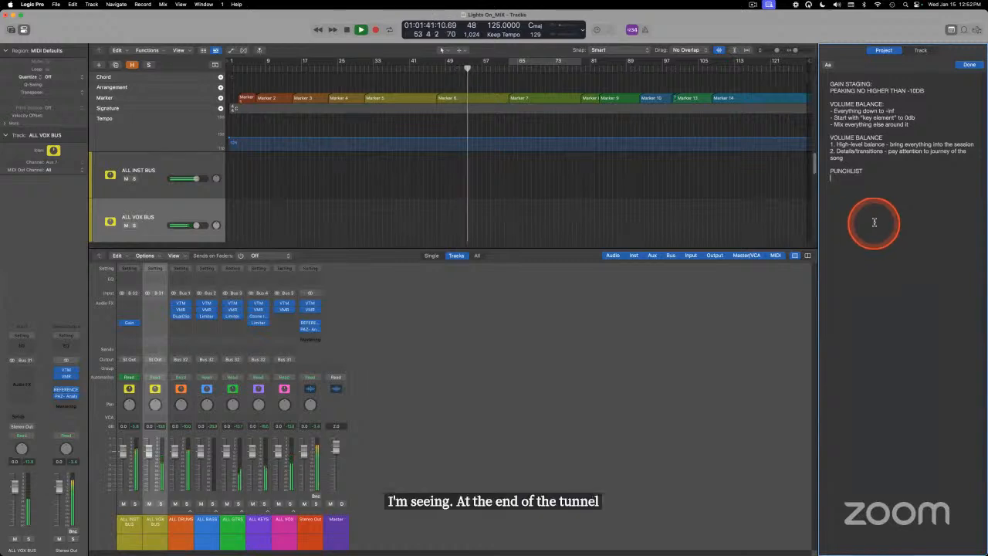
Add the bullet "- verse kick down" under PUNCHLIST in the project notes.
text(k)
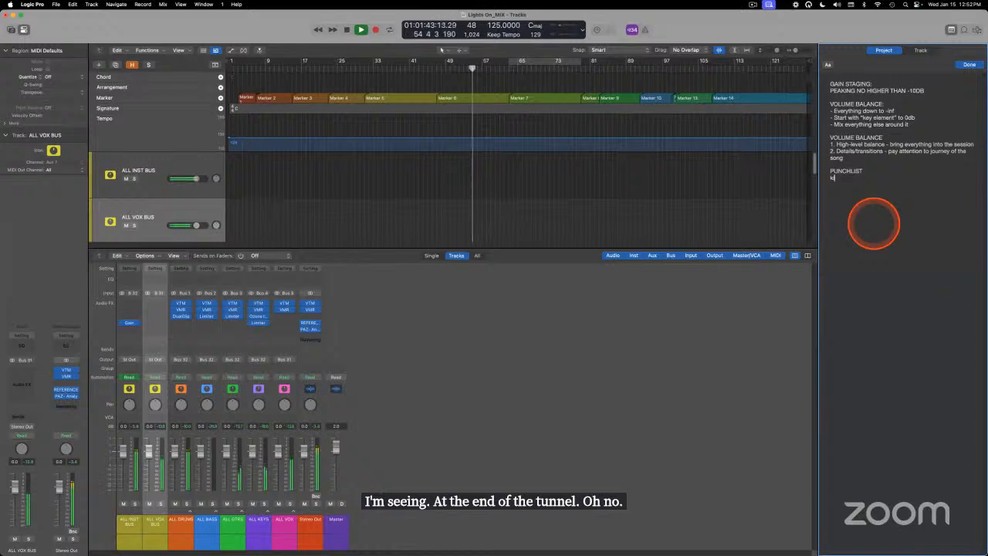
text(ick down)
key(Return)
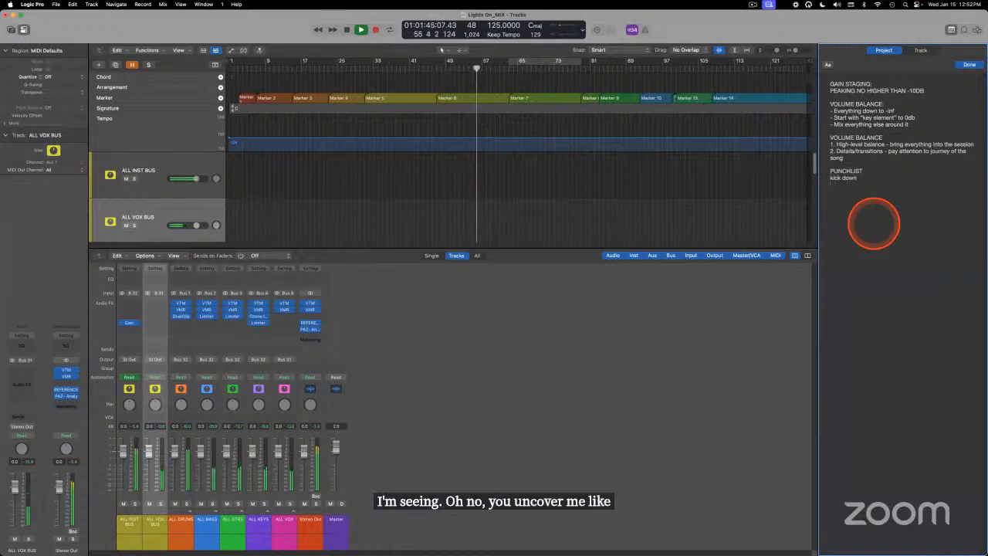
text(- verse kick)
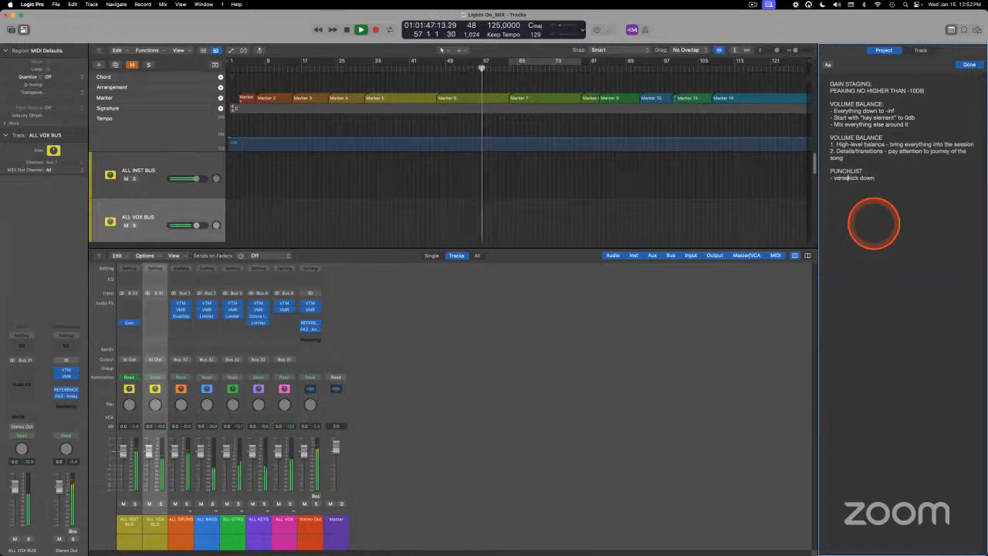
key(Down)
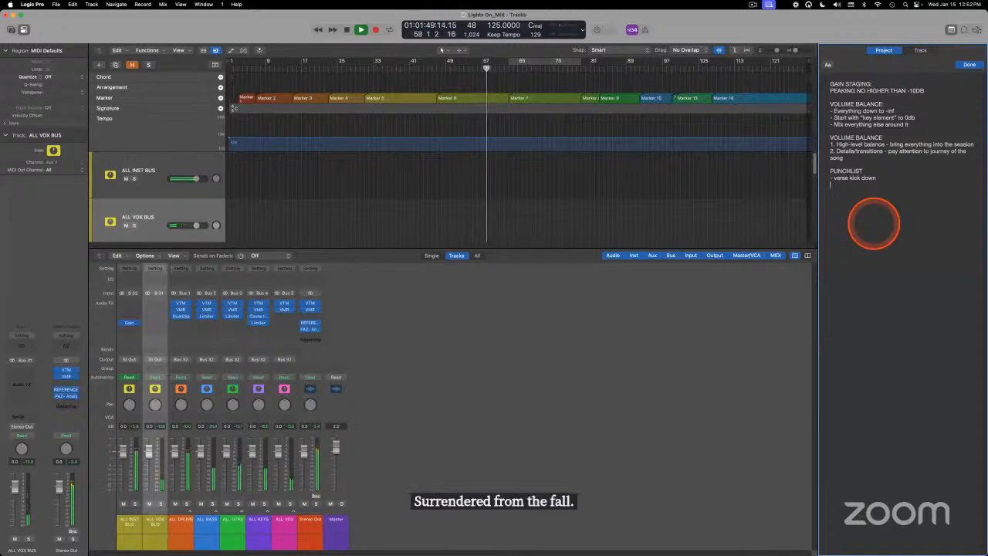
Add a second PUNCHLIST bullet reading "- vocal processing" in the project notes.
text(-)
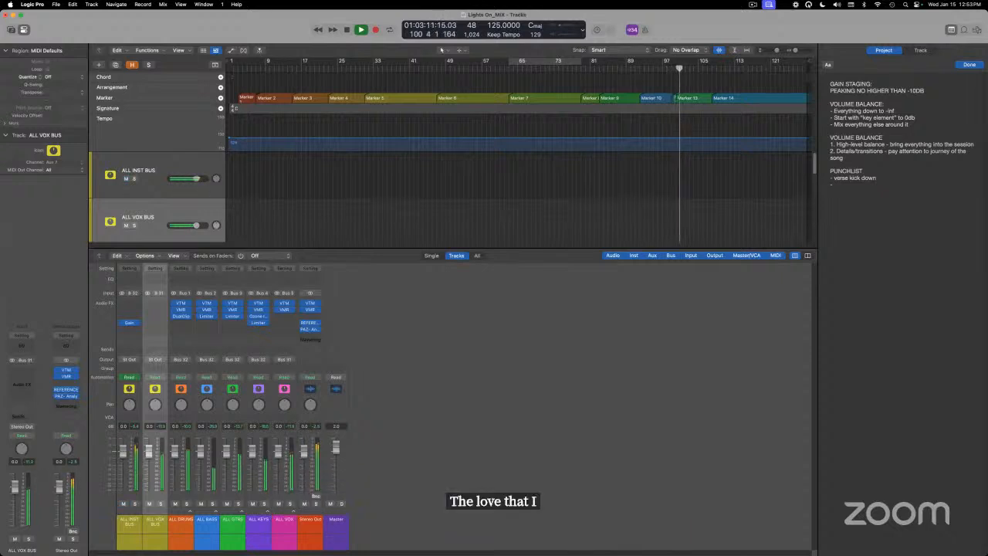
click(853, 187)
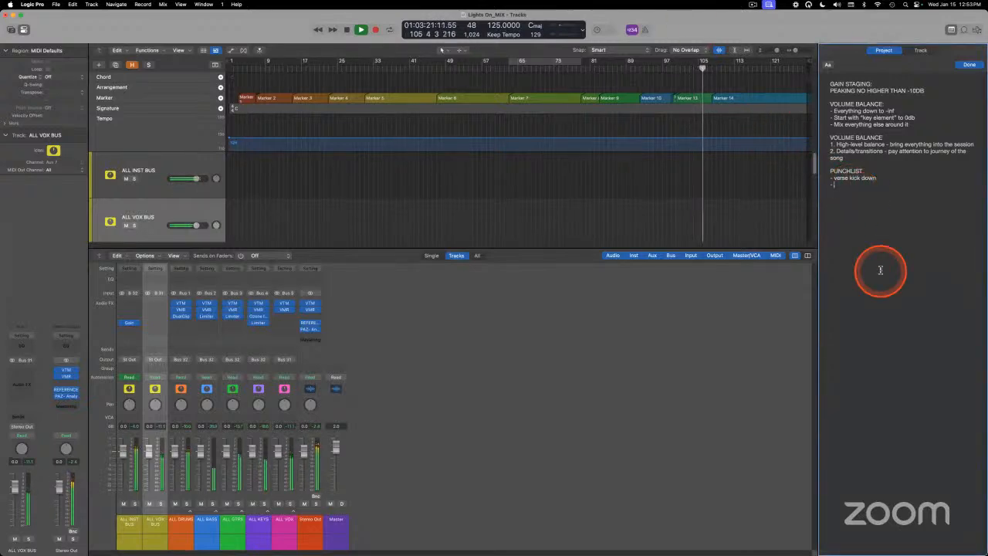
key(BackSpace)
key(BackSpace)
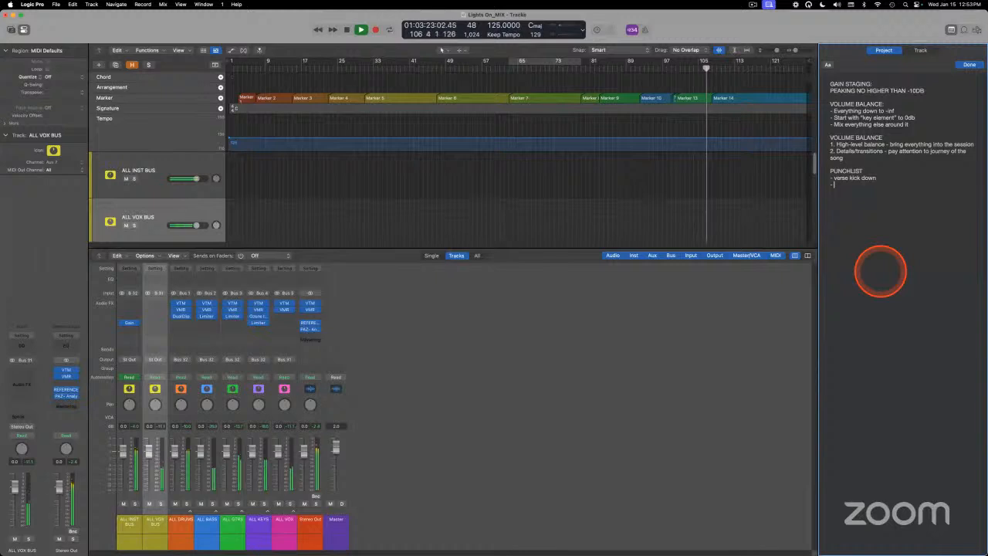
text(vocal processin)
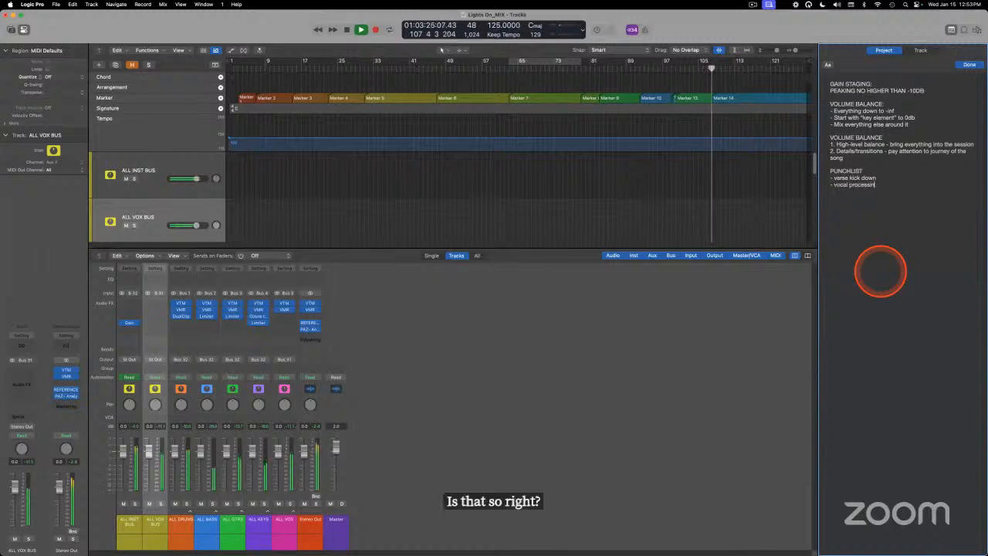
text(g)
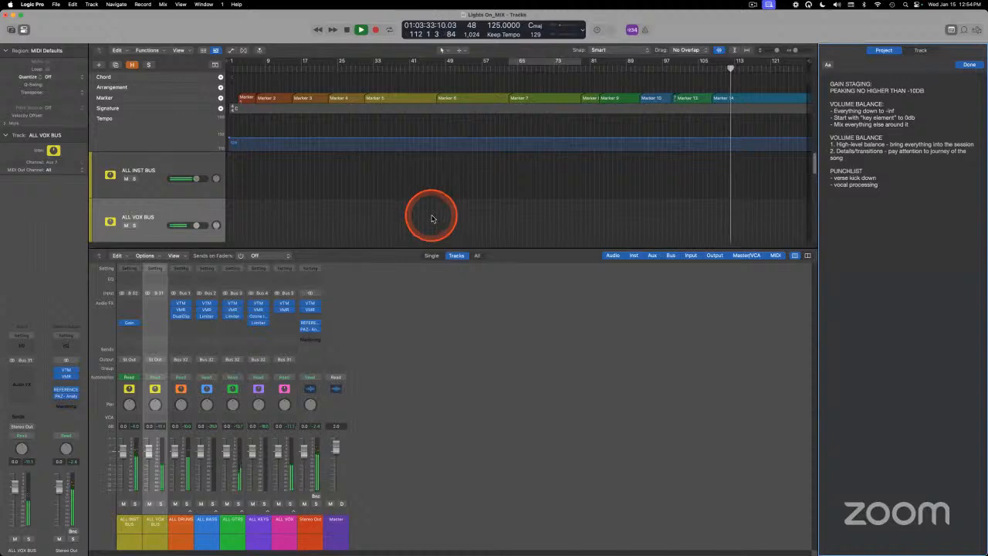
Stop playback, hide the mixer and expand the ALL DRUMS stack to its individual tracks.
key(space)
key(x)
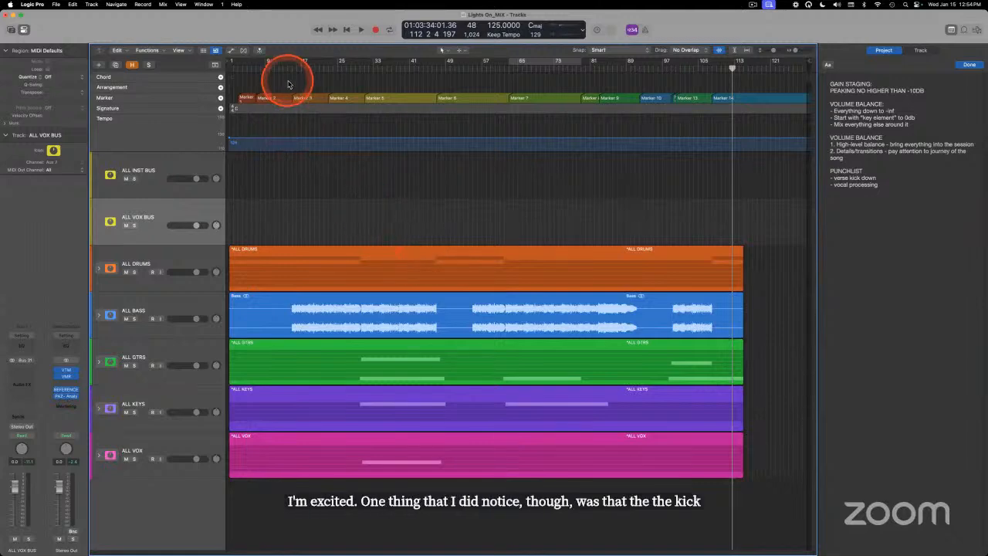
click(269, 66)
click(124, 264)
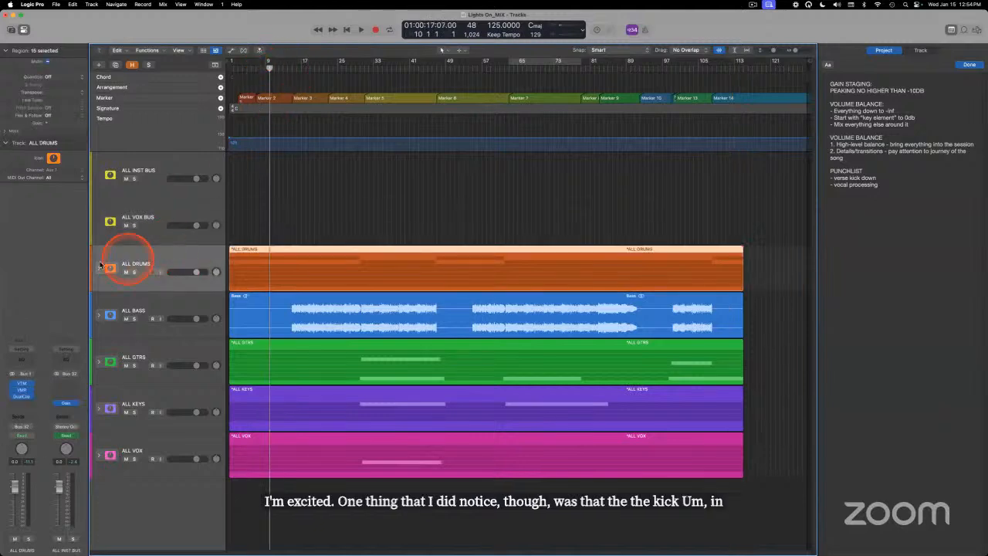
click(99, 266)
scroll(194, 278, down, 1)
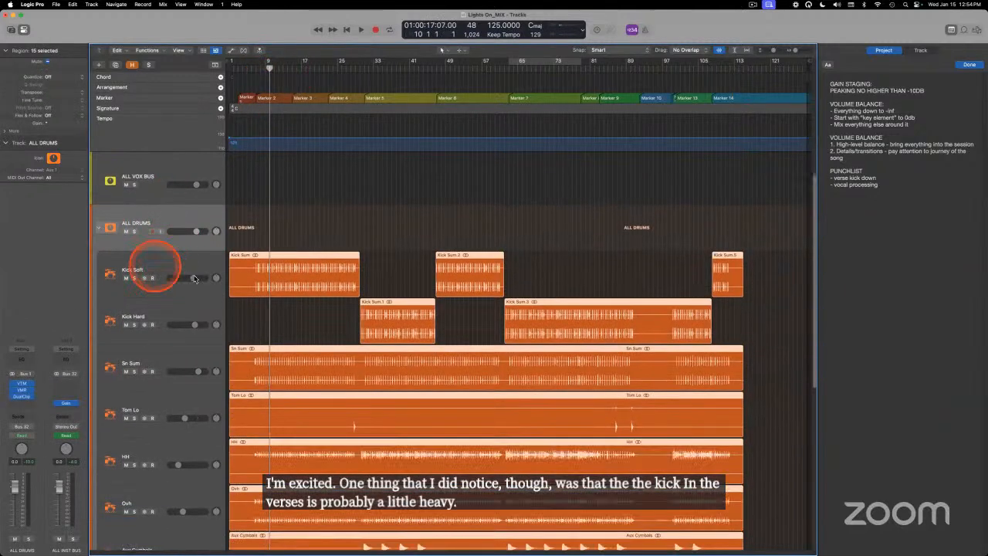
Set the Kick Soft track's volume to -4 dB.
double_click(194, 279)
text(-4)
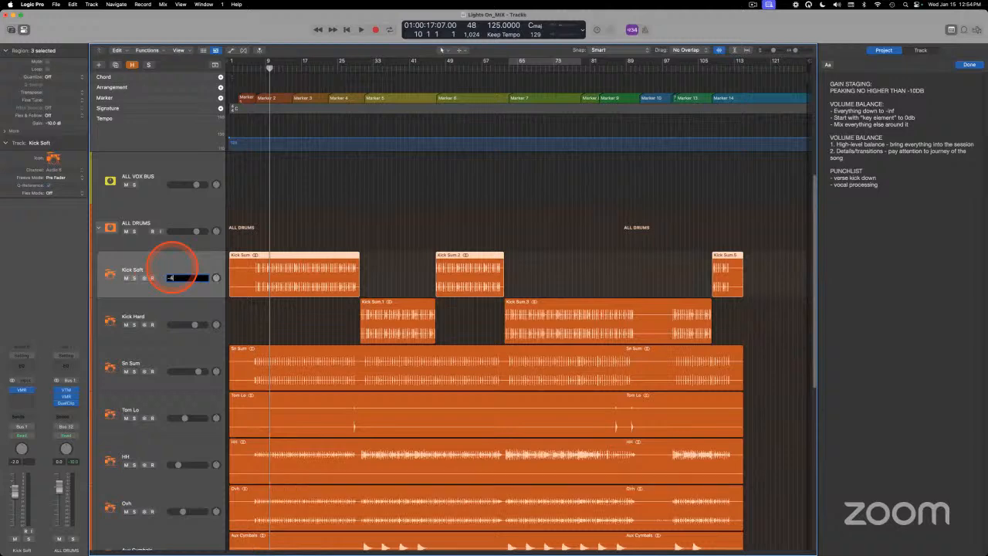
key(Return)
Play the song from bar 6 and lower the AirEQ Earth gain in Kick Soft's VMR plug-in.
click(250, 70)
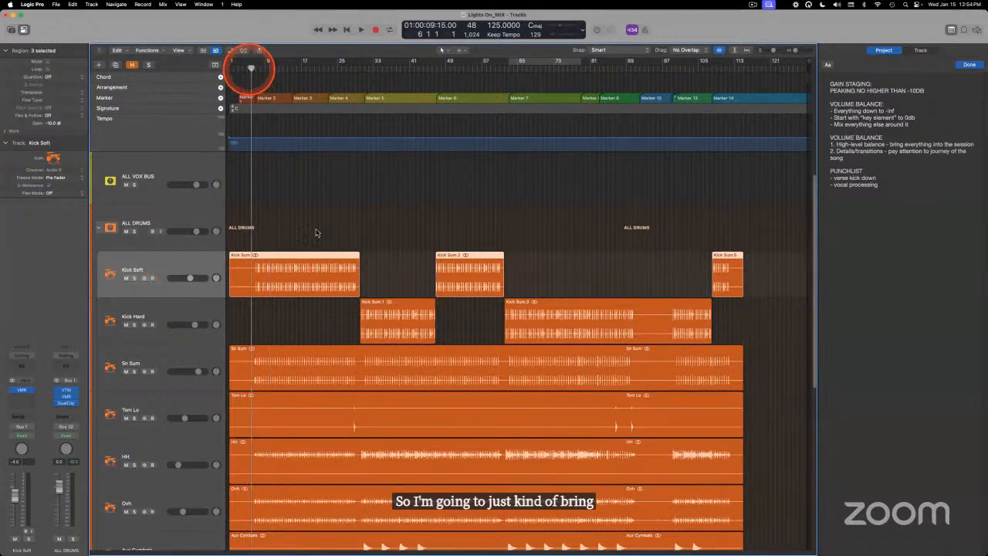
key(space)
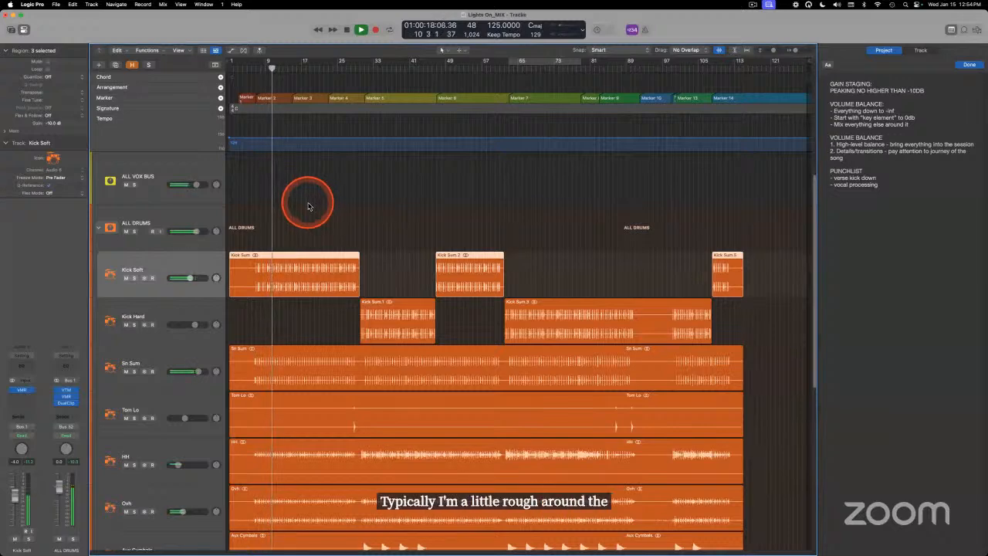
click(23, 388)
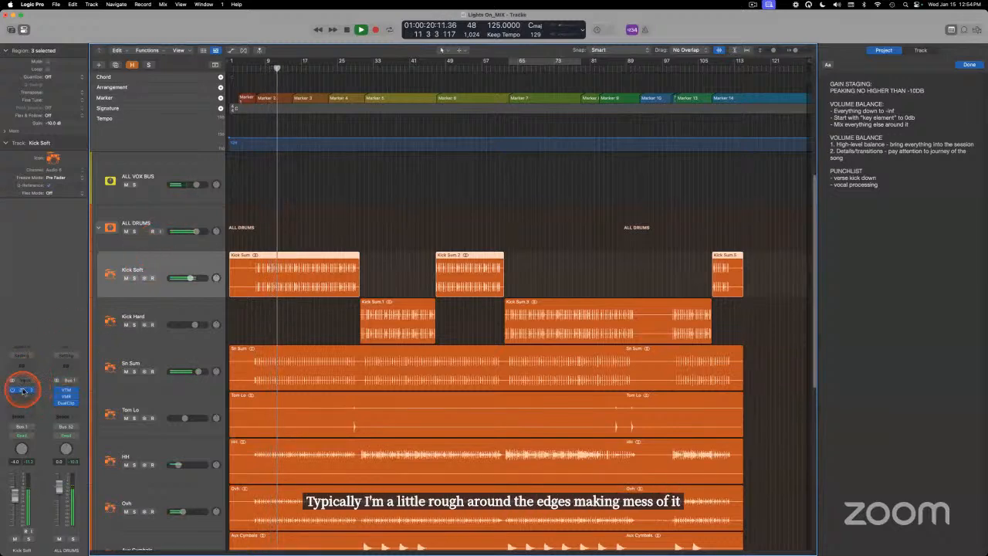
click(368, 255)
click(526, 243)
drag(525, 244, 529, 281)
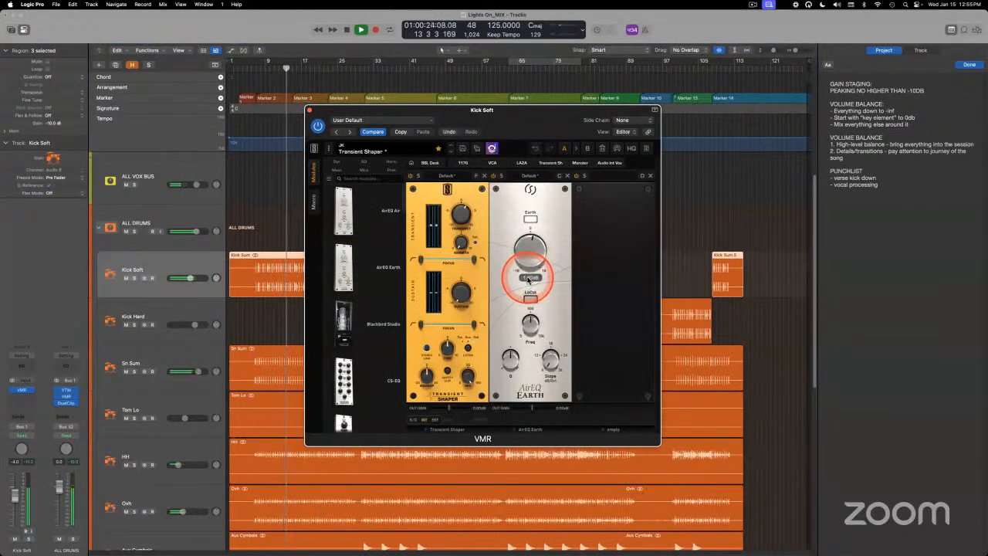
click(311, 110)
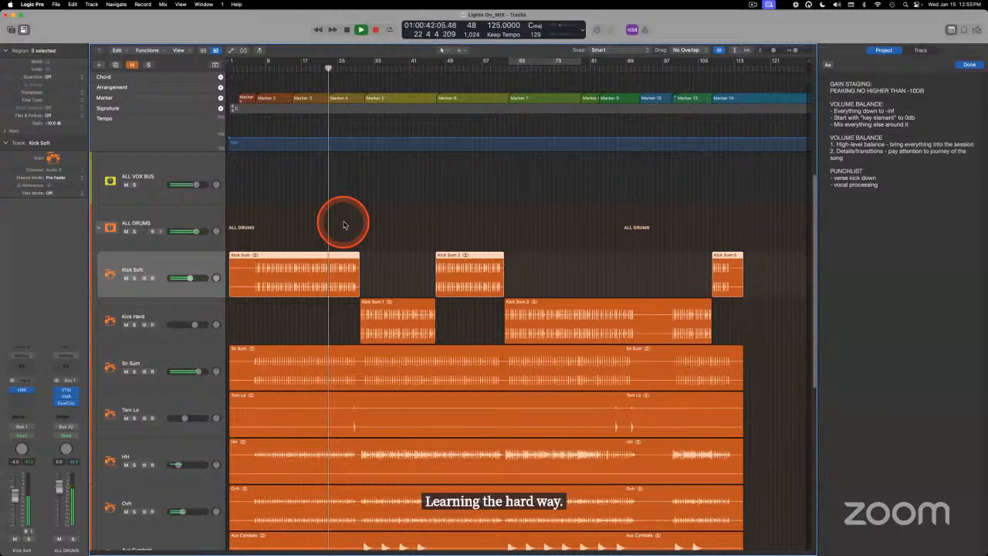
Deselect the kick regions and audition the mix from bar 22.
click(323, 215)
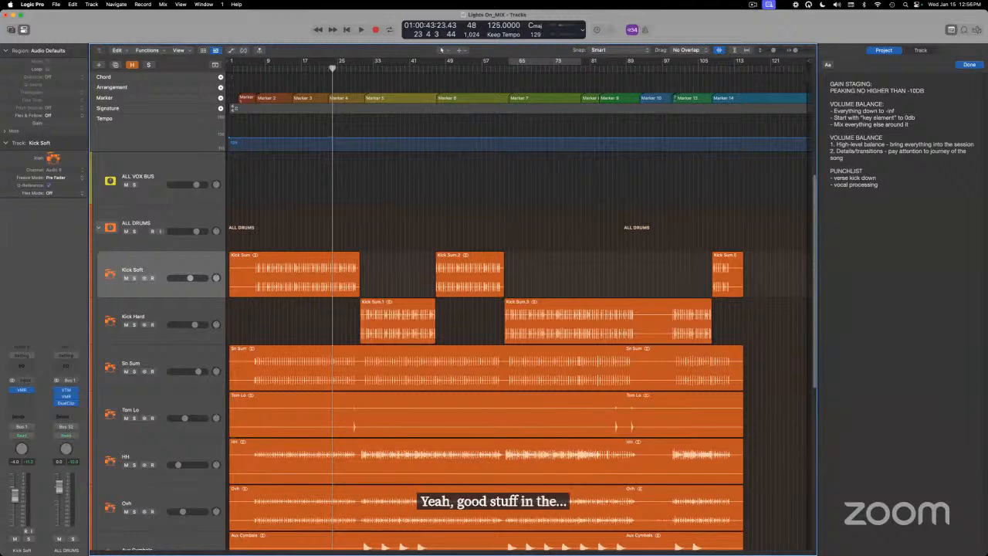
click(417, 312)
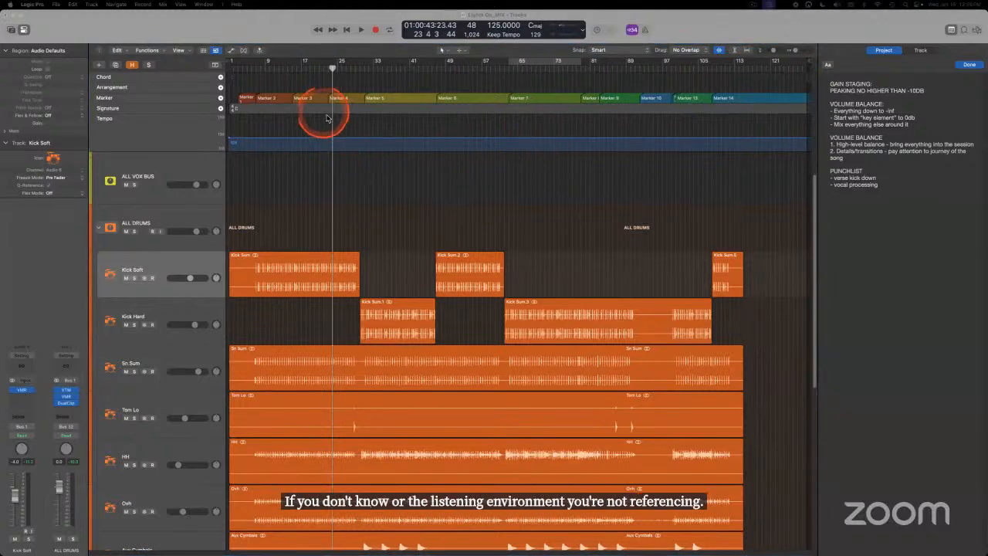
drag(325, 67, 318, 71)
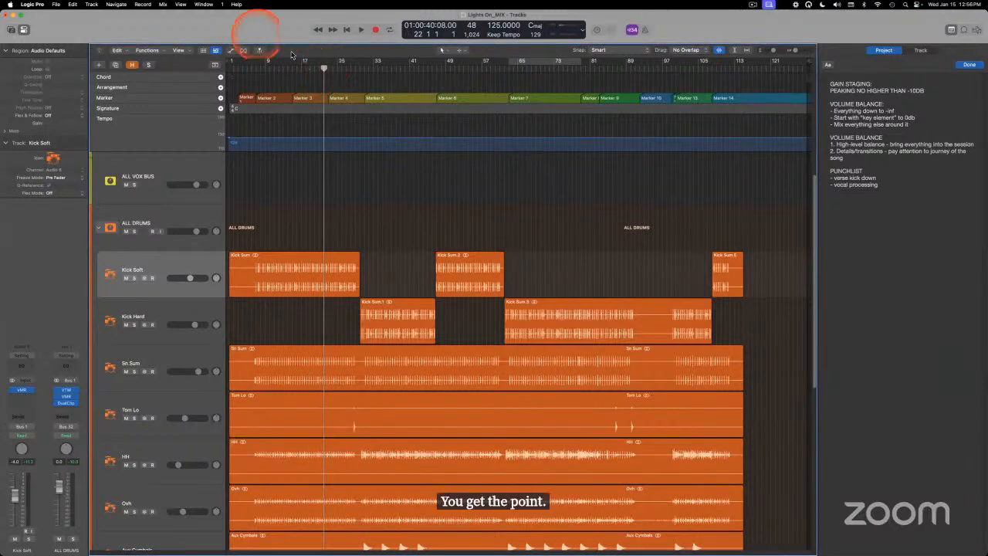
key(space)
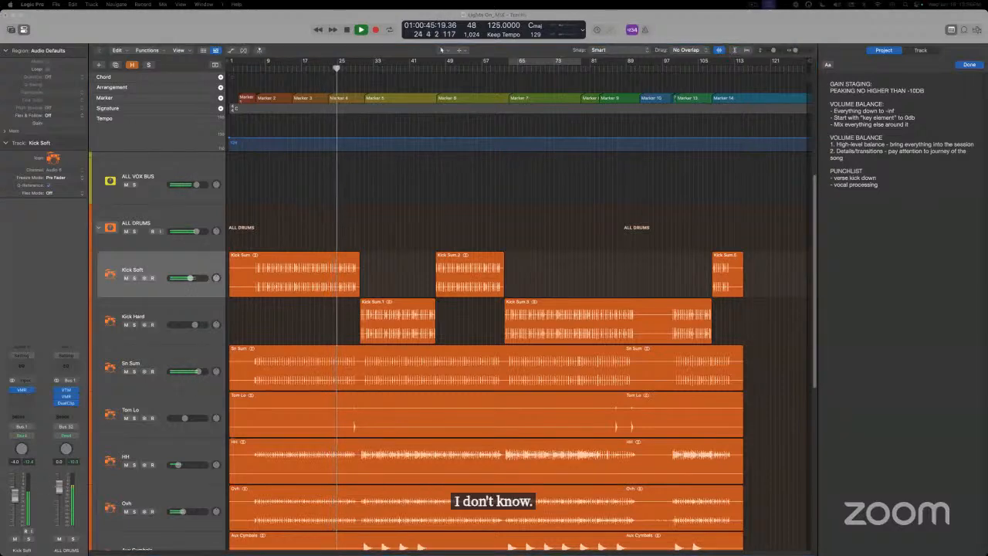
click(308, 172)
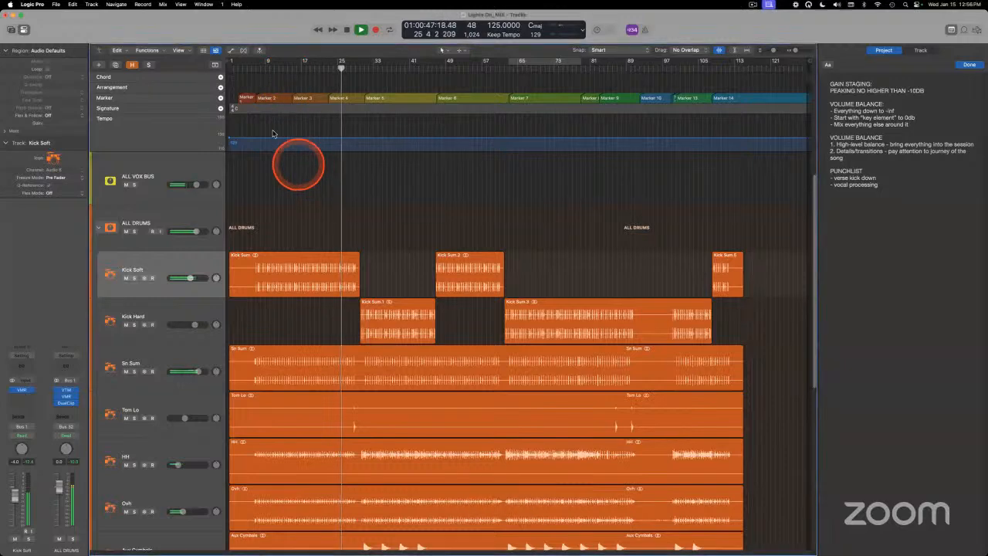
key(space)
Play the song from bar 3 and look over the drum tracks while listening to the balance.
drag(266, 69, 239, 67)
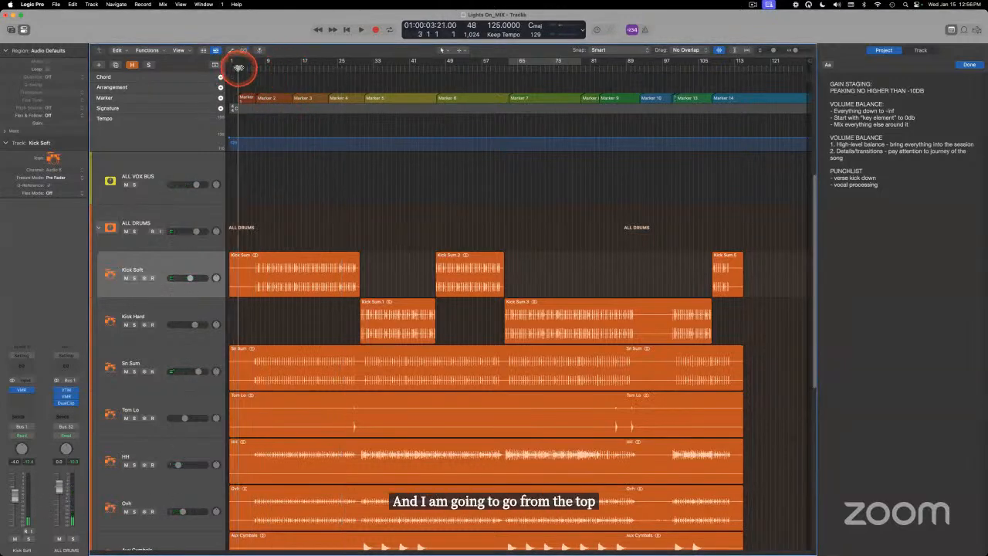
click(333, 188)
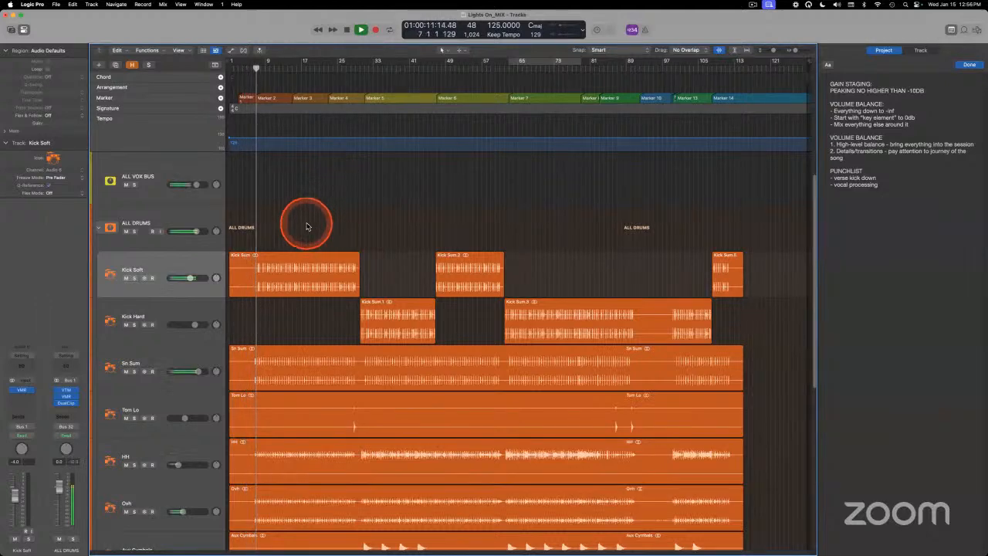
scroll(301, 237, down, 5)
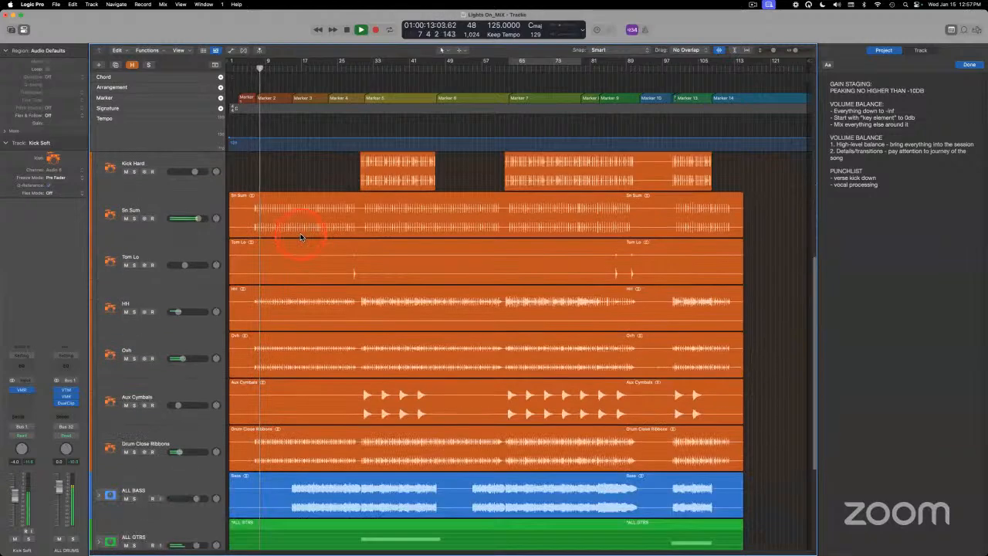
scroll(300, 237, down, 3)
scroll(300, 236, up, 7)
scroll(297, 237, up, 1)
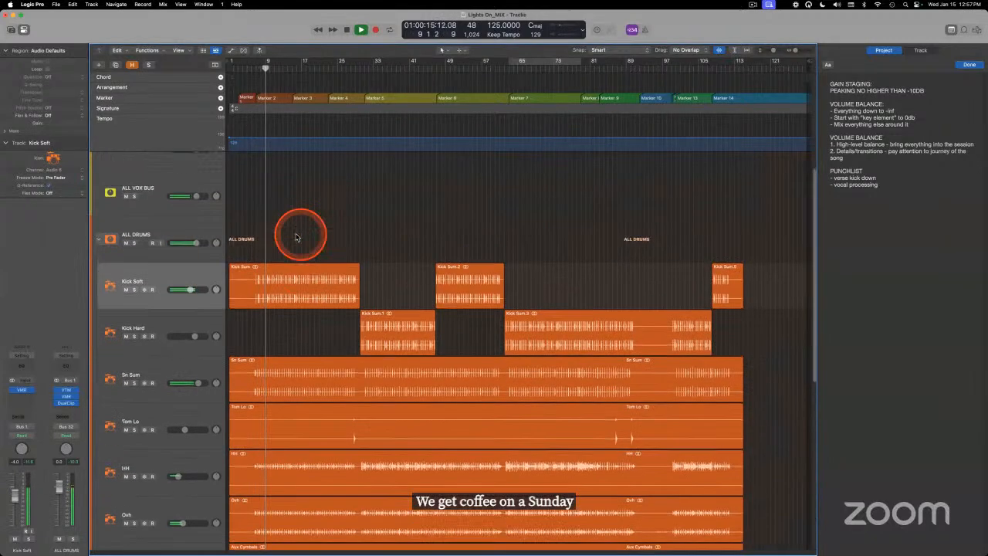
Reduce the Kick Soft track's volume to -5 dB during playback.
click(177, 276)
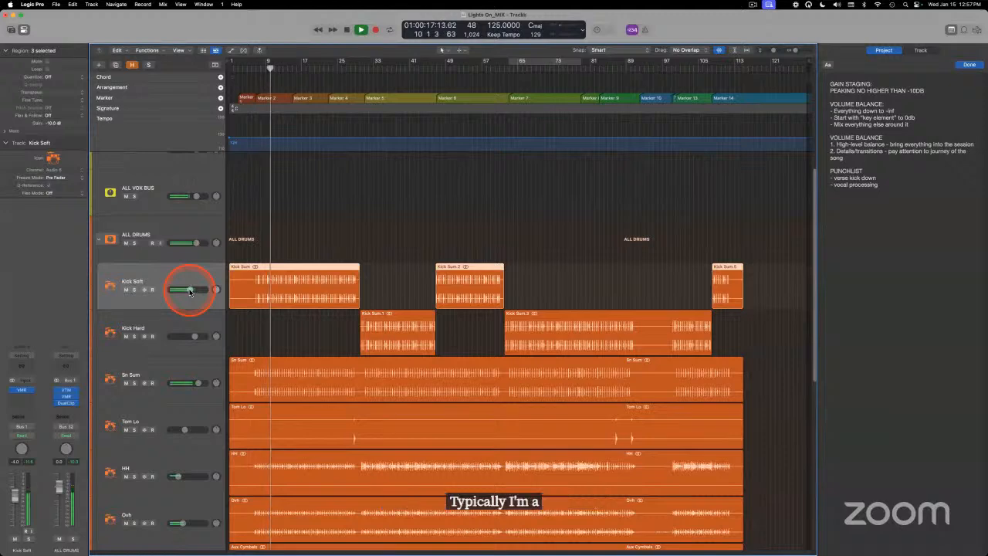
drag(190, 291, 189, 291)
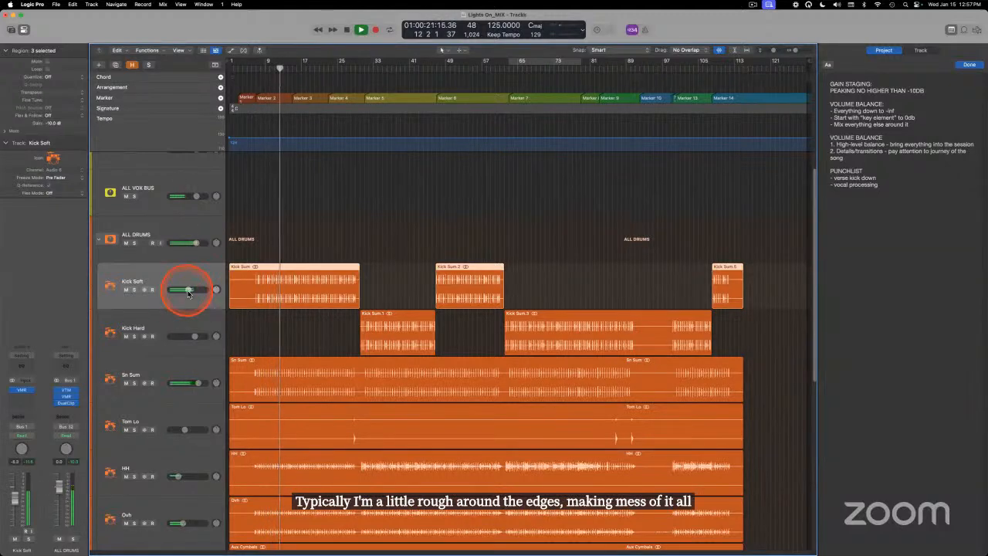
double_click(188, 290)
key(Return)
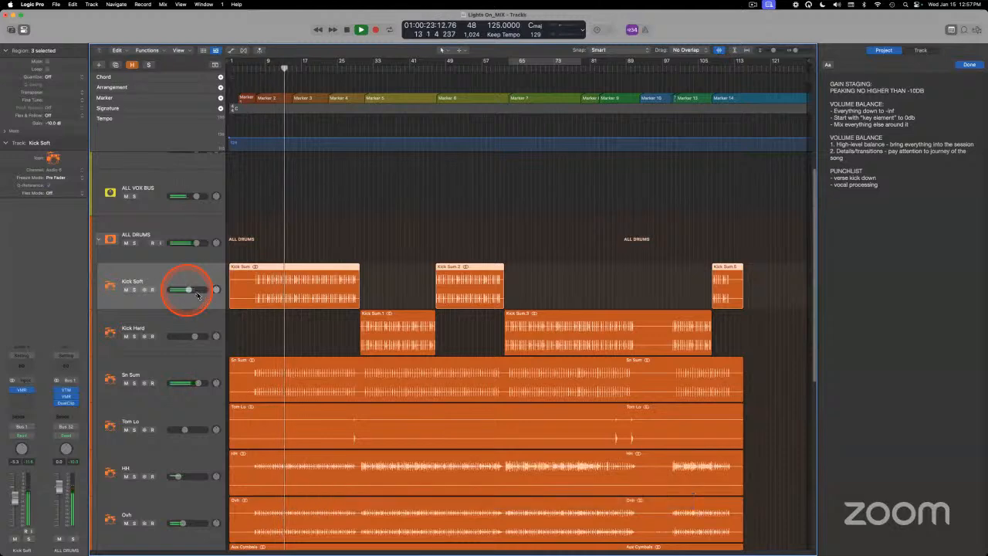
Lower the Kick Hard track's volume to -3 dB during playback and replay from just before Marker 5.
scroll(291, 281, down, 2)
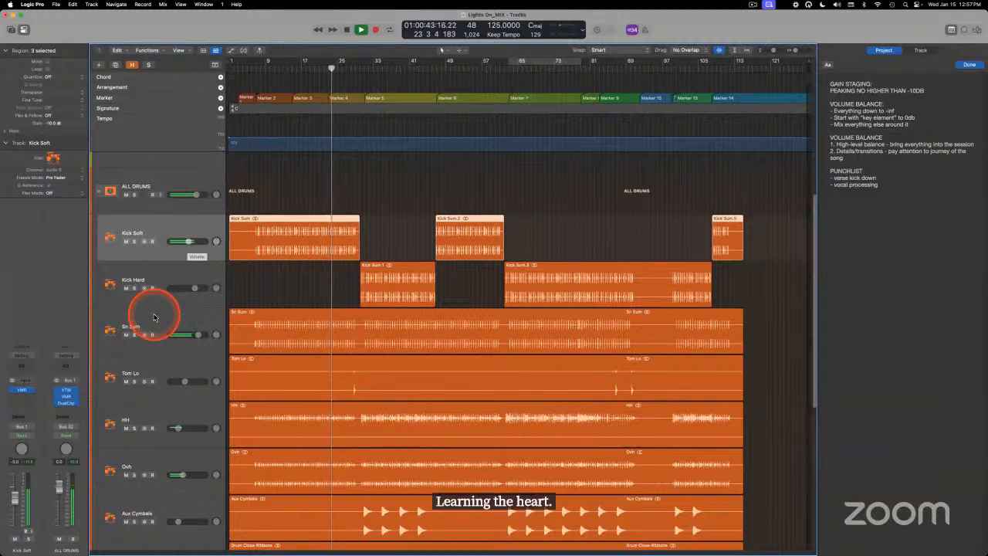
scroll(290, 241, down, 2)
scroll(290, 242, down, 2)
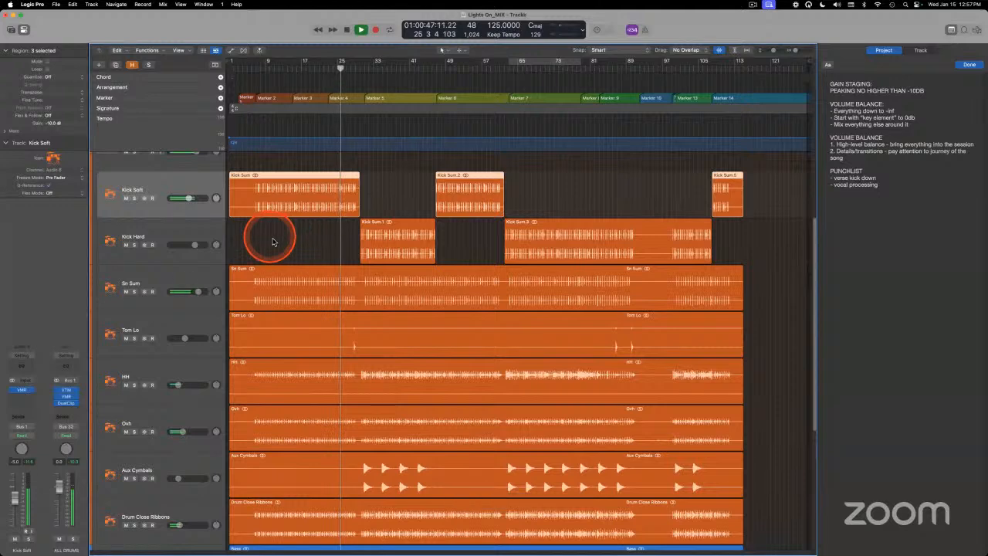
scroll(283, 244, down, 2)
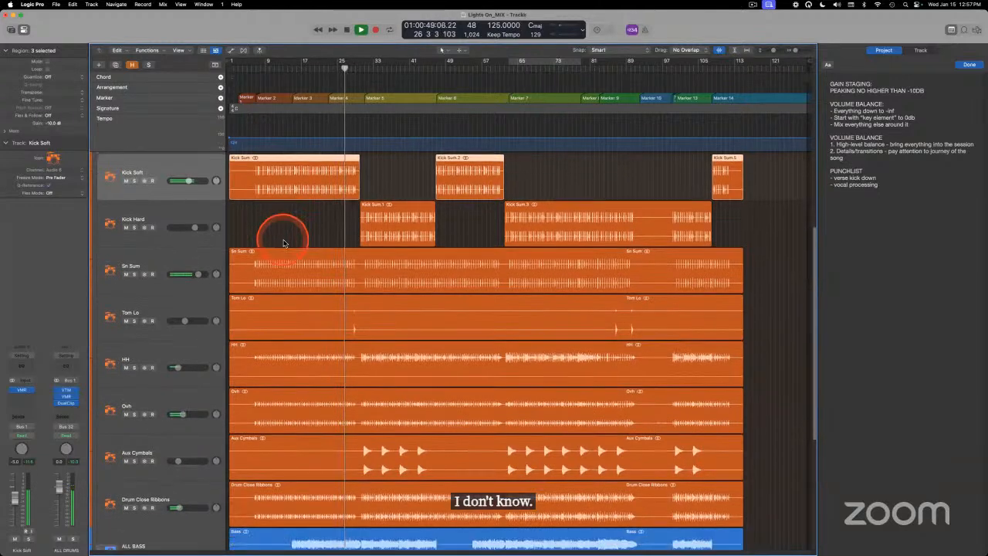
scroll(284, 244, up, 2)
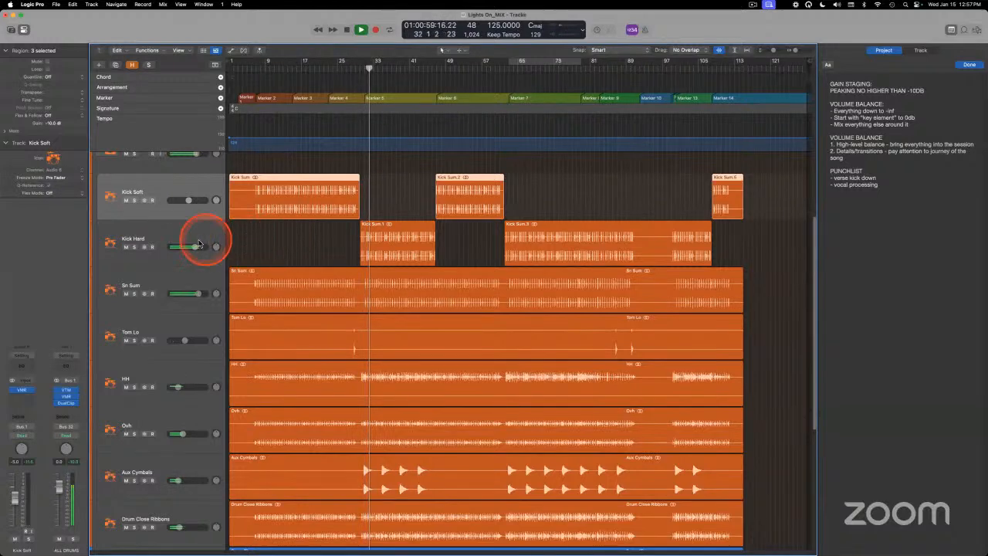
click(172, 237)
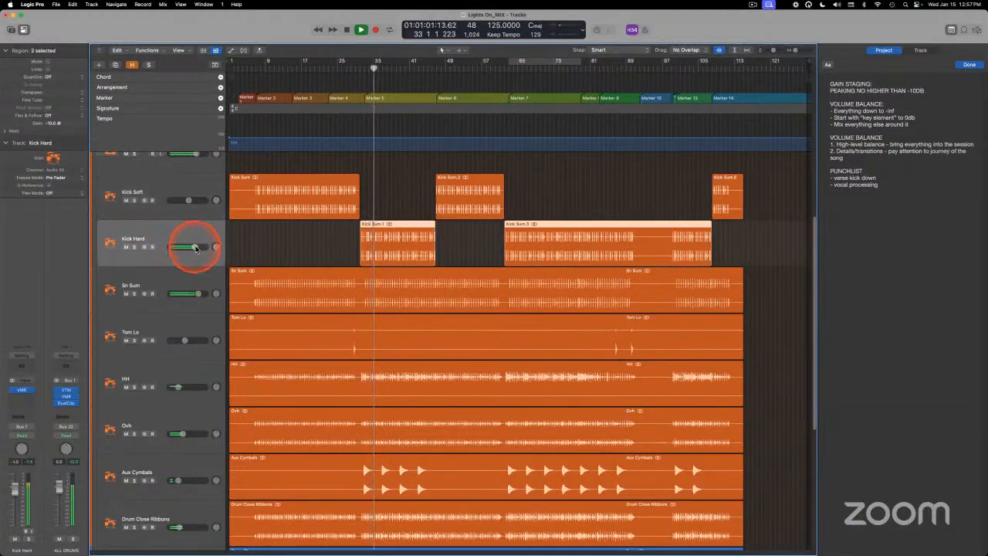
double_click(195, 248)
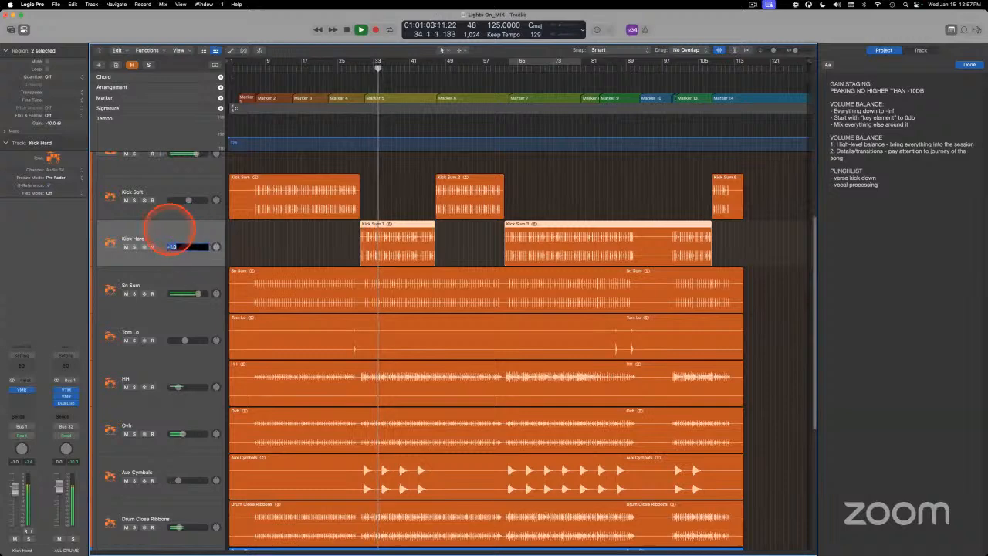
text(-3)
key(Return)
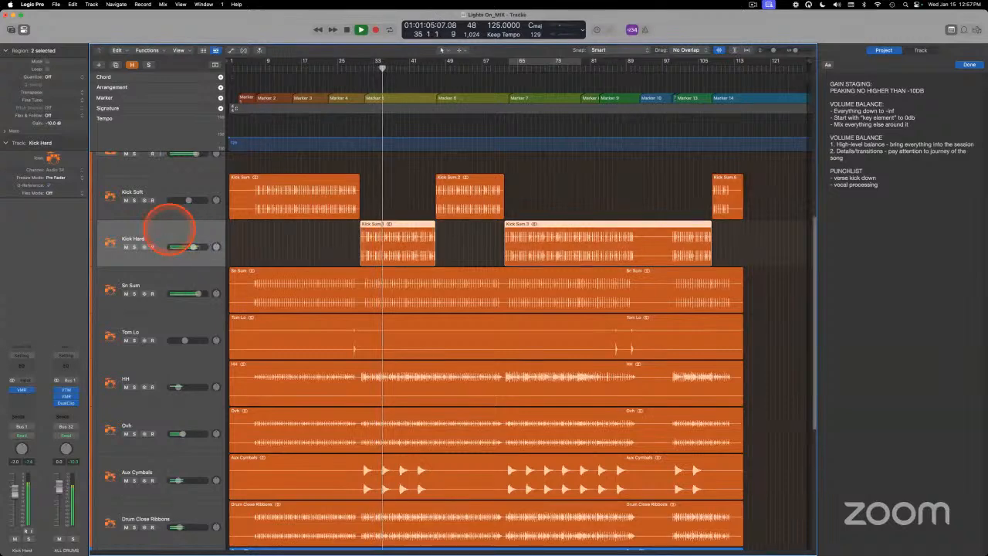
double_click(192, 247)
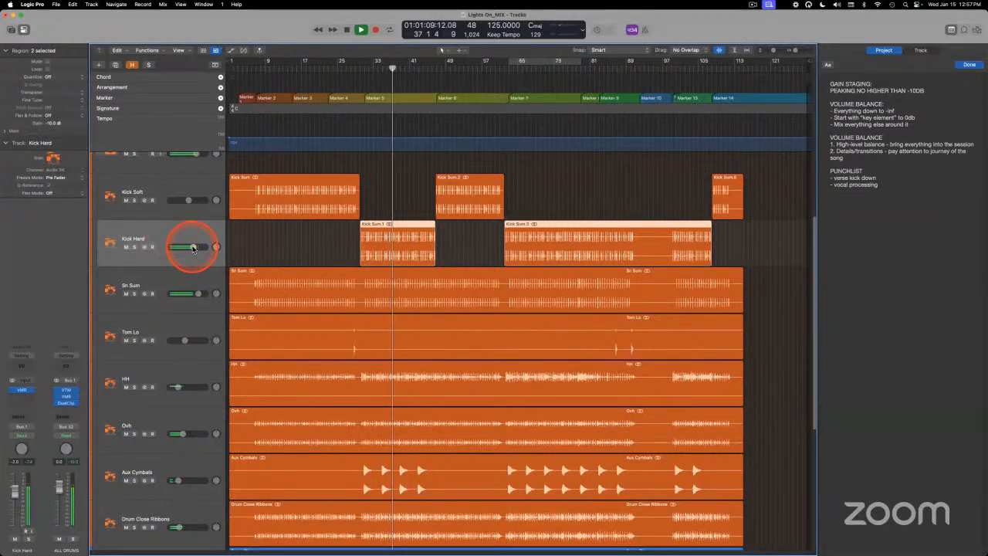
text(-3)
key(Return)
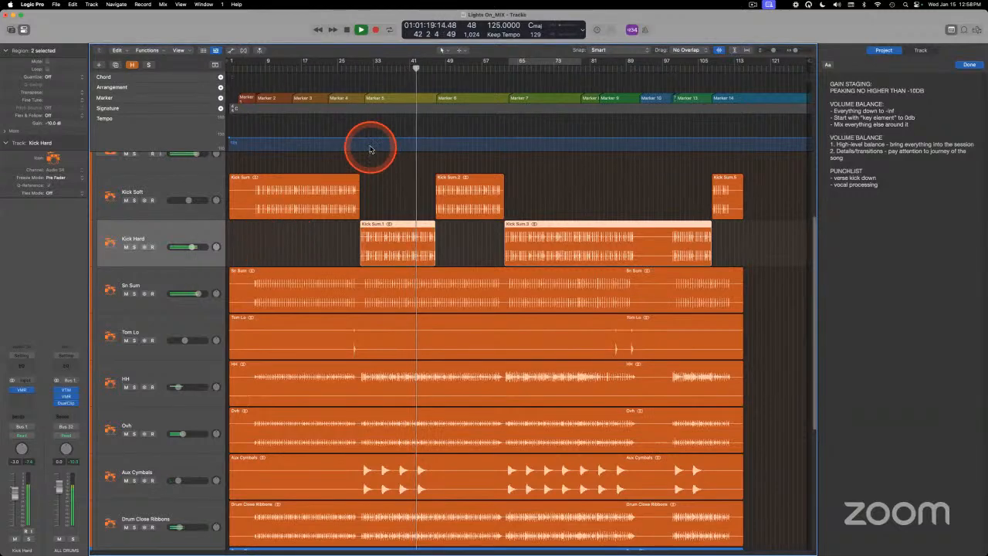
click(356, 67)
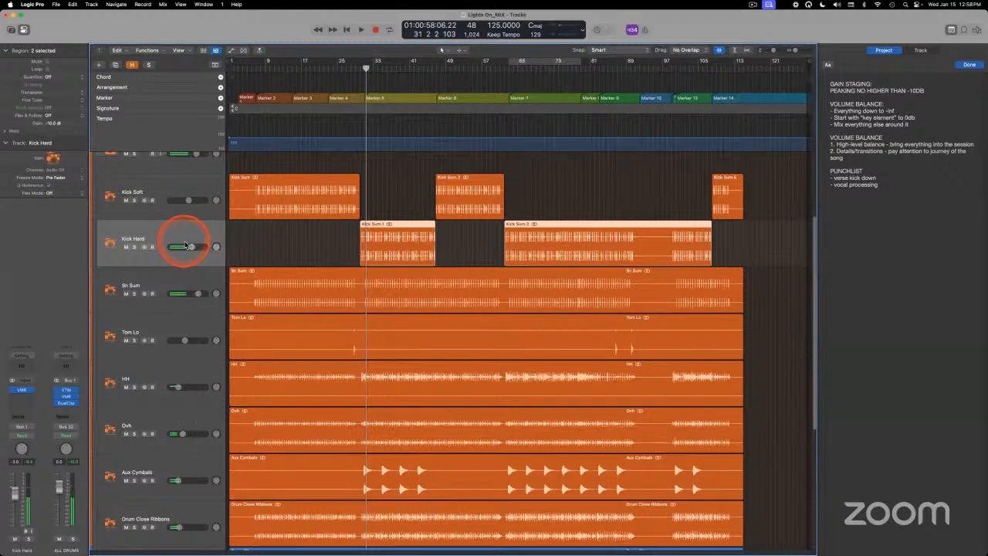
Deselect the Kick Soft regions and delete the "verse kick down" item from the PUNCHLIST in the project notes.
click(168, 197)
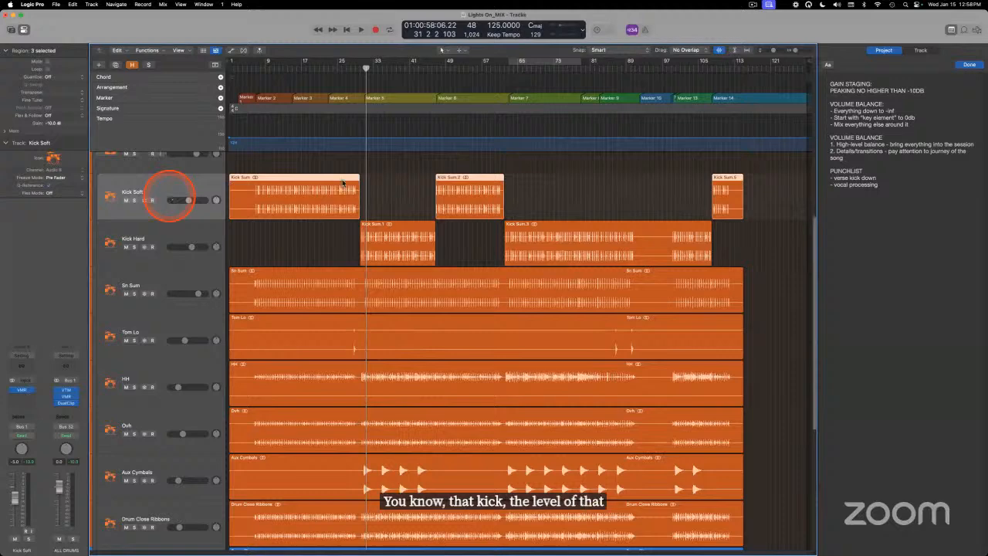
click(374, 183)
scroll(308, 200, down, 5)
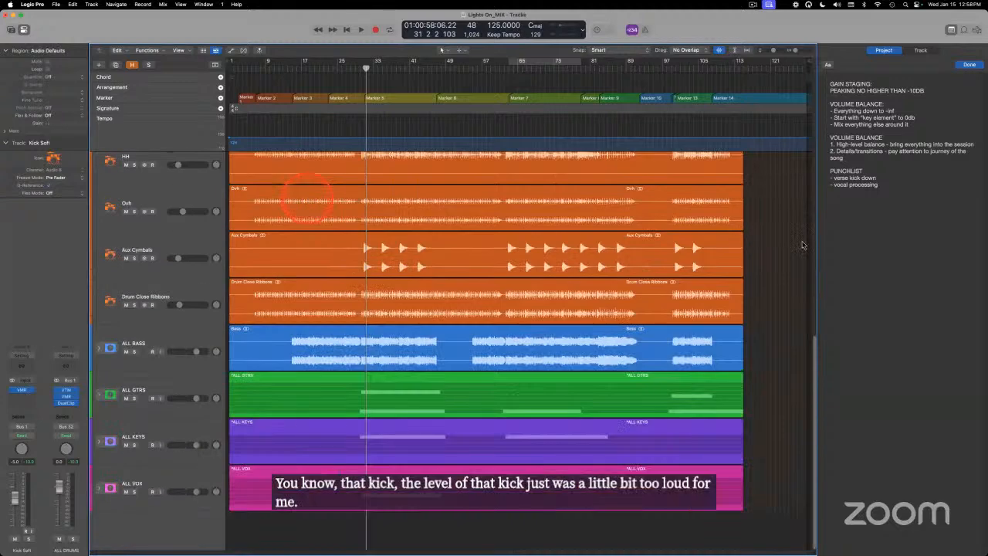
click(877, 178)
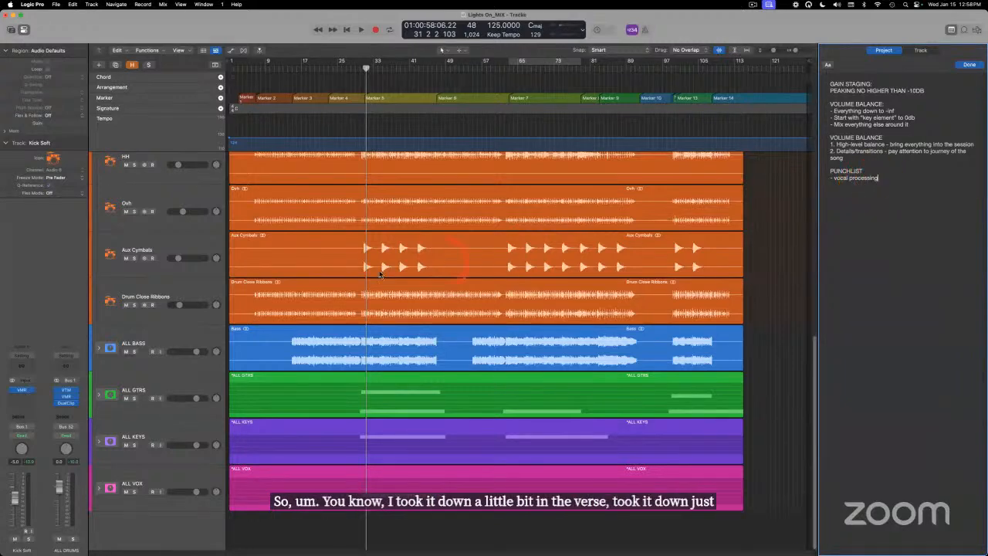
Collapse the ALL DRUMS stack and expand the ALL VOX stack to show its vocal tracks.
click(214, 257)
click(361, 290)
scroll(208, 218, up, 5)
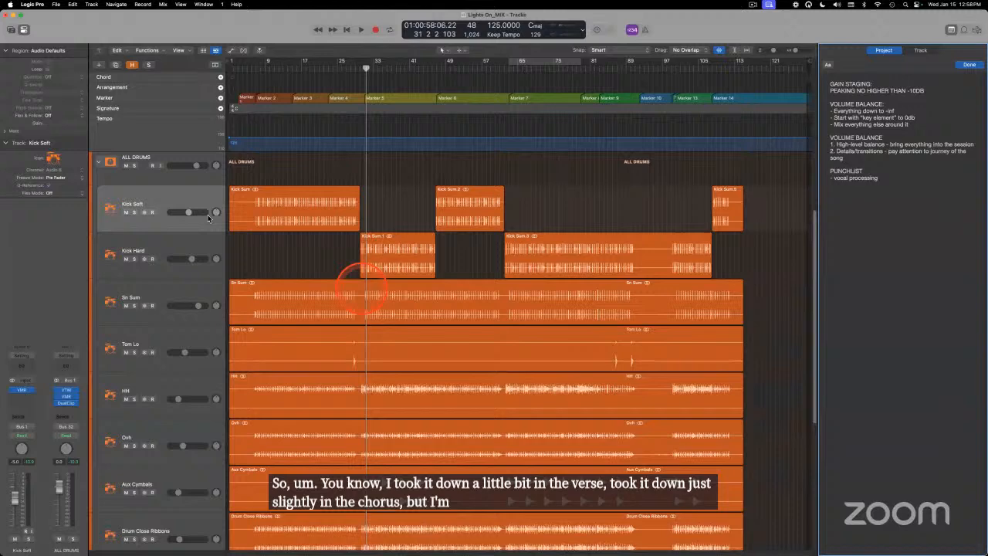
click(99, 162)
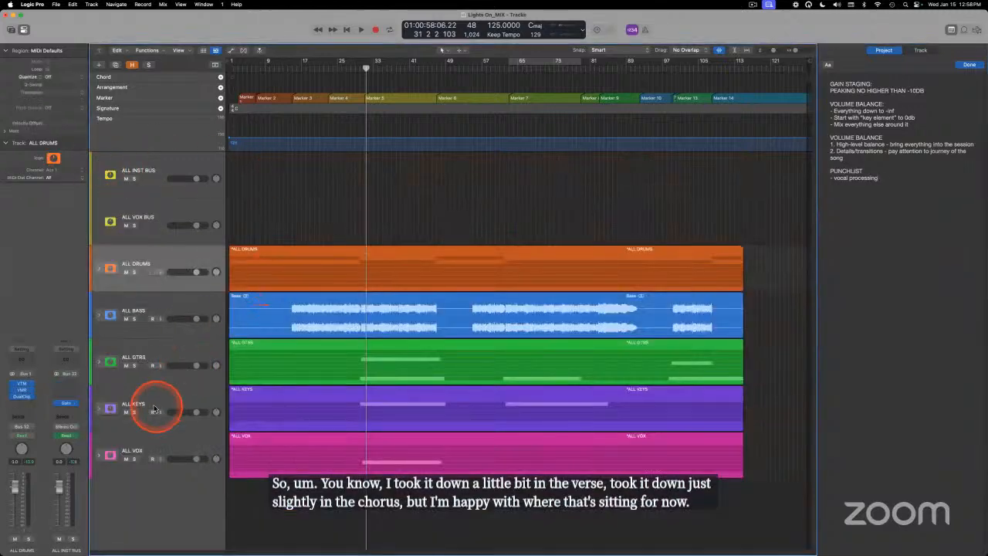
click(131, 447)
click(99, 454)
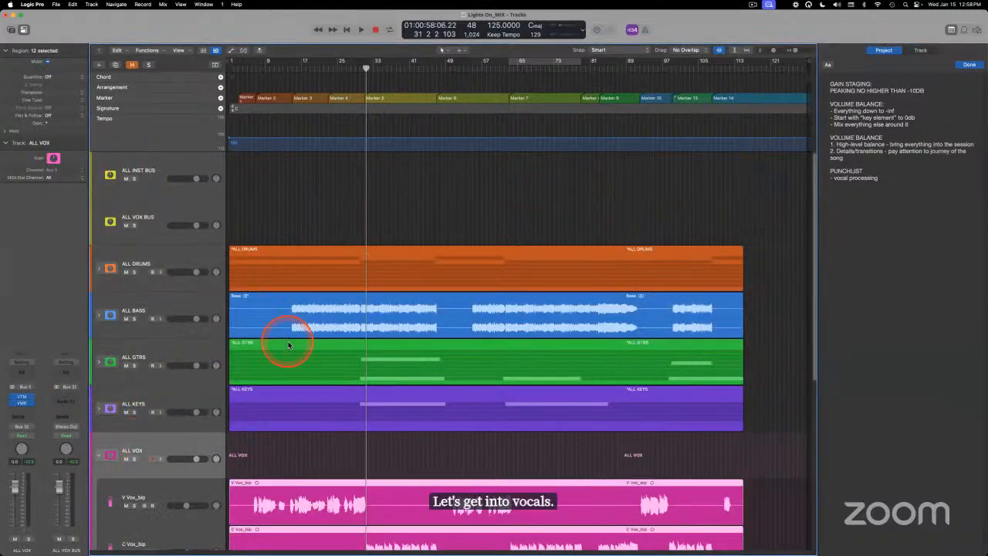
Play the first verse from bar 6 and select the V Vox_bip track while listening to the vocal.
scroll(288, 345, down, 10)
scroll(253, 173, up, 5)
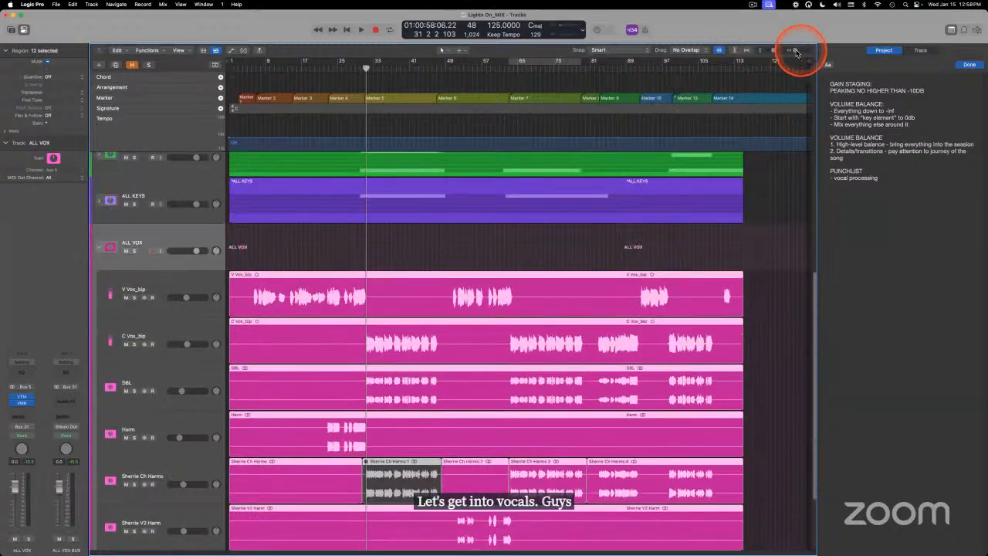
drag(795, 50, 803, 50)
scroll(401, 321, left, 3)
scroll(400, 322, left, 5)
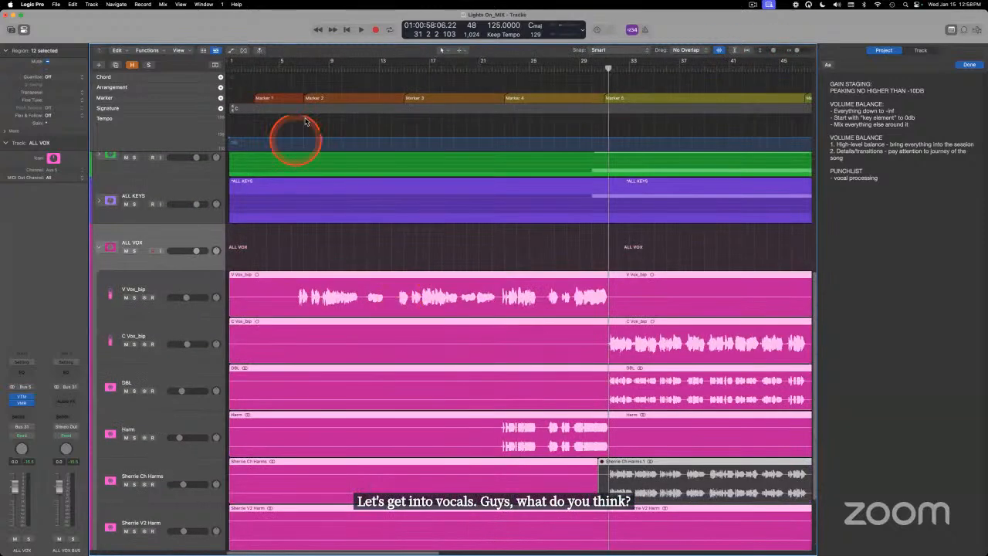
click(293, 68)
key(space)
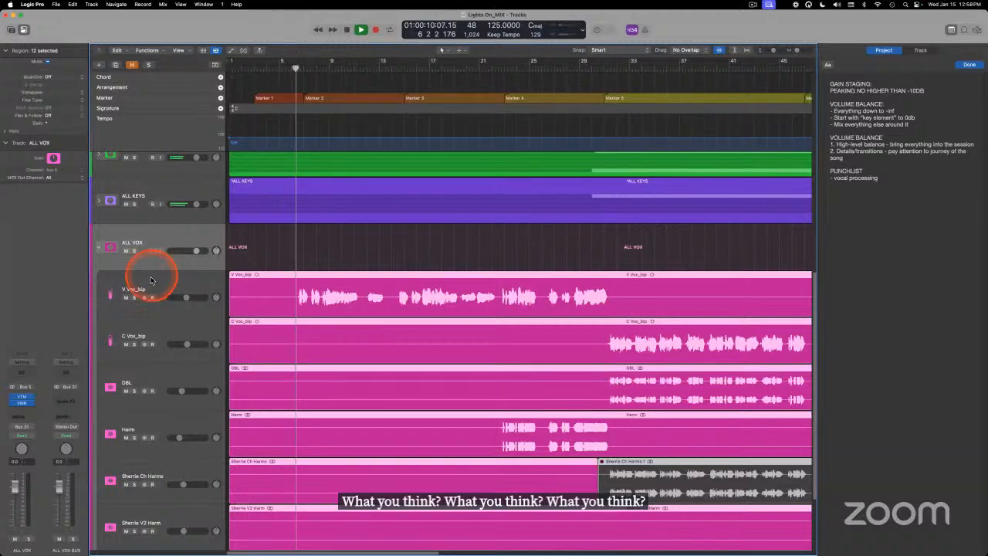
click(149, 275)
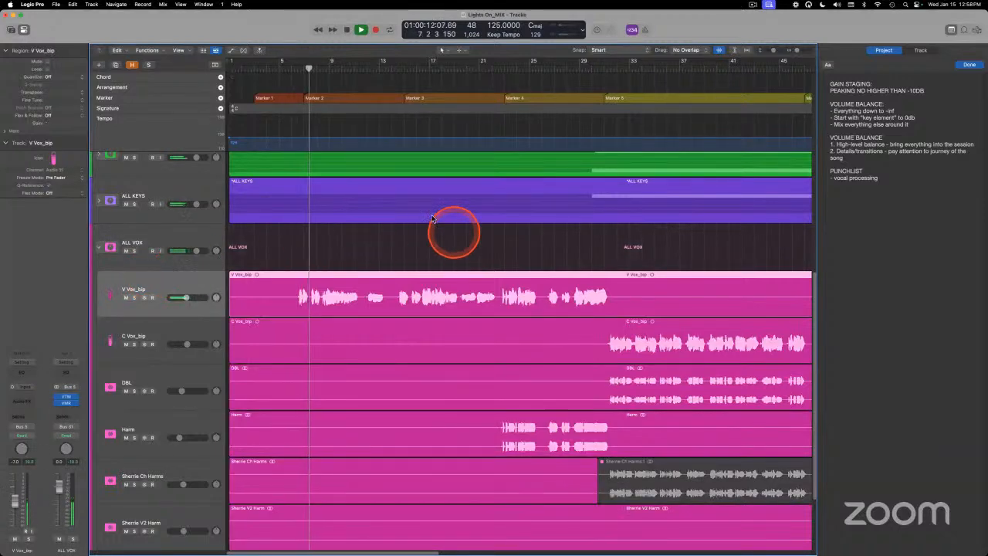
scroll(452, 232, down, 1)
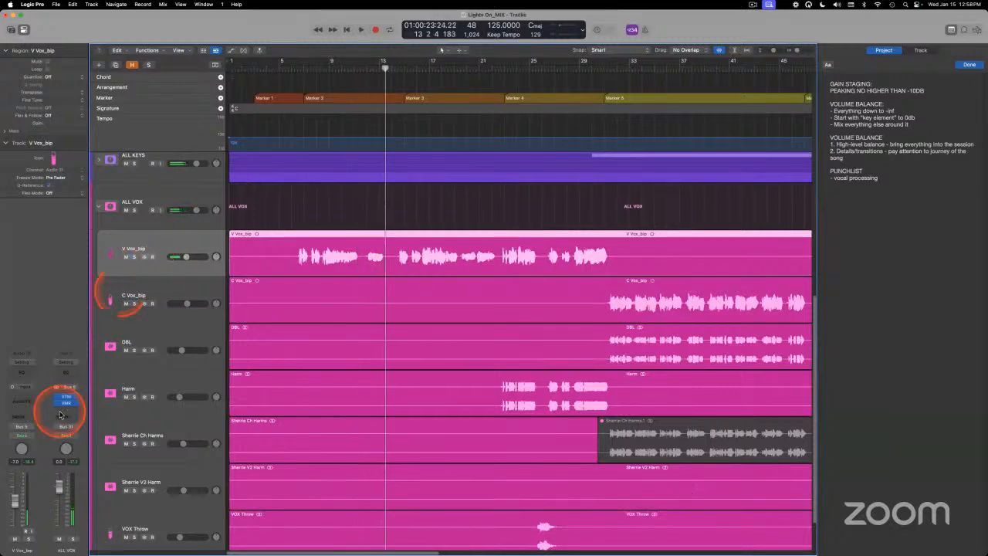
Insert a mono Gain plug-in on the V Vox_bip track and close its window.
click(22, 400)
click(67, 238)
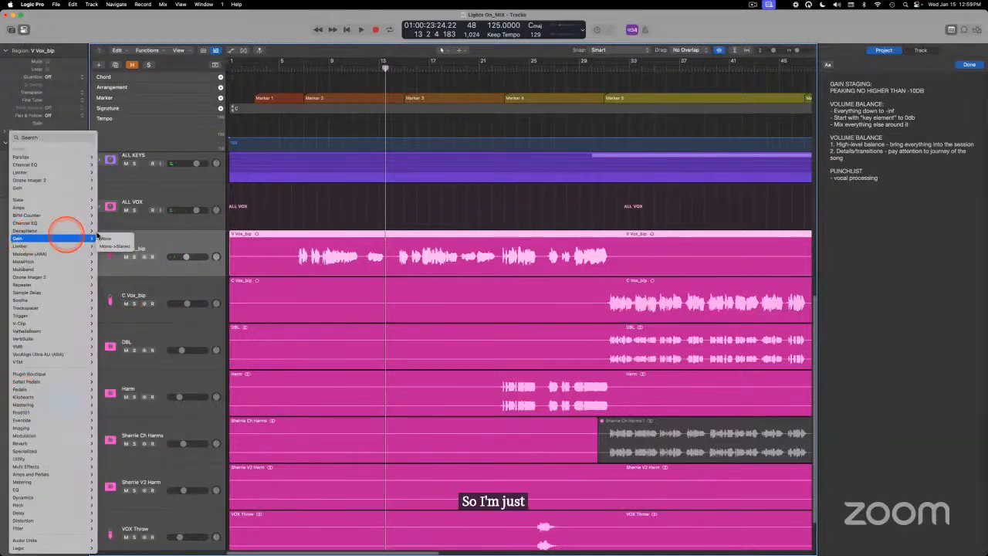
click(105, 238)
click(307, 106)
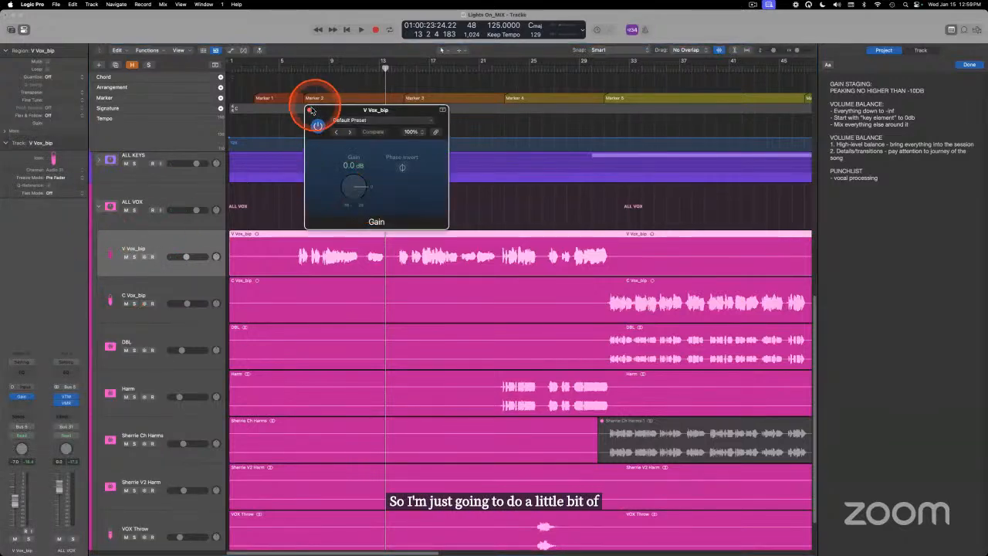
Show track automation and set V Vox_bip's automation parameter to the Gain plug-in's Gain.
drag(773, 50, 803, 52)
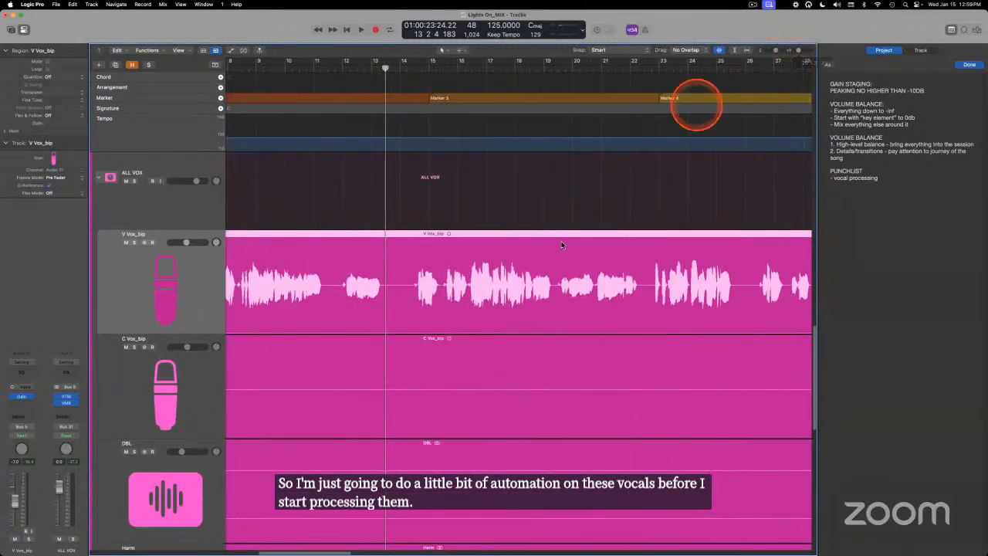
key(a)
scroll(561, 242, left, 5)
scroll(478, 281, right, 2)
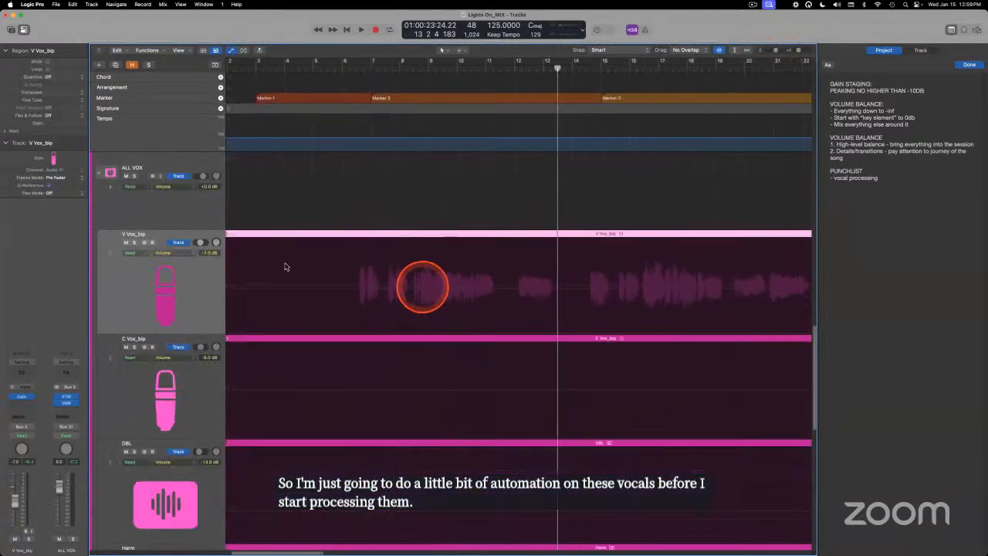
click(185, 252)
click(266, 321)
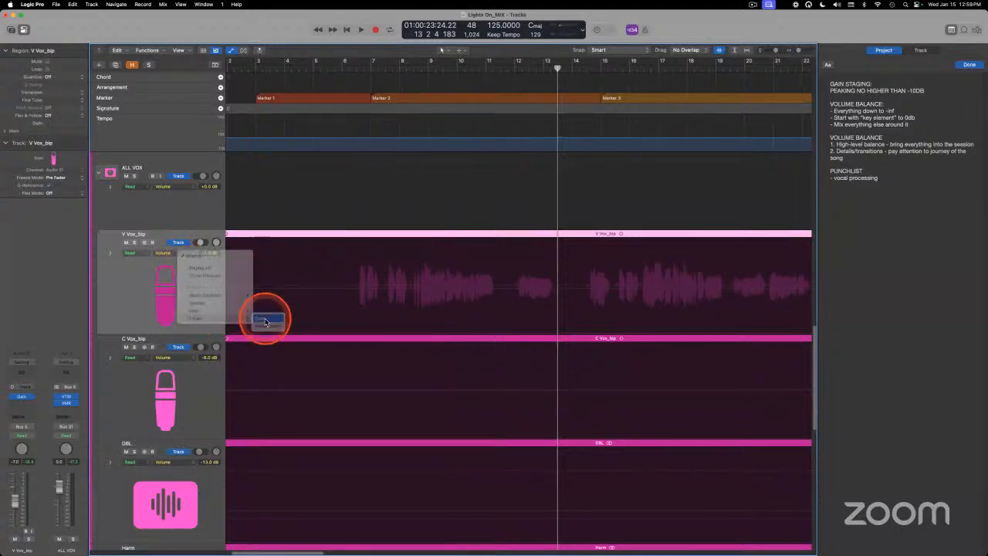
Raise the gain automation over V Vox_bip's short phrase around bars 12 to 13 and play back the section.
drag(506, 283, 527, 255)
click(525, 259)
click(453, 70)
key(space)
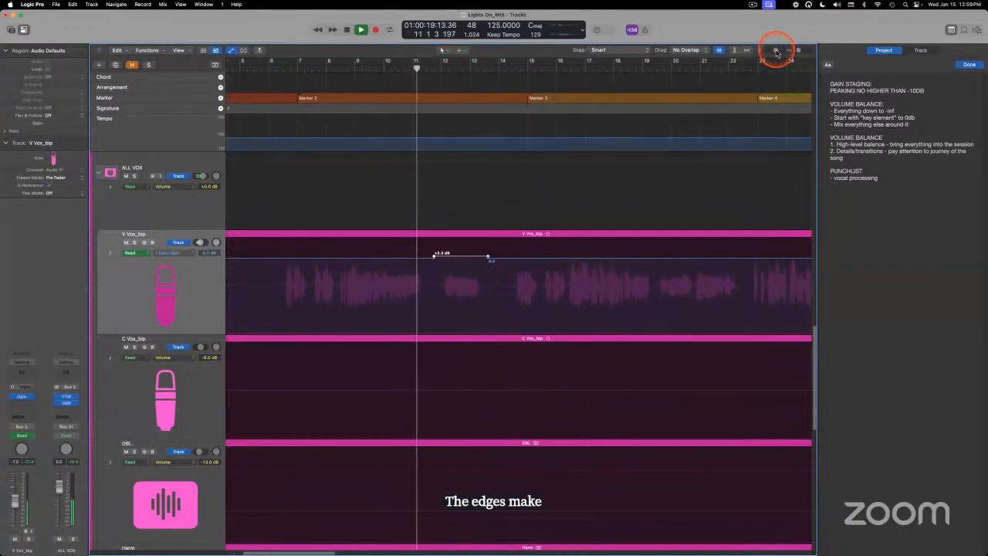
Set the gain automation boost on the bar 12 vocal phrase to +1.0 dB and audition it from bar 11.
drag(777, 50, 798, 51)
click(451, 254)
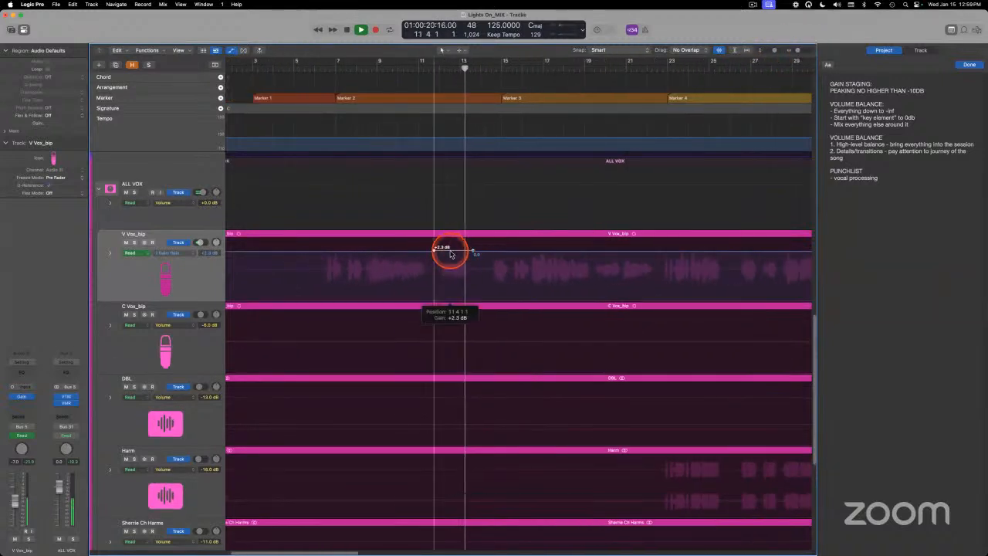
drag(451, 253, 450, 252)
key(space)
click(423, 68)
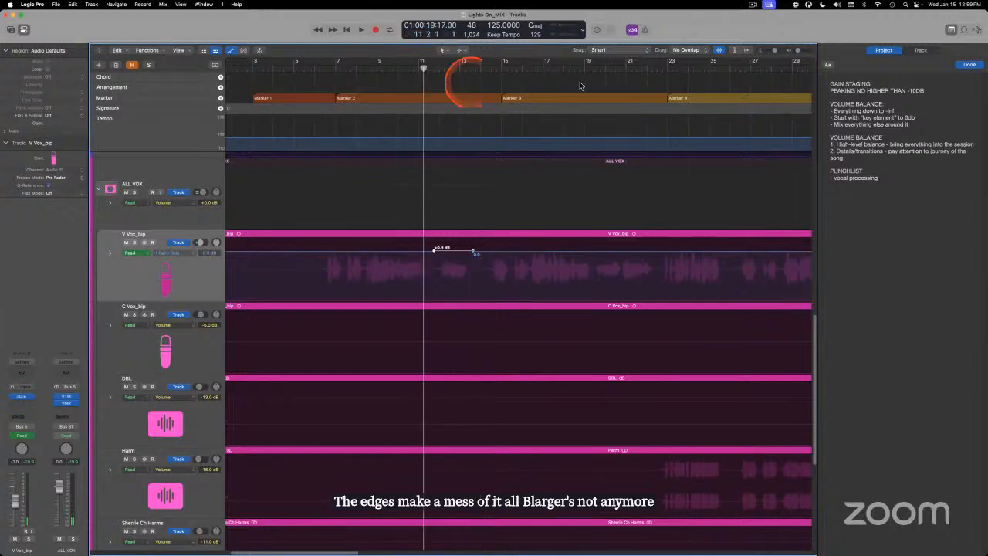
drag(774, 51, 779, 51)
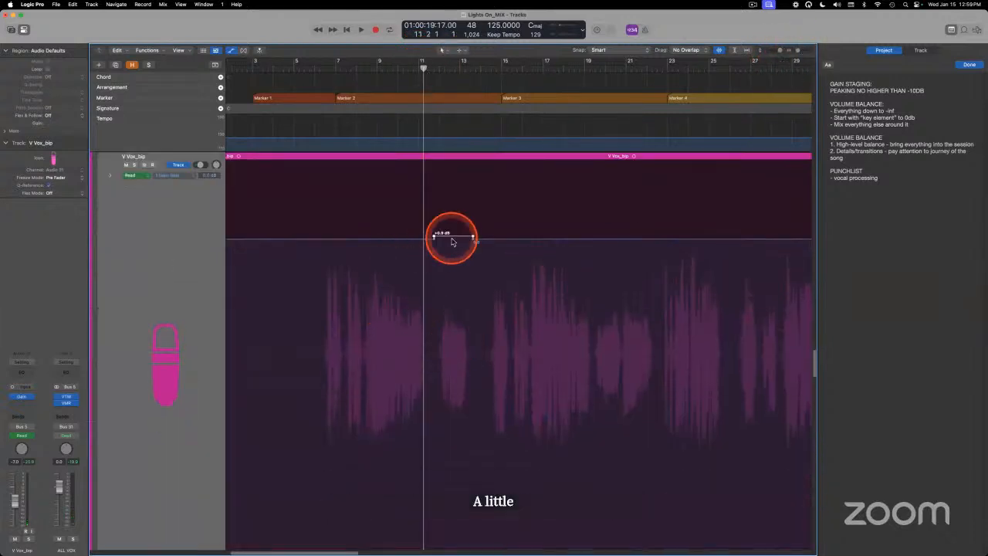
drag(452, 237, 453, 238)
key(space)
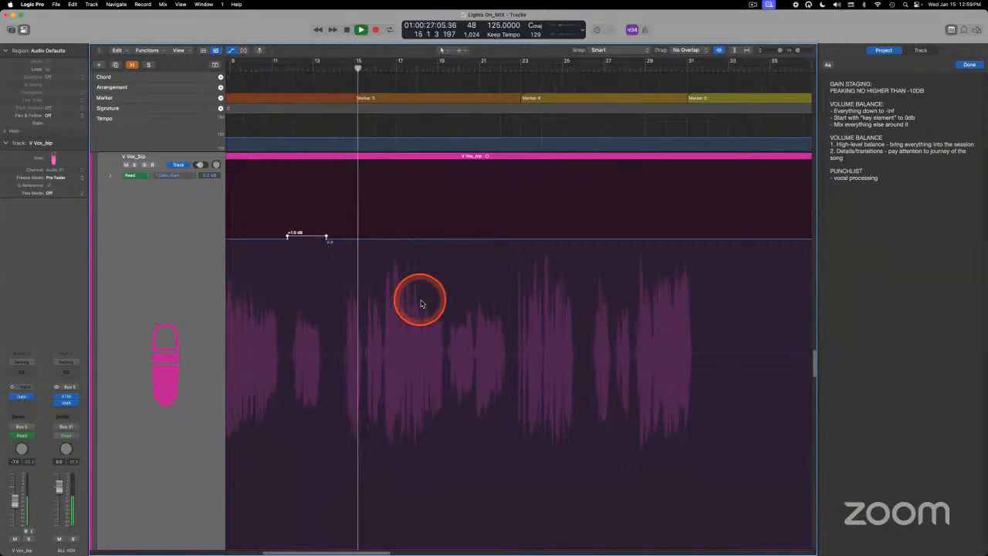
Add automation points just after bar 15 on V Vox_bip, raise the gain between them to +1.3 dB, and play back from bar 14.
scroll(434, 276, left, 3)
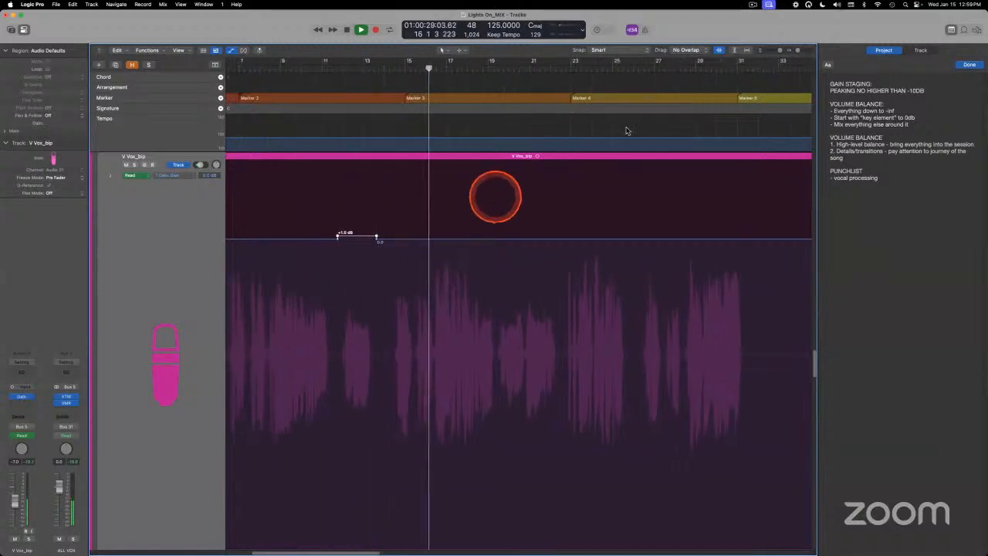
drag(797, 50, 808, 50)
key(space)
scroll(547, 303, right, 3)
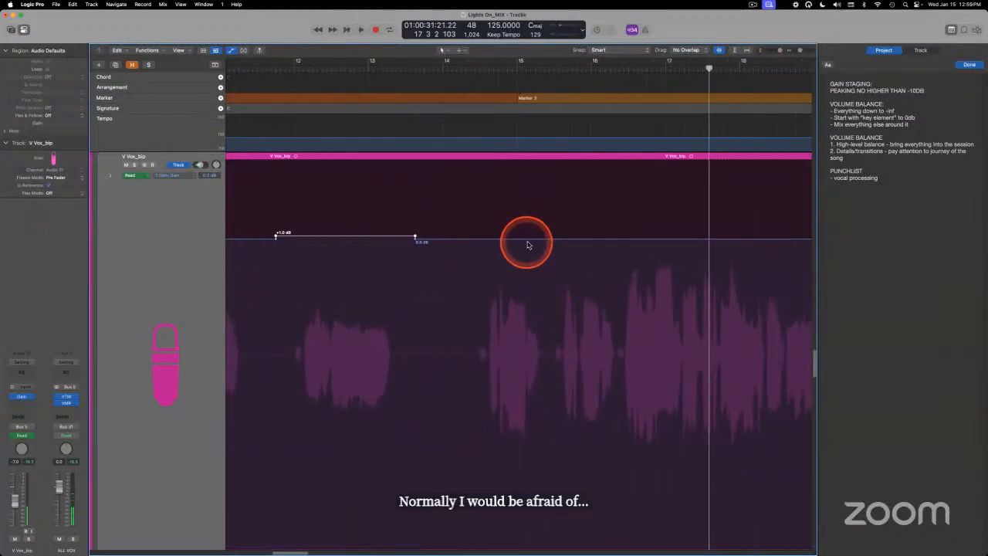
click(526, 240)
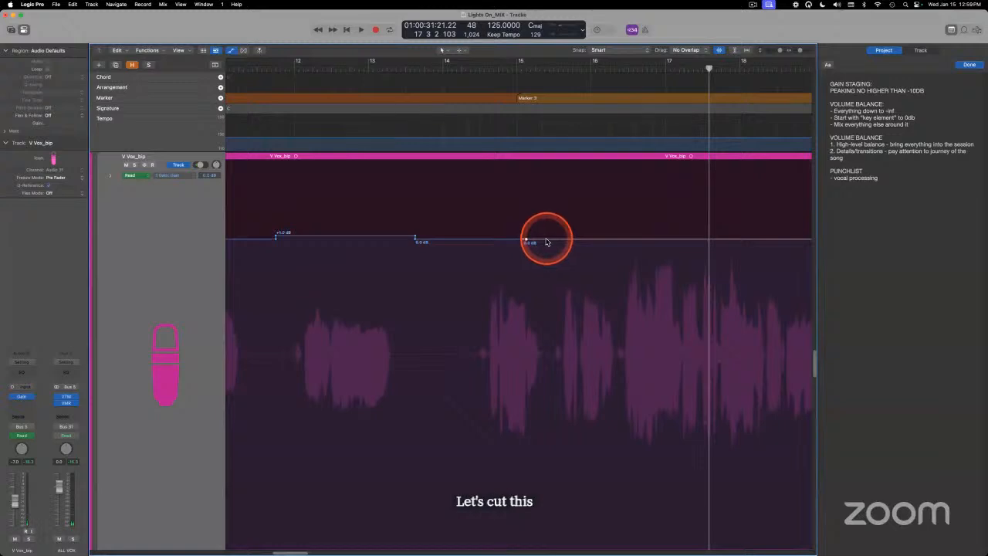
click(546, 240)
click(544, 240)
drag(538, 239, 539, 234)
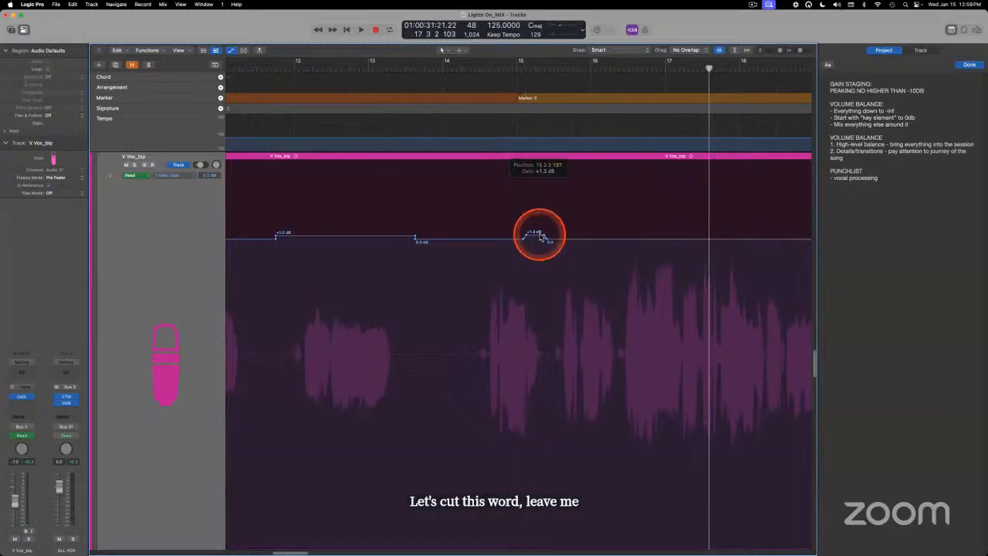
click(472, 71)
key(space)
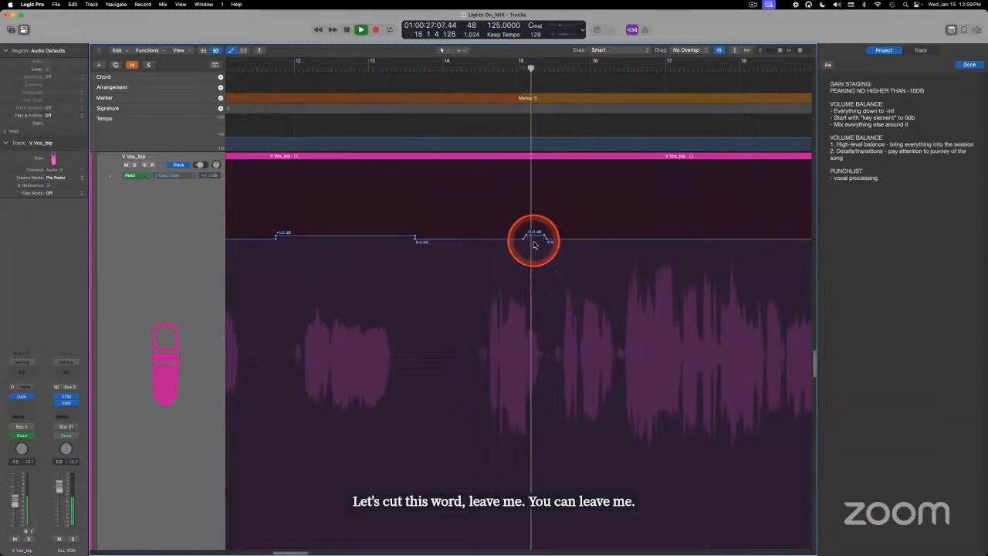
Raise the short gain boost just after bar 15 to +2.8 dB, auditioning the phrase from bar 14.
drag(534, 245, 532, 232)
click(482, 69)
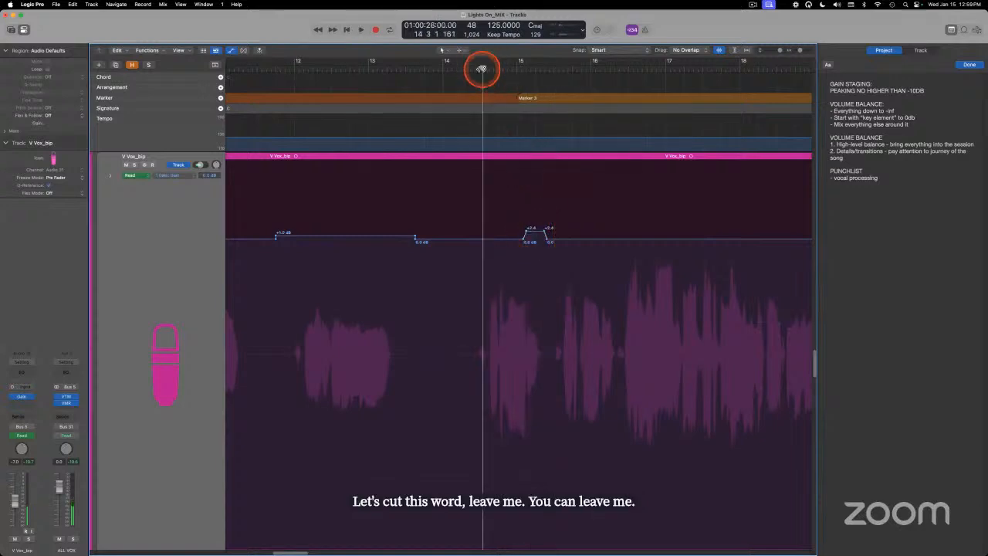
key(space)
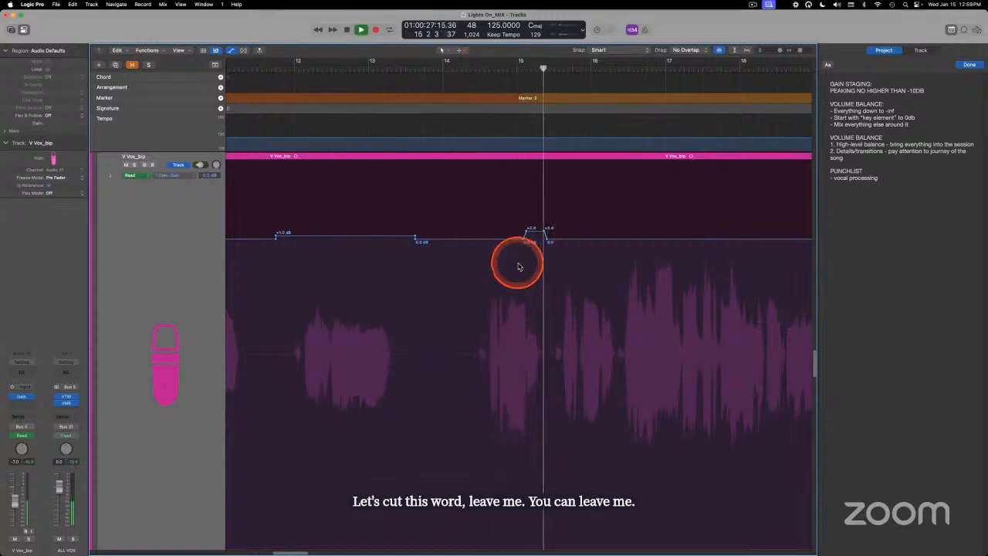
key(space)
drag(534, 235, 535, 234)
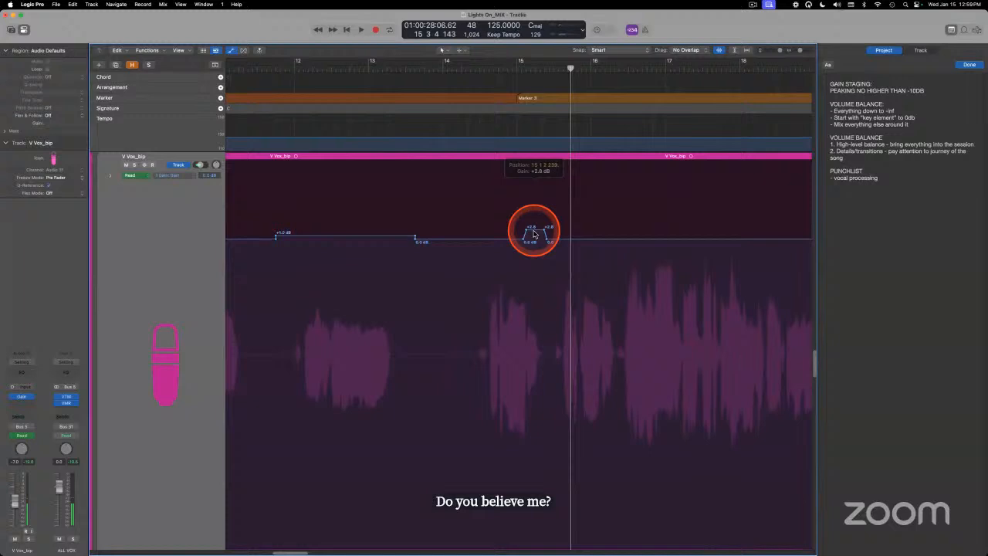
click(464, 69)
key(space)
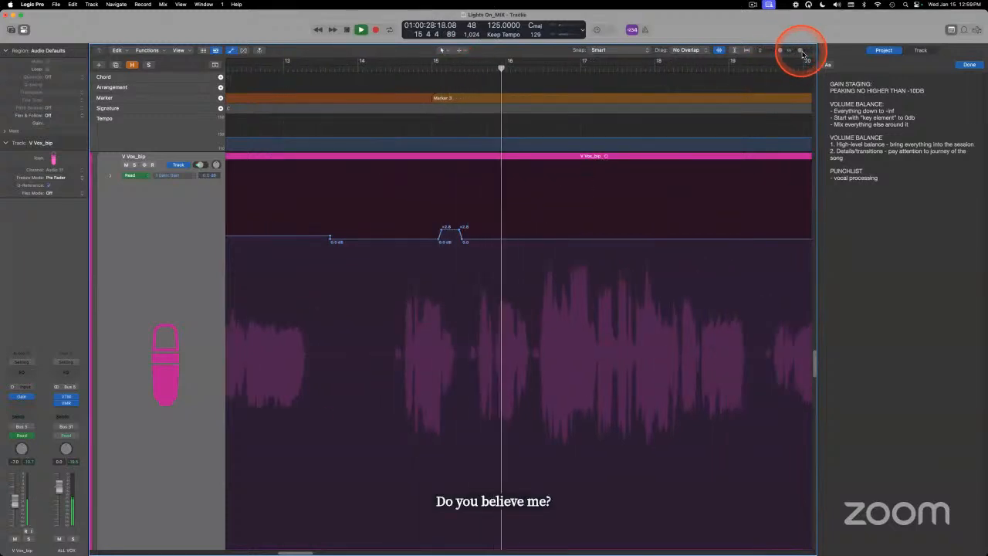
key(space)
Raise the gain automation slightly between the bar 15 boost and bar 16, and play back the passage.
click(496, 239)
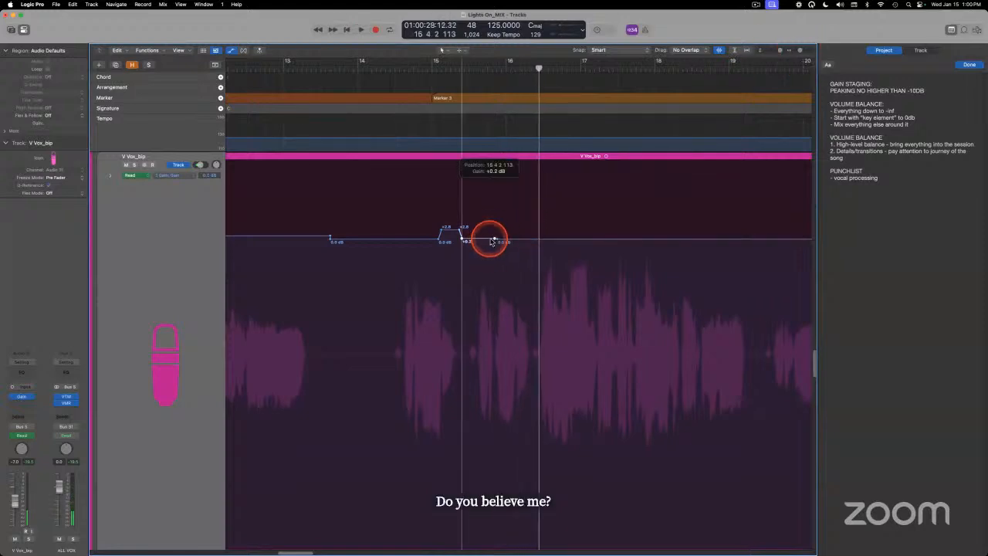
drag(491, 242, 479, 239)
drag(444, 69, 419, 68)
key(space)
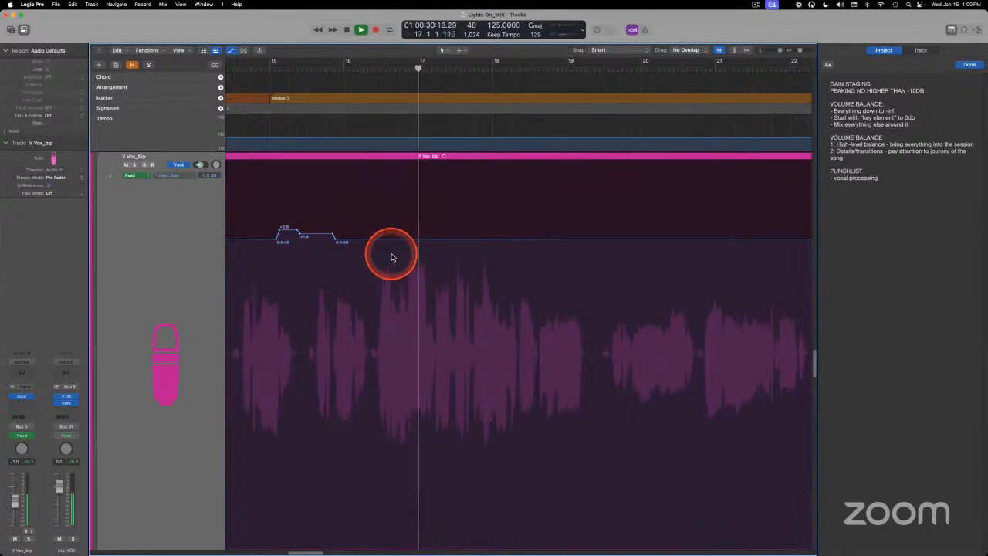
Boost the gain automation over the end of the phrase from mid bar 18 to early bar 19 by +1.4 dB.
click(449, 242)
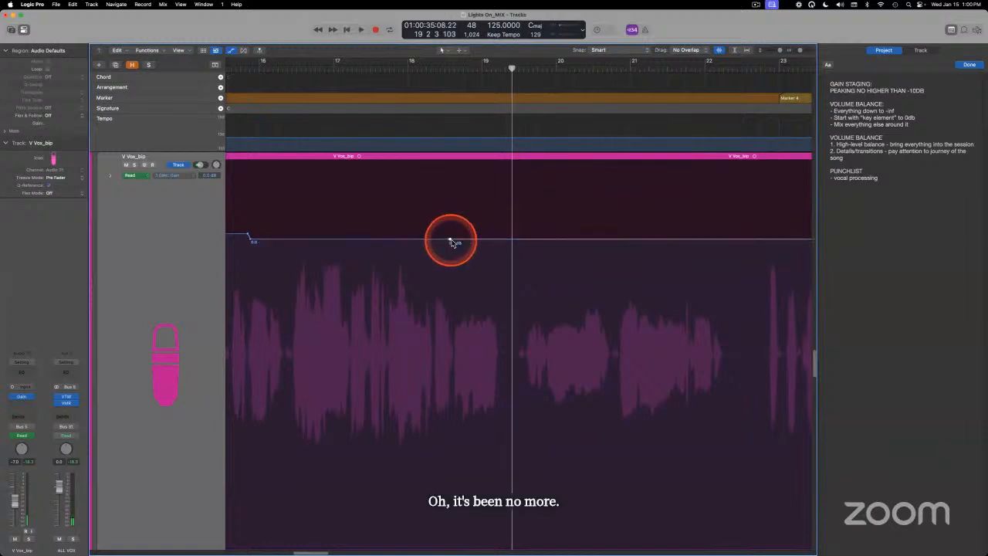
drag(505, 242, 500, 239)
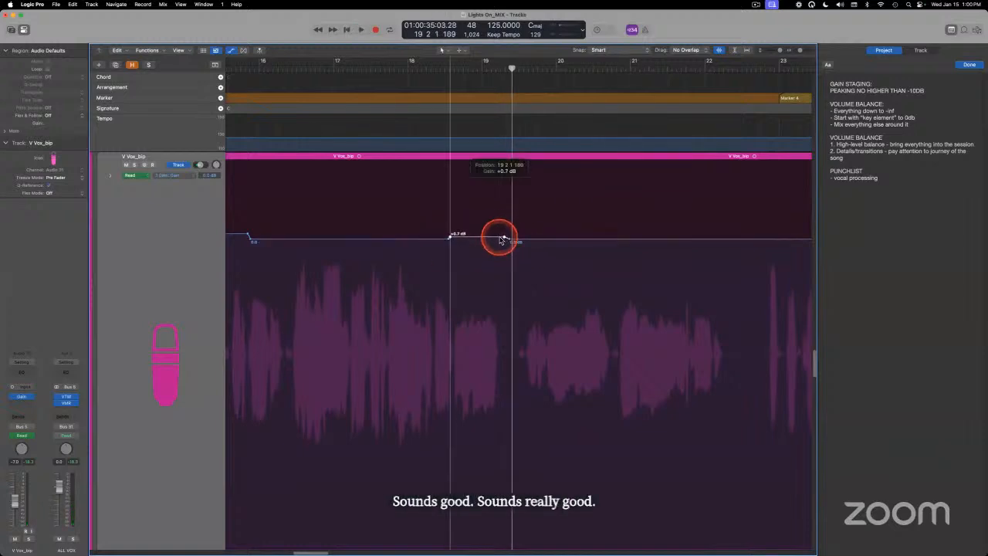
click(421, 70)
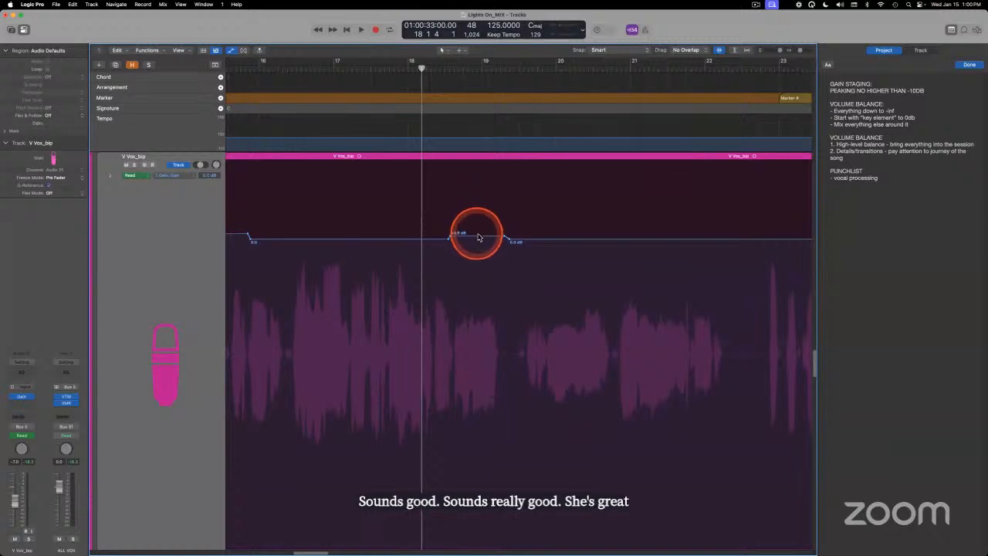
drag(479, 241, 480, 237)
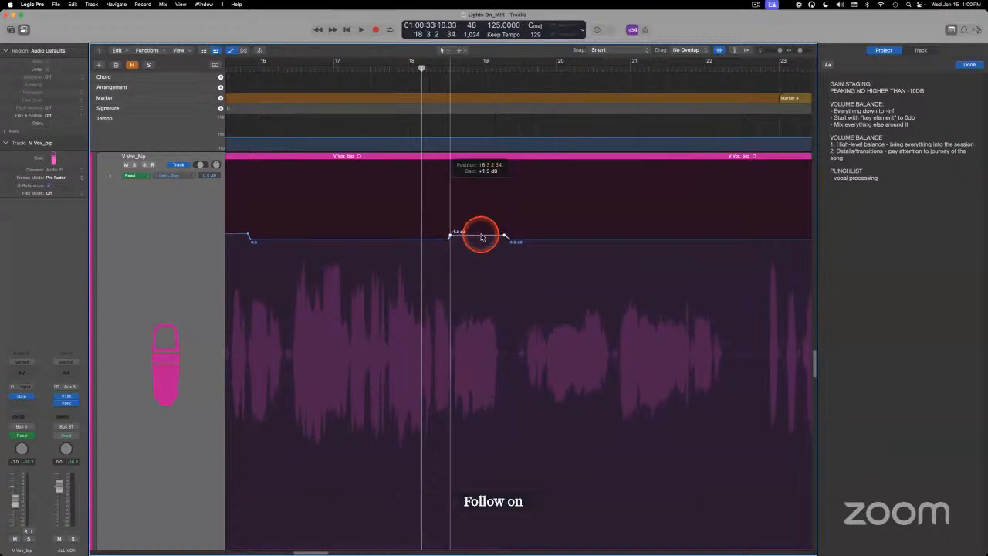
Shift the start of the bar 18 boost slightly later and lower the boost to +1.2 dB while auditioning it.
click(452, 249)
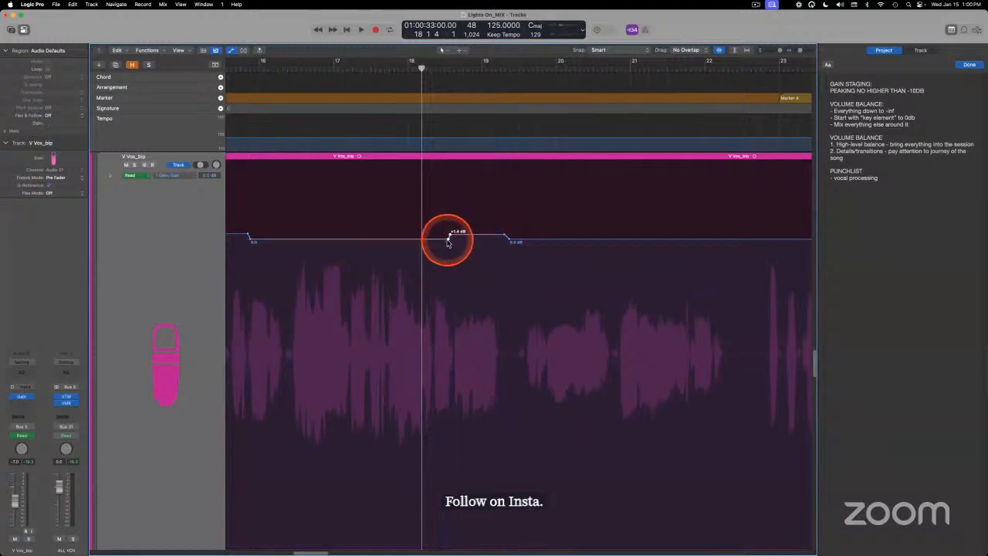
click(453, 247)
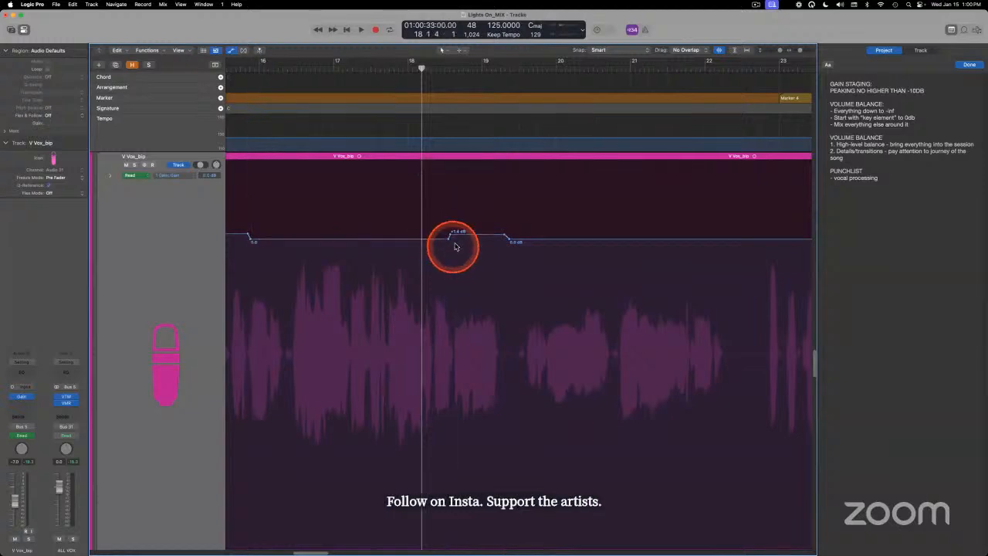
click(449, 236)
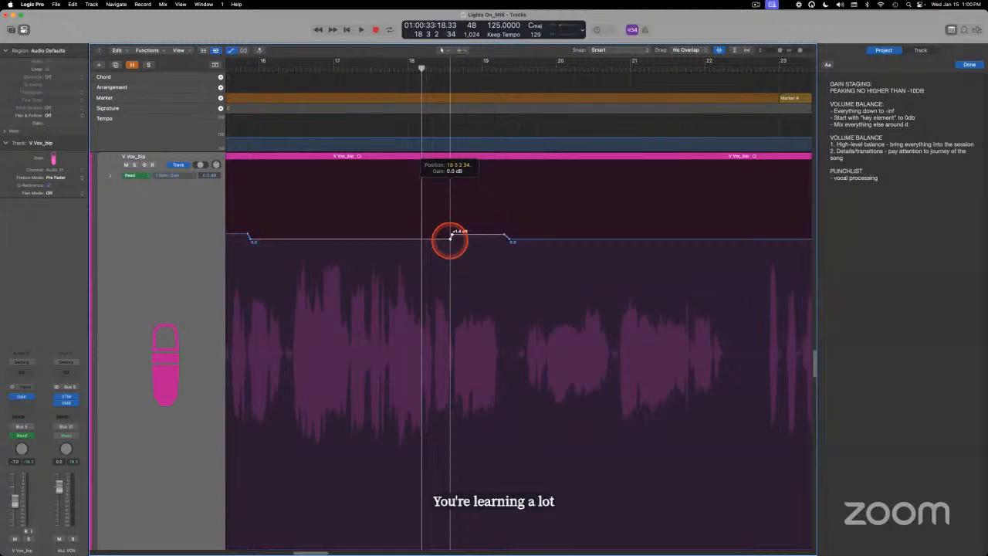
drag(450, 241, 452, 239)
key(space)
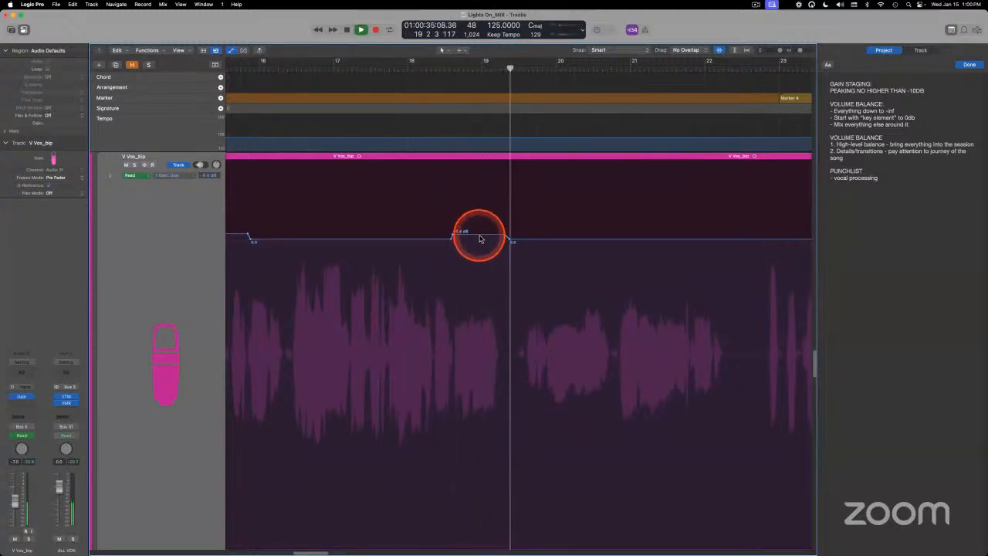
click(382, 65)
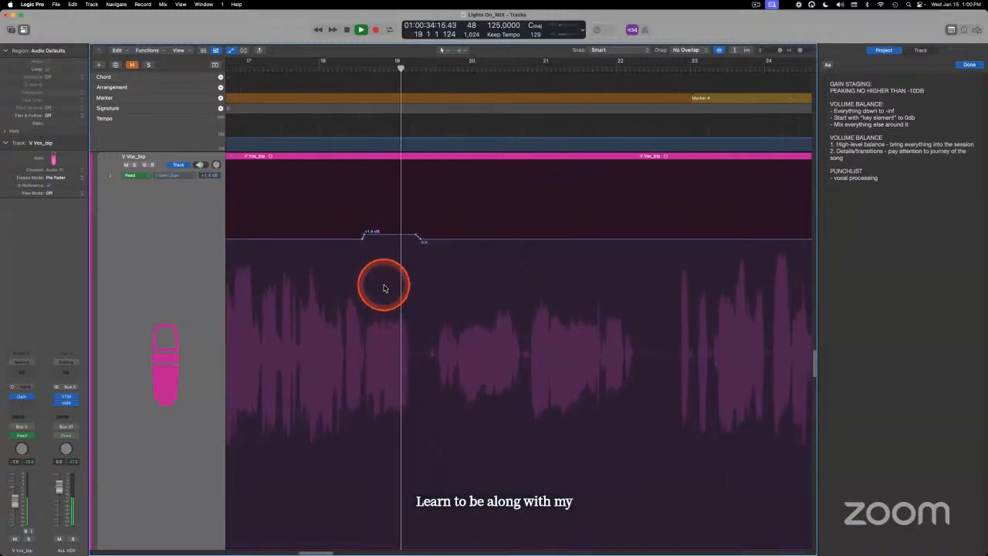
drag(390, 234, 390, 235)
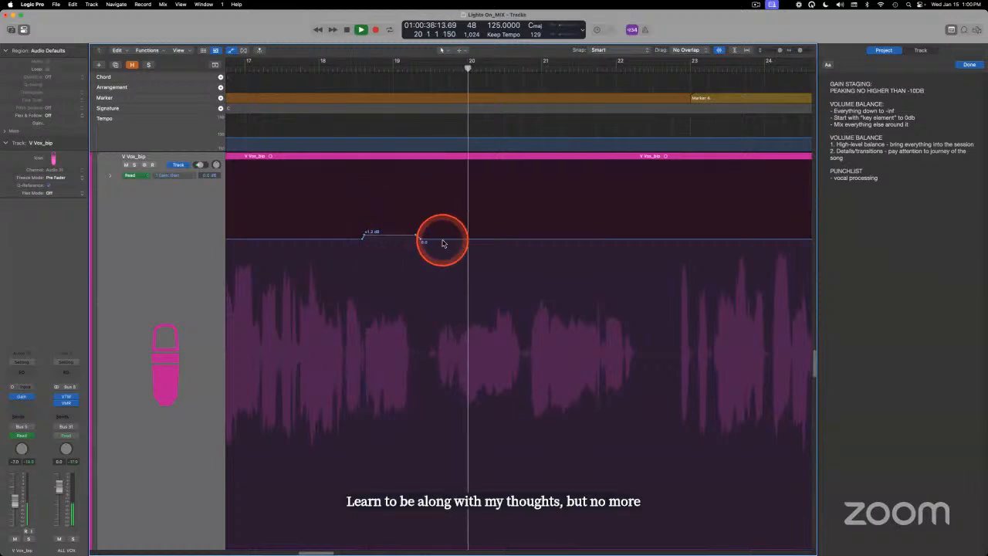
Boost the gain automation over the phrases from bar 19 to bar 22 by about +2.3 dB, auditioning the result.
click(427, 240)
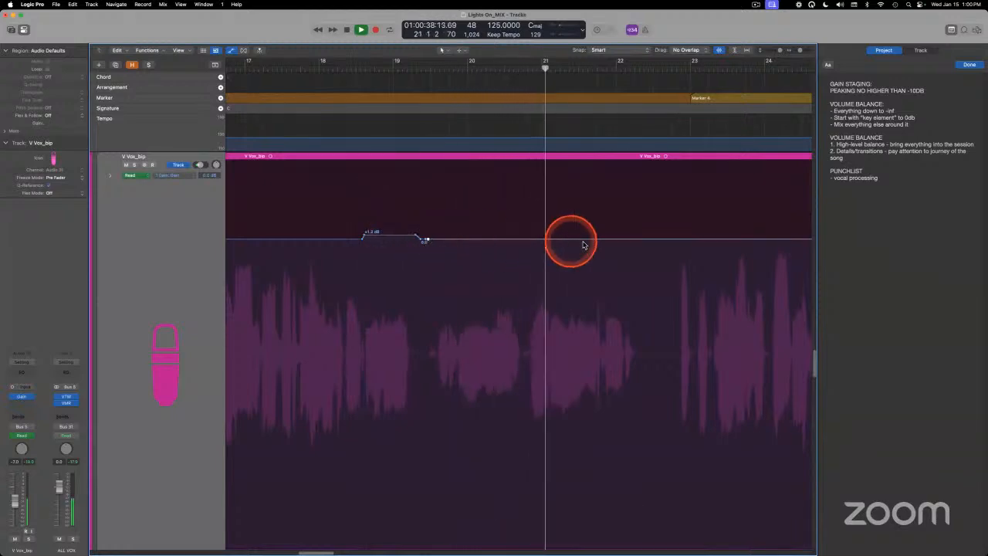
click(641, 242)
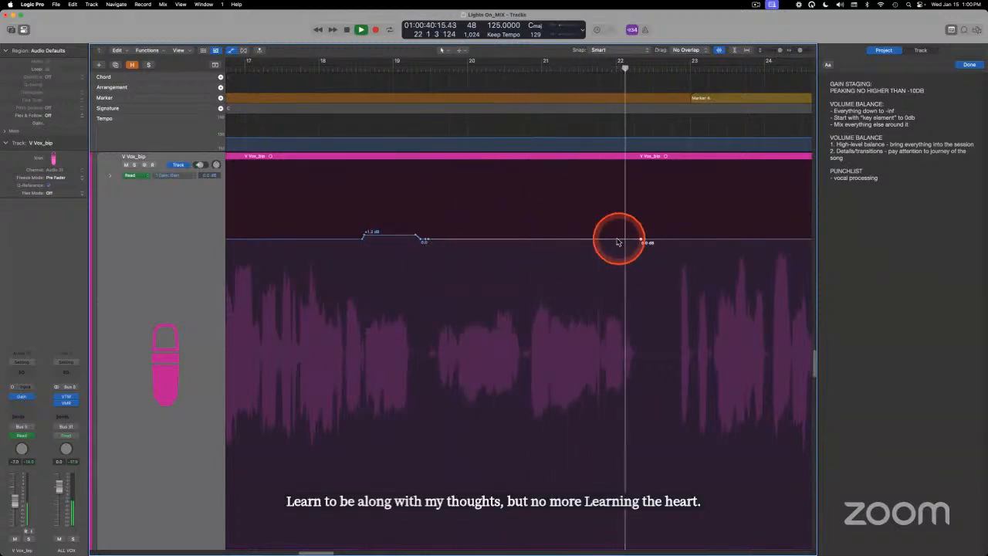
key(space)
drag(615, 239, 614, 233)
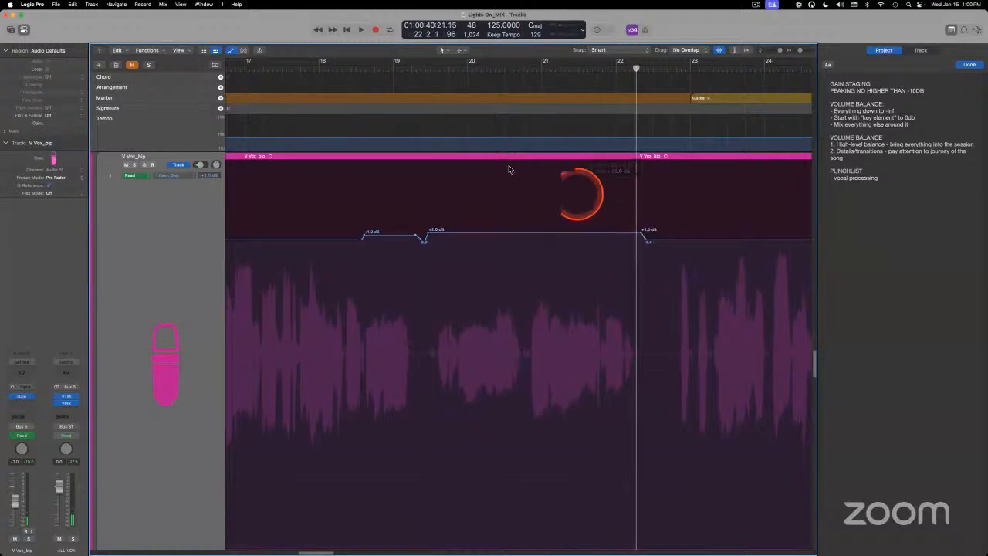
click(264, 74)
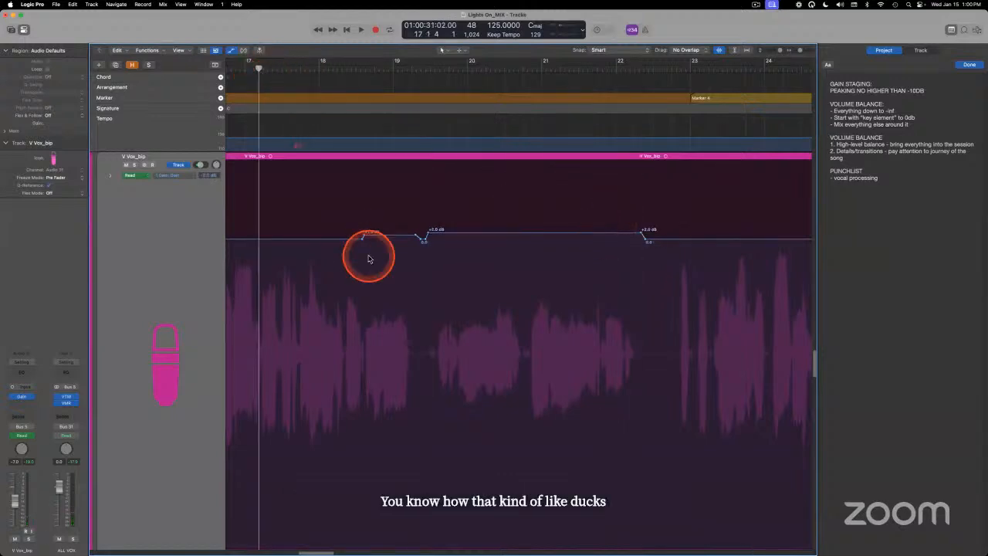
key(space)
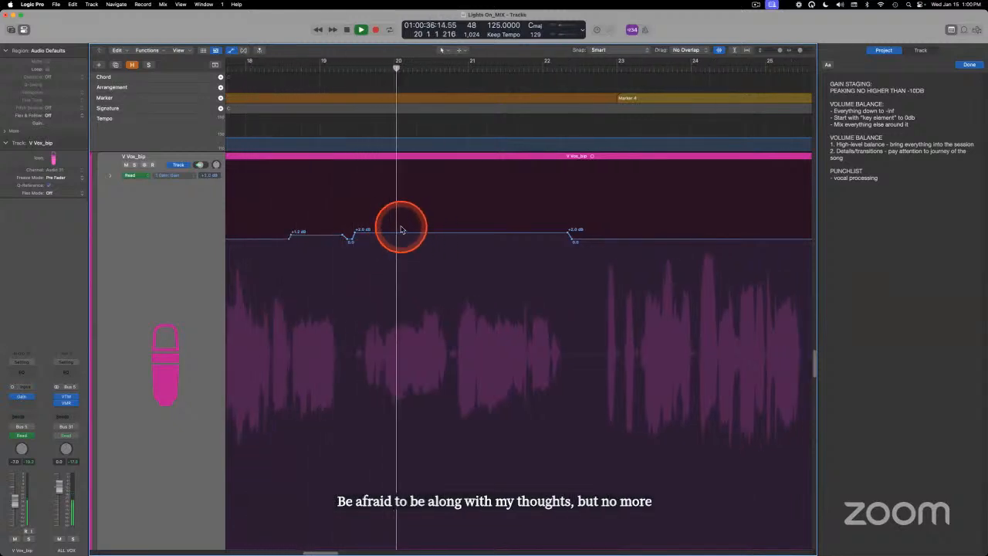
drag(401, 235, 399, 229)
click(306, 66)
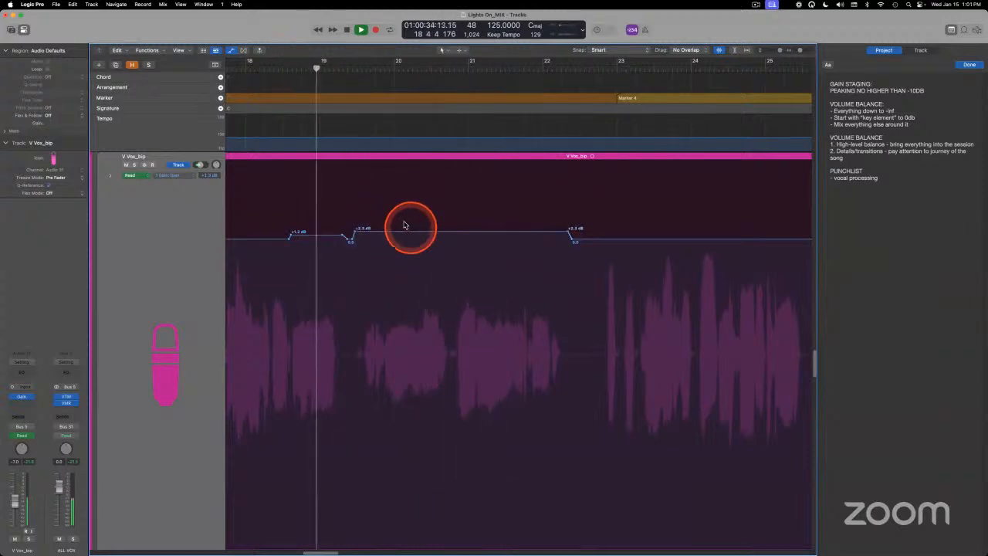
Split the bar 19 to 22 boost before bar 21, raise its first part to +3.4 dB, and trim it slightly during playback.
click(453, 232)
click(449, 231)
drag(438, 232, 438, 227)
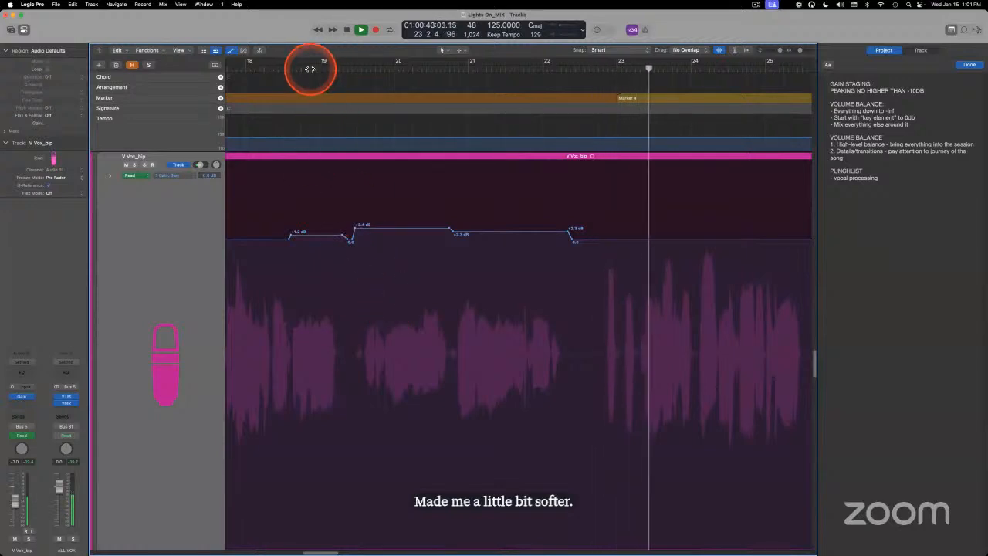
click(309, 69)
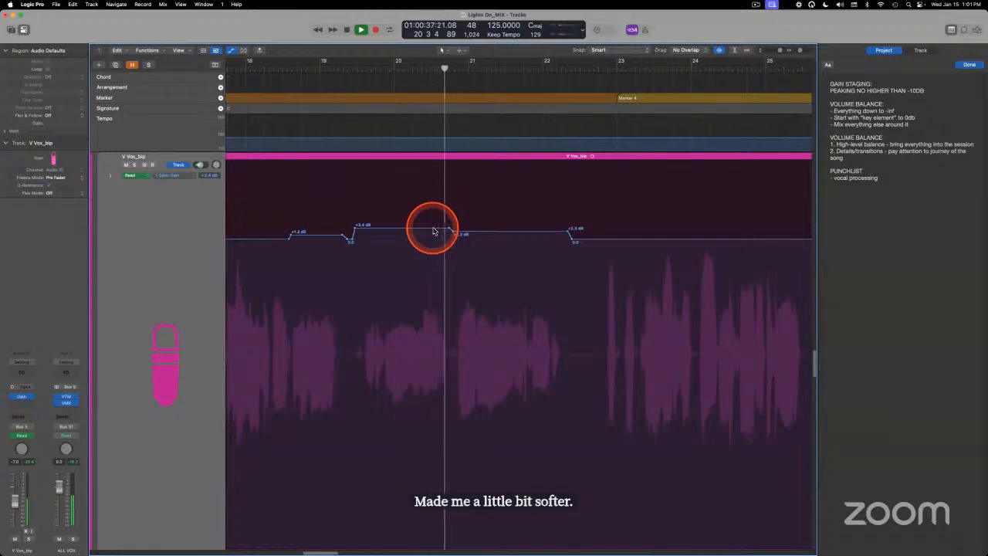
drag(426, 233, 467, 249)
Boost the gain automation over the quiet phrase between bars 27 and 28 by about +1.3 dB and audition it from bar 26.
scroll(467, 249, right, 5)
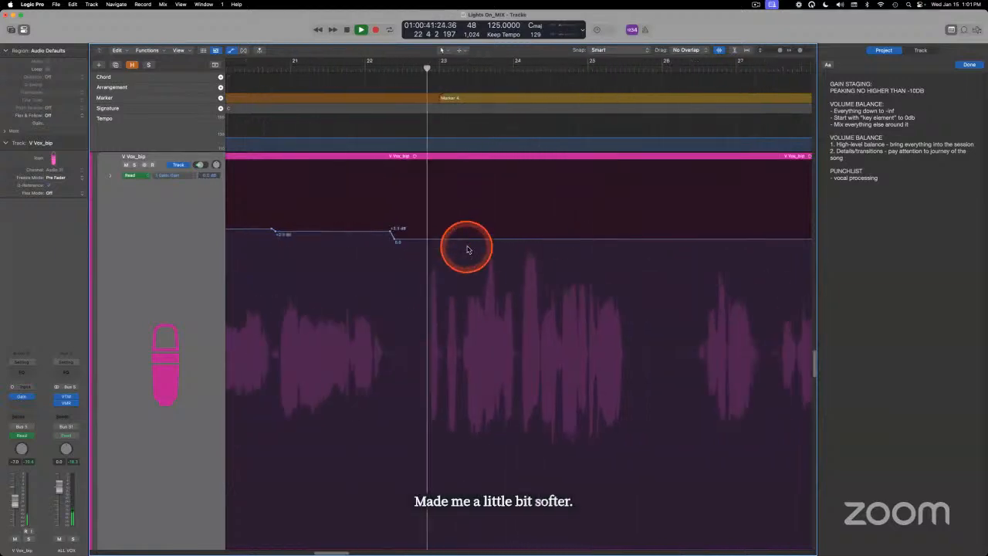
scroll(450, 252, right, 1)
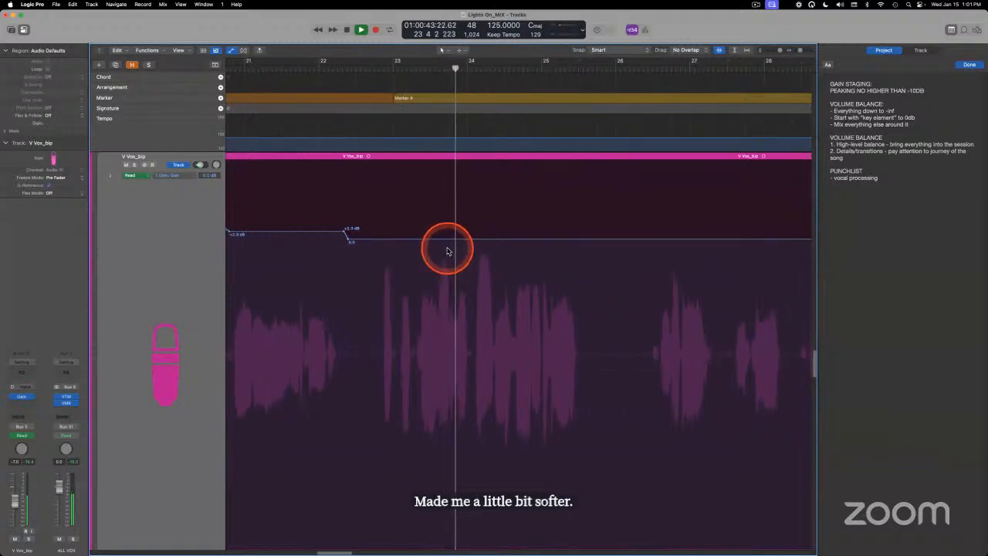
scroll(448, 251, right, 3)
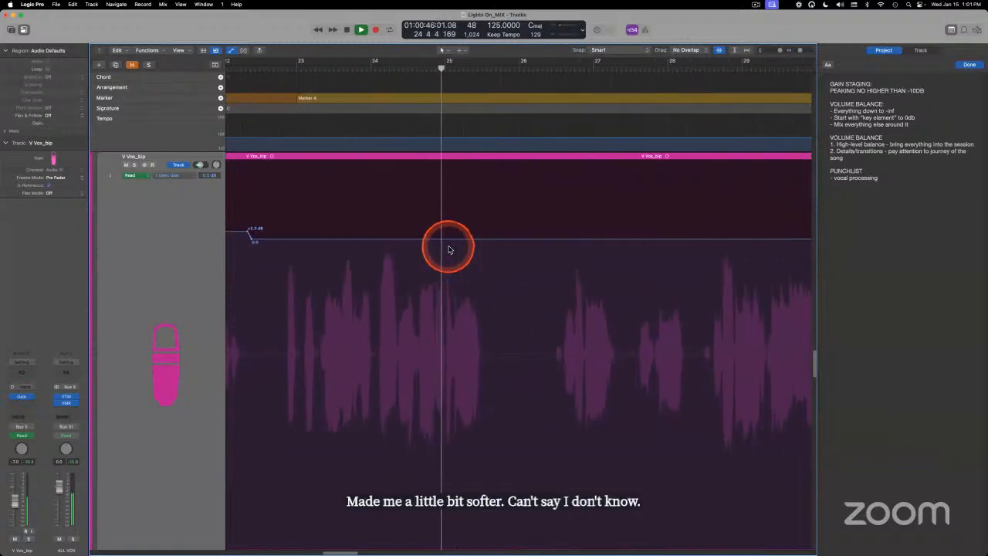
scroll(443, 251, right, 2)
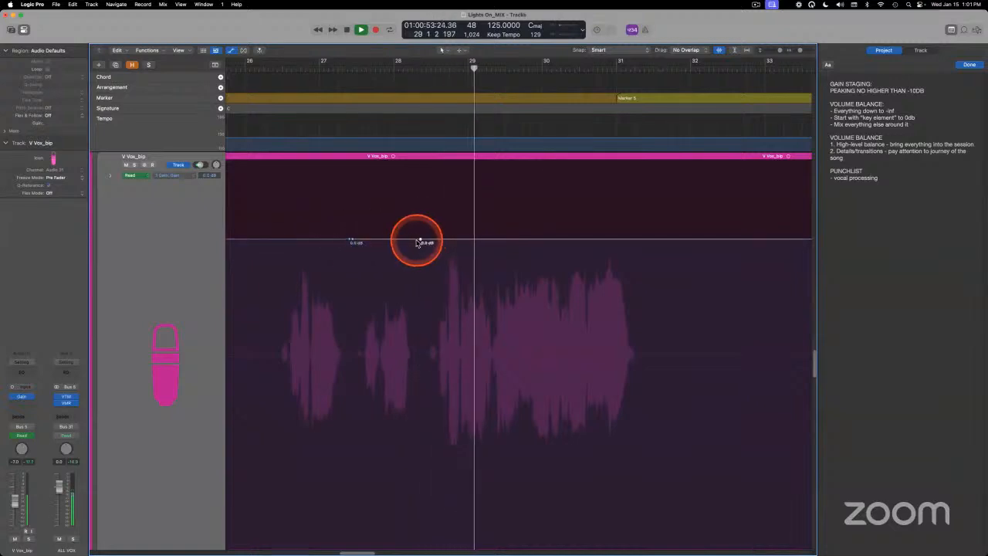
drag(413, 243, 414, 239)
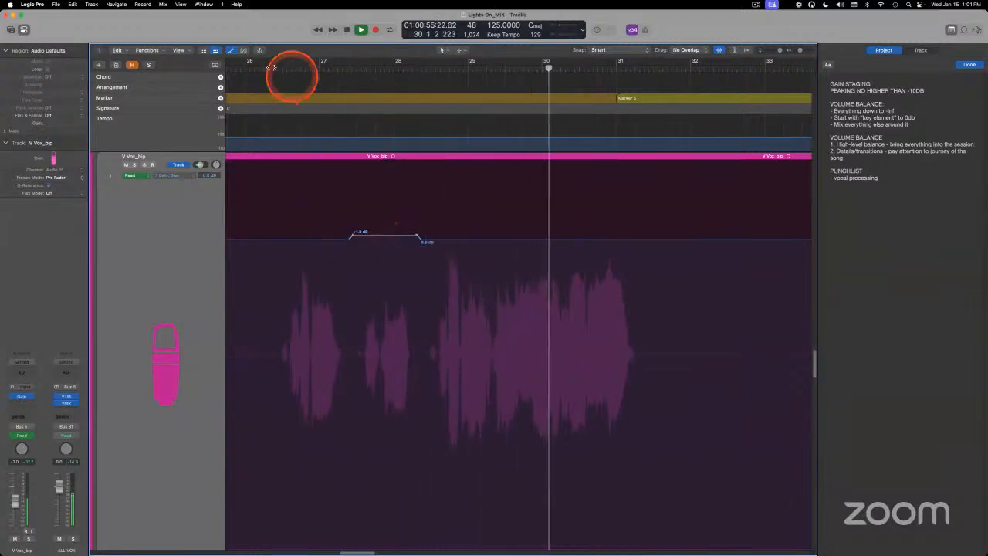
click(269, 73)
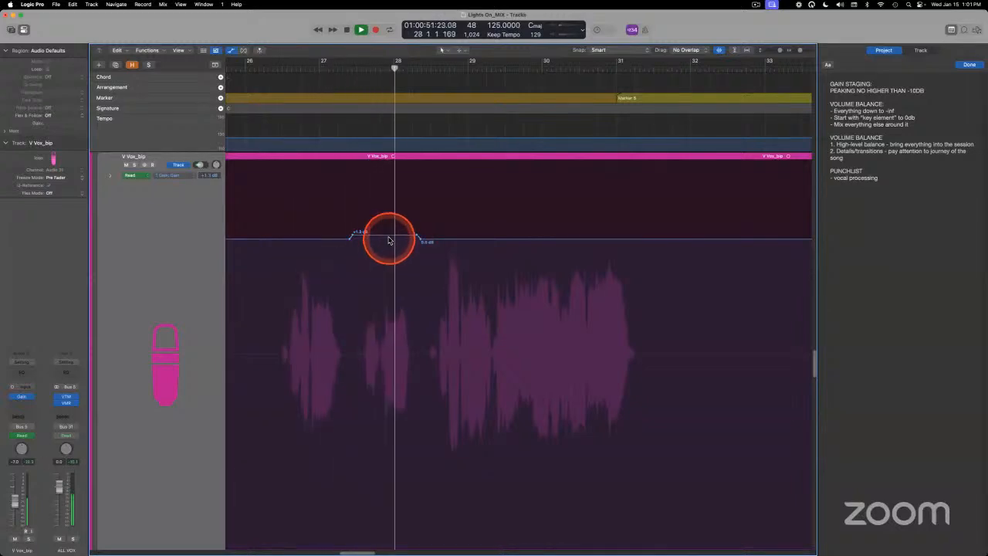
Set the gain boost between bars 27 and 28 to +1.7 dB and audition the vocal up to bar 35.
drag(387, 236, 389, 243)
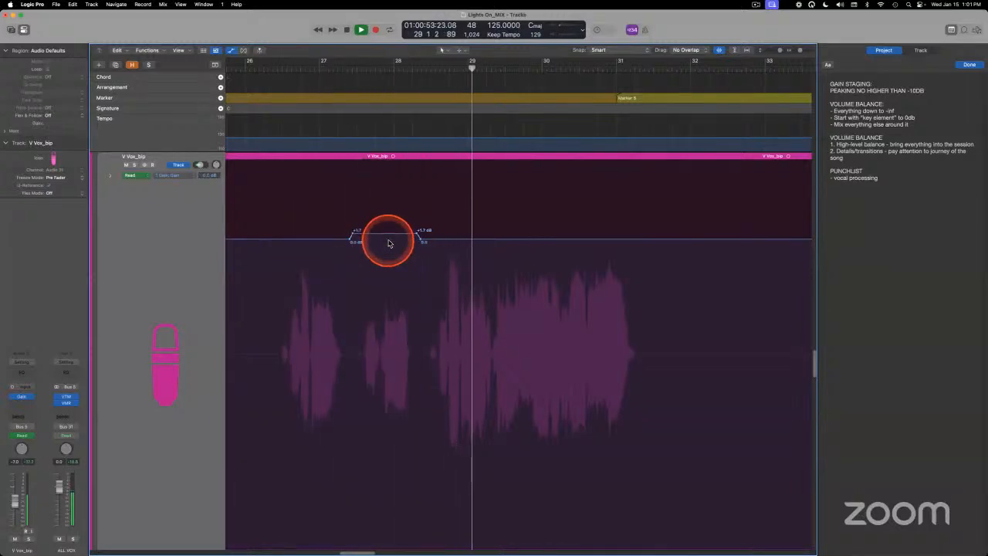
scroll(388, 243, right, 5)
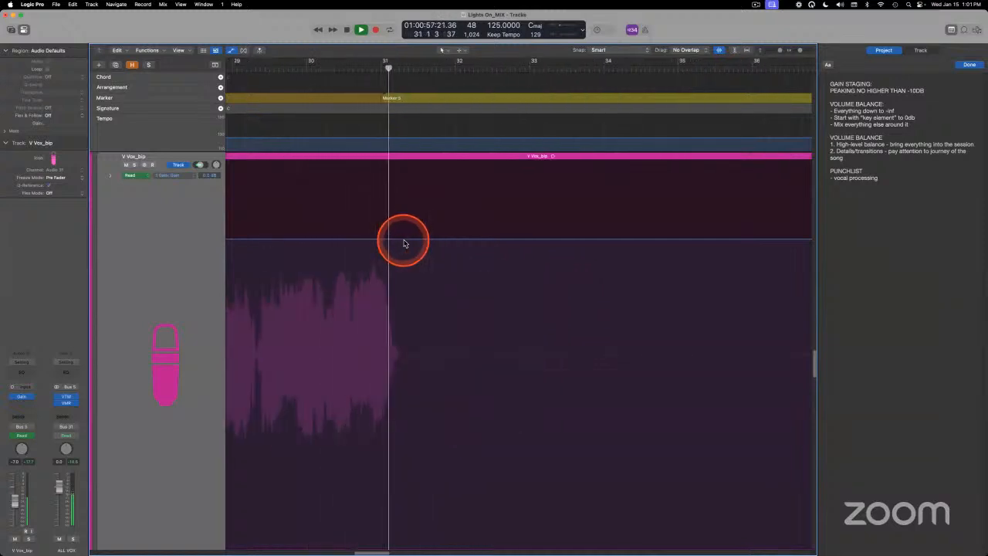
scroll(390, 263, right, 1)
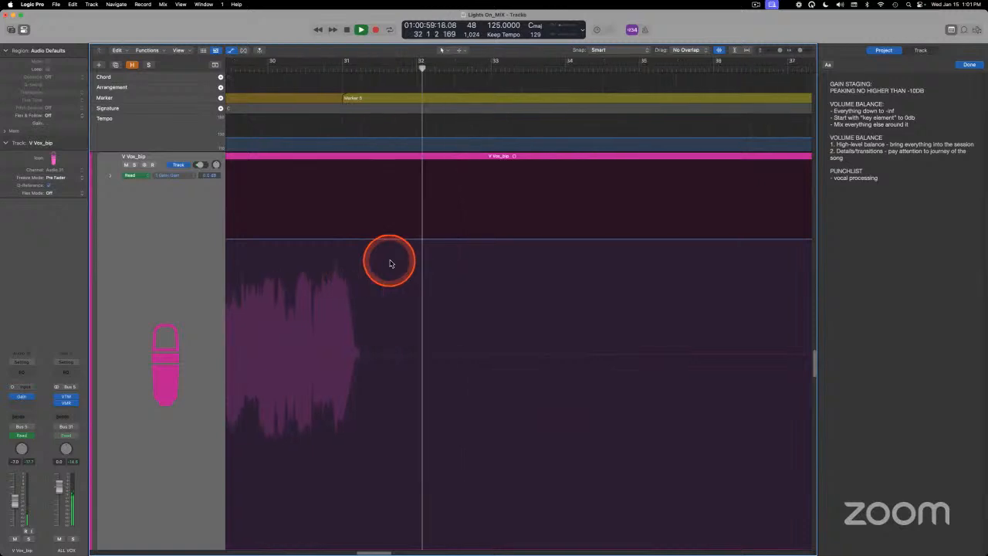
scroll(390, 263, right, 2)
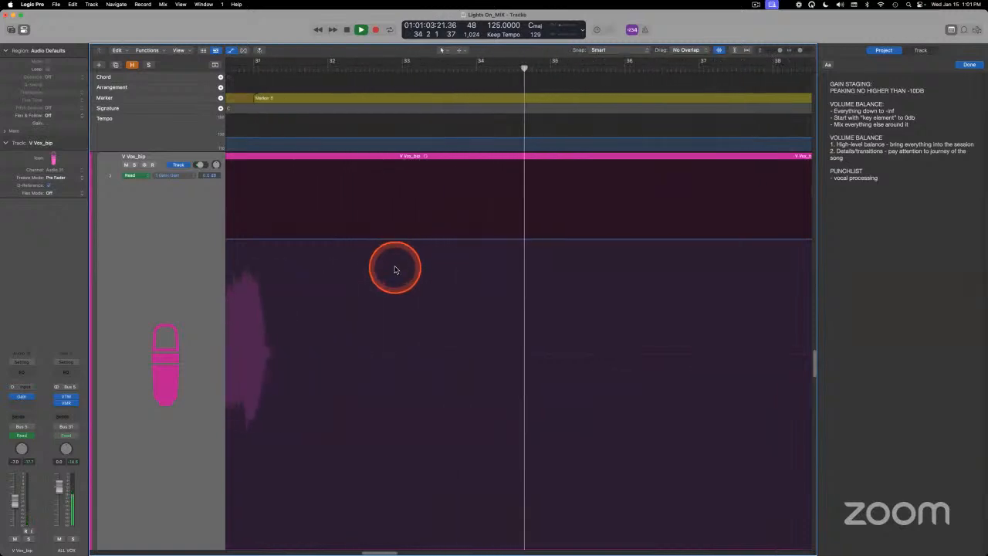
scroll(394, 270, right, 1)
Select the C Vox_bip track and audition the end of its phrase near bar 37 in solo.
scroll(394, 269, down, 10)
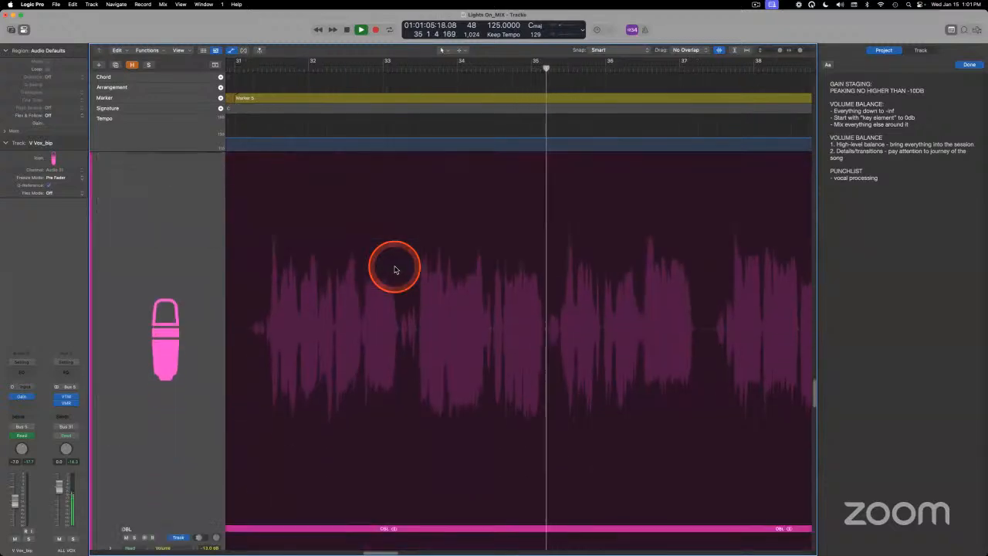
click(159, 281)
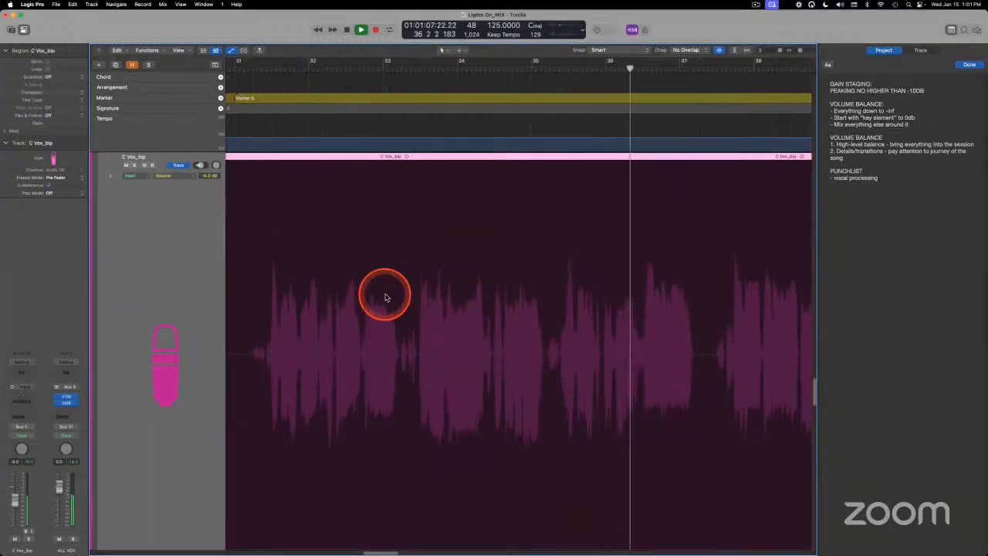
scroll(357, 290, right, 8)
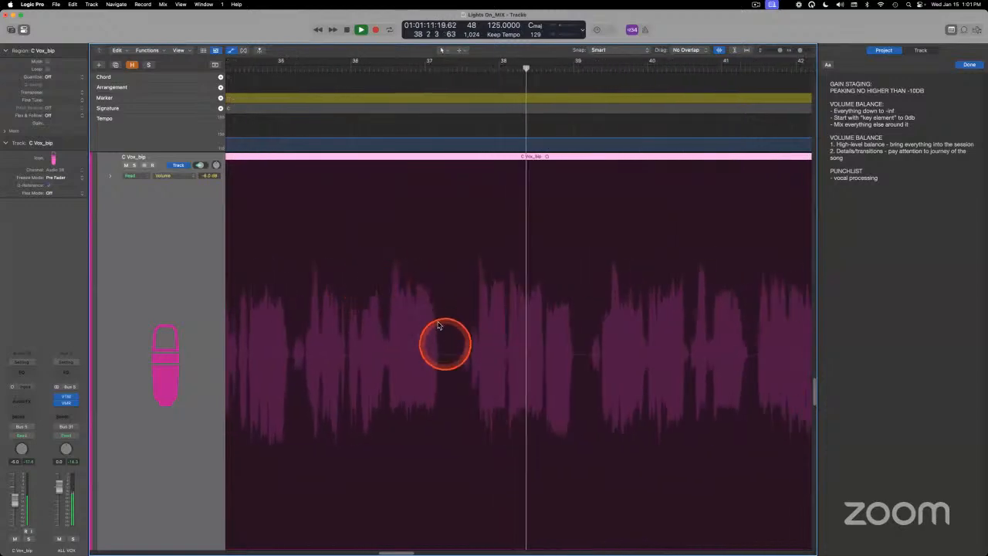
click(391, 68)
key(ctrl+s)
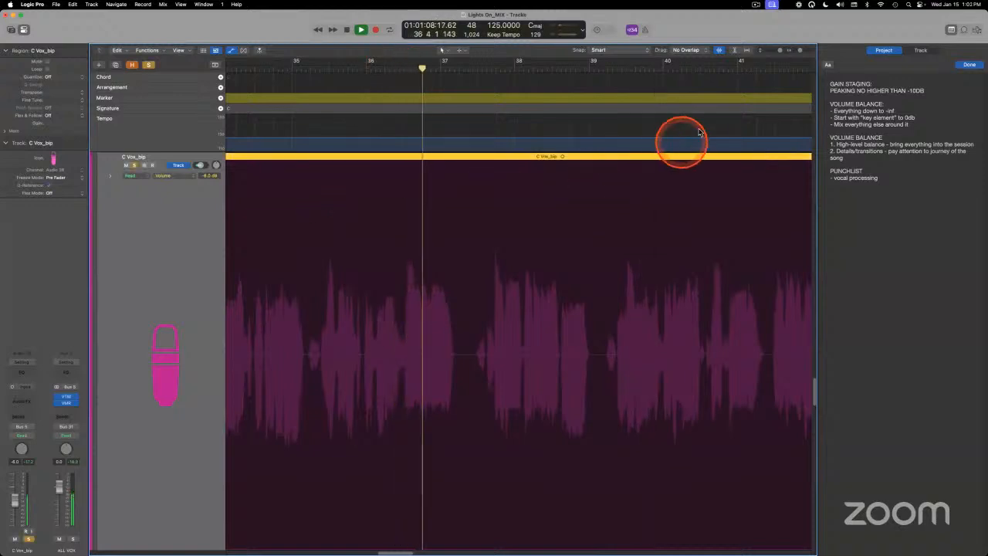
key(space)
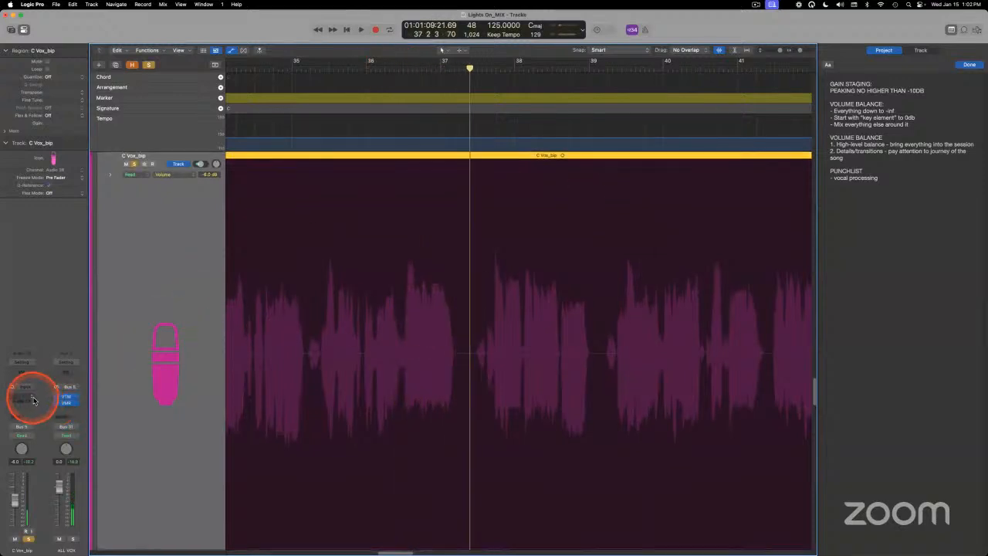
Insert a mono Gain plug-in on the C Vox_bip track and display its Gain parameter as the track's automation.
click(33, 400)
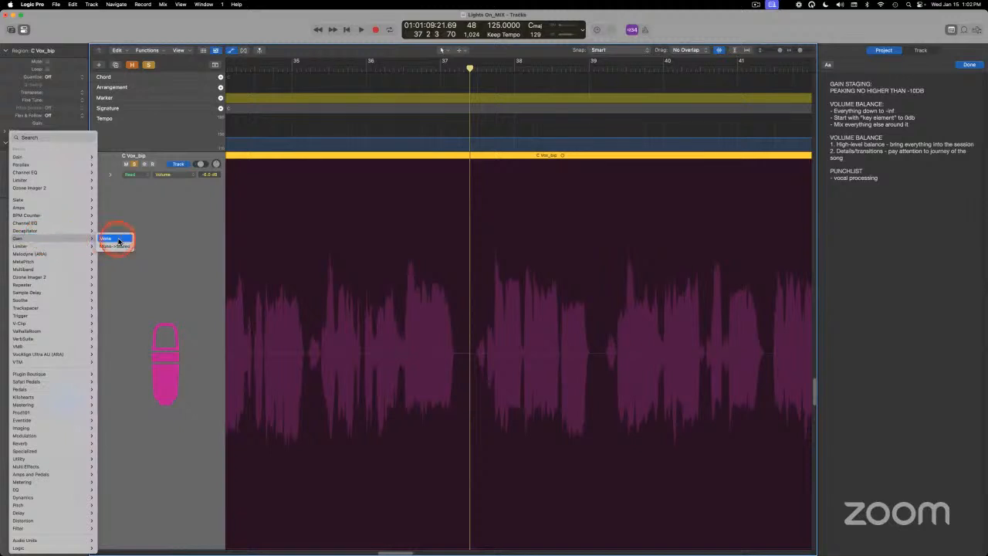
click(119, 242)
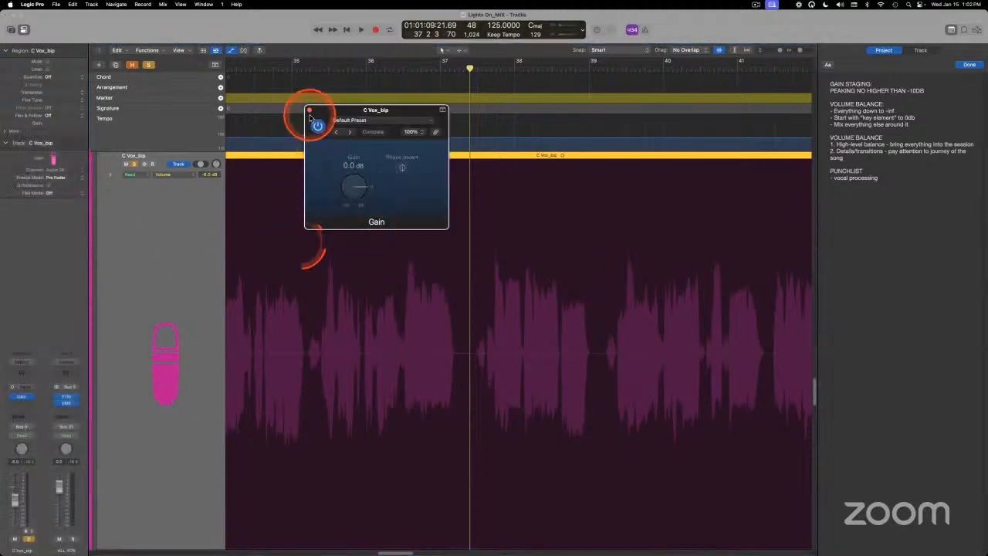
click(309, 111)
drag(804, 53, 810, 52)
scroll(483, 246, left, 4)
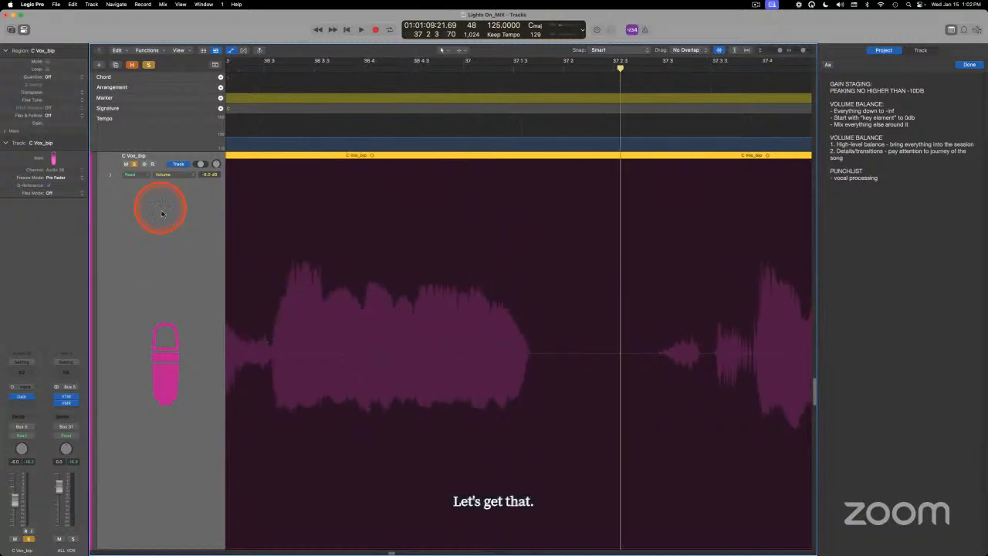
click(173, 175)
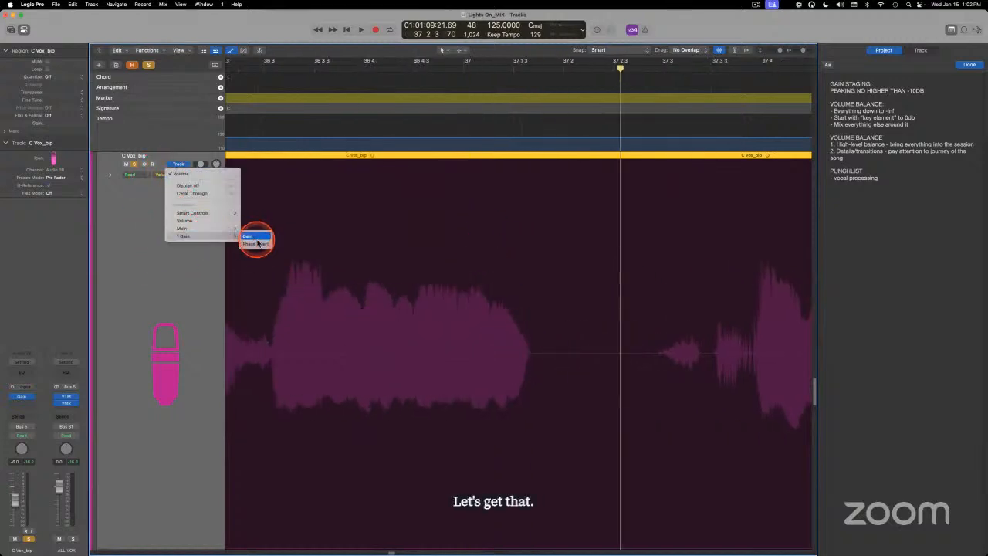
click(258, 237)
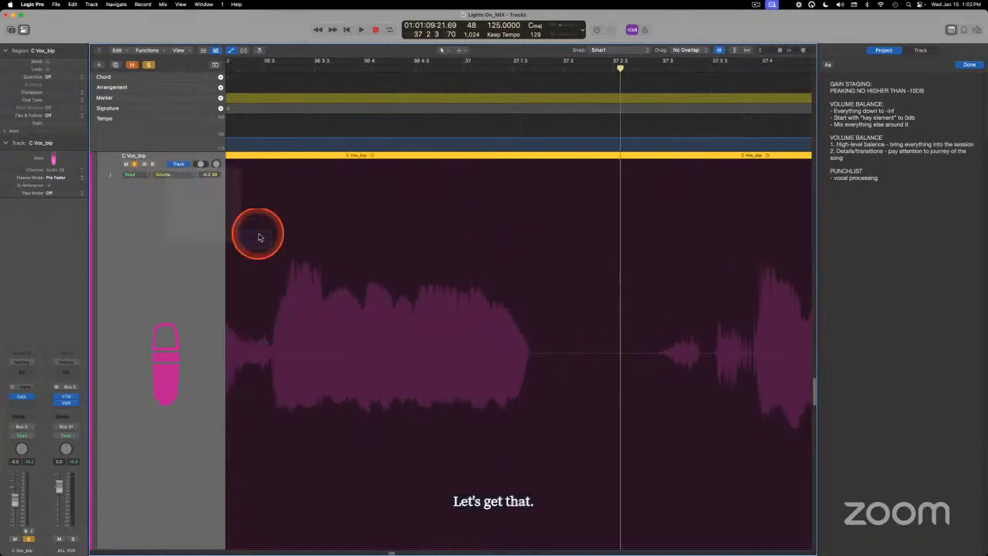
Boost the gain automation over the quiet phrase tail just after 37 1 3 by about +10.4 dB and audition it in solo.
click(529, 244)
click(525, 239)
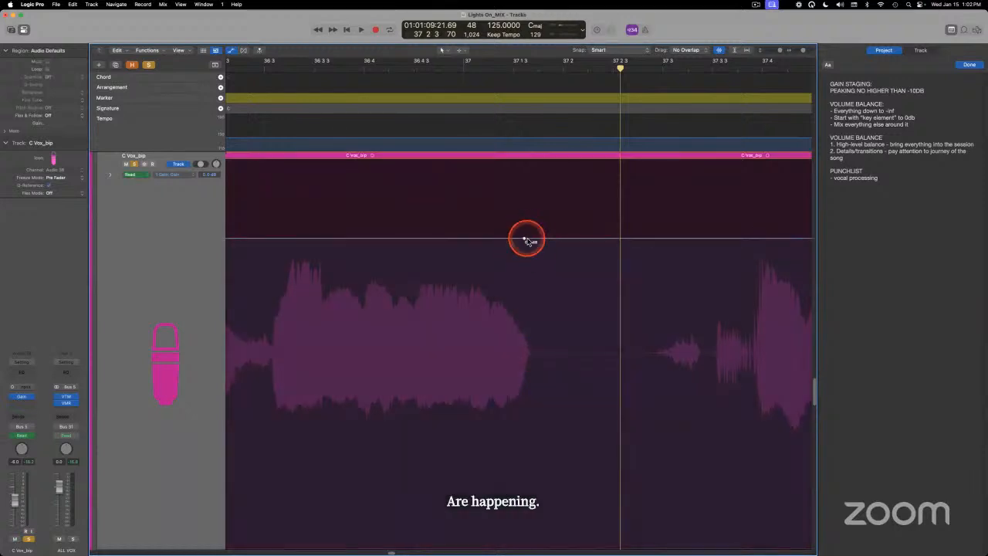
drag(552, 240, 551, 202)
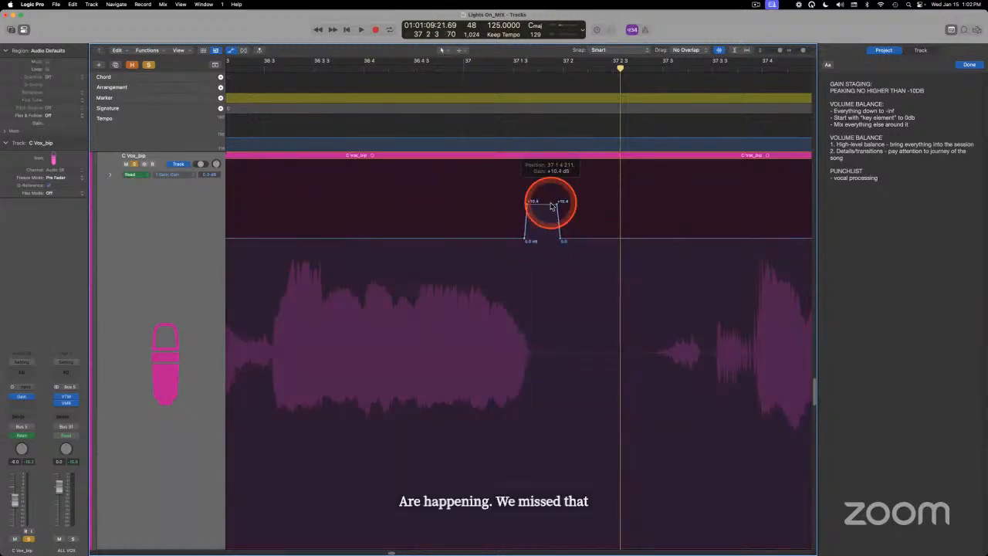
key(space)
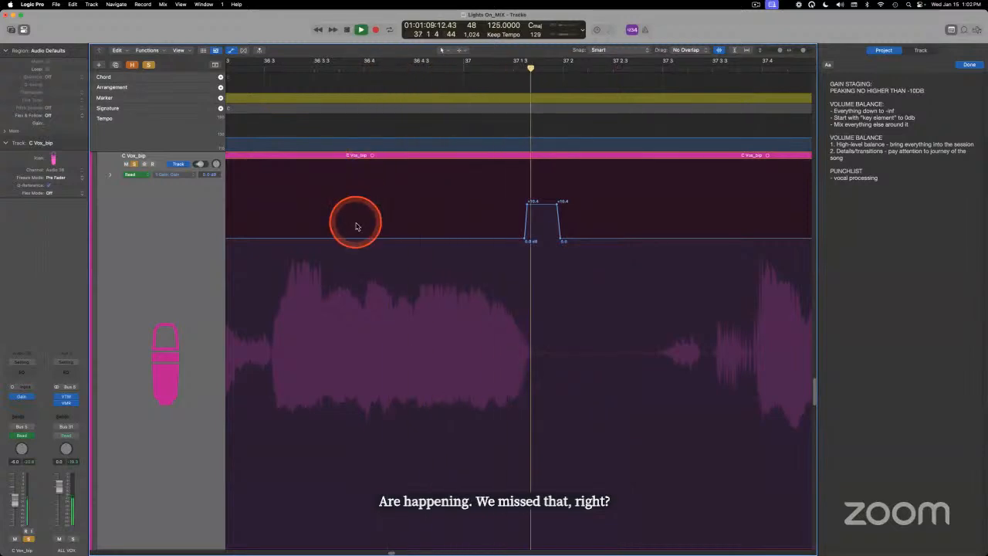
Extend the end of the bar 37 boost to about beat 37 2 and audition it unsoloed from bar 36.
drag(553, 260, 570, 203)
click(284, 86)
click(248, 69)
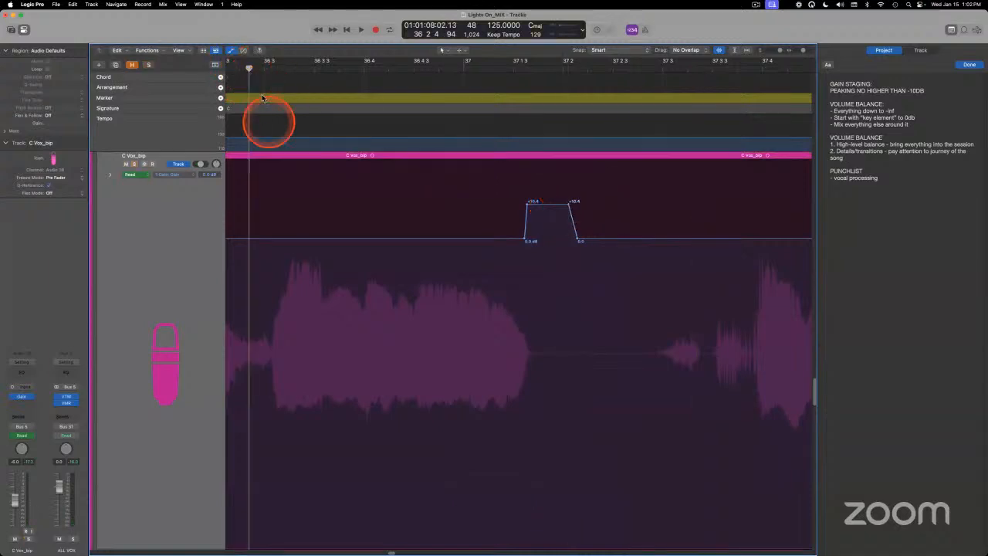
key(space)
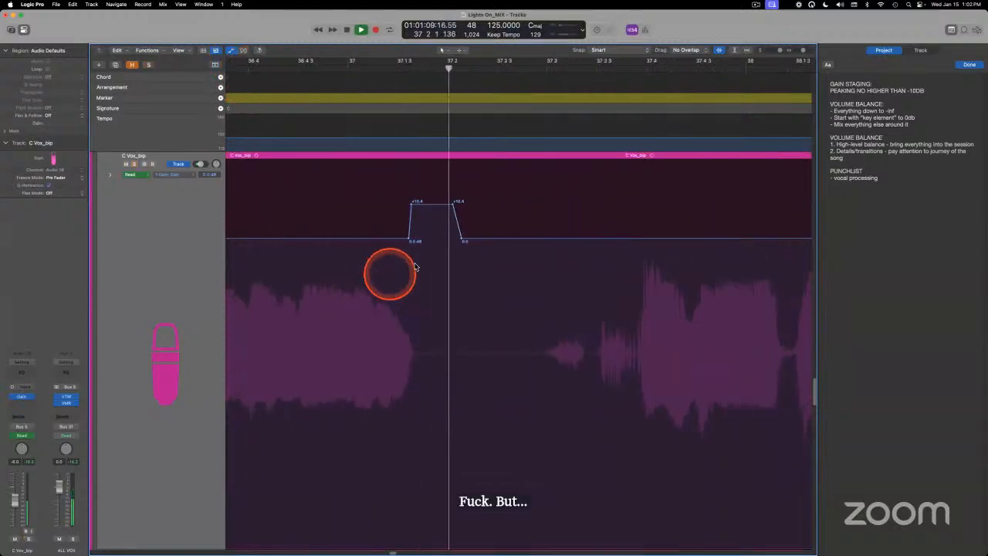
key(space)
Raise the bar 37 boost to about +11.9 dB, nudge it slightly during playback, and audition C Vox_bip through to bar 47.
drag(429, 205, 429, 201)
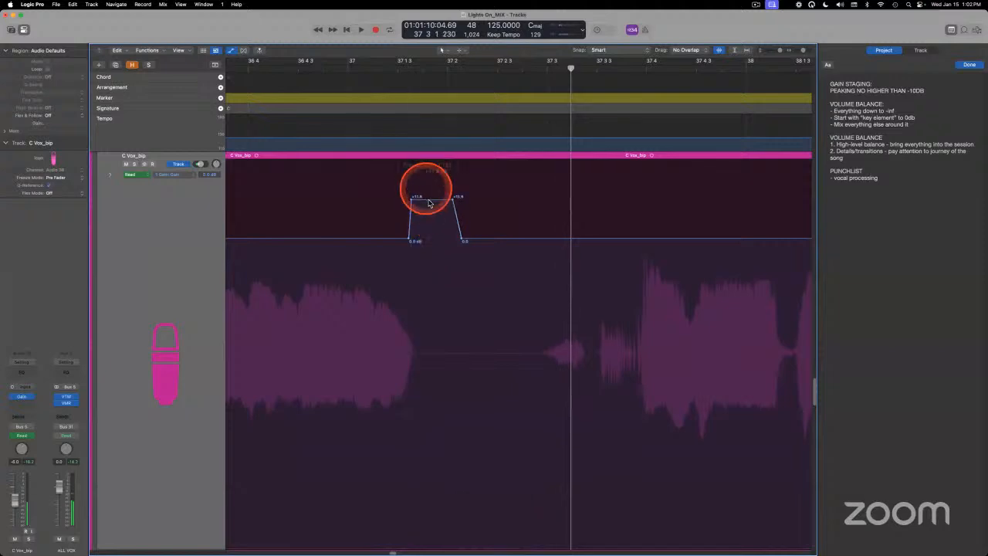
click(257, 74)
key(space)
click(360, 270)
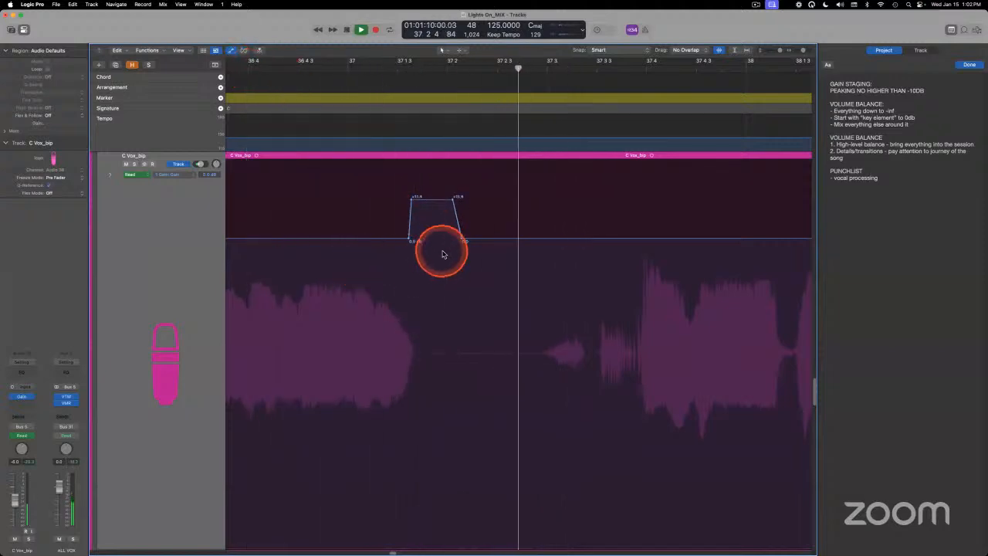
drag(442, 202, 439, 199)
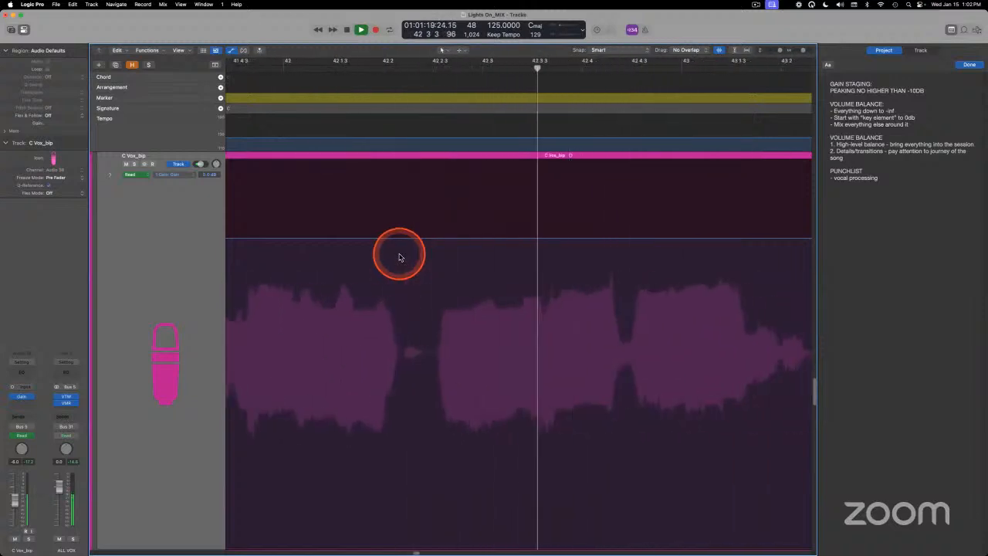
drag(781, 51, 800, 52)
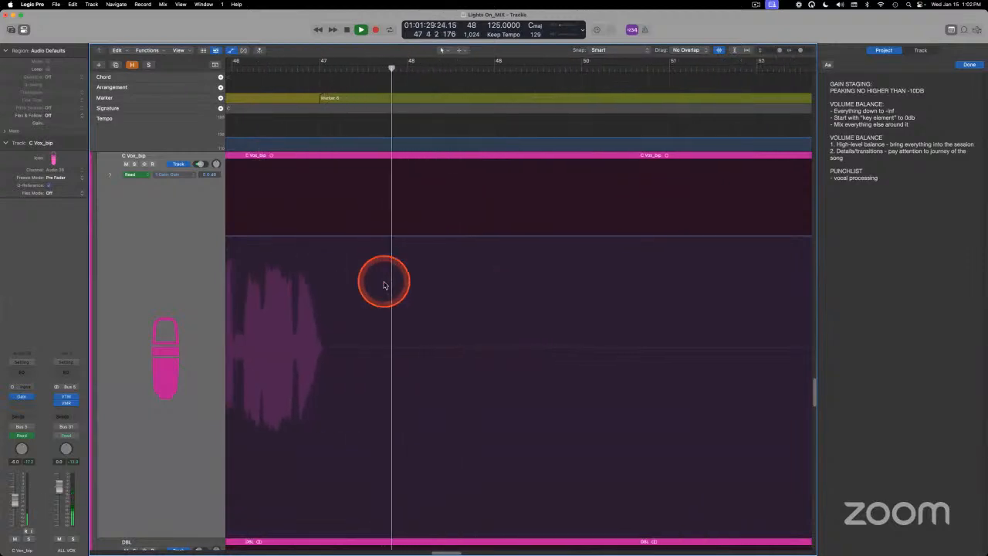
key(space)
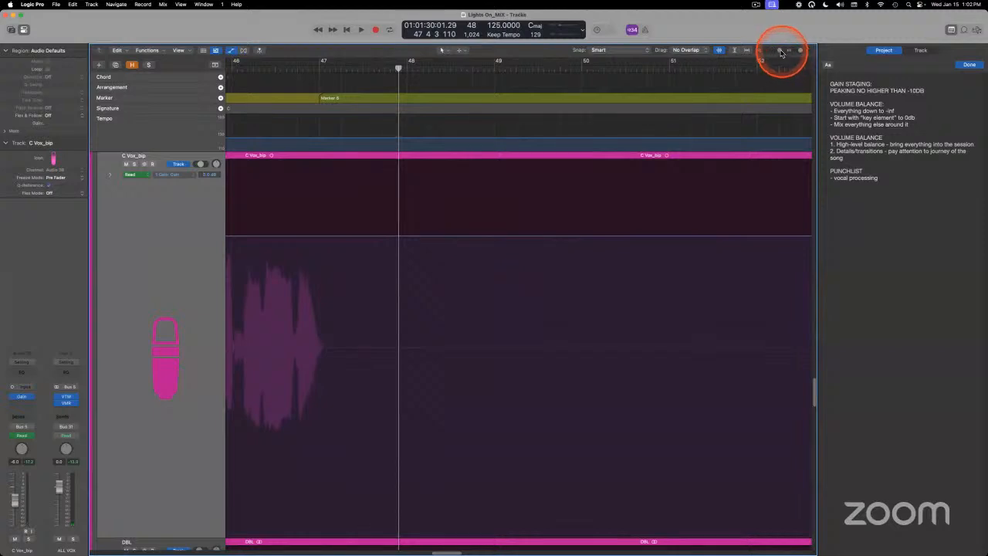
Select the V Vox_bip track and audition its phrase around bar 51, starting from bar 50.
drag(780, 51, 801, 51)
scroll(489, 304, up, 5)
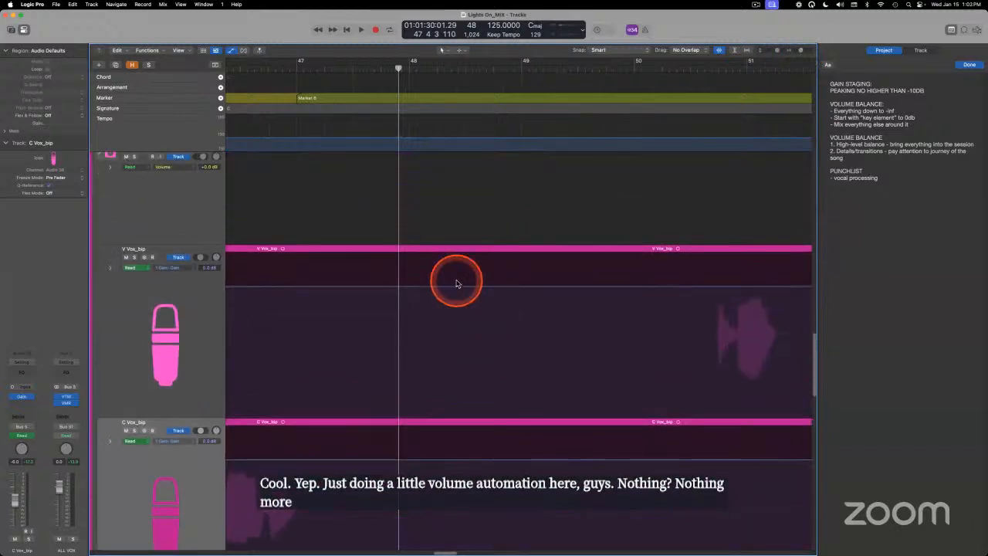
scroll(455, 281, right, 3)
scroll(456, 282, down, 4)
scroll(455, 282, right, 2)
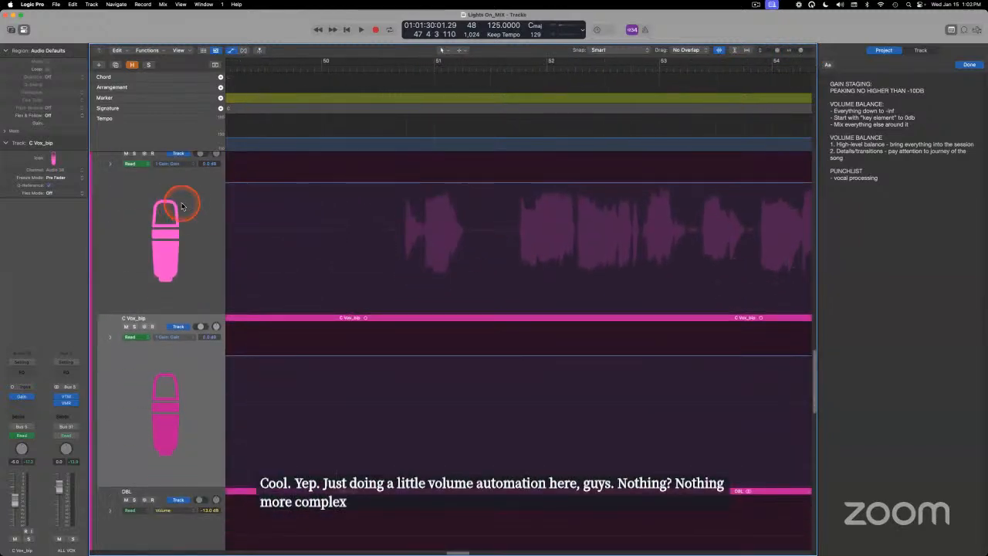
click(394, 198)
click(377, 66)
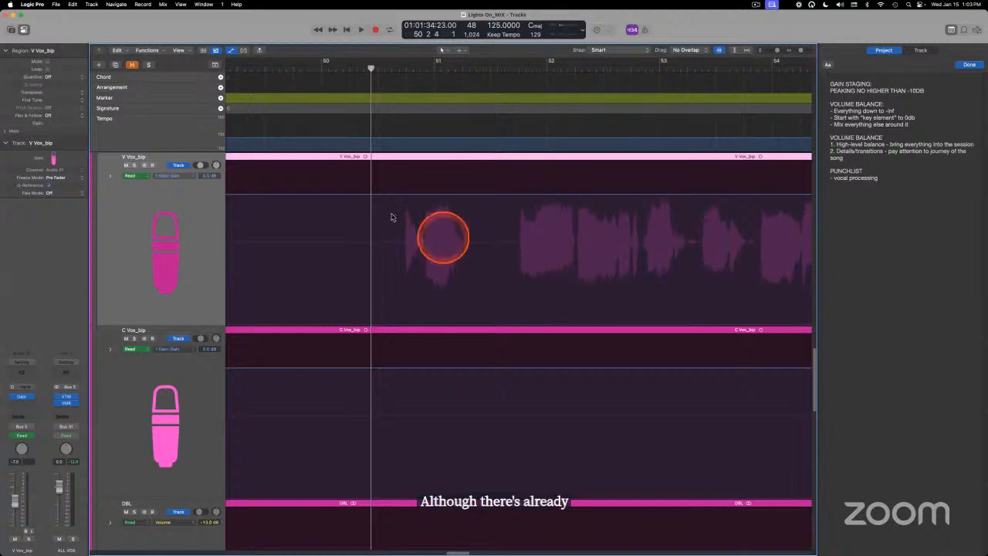
key(space)
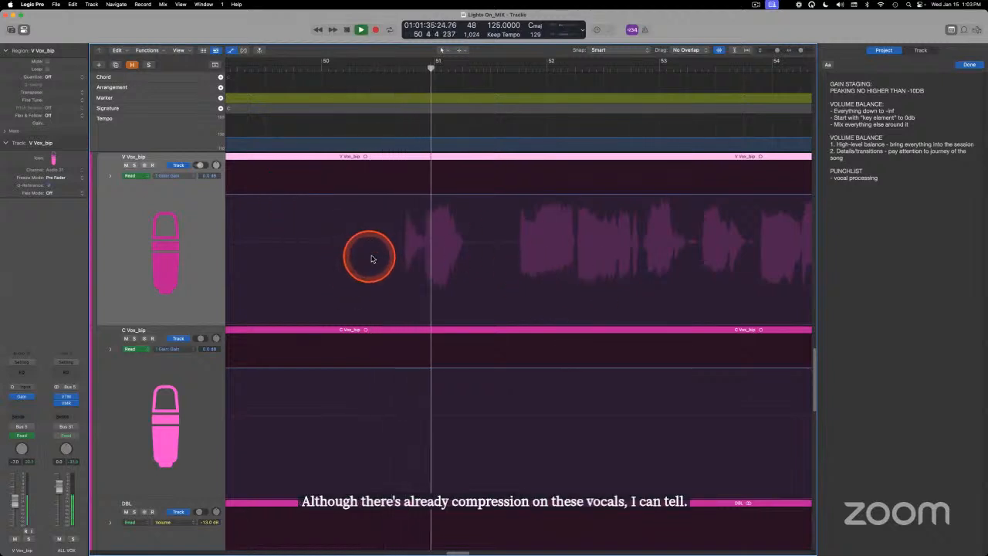
key(space)
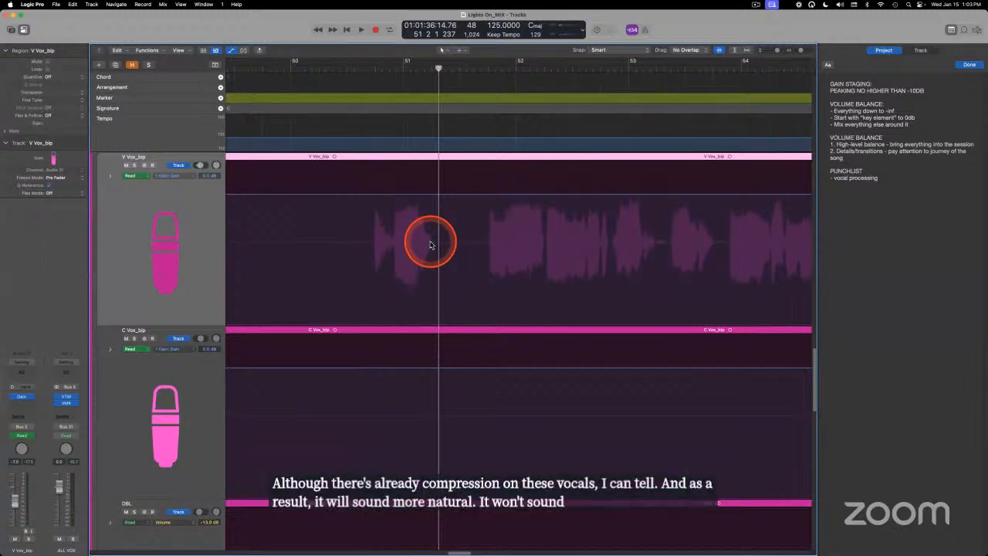
Audition V Vox_bip from bar 51 to bar 62, replaying the bar 56 phrase both soloed and in the mix.
key(space)
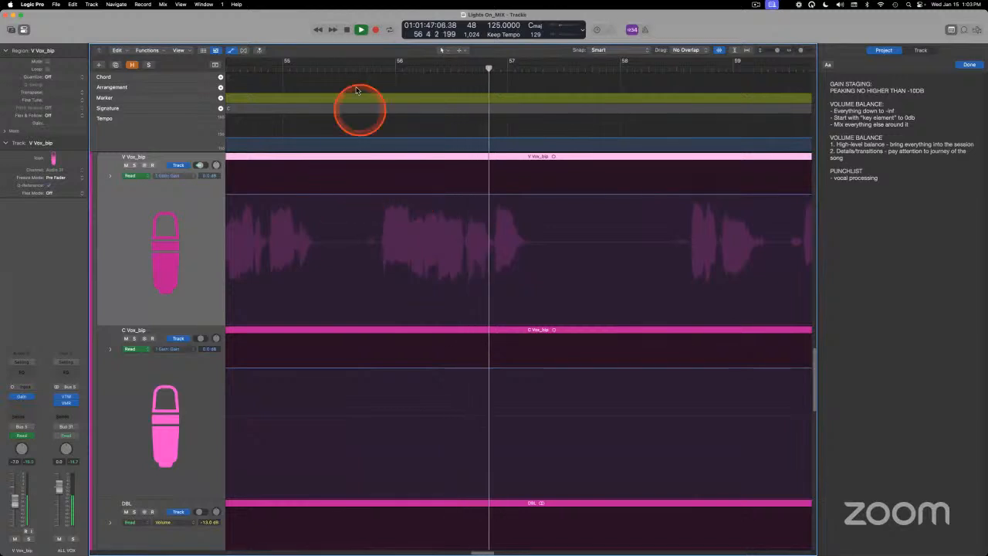
click(342, 66)
key(ctrl+s)
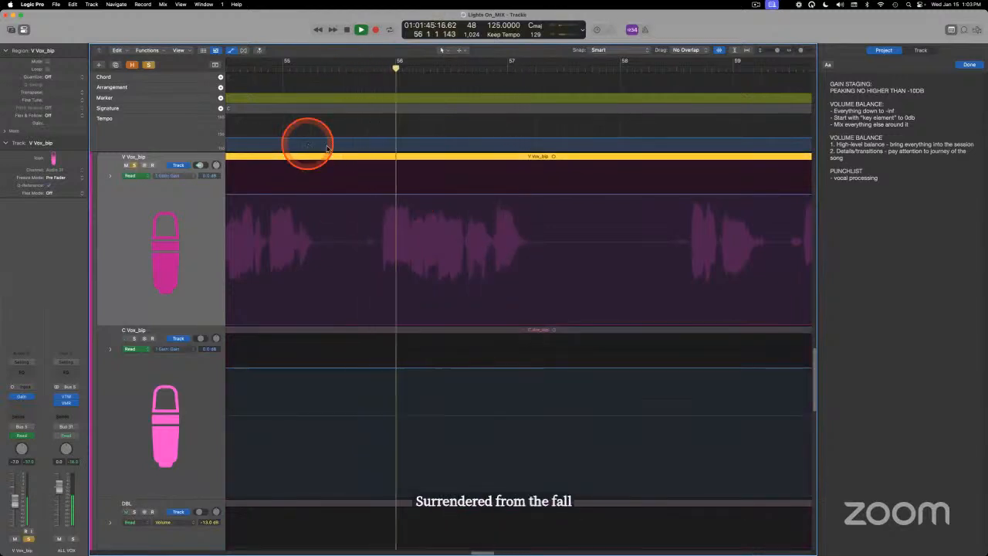
key(ctrl+s)
click(347, 68)
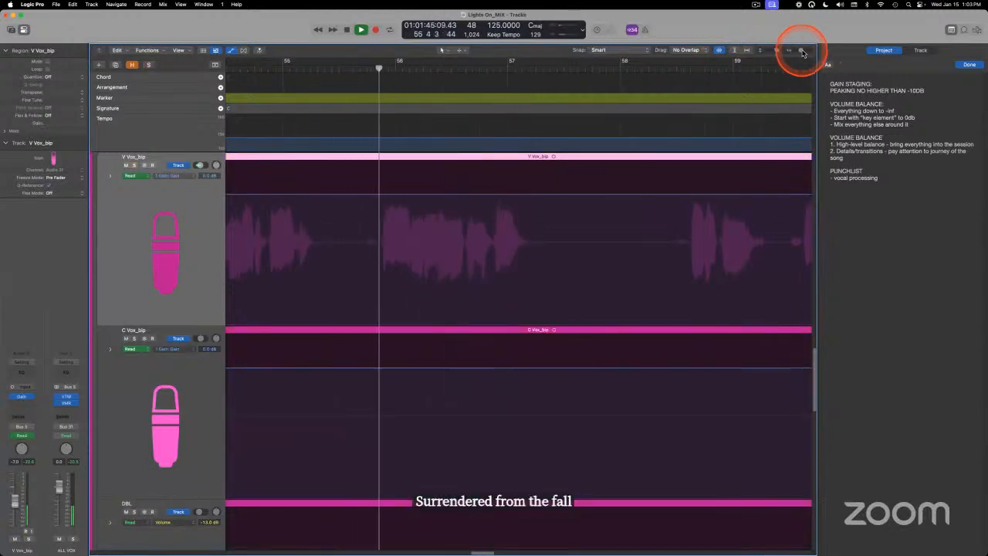
drag(801, 51, 807, 52)
scroll(456, 205, left, 5)
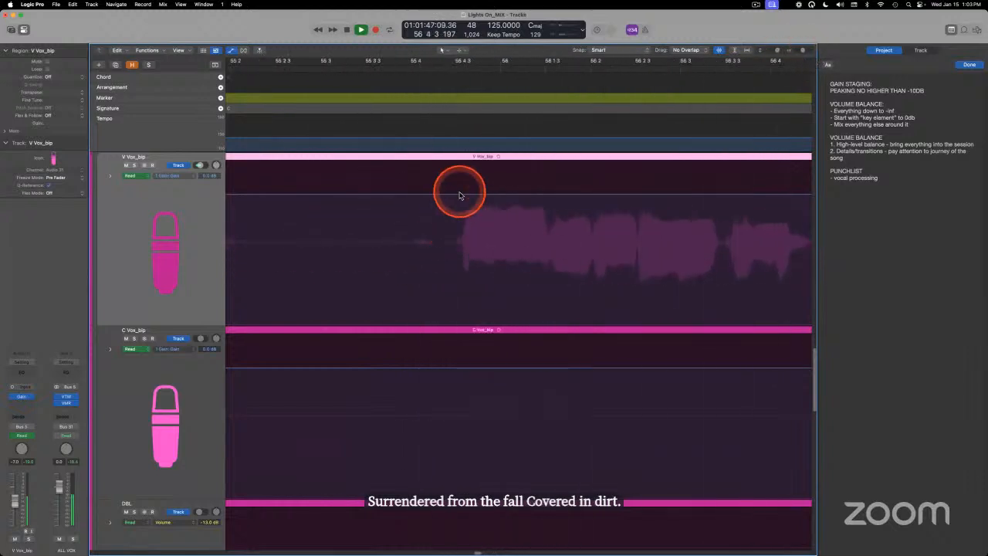
scroll(451, 204, right, 4)
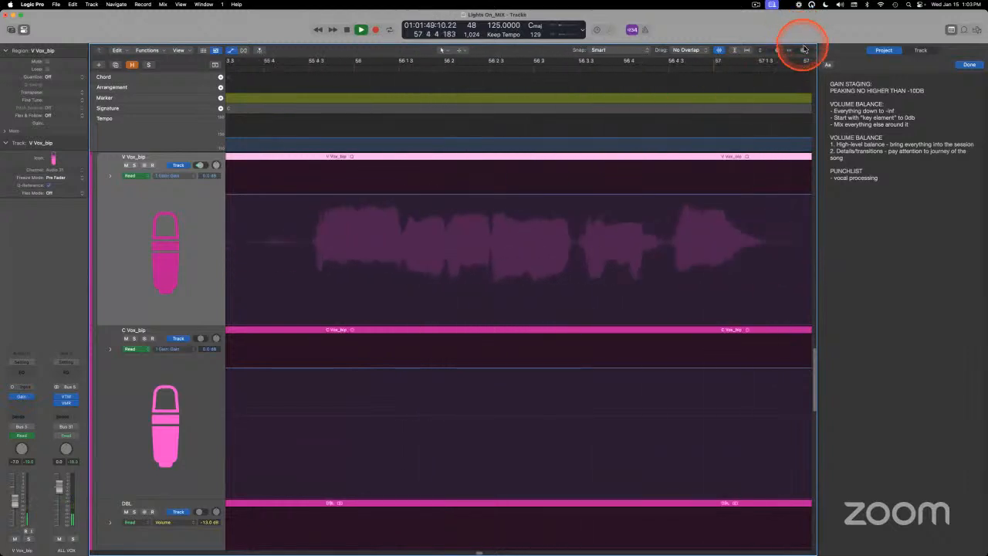
drag(801, 54, 789, 44)
click(498, 213)
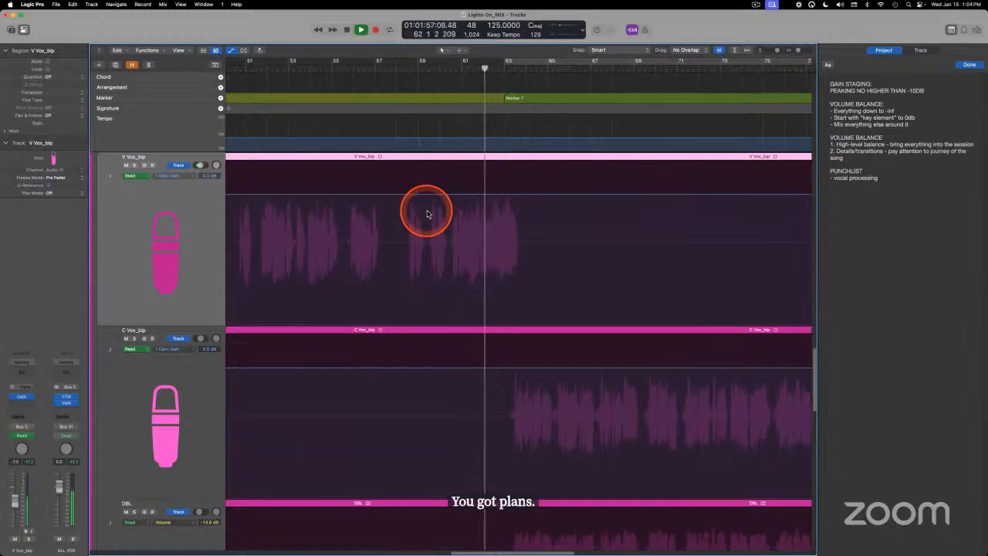
Audition the C Vox_bip chorus entrance alongside its double, following playback from bar 62 to about bar 70.
scroll(428, 213, right, 5)
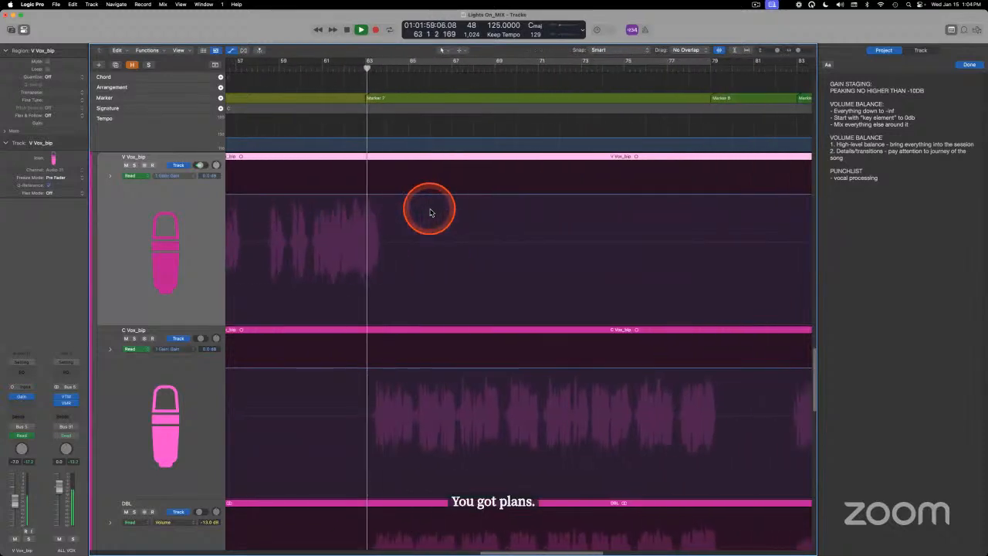
scroll(431, 223, down, 4)
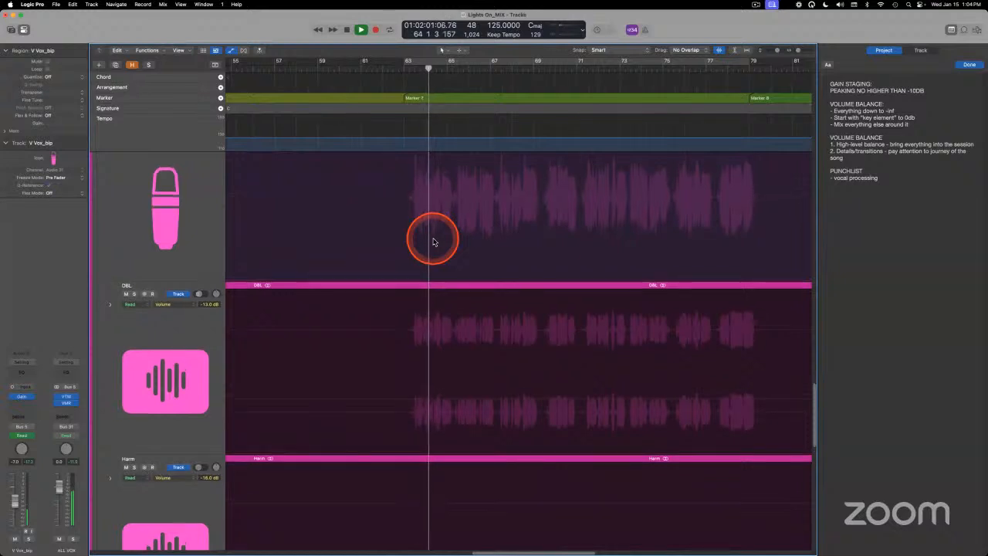
scroll(432, 239, right, 5)
scroll(432, 239, up, 3)
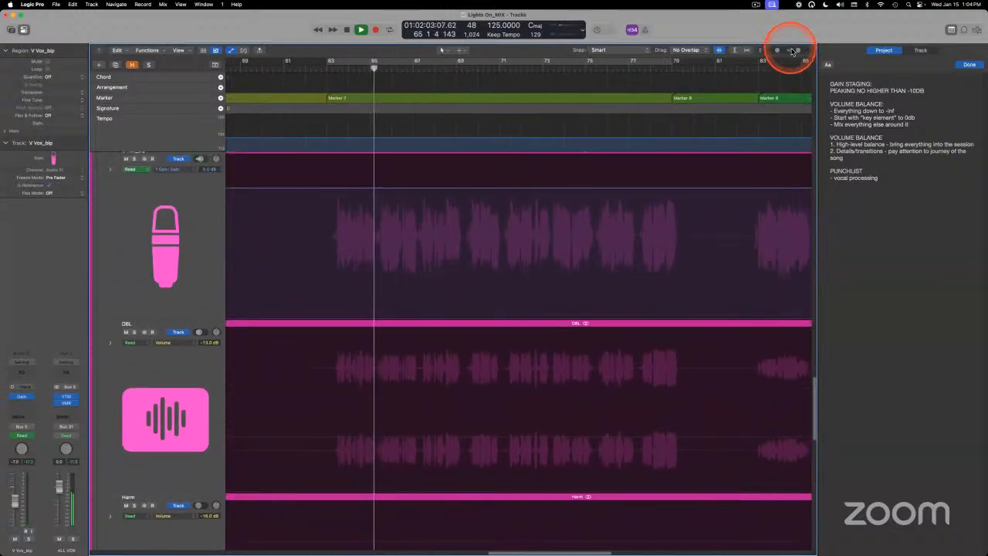
drag(798, 50, 805, 50)
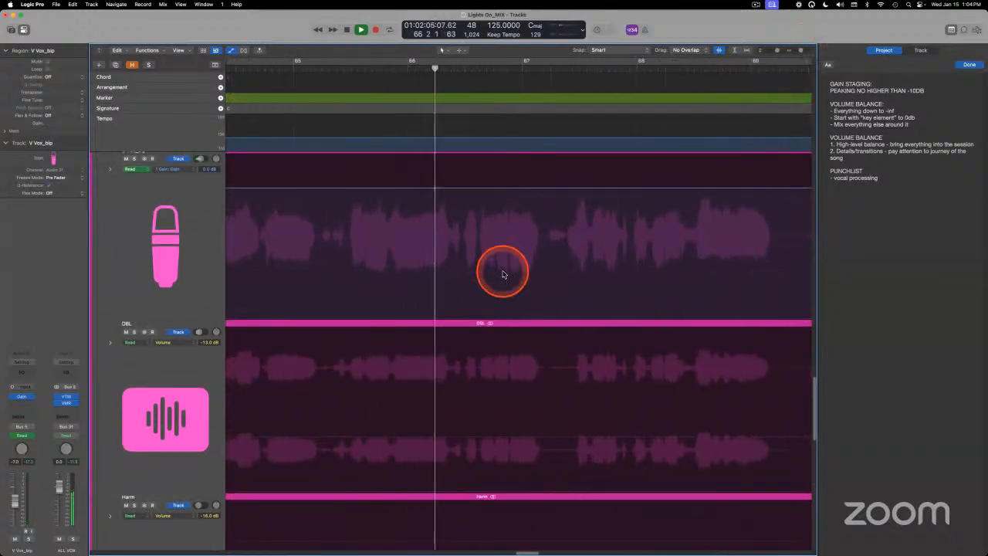
scroll(498, 270, right, 2)
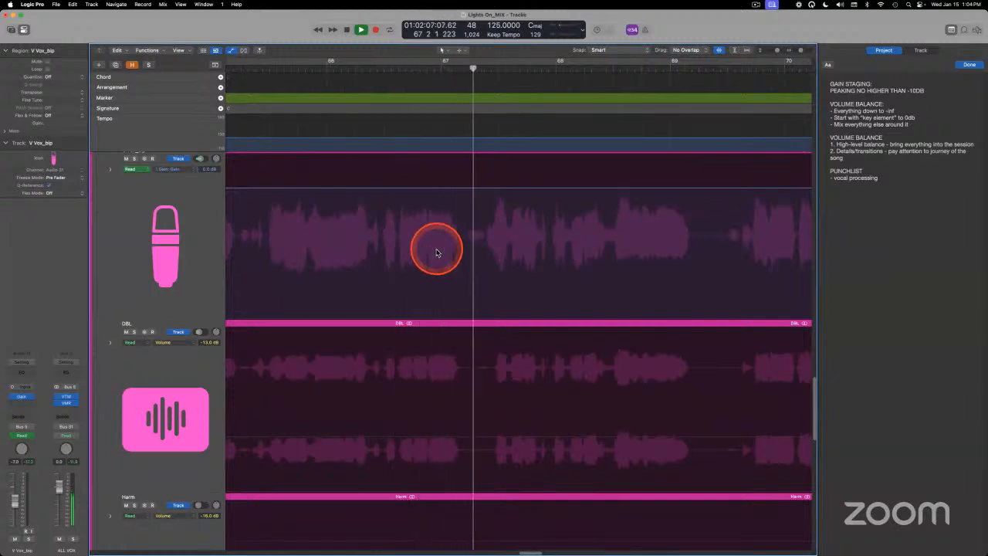
scroll(436, 253, right, 1)
scroll(436, 252, right, 2)
scroll(436, 253, right, 2)
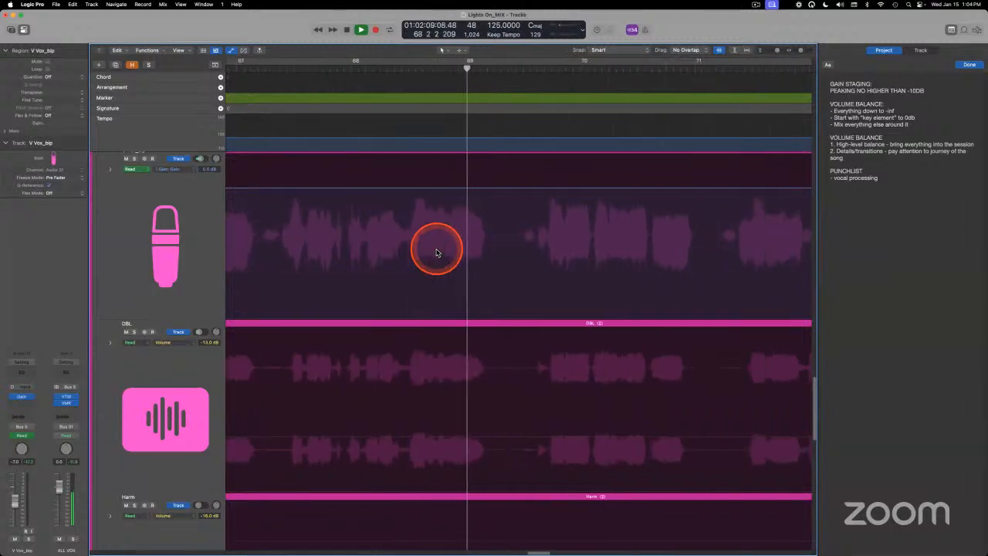
scroll(436, 252, right, 1)
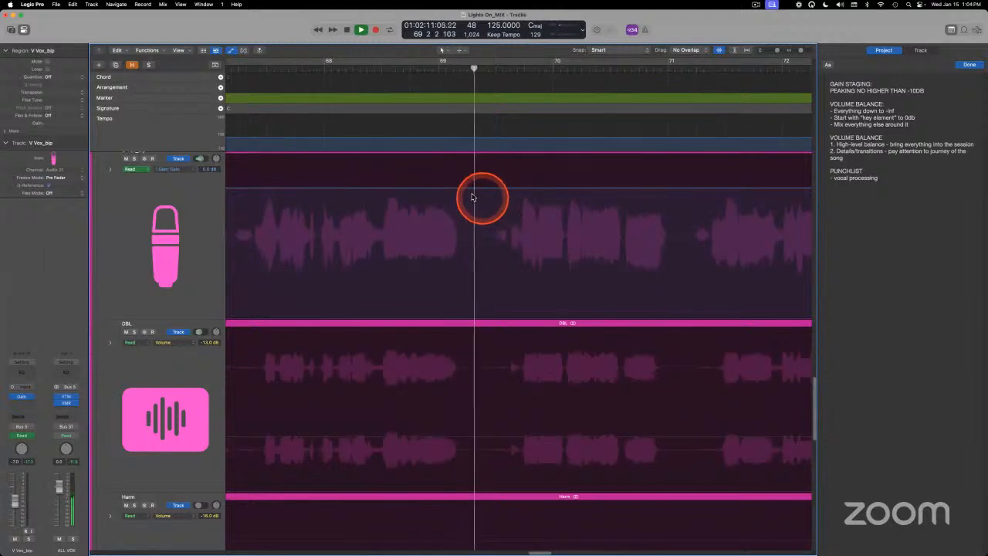
Boost the C Vox_bip gain by about 13 dB over the short gap after the phrase ending in early bar 69, and audition it from bar 68.
key(space)
drag(801, 50, 803, 50)
scroll(440, 231, left, 4)
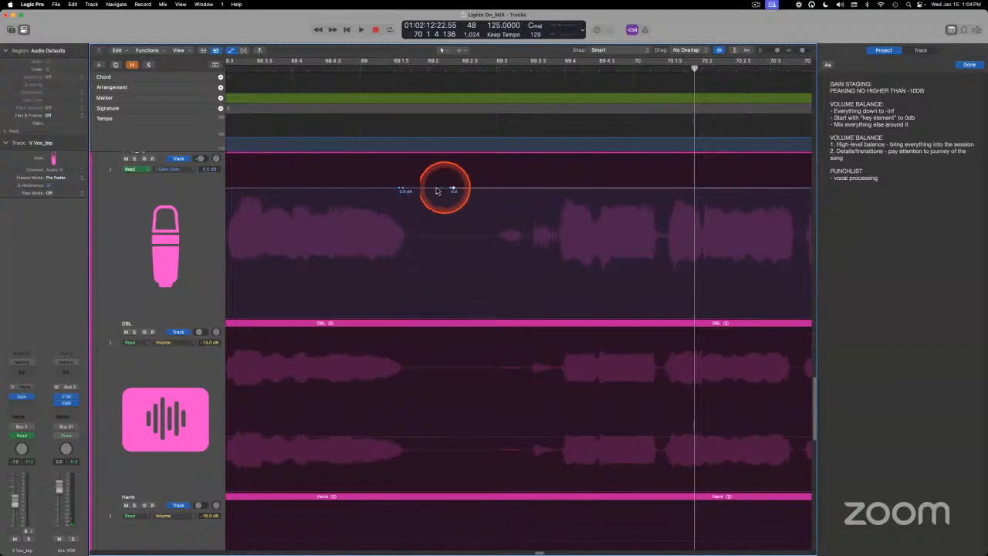
drag(437, 191, 436, 170)
click(330, 79)
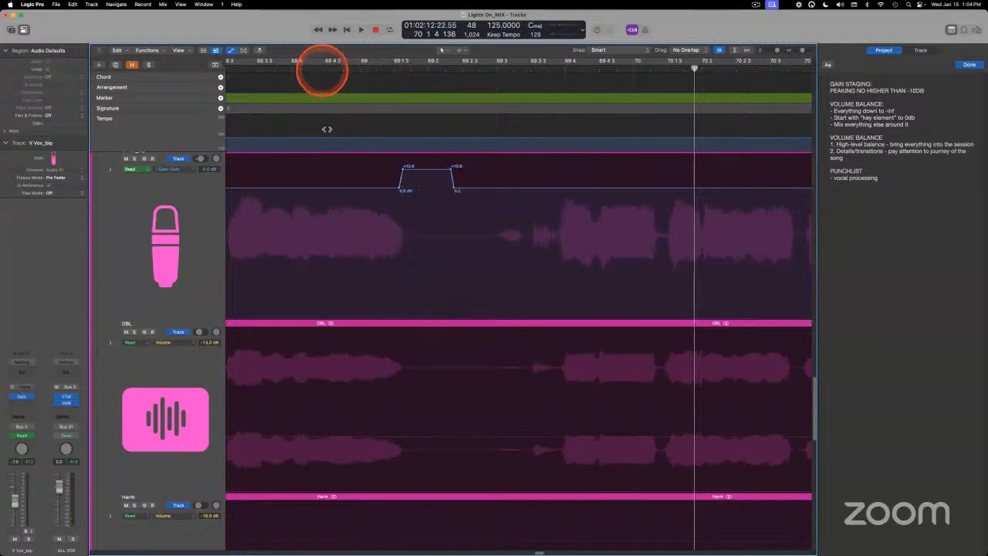
click(322, 70)
key(space)
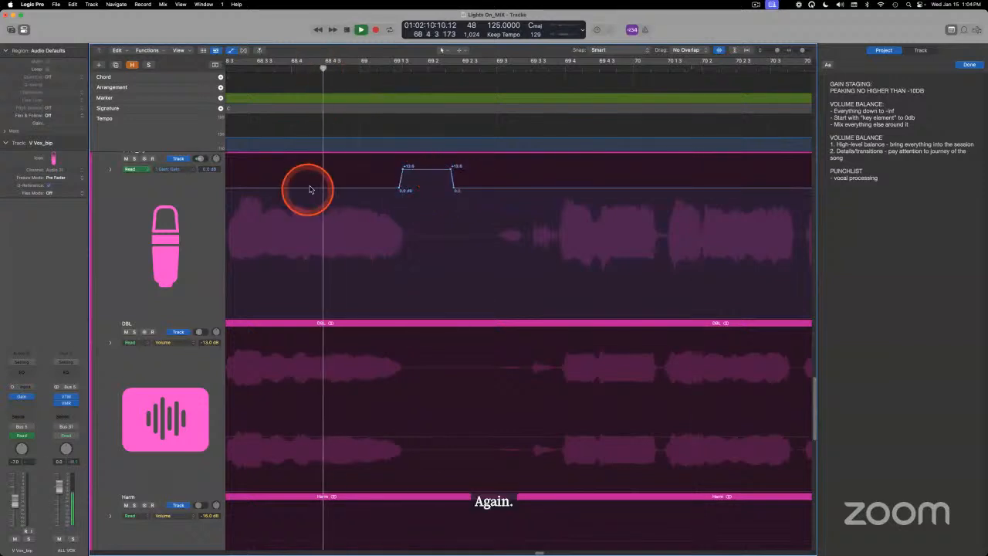
click(239, 70)
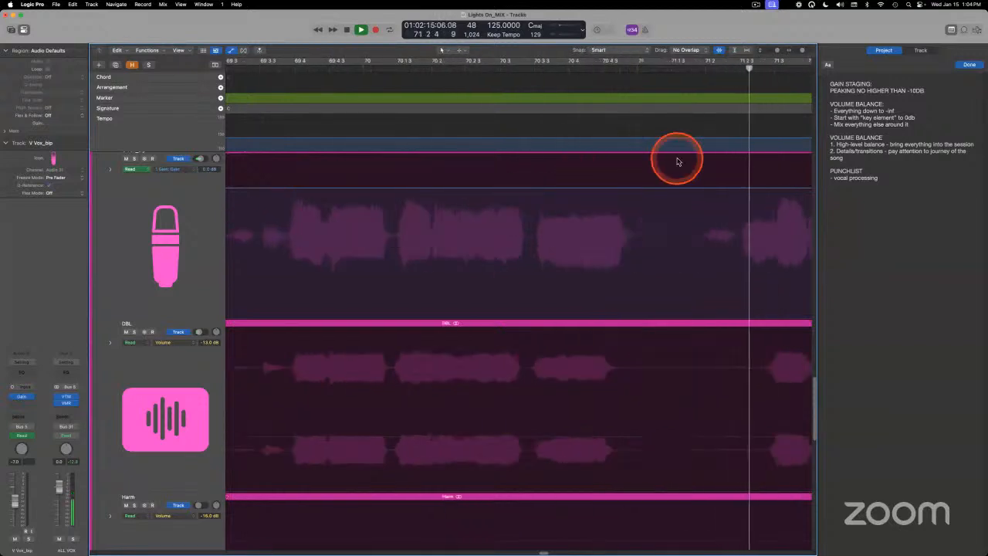
Audition the rest of the C Vox_bip chorus from bar 71 to its end around bar 79.
drag(803, 51, 800, 52)
scroll(513, 224, right, 5)
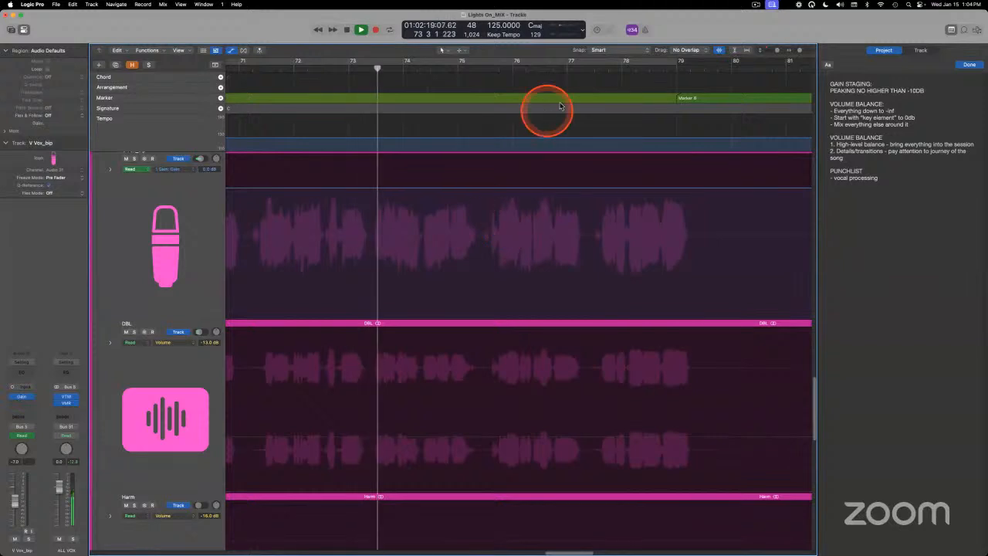
scroll(379, 251, up, 3)
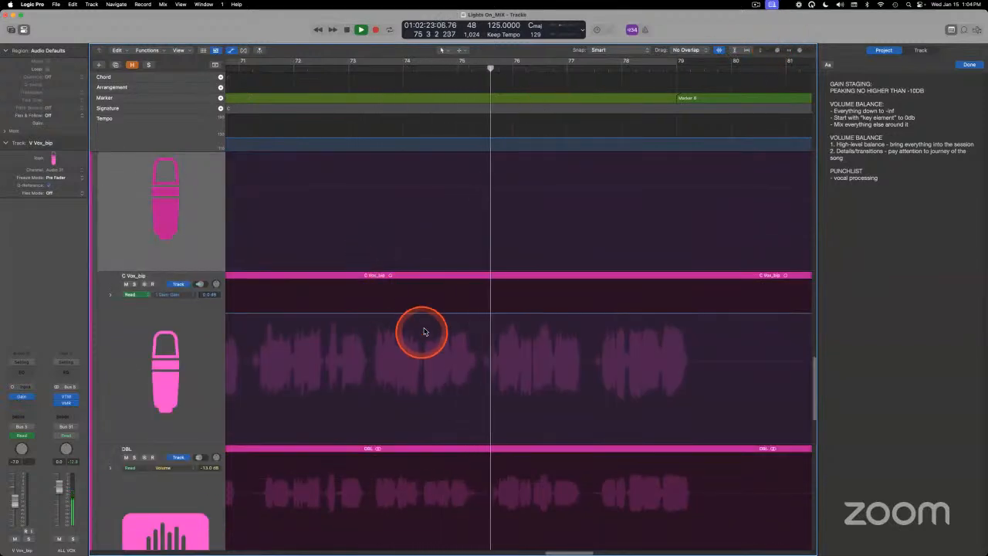
scroll(414, 331, down, 1)
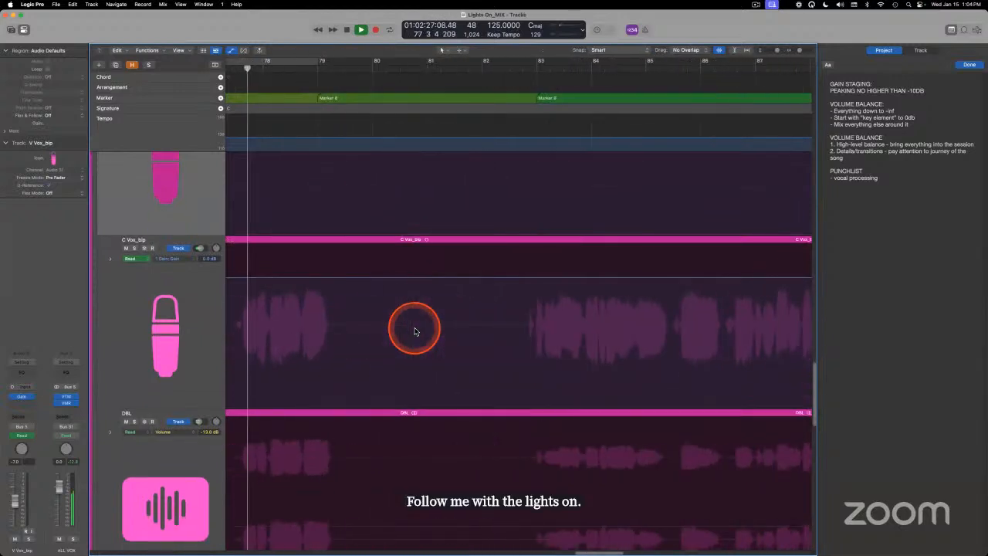
scroll(414, 331, up, 6)
scroll(414, 331, down, 5)
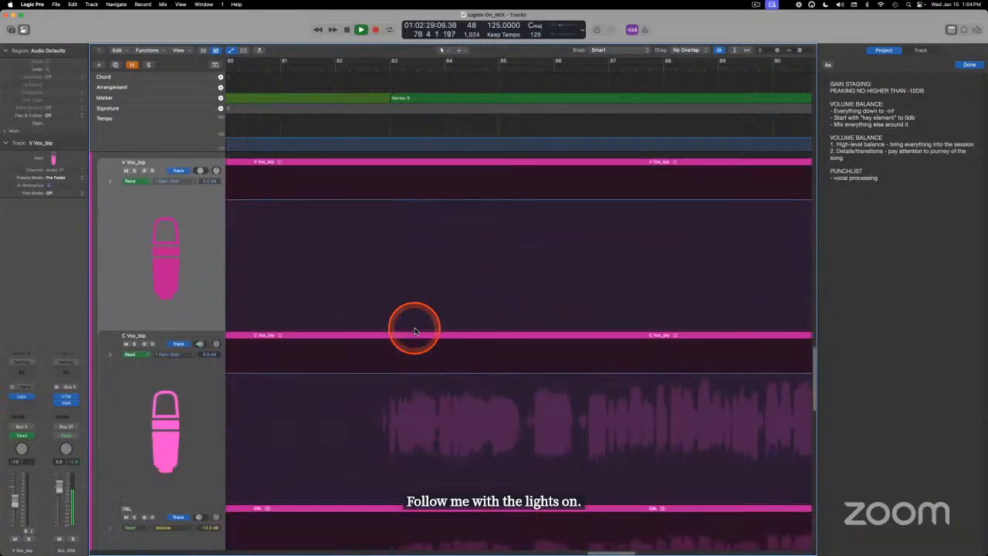
scroll(412, 326, down, 3)
Skip playback ahead to just before bar 83 and audition C Vox_bip up to bar 92, followed by V Vox_bip up to bar 98.
click(424, 70)
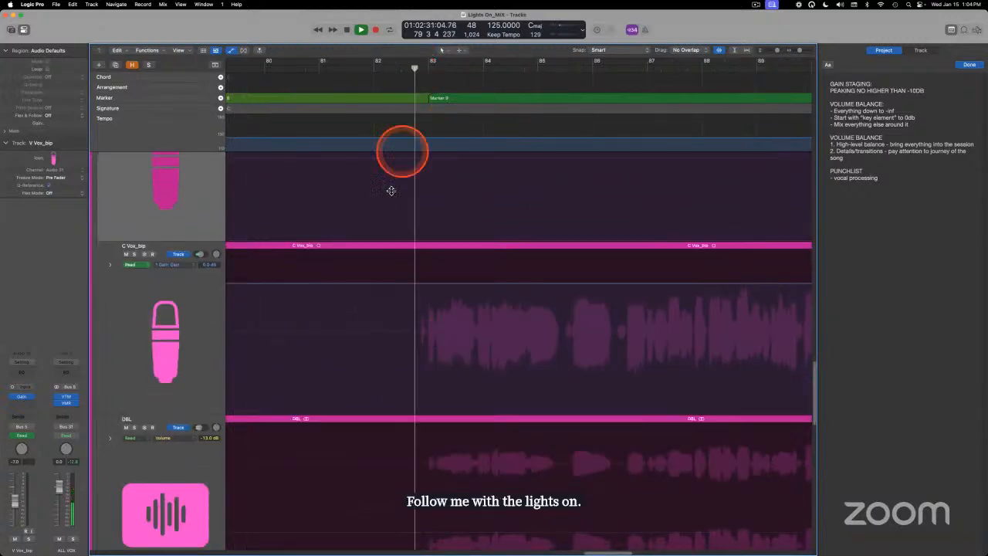
scroll(378, 313, left, 1)
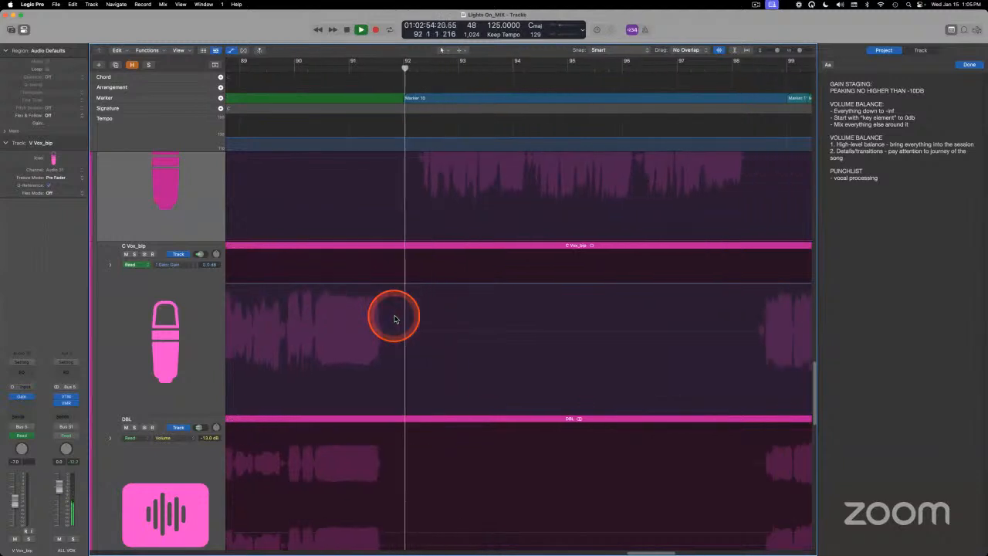
scroll(395, 319, up, 2)
scroll(394, 318, up, 2)
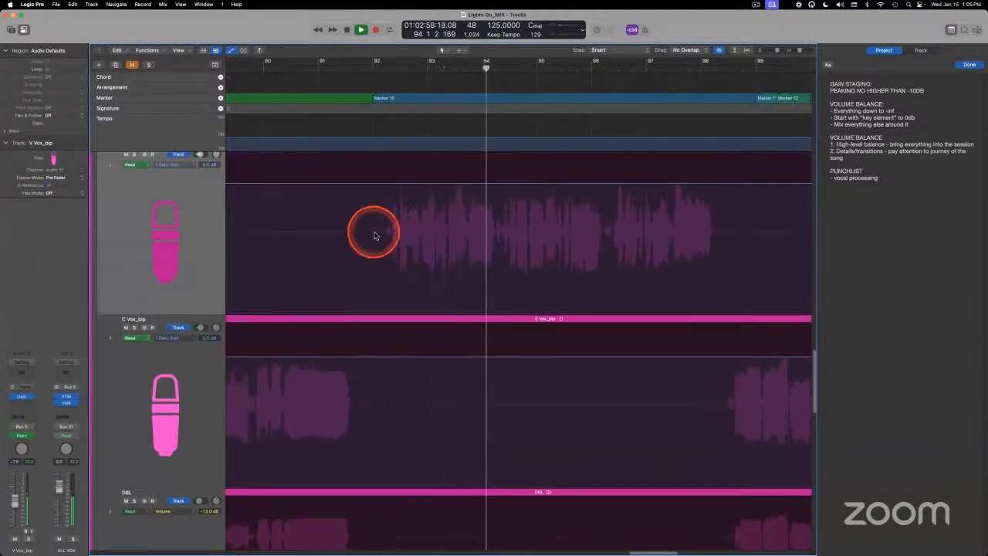
scroll(374, 235, up, 1)
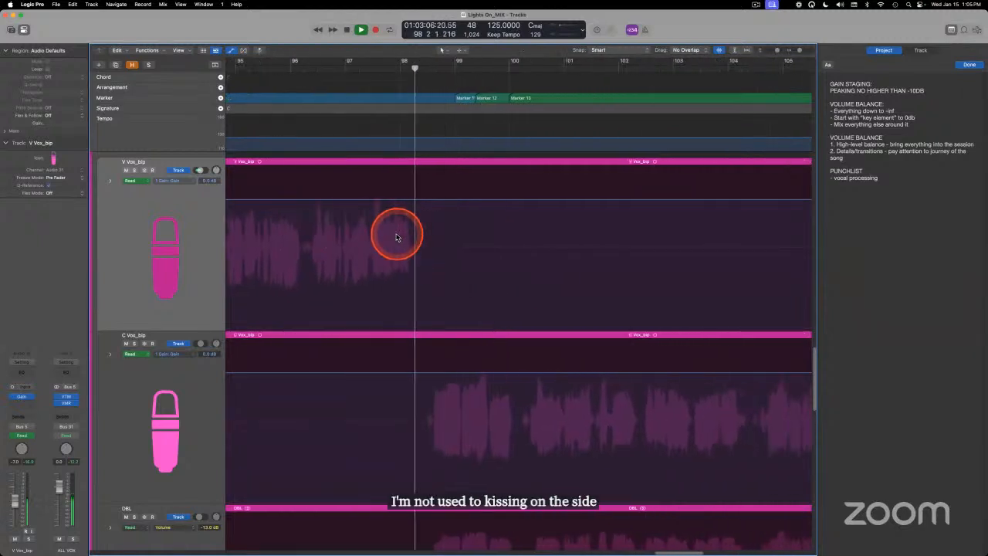
Audition the final C Vox_bip chorus from bar 99 to bar 108 and the V Vox_bip phrase around bar 111, ending playback at bar 112.
scroll(395, 236, down, 3)
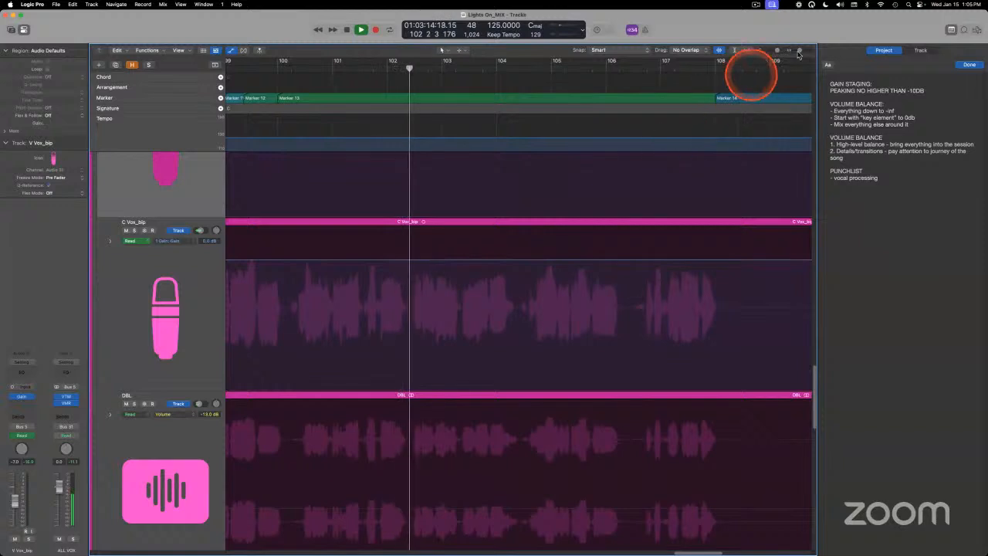
drag(799, 50, 803, 51)
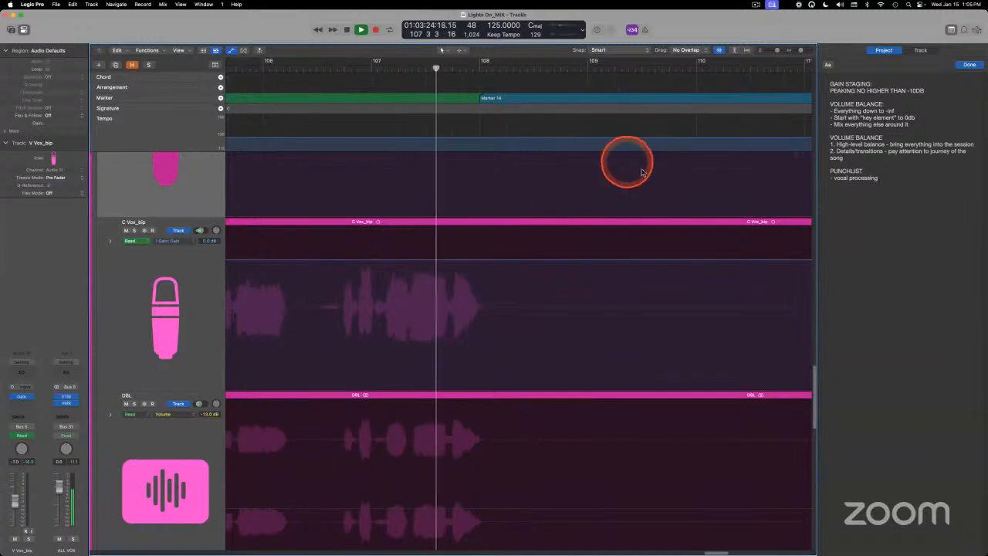
scroll(520, 247, up, 3)
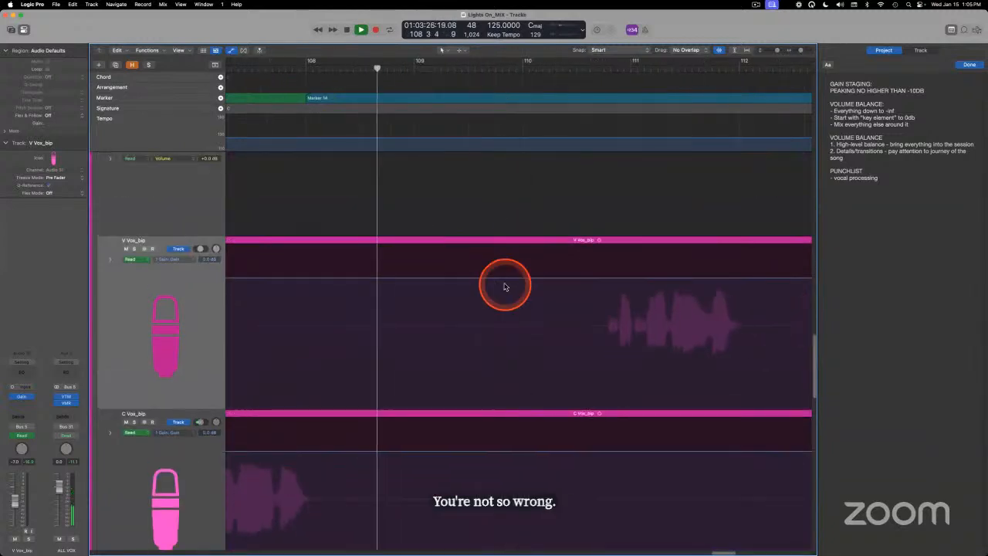
drag(798, 48, 774, 50)
scroll(542, 287, left, 10)
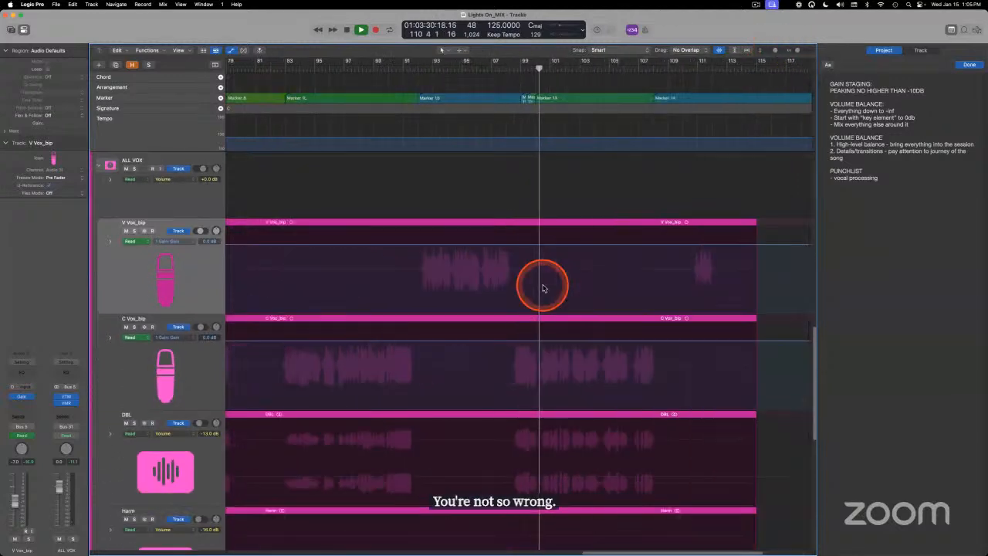
scroll(542, 287, right, 5)
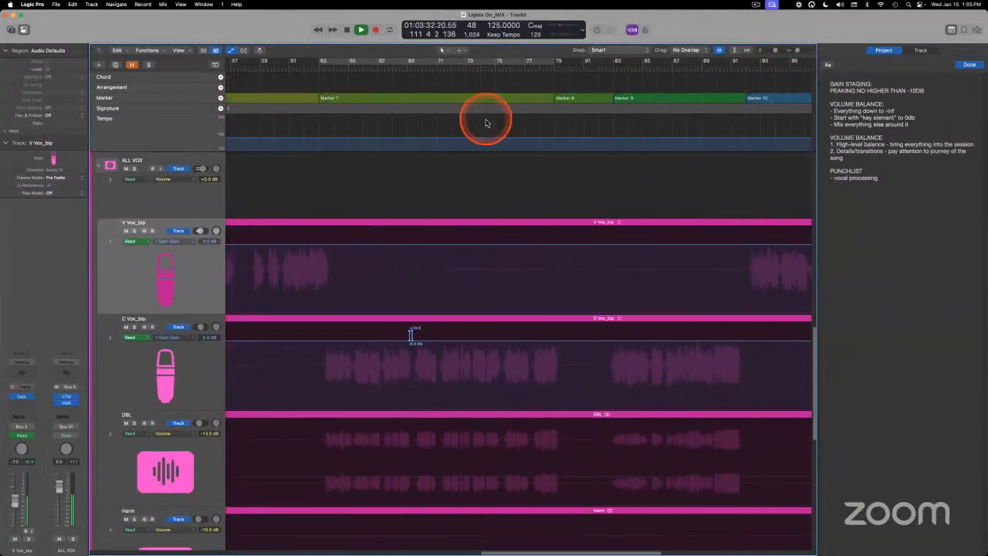
scroll(551, 283, left, 4)
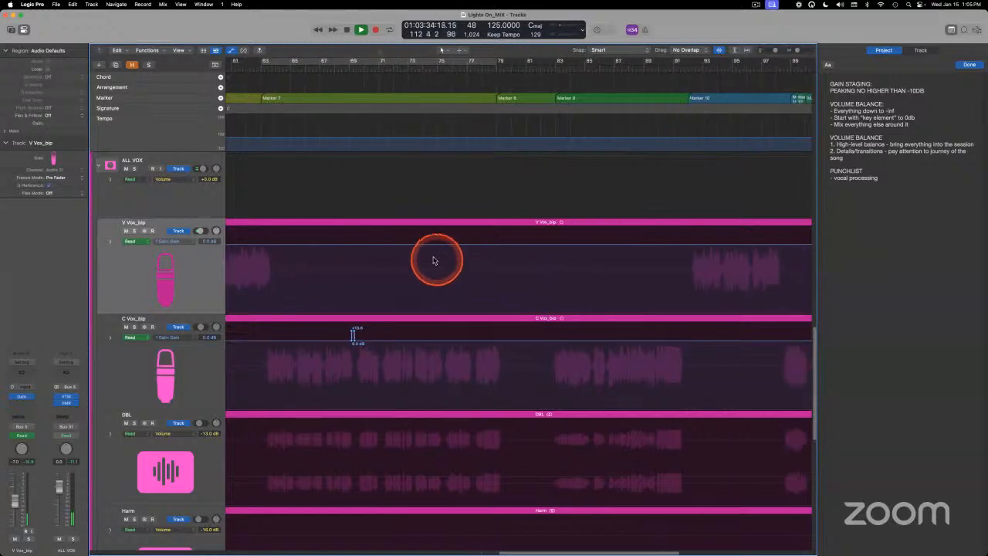
key(space)
Hide the track automation, place the playhead at about beat 5 4 before the first verse phrase, and select the V Vox_bip track.
scroll(433, 260, left, 15)
scroll(430, 262, up, 3)
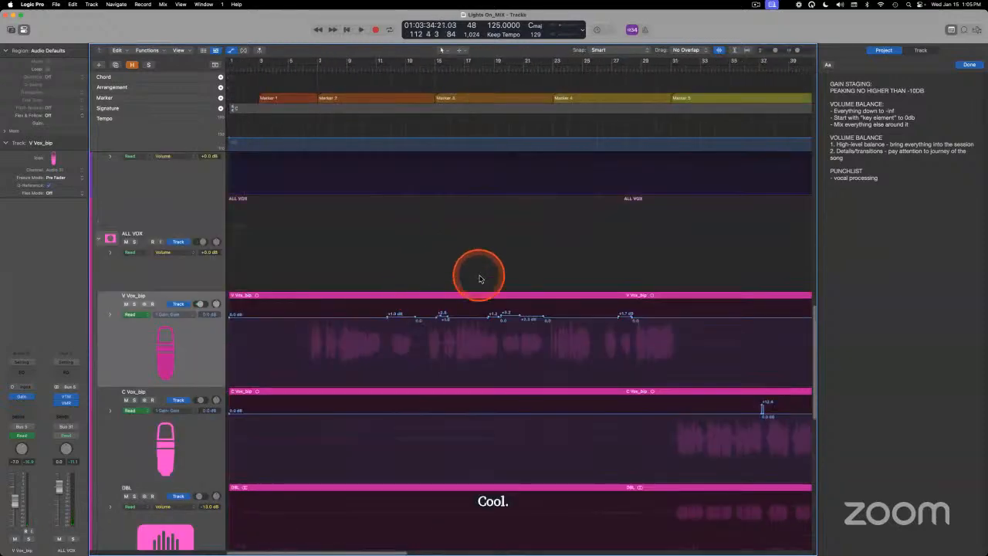
key(a)
drag(795, 50, 772, 53)
scroll(313, 358, down, 4)
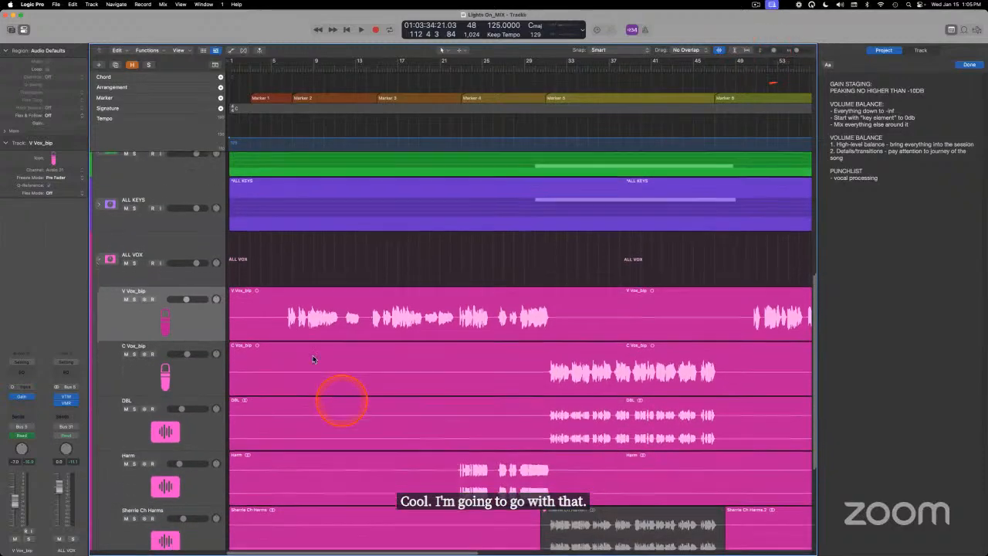
click(174, 218)
click(283, 69)
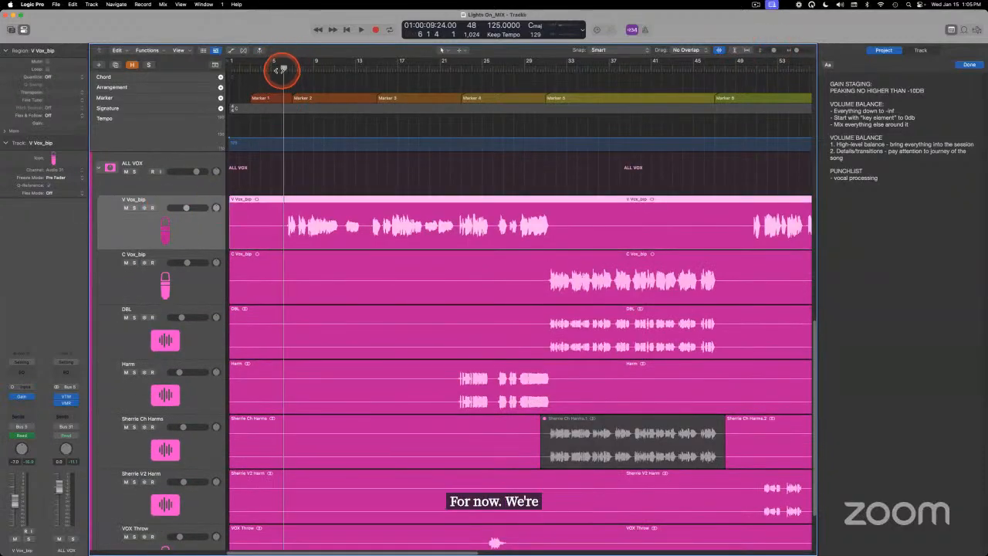
click(178, 232)
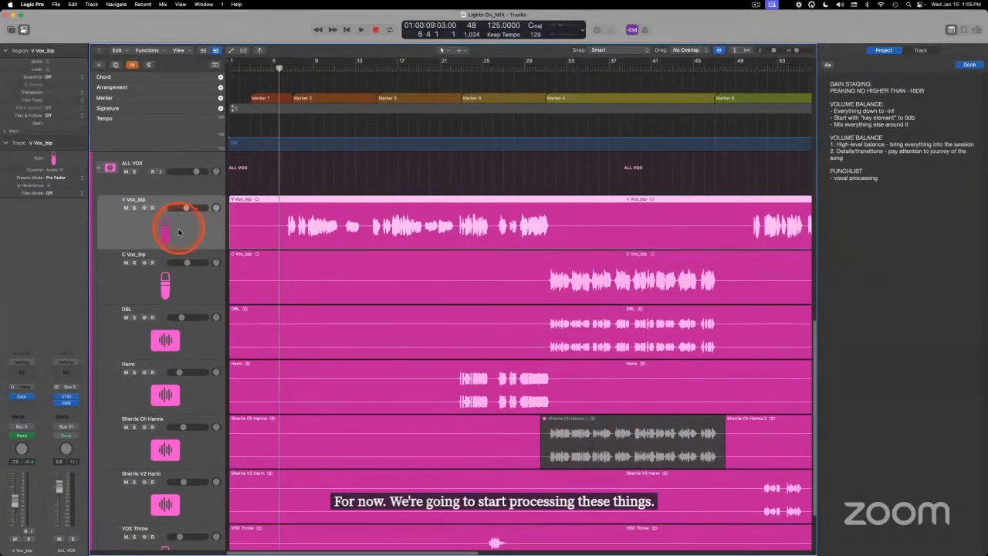
Insert a mono VMR plug-in after Gain on V Vox_bip and start playback of the verse.
click(20, 403)
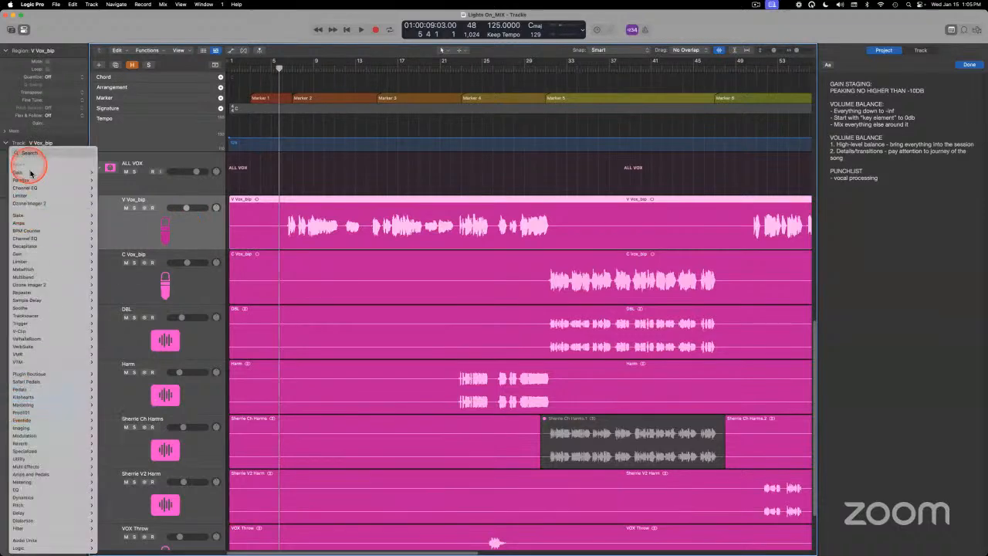
mouse_move(19, 355)
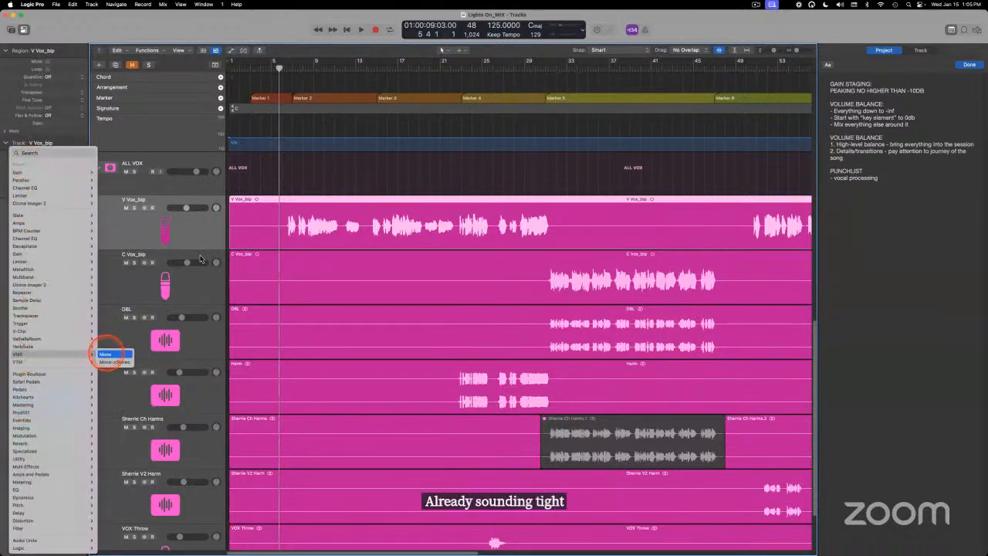
click(105, 354)
key(space)
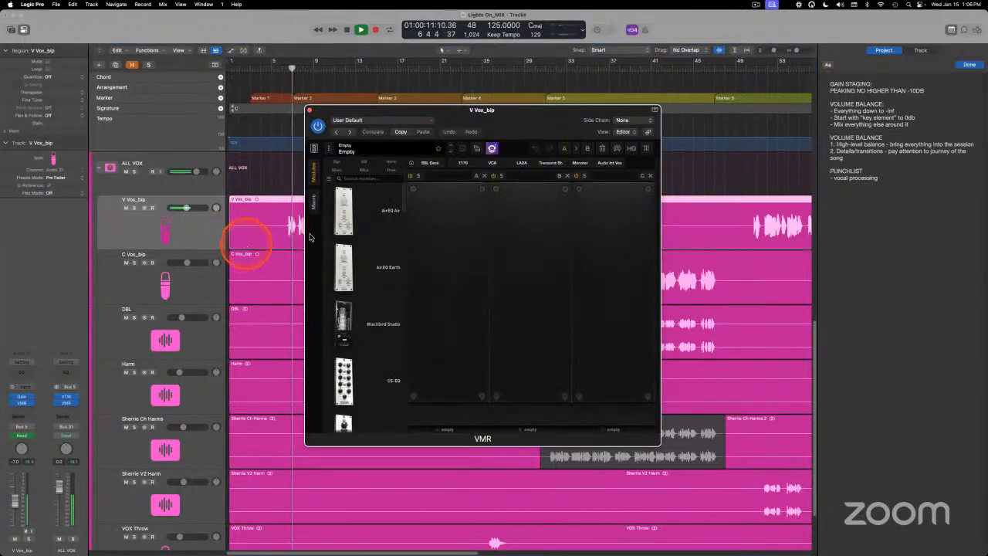
Filter the VMR modules to dynamics, load FG-116 Vintage into the first slot, and switch its circuit to 2.
click(338, 163)
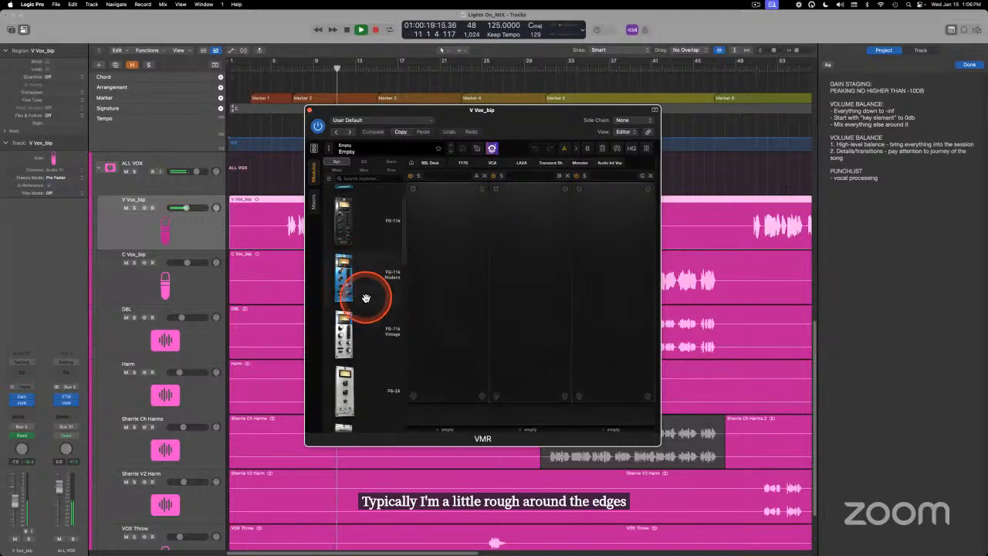
scroll(366, 297, down, 2)
drag(372, 338, 448, 309)
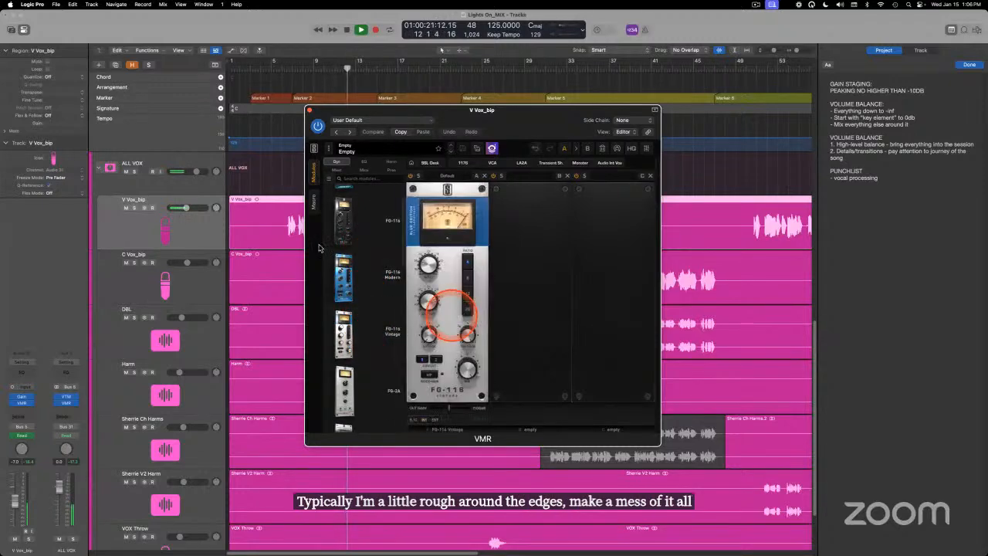
click(429, 359)
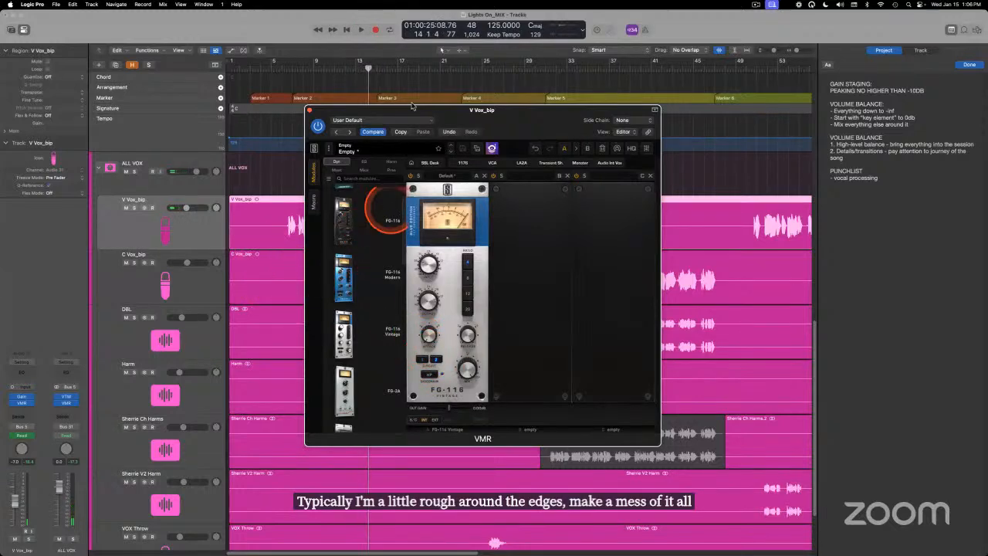
drag(445, 118, 492, 116)
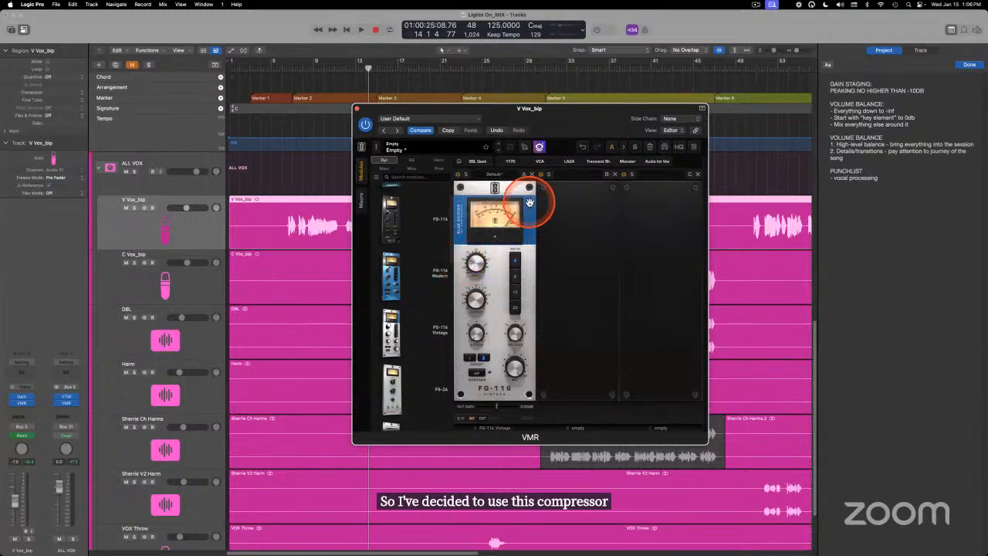
drag(545, 106, 595, 130)
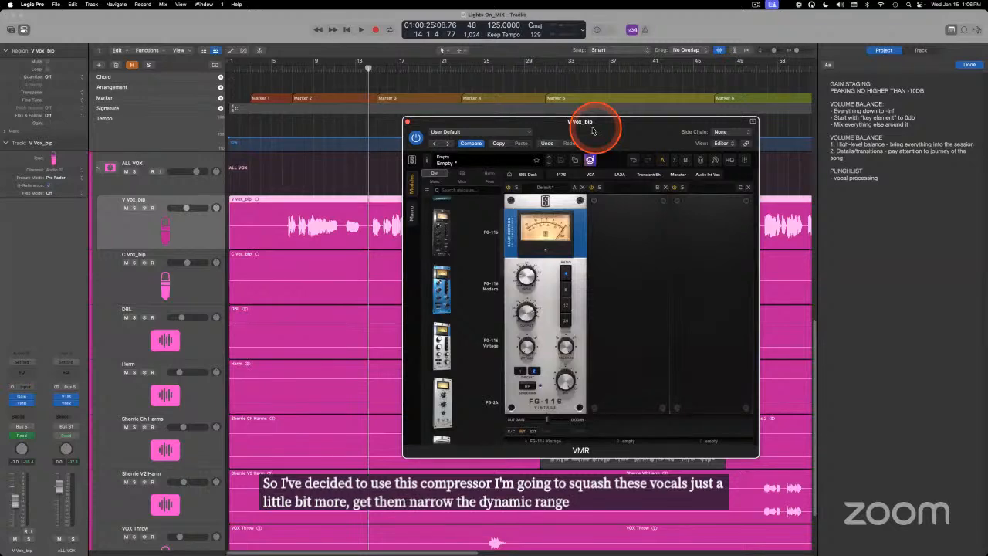
drag(593, 131, 550, 70)
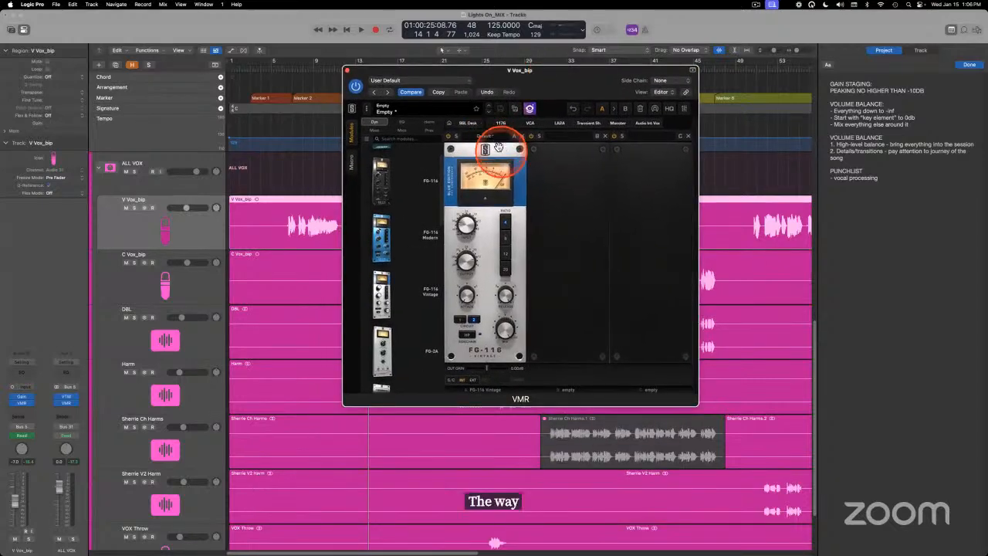
click(468, 224)
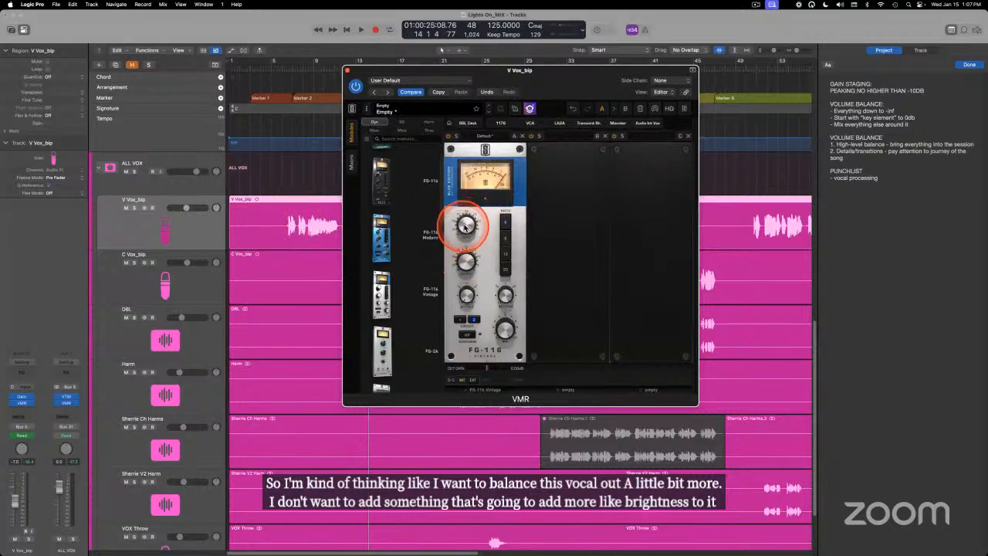
drag(524, 75, 559, 71)
Place the playhead at about bar 6, play the verse, and adjust the FG-116 Vintage input and output levels.
click(284, 74)
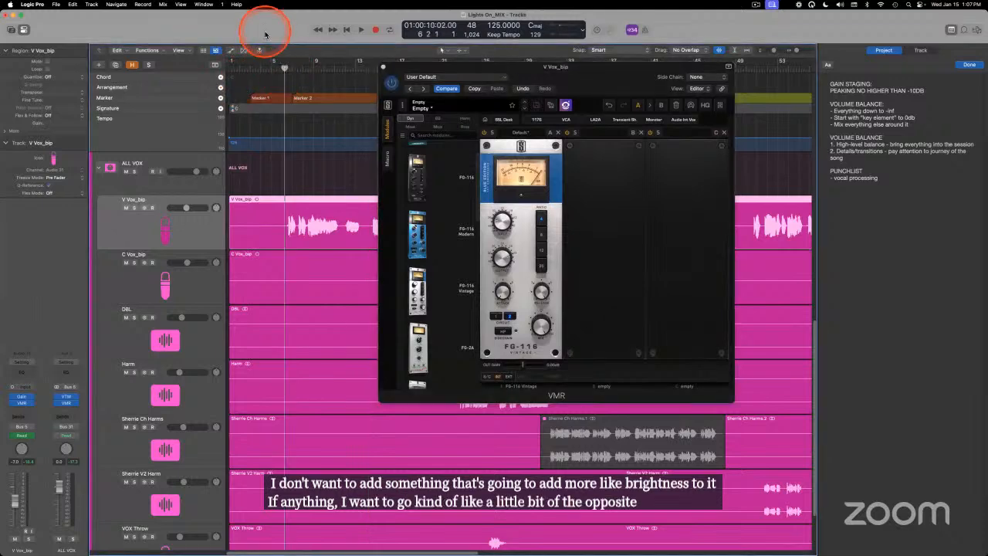
click(501, 222)
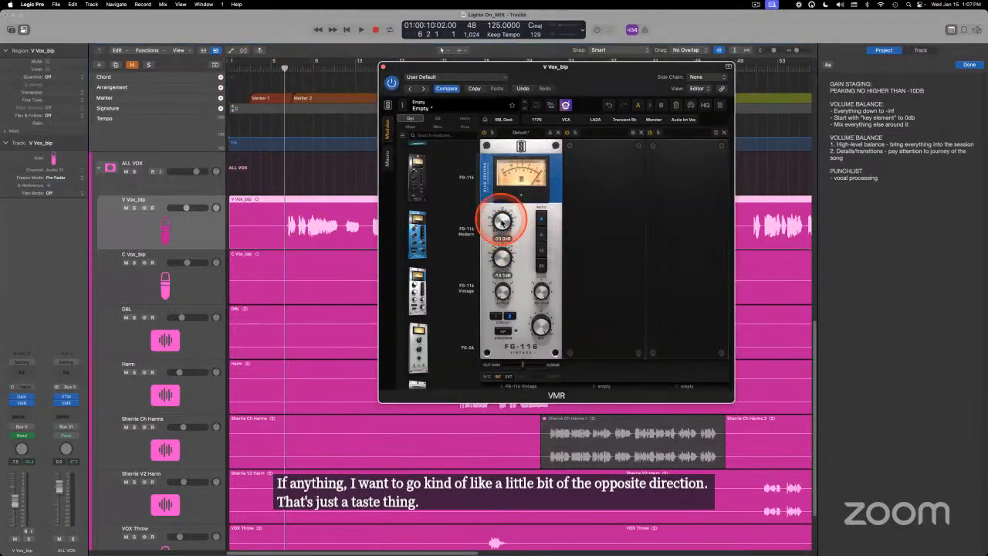
drag(503, 225, 503, 216)
drag(502, 288, 502, 289)
drag(502, 234, 503, 225)
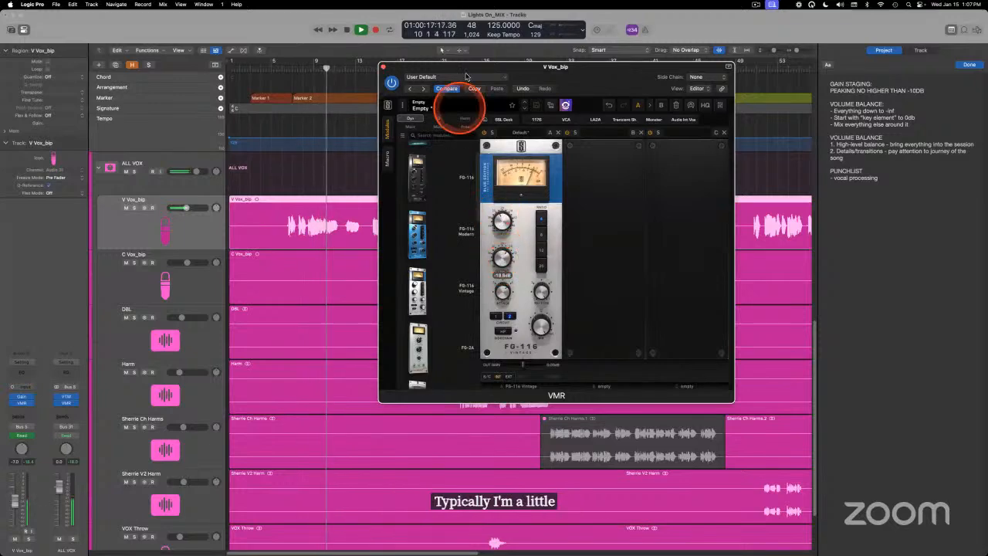
Fine-tune the FG-116 Vintage input and set its output to about -18.7 dB while the verse plays.
drag(478, 75, 525, 148)
click(478, 303)
click(481, 338)
click(481, 304)
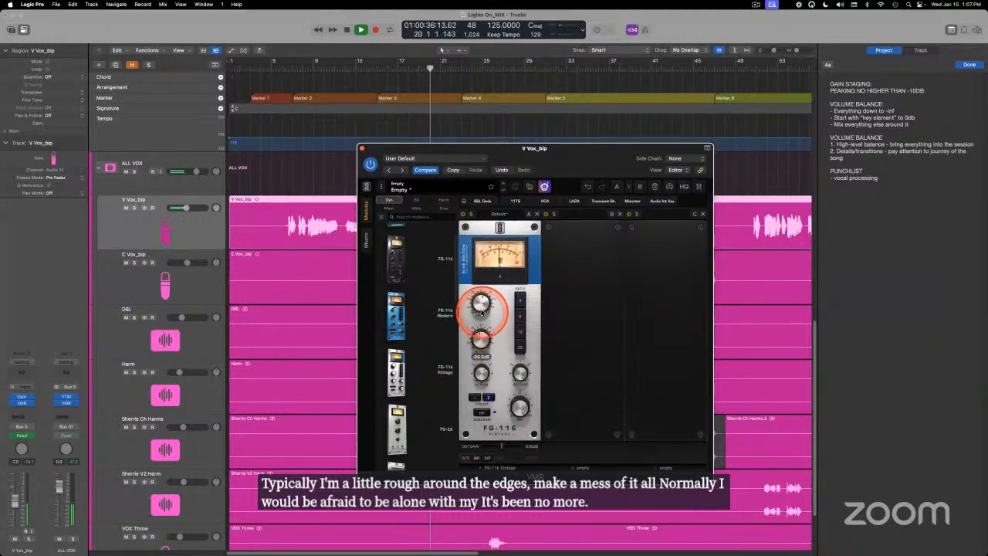
drag(481, 334, 482, 330)
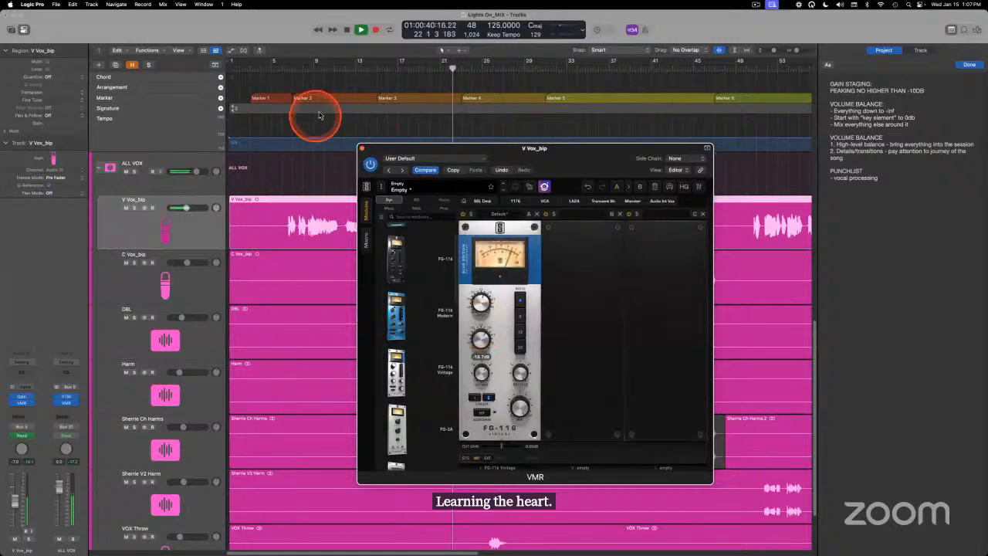
Replay the first verse phrases from about bar 6, switching the FG-116 Vintage module off and back on to compare.
click(289, 80)
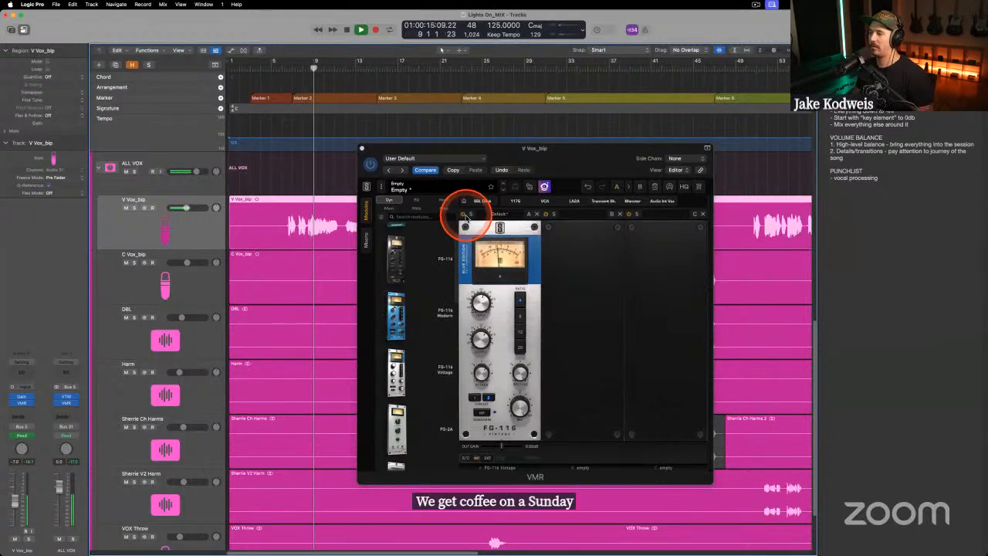
click(463, 218)
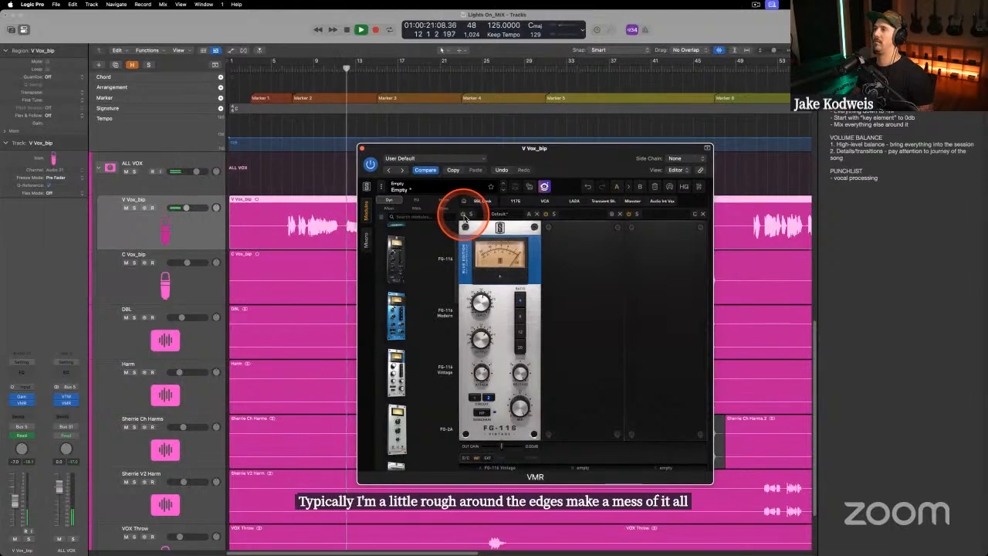
click(347, 69)
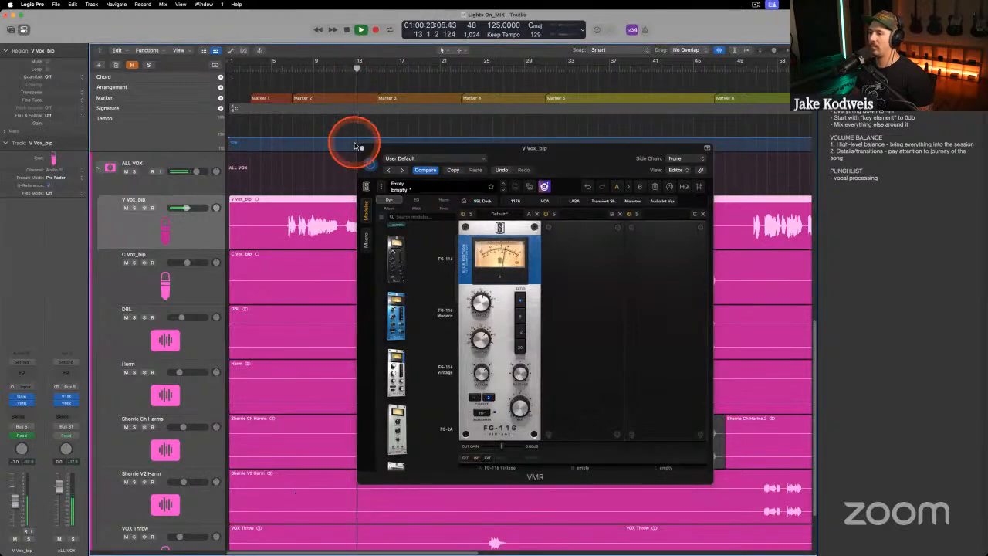
click(287, 71)
click(515, 333)
click(462, 215)
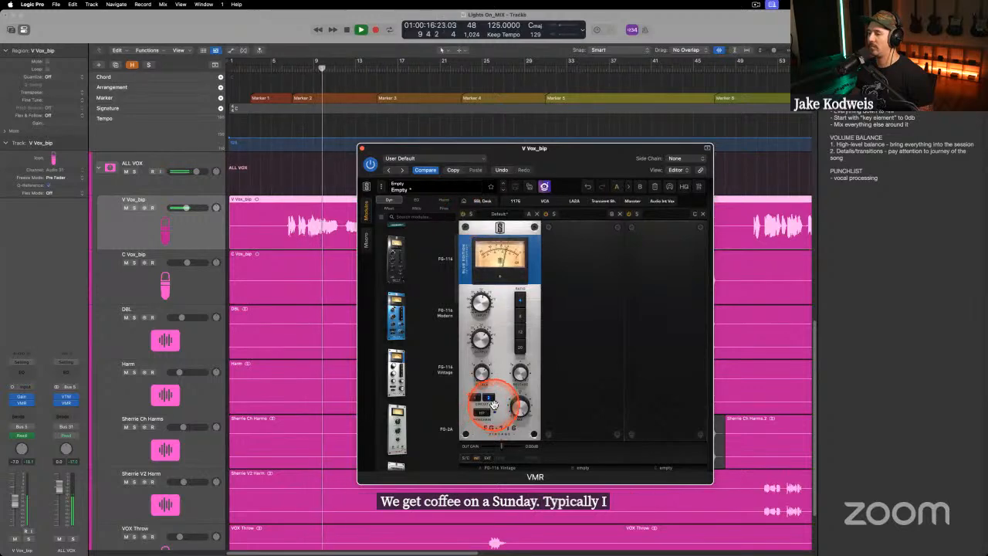
Set the FG-116 Vintage output to about -20 dB during playback and close the VMR window.
drag(481, 342, 480, 347)
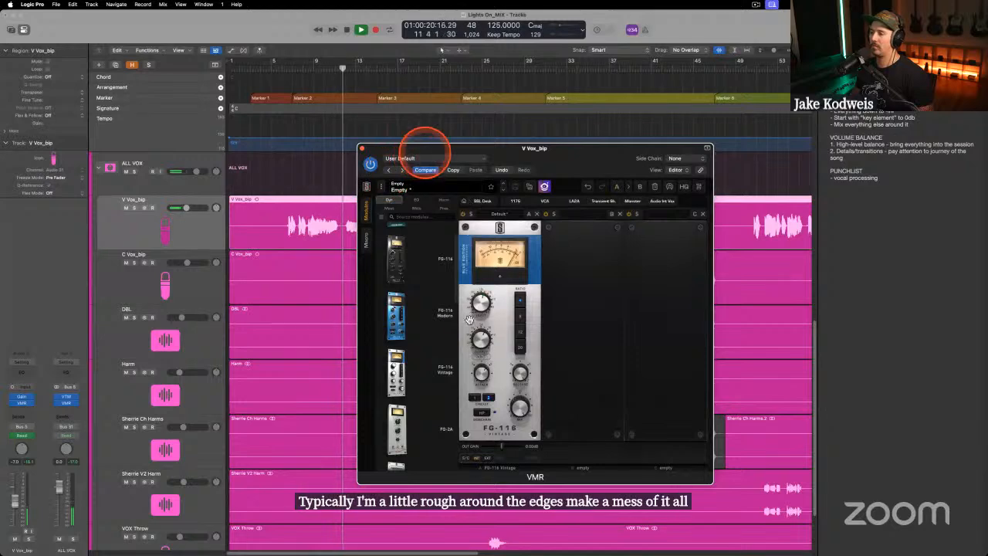
drag(477, 340, 483, 345)
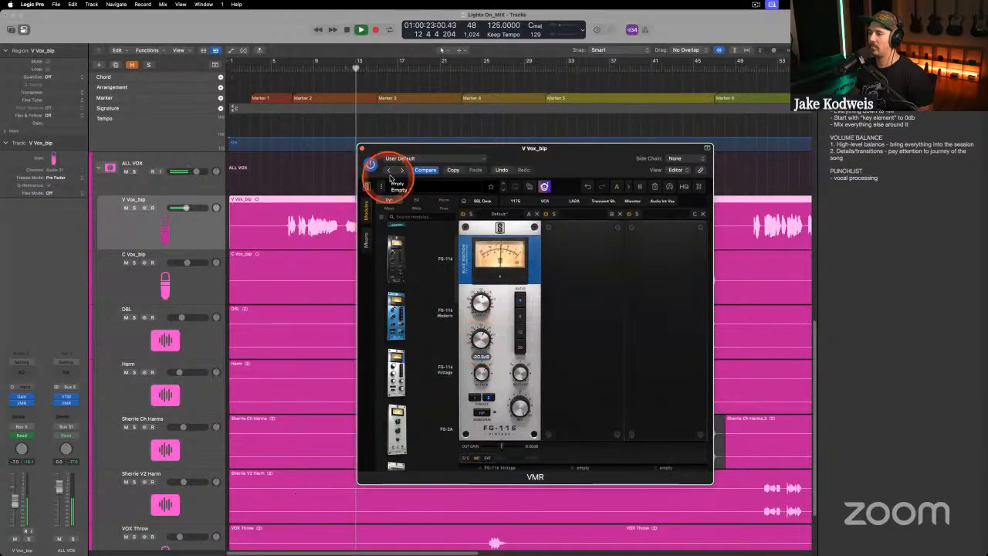
drag(367, 149, 422, 138)
click(419, 137)
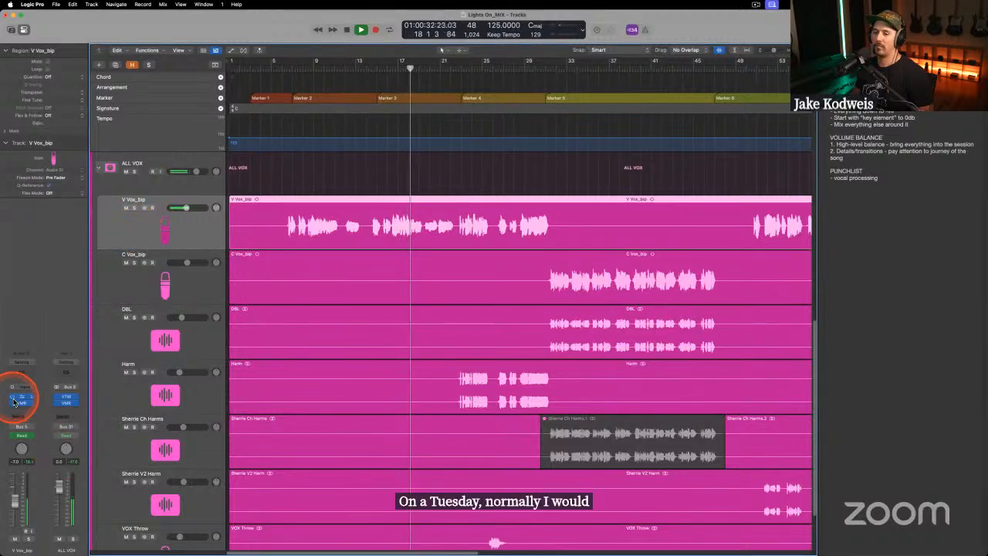
Replay the phrase from about bar 15, stop playback, and set a cycle range from about bar 14 to bar 19.
click(381, 70)
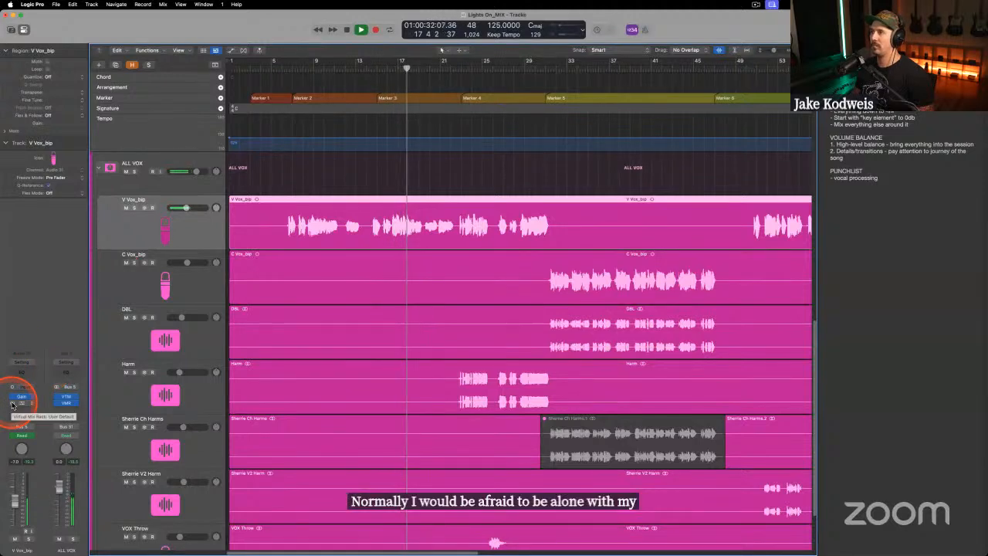
key(space)
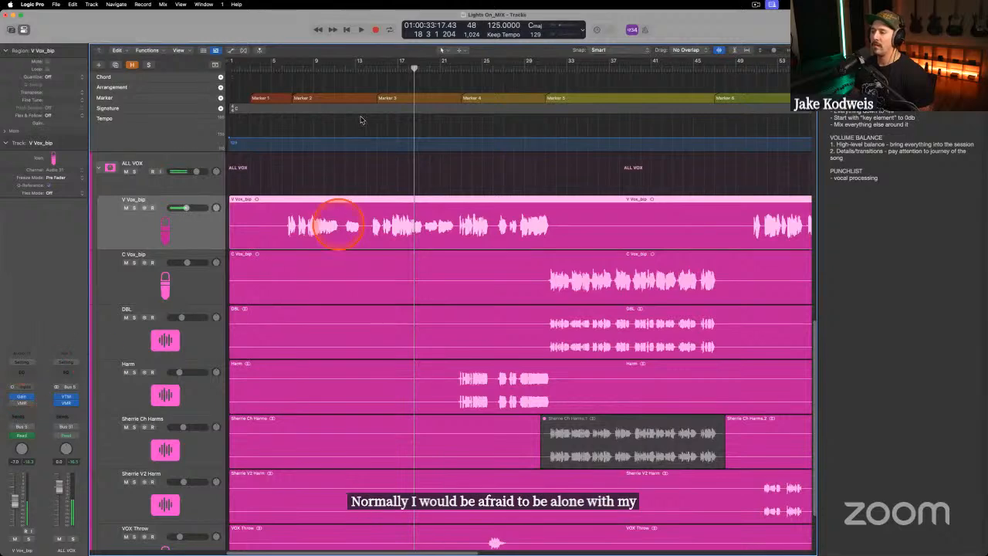
drag(373, 65, 417, 70)
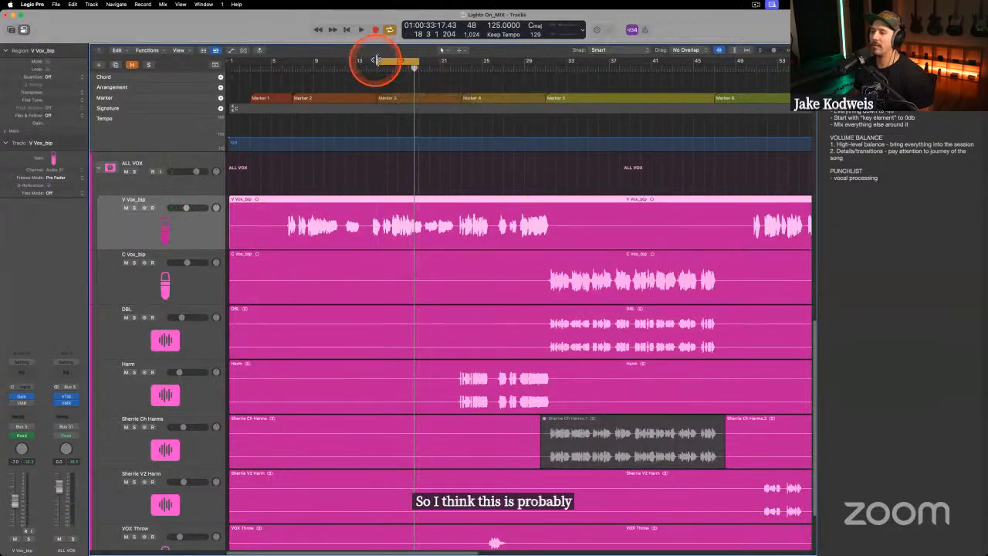
drag(375, 60, 426, 61)
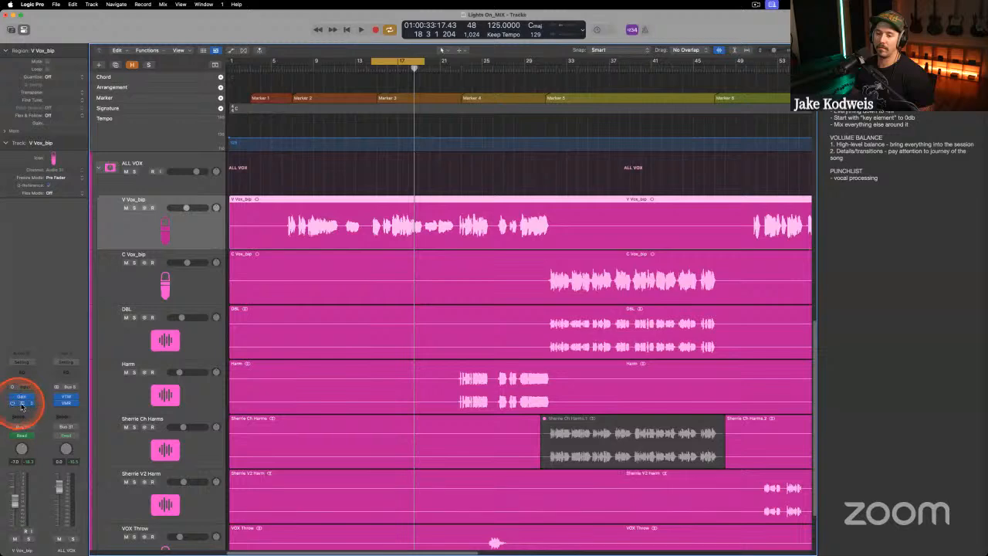
Loop the cycled V Vox_bip phrase with VMR active and again with VMR bypassed, stopping playback after each pass.
key(space)
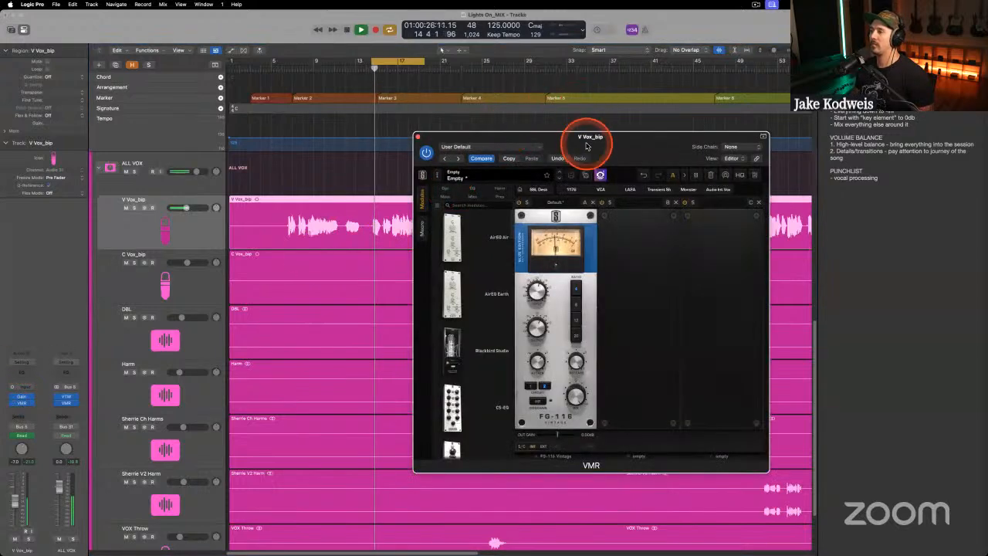
drag(592, 145, 629, 151)
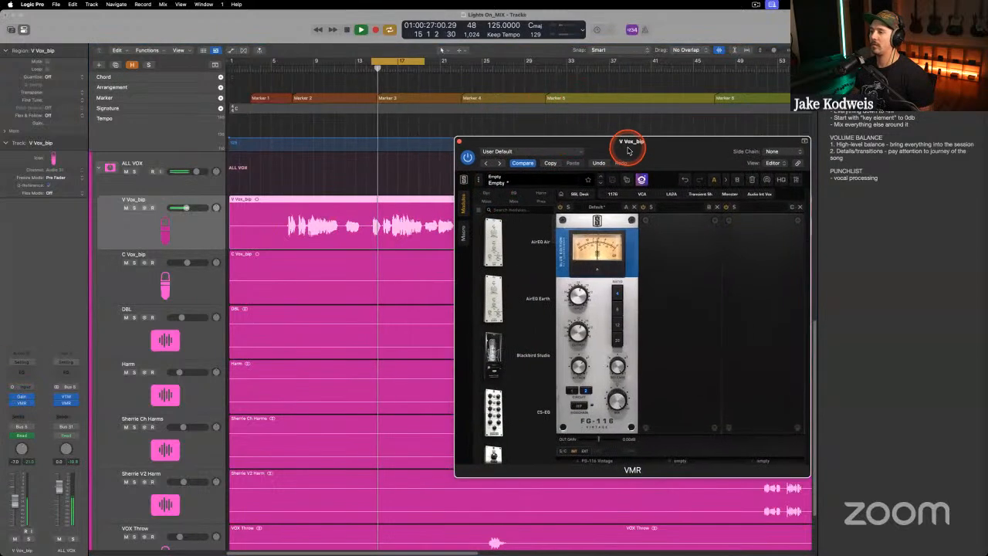
key(space)
click(468, 159)
key(space)
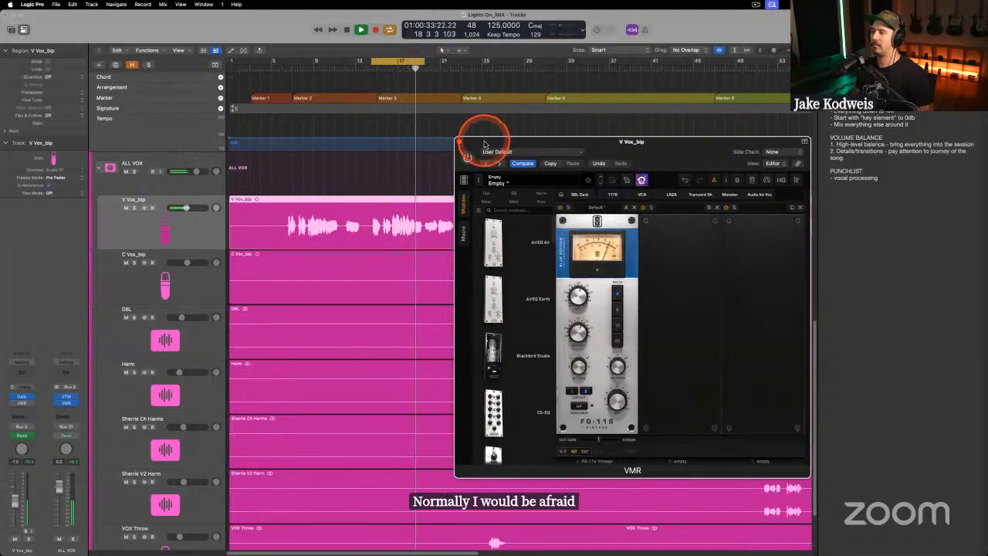
key(space)
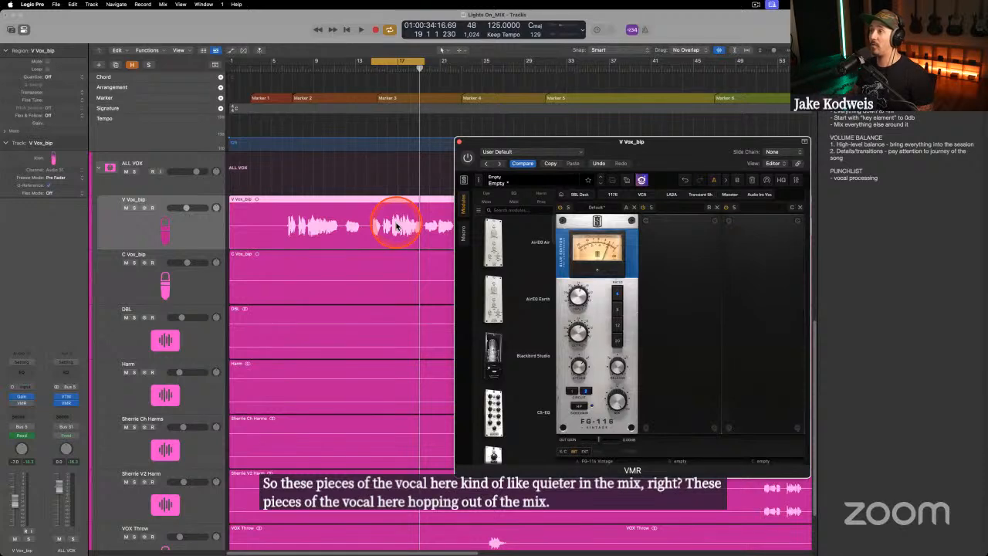
Compare the looped phrase with VMR on, bypassed and on again, leave VMR enabled, and close its window.
click(468, 157)
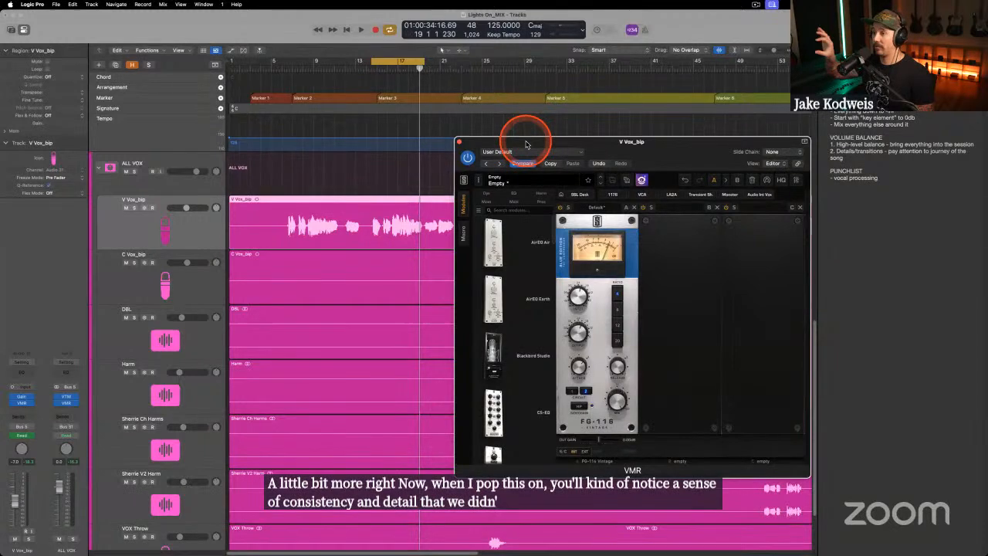
key(space)
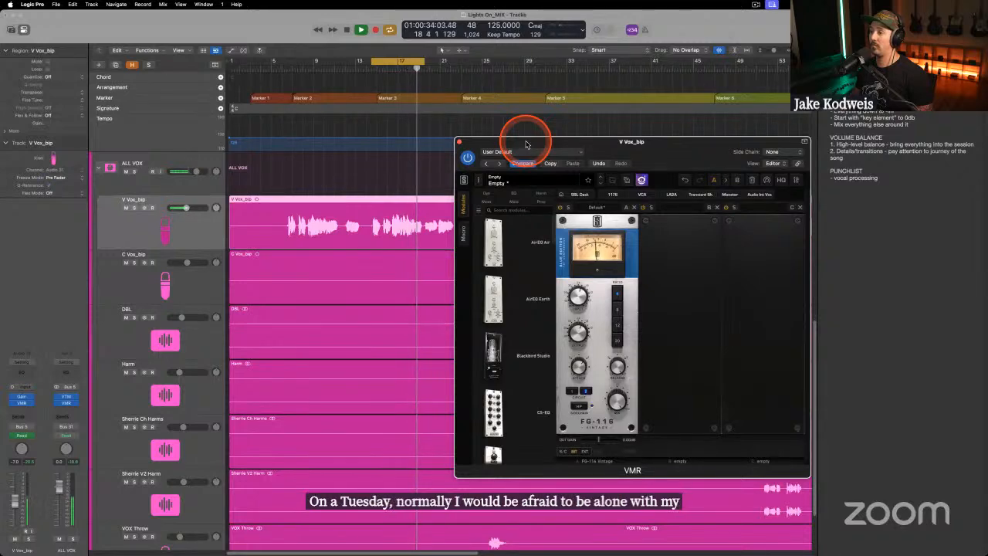
click(466, 158)
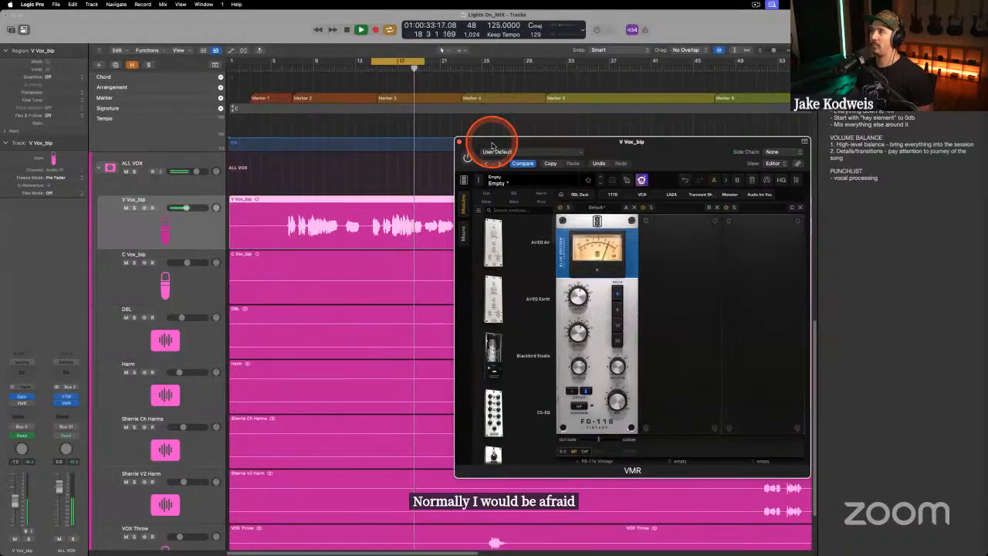
key(space)
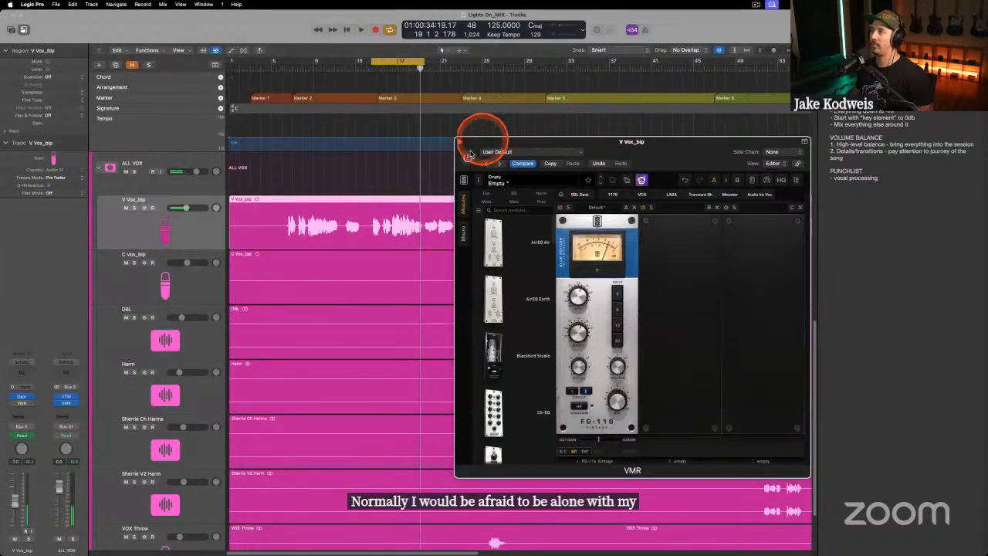
click(467, 157)
key(space)
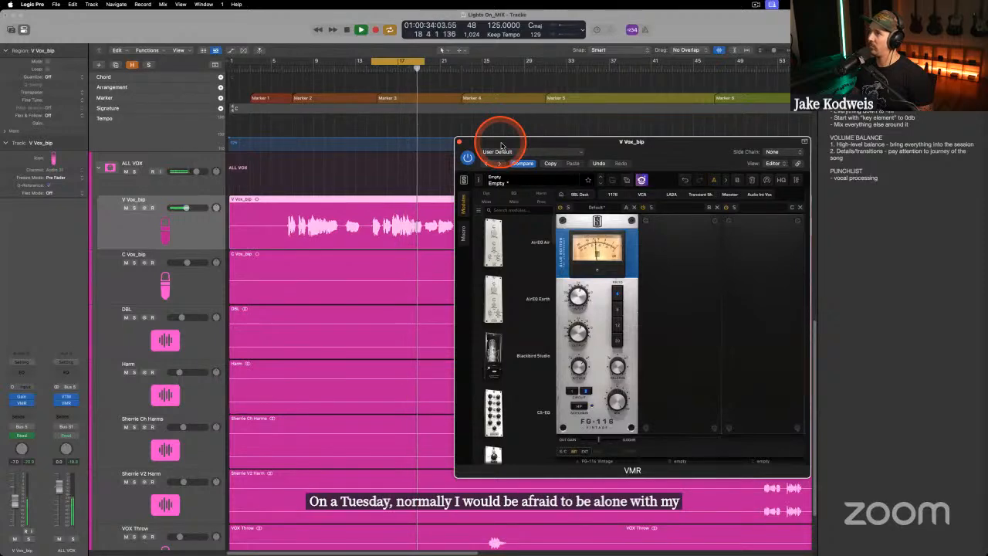
key(space)
drag(473, 145, 478, 148)
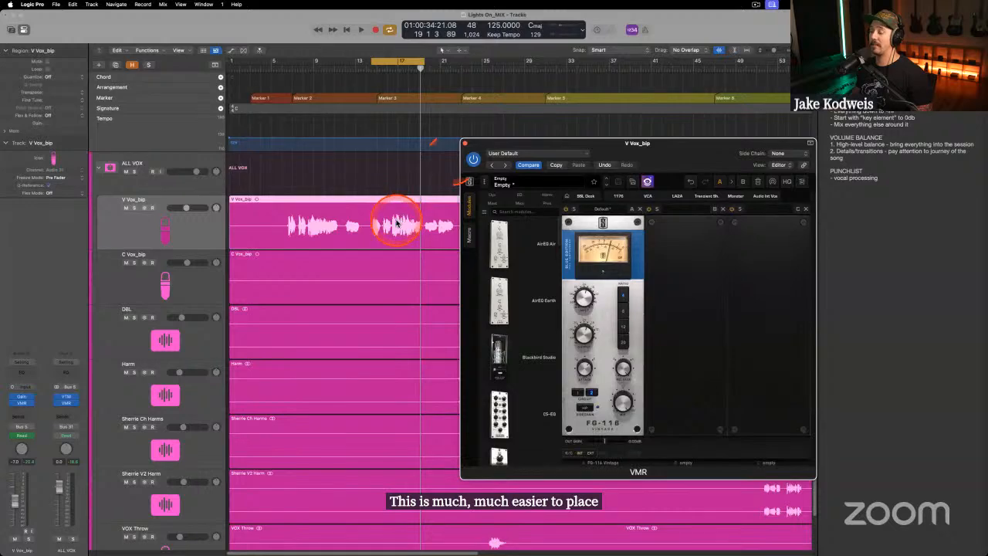
drag(464, 145, 486, 149)
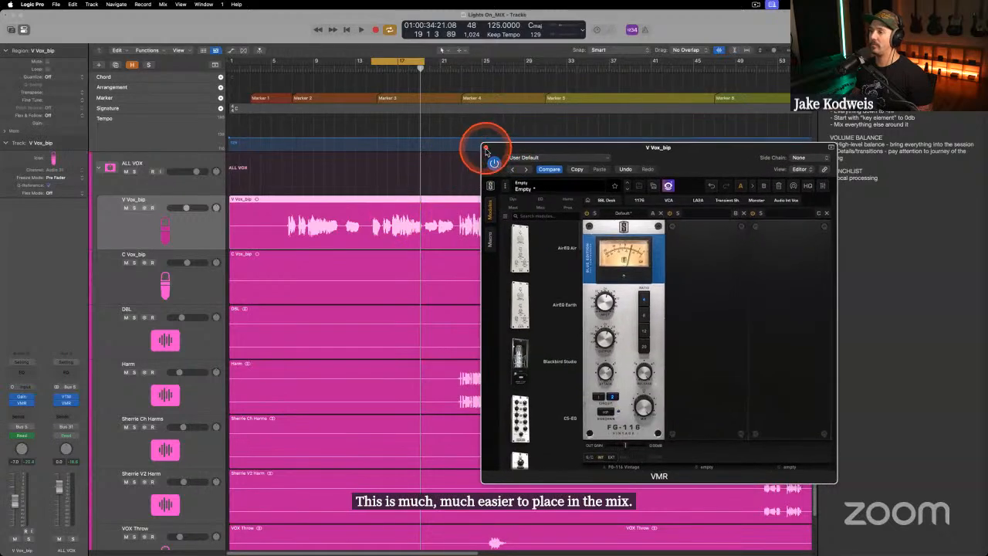
click(486, 148)
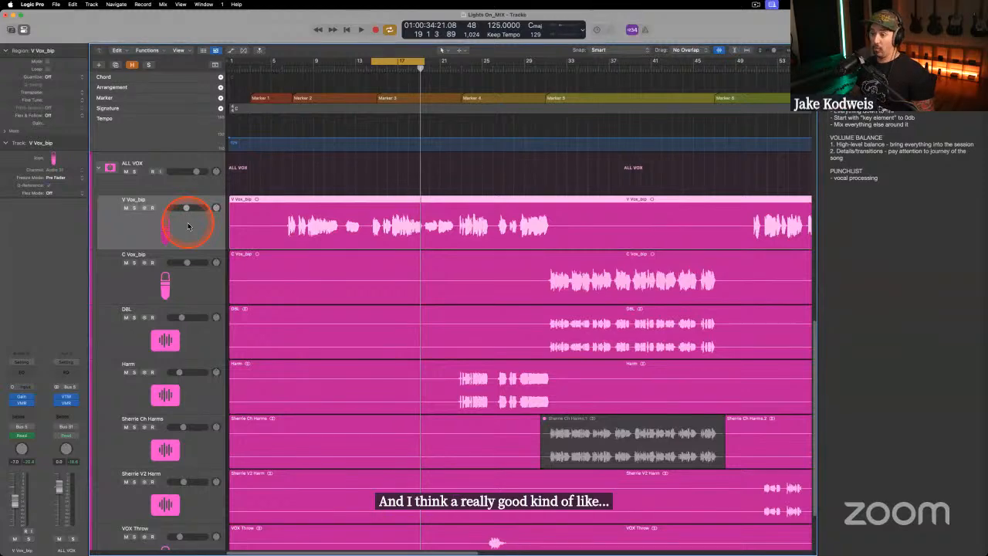
Try bouncing the V Vox_bip regions in place to a new track with the source muted, and undo the bounce.
key(ctrl+b)
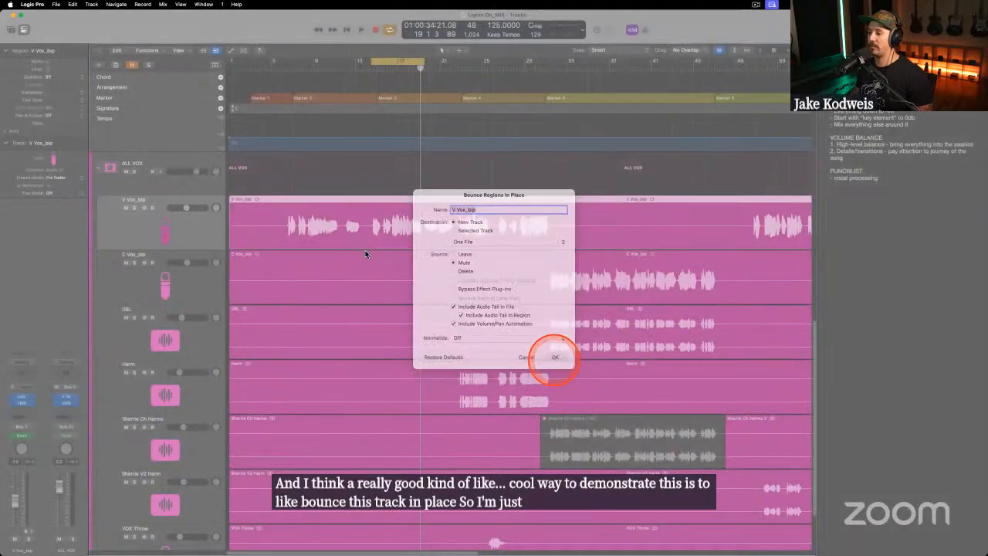
click(554, 361)
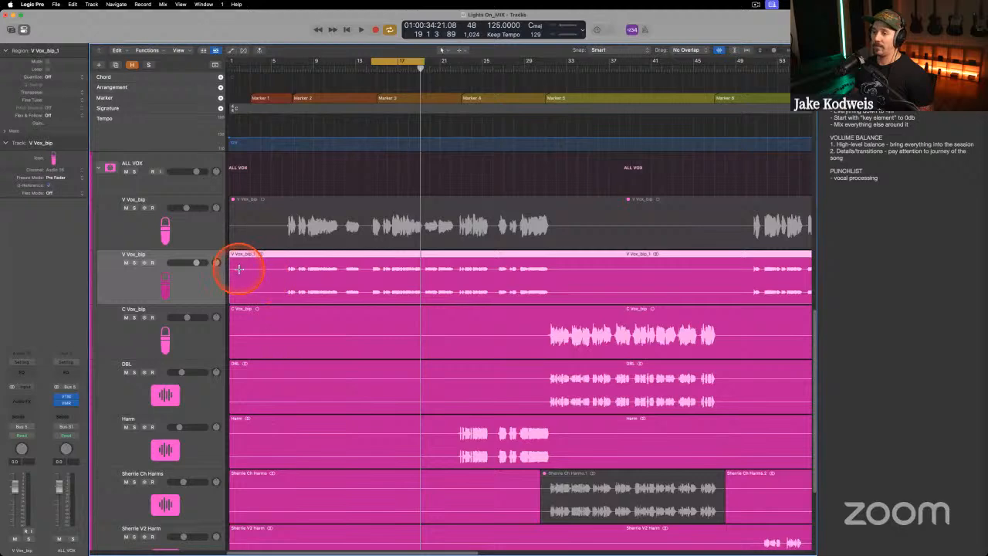
key(super+z)
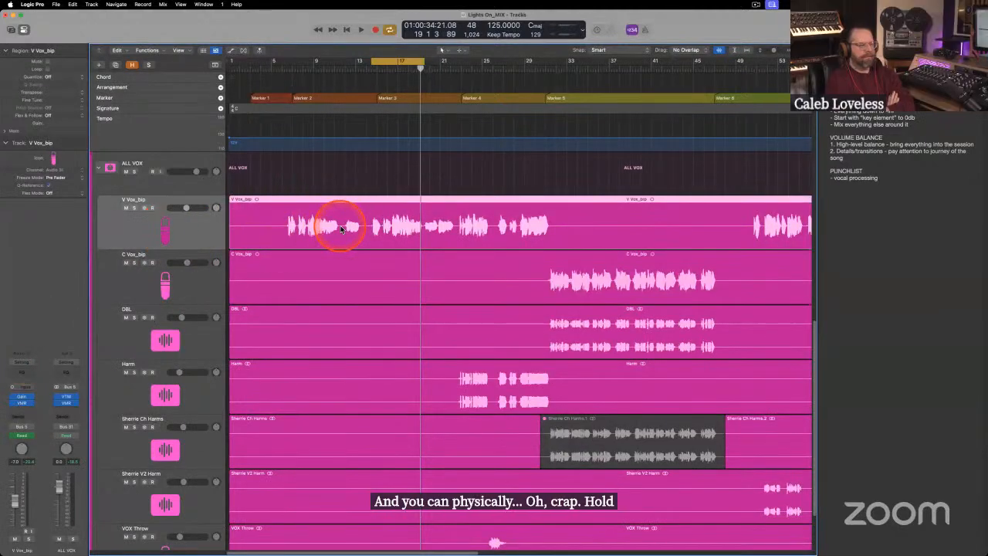
Try bouncing the V Vox_bip regions in place without volume/pan automation, and undo the bounce.
key(ctrl+b)
click(453, 327)
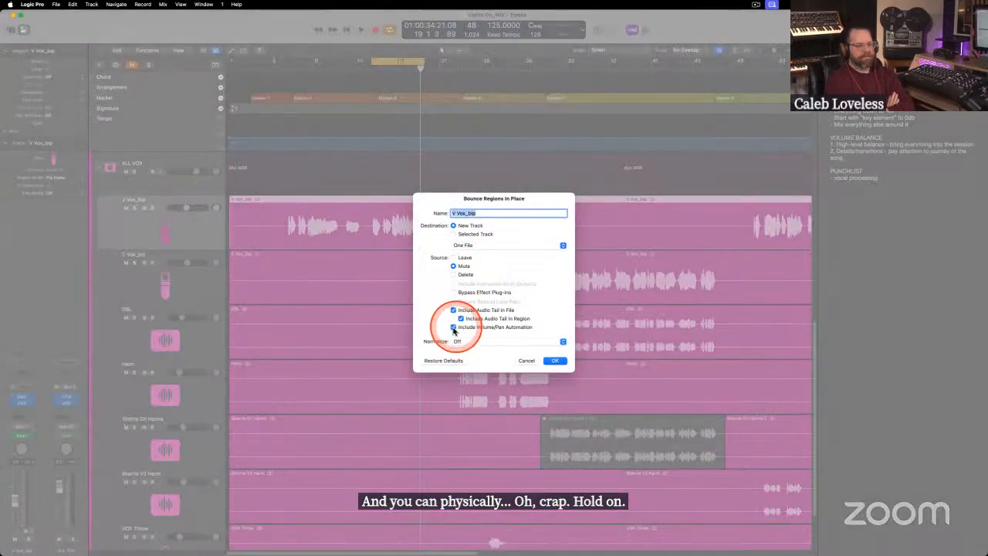
click(552, 360)
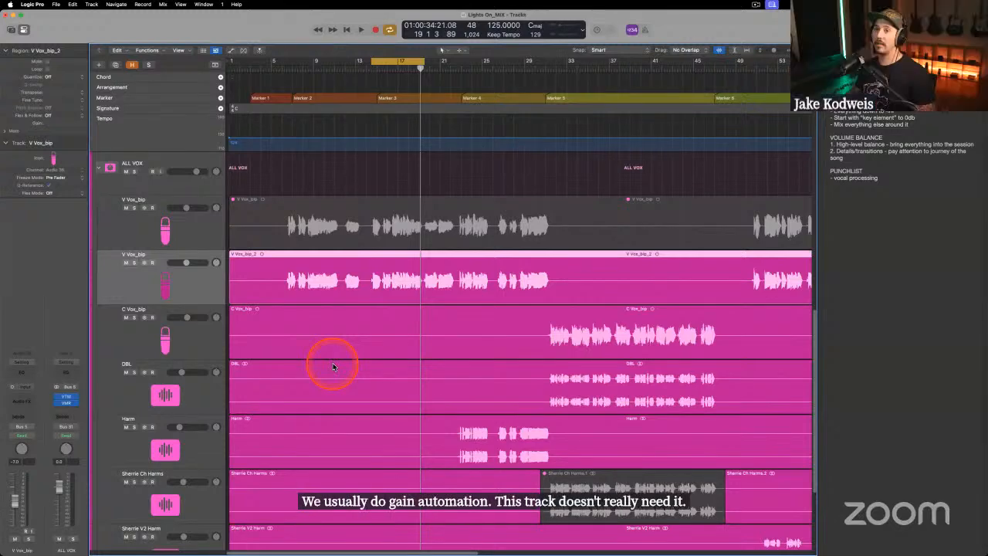
key(super+BackSpace)
Show the track automation and review the gain moves drawn on the V Vox_bip track.
key(a)
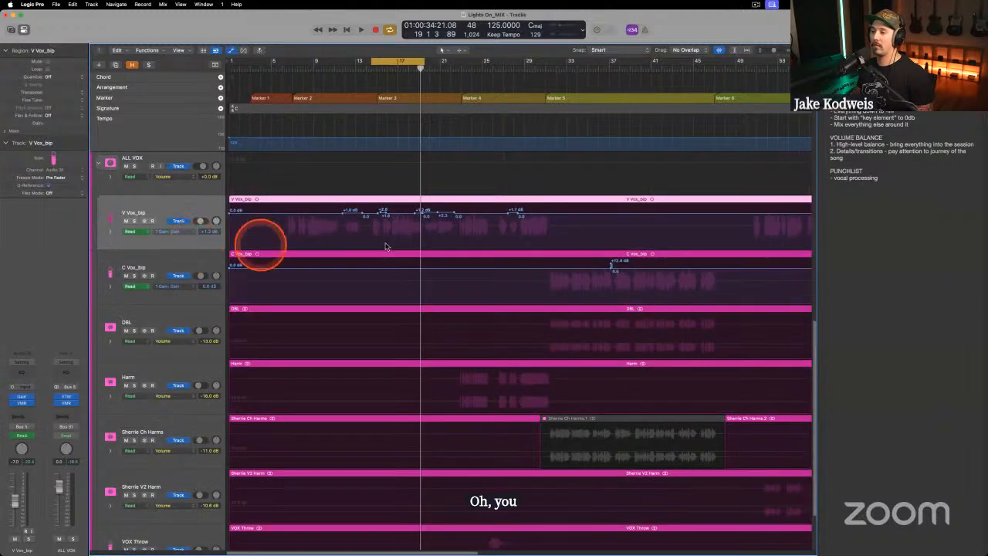
scroll(393, 249, right, 10)
scroll(484, 242, left, 8)
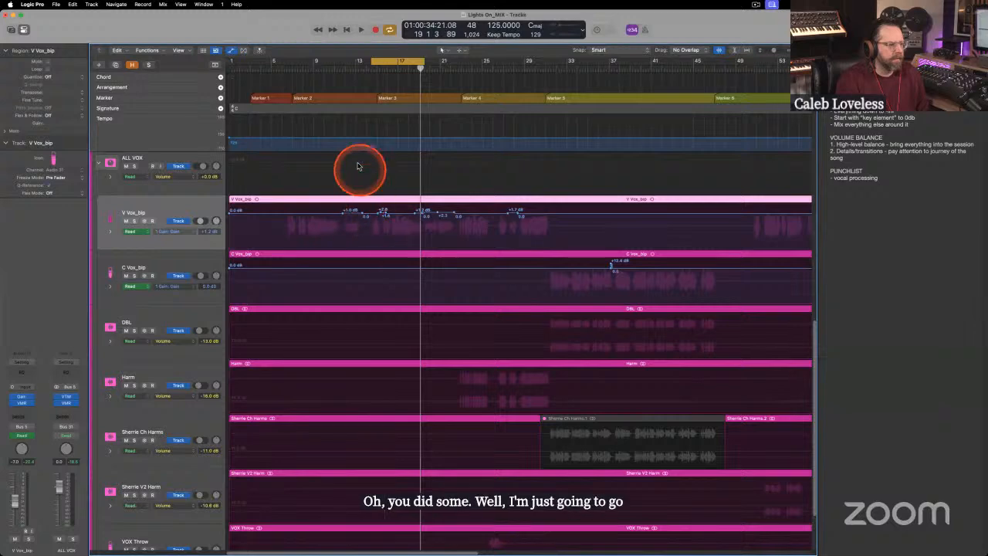
Turn off cycle mode, place the playhead at bar 11 and hide the track automation.
click(388, 64)
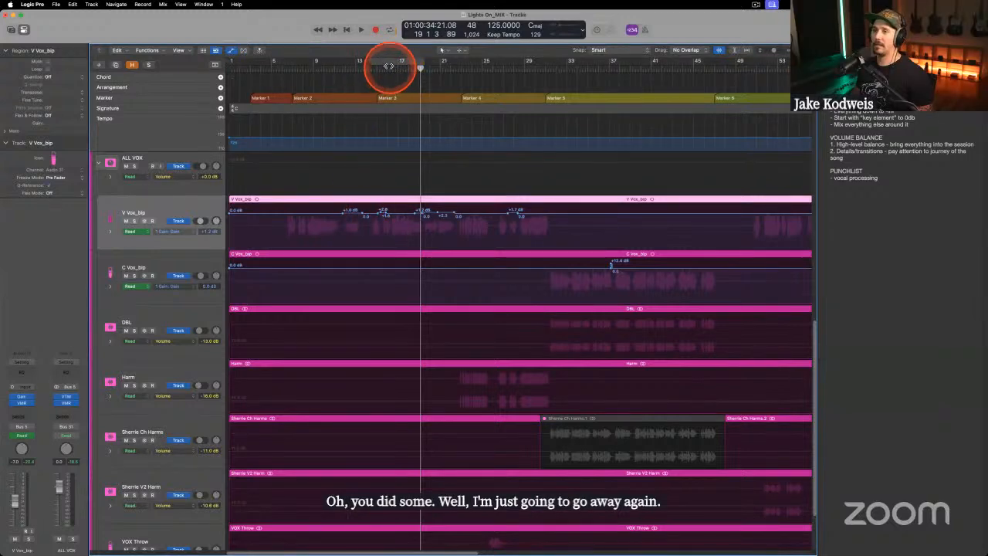
drag(390, 74, 325, 68)
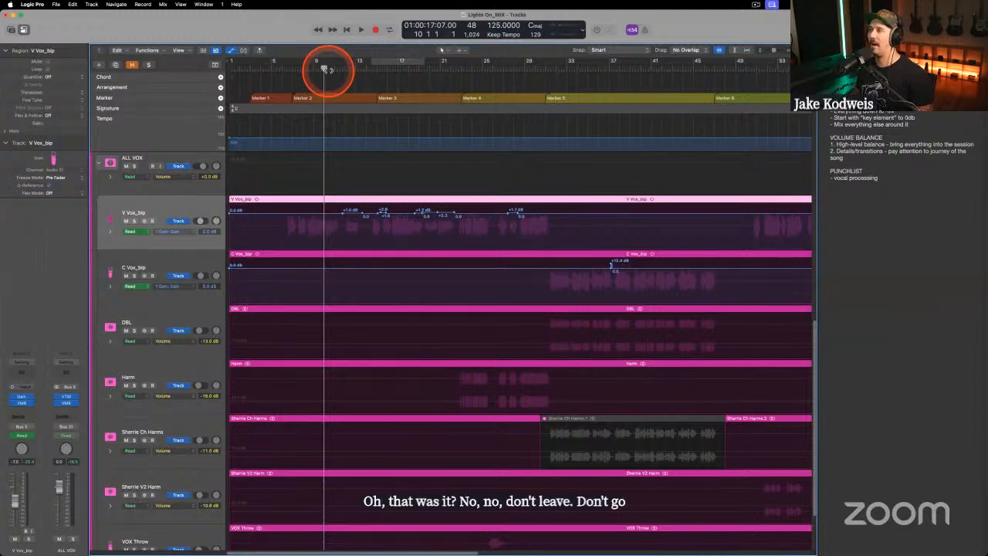
drag(340, 75, 334, 70)
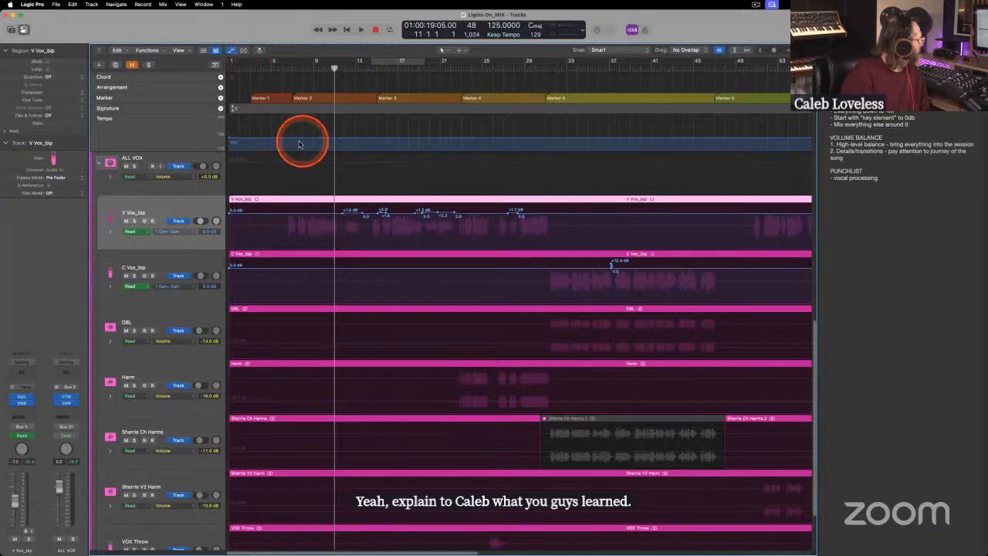
scroll(396, 221, right, 5)
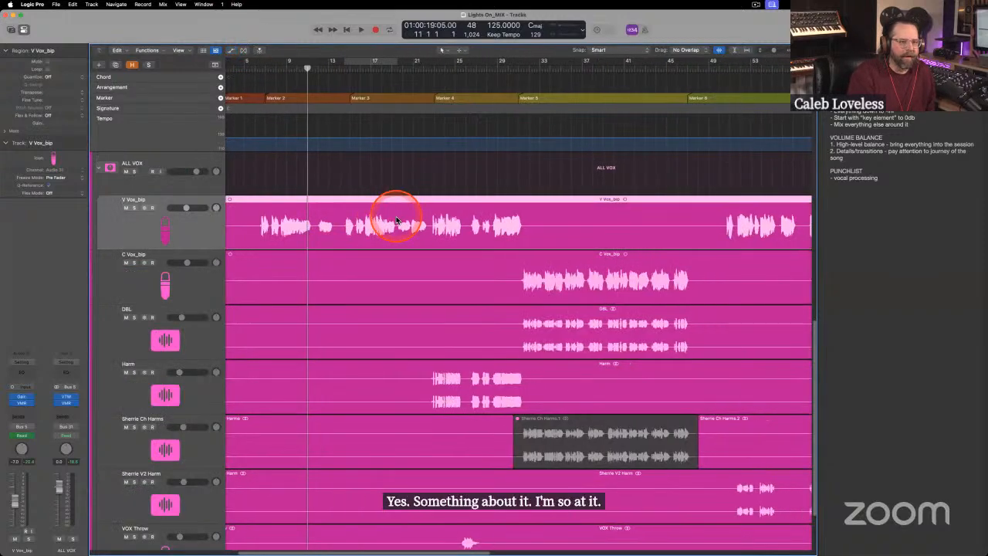
scroll(396, 221, right, 3)
scroll(397, 221, left, 10)
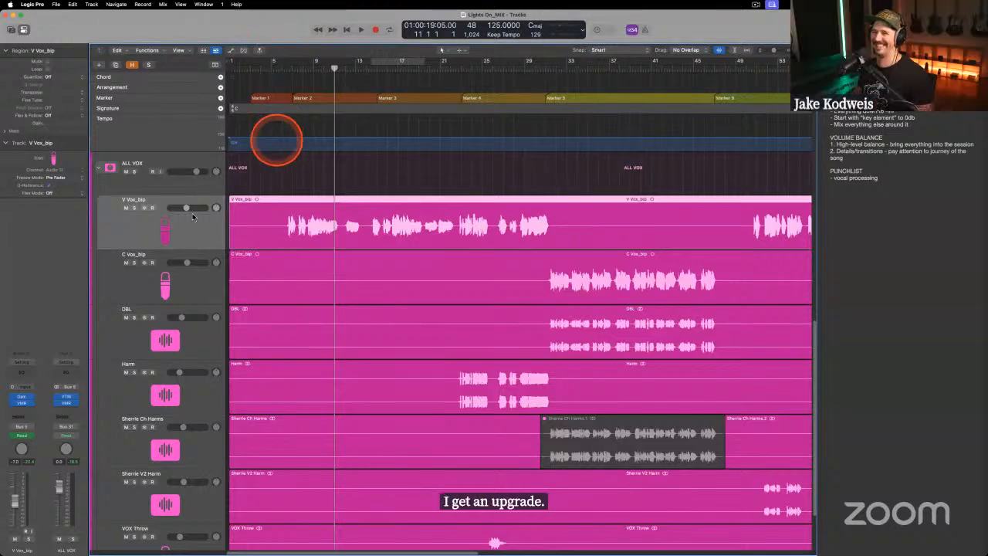
Audition the verse vocal from bar 11, skip to just before Marker 3, pause, and resume playback towards Marker 4.
key(space)
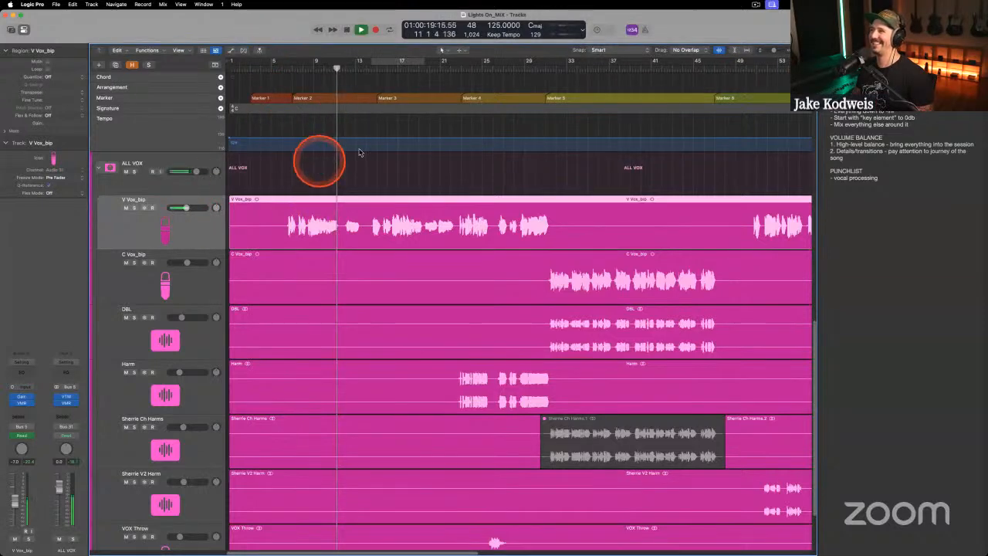
click(375, 67)
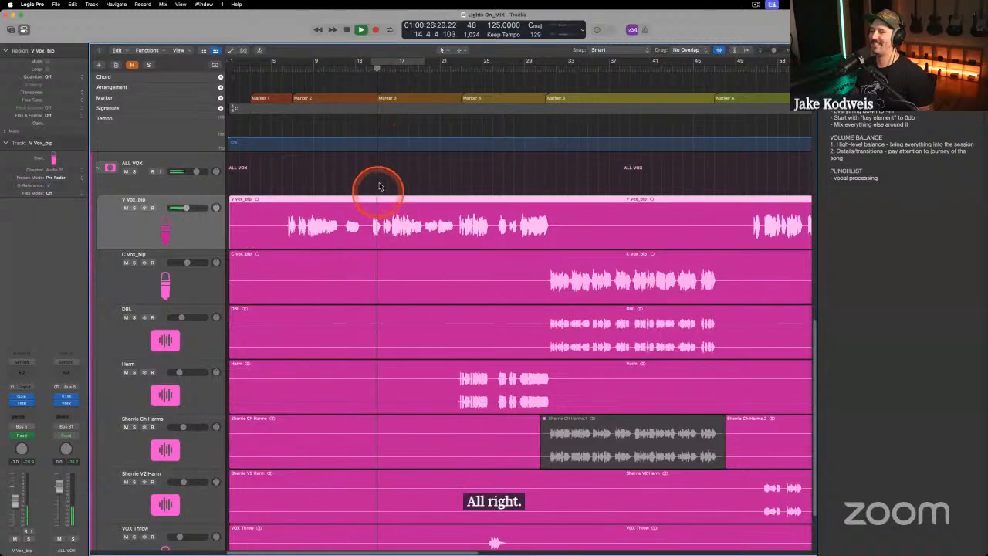
key(space)
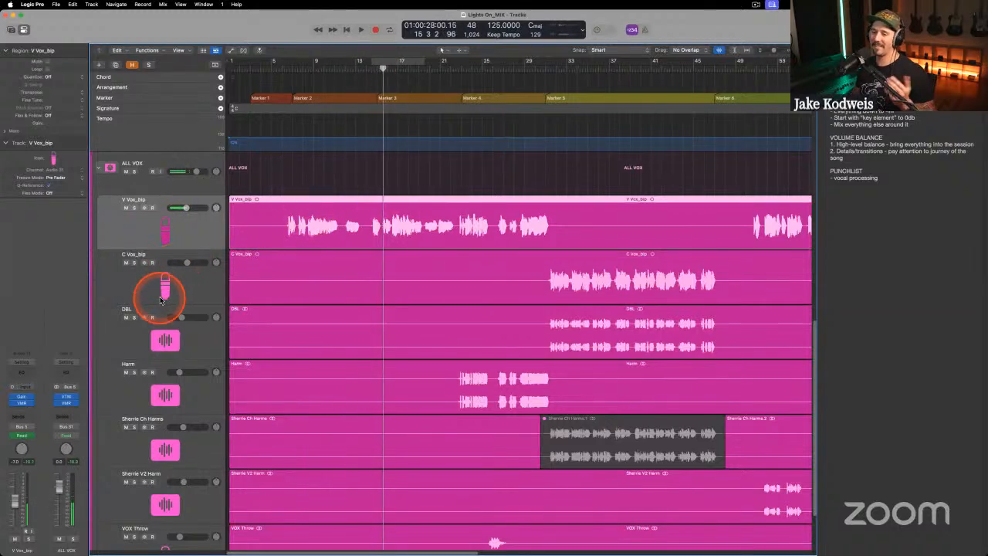
click(140, 245)
key(space)
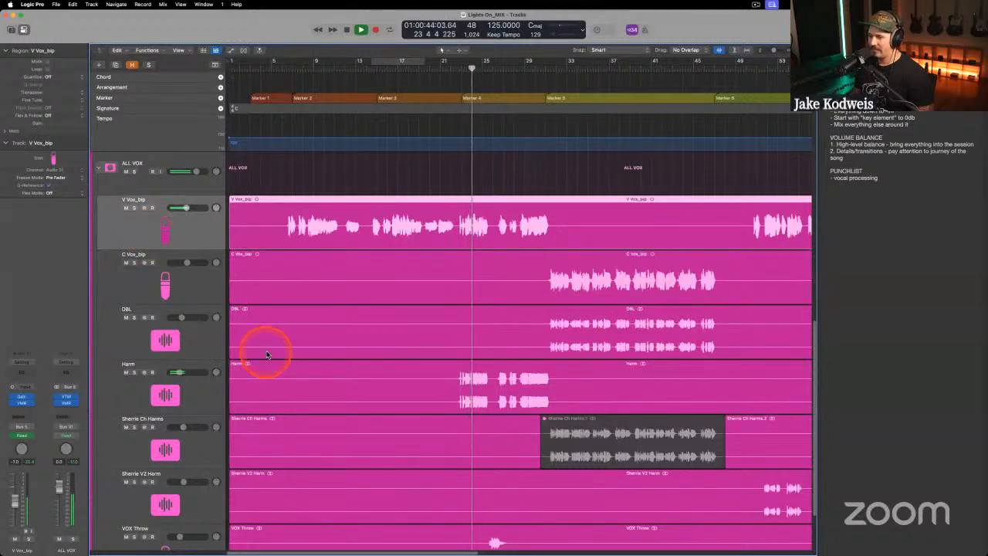
Select the Harm track, briefly solo it during playback, stop, and return the playhead to bar 23.
scroll(320, 328, down, 3)
click(189, 324)
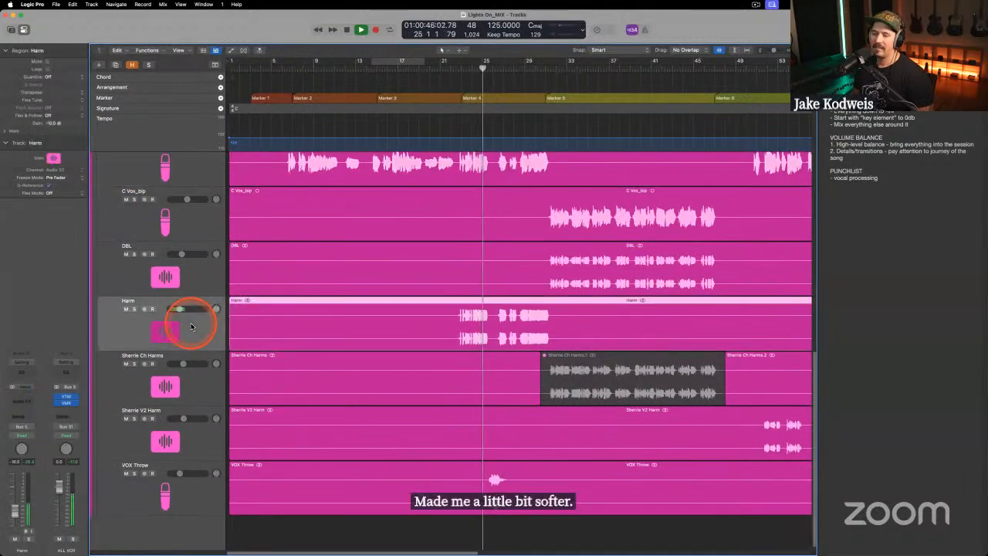
key(s)
key(space)
key(s)
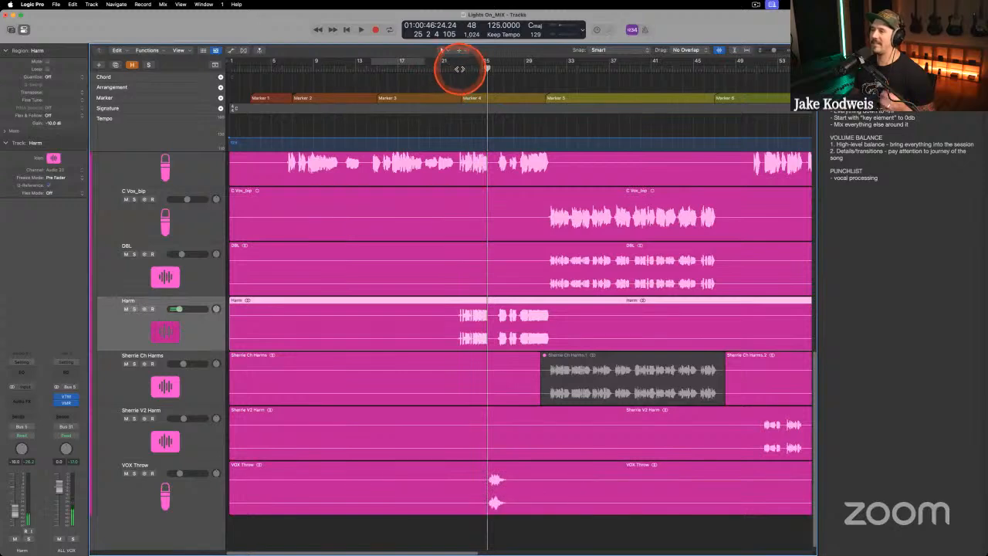
click(461, 70)
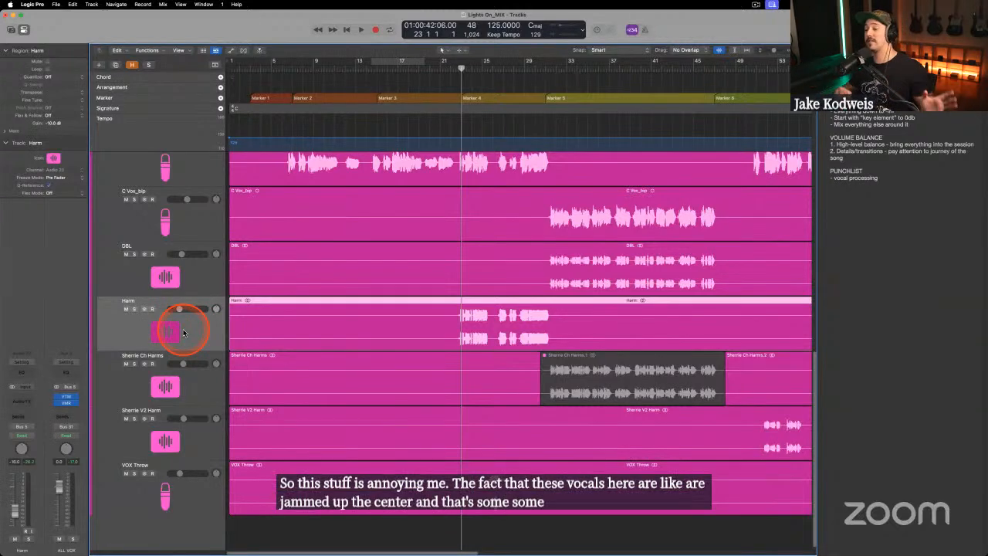
Insert a stereo Sample Delay on the Harm track and move its window clear of the harmony waveforms.
click(19, 390)
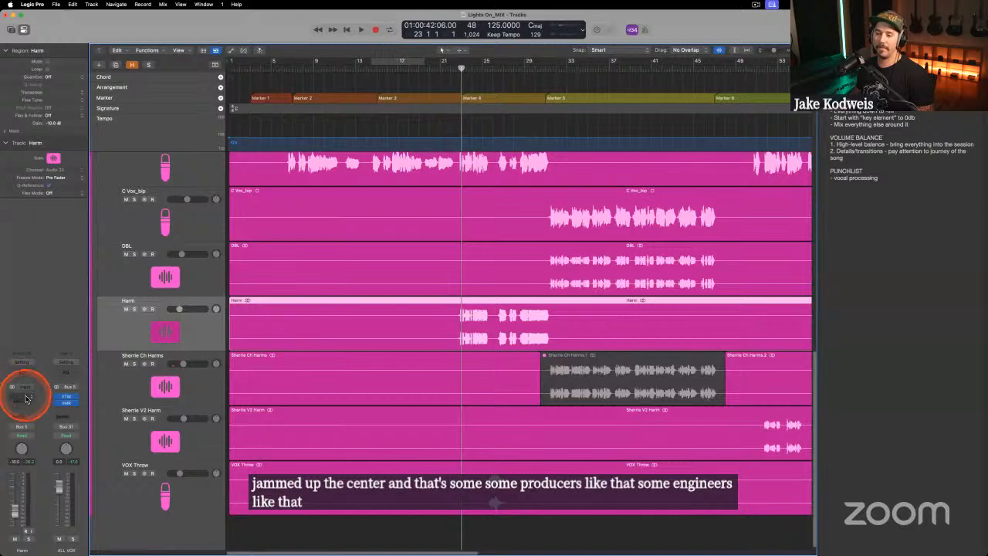
click(26, 398)
mouse_move(44, 287)
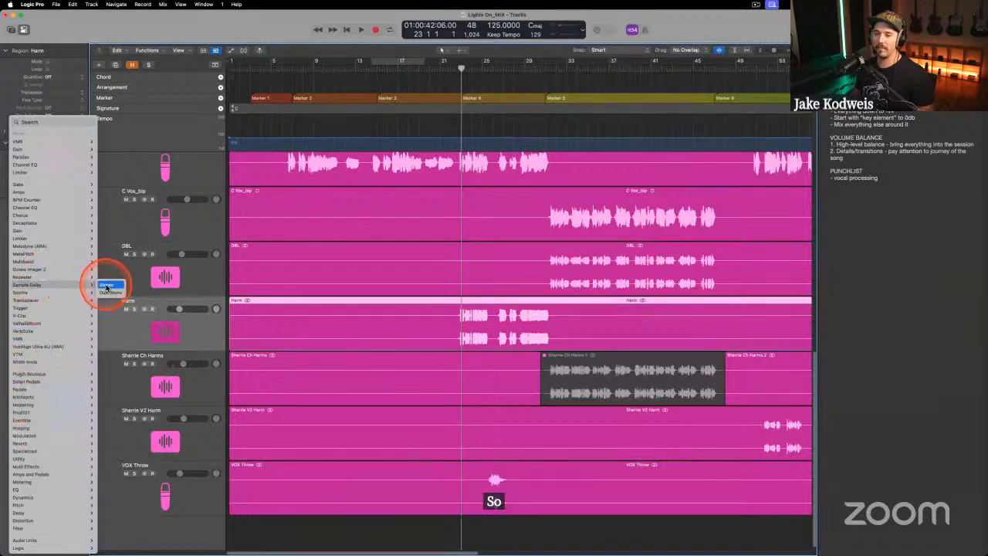
click(104, 282)
drag(467, 114, 398, 136)
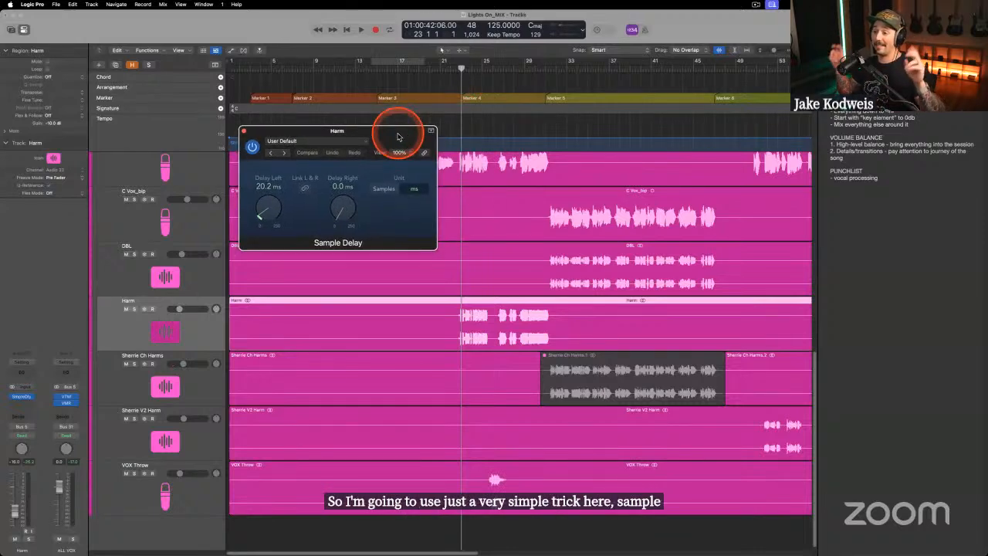
drag(351, 135, 346, 130)
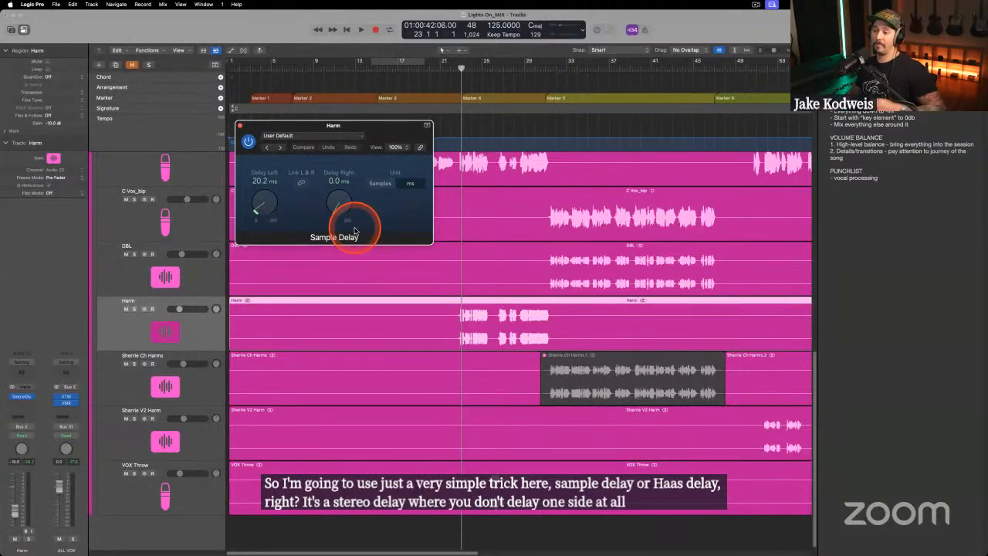
Set the Sample Delay's left delay to 22.1 ms with the right at 0.0 ms, and reposition its window.
click(266, 207)
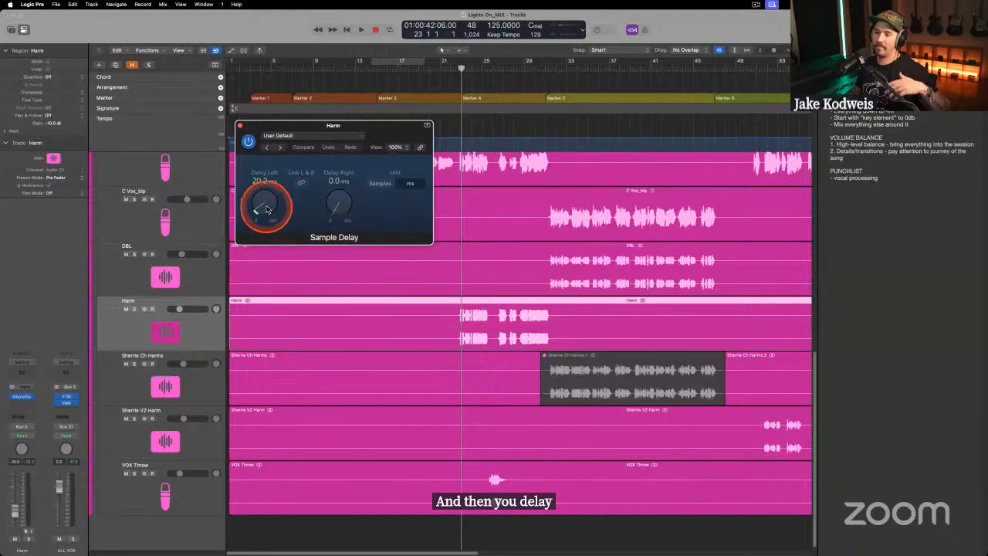
drag(261, 205, 263, 209)
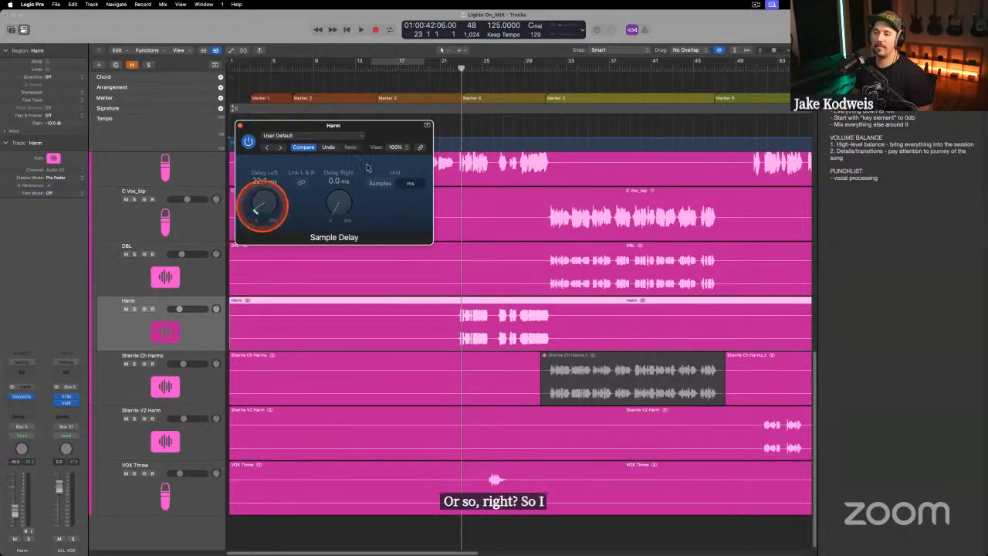
drag(466, 69, 461, 71)
click(176, 332)
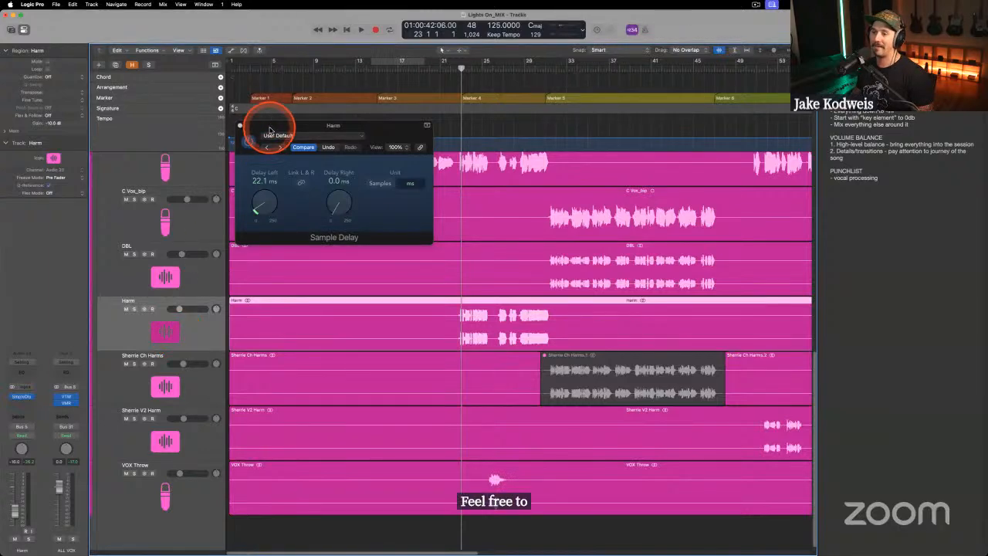
drag(257, 127, 373, 146)
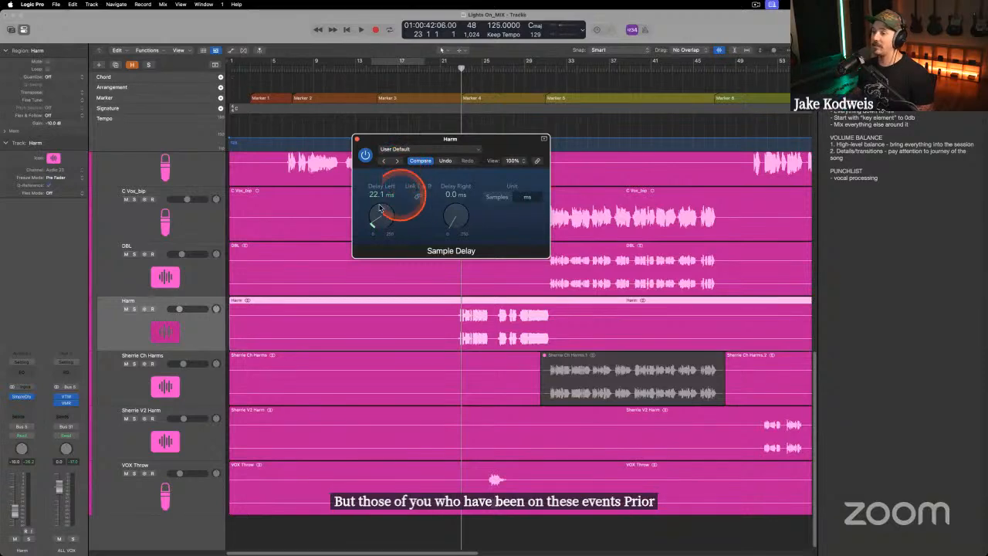
drag(362, 143, 323, 147)
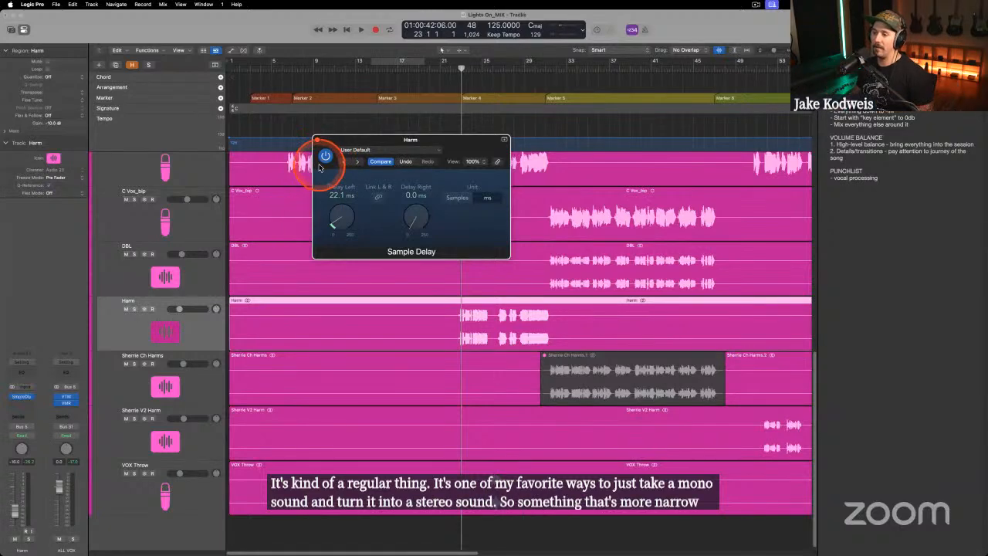
Bypass the Sample Delay, solo the Harm track, play its phrase from bar 23 and stop.
click(325, 156)
click(174, 335)
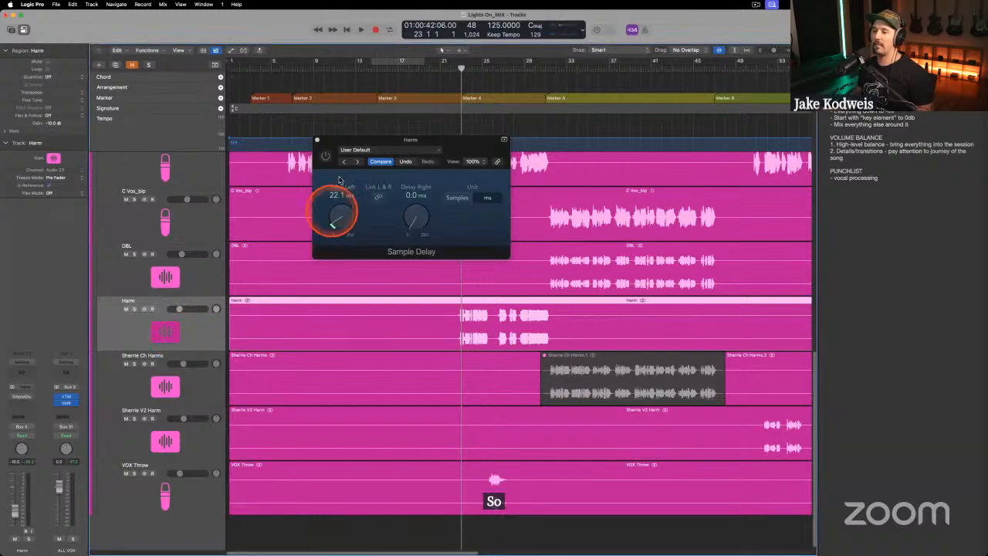
key(s)
key(space)
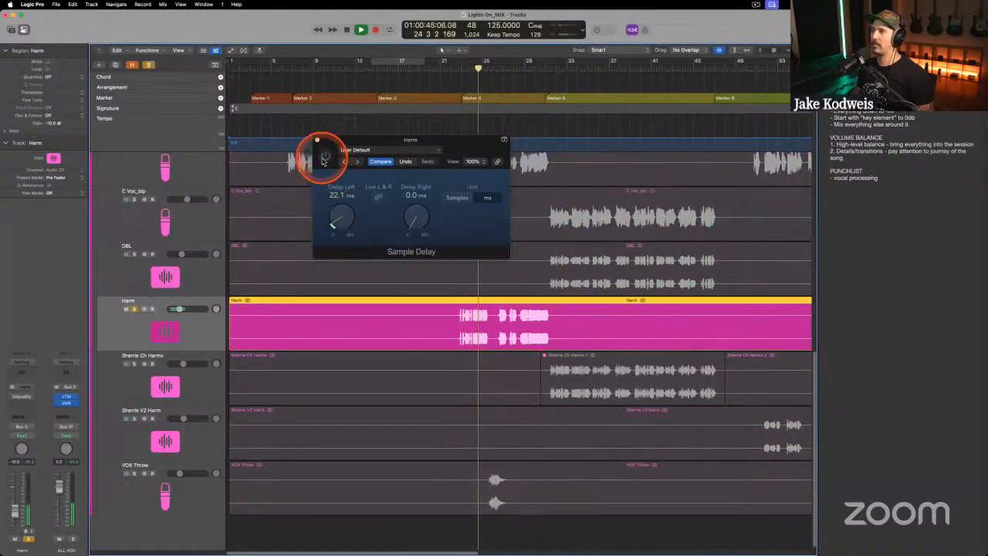
key(space)
Replay the Harm phrase from bar 23 with the Sample Delay switched back on, stop, and close its window.
click(462, 68)
click(325, 156)
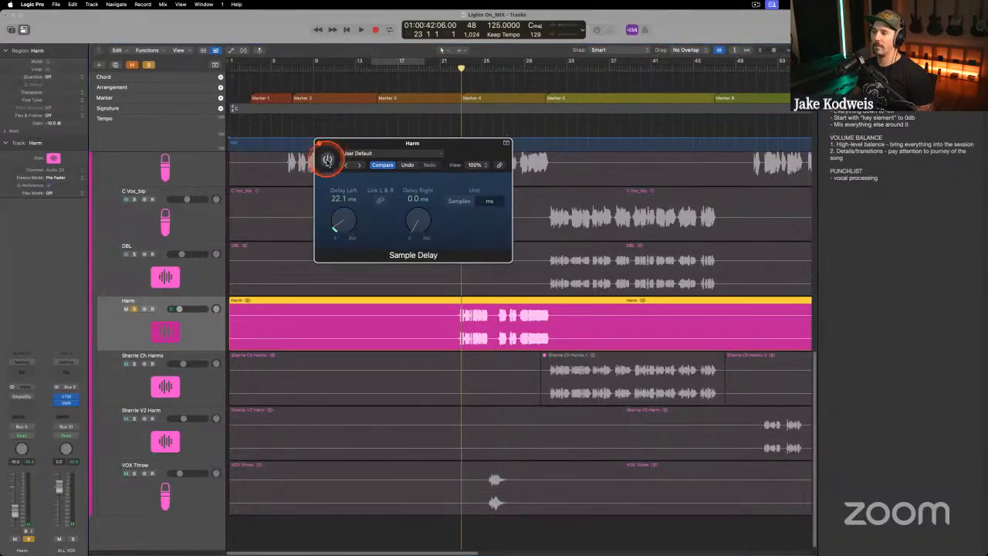
key(space)
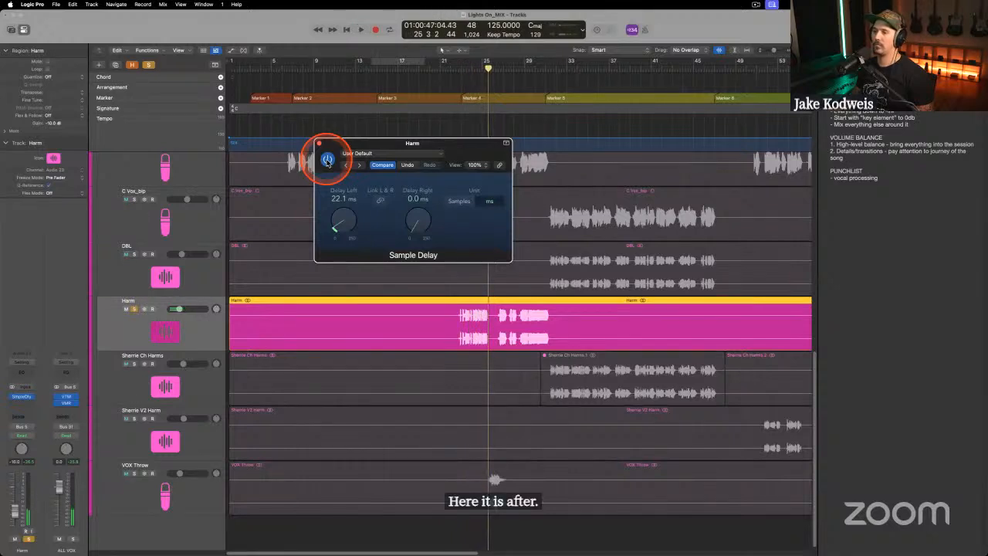
click(318, 143)
Solo the V Vox_bip track together with the Harm track.
click(193, 296)
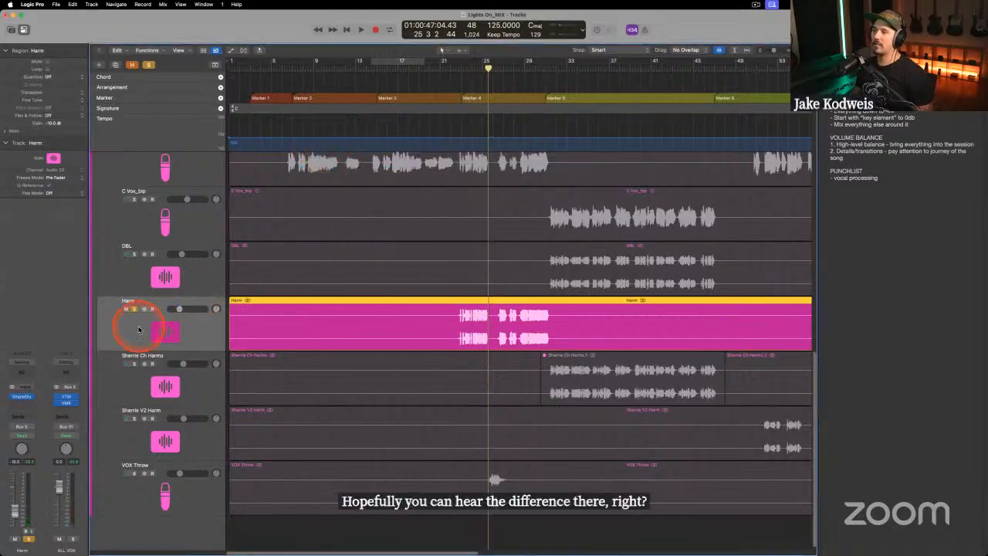
click(188, 180)
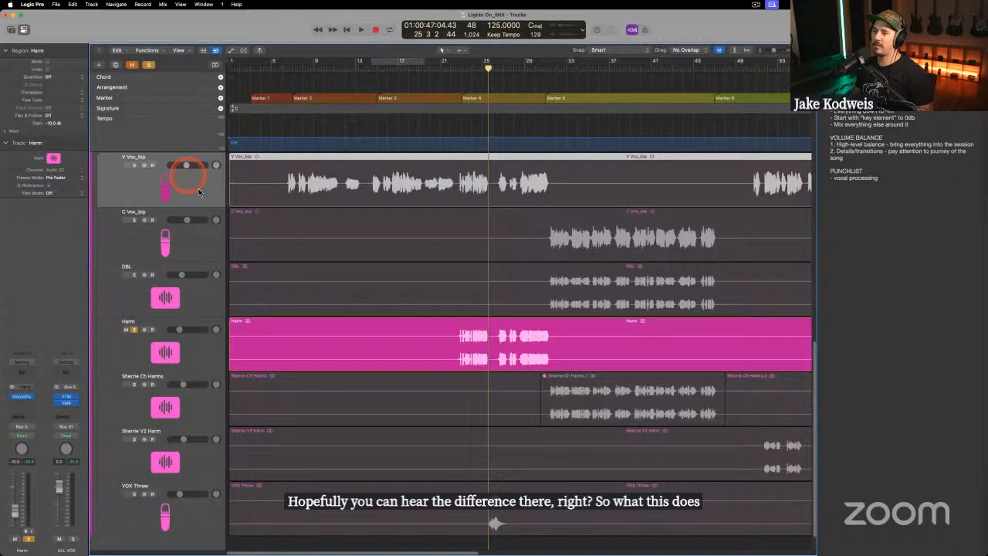
key(s)
click(175, 355)
key(m)
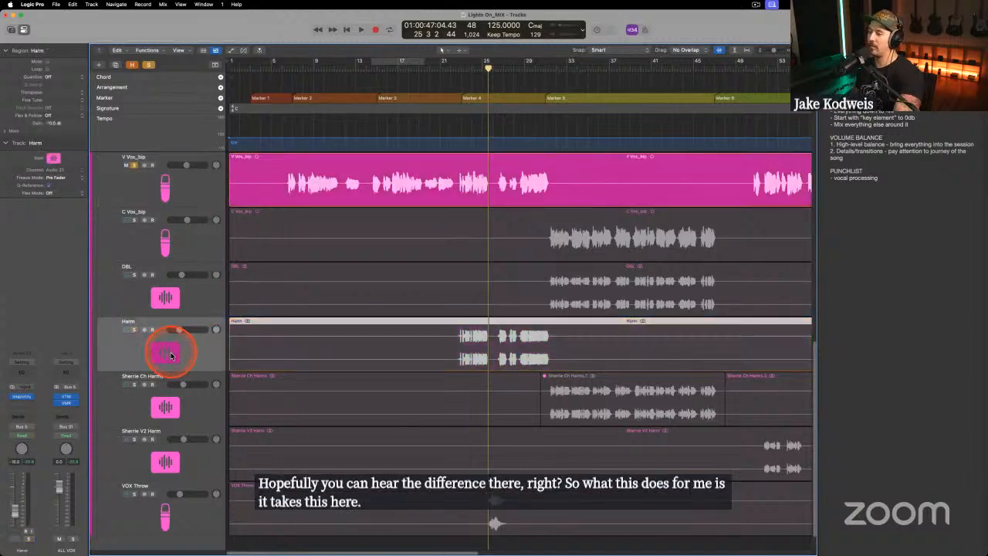
key(m)
Set a cycle range from bar 23 to about bar 31, play the two soloed vocals from its start, and stop.
drag(490, 67, 545, 62)
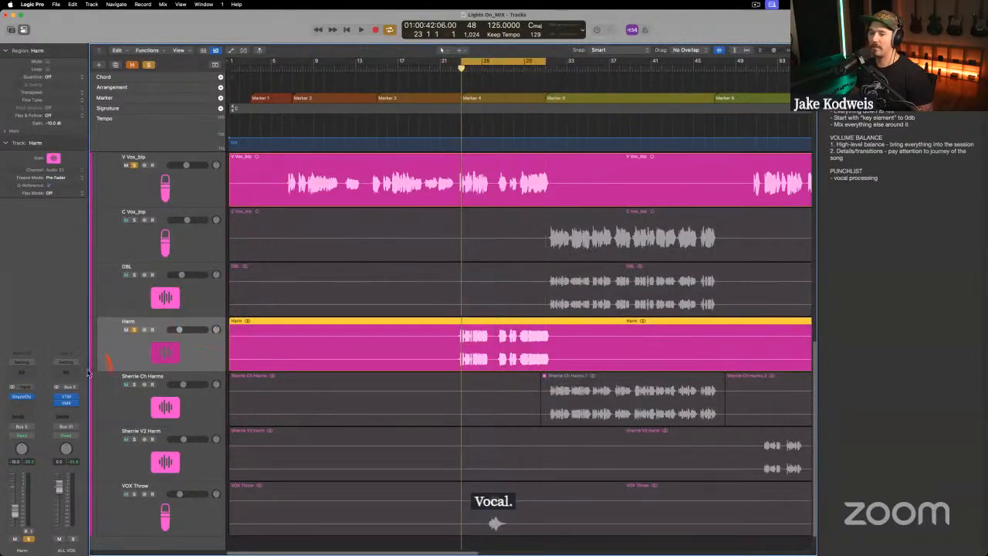
key(space)
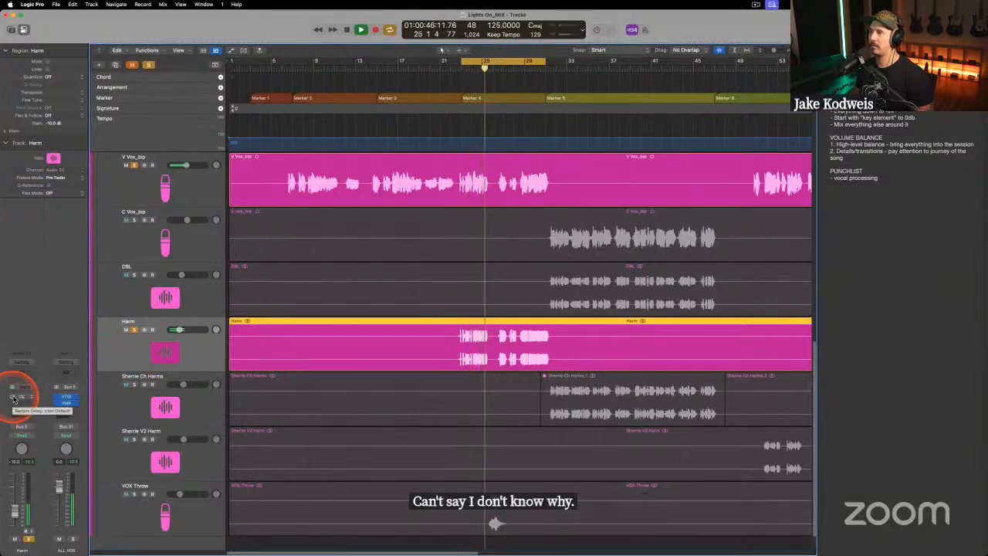
key(space)
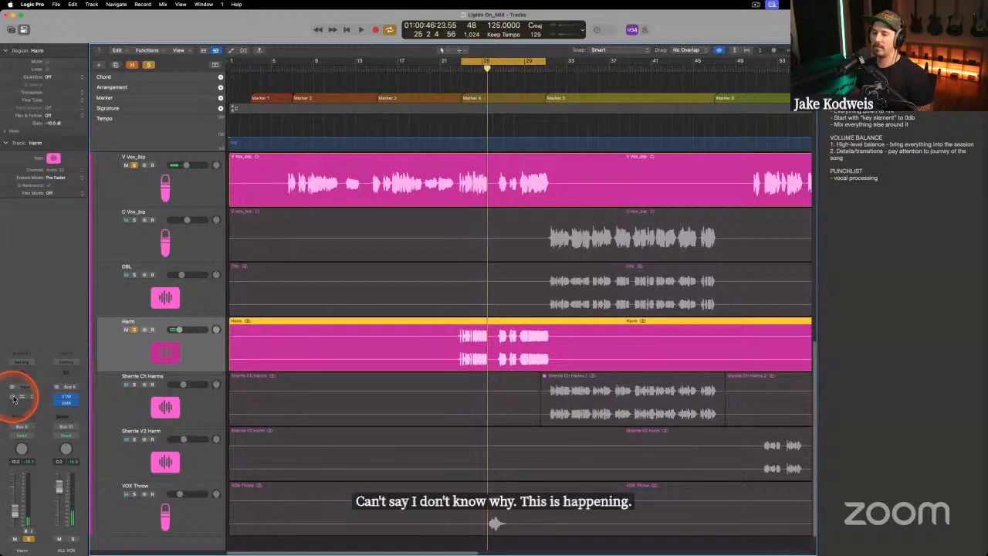
Replay the soloed V Vox_bip and Harm vocals from bar 23 with the Sample Delay switched on, and stop.
key(space)
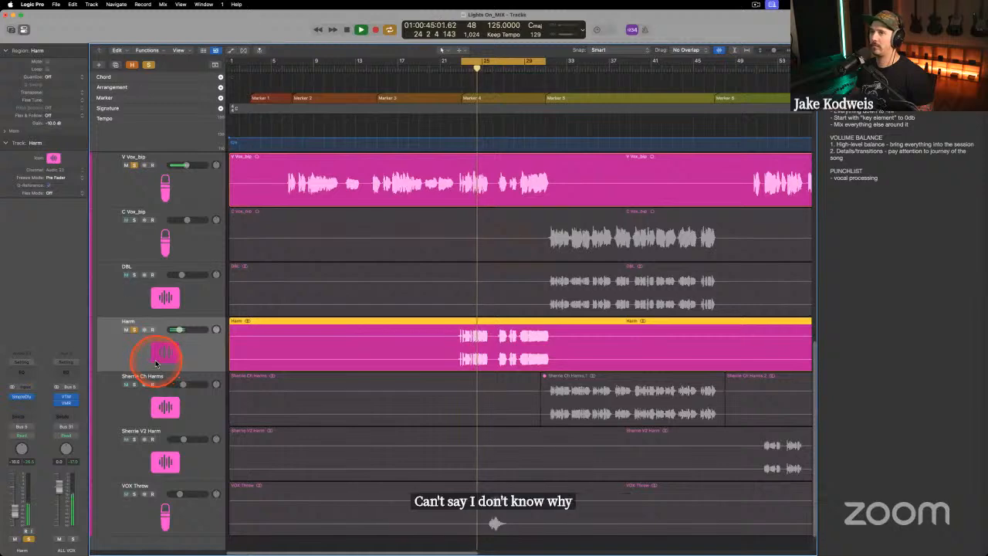
key(space)
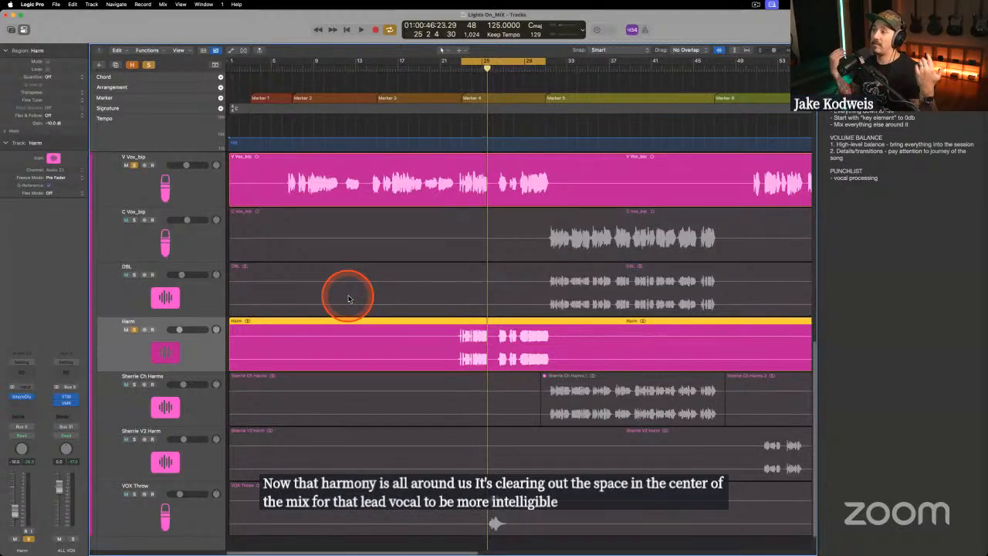
Clear the solos on Harm and V Vox_bip and switch off the cycle range.
click(134, 329)
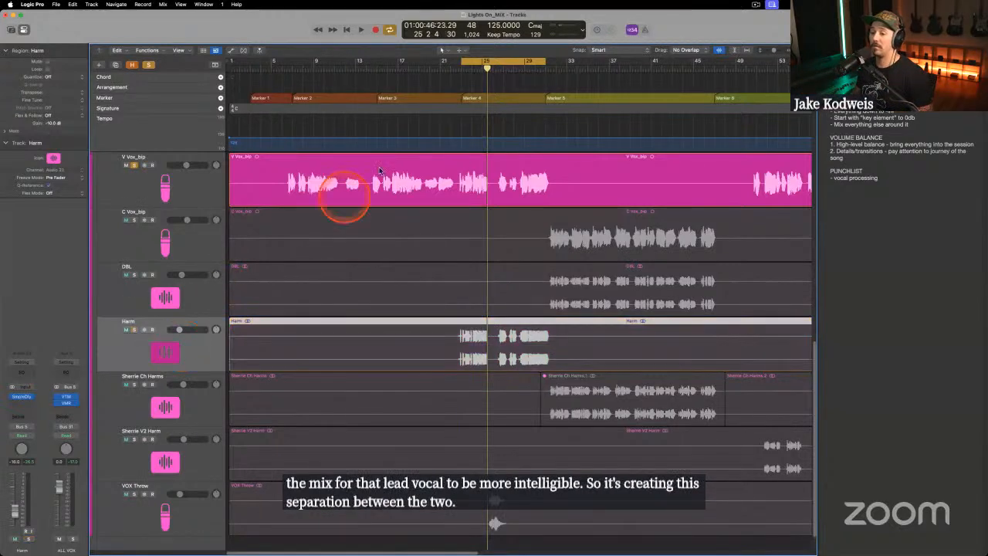
click(468, 62)
click(187, 184)
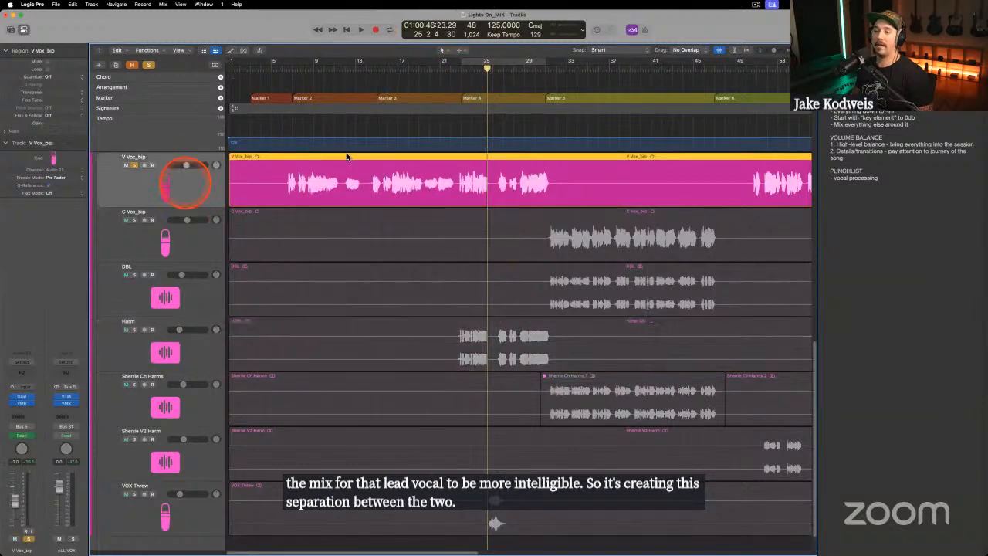
key(s)
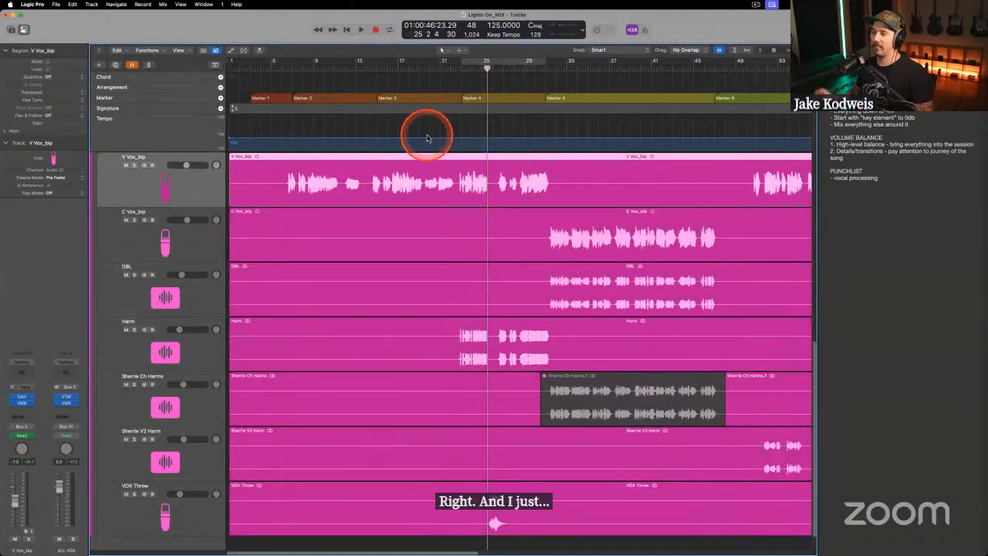
Play the full mix from about bar 22 and lower the Harm track's volume to about -17.4 dB.
click(453, 69)
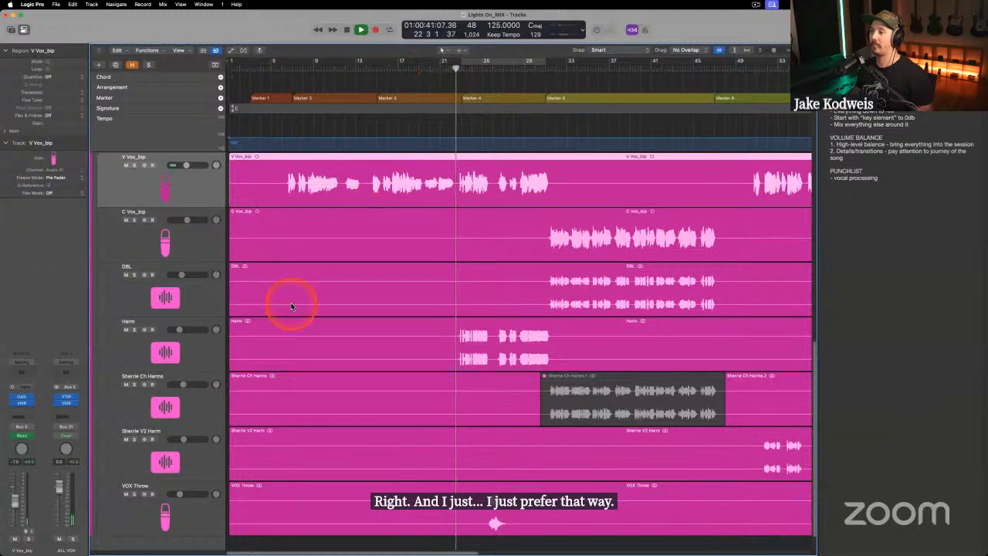
click(181, 330)
drag(179, 330, 176, 332)
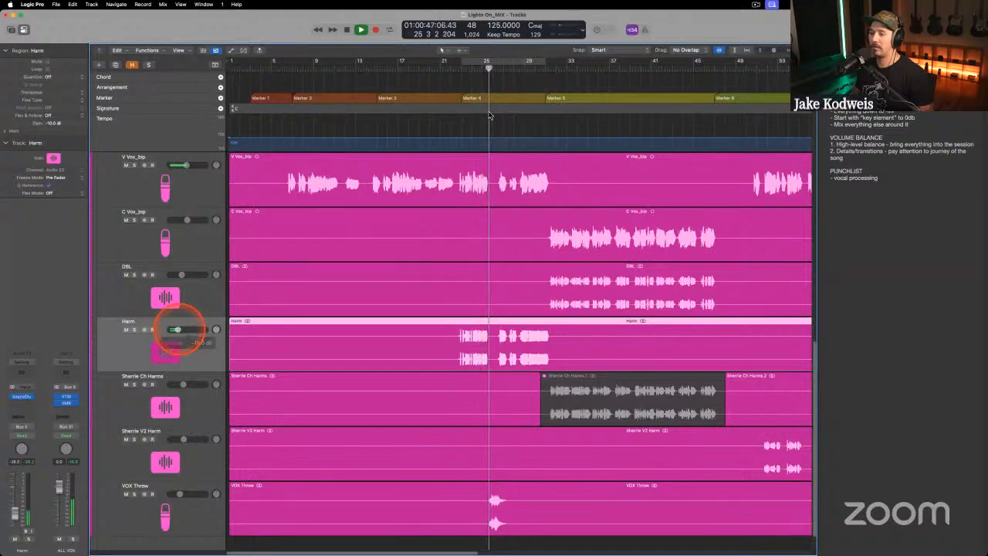
click(458, 69)
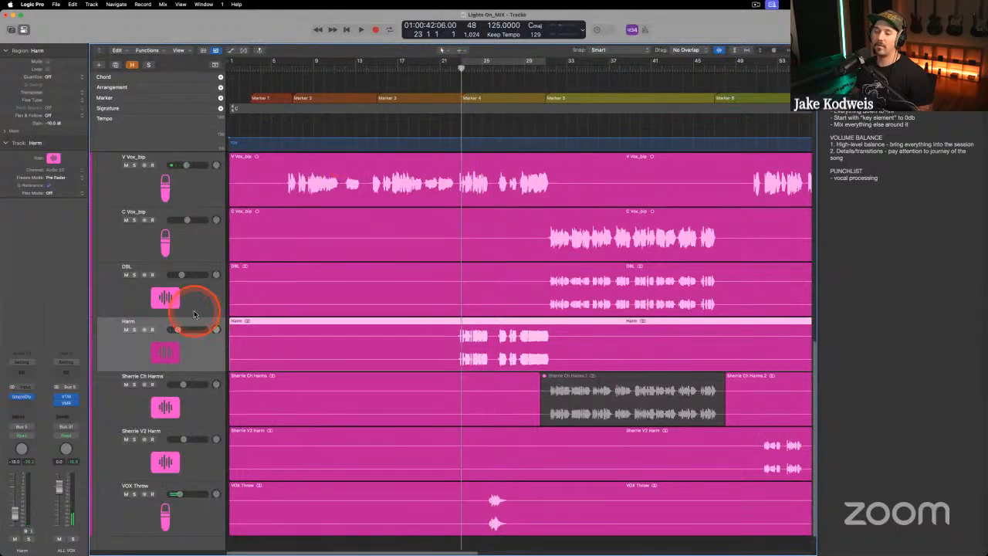
drag(178, 329, 180, 330)
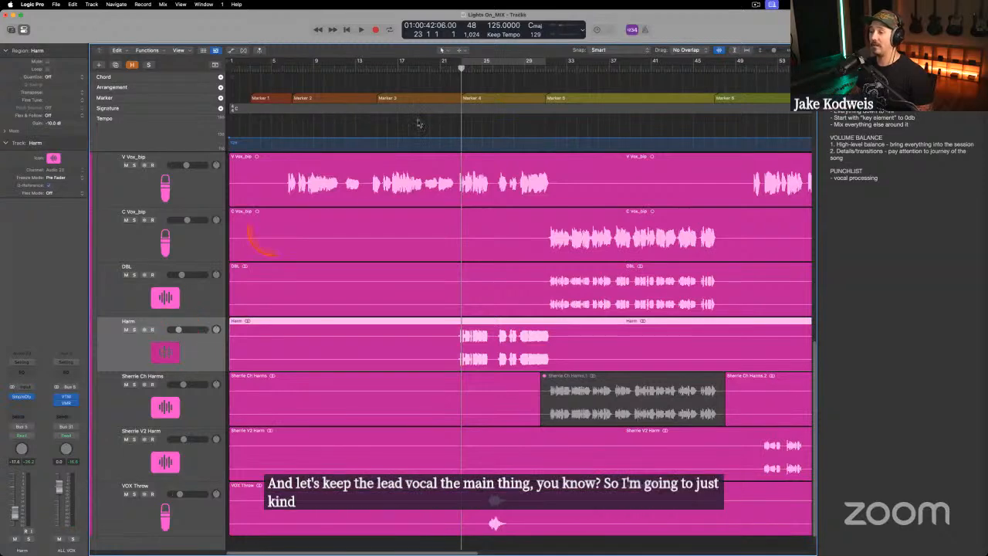
Replay the harmony passage from about bar 22 and trim the Harm track's volume down slightly further.
drag(458, 70, 449, 68)
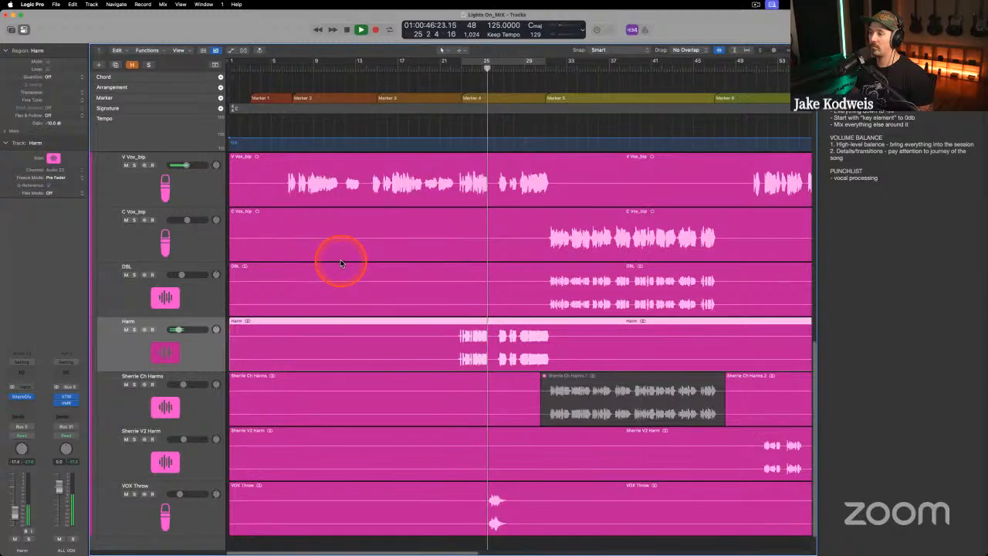
scroll(340, 263, right, 5)
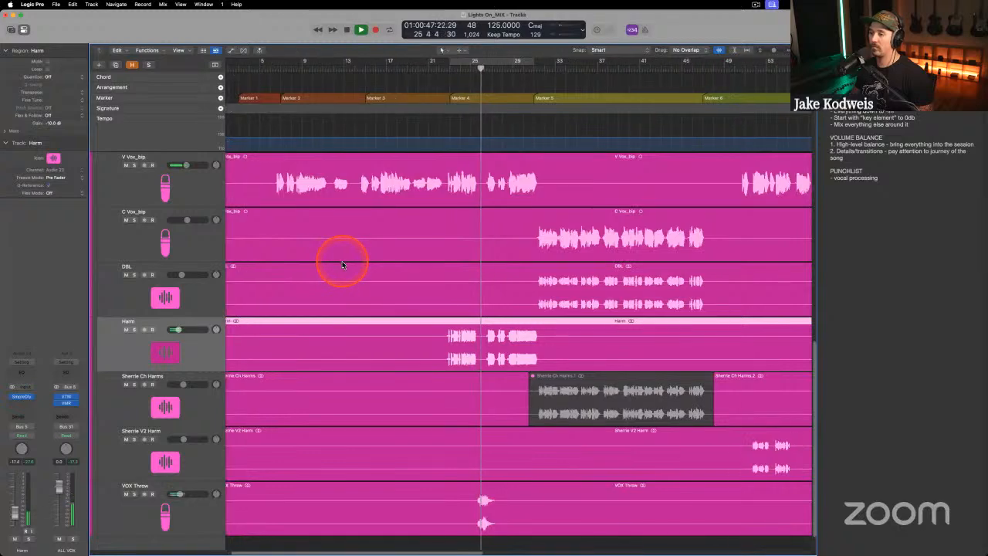
click(176, 330)
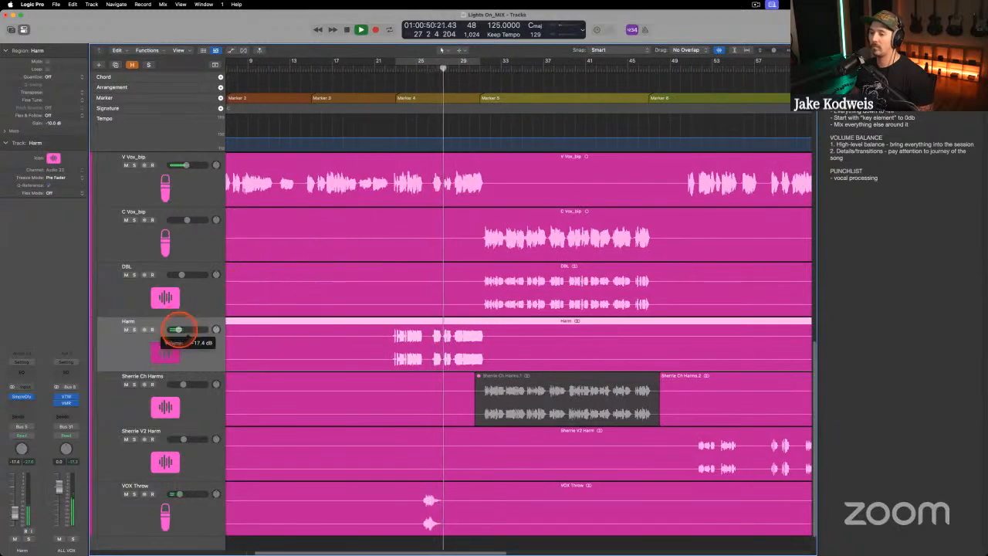
click(430, 340)
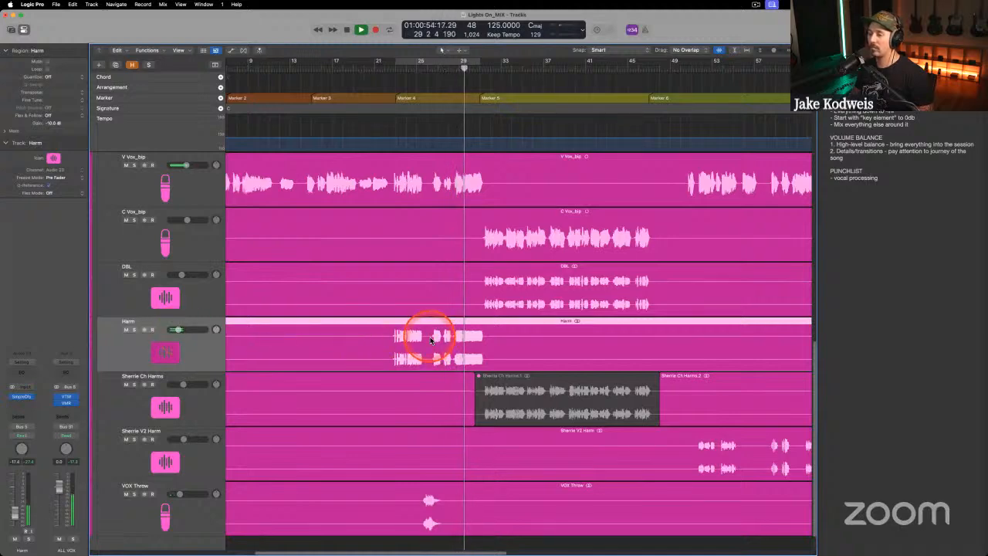
key(a)
key(a)
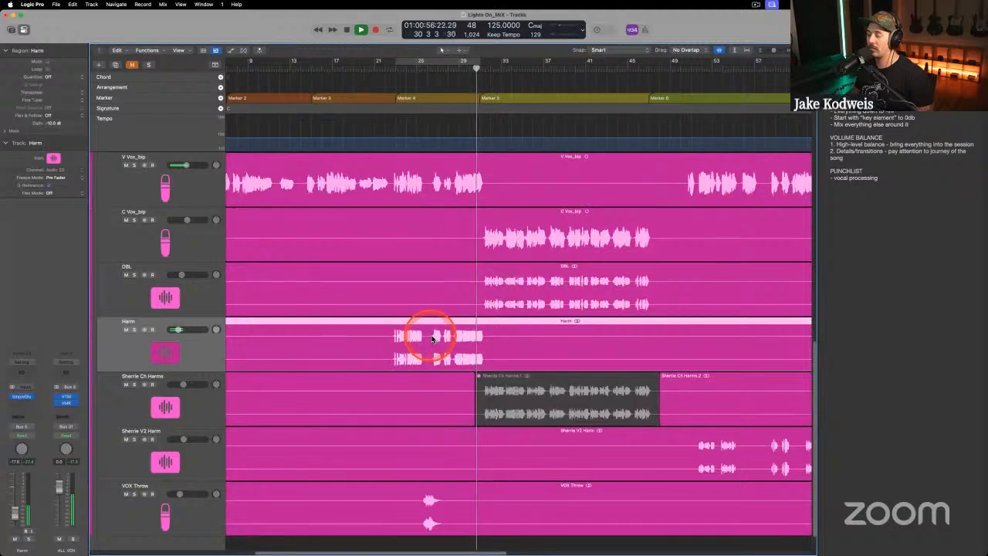
click(436, 183)
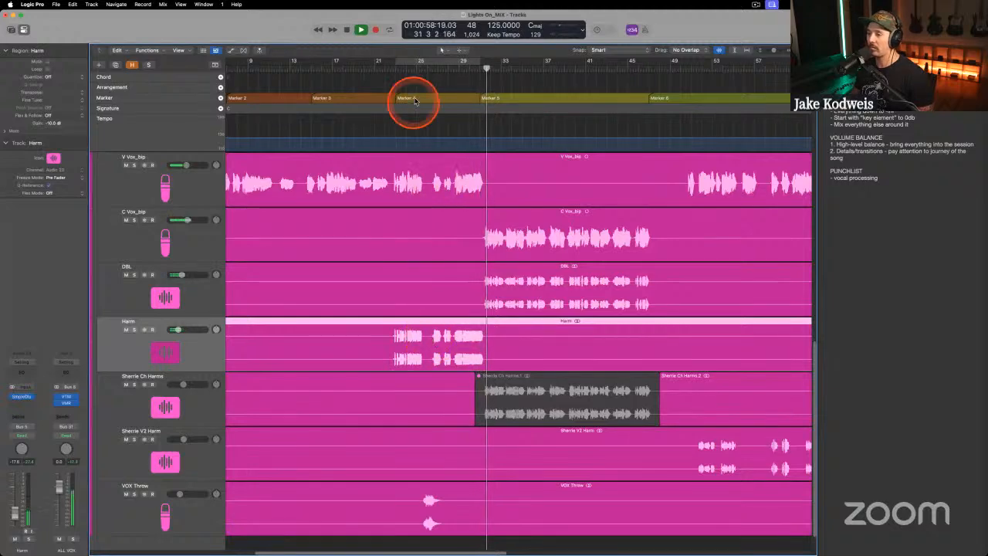
Split the Harm region at bar 26 and just past bar 31, and mute the section between the cuts.
click(389, 69)
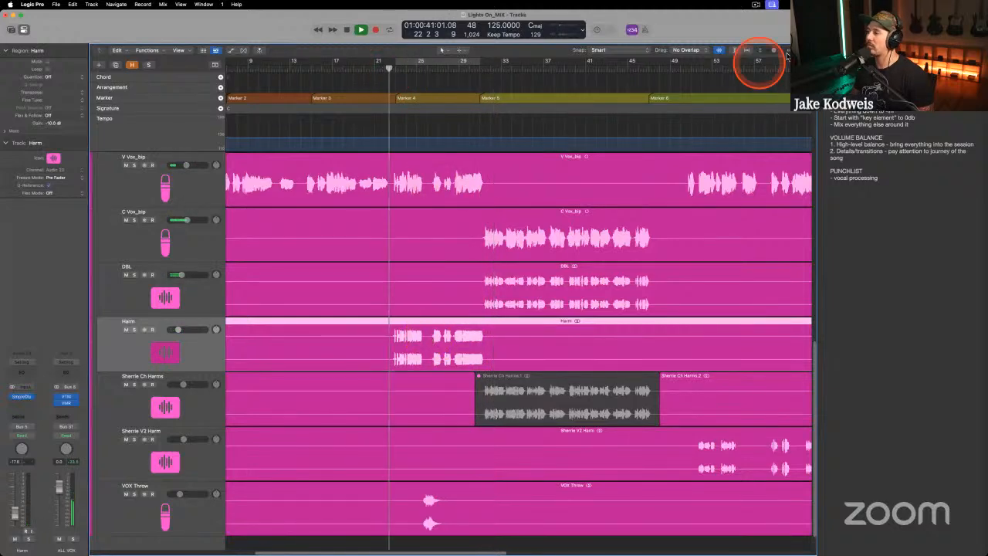
drag(798, 50, 777, 51)
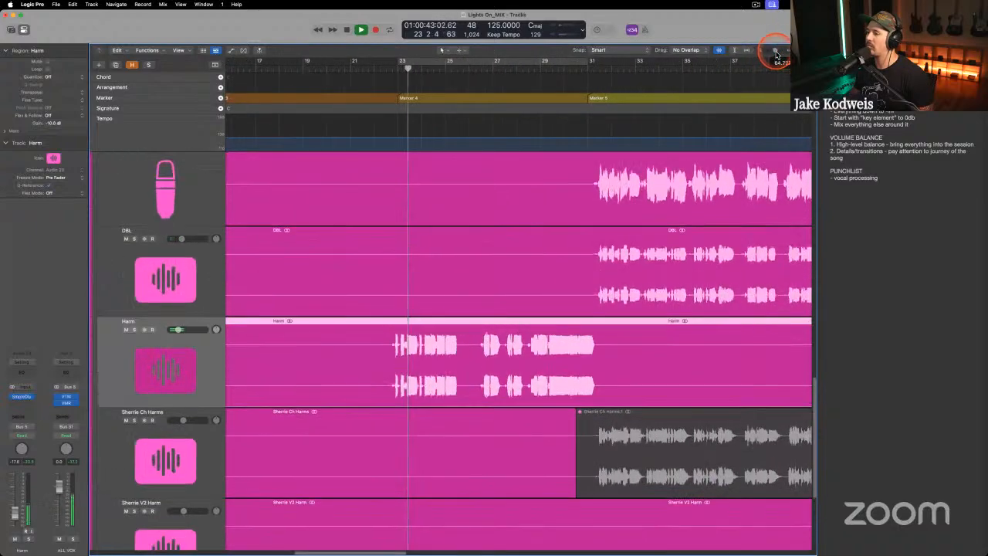
click(466, 353)
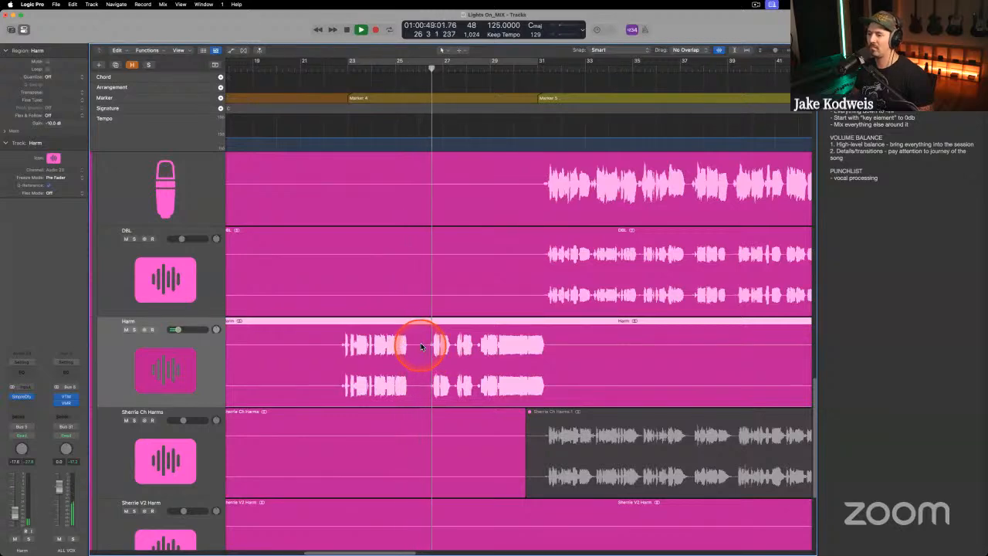
drag(421, 346, 475, 366)
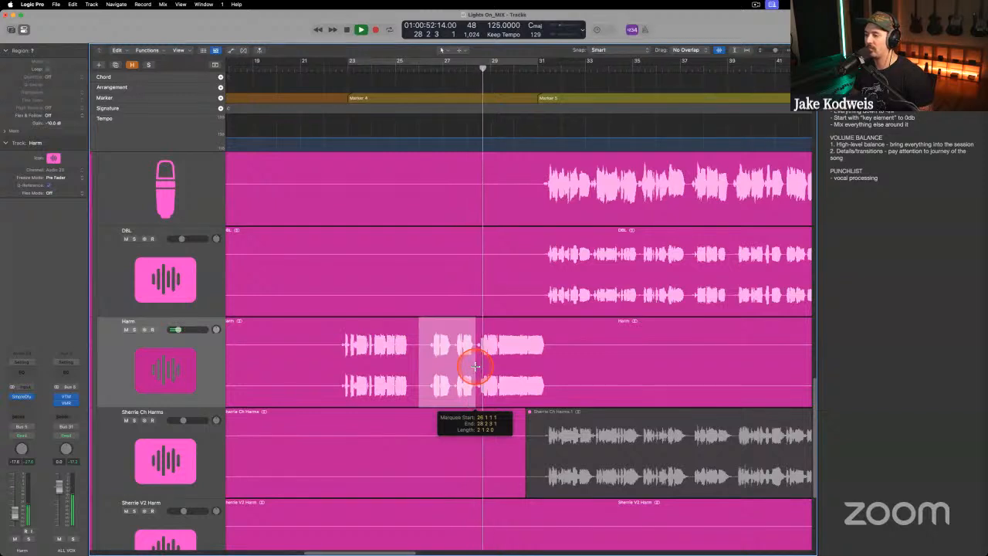
drag(474, 366, 548, 350)
click(488, 357)
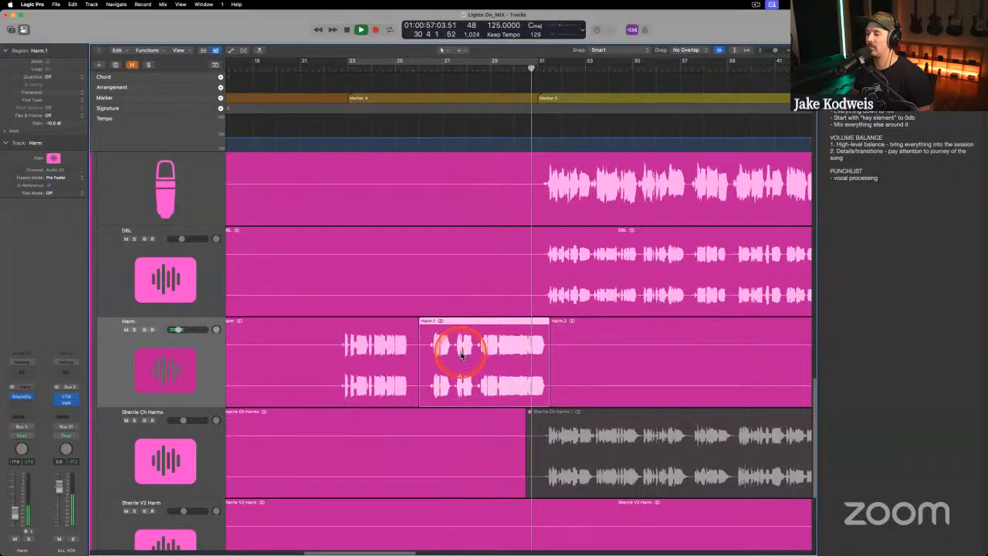
right_click(461, 348)
click(475, 357)
Play the transition into the chorus from bar 23 and set the DBL track's volume to about -13 dB.
click(423, 68)
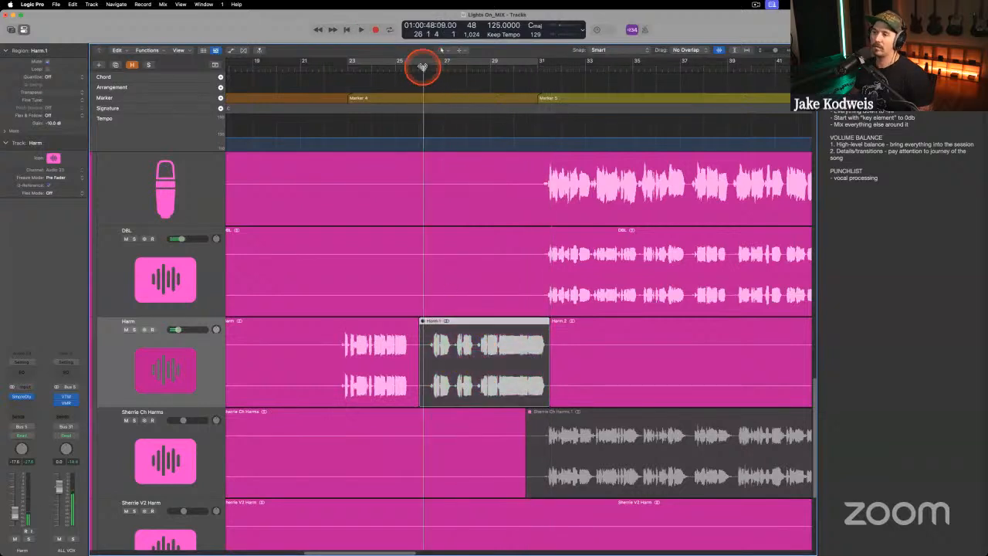
drag(388, 68, 365, 68)
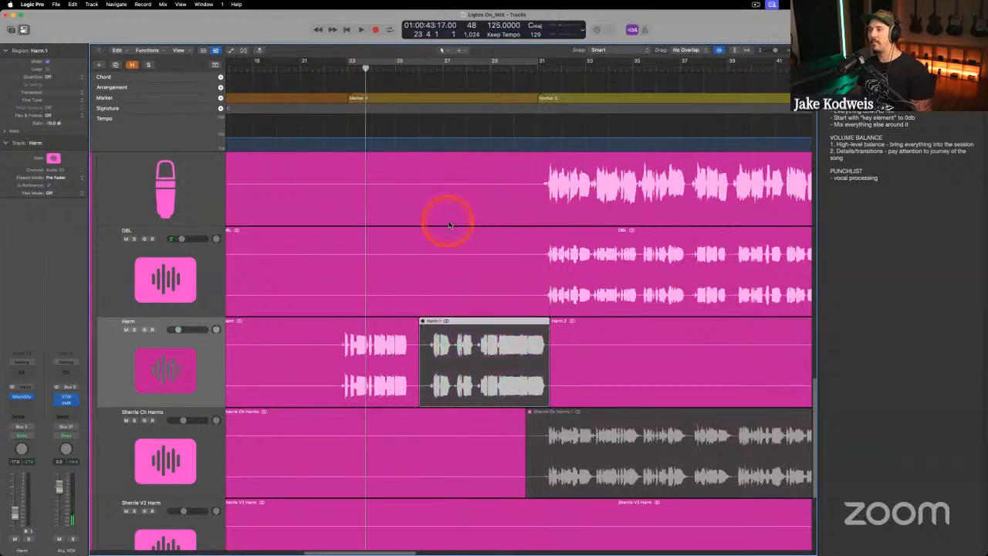
key(space)
click(162, 277)
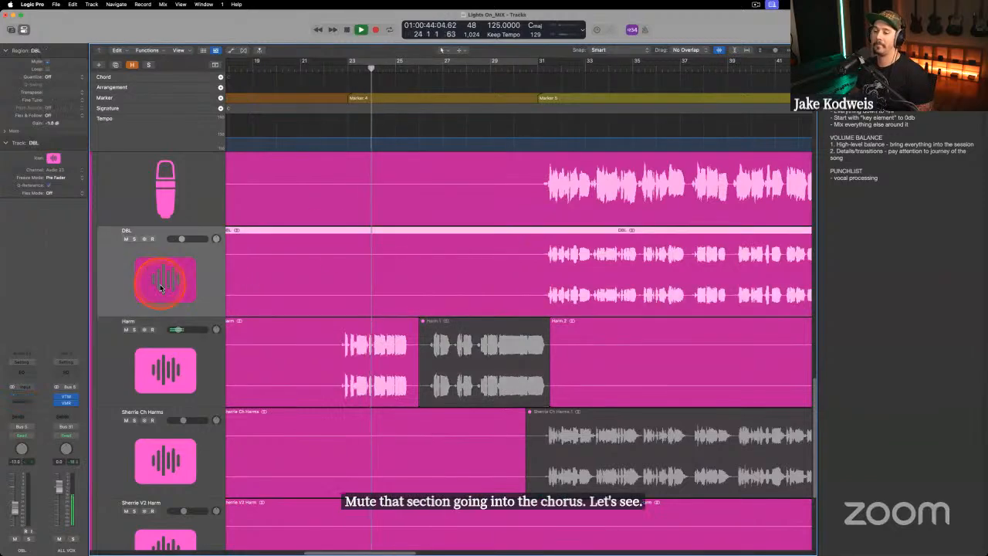
drag(182, 239, 182, 238)
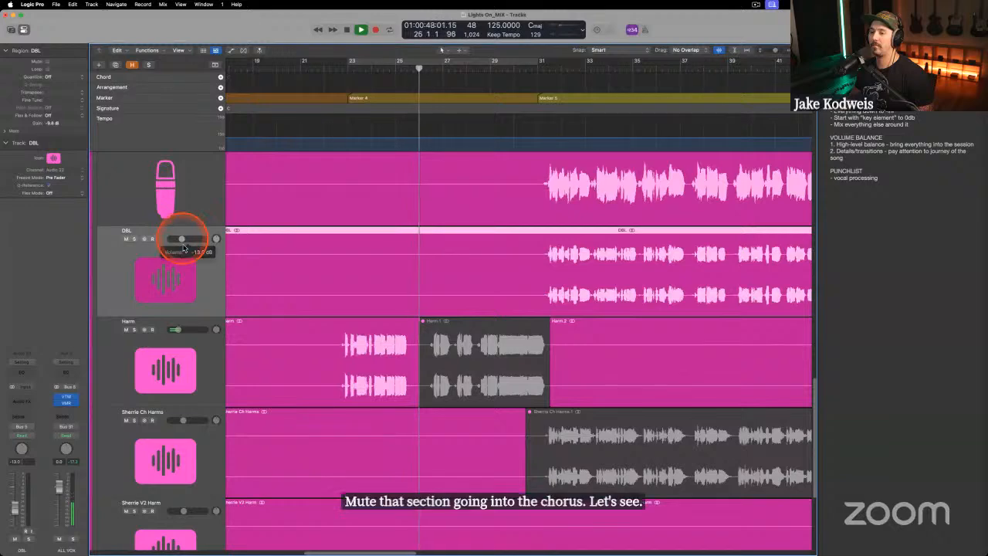
click(174, 360)
click(192, 259)
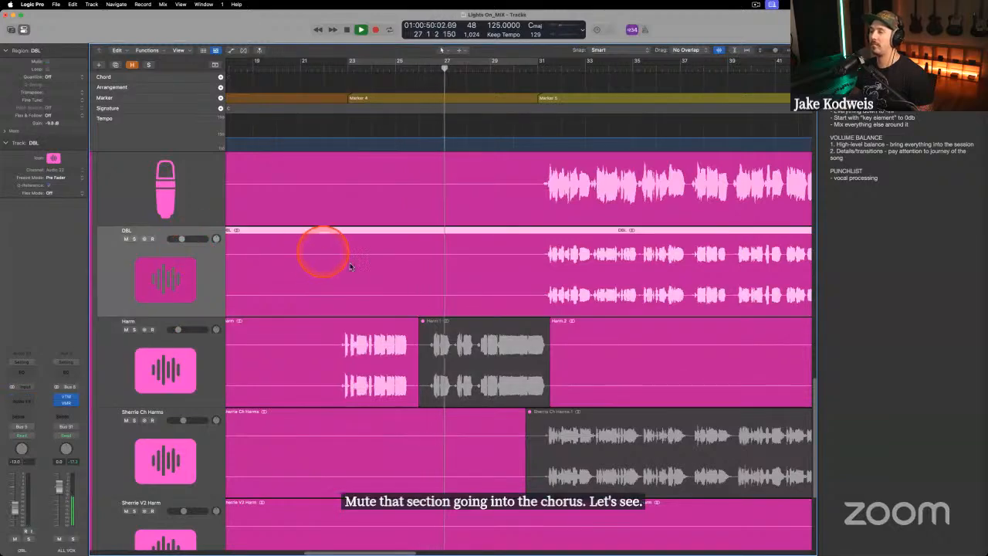
scroll(416, 247, left, 5)
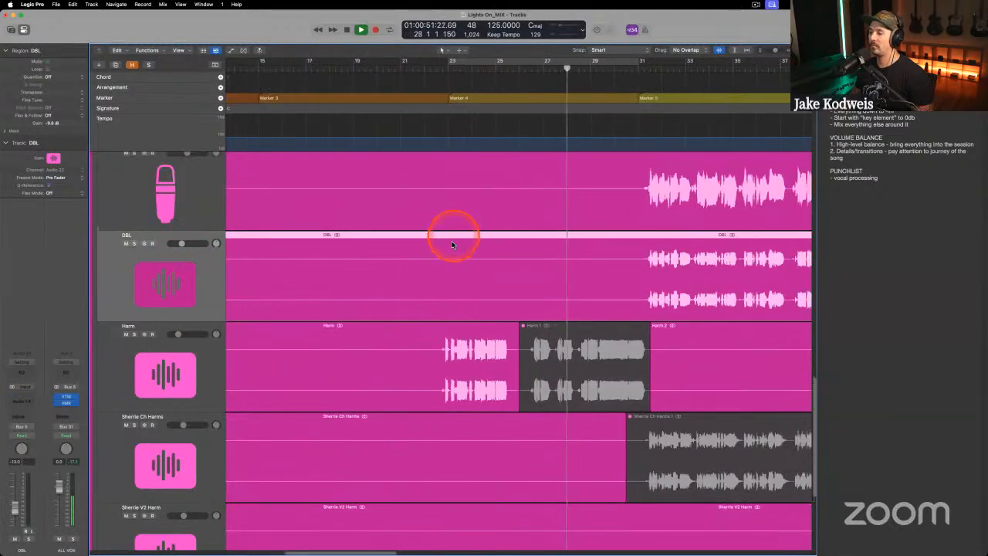
scroll(452, 240, up, 6)
scroll(452, 241, down, 3)
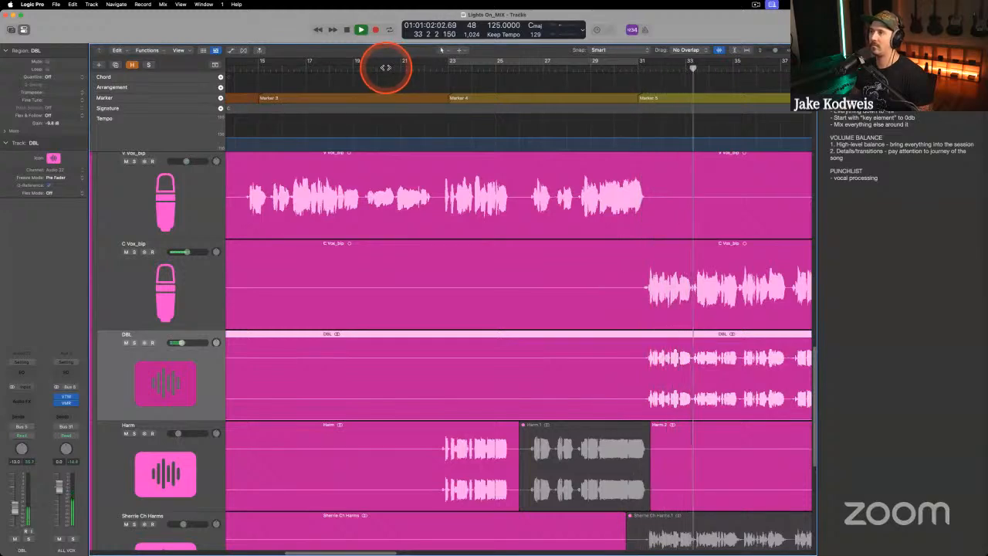
Play the mix from bar 20 into the chorus to judge the muted Harm section against the other vocals.
key(space)
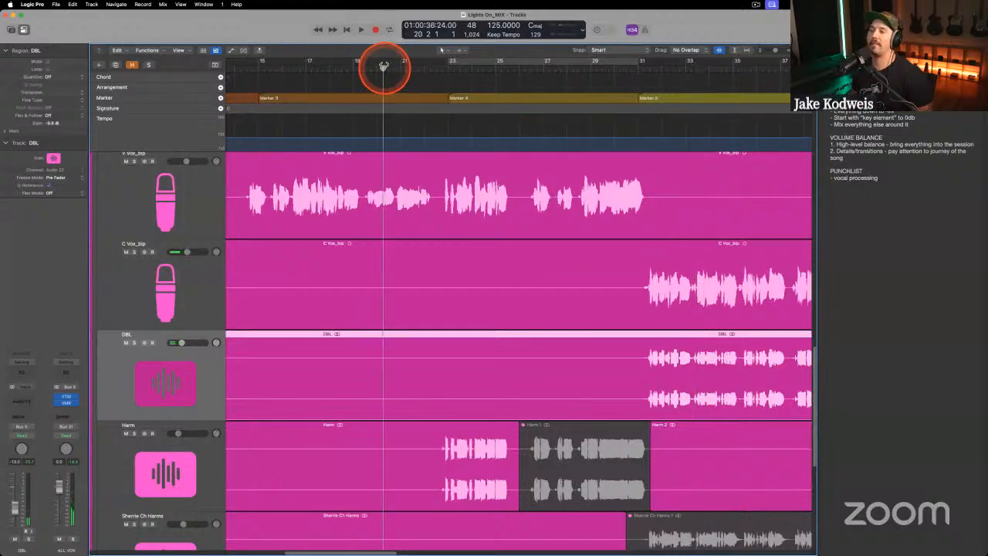
key(space)
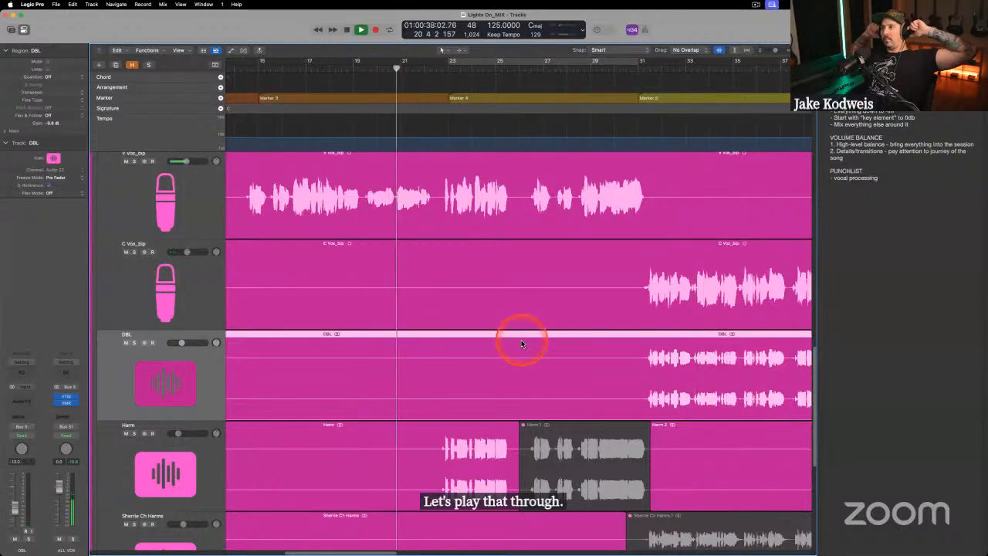
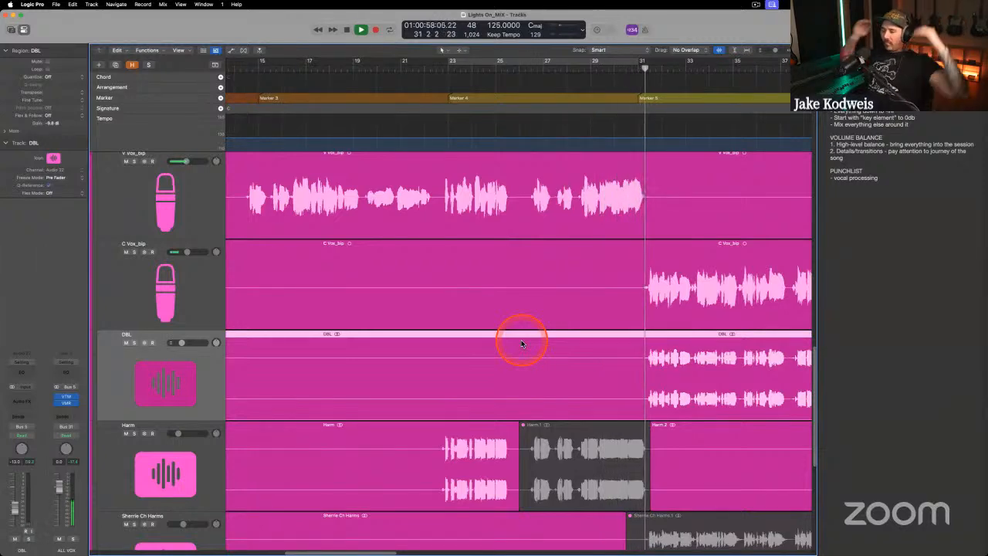
scroll(512, 331, right, 3)
scroll(512, 331, right, 2)
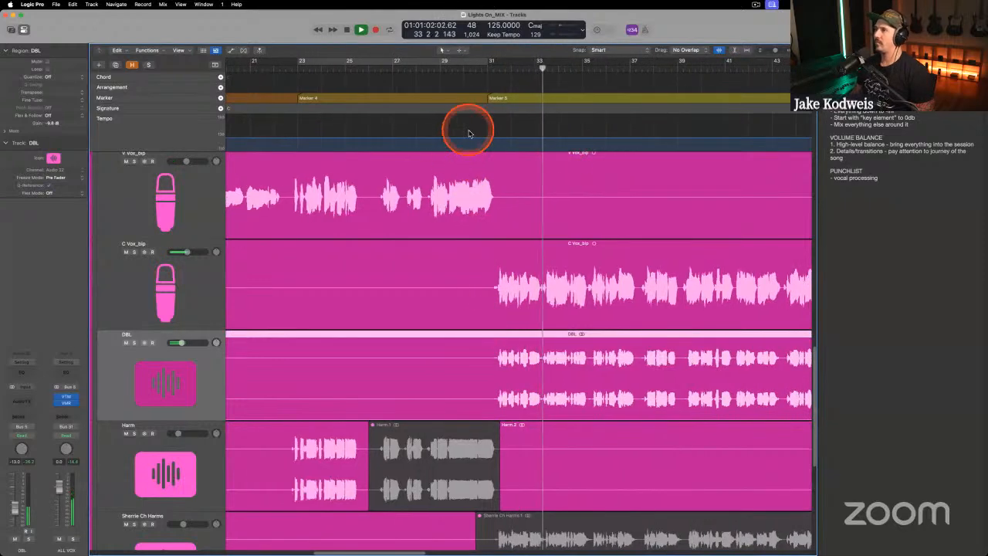
click(776, 51)
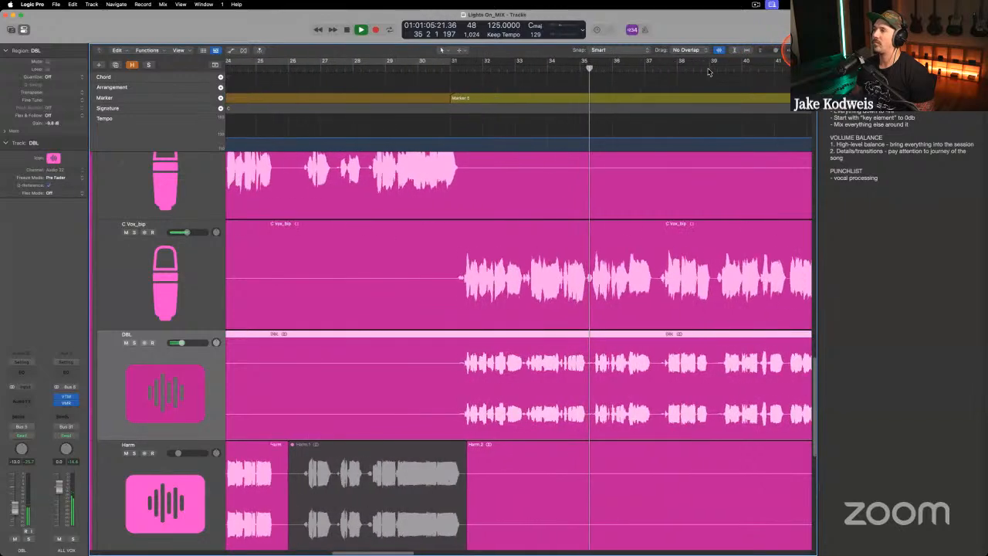
scroll(452, 216, down, 5)
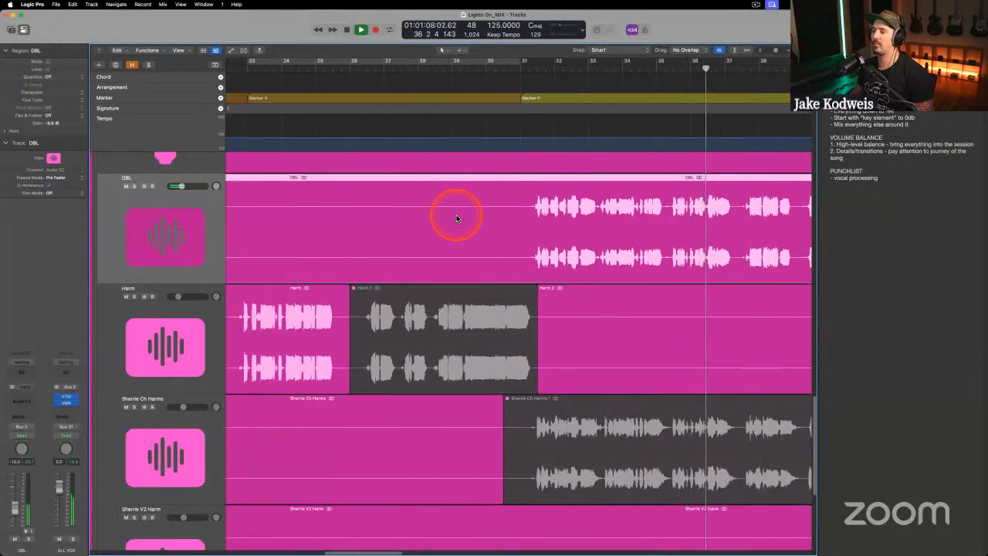
scroll(456, 218, left, 3)
Select all three regions on the Harm track and place the playhead at about bar 28.
click(169, 323)
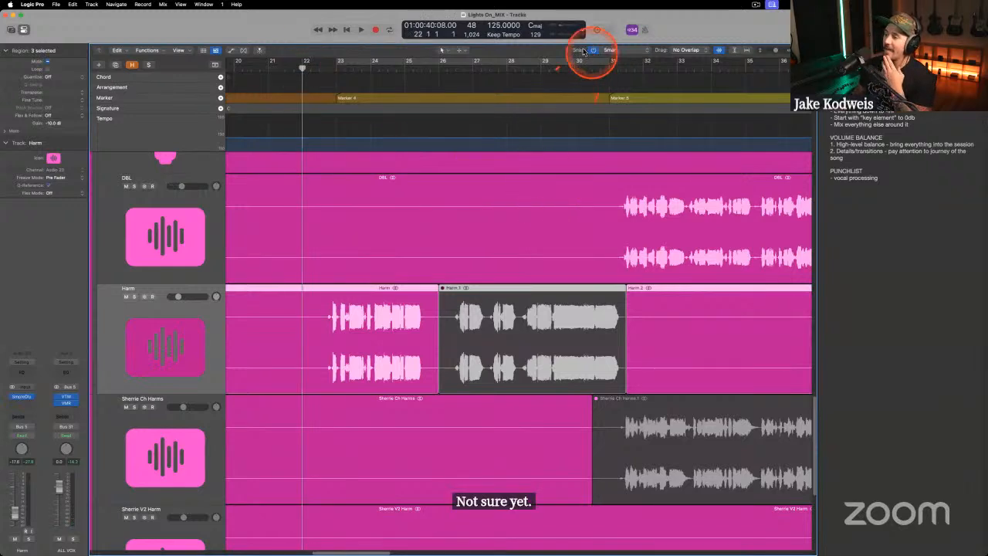
drag(563, 67, 520, 67)
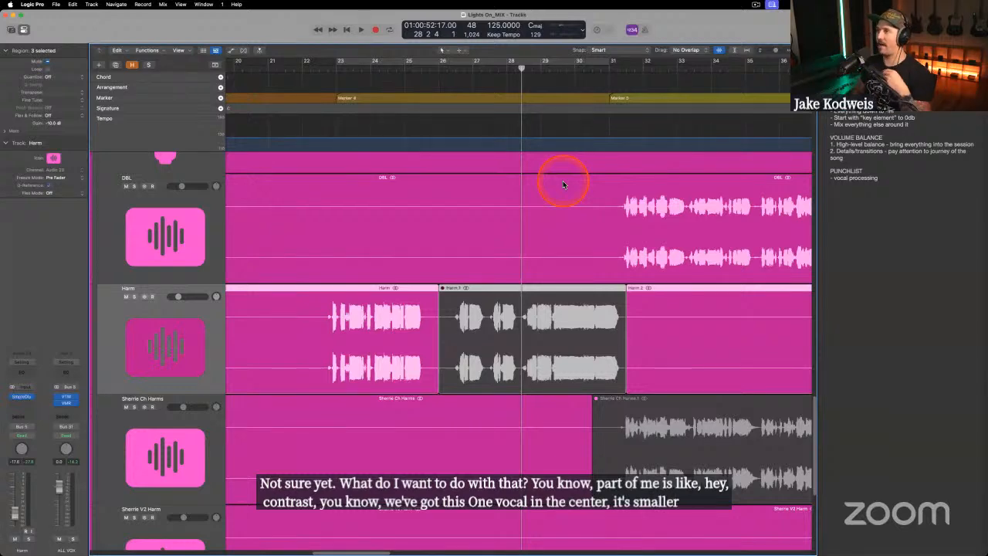
Play the mix from about bar 28 into the chorus to judge the contrast left by the muted Harm section.
key(space)
scroll(435, 239, up, 2)
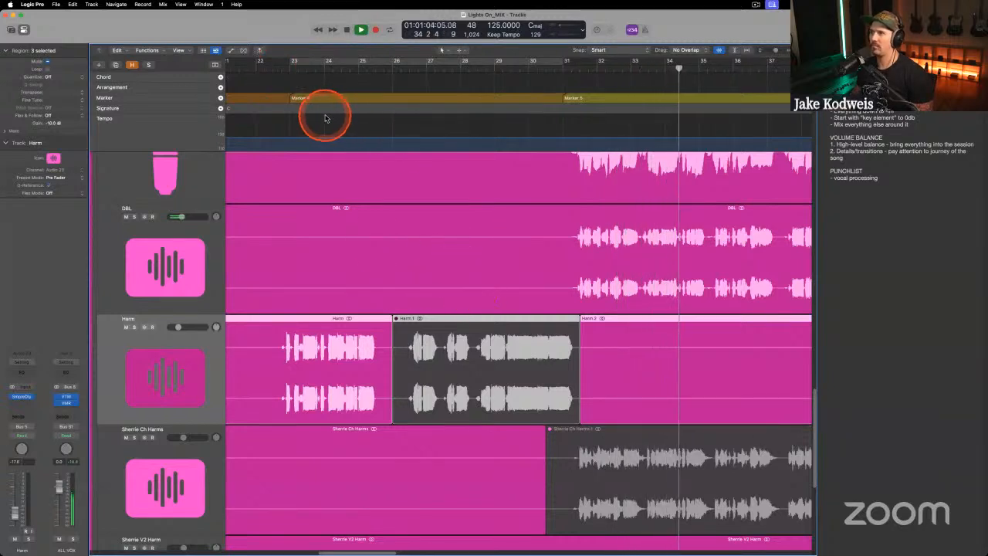
key(space)
Play from bar 22 and shorten the muted Harm section to end just past bar 28, letting the last pre-chorus phrase sound.
click(265, 69)
click(390, 190)
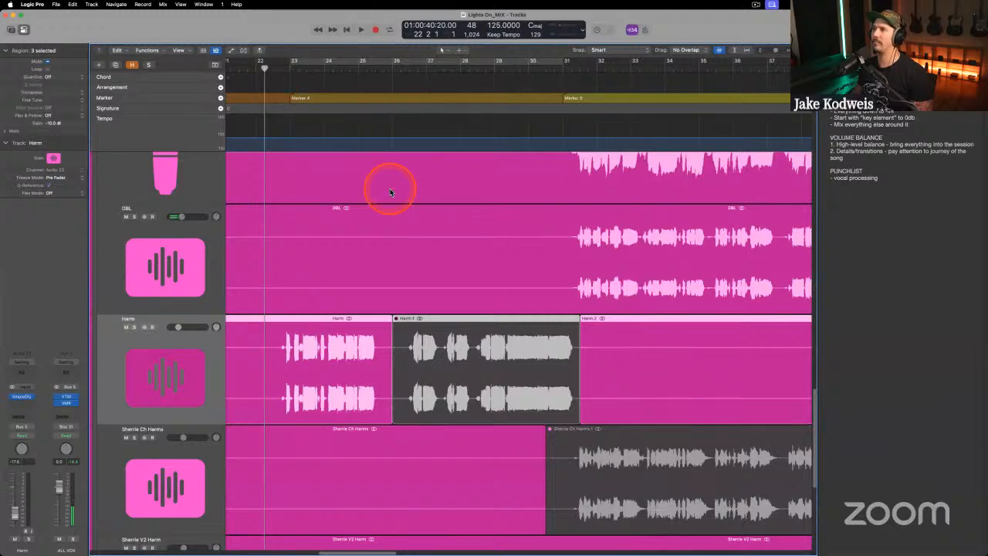
key(space)
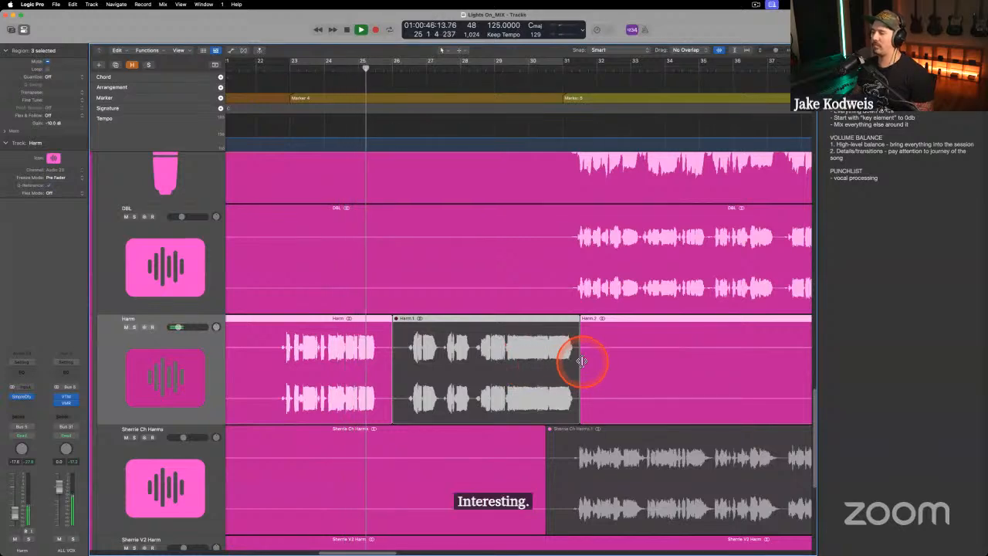
drag(580, 363, 473, 364)
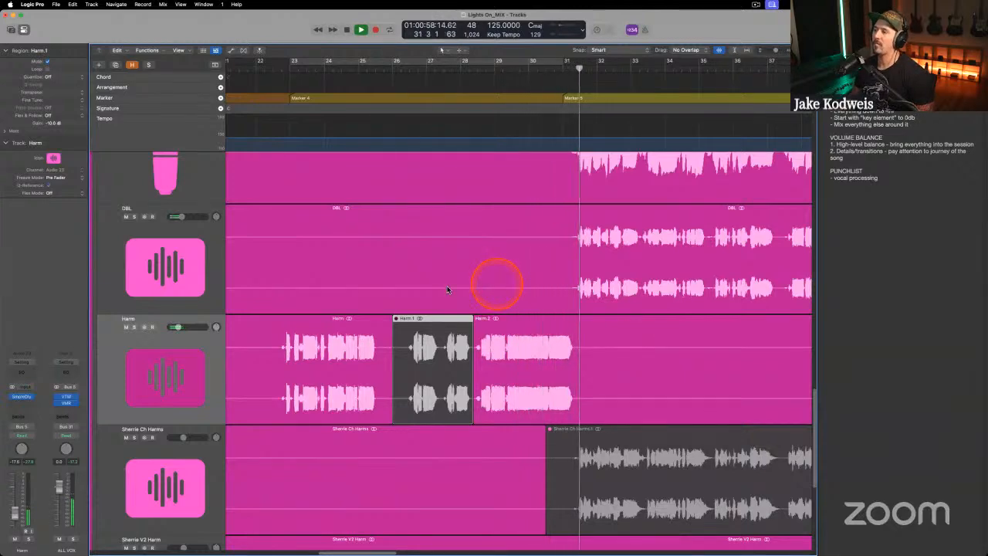
scroll(446, 291, right, 1)
scroll(446, 291, right, 4)
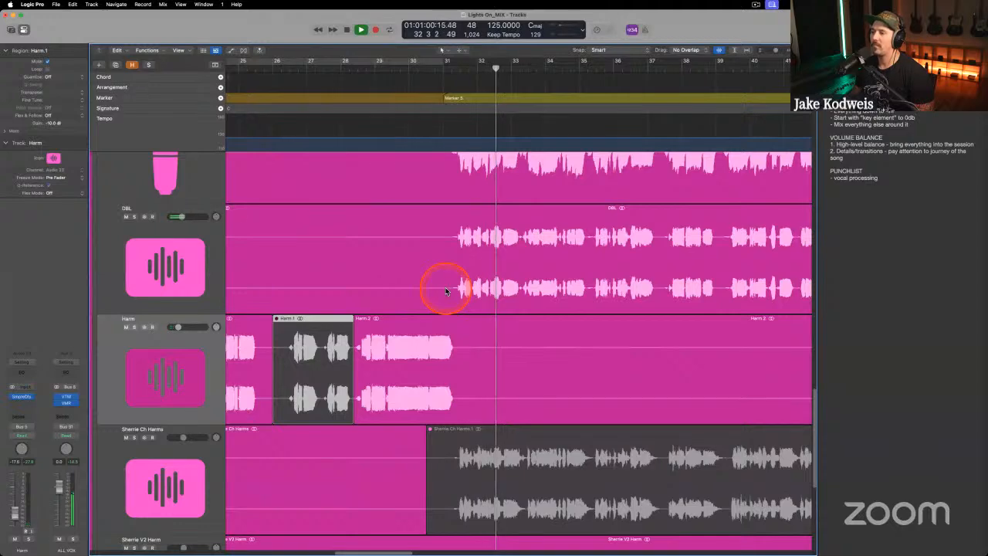
scroll(446, 291, right, 1)
key(space)
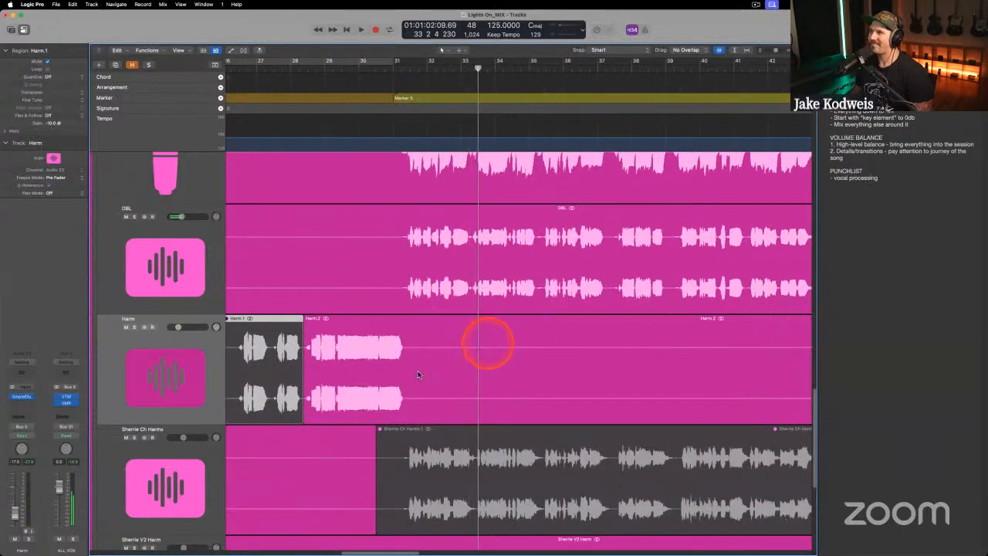
scroll(475, 377, left, 1)
scroll(517, 361, left, 4)
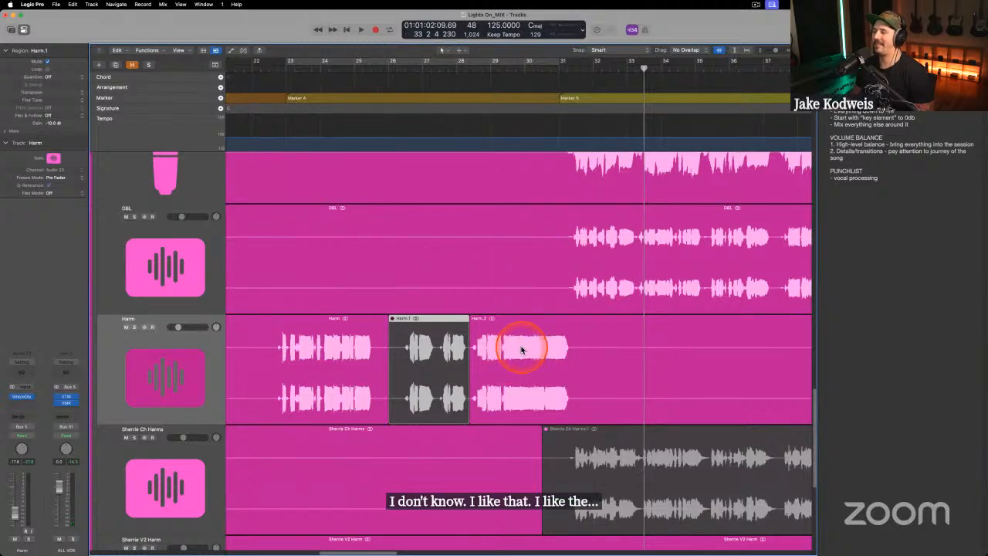
click(518, 354)
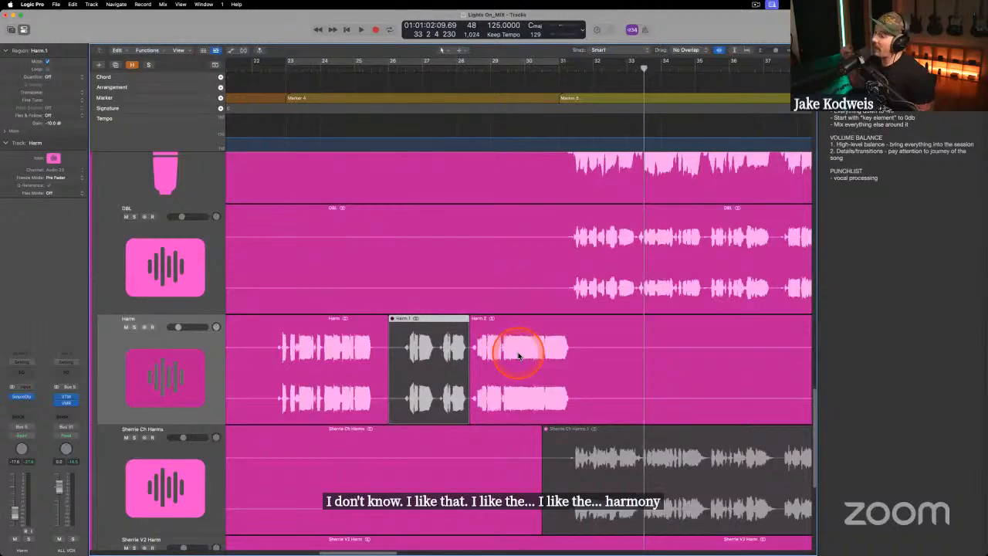
click(418, 339)
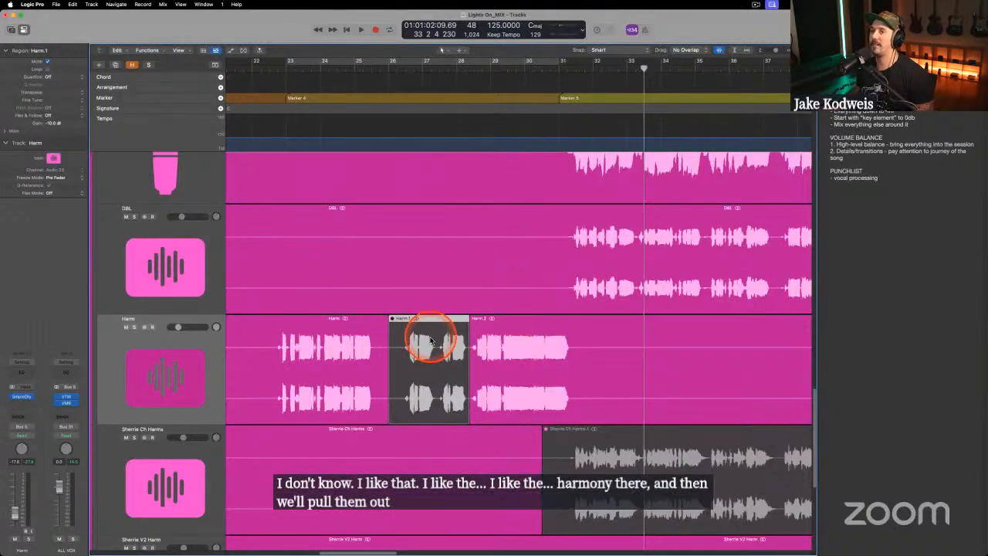
scroll(431, 328, left, 1)
scroll(386, 255, right, 5)
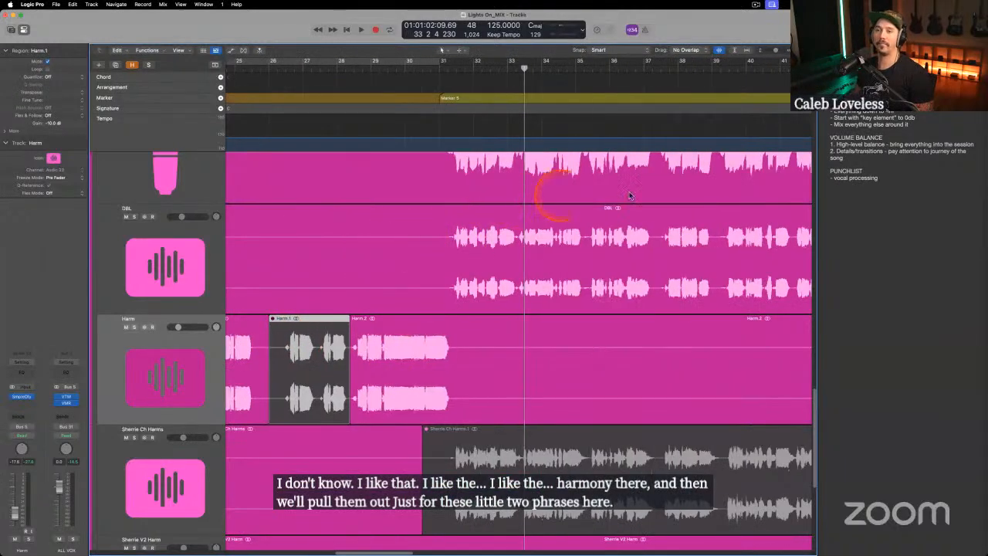
click(862, 171)
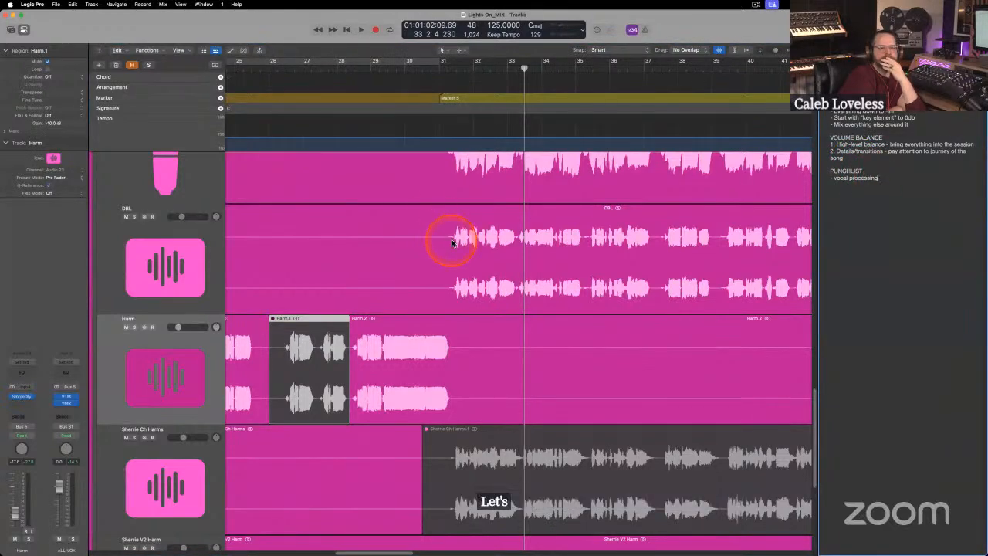
Copy the VMR plug-in from the V Vox_bip channel to the C Vox_bip channel, below its Gain plug-in.
scroll(438, 269, up, 3)
click(118, 254)
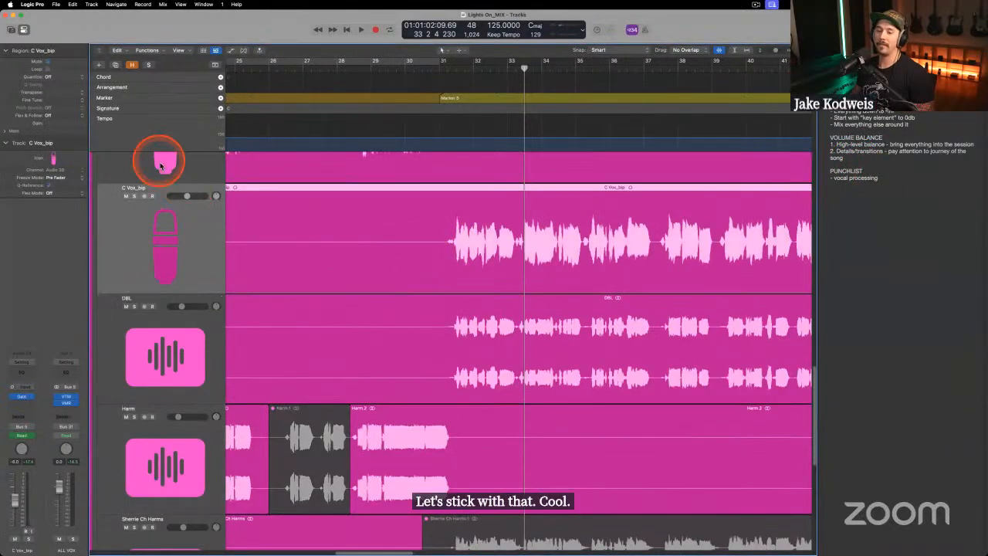
click(162, 165)
click(145, 321)
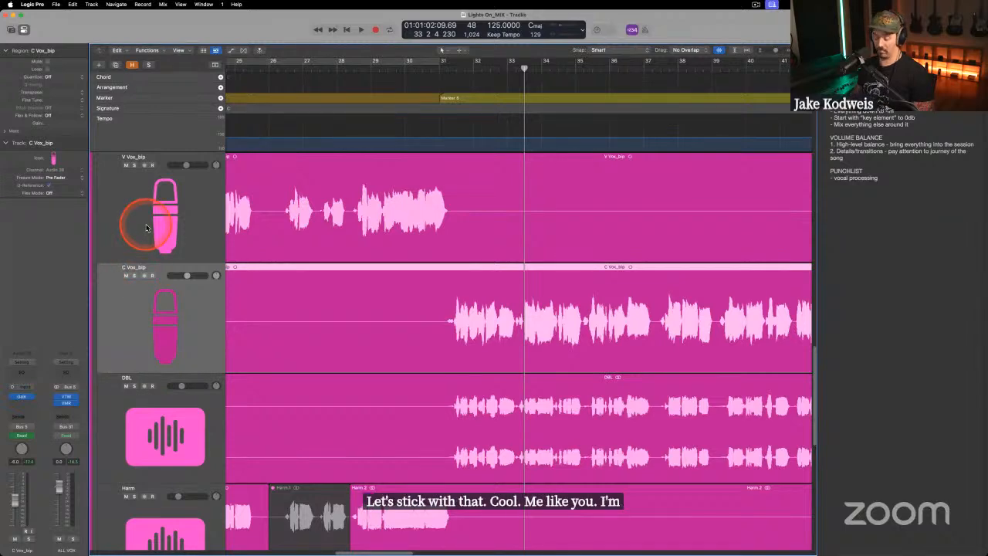
key(x)
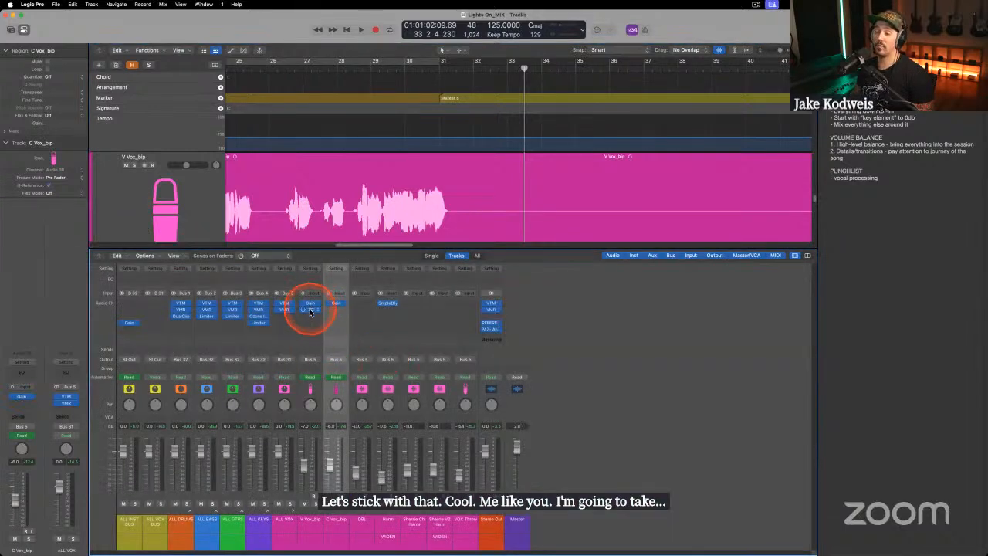
drag(311, 311, 344, 297)
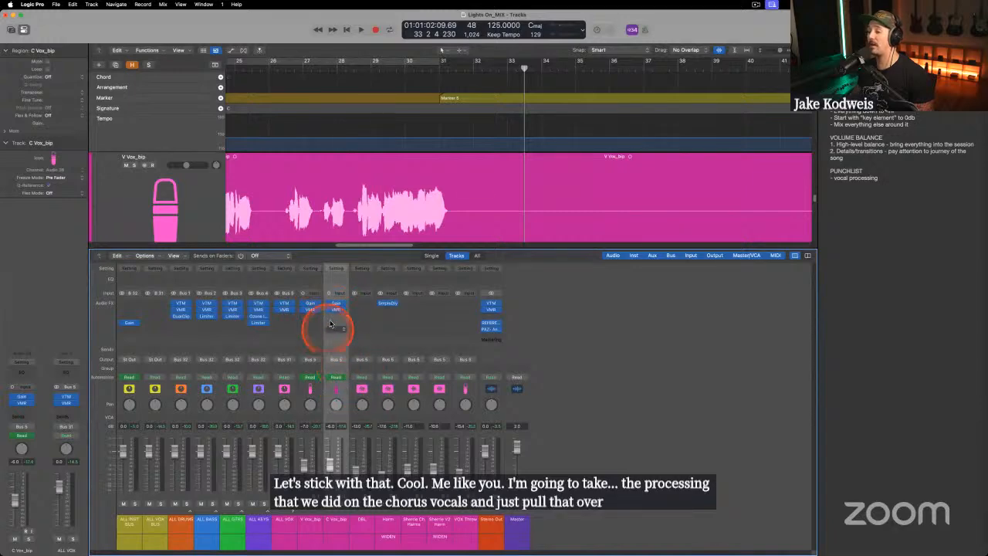
key(x)
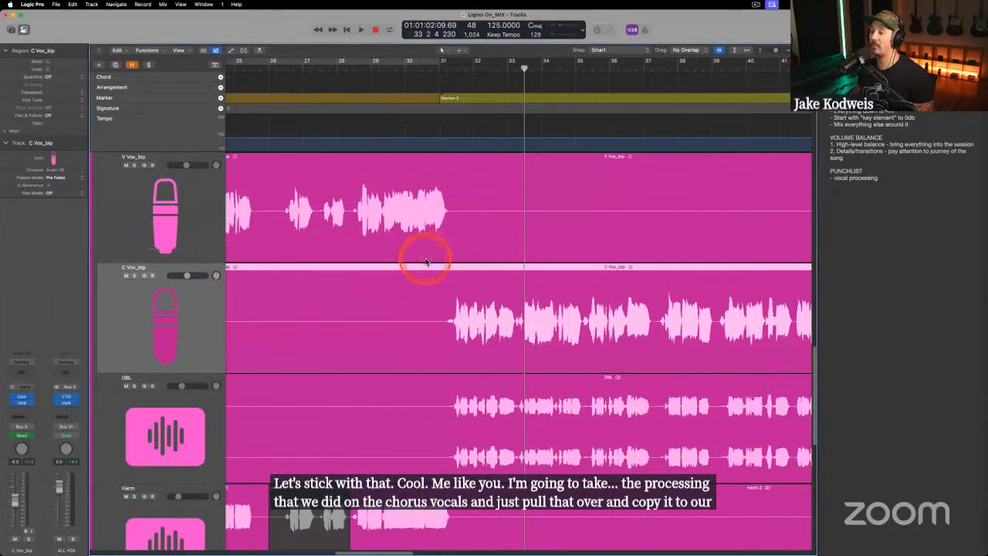
Play the transition from about bar 29 into the chorus to compare the V Vox_bip and C Vox_bip lead vocals.
click(408, 71)
key(space)
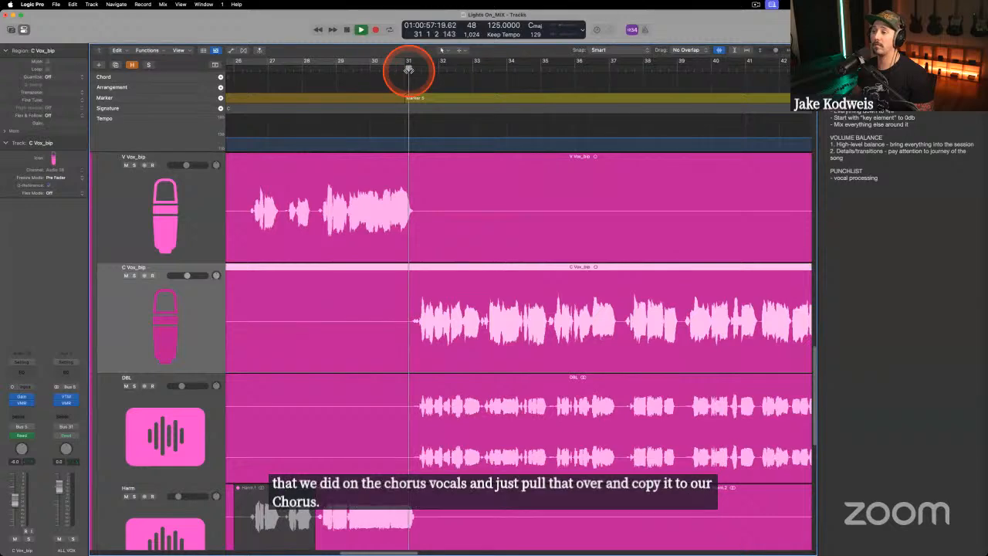
click(337, 69)
click(173, 181)
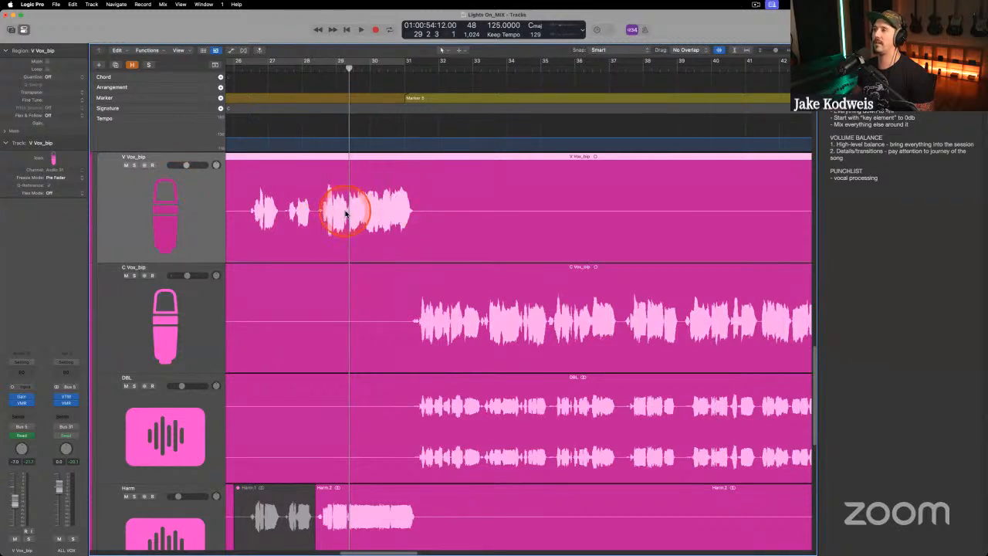
click(476, 286)
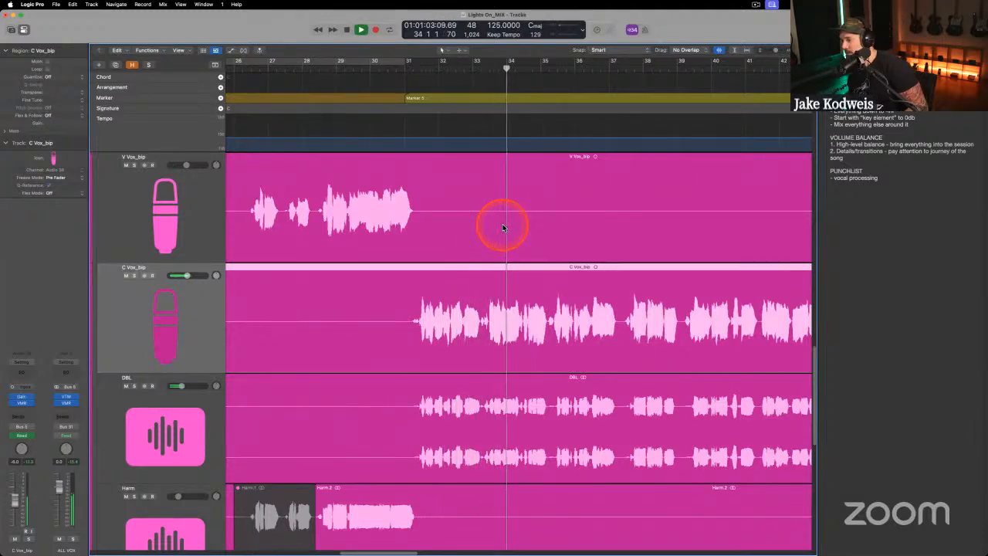
Solo the DBL track during the chorus to check its stereo split, and return to the full mix.
click(194, 409)
key(s)
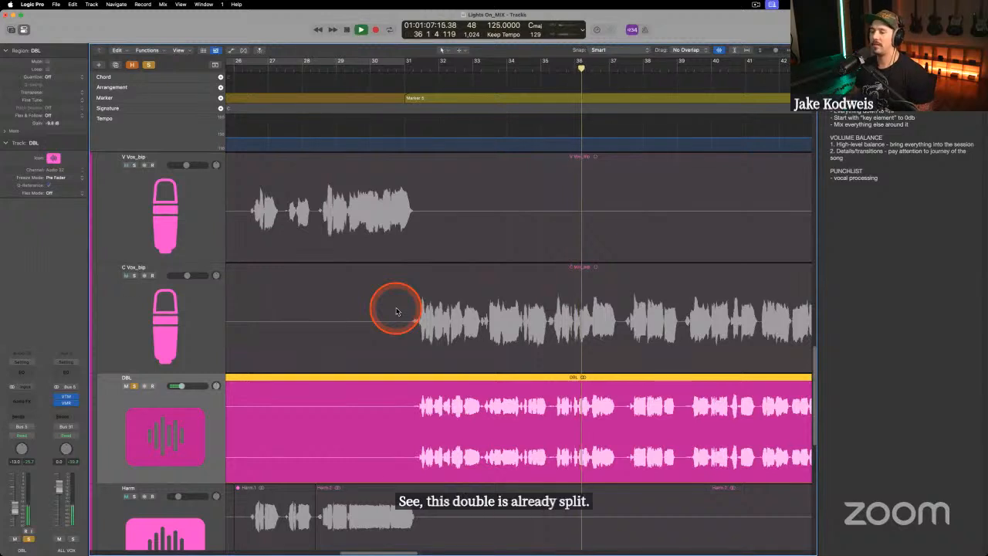
scroll(419, 384, right, 3)
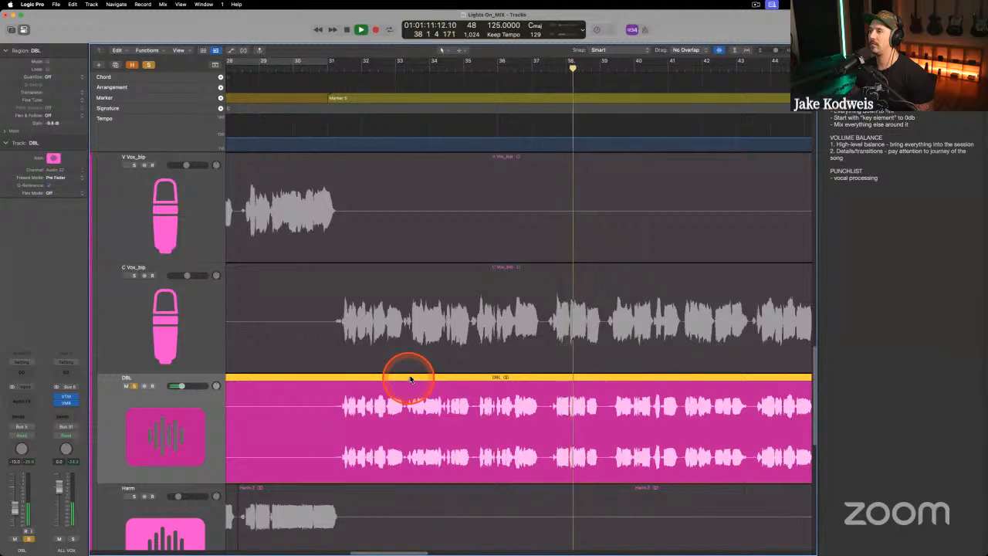
key(super+a)
Play the rest of the chorus past bar 47 into the next verse, following the lead, double and harmony tracks.
scroll(409, 380, right, 4)
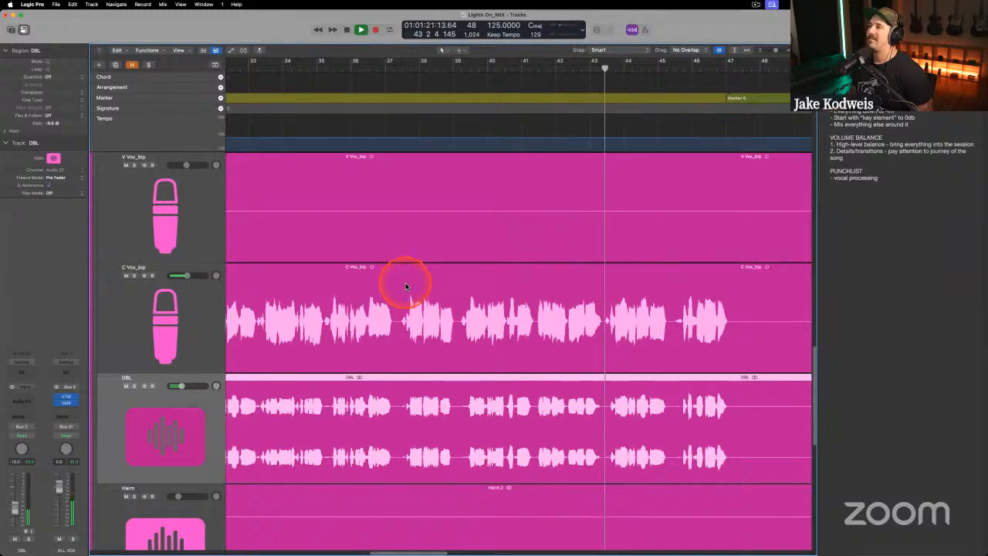
scroll(405, 298, right, 3)
scroll(404, 298, right, 3)
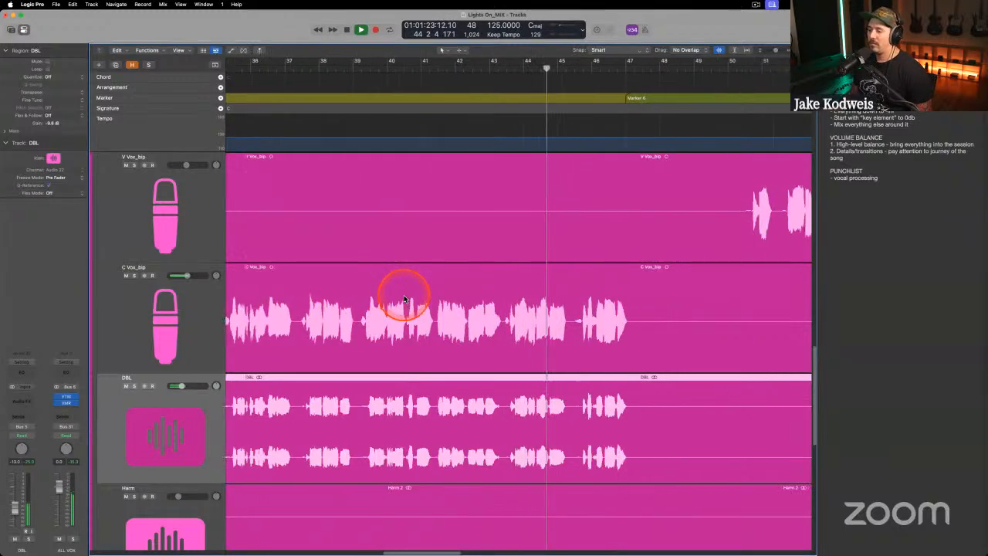
scroll(404, 298, down, 5)
scroll(404, 298, down, 1)
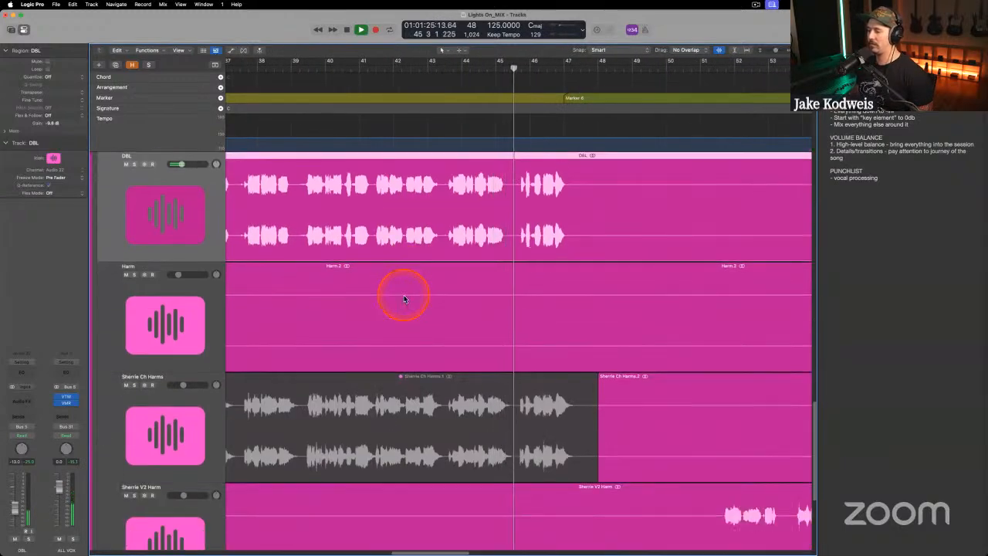
scroll(404, 298, right, 3)
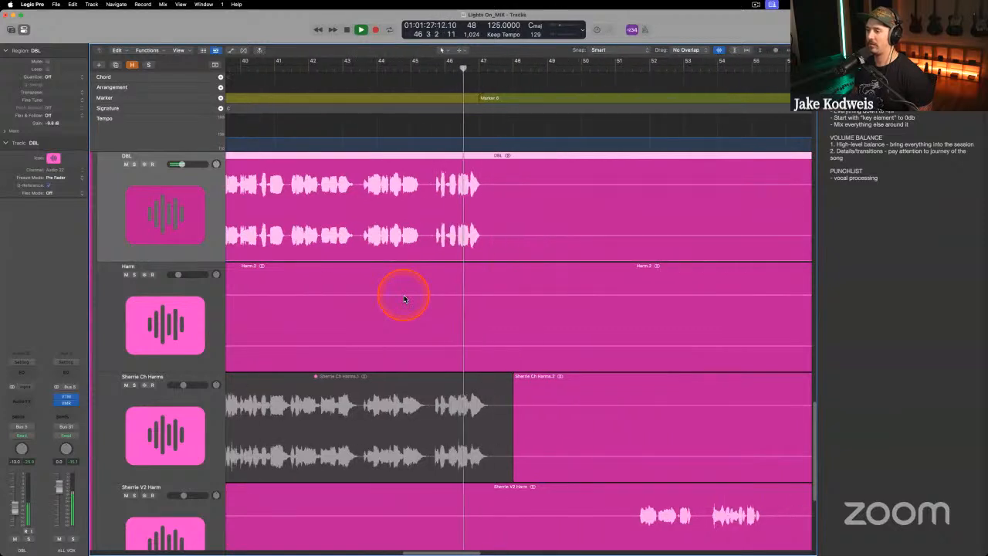
scroll(405, 299, right, 1)
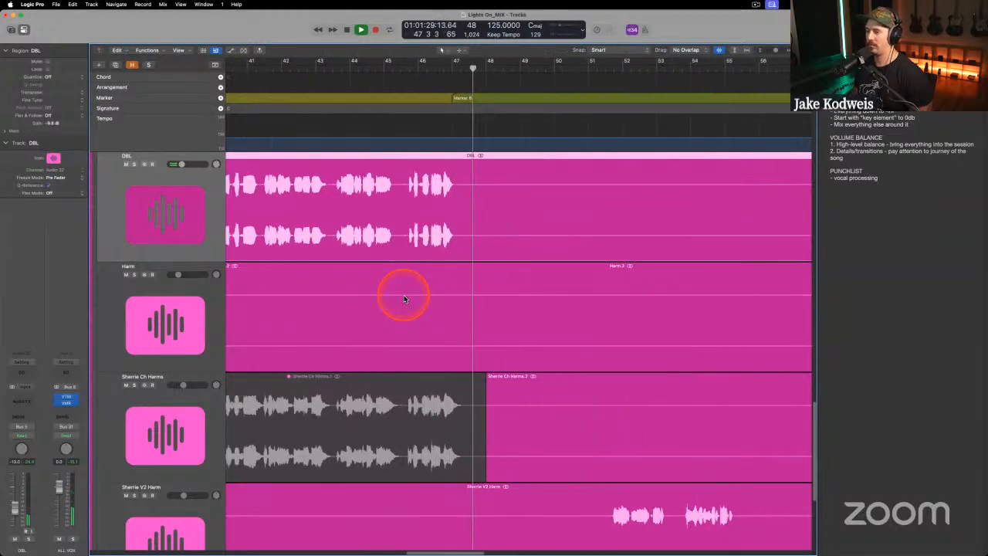
scroll(404, 299, left, 1)
scroll(404, 299, right, 2)
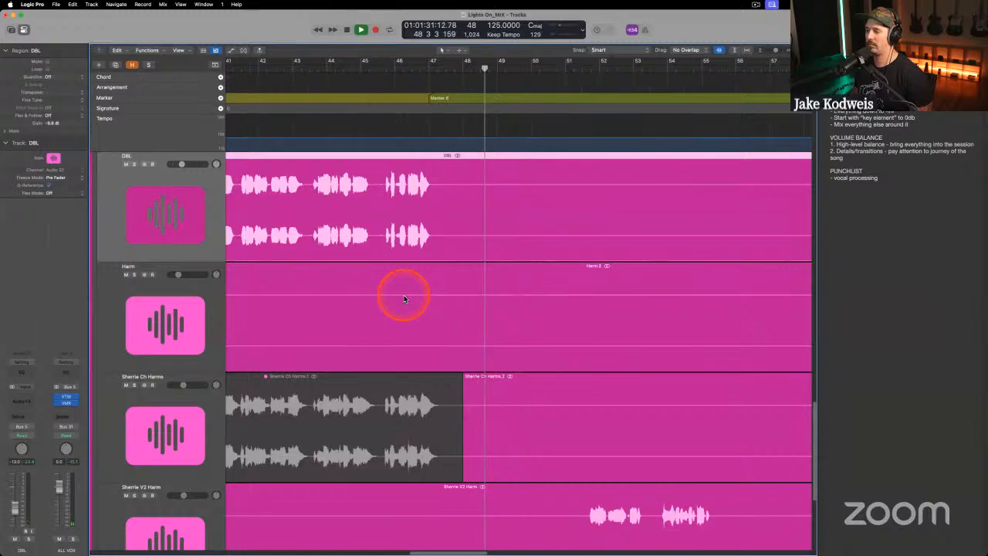
scroll(404, 299, up, 10)
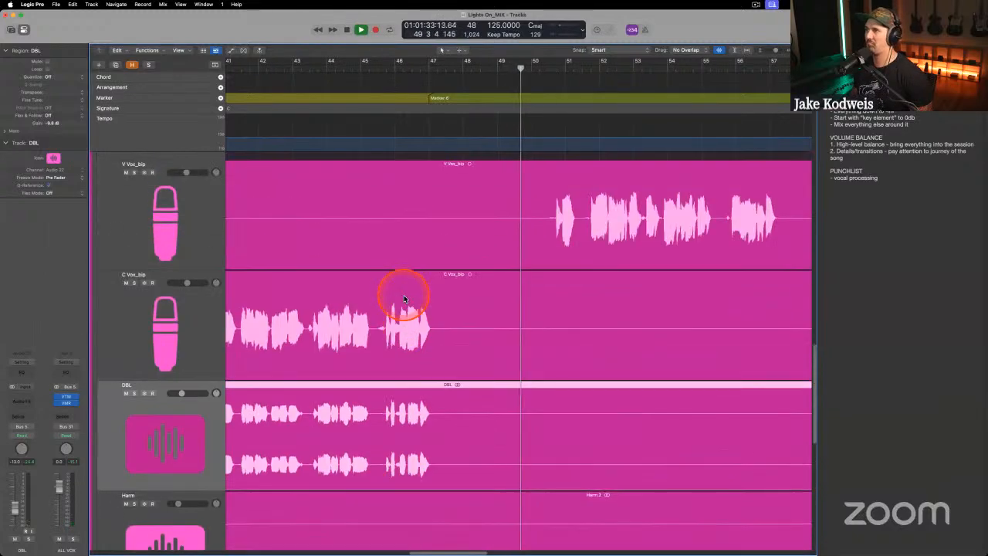
scroll(404, 299, left, 3)
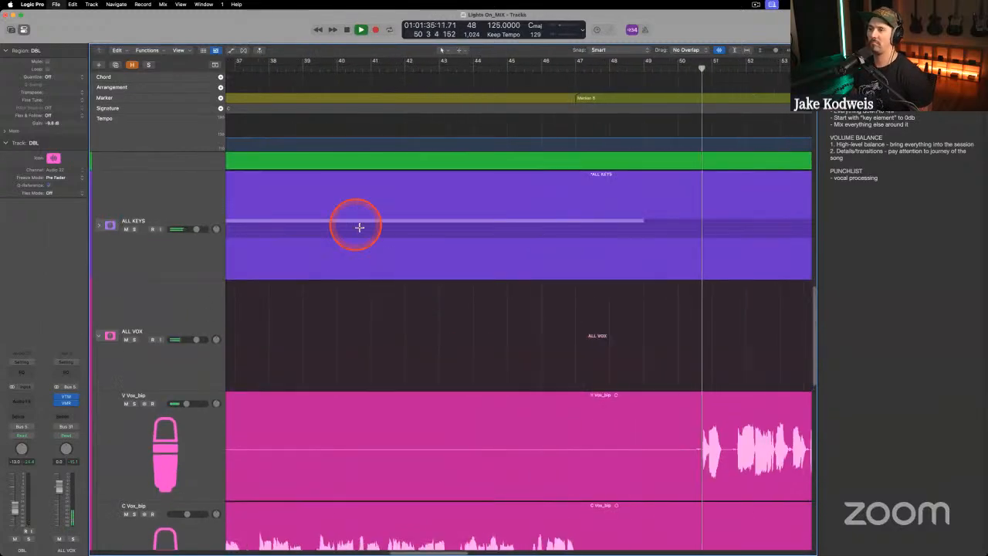
Stop playback in the second verse and copy the Harm track's sample delay effect onto the V2 Harm track.
scroll(419, 332, left, 4)
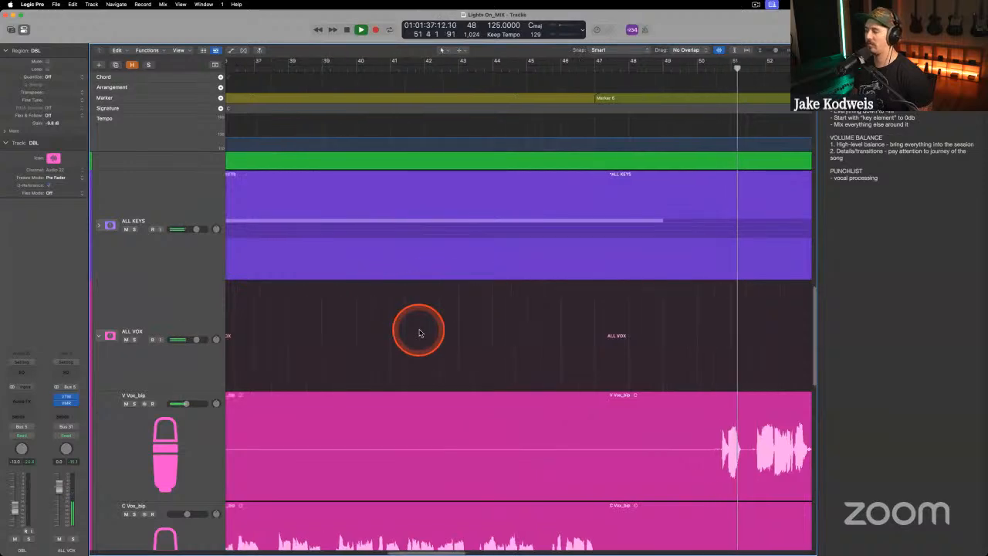
scroll(420, 335, down, 5)
scroll(420, 334, right, 10)
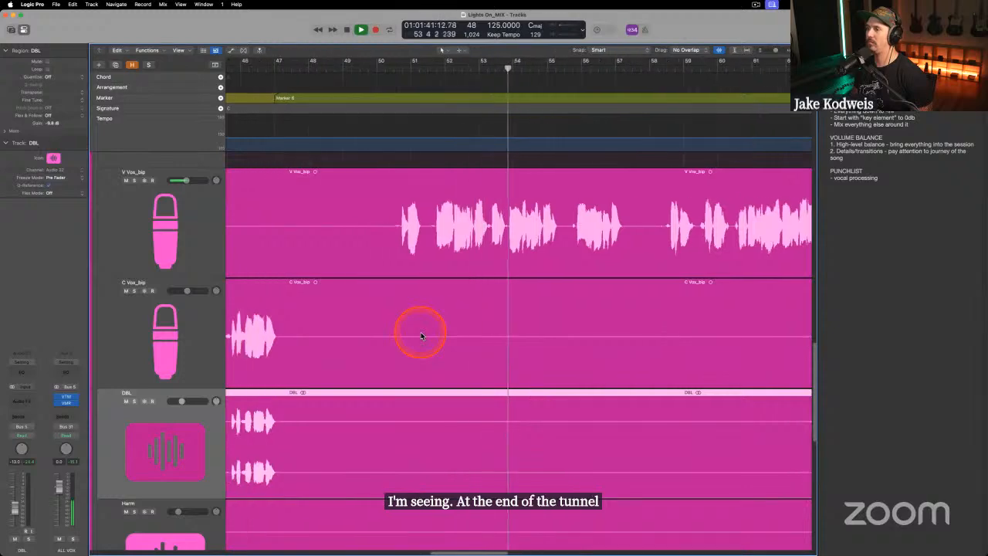
scroll(421, 335, down, 3)
scroll(421, 335, down, 5)
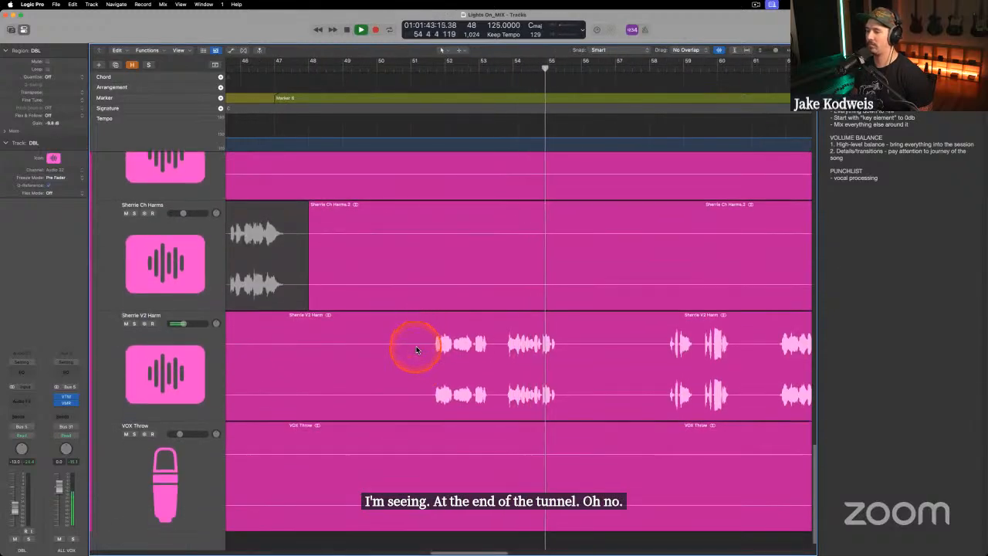
key(space)
click(164, 252)
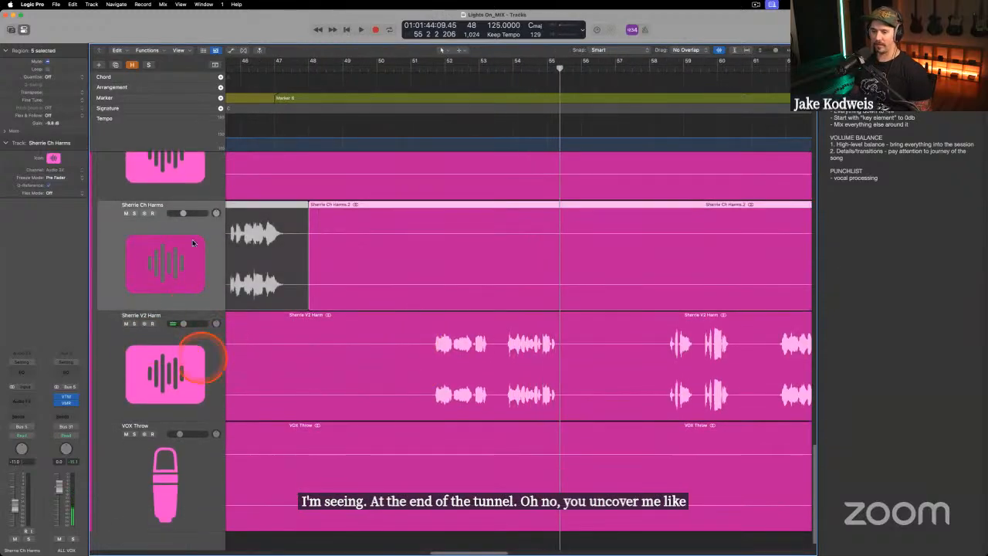
scroll(304, 257, left, 5)
click(176, 180)
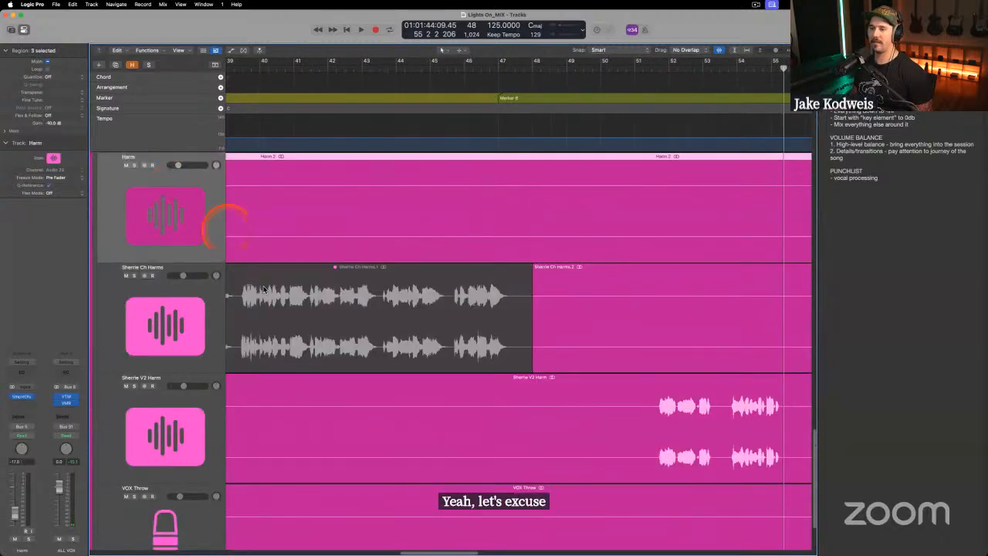
click(176, 433)
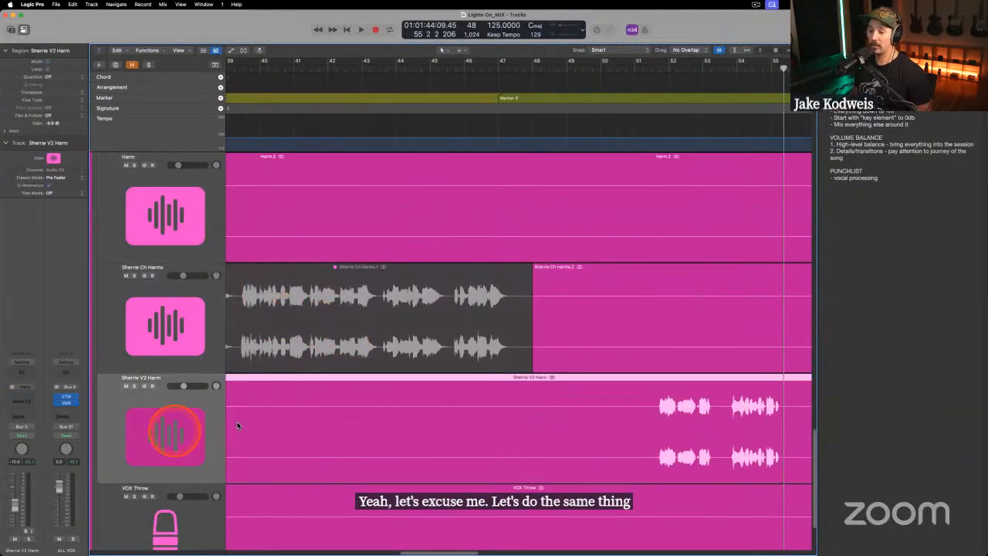
scroll(399, 393, right, 5)
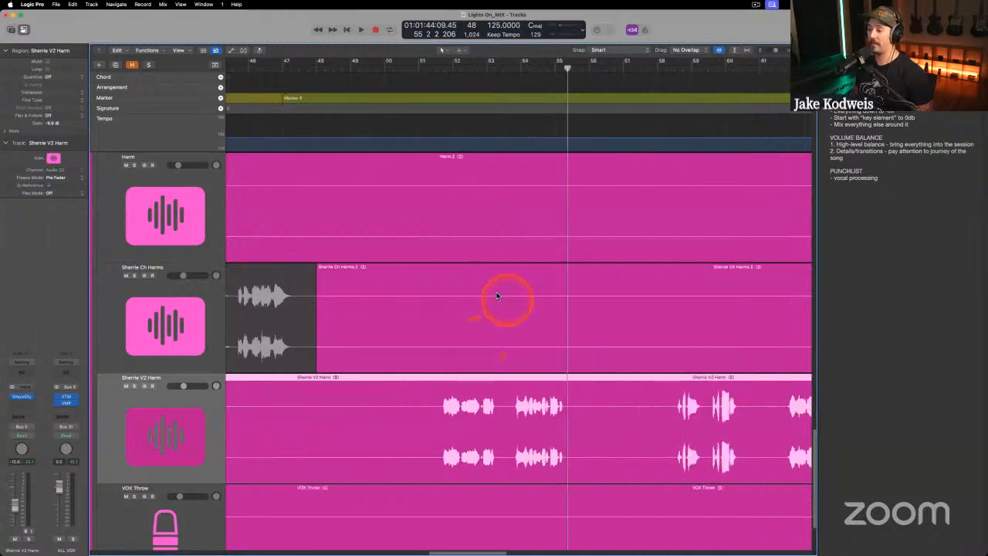
Play the song from about bar 50 and lower the V2 Harm track's volume to -14.0 dB.
click(404, 68)
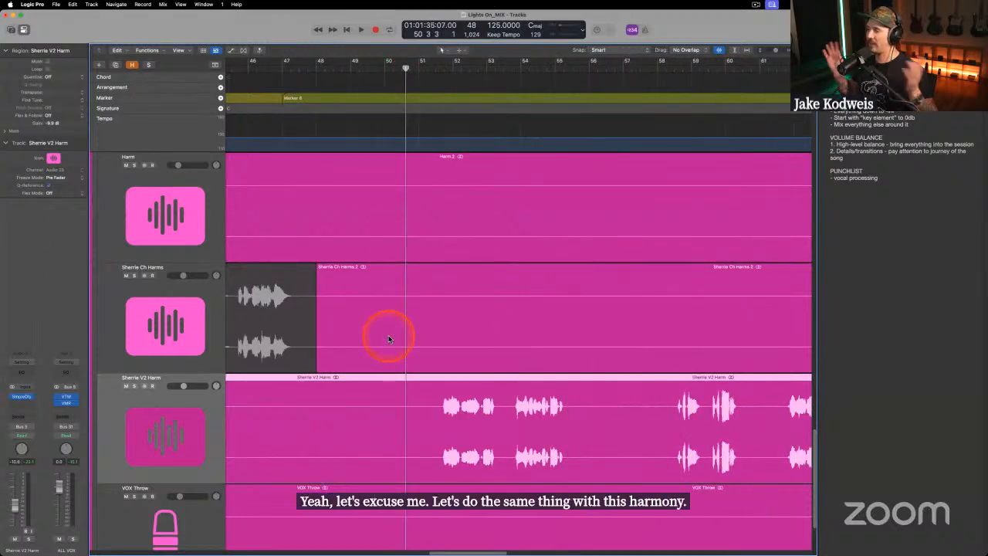
key(space)
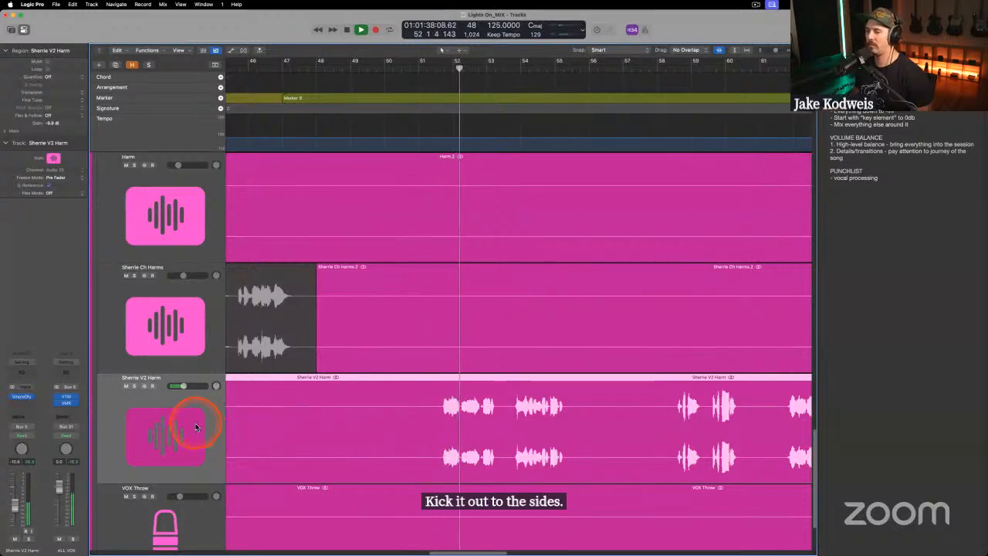
drag(183, 386, 179, 387)
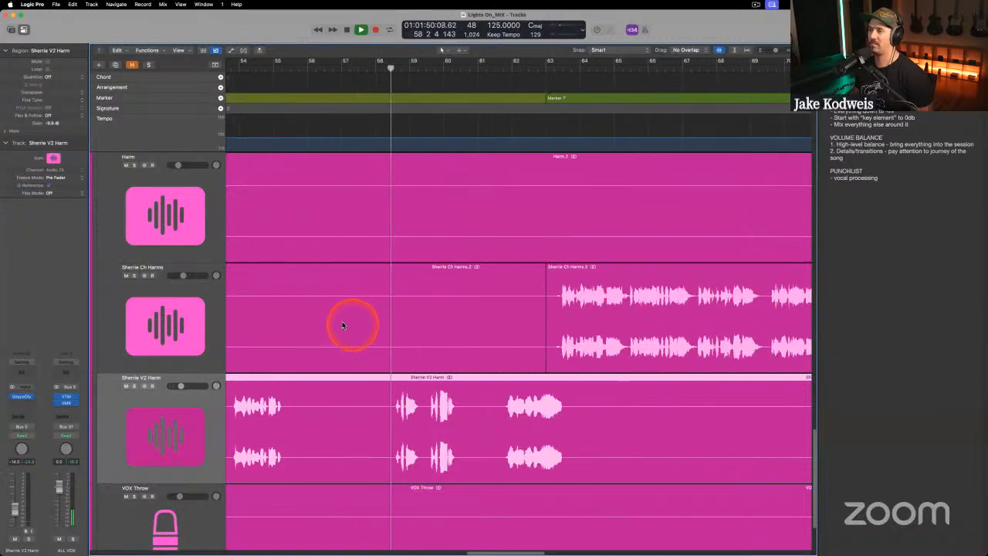
scroll(399, 319, left, 1)
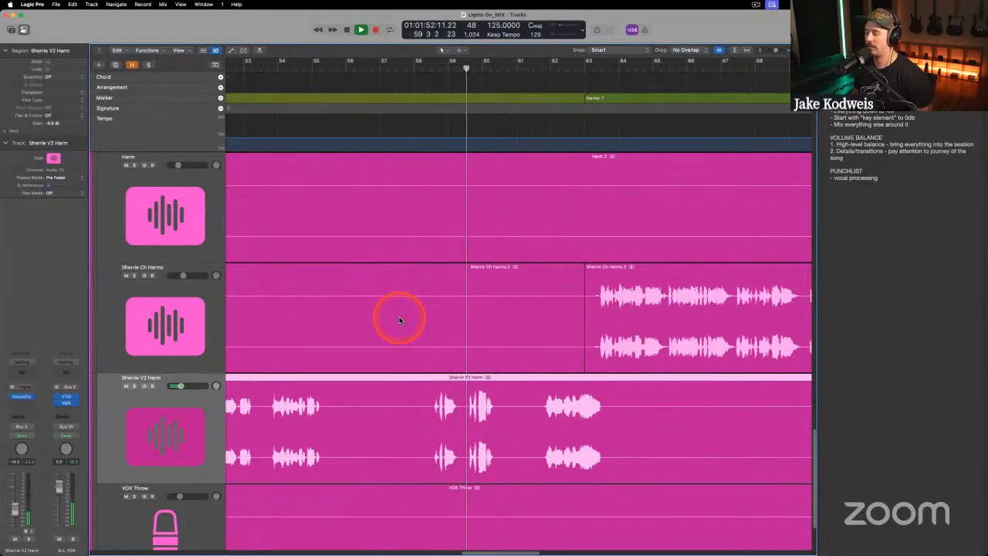
scroll(409, 323, right, 1)
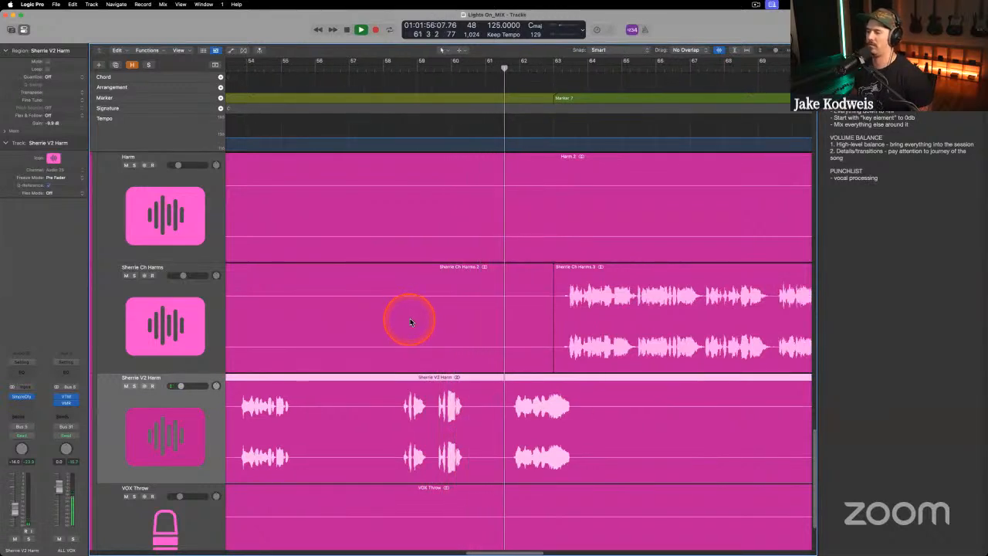
scroll(410, 321, left, 1)
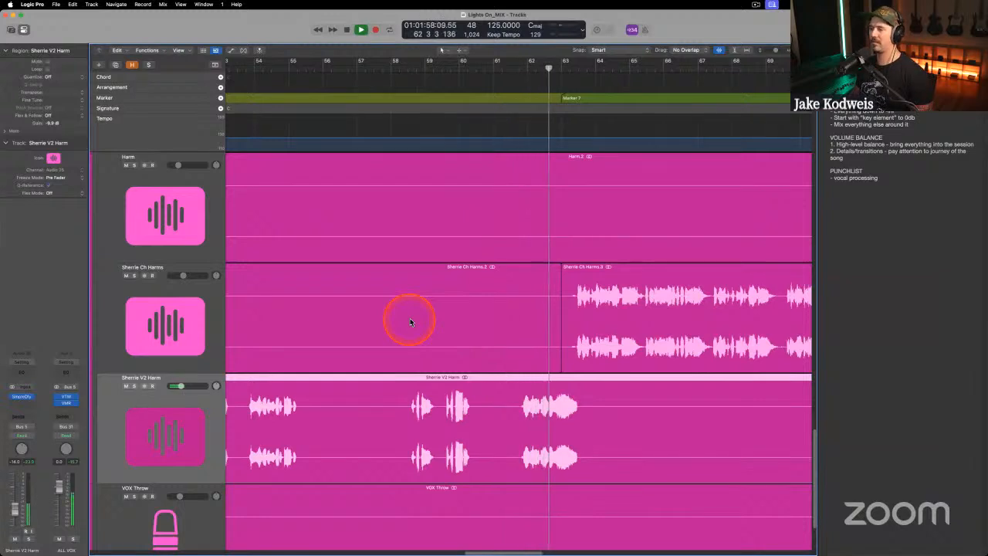
scroll(409, 321, right, 1)
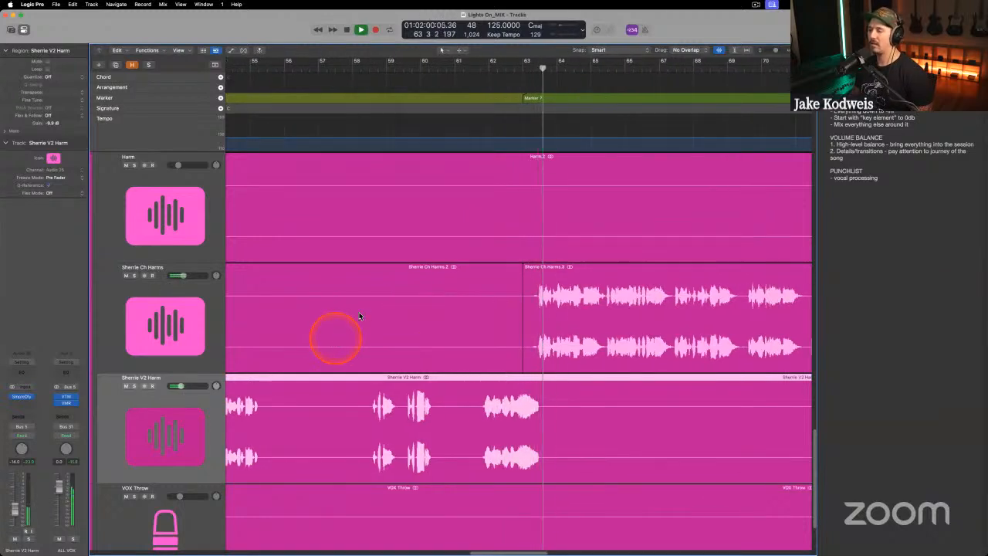
scroll(359, 315, right, 2)
Replay the transition into Marker 7 at closer zoom to check how the Ch Harms and V2 Harm tracks overlap.
click(171, 304)
scroll(366, 333, left, 2)
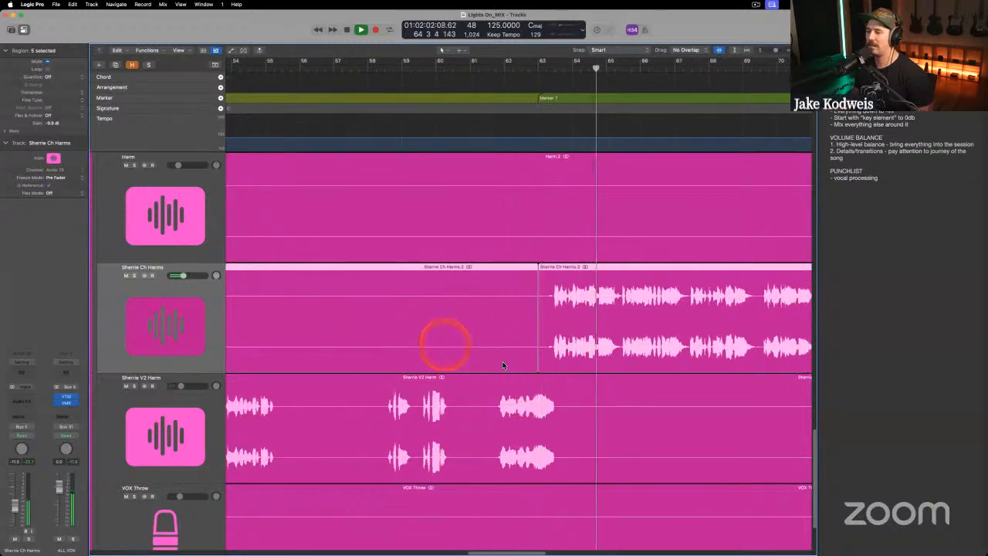
scroll(478, 309, right, 2)
click(444, 68)
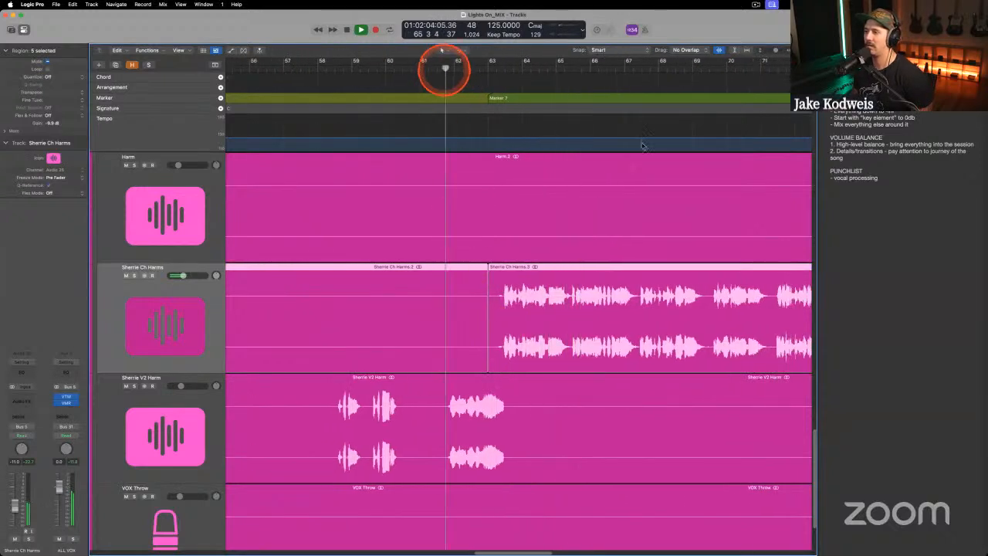
drag(803, 50, 811, 50)
scroll(519, 301, right, 2)
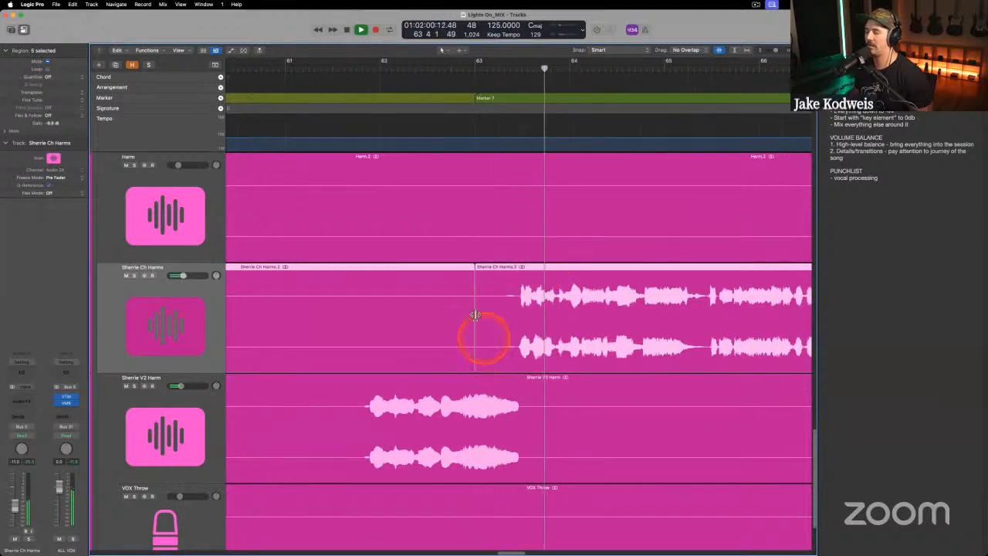
click(473, 68)
key(space)
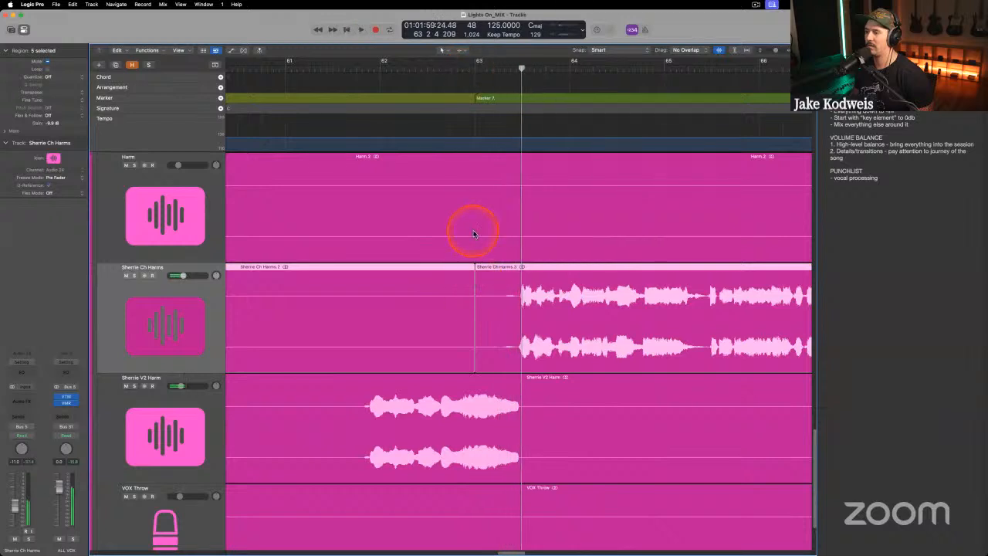
Split off the tail of the V2 Harm phrase from bar 63 to just past its end and mute that piece.
drag(473, 389, 536, 386)
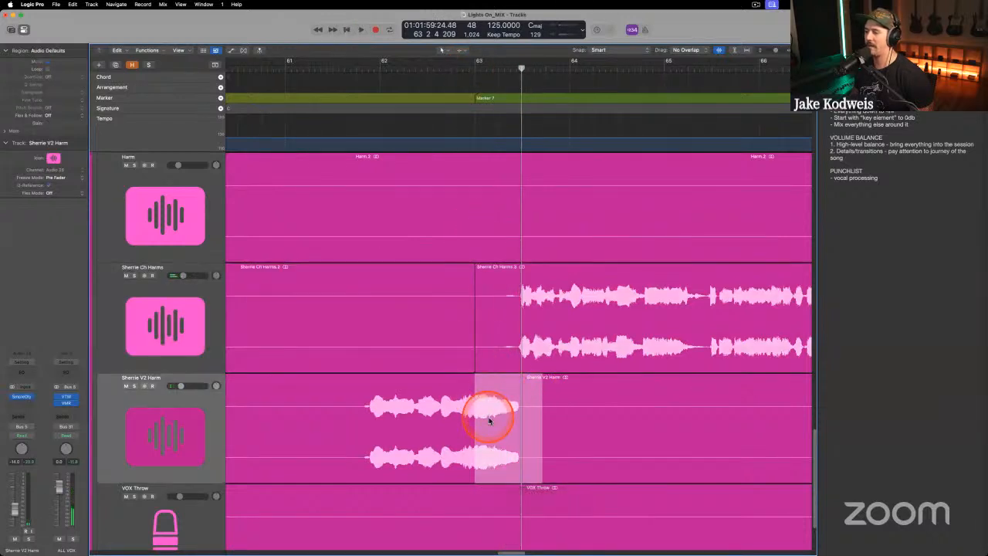
right_click(488, 379)
click(500, 381)
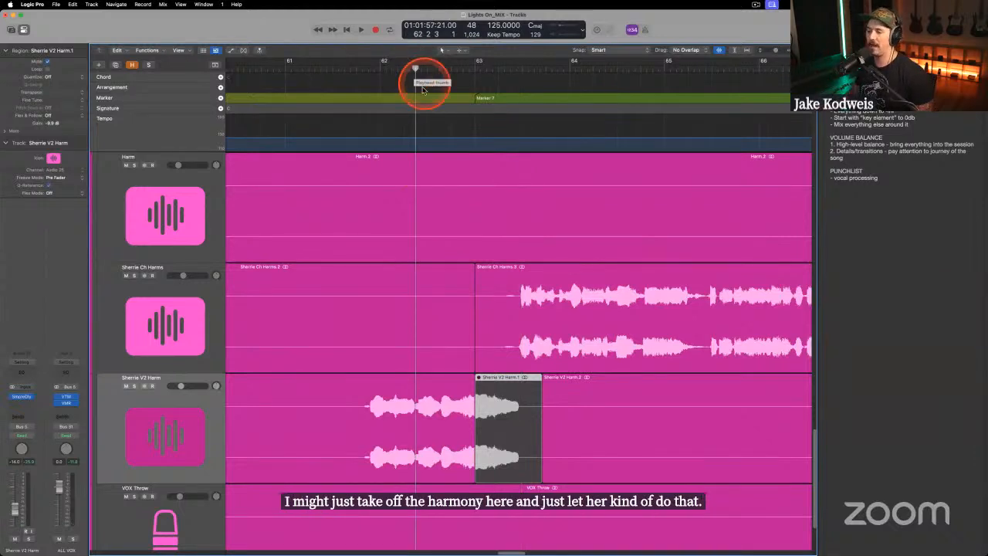
Play from just before bar 62 to check the transition into Marker 7 with the V2 Harm tail muted.
drag(423, 90, 371, 67)
key(space)
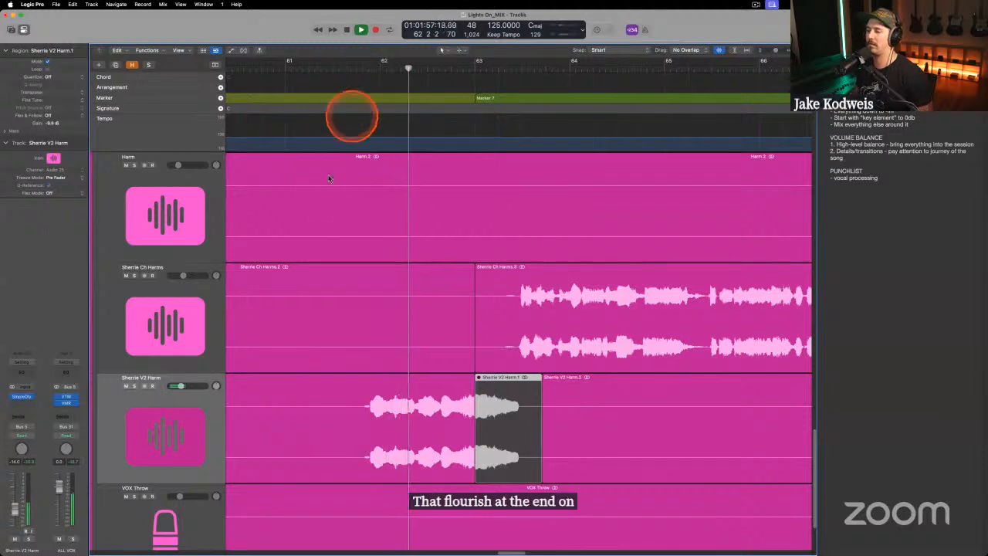
click(339, 255)
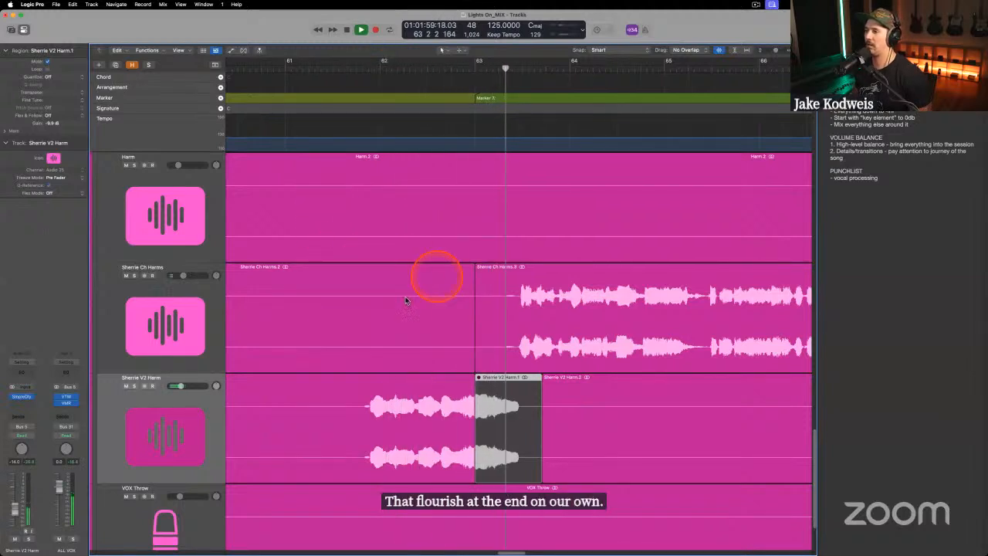
scroll(398, 315, left, 5)
scroll(398, 304, left, 3)
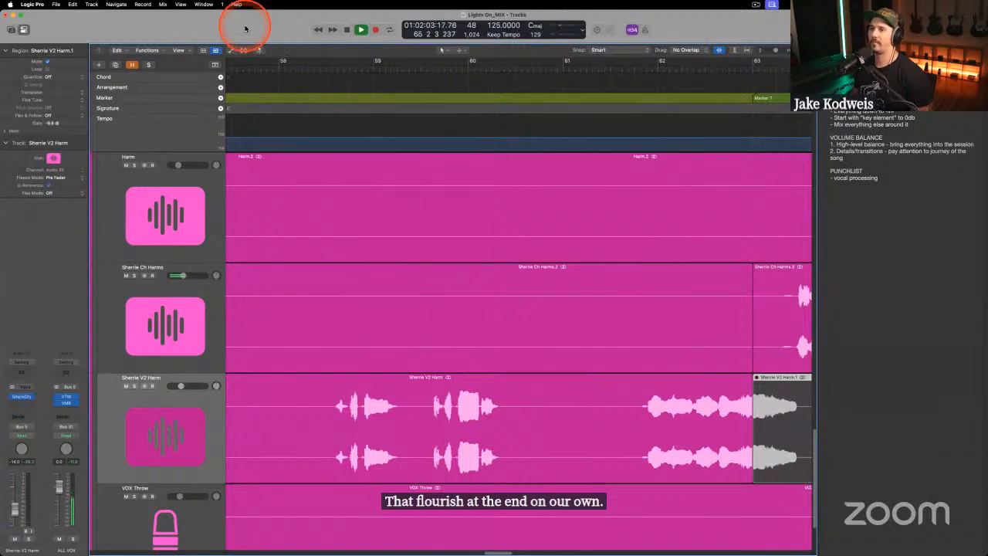
scroll(514, 237, right, 6)
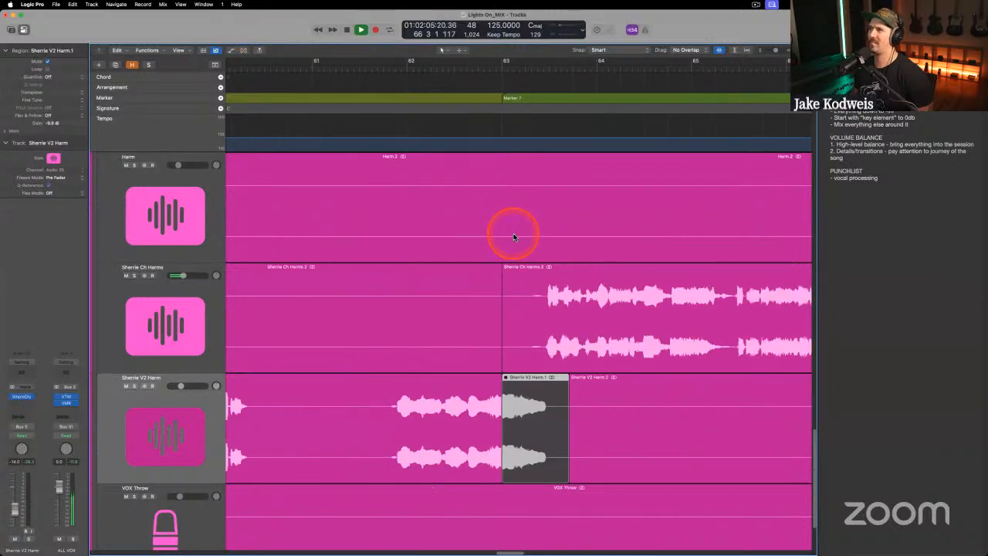
scroll(514, 237, right, 9)
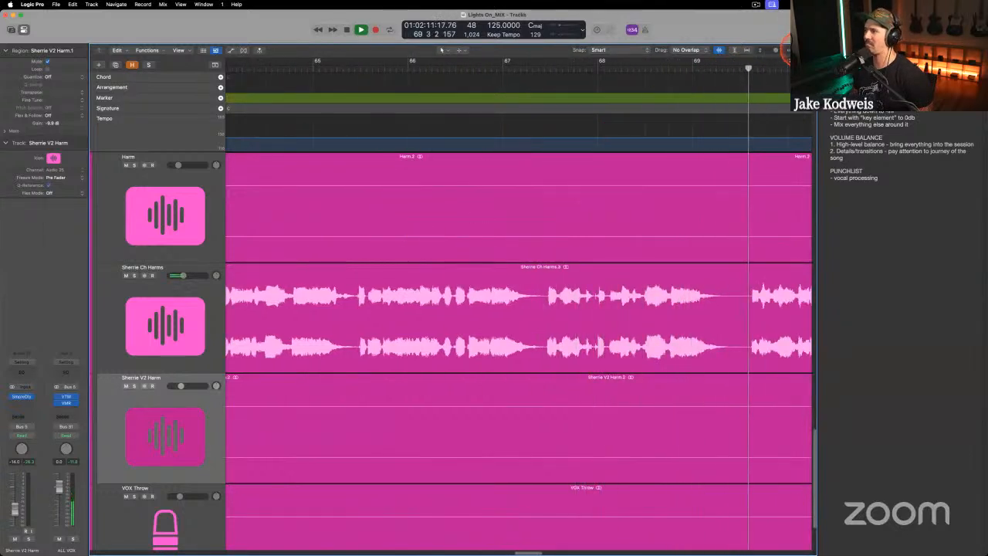
Zoom out the timeline and review the parts on the vocal tracks from Marker 7 onward during playback.
drag(802, 50, 794, 49)
scroll(519, 287, left, 8)
scroll(518, 288, right, 10)
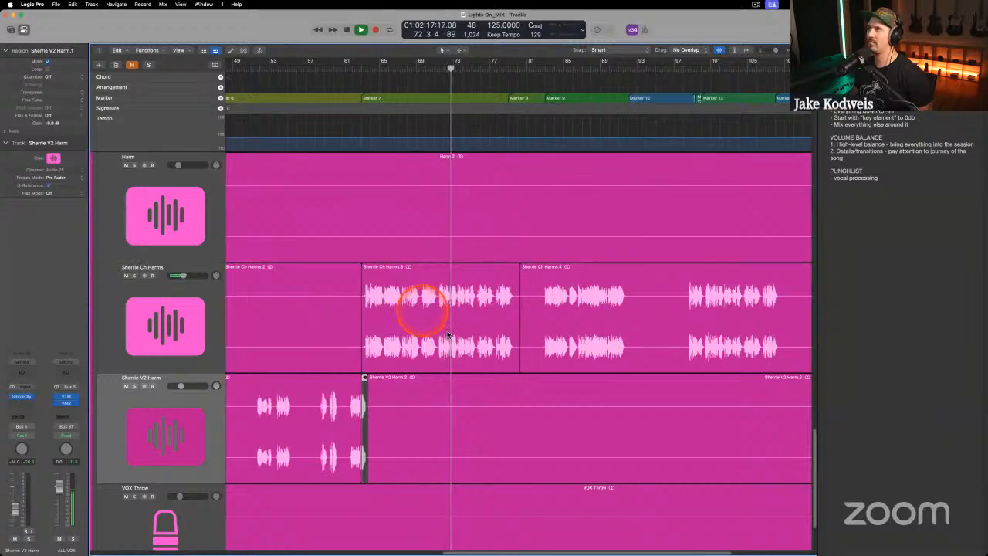
scroll(447, 337, left, 1)
scroll(447, 336, down, 3)
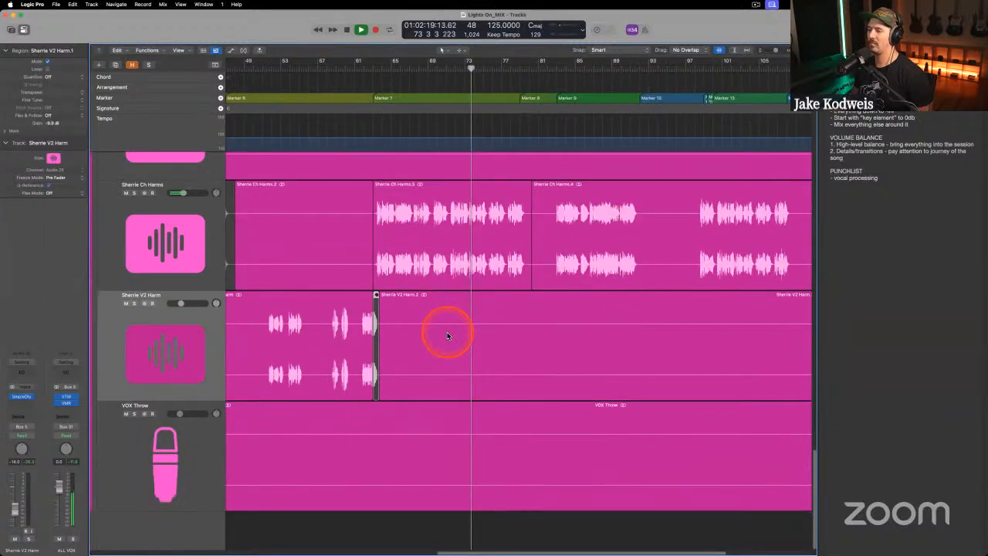
scroll(446, 337, left, 5)
scroll(447, 336, right, 6)
scroll(446, 336, left, 1)
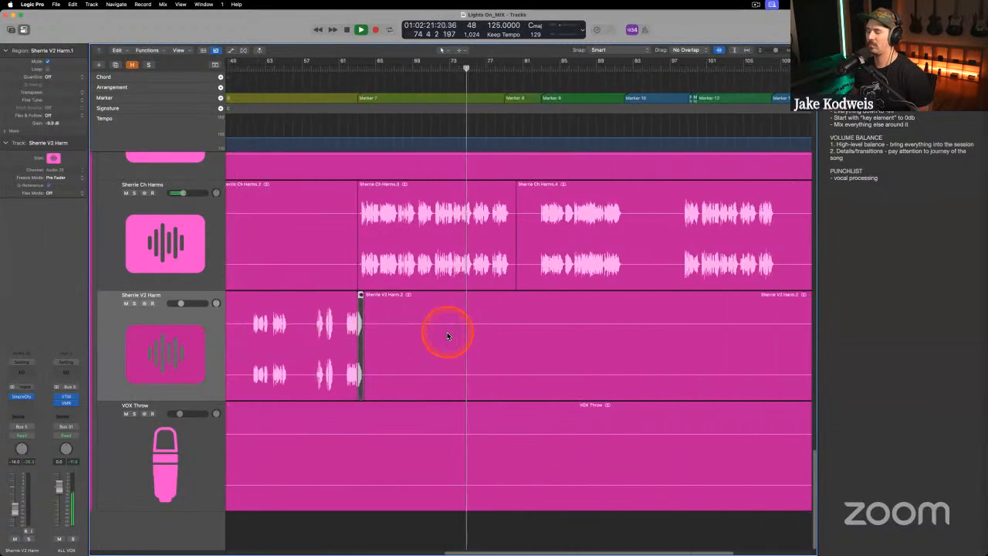
scroll(447, 336, right, 3)
scroll(447, 336, up, 3)
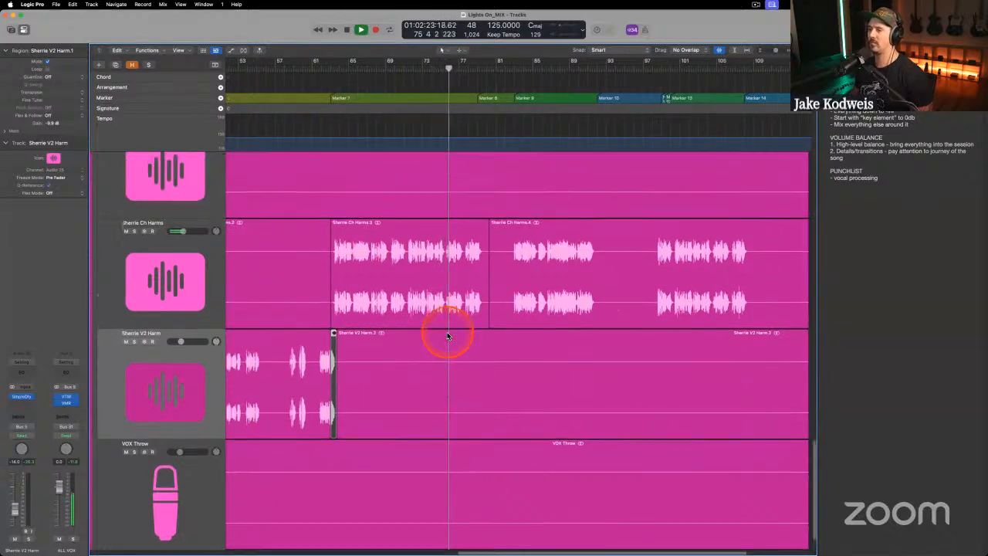
scroll(447, 337, left, 10)
scroll(446, 336, up, 3)
scroll(447, 337, right, 4)
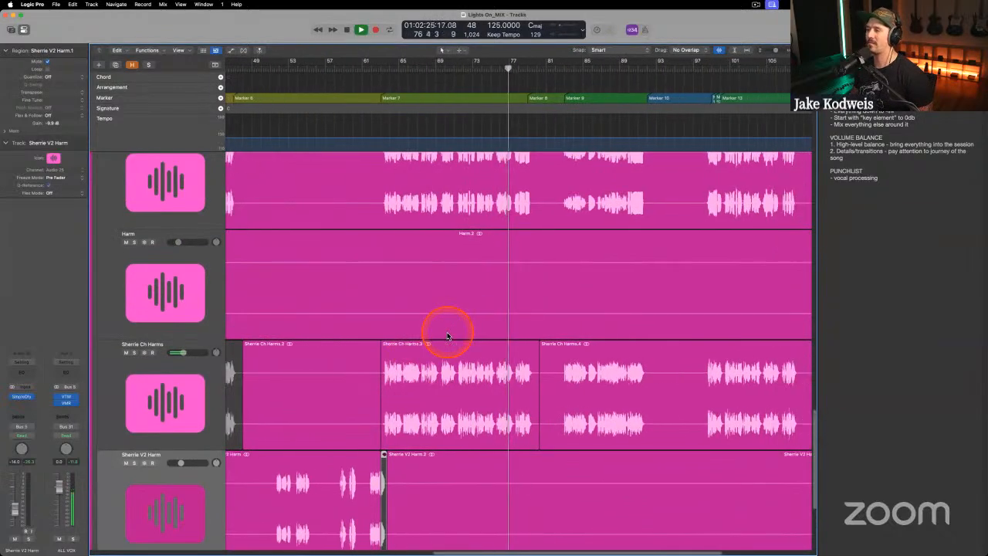
scroll(447, 336, up, 3)
scroll(446, 337, right, 10)
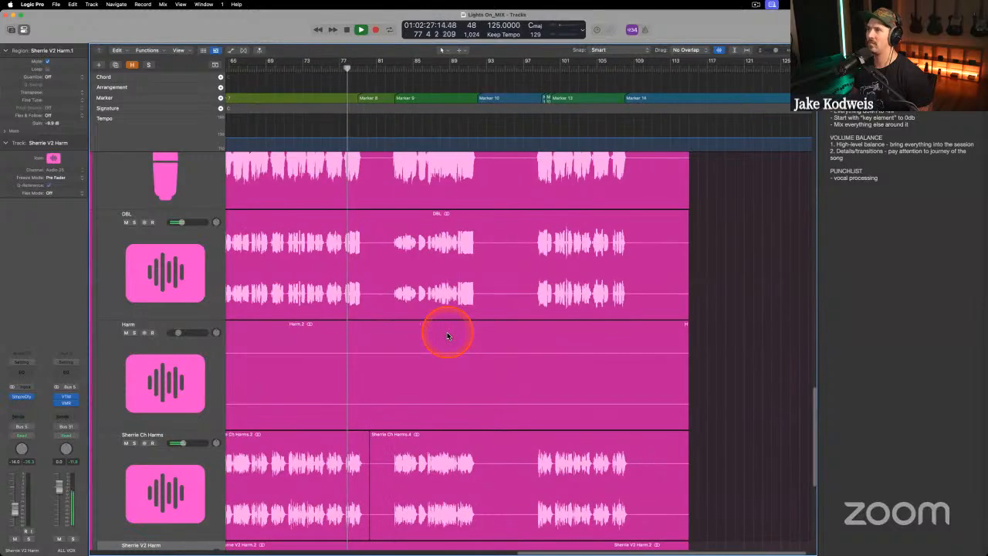
scroll(447, 336, left, 5)
scroll(447, 336, down, 3)
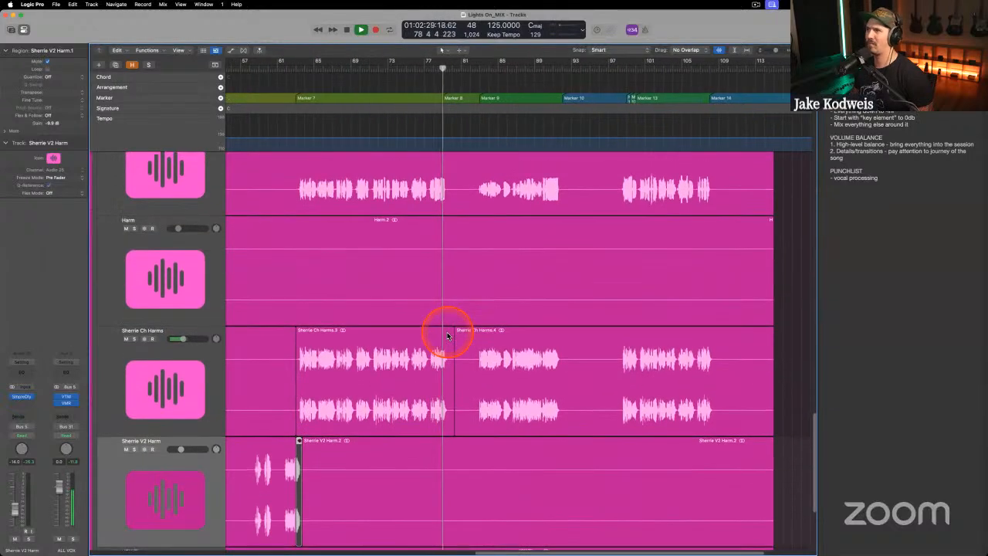
Select the Ch Harms track and its last region while listening to the vocals through Marker 9.
click(170, 396)
scroll(356, 343, right, 2)
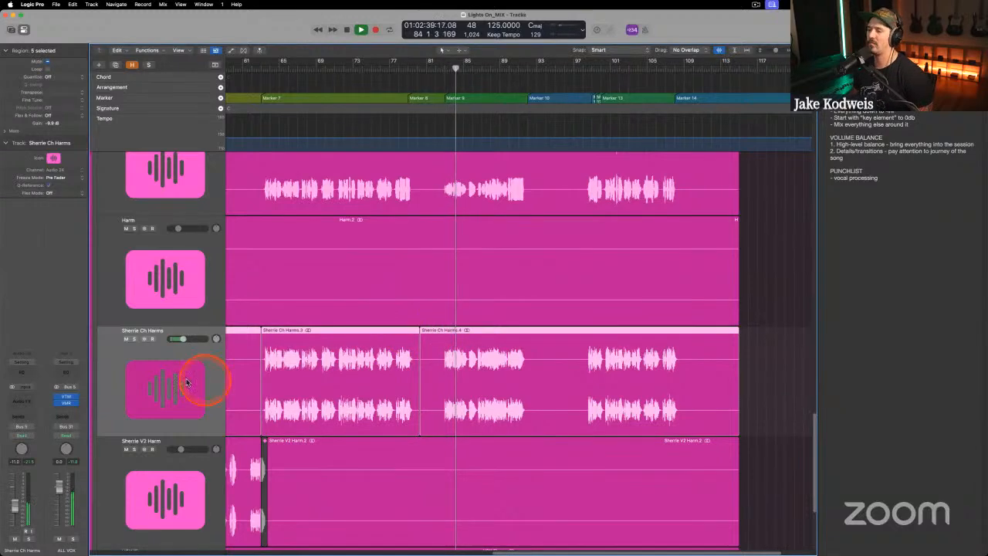
click(177, 301)
click(178, 376)
scroll(486, 341, down, 5)
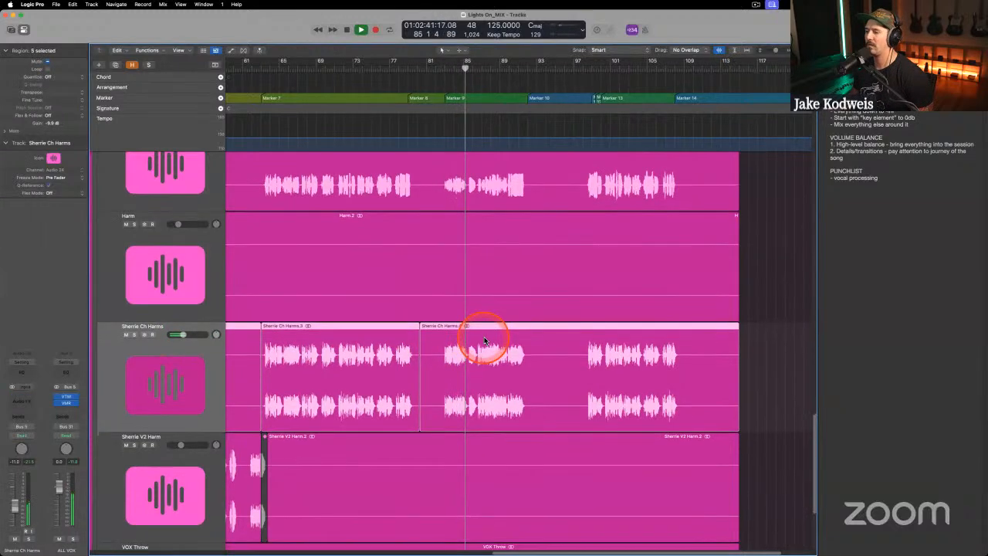
click(503, 395)
click(499, 314)
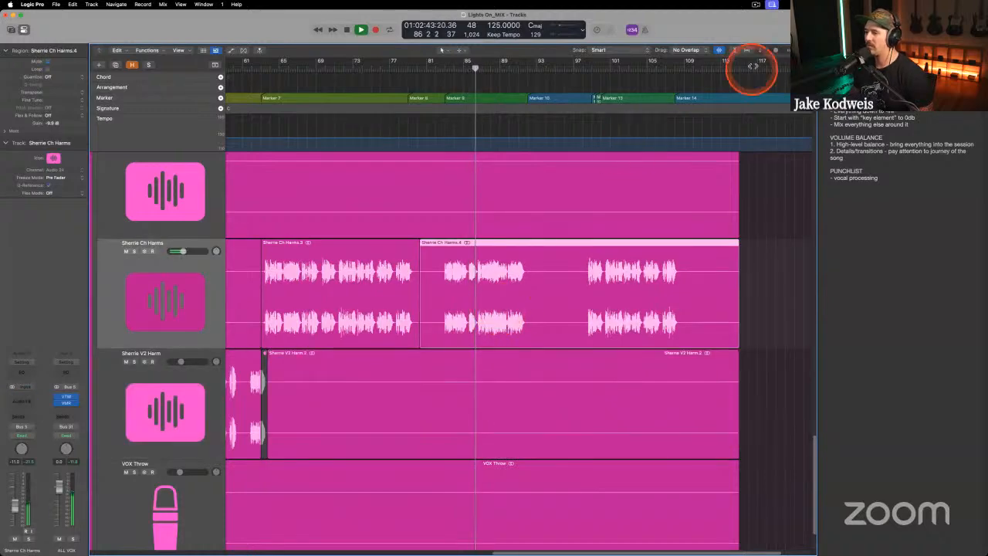
Compare the Marker 9 section at closer zoom with the Ch Harms track muted and unmuted.
drag(800, 51, 805, 51)
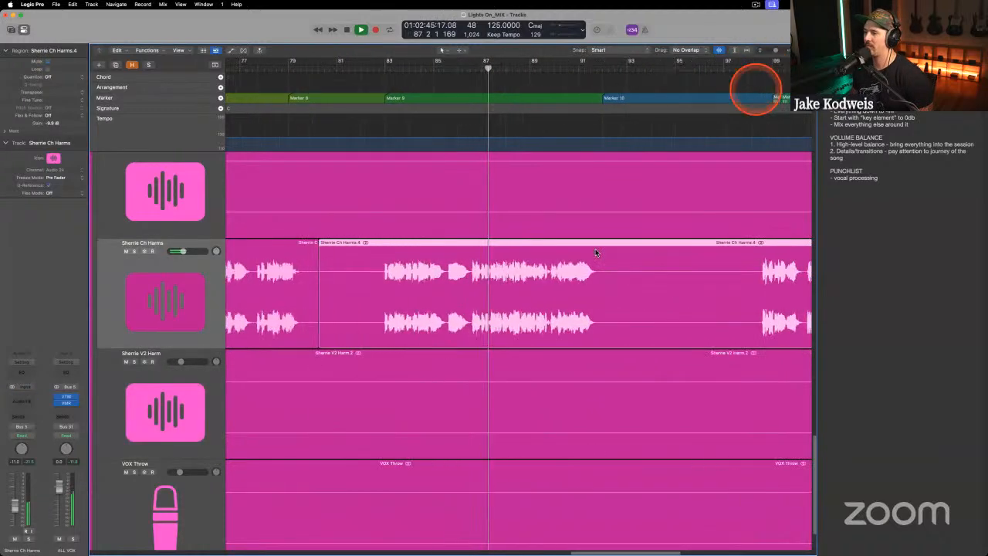
click(421, 224)
click(422, 303)
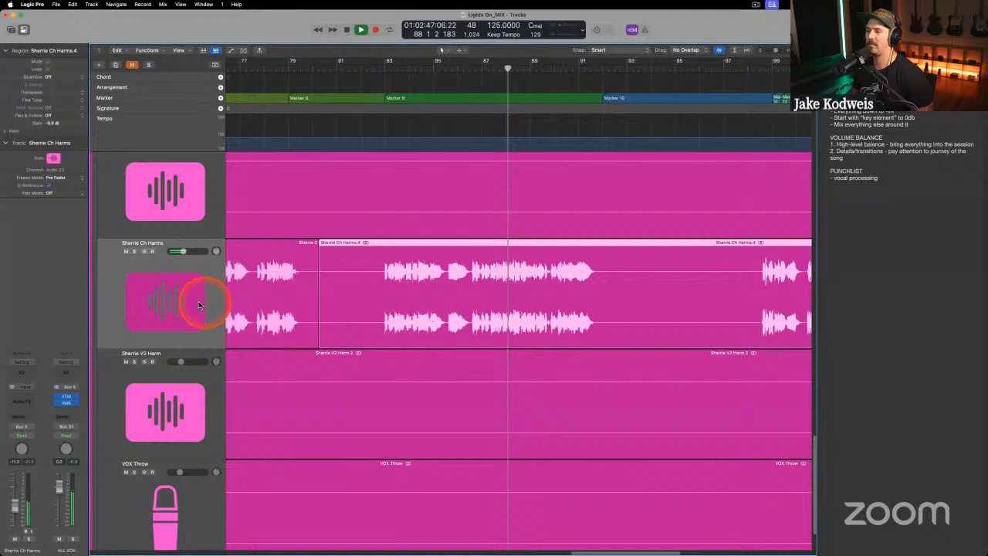
click(126, 252)
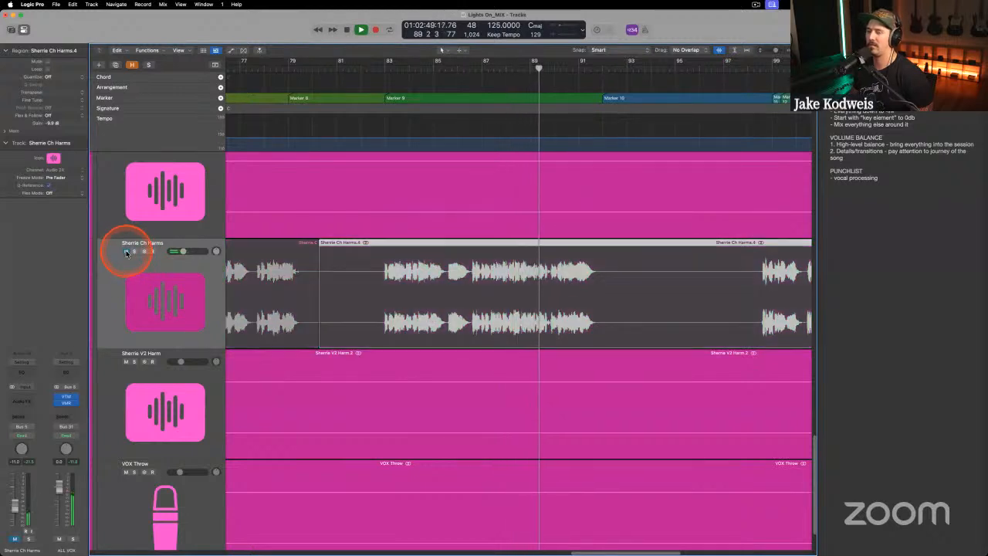
click(126, 252)
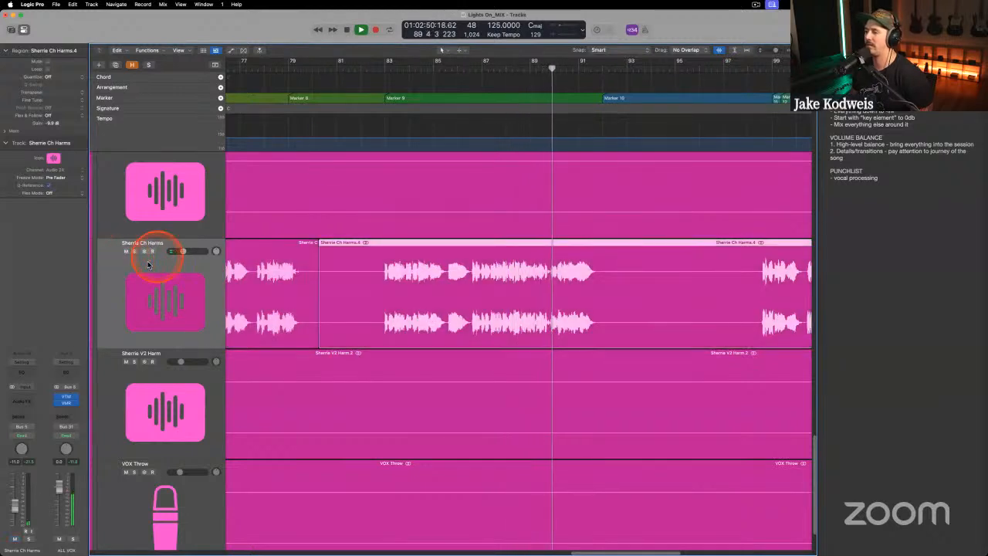
Replay from just before bar 83 and trim the start of the last Ch Harms region to bar 82, beat 4.
click(374, 69)
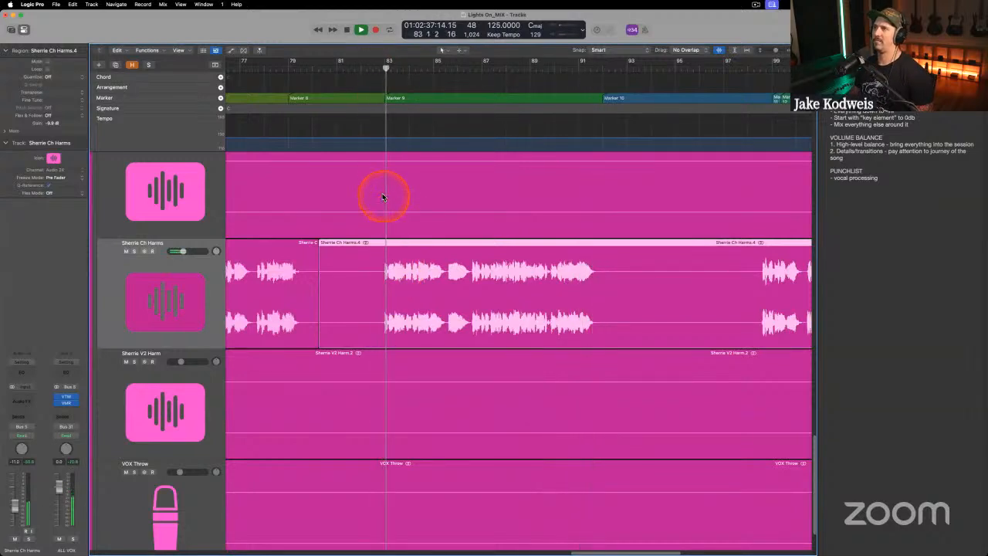
click(363, 181)
click(390, 284)
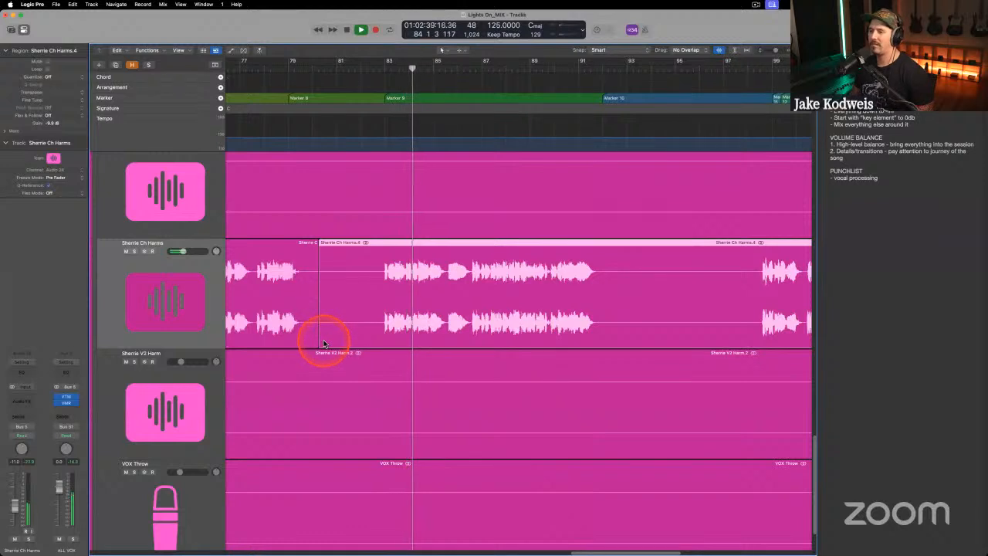
drag(319, 341, 373, 326)
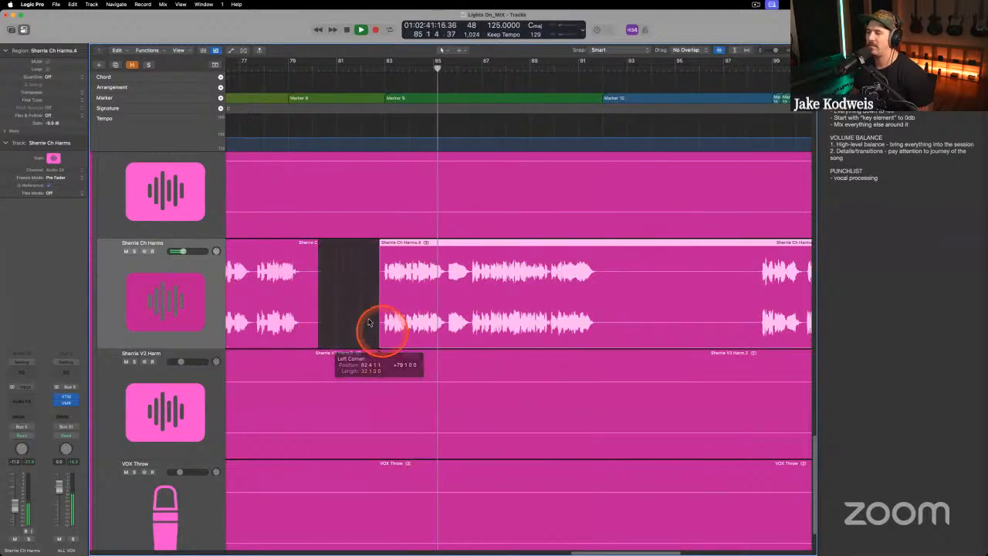
click(360, 314)
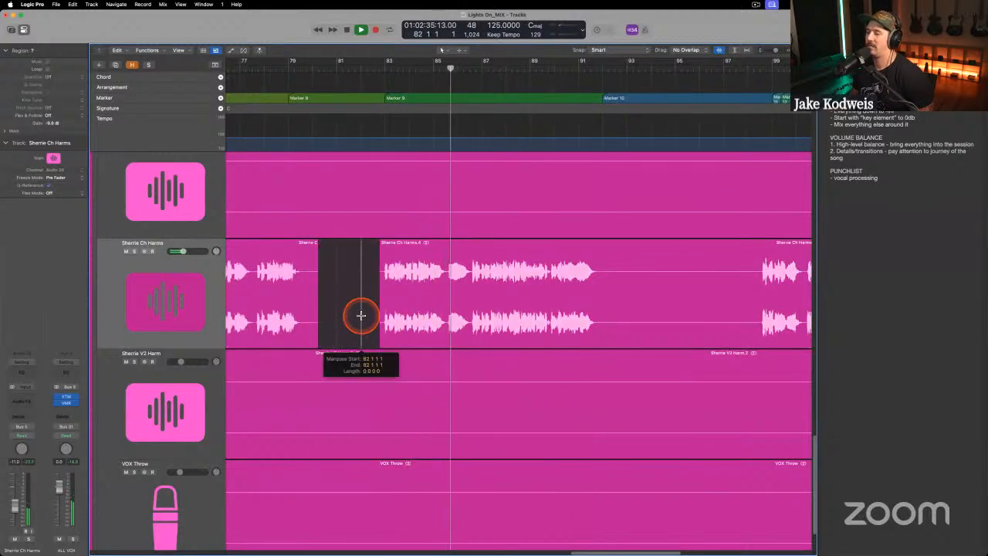
click(402, 294)
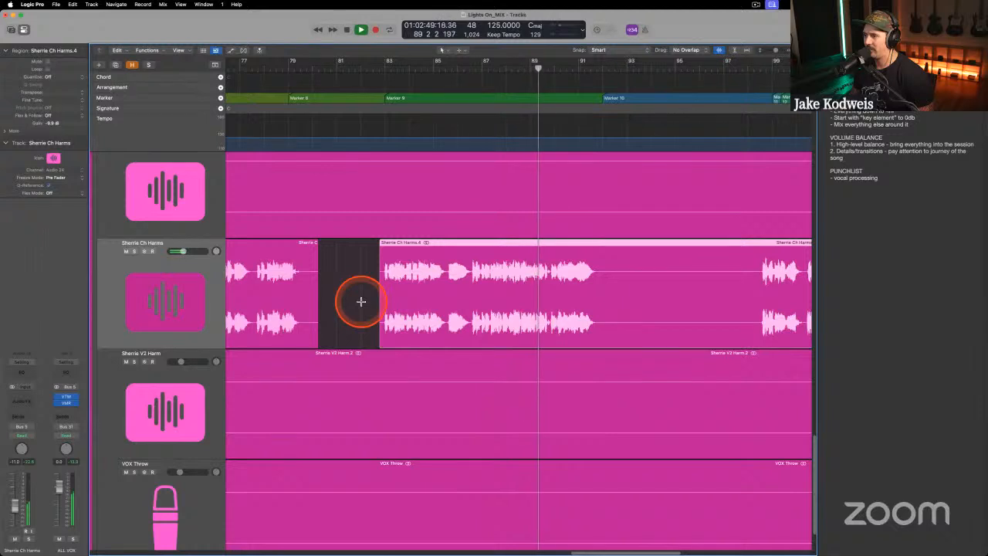
drag(361, 301, 553, 286)
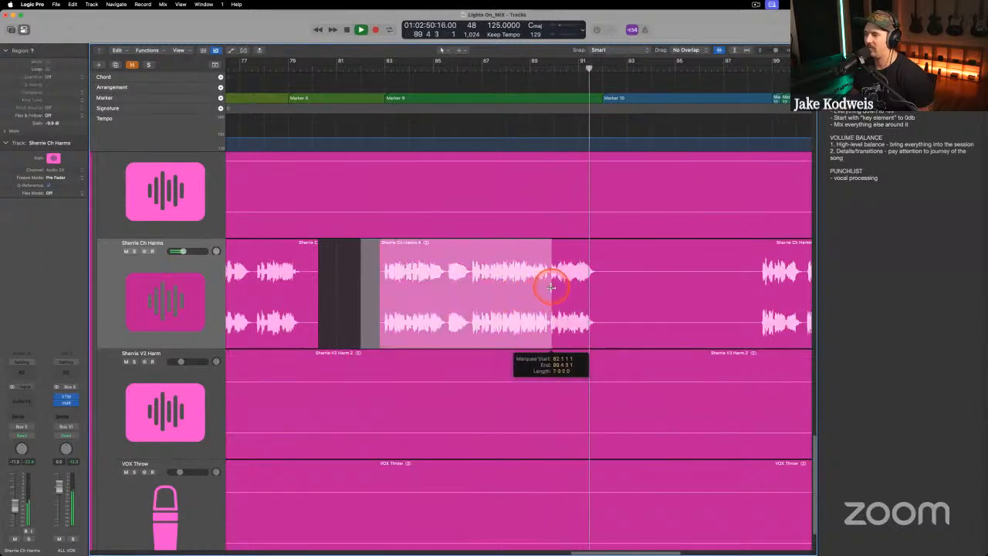
click(347, 280)
Review the vocal tracks from Marker 9 through Marker 10 during playback, comparing the lead, double and harmony parts.
scroll(441, 303, right, 4)
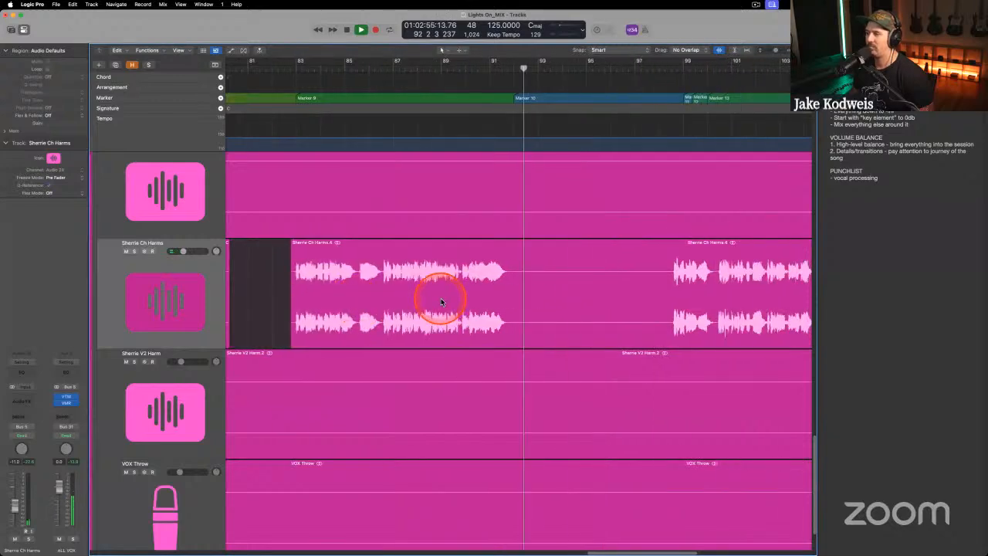
scroll(442, 303, left, 5)
scroll(441, 302, down, 2)
scroll(442, 302, up, 1)
scroll(442, 303, up, 5)
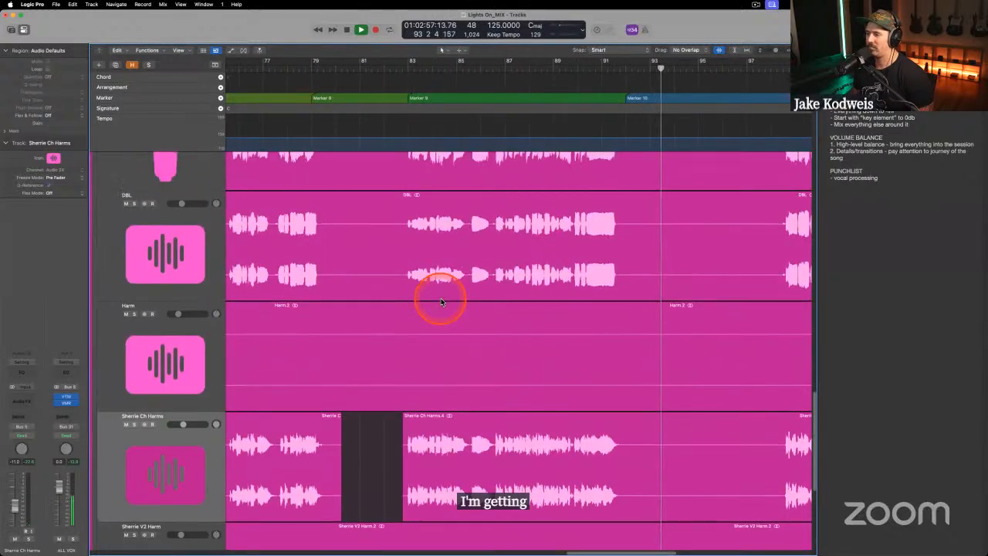
scroll(441, 303, up, 2)
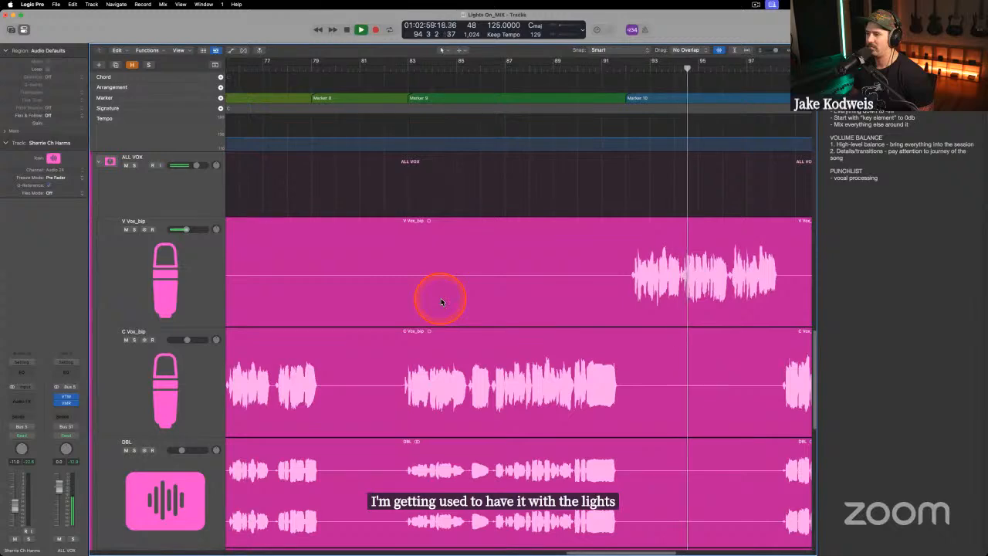
scroll(442, 303, down, 5)
scroll(441, 303, right, 3)
scroll(442, 302, right, 1)
scroll(441, 302, up, 5)
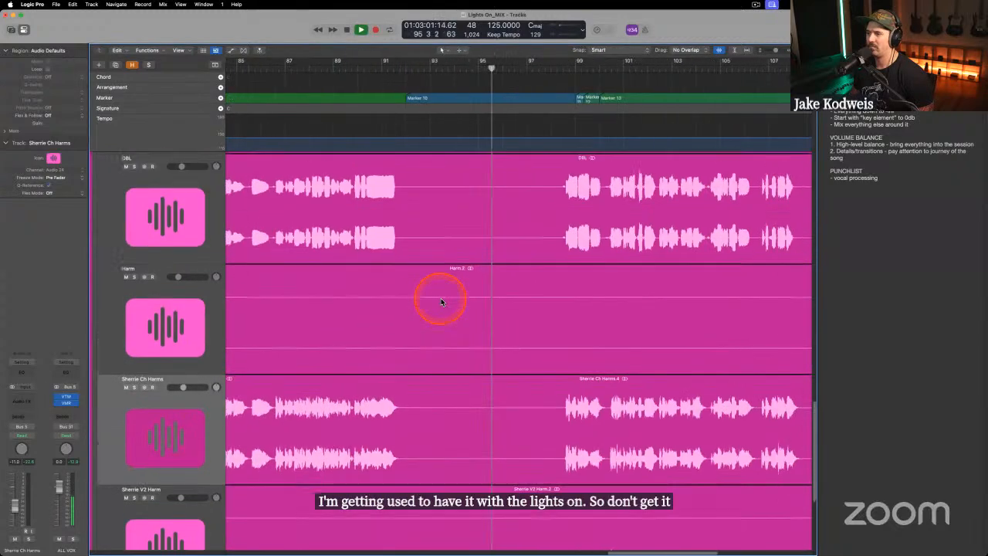
scroll(441, 303, up, 2)
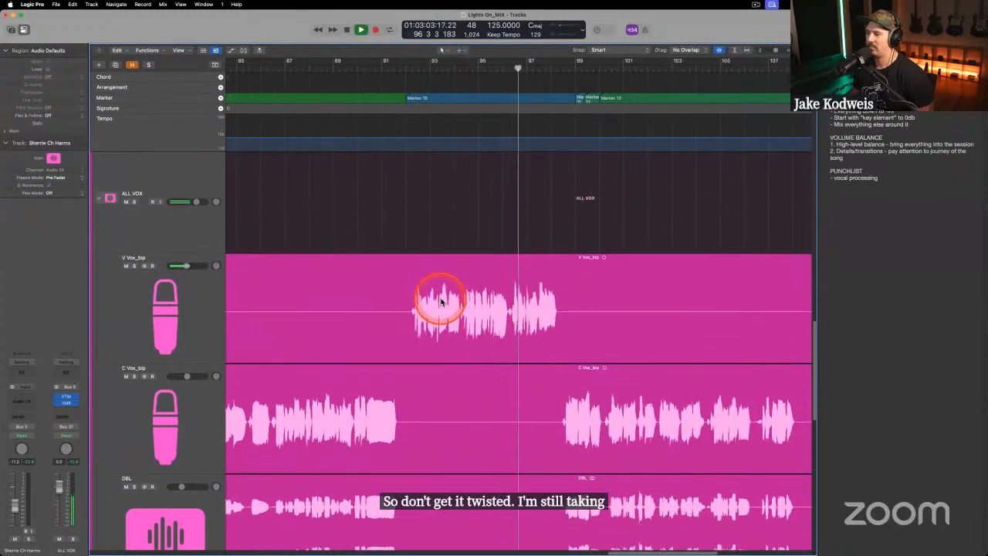
scroll(429, 293, right, 1)
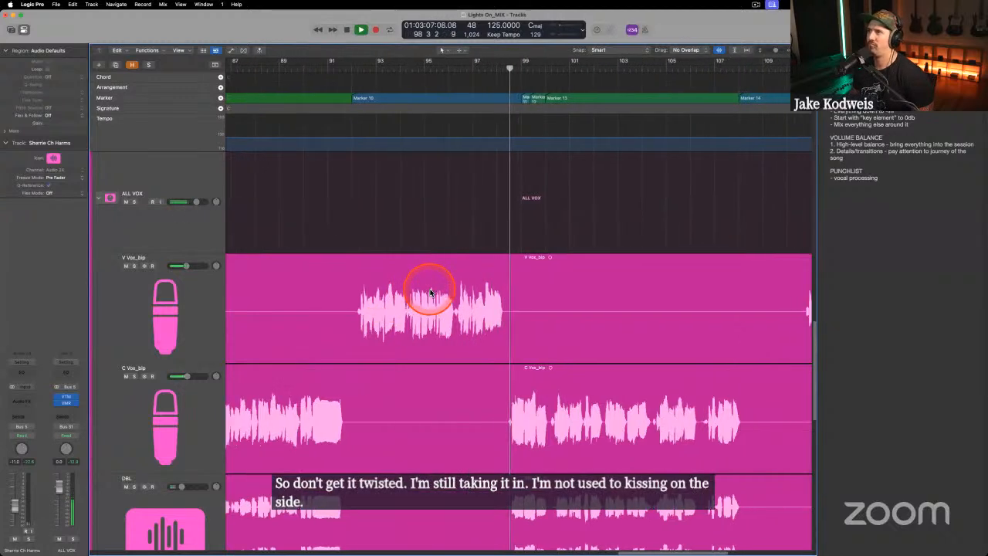
Check the lead, DBL and harmony parts in the Marker 13 section during playback.
scroll(419, 305, down, 5)
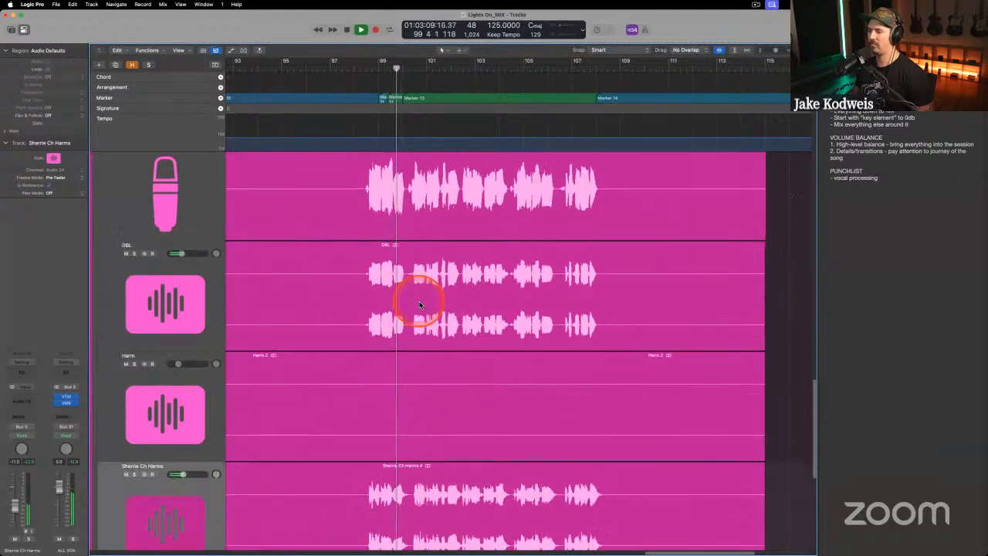
scroll(419, 305, left, 1)
scroll(419, 305, down, 3)
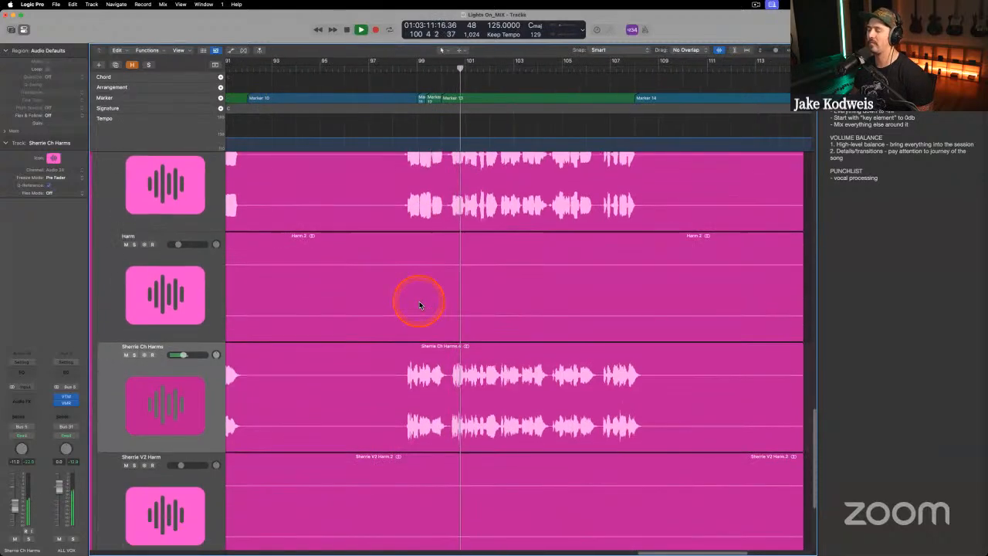
scroll(419, 304, down, 1)
scroll(419, 305, up, 1)
scroll(419, 305, up, 3)
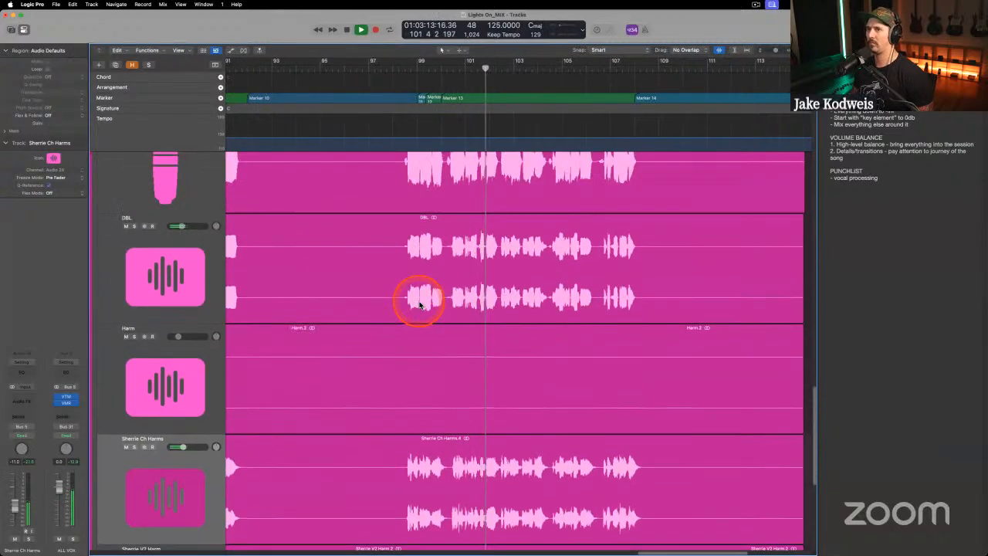
scroll(419, 304, right, 1)
Stop playback, return to the start of the timeline and select the V Vox_bip track.
scroll(419, 305, left, 8)
scroll(419, 304, down, 1)
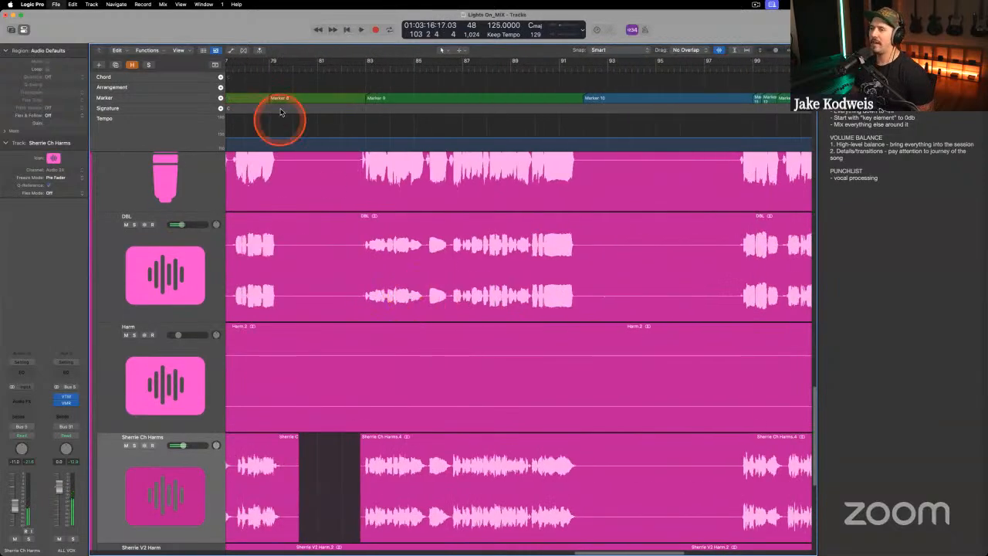
scroll(313, 281, up, 5)
scroll(332, 324, left, 2)
scroll(340, 349, left, 15)
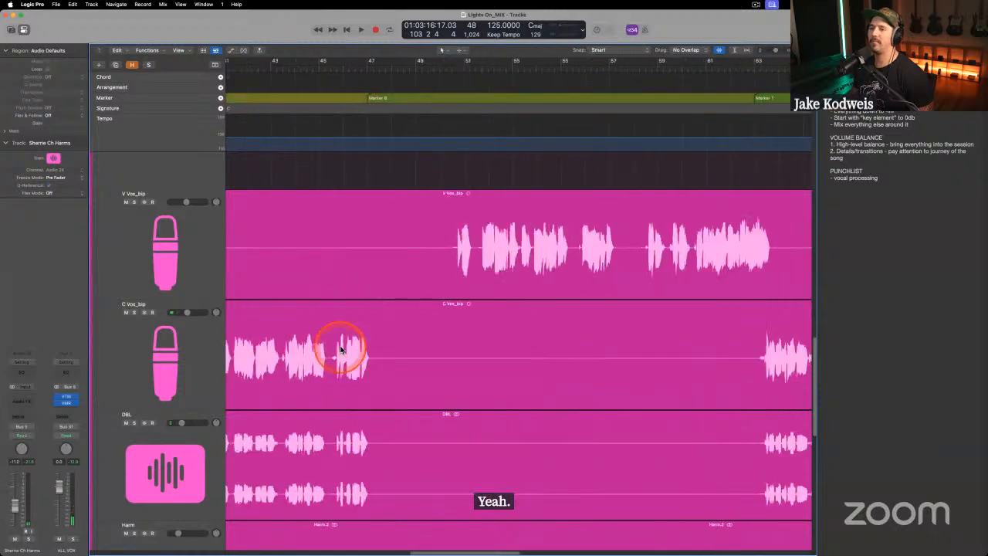
scroll(340, 346, up, 3)
click(193, 332)
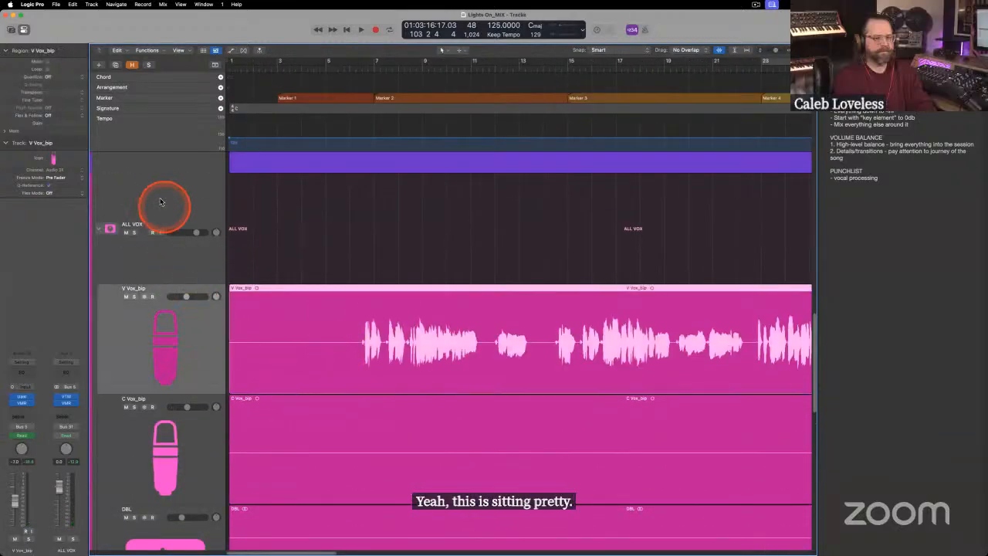
click(165, 208)
click(175, 330)
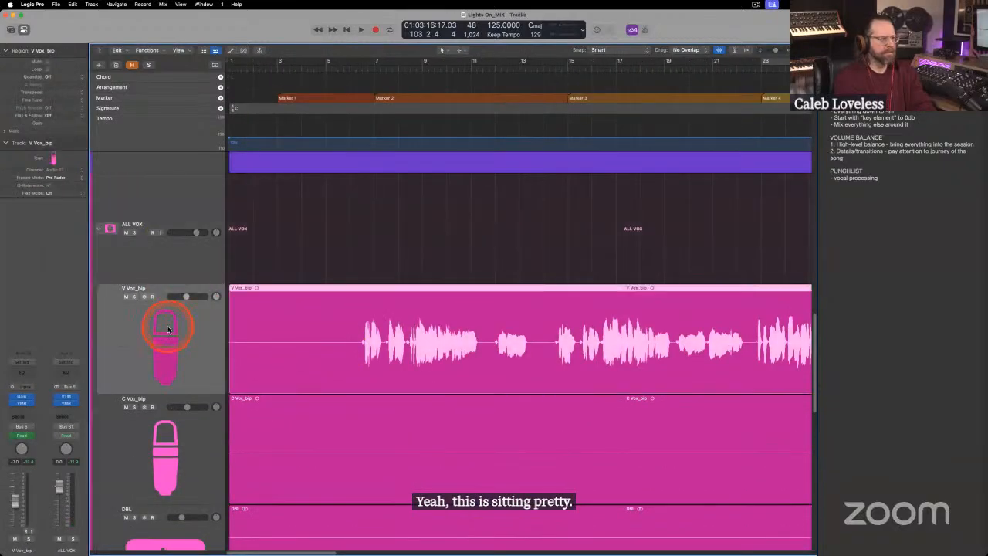
Clear the WIDEN notes from the Harm and V2 Harm channel strips in the mixer, then hide the mixer.
key(x)
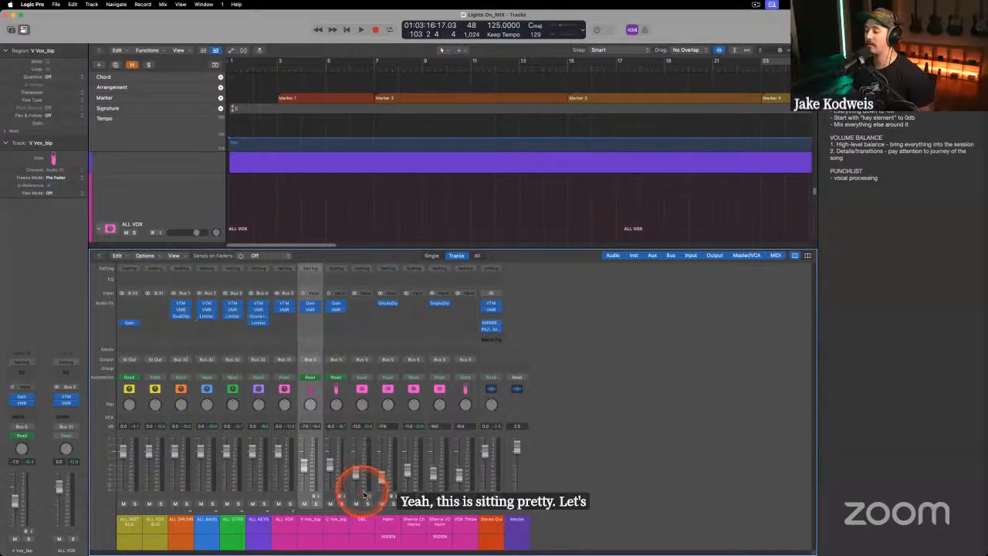
click(388, 540)
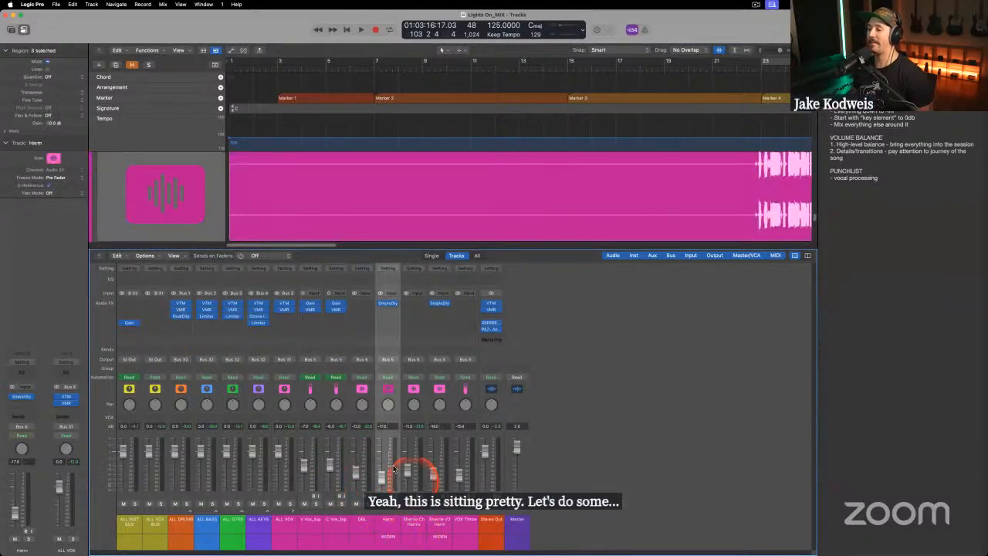
click(438, 533)
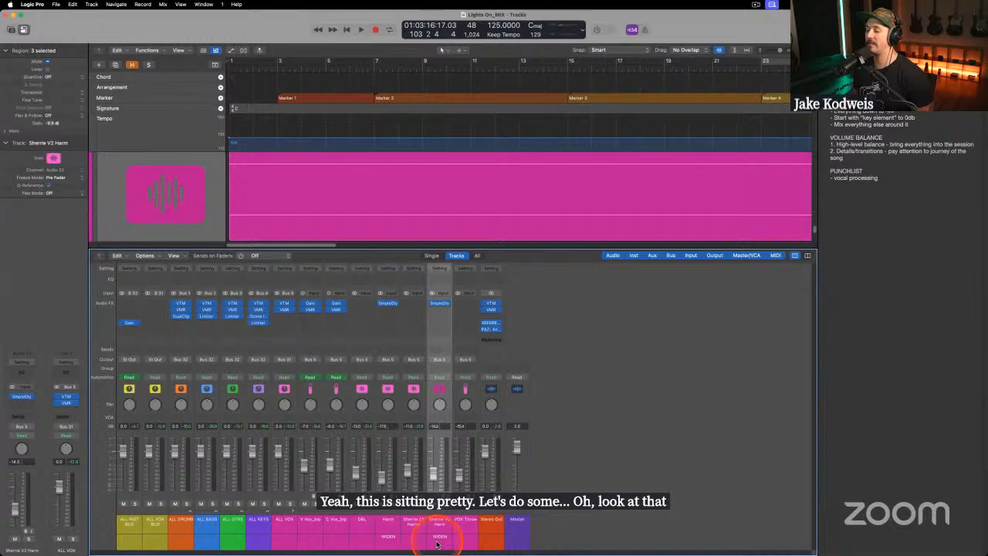
click(388, 539)
click(437, 538)
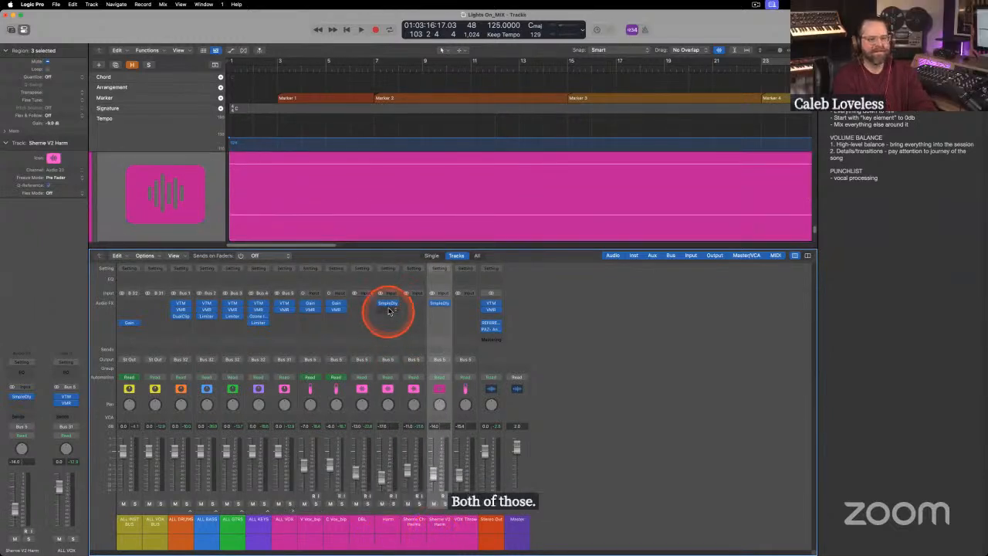
key(x)
Fit all the vocal tracks in view and place the playhead at bar 6.
scroll(370, 297, up, 5)
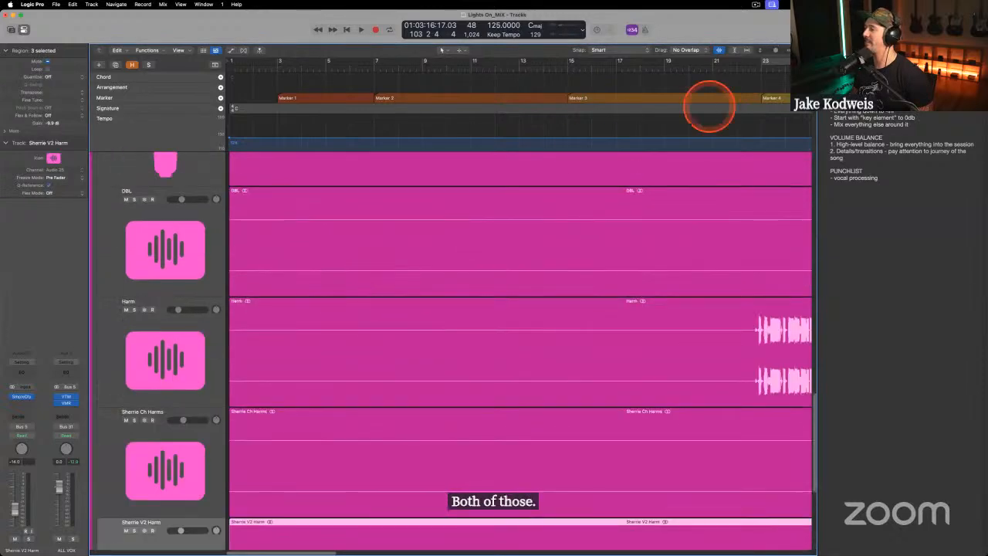
drag(798, 51, 766, 54)
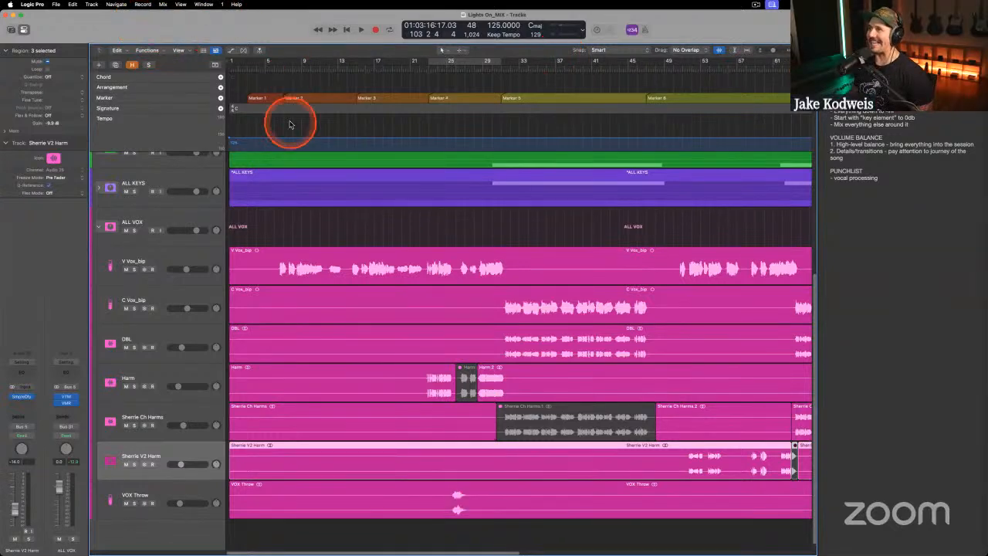
click(273, 67)
click(31, 417)
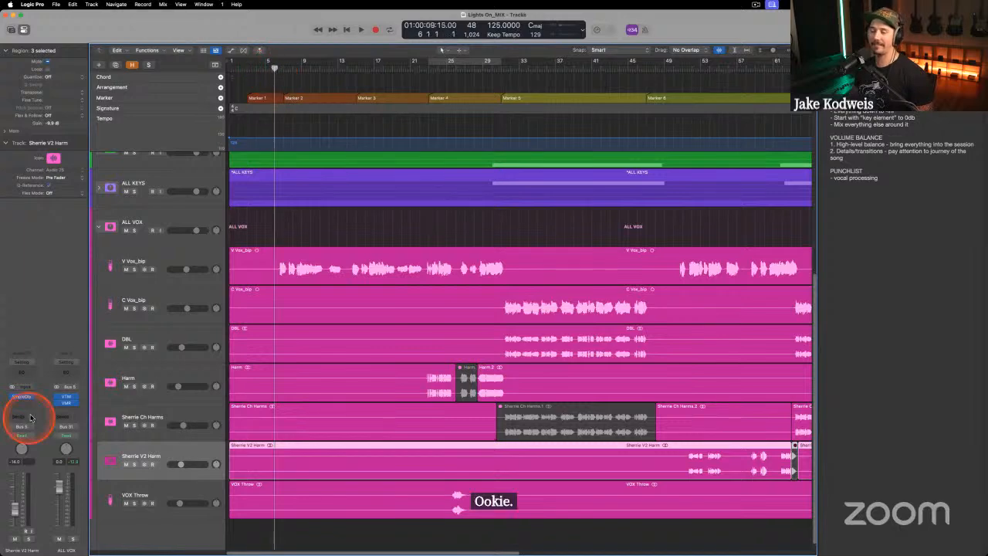
Select the V Vox_bip track and show its channel strip in the mixer.
key(x)
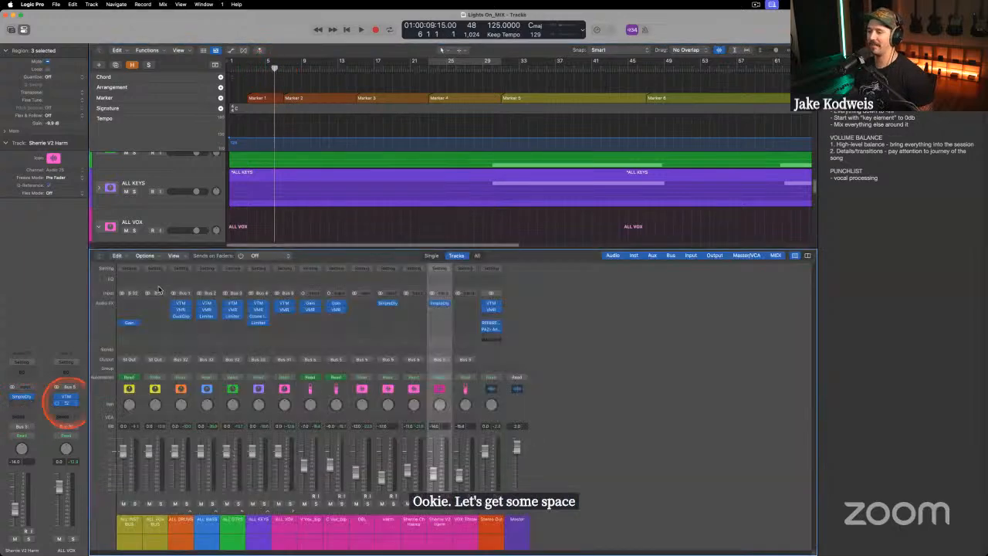
key(x)
click(138, 264)
key(x)
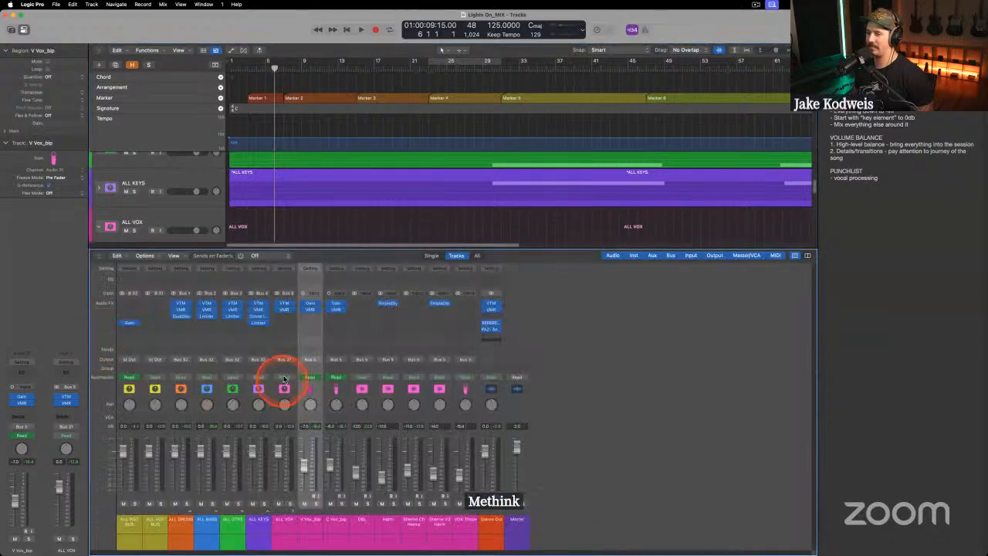
Create three new auxiliary channel strips after the VOX Throw channel in the mixer.
click(470, 522)
key(ctrl+n)
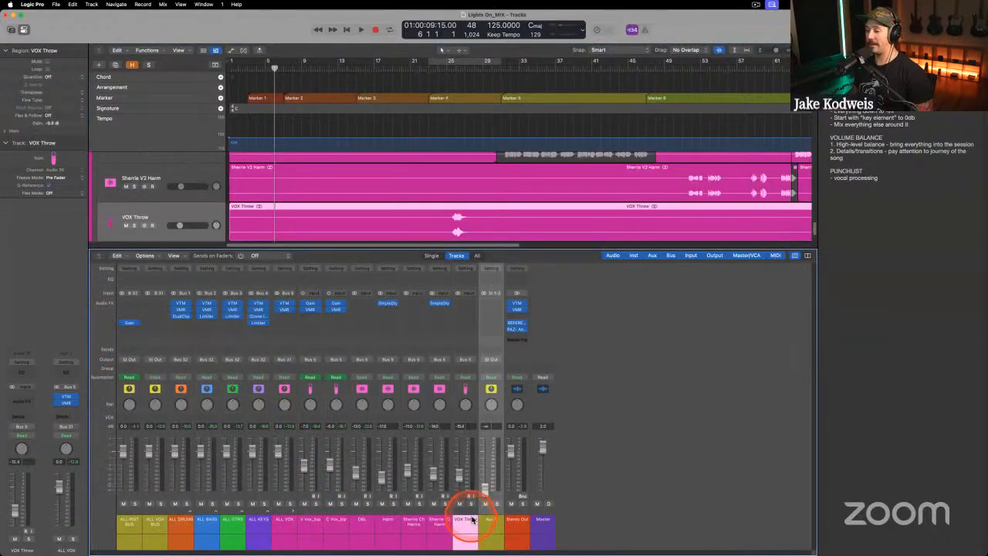
key(ctrl+n)
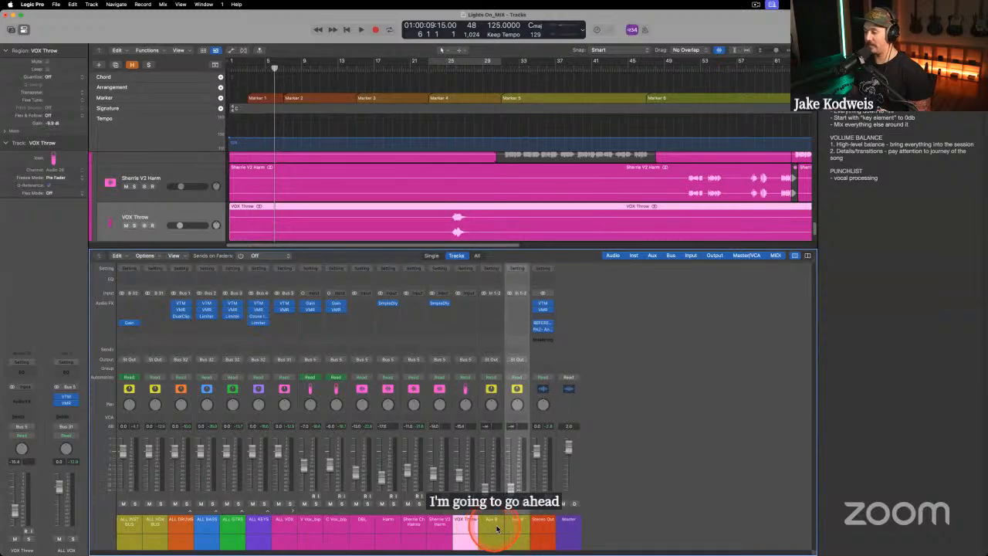
key(ctrl+n)
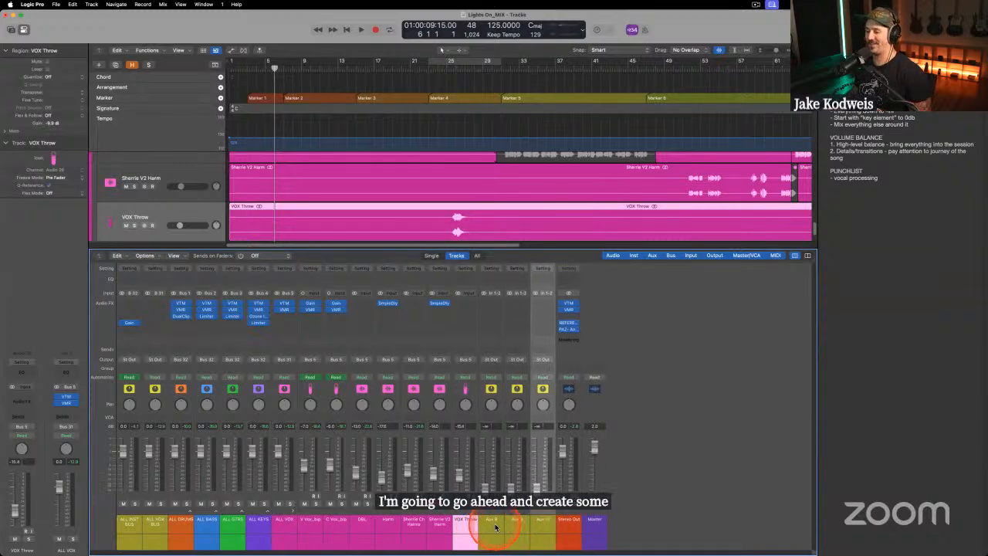
Name the three new aux channels VOX VERB, VOX SLAP and VOX DELAY in that order.
click(491, 523)
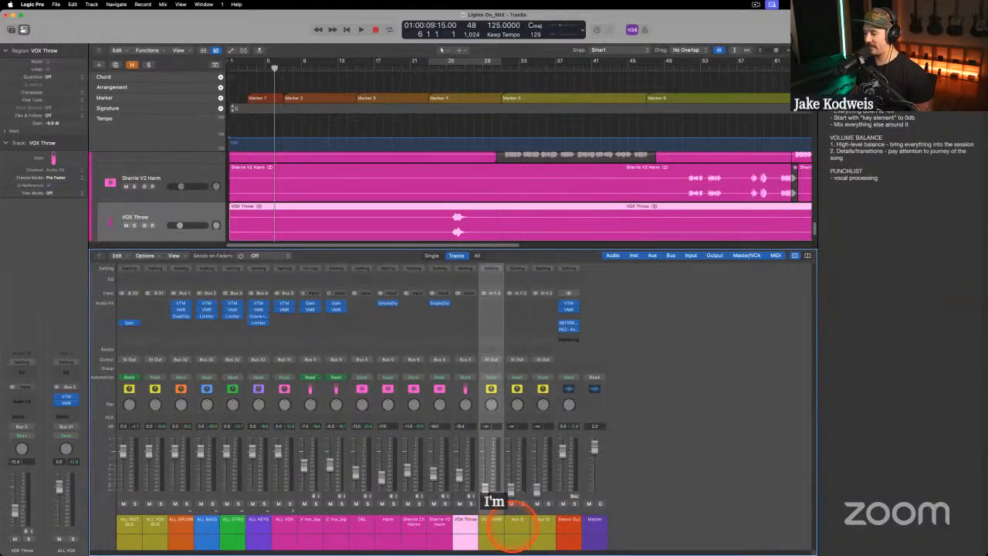
double_click(518, 523)
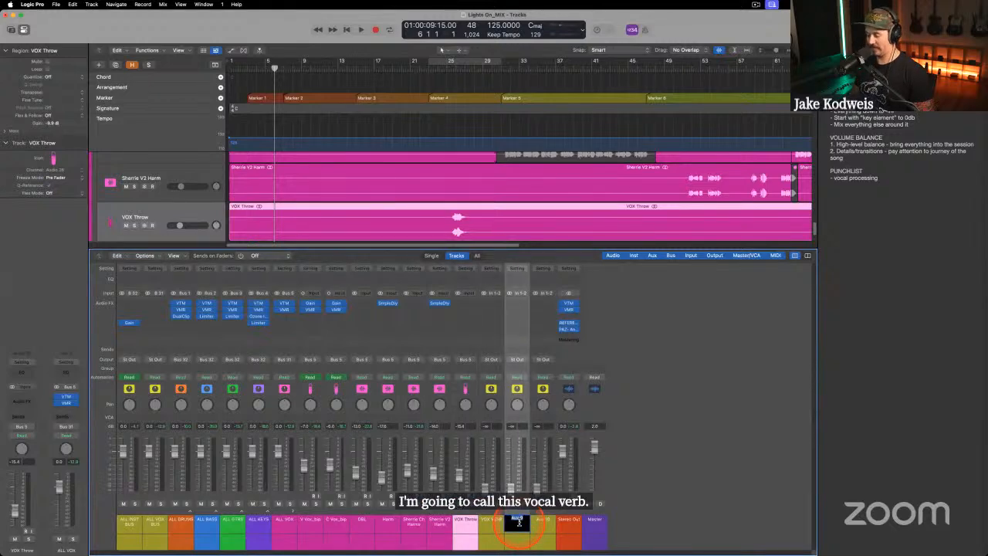
text(VOX VERB)
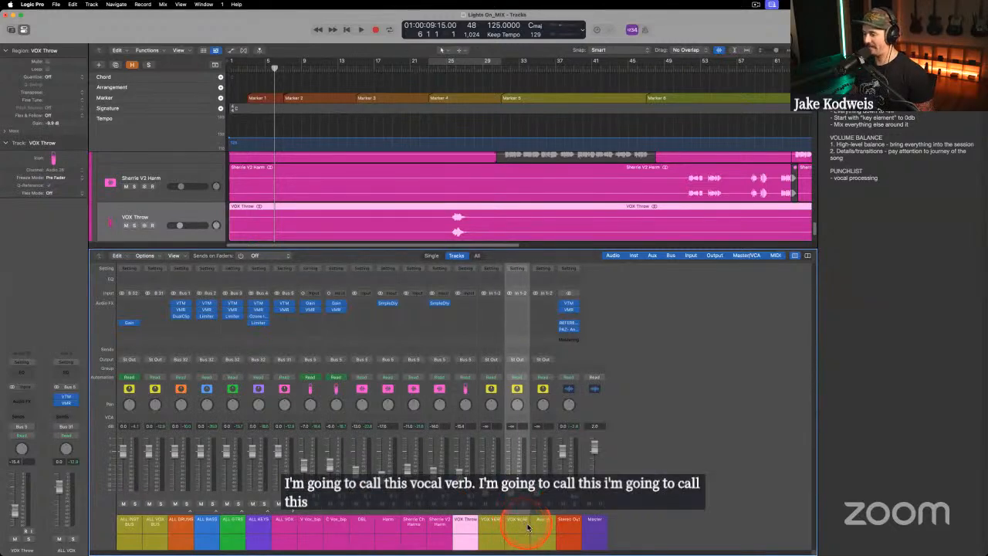
double_click(538, 523)
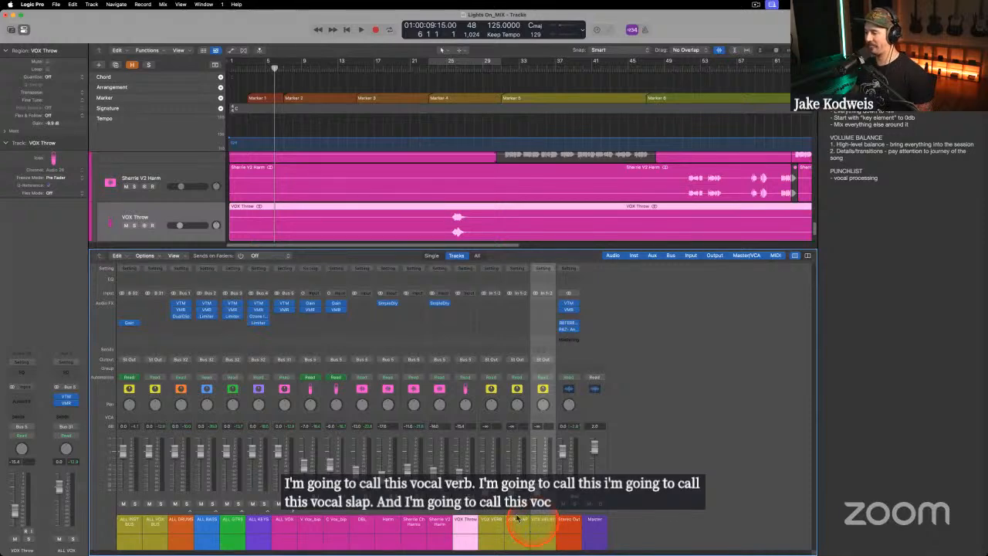
Create tracks for the VOX VERB, VOX SLAP and VOX DELAY auxes in the arrangement, then hide the mixer.
shift+click(497, 525)
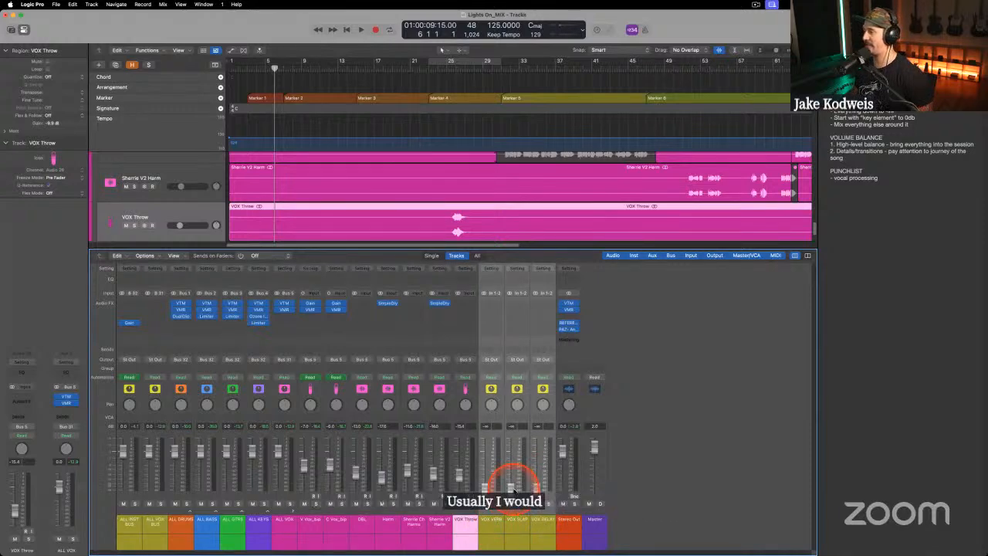
click(492, 537)
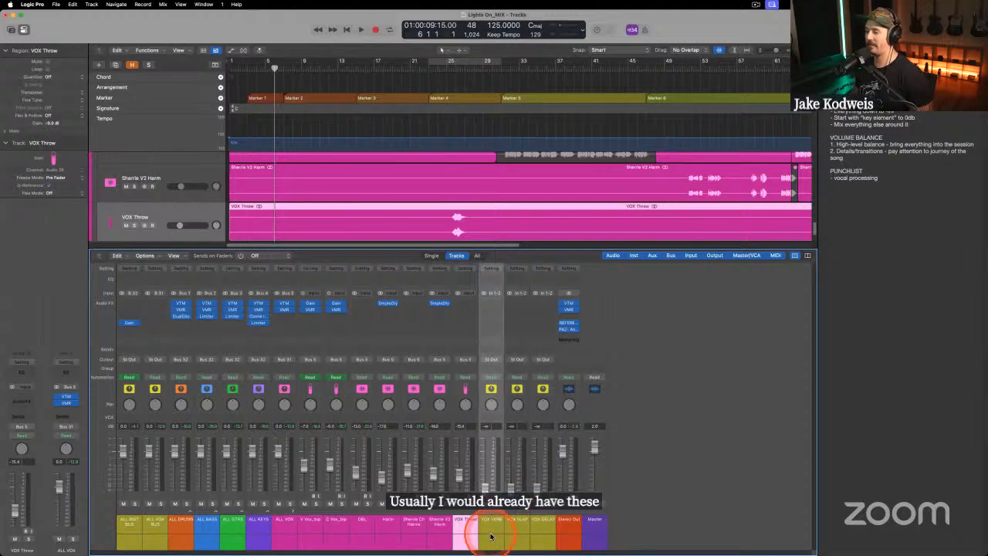
shift+click(545, 529)
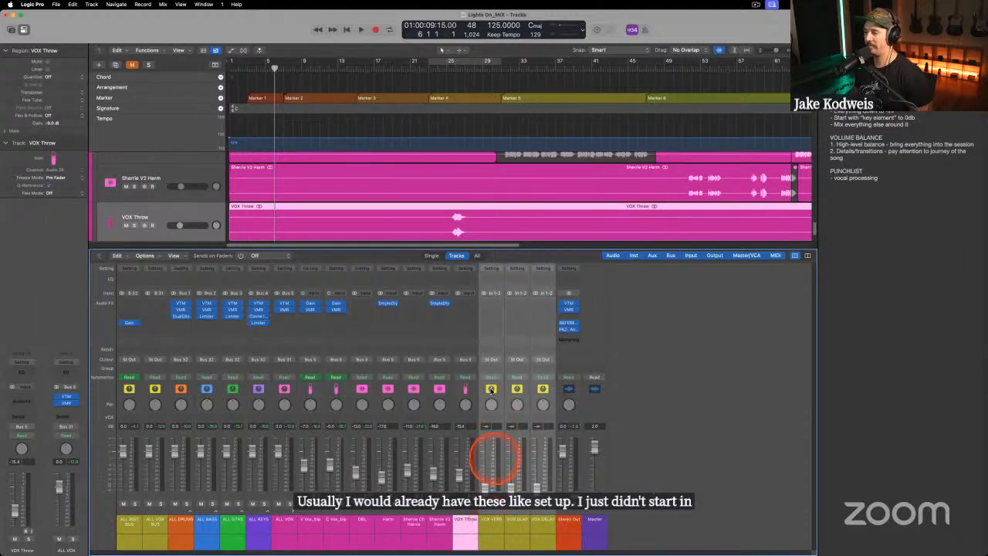
click(488, 530)
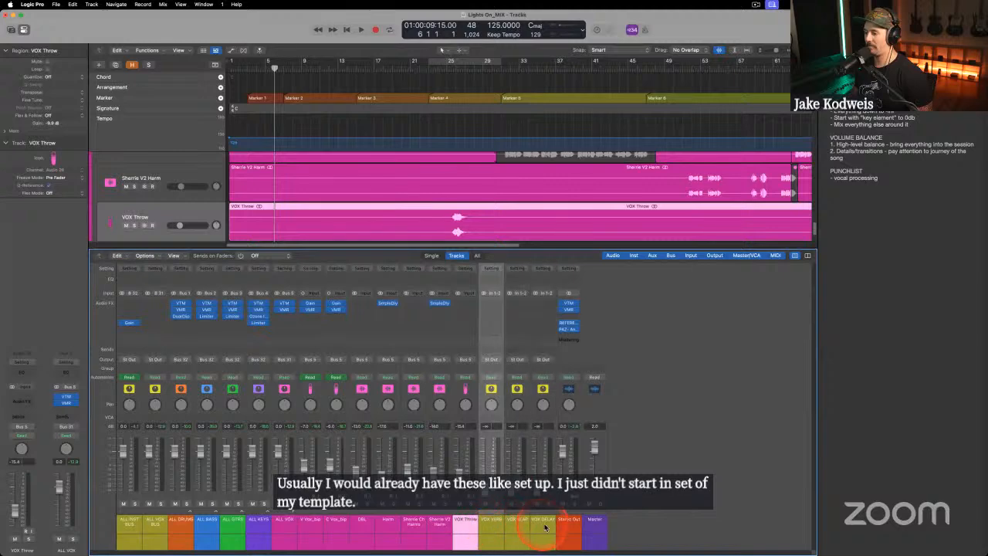
shift+click(545, 530)
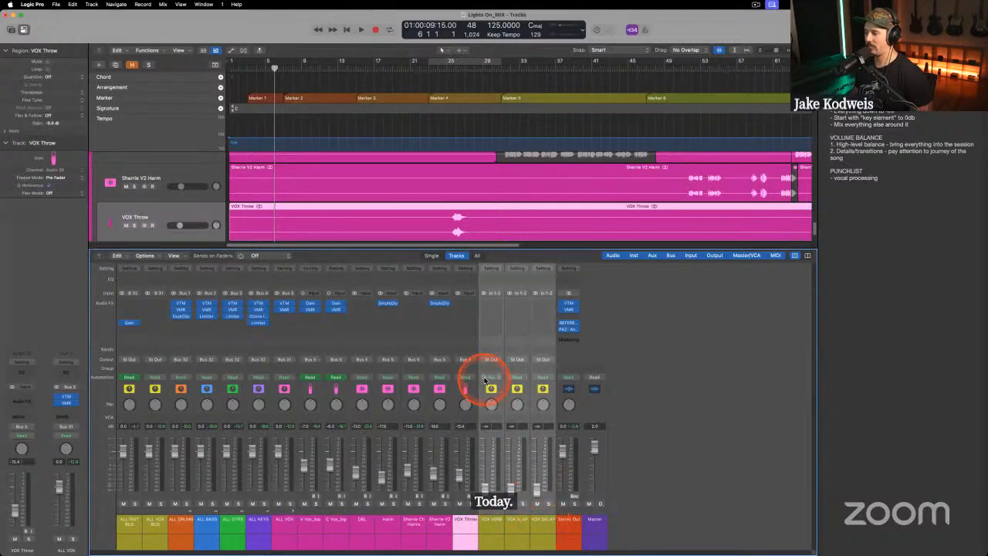
key(x)
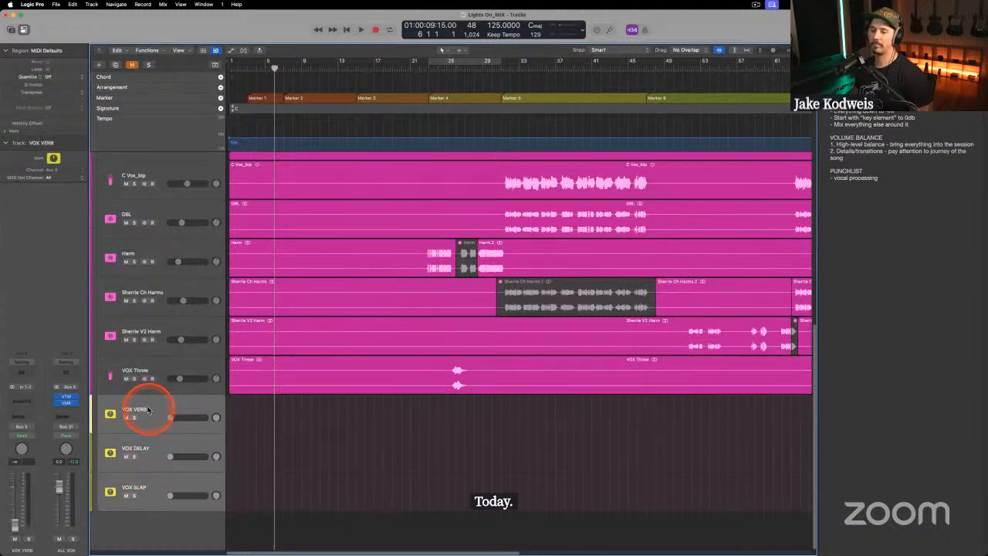
Move the VOX VERB, VOX DELAY and VOX SLAP tracks out of the ALL VOX stack and place them below it.
drag(149, 413, 136, 193)
drag(153, 319, 131, 207)
click(133, 324)
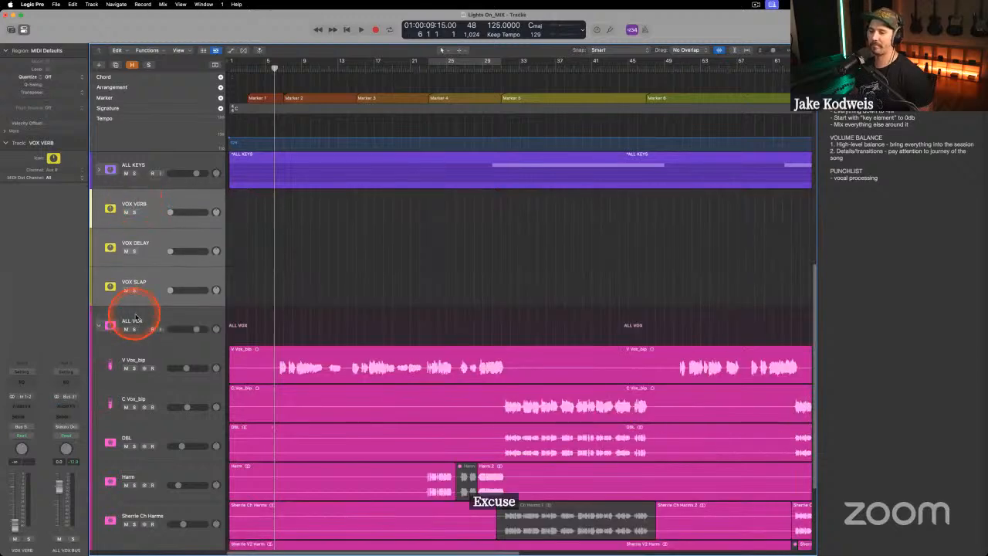
drag(136, 317, 133, 192)
scroll(327, 358, down, 4)
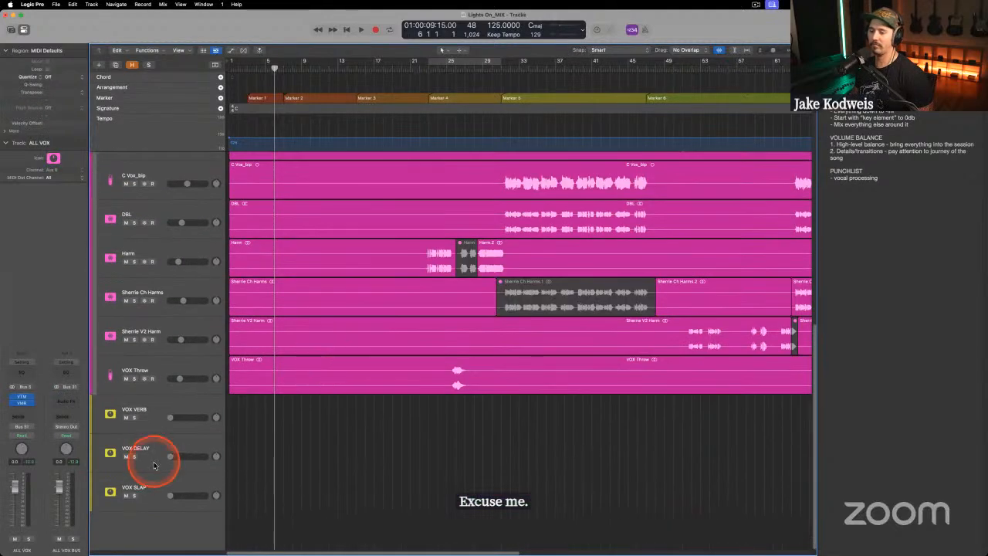
Group the VOX VERB, VOX DELAY and VOX SLAP tracks into a summing stack named ALL WET FX.
click(125, 412)
shift+click(147, 489)
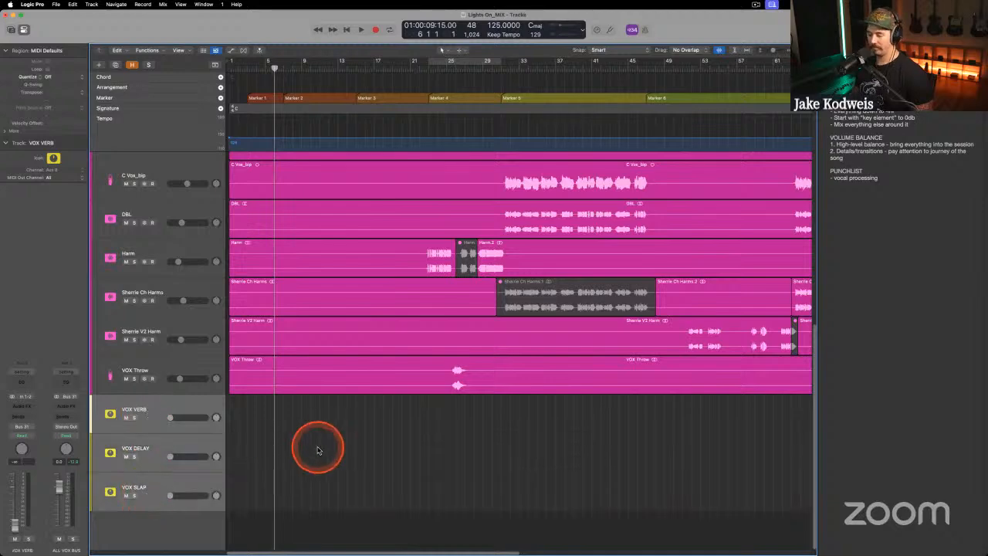
key(x)
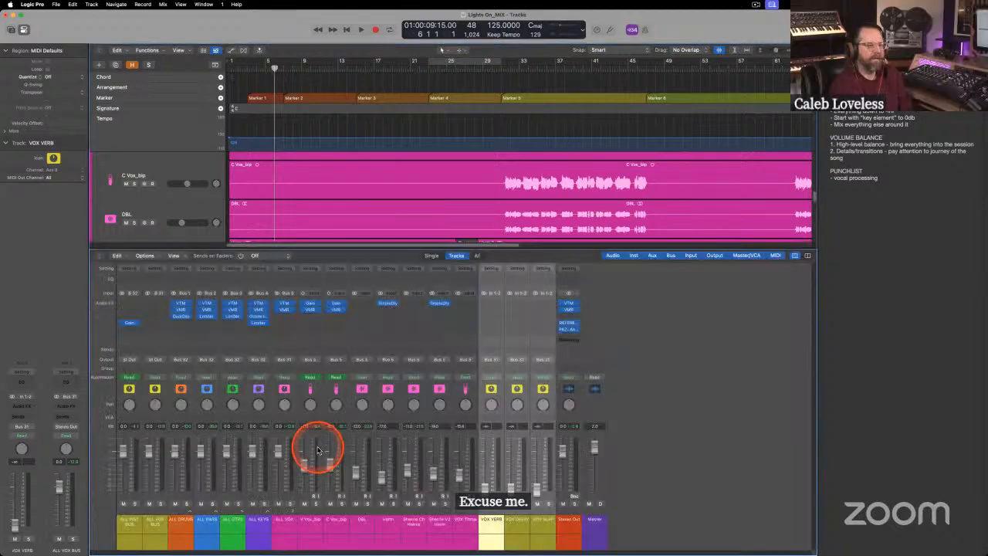
key(x)
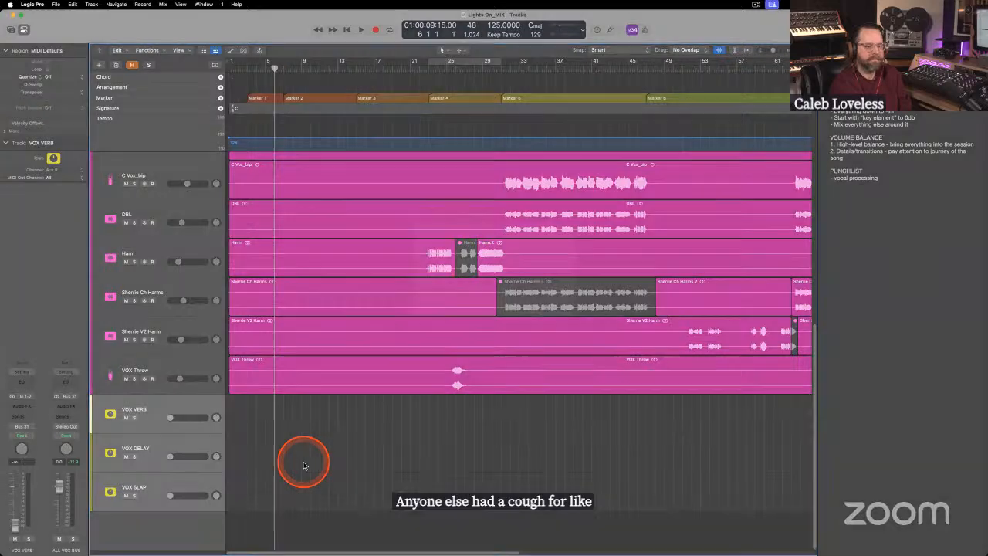
key(super+shift+d)
key(Return)
click(125, 409)
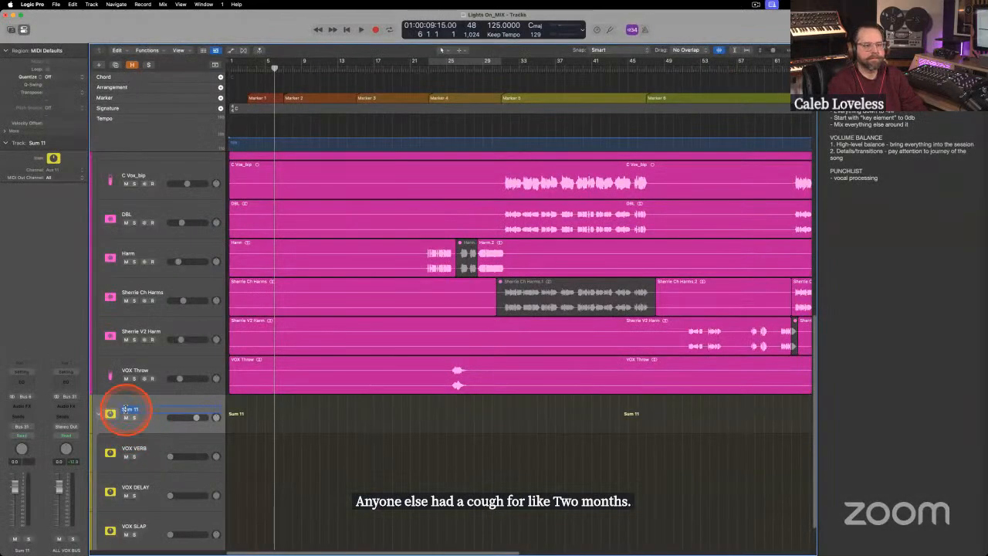
text(ALL WET FX)
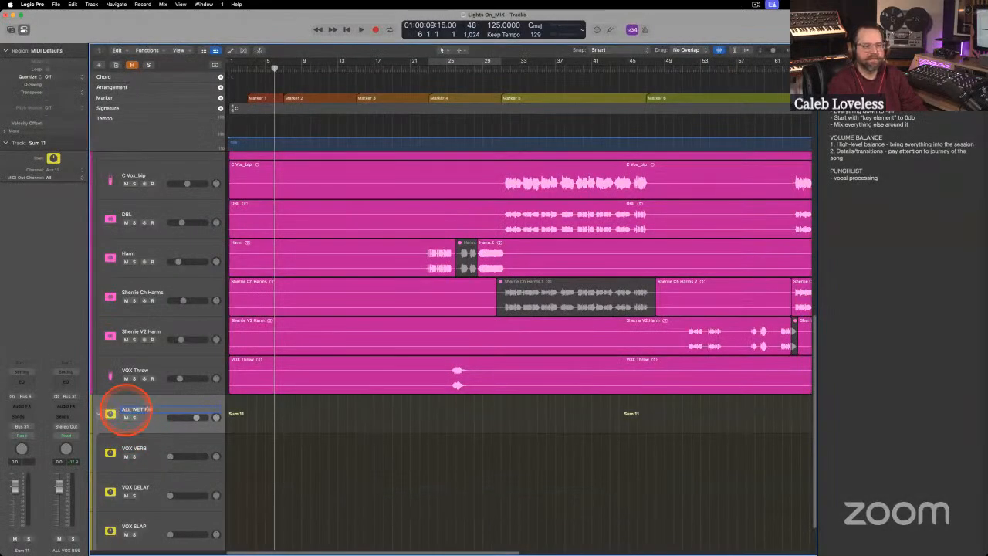
Show the mixer and set the input of the VOX VERB, VOX DELAY and VOX SLAP channels to Bus 20.
text(x)
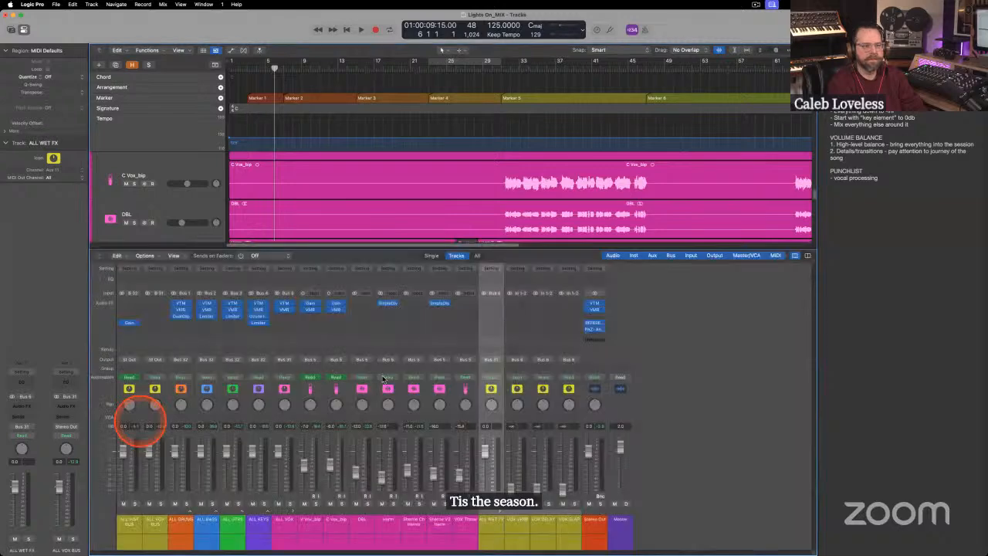
click(520, 530)
shift+click(566, 528)
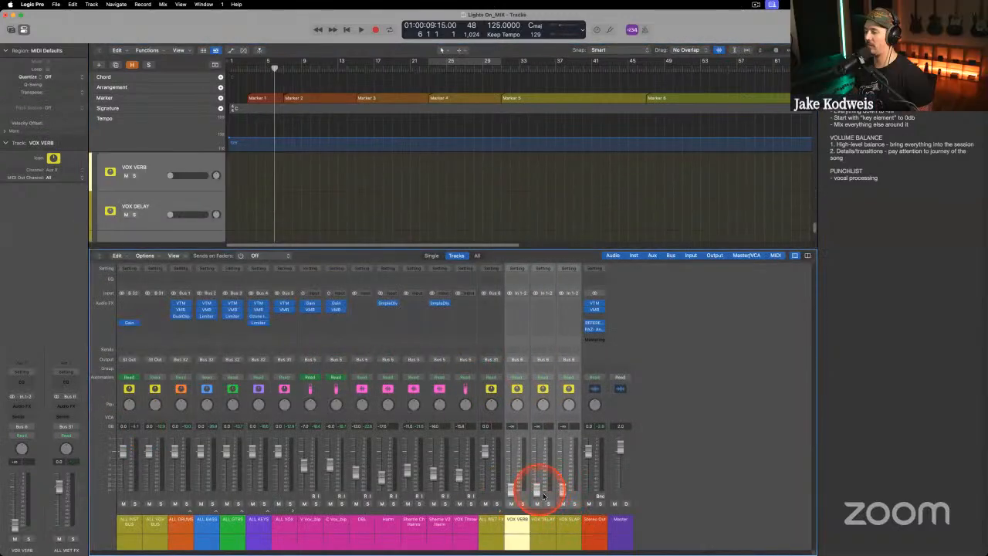
click(519, 292)
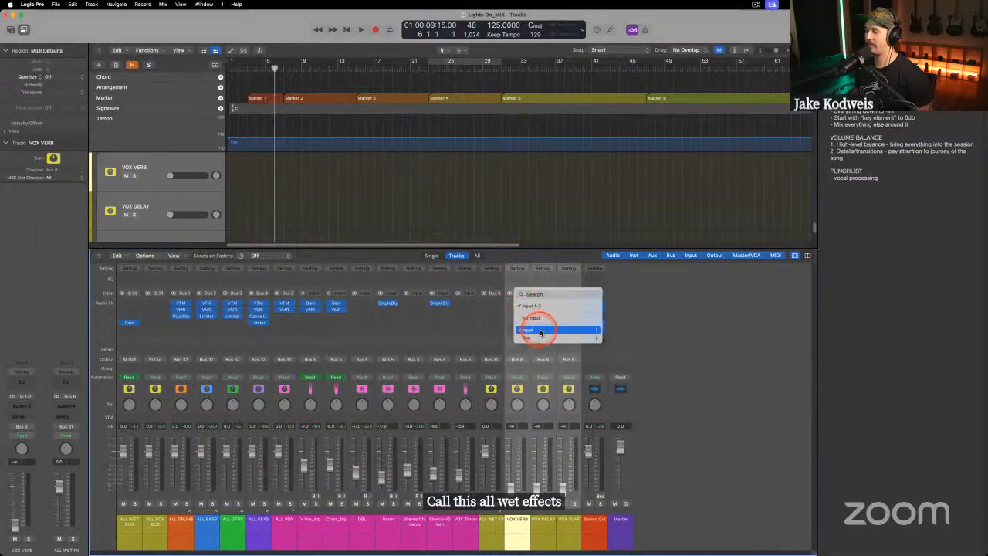
mouse_move(533, 341)
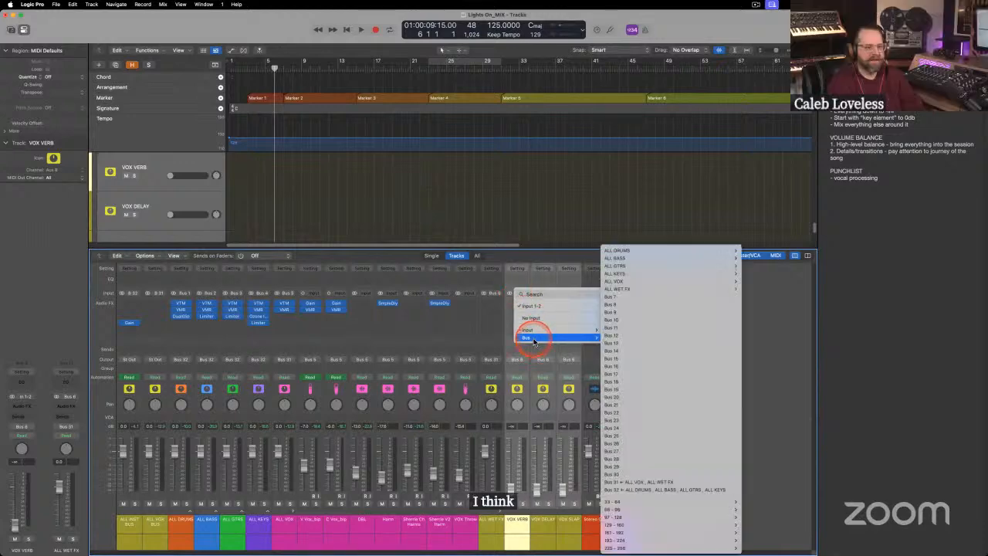
click(626, 399)
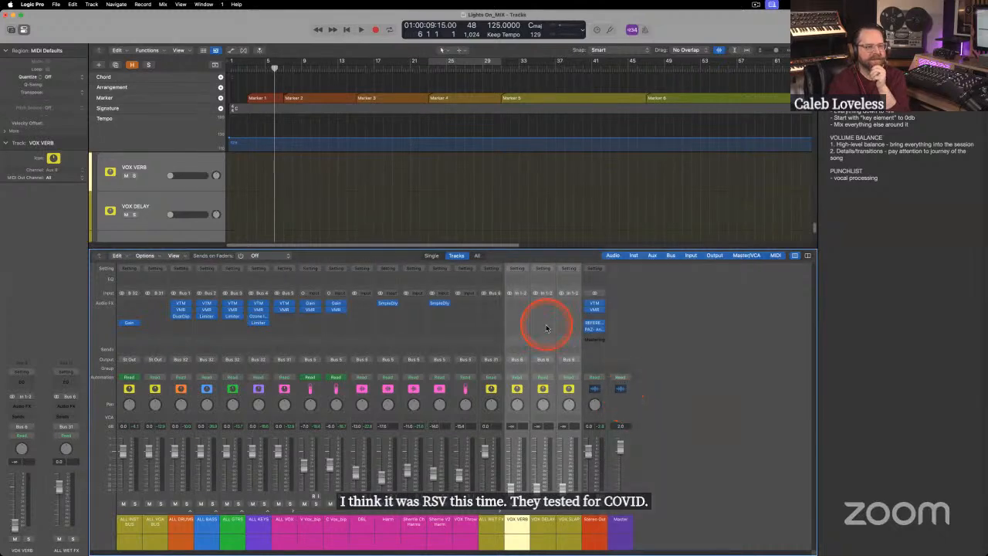
click(519, 293)
mouse_move(544, 337)
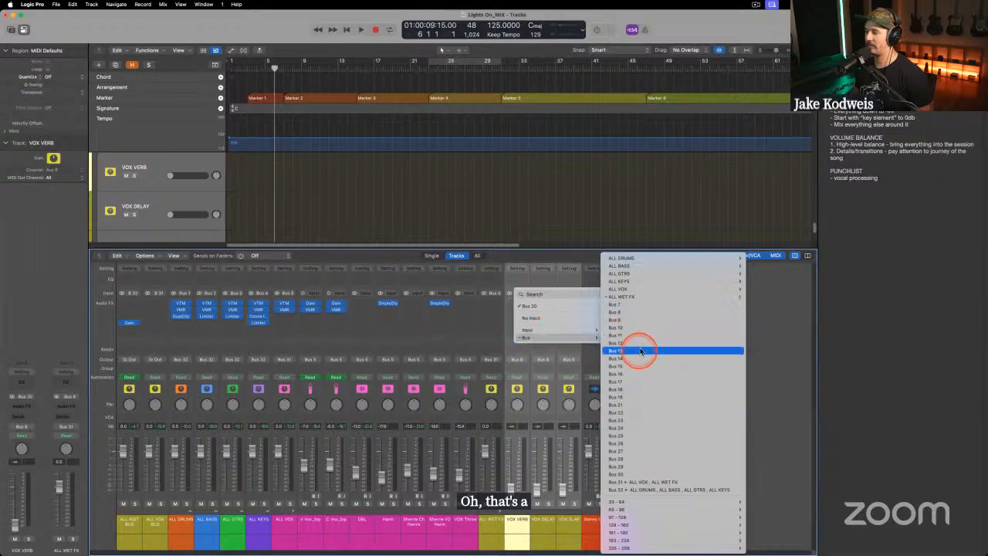
mouse_move(623, 296)
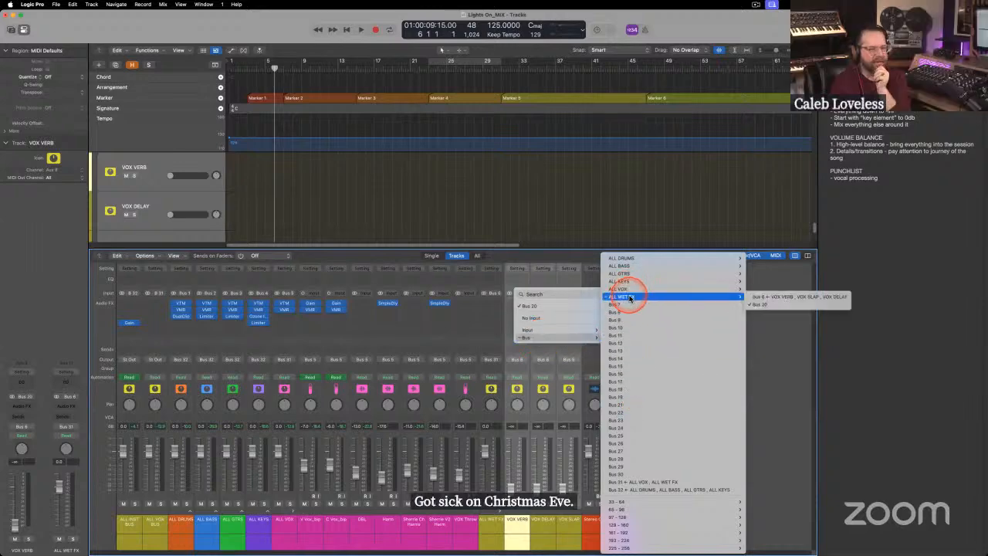
click(772, 304)
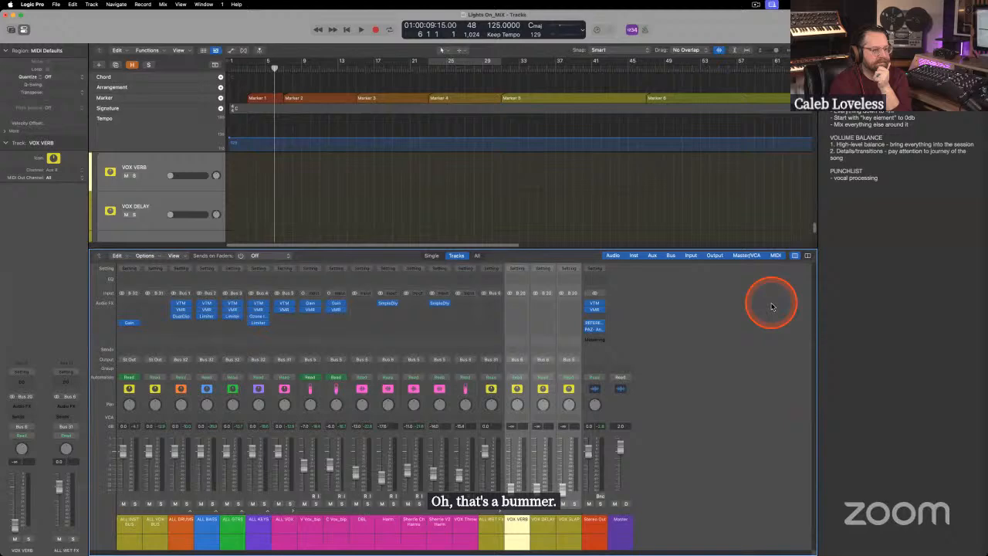
Set the input of VOX DELAY to Bus 21 and the input of VOX SLAP to Bus 22.
click(549, 293)
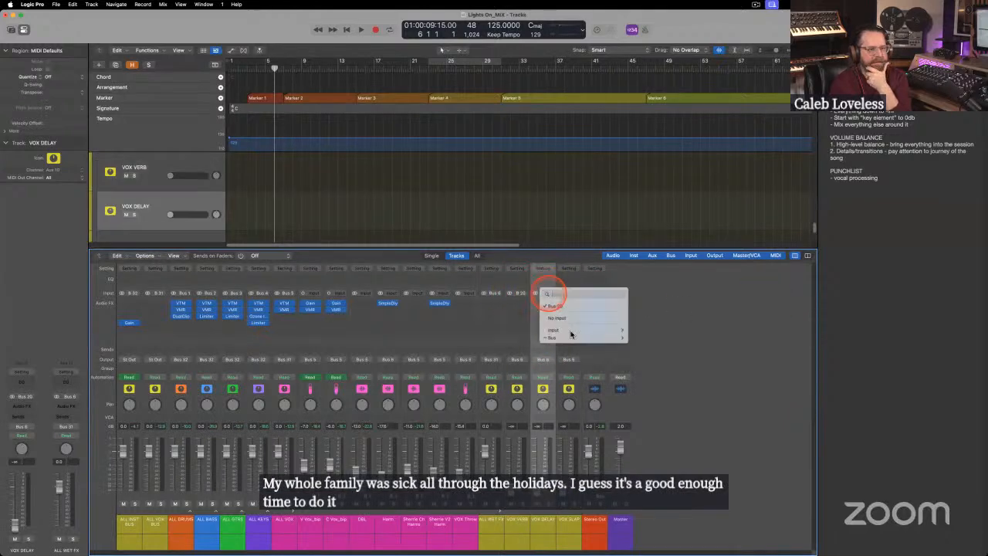
mouse_move(571, 335)
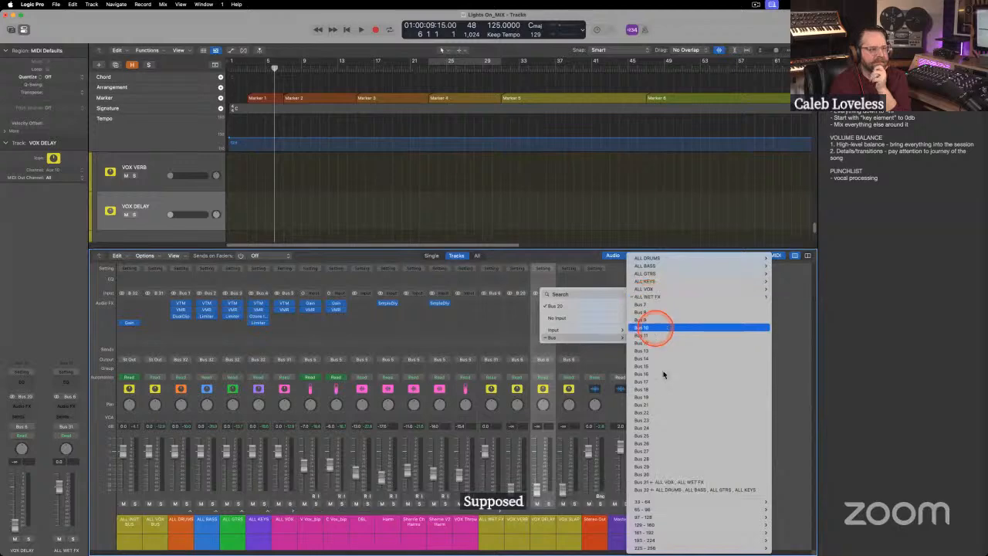
click(662, 403)
click(573, 294)
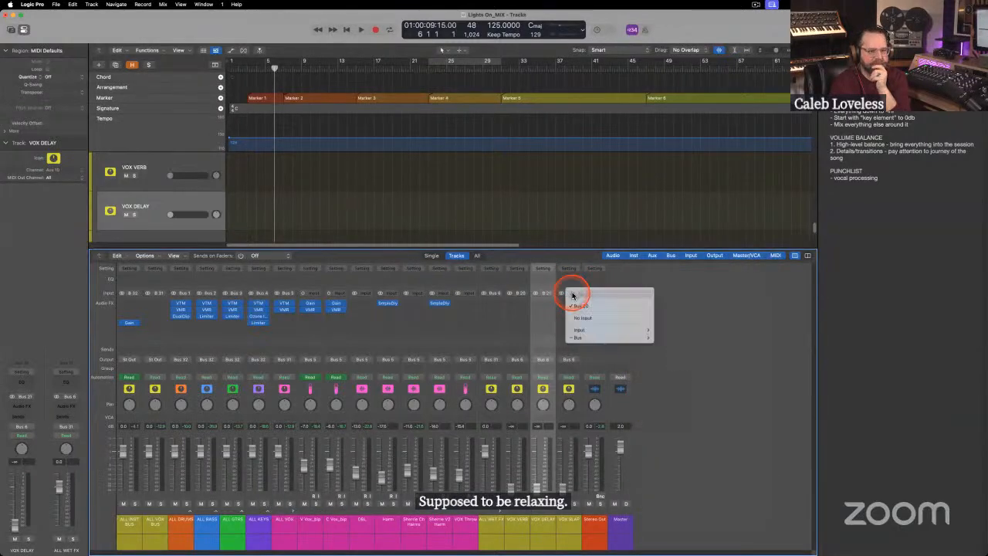
mouse_move(598, 337)
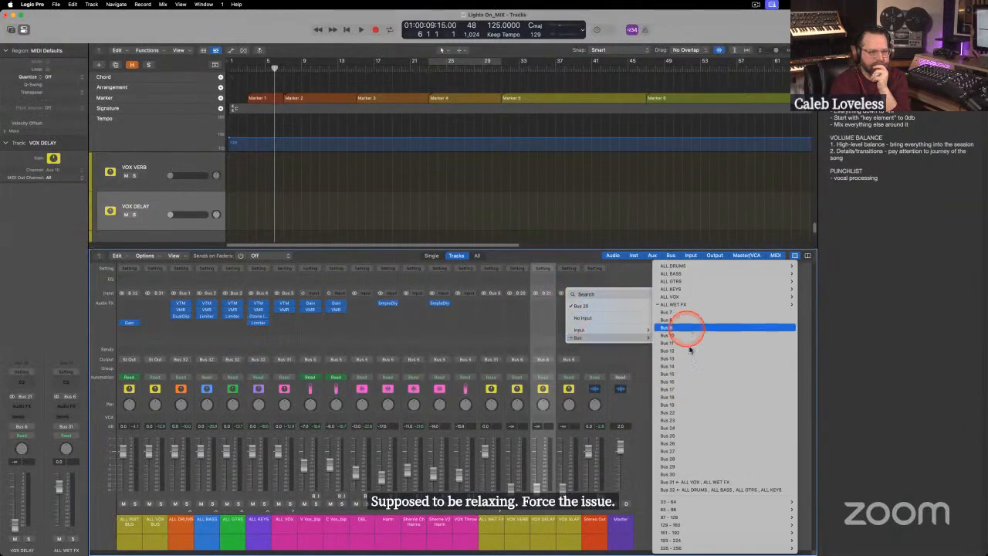
click(685, 412)
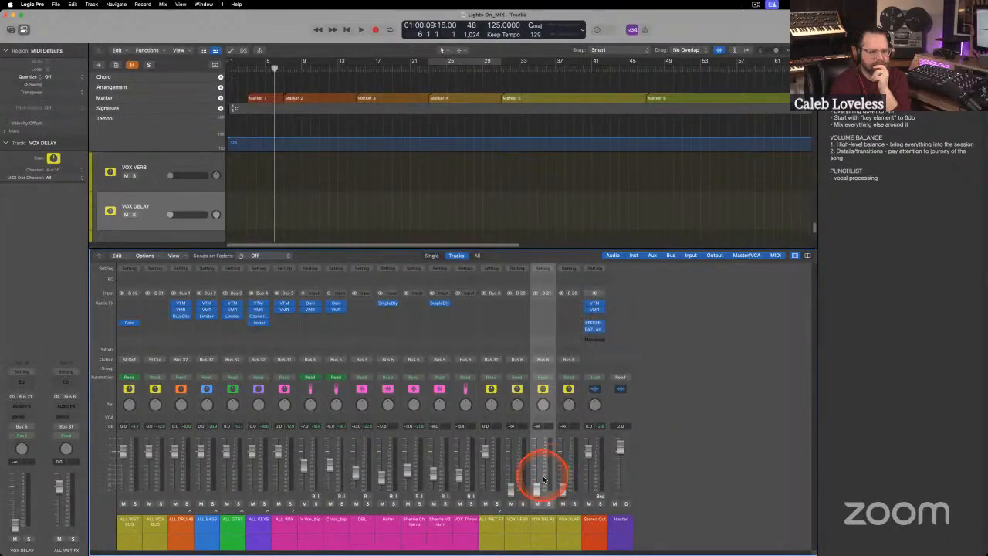
Set the faders of VOX VERB, VOX DELAY and VOX SLAP to 0 dB together.
click(520, 524)
shift+click(568, 523)
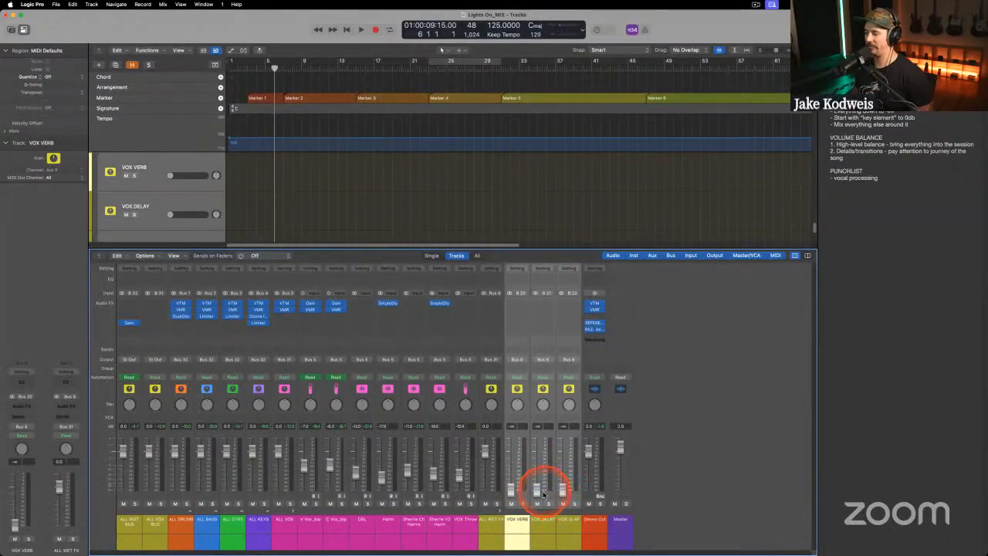
alt+click(538, 491)
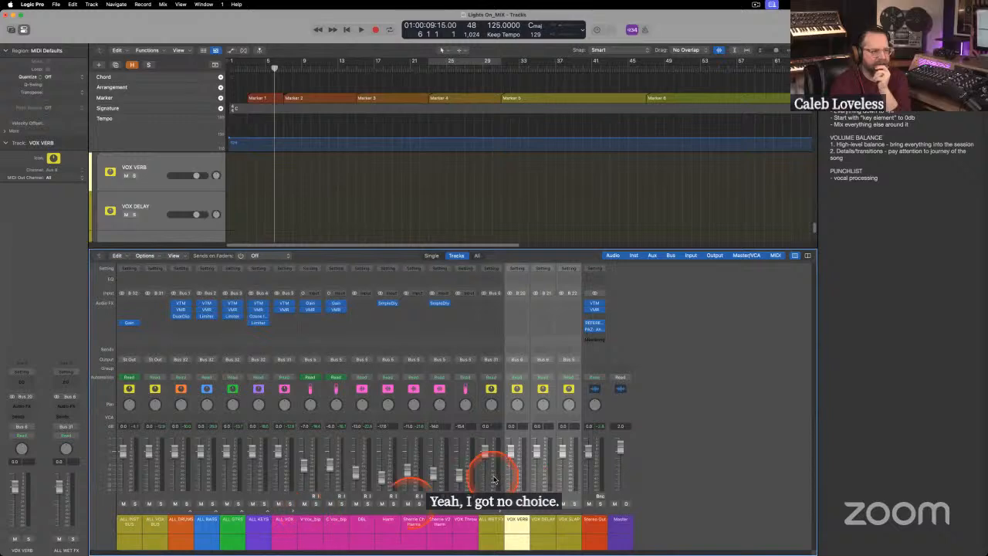
click(495, 521)
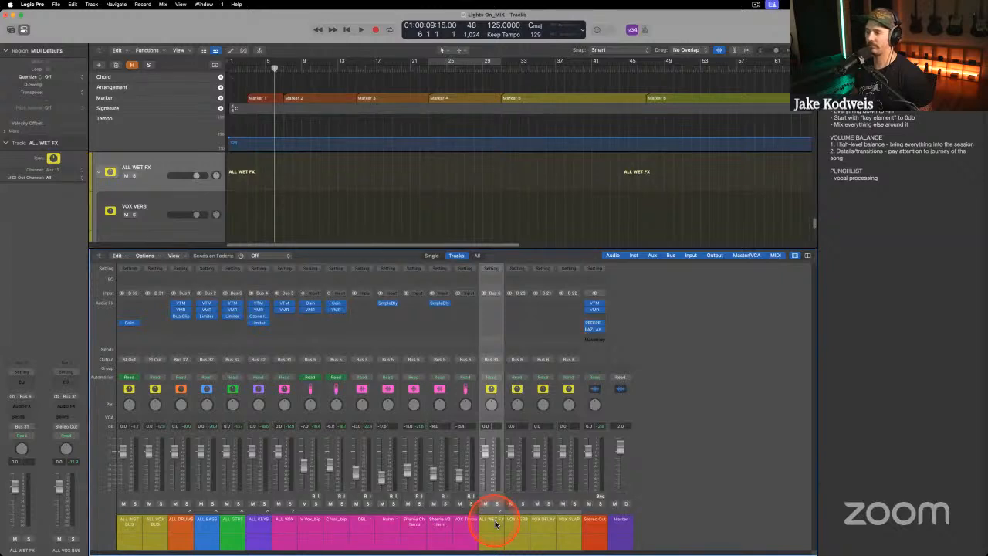
click(521, 525)
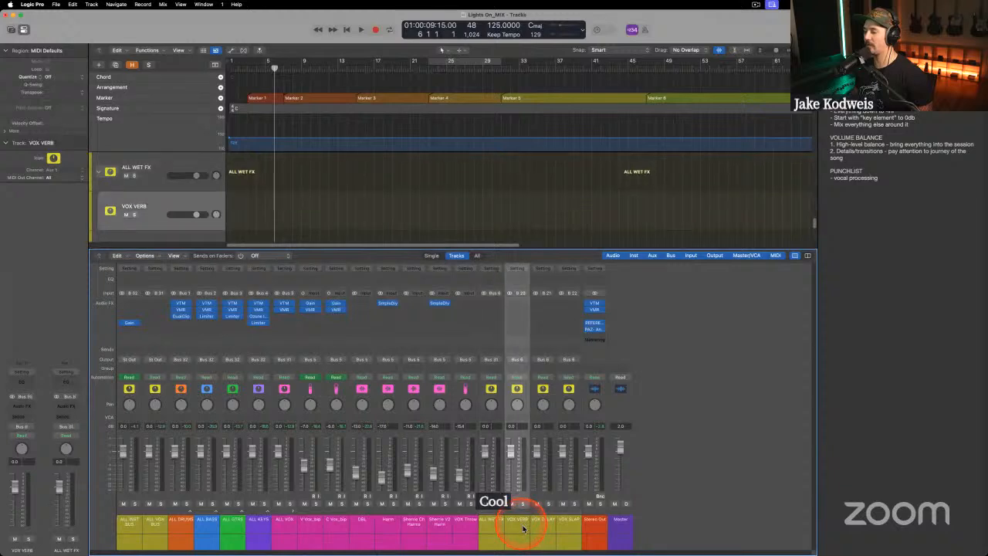
click(551, 527)
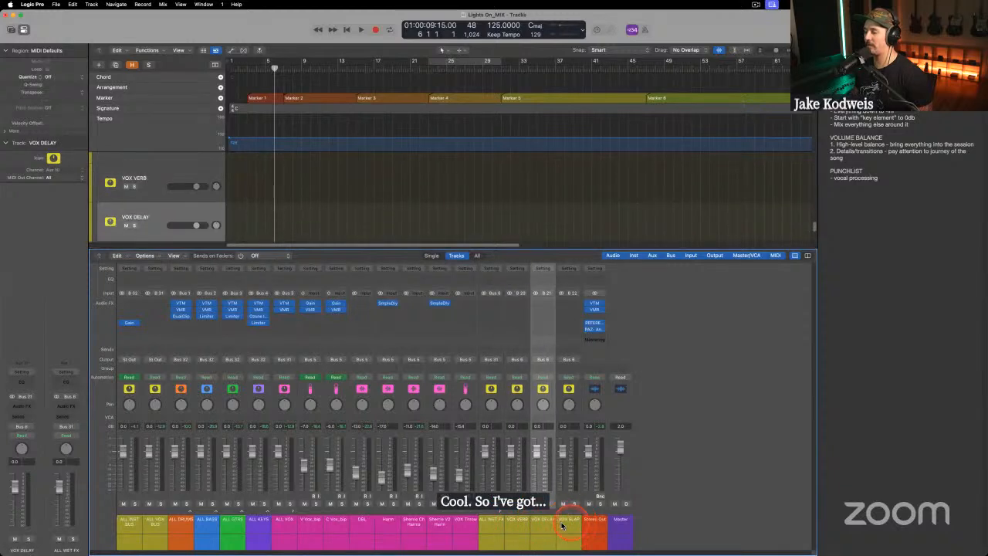
click(565, 528)
click(523, 530)
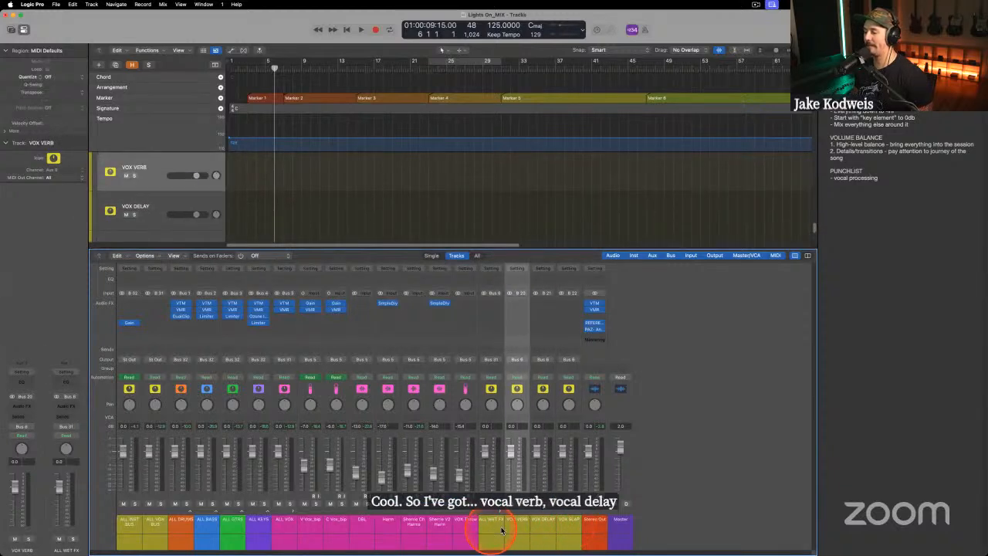
click(500, 529)
Swap the bus inputs so that VOX DELAY receives Bus 22 and VOX SLAP receives Bus 21.
click(542, 528)
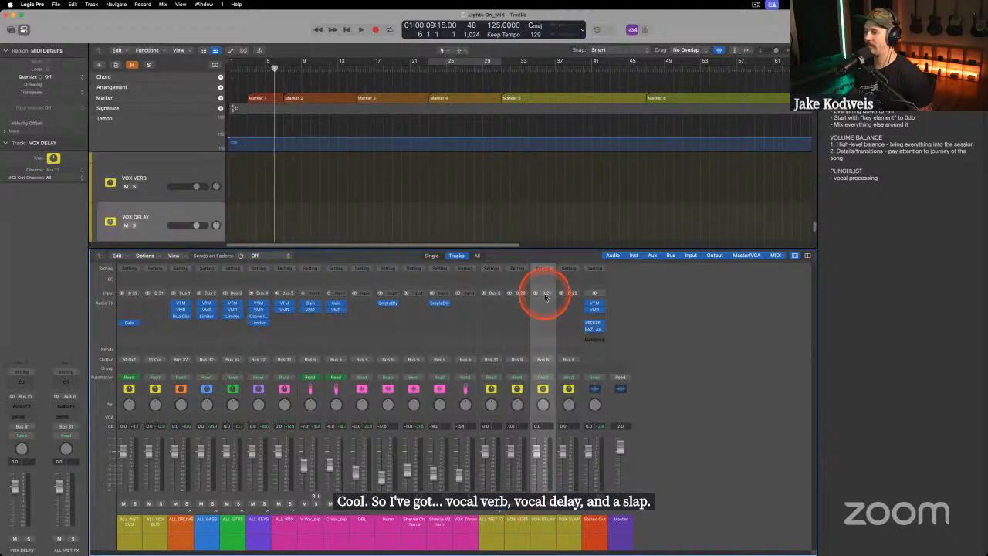
click(544, 296)
mouse_move(559, 338)
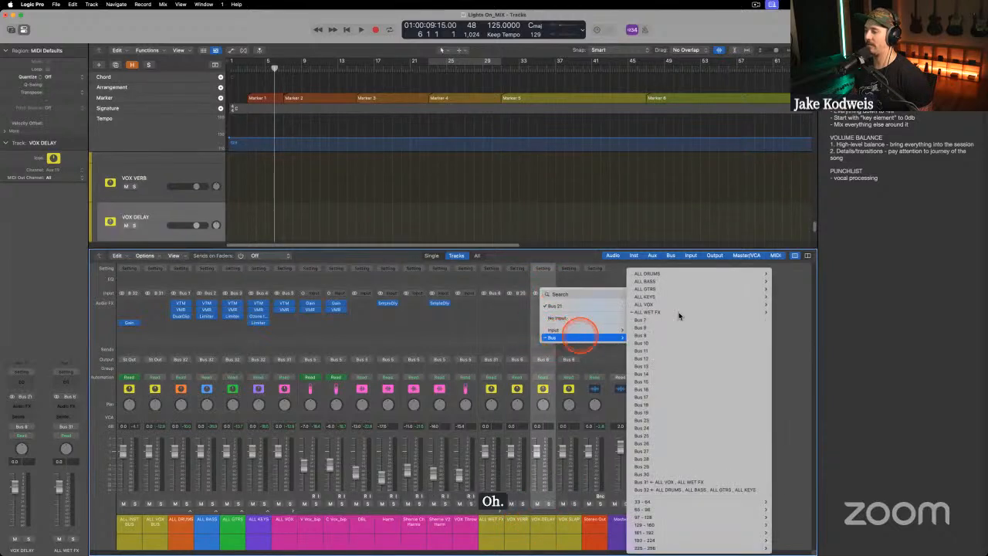
mouse_move(721, 311)
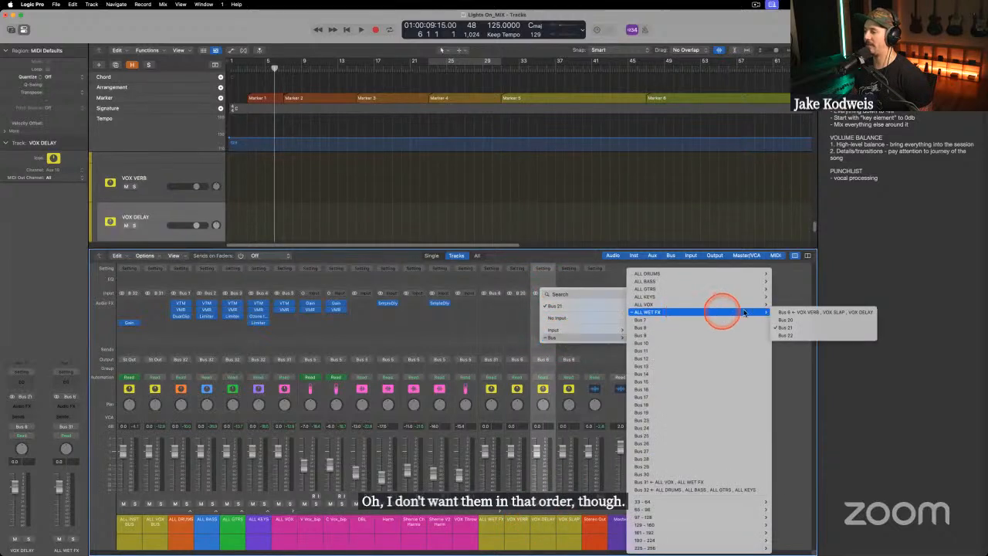
click(781, 335)
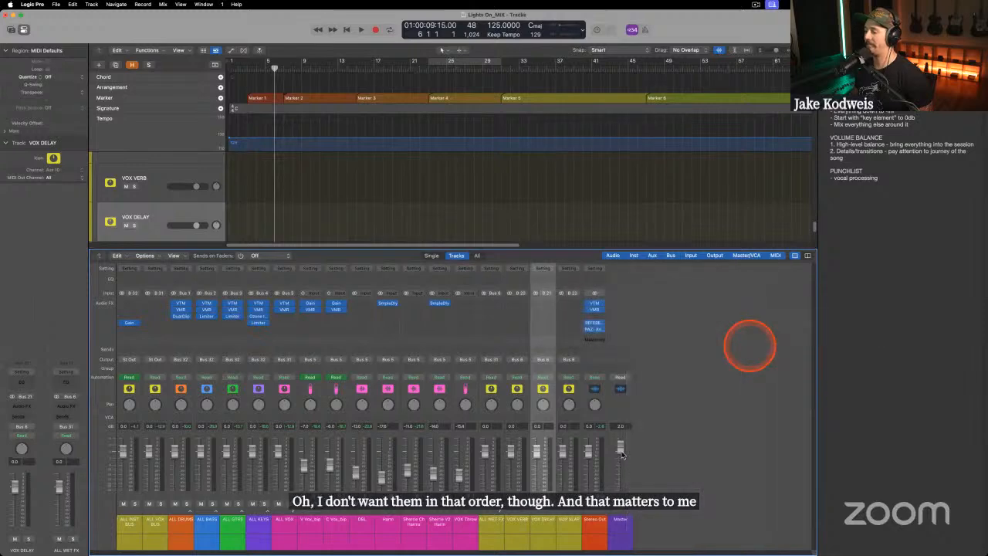
click(572, 529)
click(570, 294)
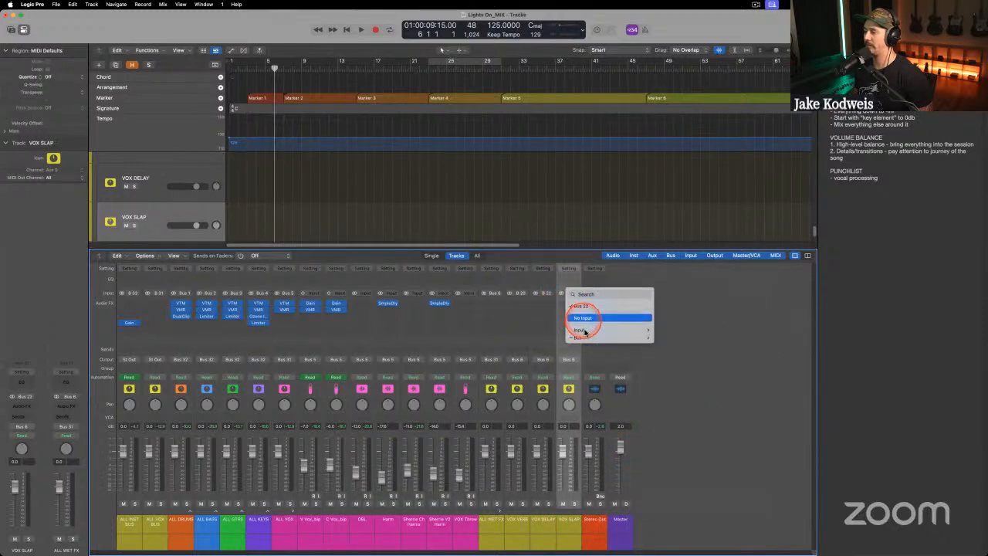
mouse_move(591, 335)
mouse_move(696, 307)
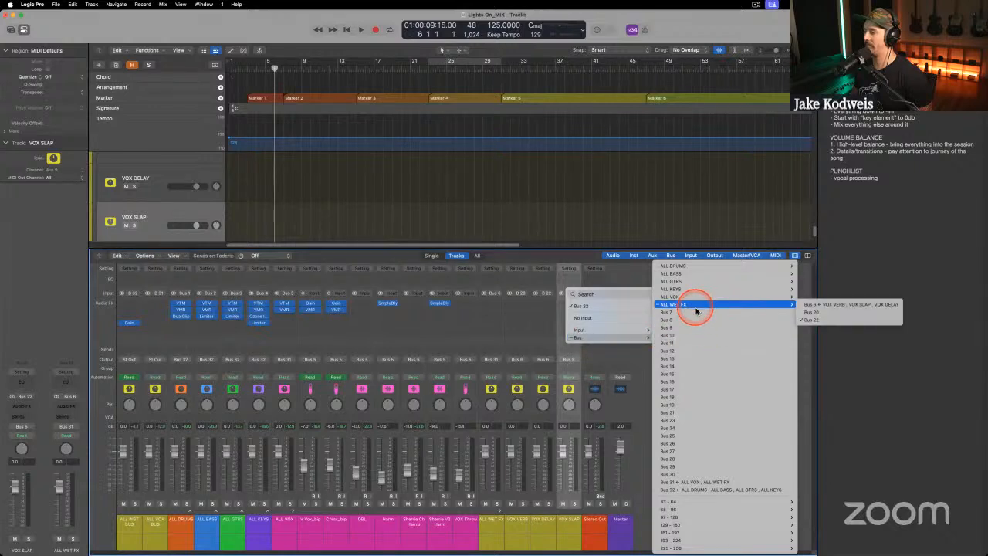
click(690, 410)
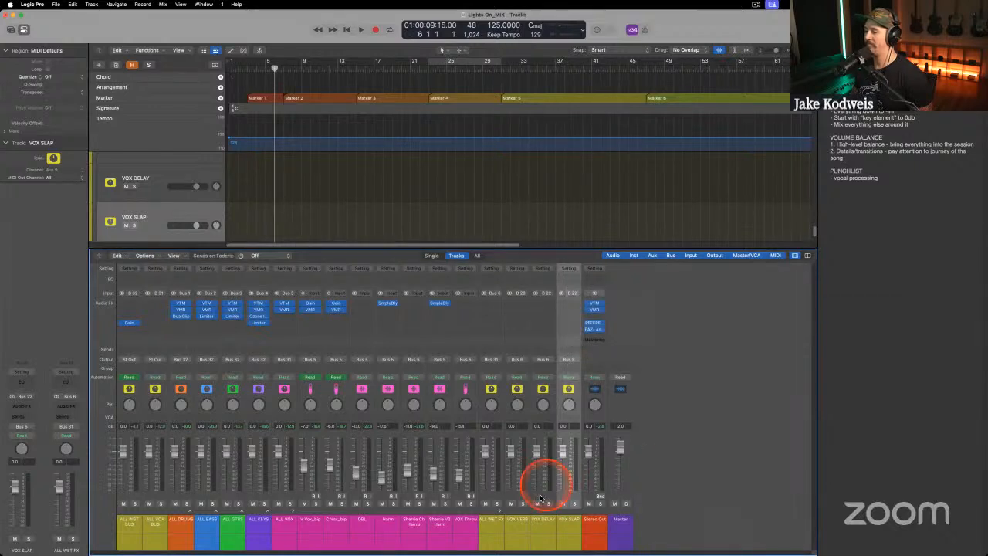
Insert a stereo VerbSuite reverb on the VOX VERB channel and load the JK Vocal Long Verb setting.
click(522, 529)
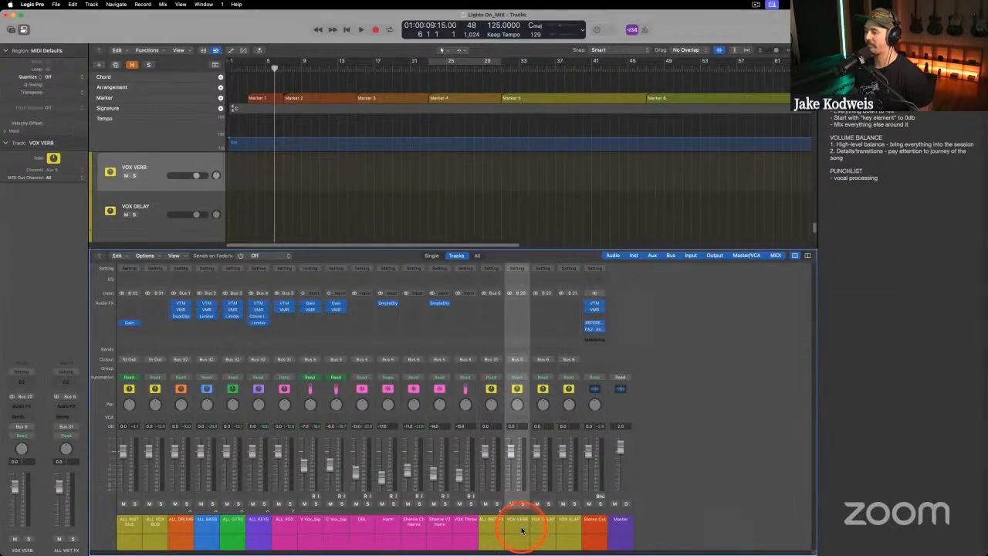
click(514, 306)
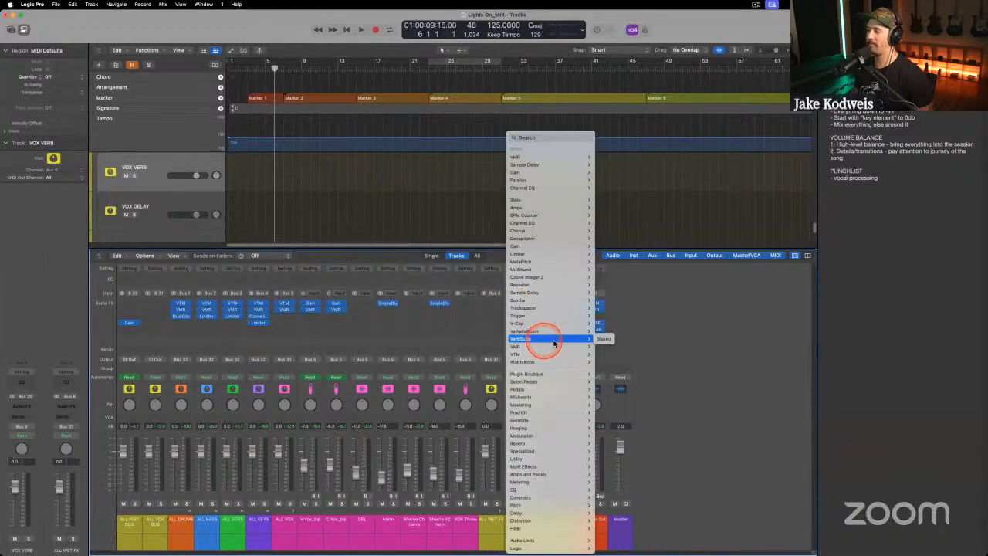
click(603, 338)
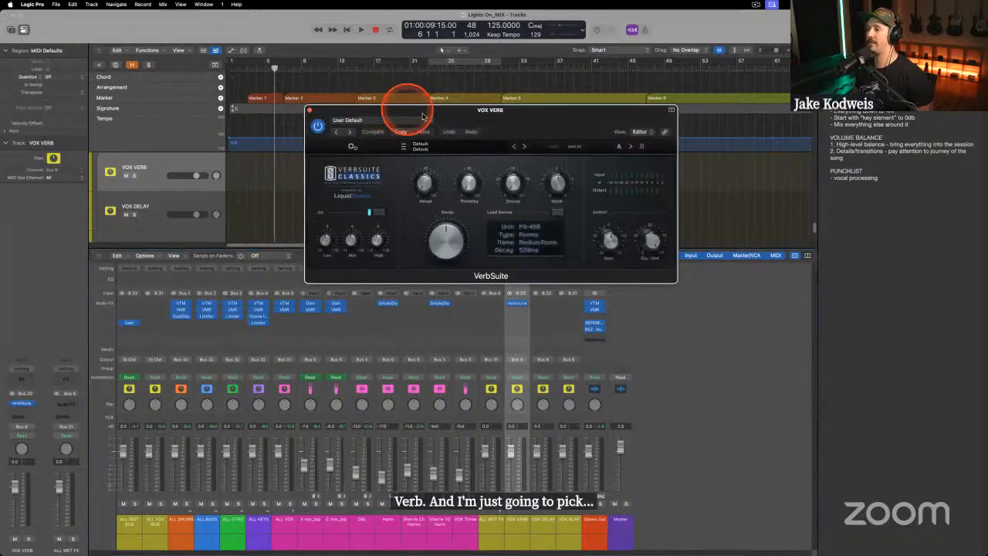
drag(423, 115, 398, 169)
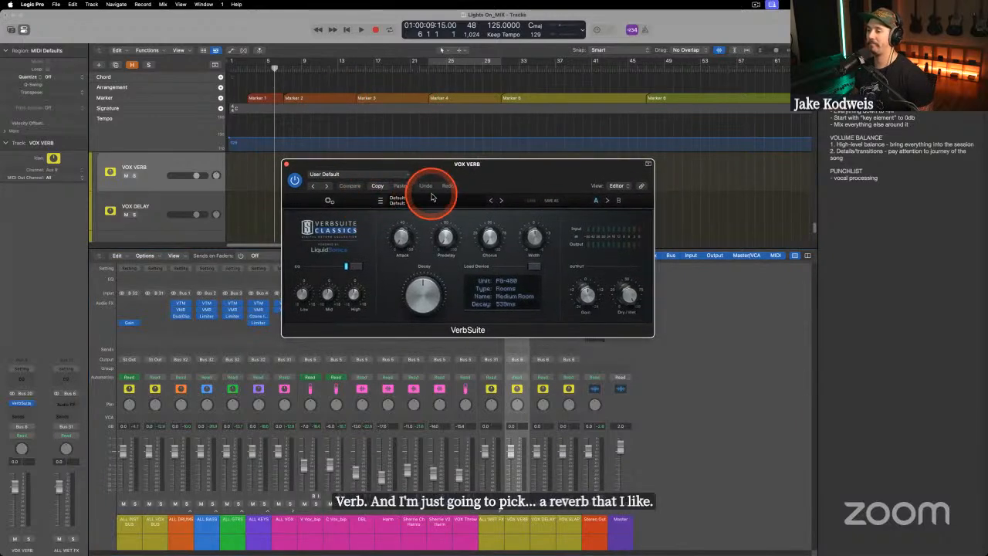
click(326, 174)
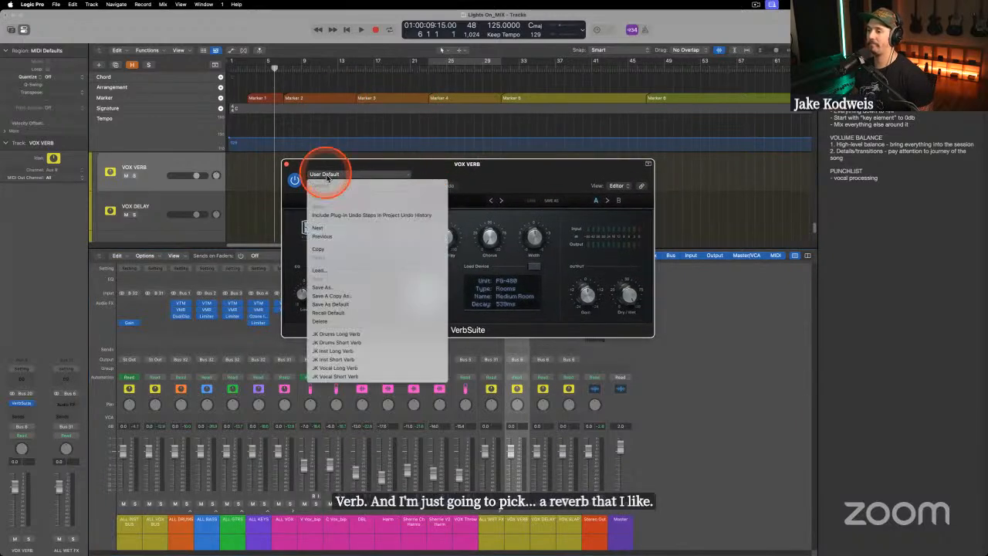
click(335, 367)
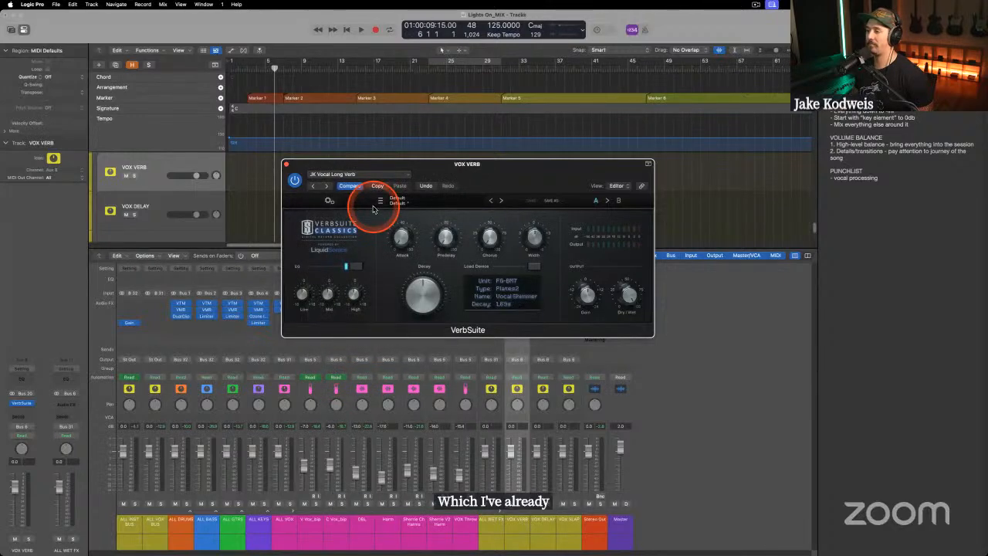
drag(480, 182, 536, 193)
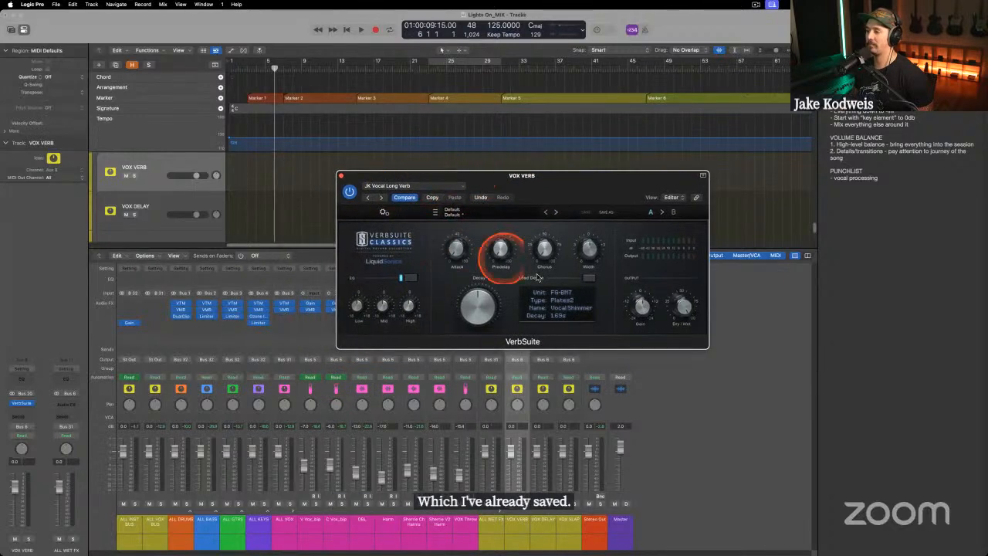
click(343, 177)
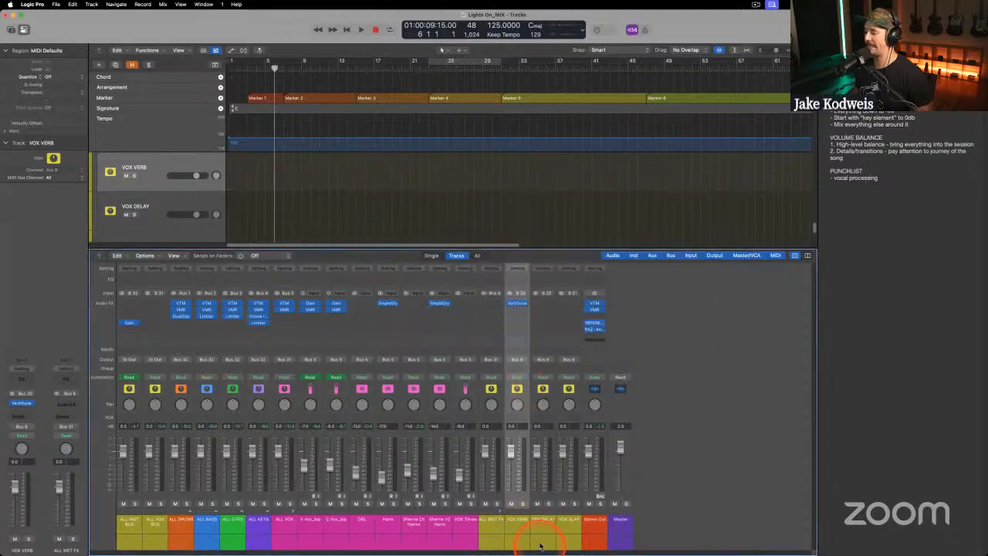
Insert a stereo Repeater delay on the VOX DELAY channel.
click(540, 545)
click(540, 303)
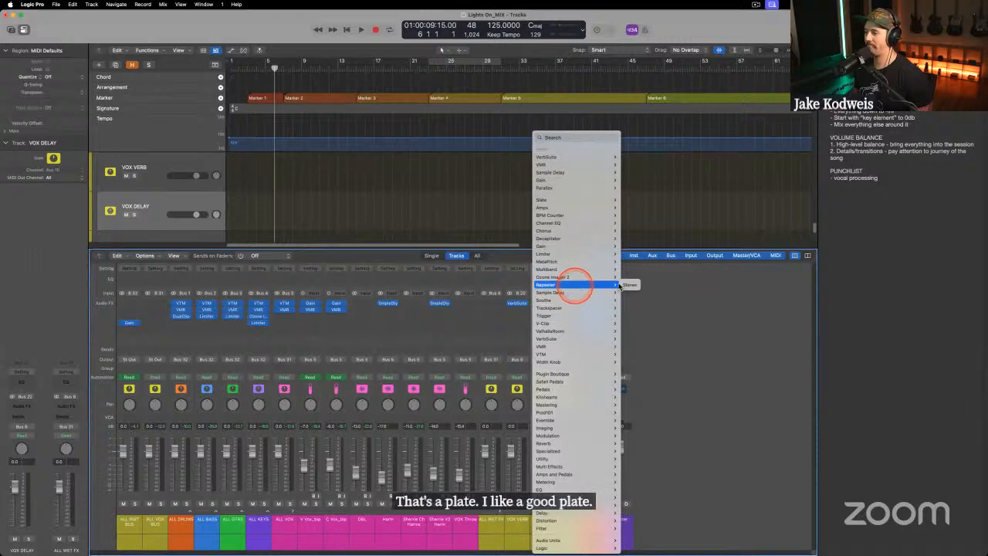
click(631, 285)
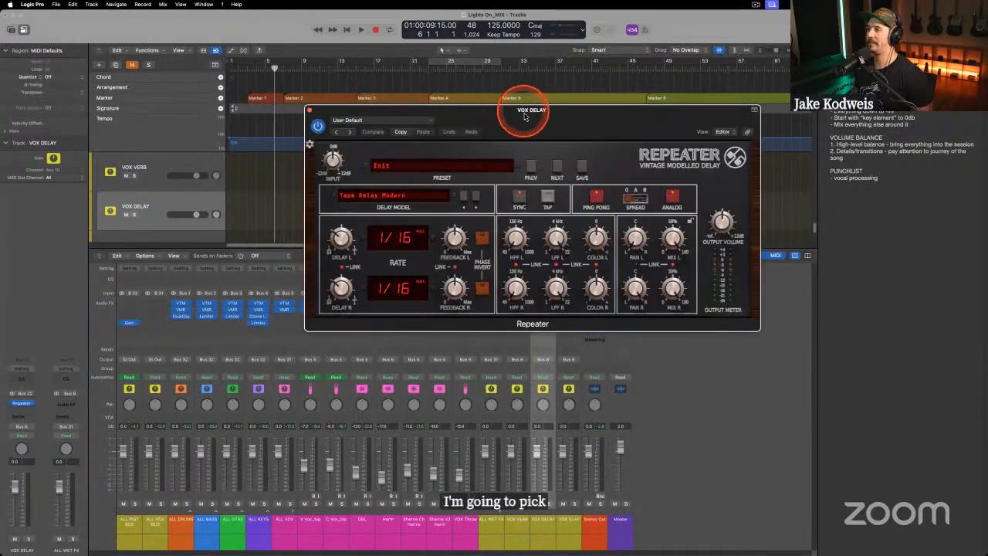
Set both Repeater delay rates to 1/8 and adjust the high-pass filter to cut low-end rumble.
drag(262, 231, 263, 216)
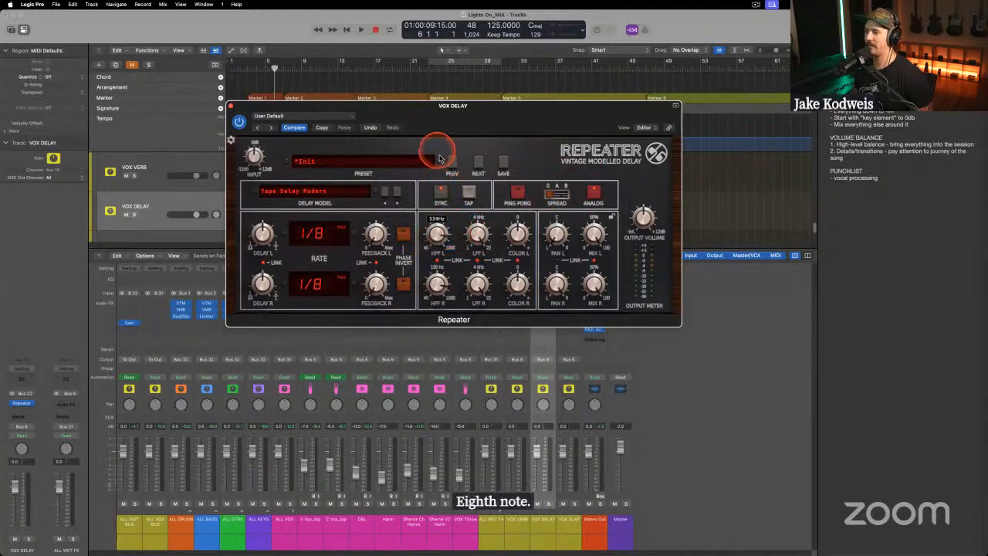
mouse_move(443, 233)
mouse_down()
mouse_move(451, 258)
mouse_move(444, 236)
mouse_up()
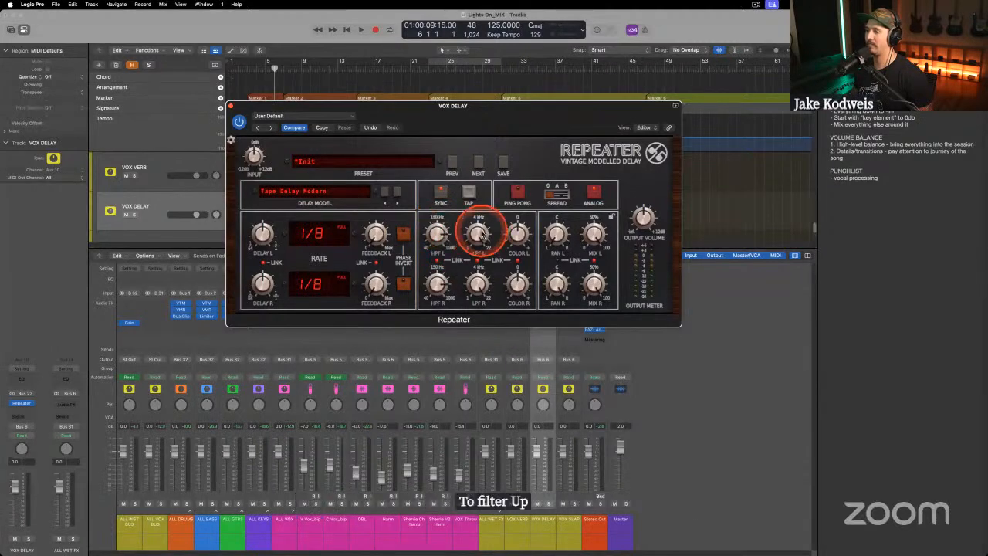
drag(441, 235, 484, 297)
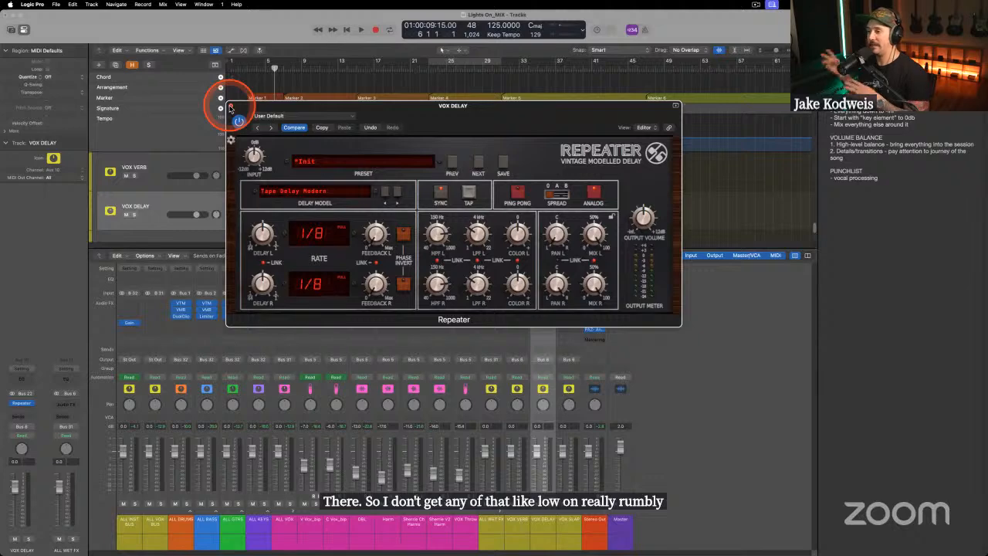
click(231, 106)
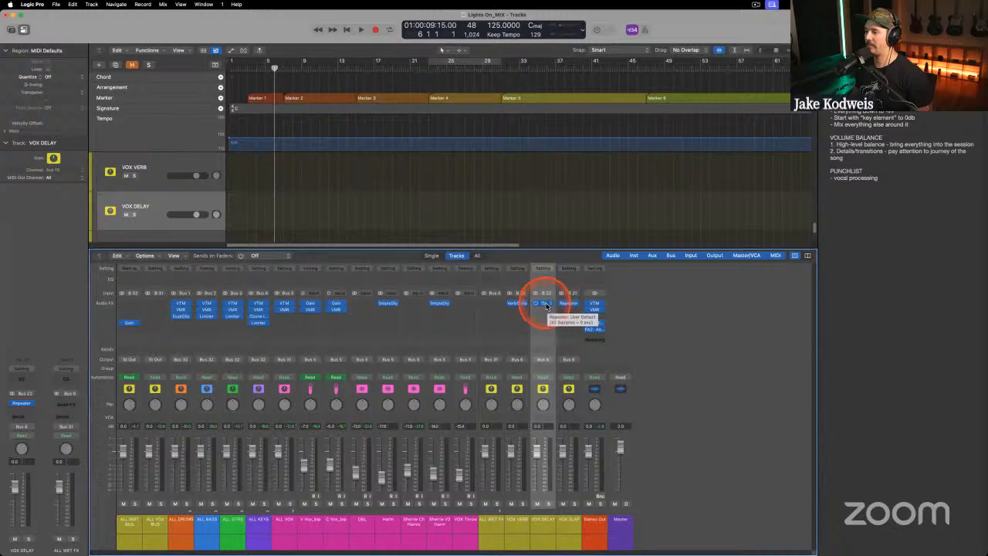
With the Repeater also copied to VOX SLAP, move the VOX SLAP channel ahead of VOX DELAY.
drag(570, 342, 547, 345)
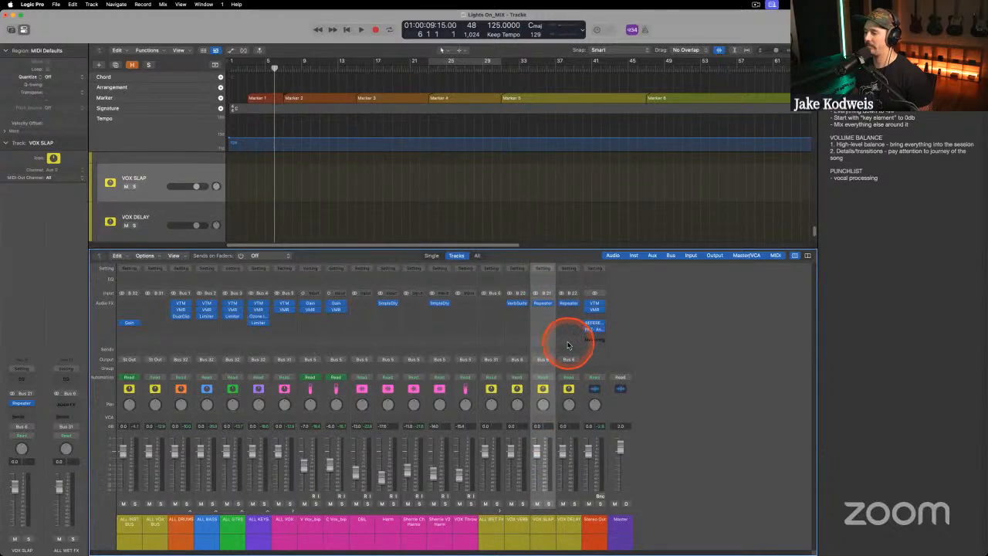
In the VOX DELAY channel's Repeater, set both rates to 1/2, adjust the feedback and stagger the sides with Spread.
click(569, 315)
click(568, 303)
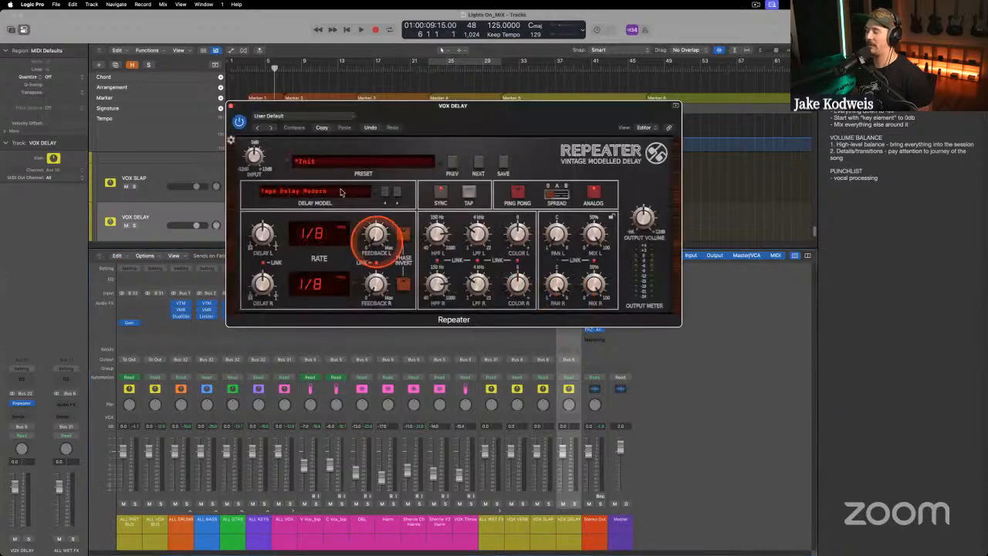
drag(263, 232, 258, 203)
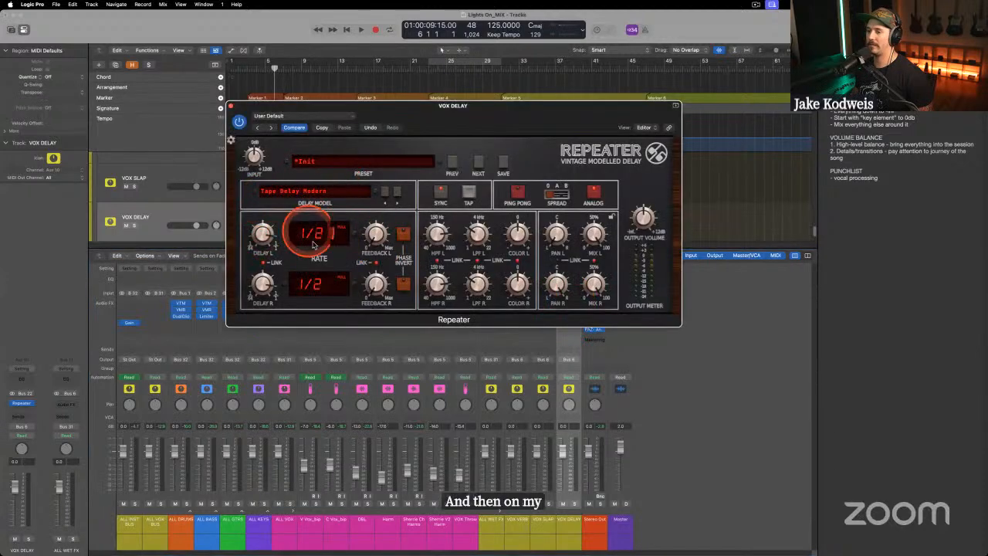
drag(375, 235, 375, 218)
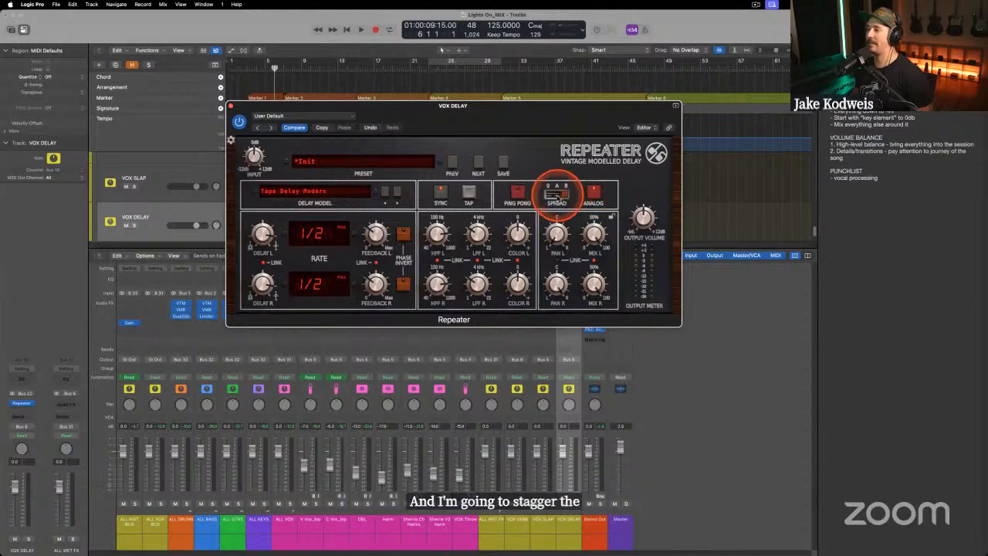
drag(540, 120, 542, 125)
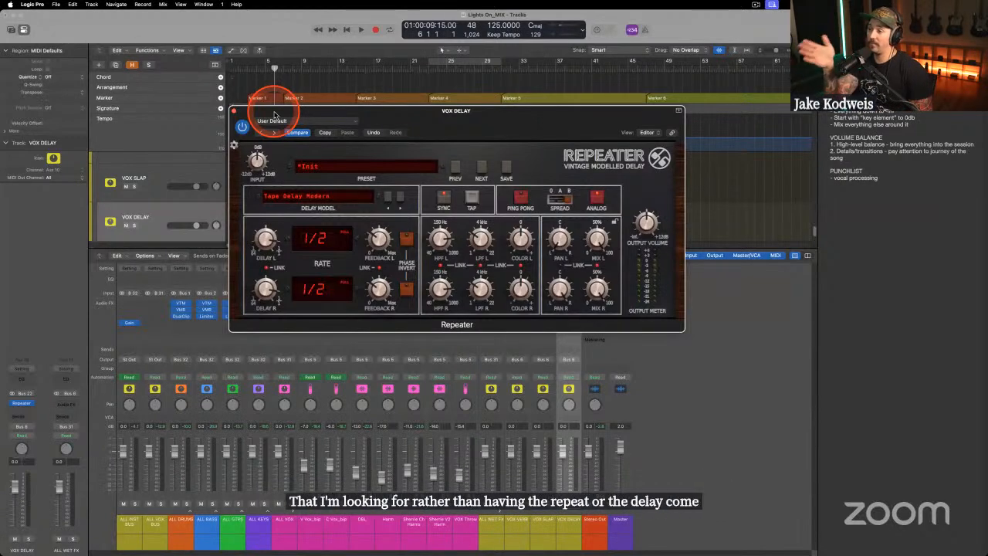
click(234, 111)
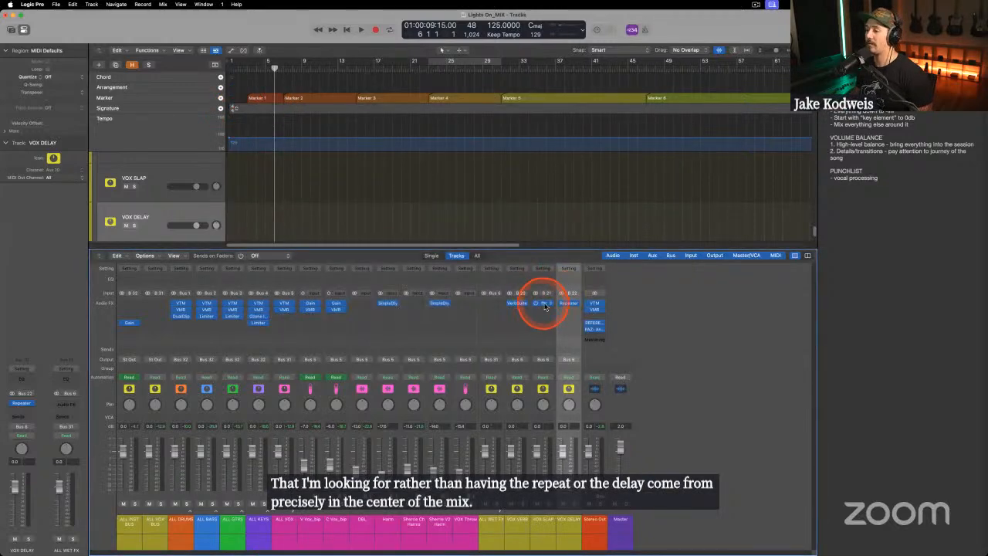
Change the Spread setting of the Repeater on the VOX SLAP channel to stagger its sides as well.
click(542, 303)
click(642, 199)
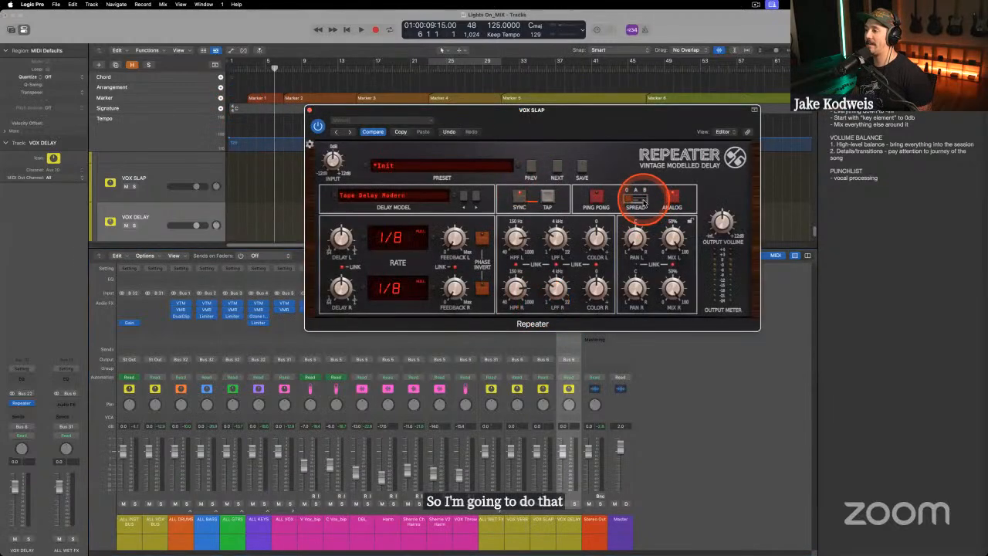
click(311, 111)
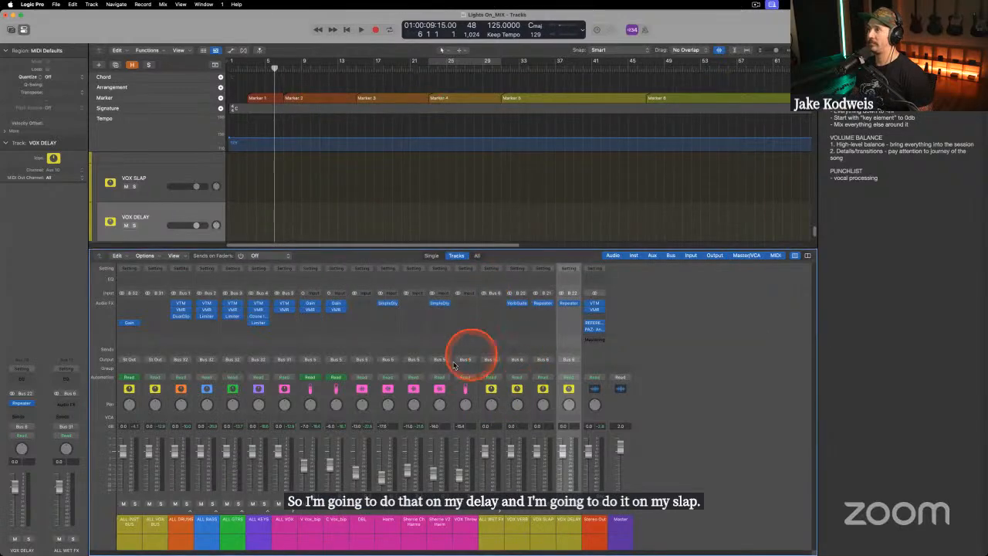
Add a send from the ALL VOX channel to Bus 20, the VOX VERB return.
click(286, 522)
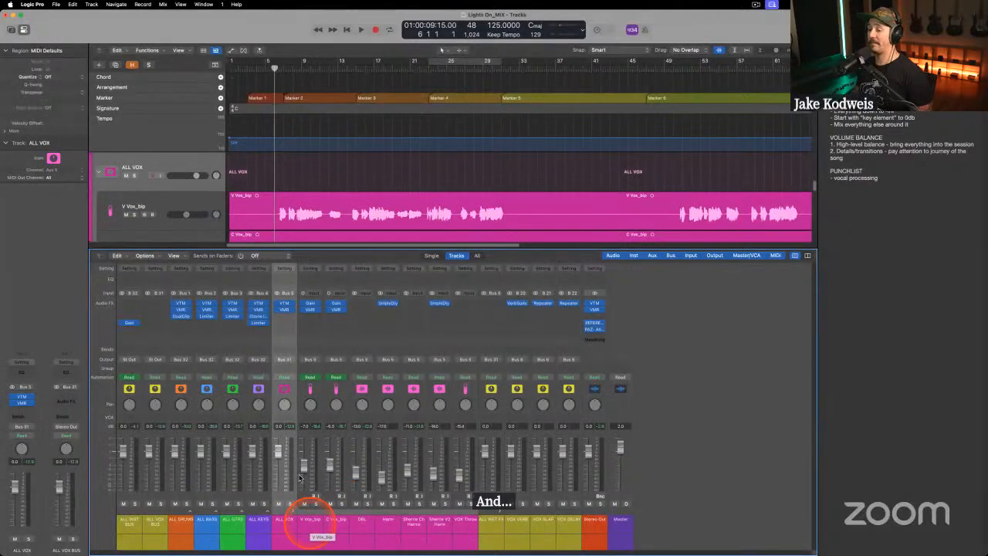
click(283, 352)
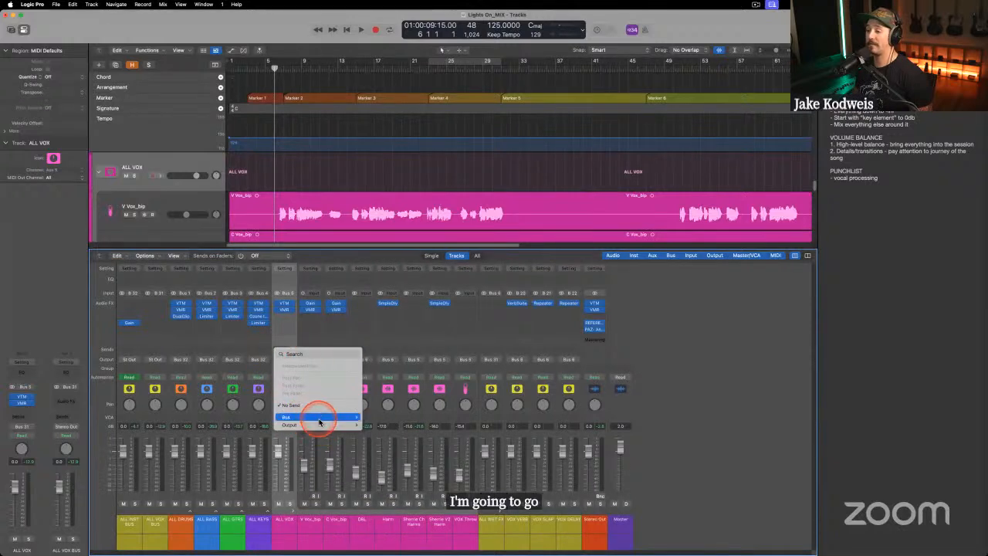
mouse_move(319, 418)
mouse_move(390, 311)
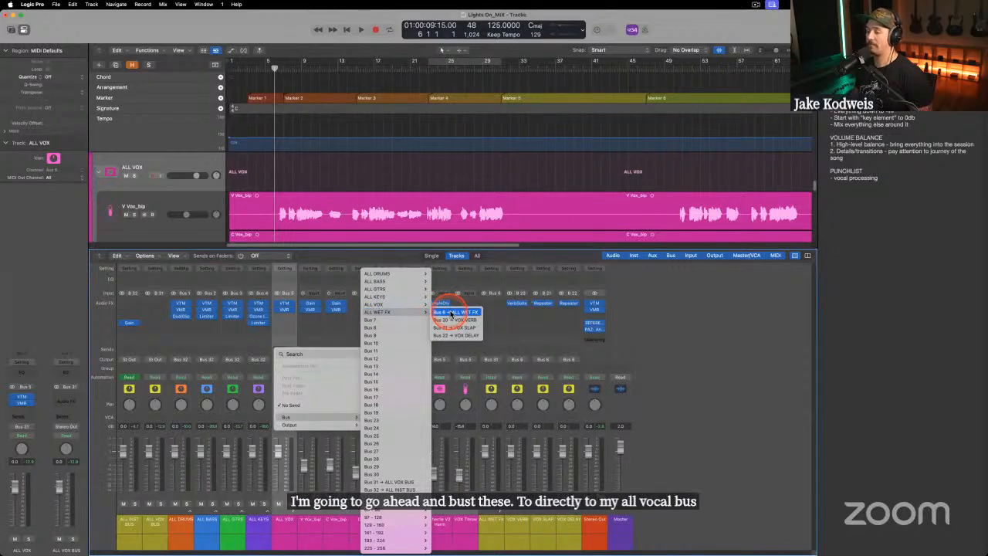
click(453, 320)
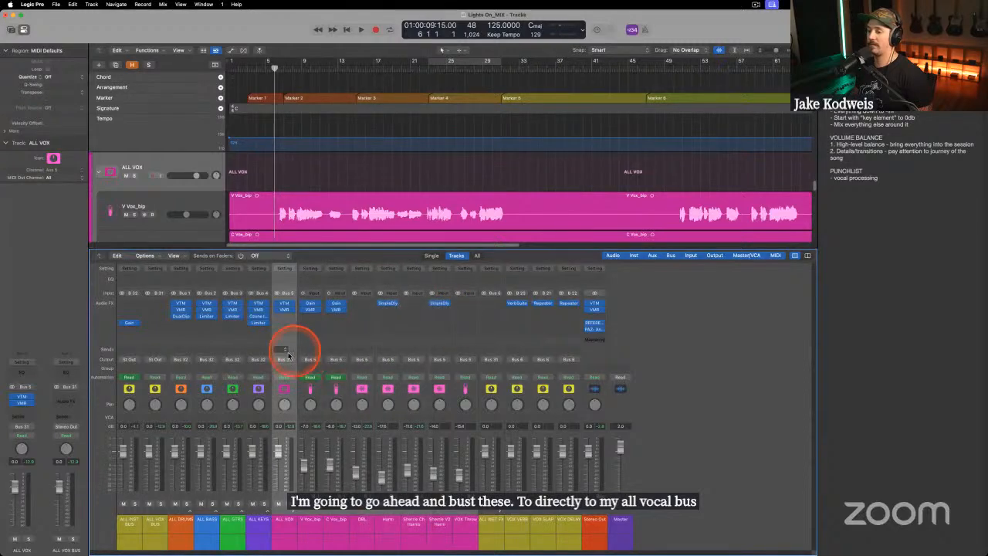
Add two more sends on the ALL VOX channel, to Bus 21 (VOX SLAP) and Bus 22 (VOX DELAY).
click(282, 351)
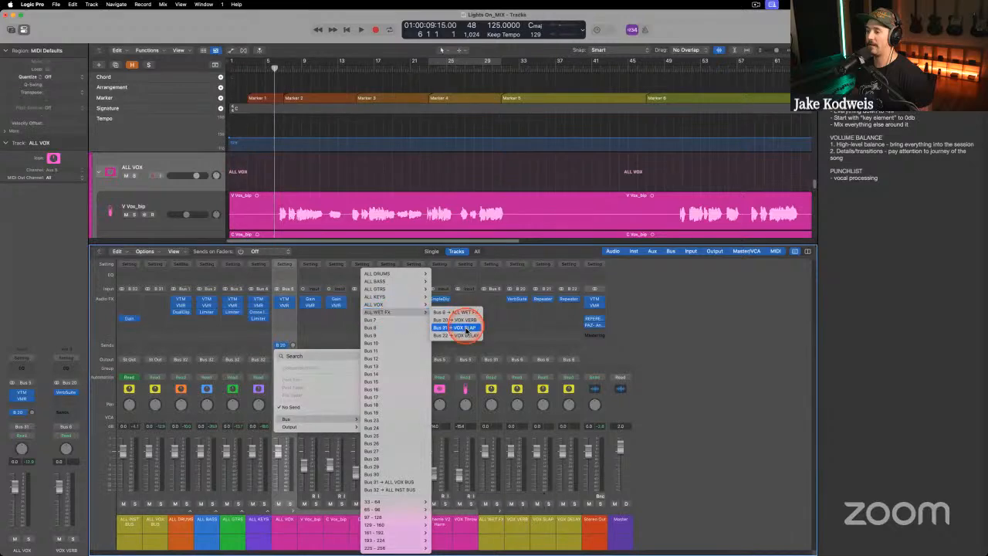
click(468, 332)
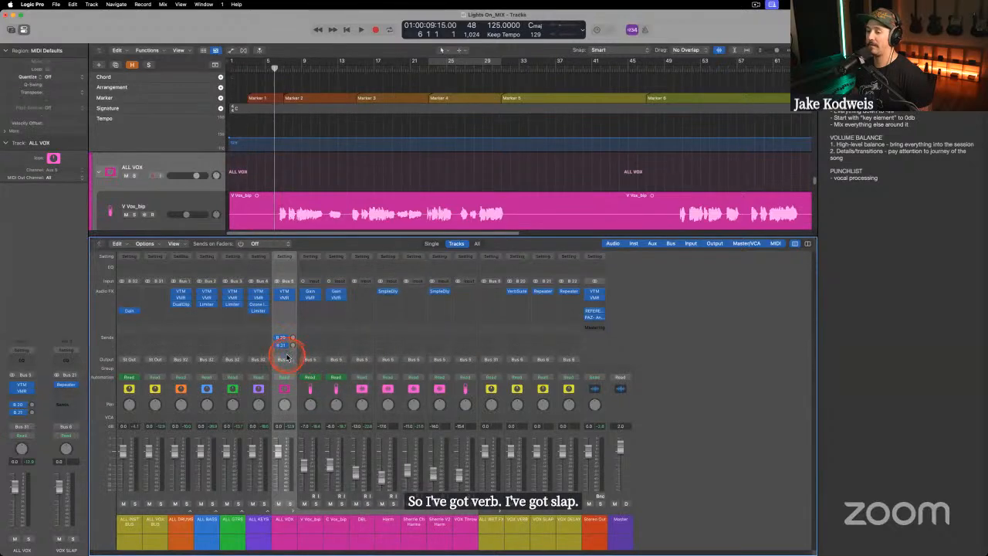
click(282, 353)
mouse_move(315, 418)
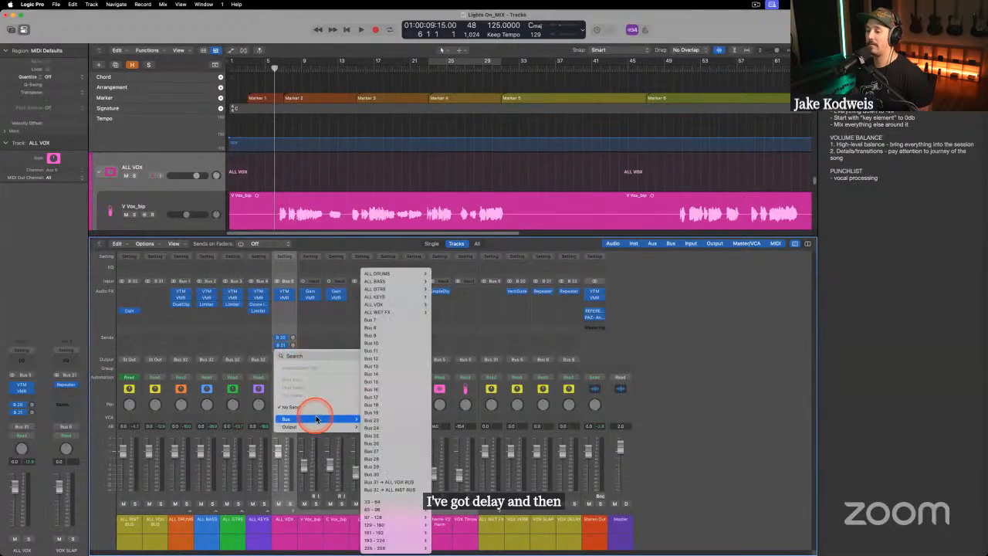
mouse_move(393, 313)
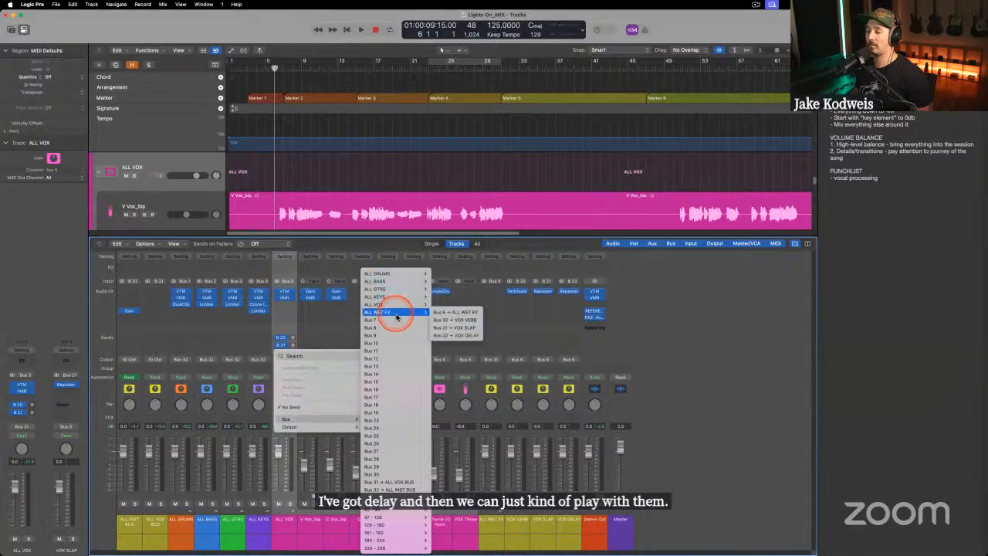
click(457, 335)
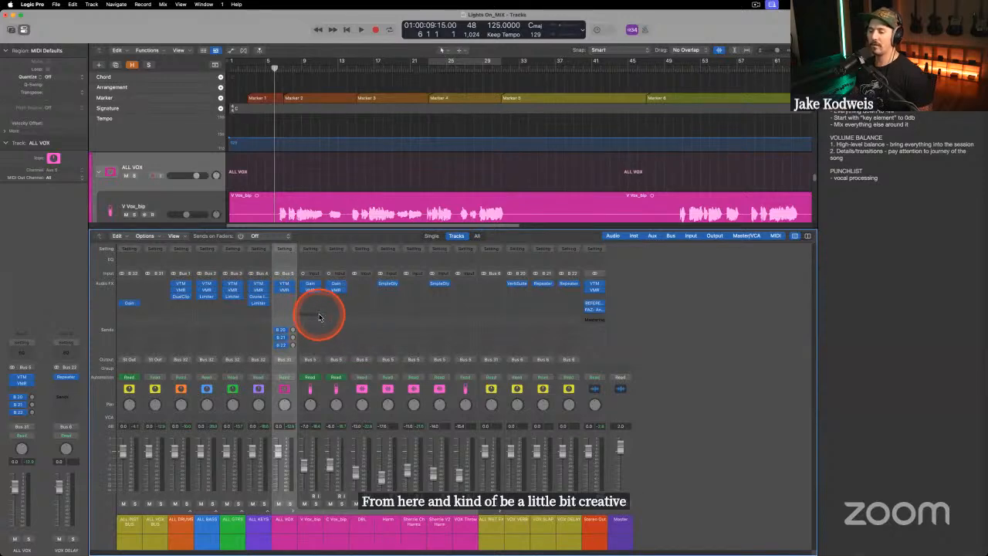
Hide the mixer to reveal the vocal tracks and place the playhead at bar 6, just before the first vocal phrase.
key(x)
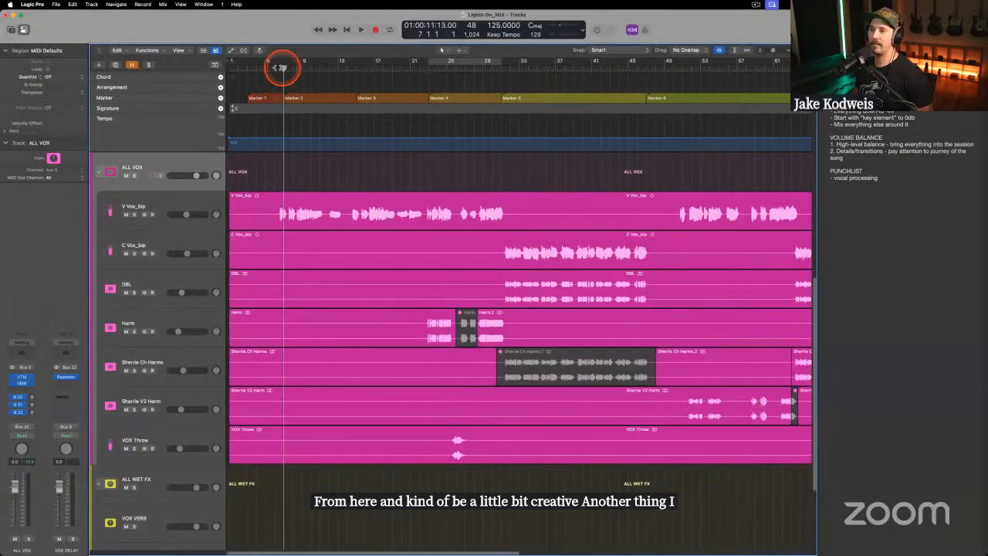
drag(281, 68, 276, 68)
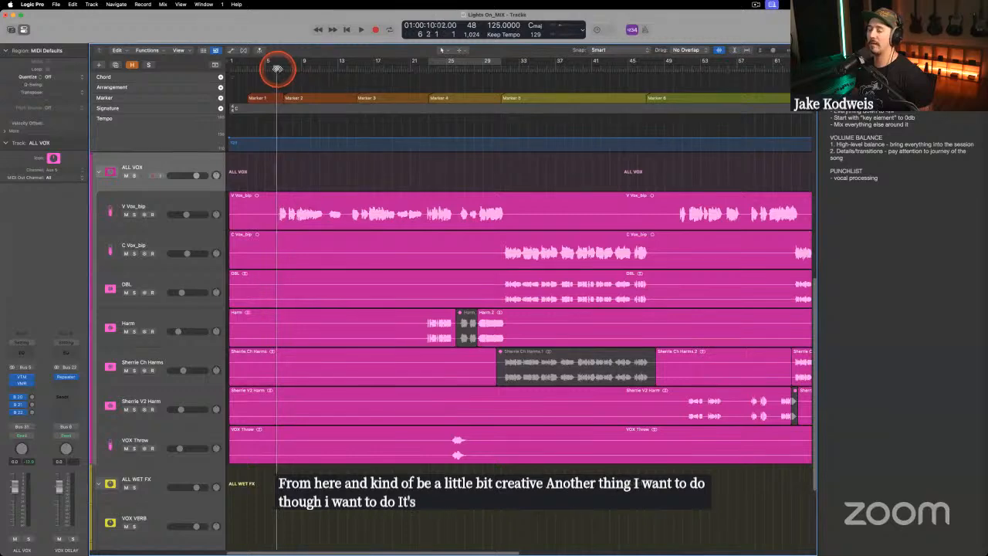
click(349, 262)
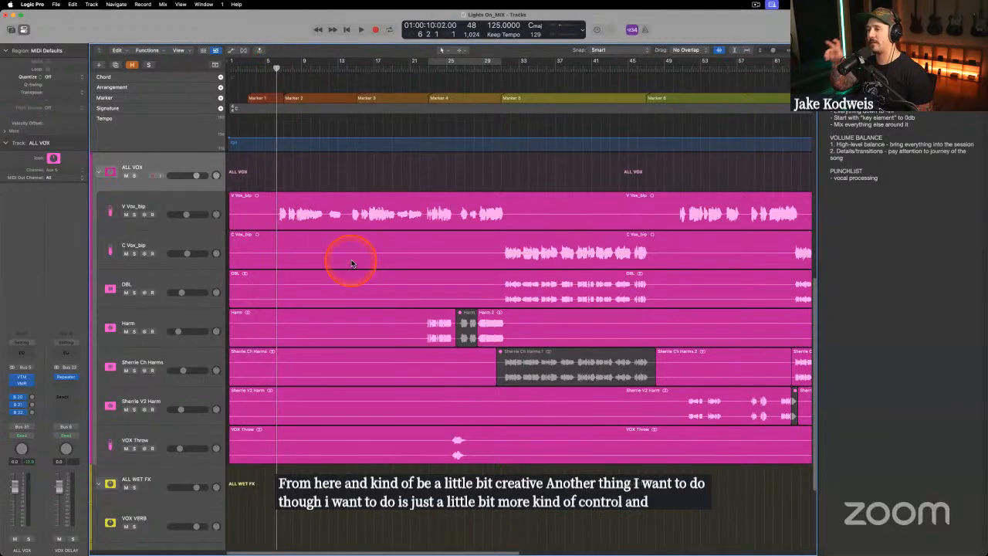
click(279, 235)
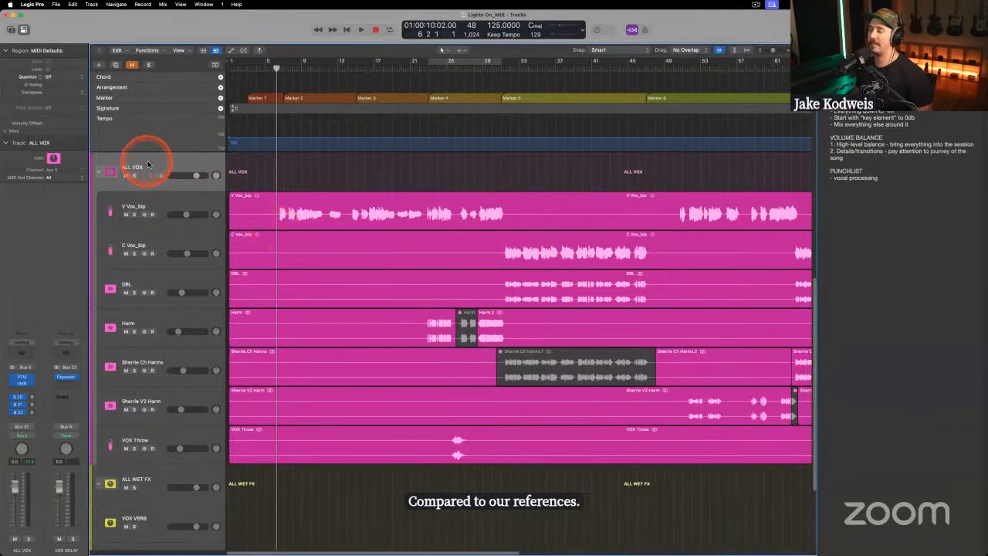
click(165, 204)
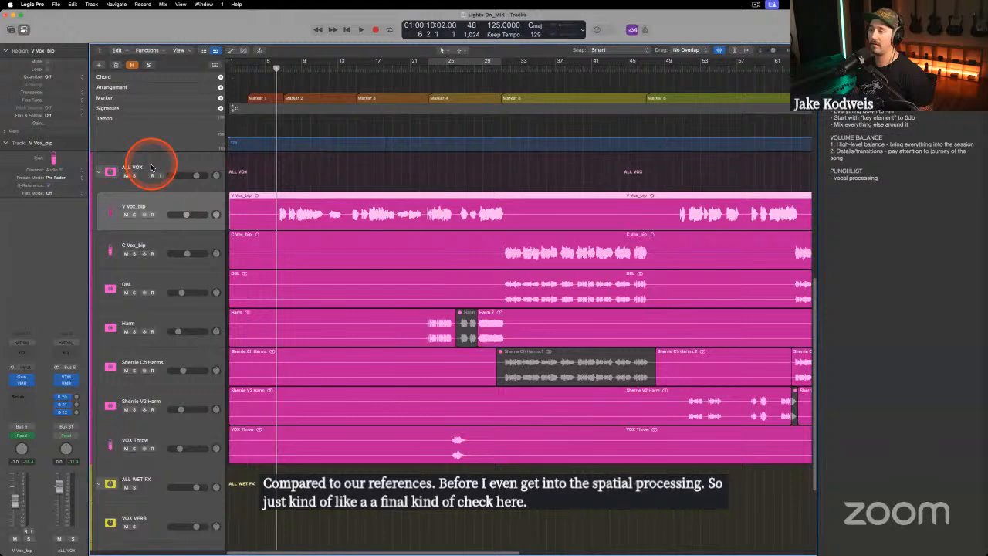
Insert a Limiter after the VMR on the ALL VOX channel.
click(151, 168)
key(x)
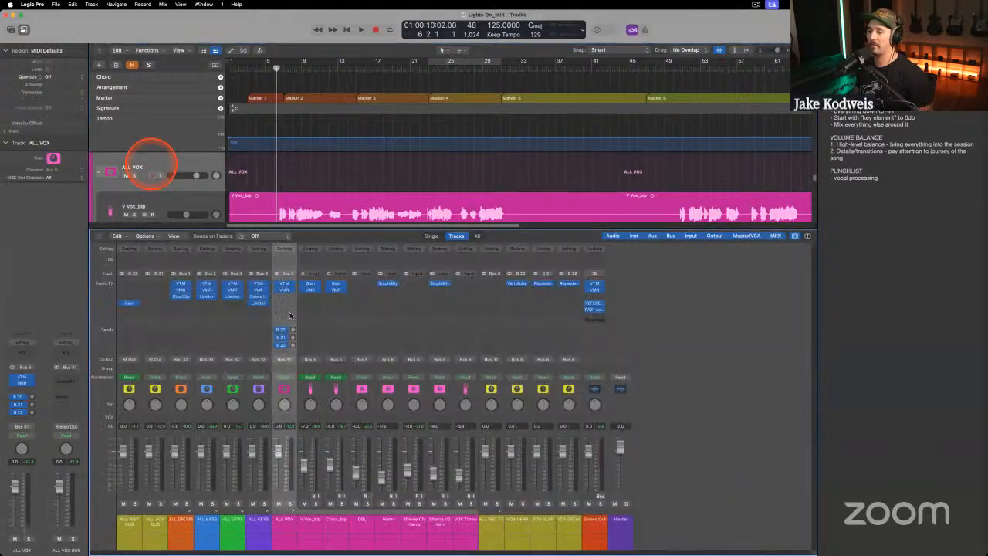
click(284, 300)
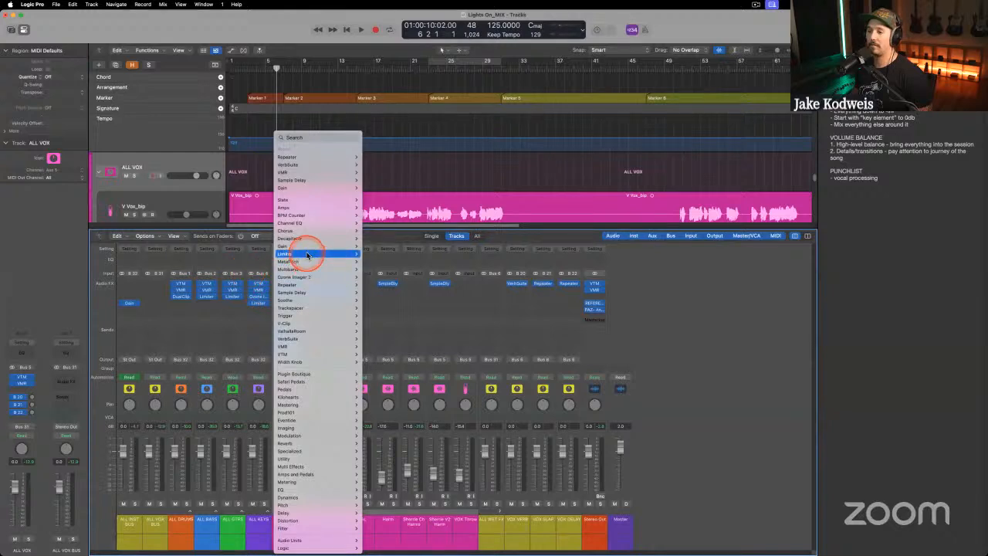
mouse_move(304, 254)
click(380, 254)
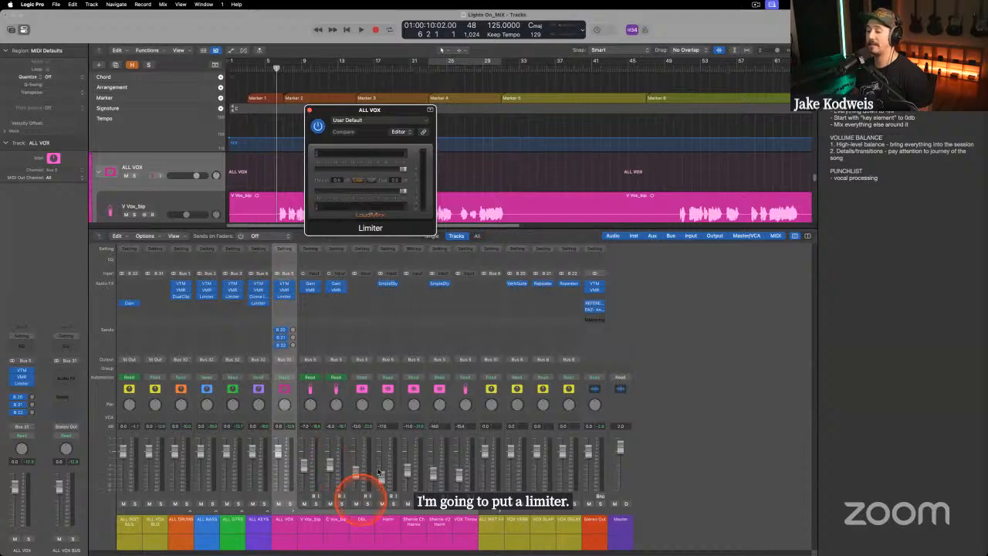
While playing the Marker 13 section, lower the ALL VOX Limiter's linked threshold and output to -14.4 dB to catch the vocal peaks.
key(space)
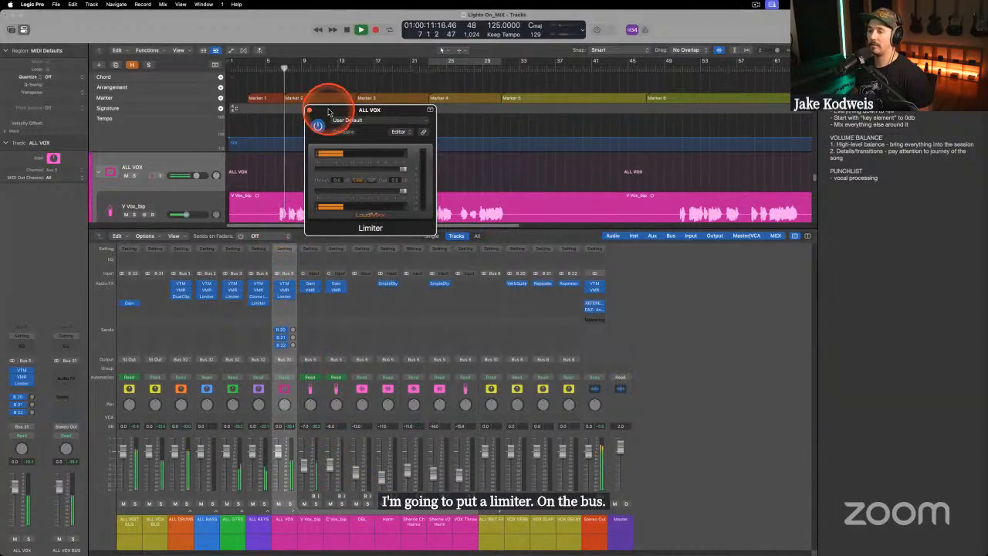
drag(328, 110, 460, 273)
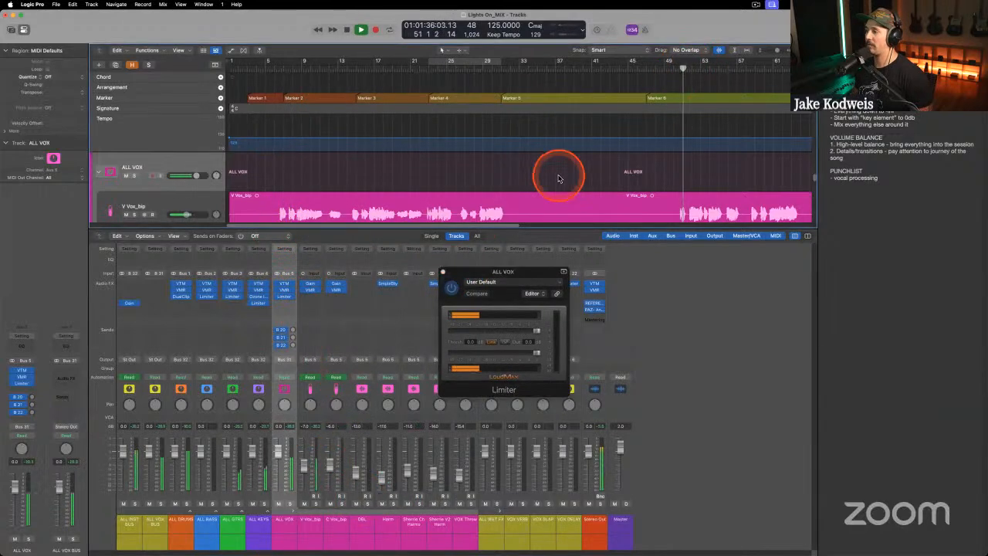
scroll(558, 179, right, 10)
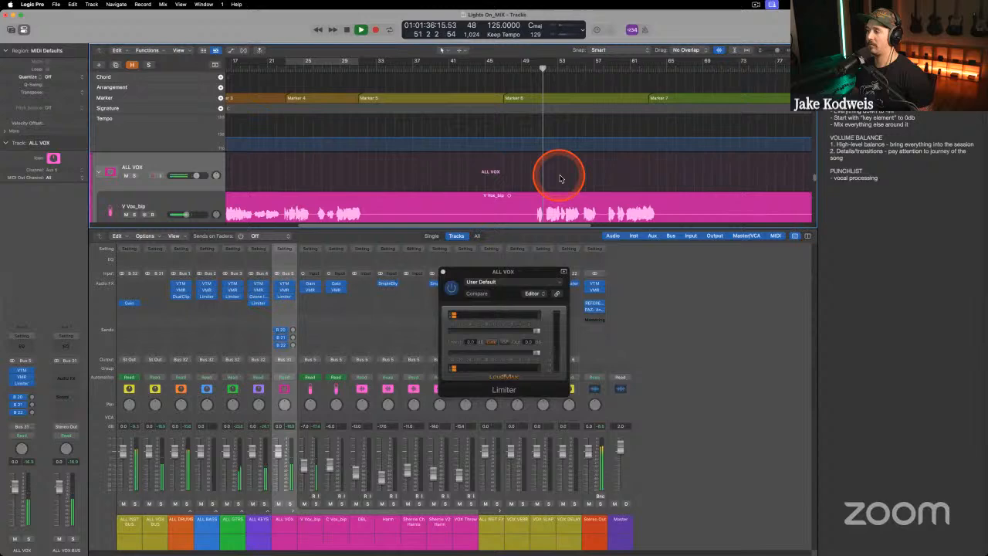
click(519, 69)
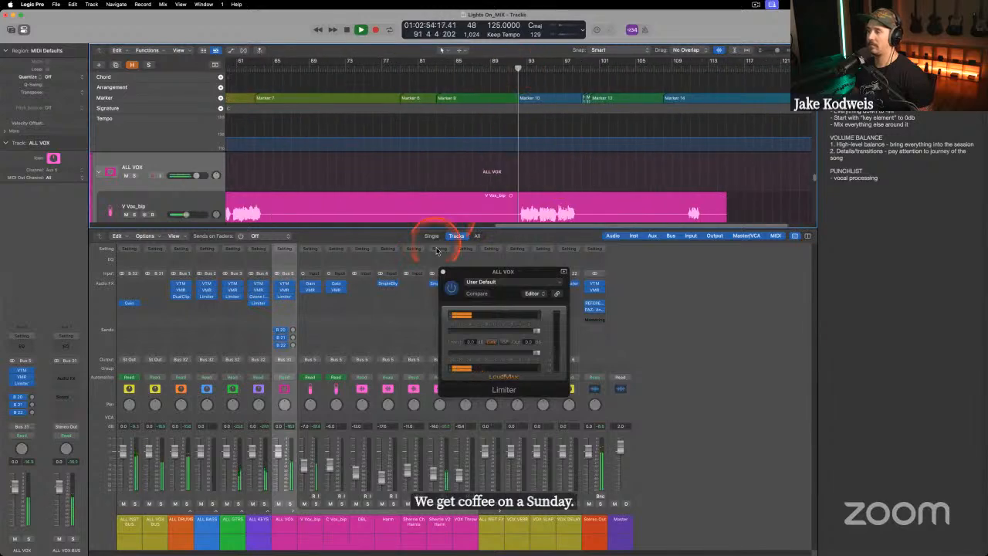
click(586, 69)
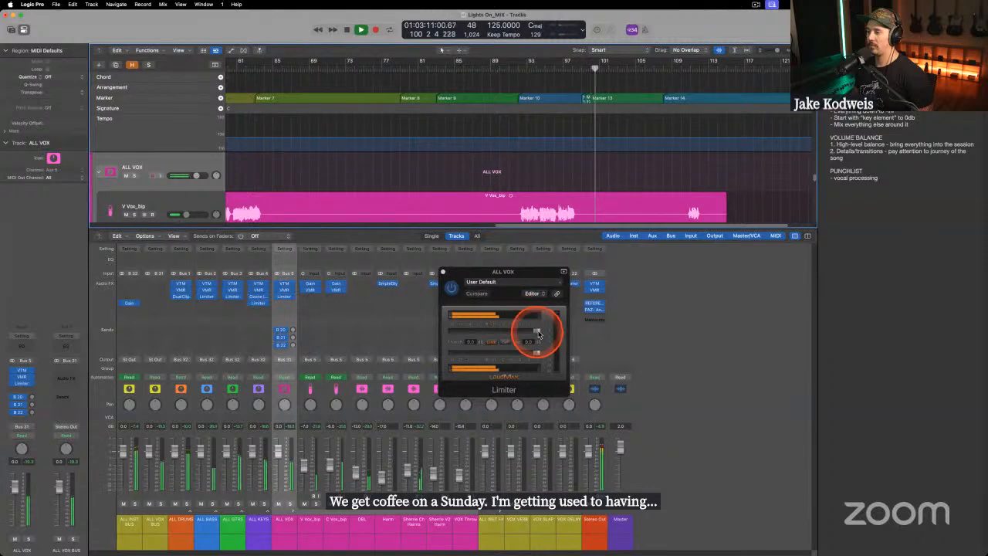
drag(538, 334, 494, 334)
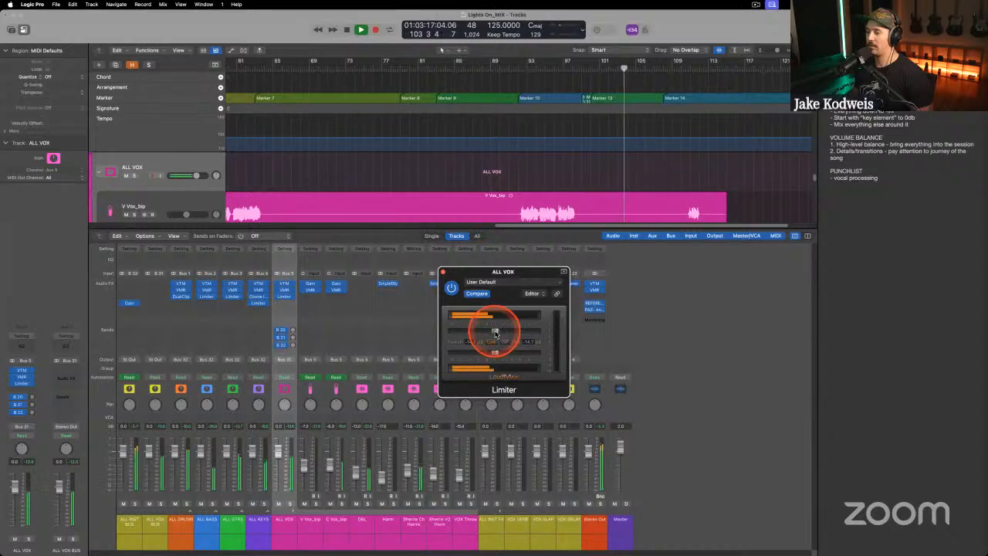
mouse_move(495, 333)
mouse_down()
mouse_move(466, 330)
mouse_move(437, 290)
mouse_move(497, 334)
mouse_up()
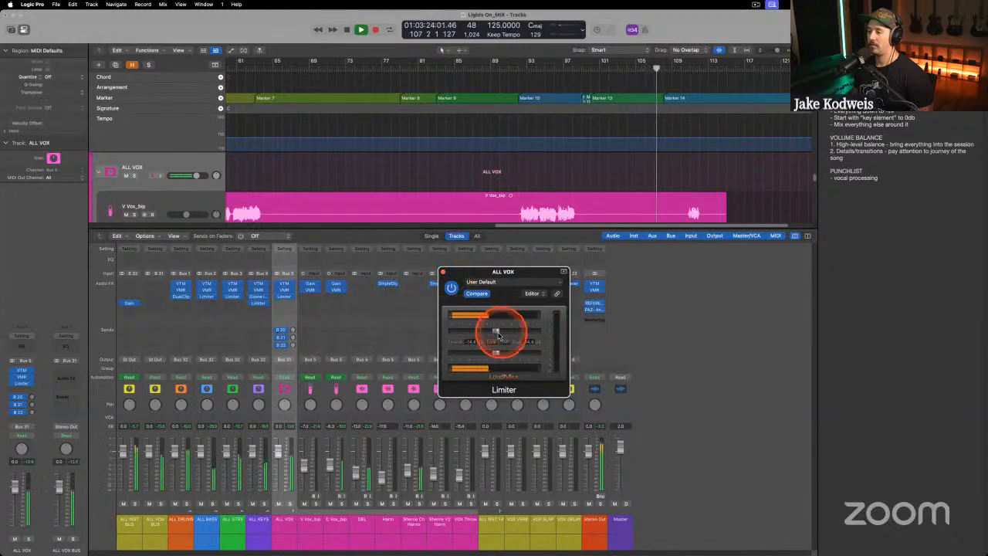
click(442, 271)
key(space)
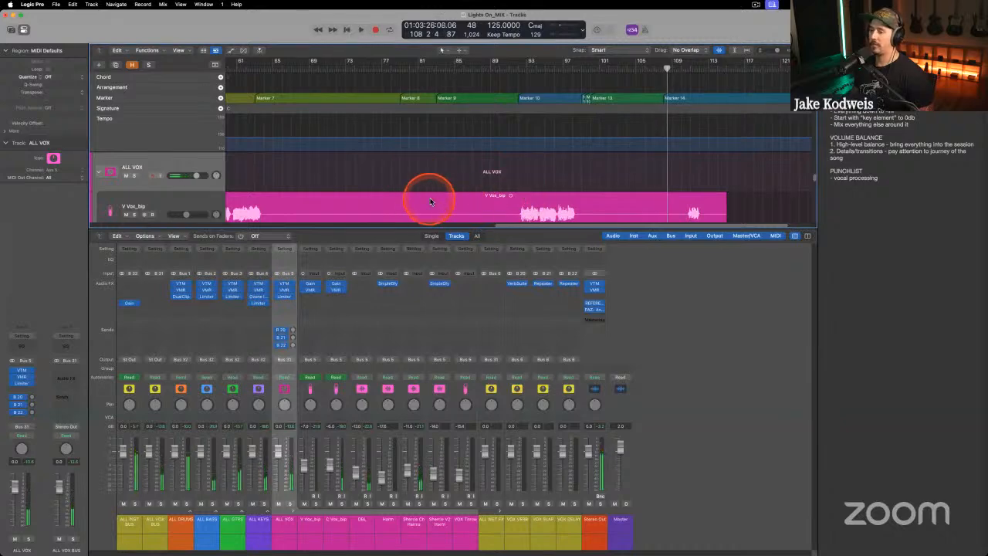
Return to the full arrangement and play the first verse from bar 7 to check the limited vocals.
key(x)
scroll(375, 172, left, 10)
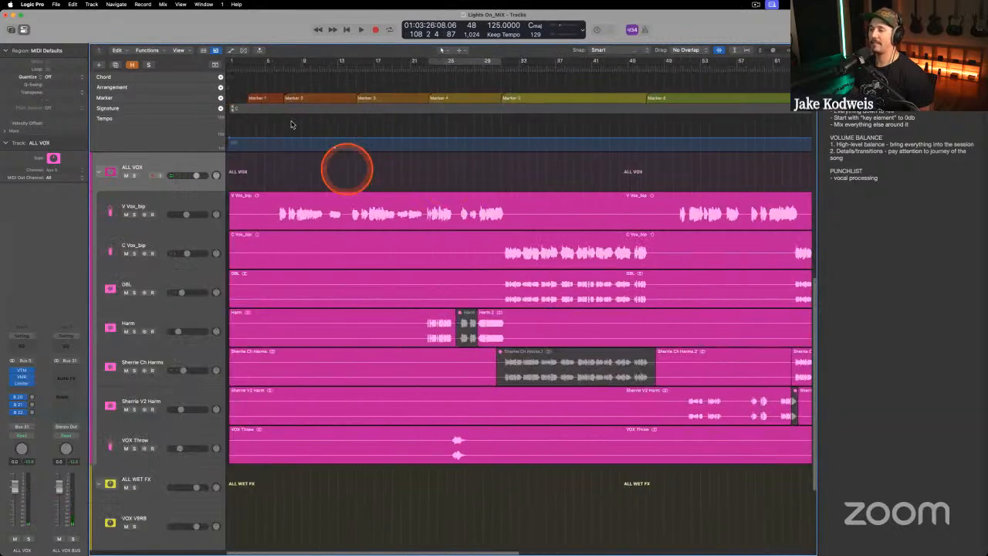
click(282, 67)
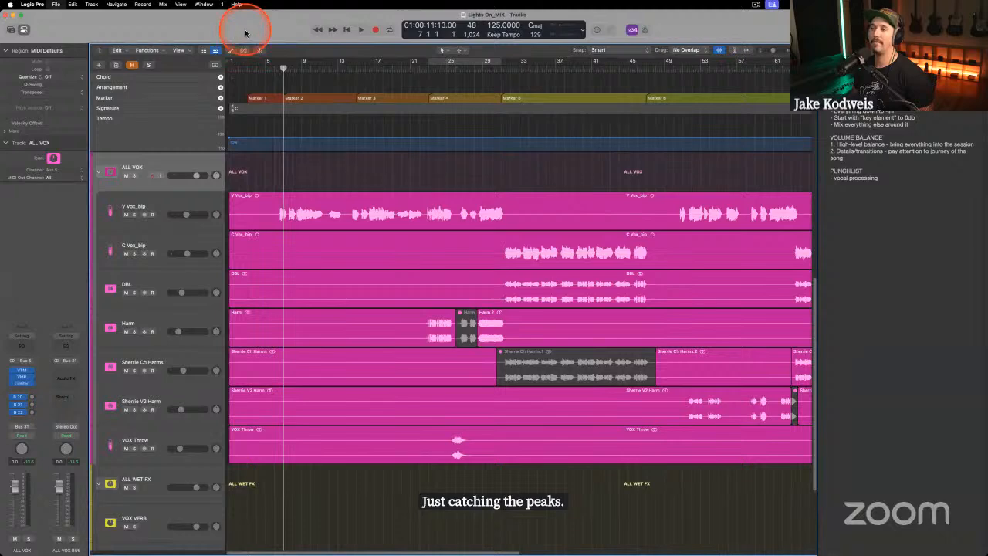
key(space)
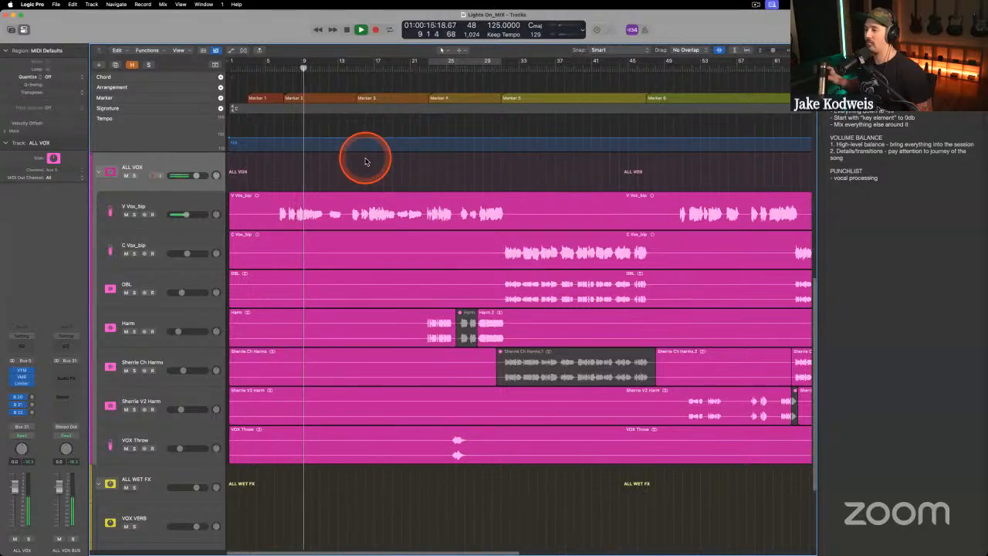
key(space)
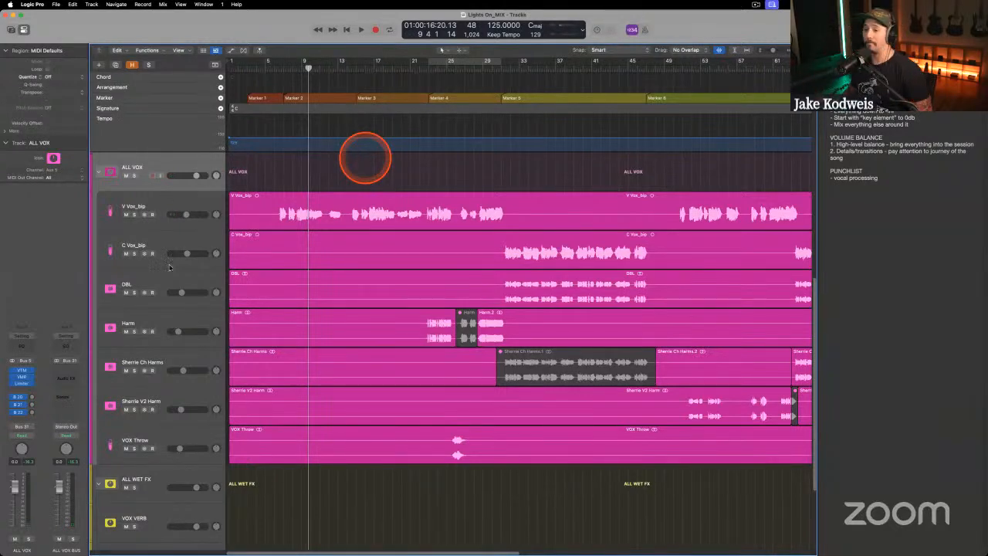
Add the FG-DS 902 de-esser after the FG-116 in the V Vox_bip track's VMR and adjust its Range.
click(182, 196)
click(36, 355)
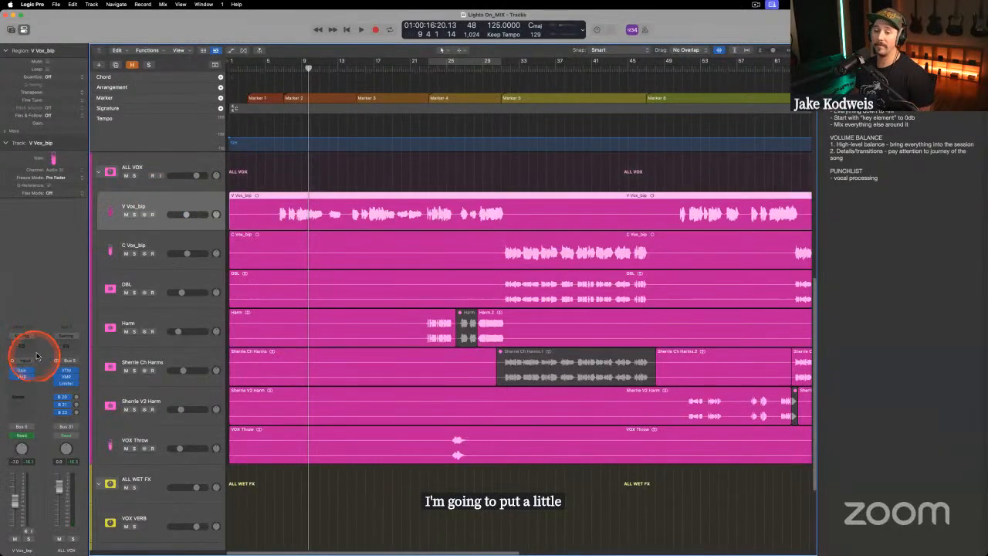
click(21, 371)
click(499, 209)
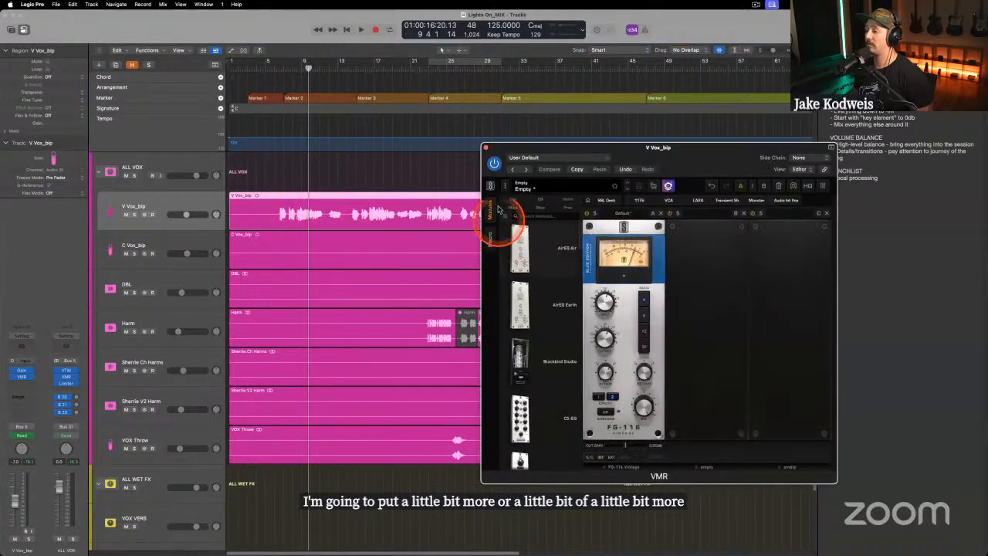
click(512, 200)
scroll(542, 287, down, 3)
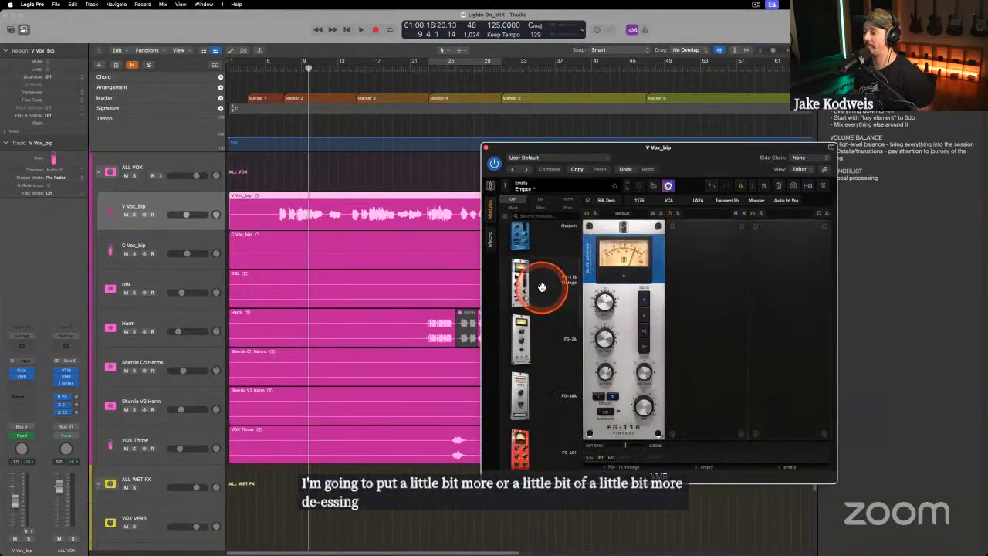
scroll(542, 287, down, 3)
scroll(538, 277, down, 3)
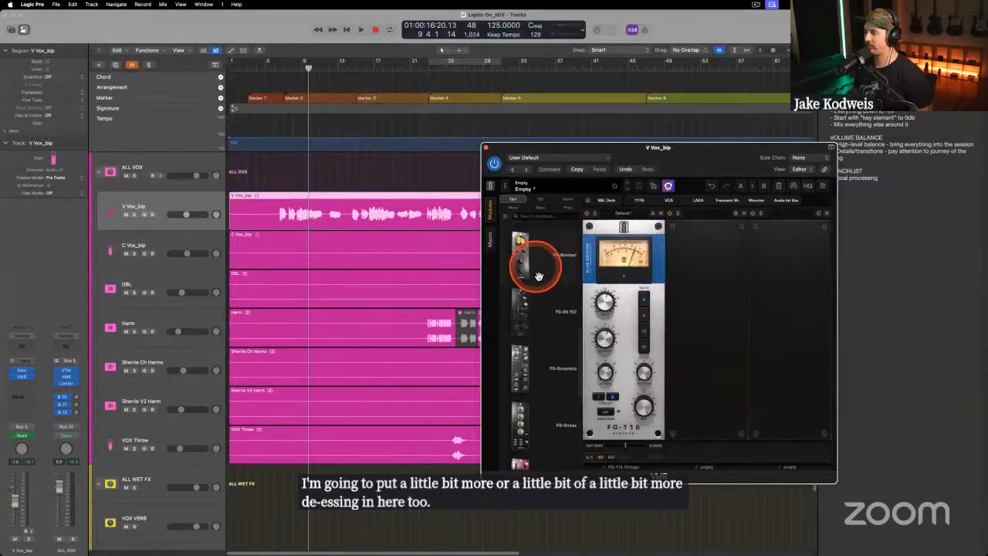
drag(533, 300, 718, 253)
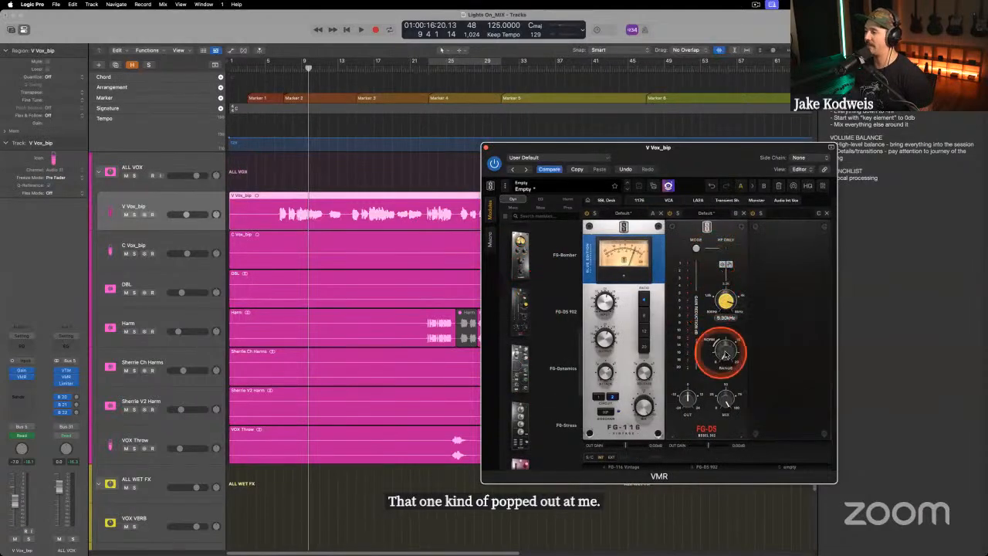
drag(722, 353, 723, 307)
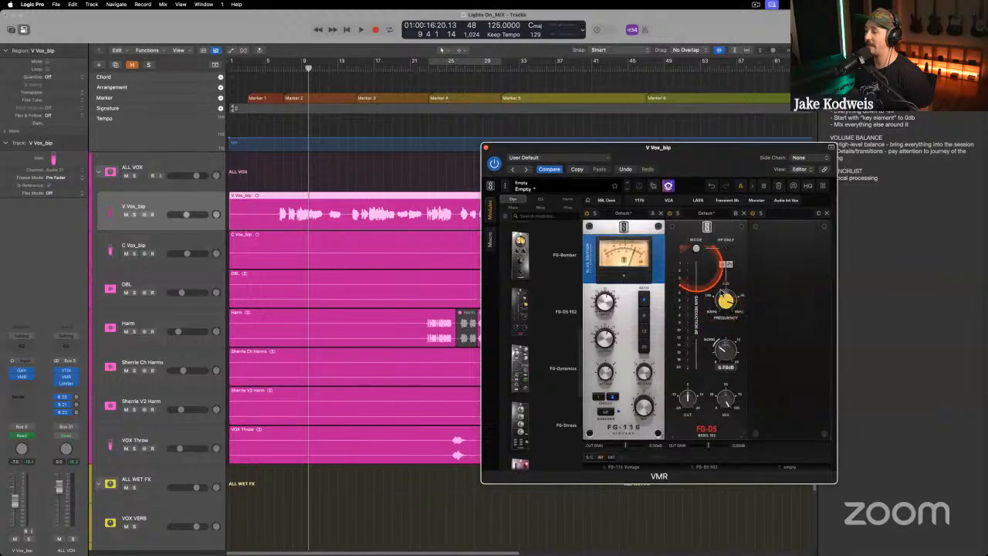
Solo V Vox_bip and play from about bar 7 to check the de-esser, then return to the full mix.
click(278, 66)
key(s)
click(722, 266)
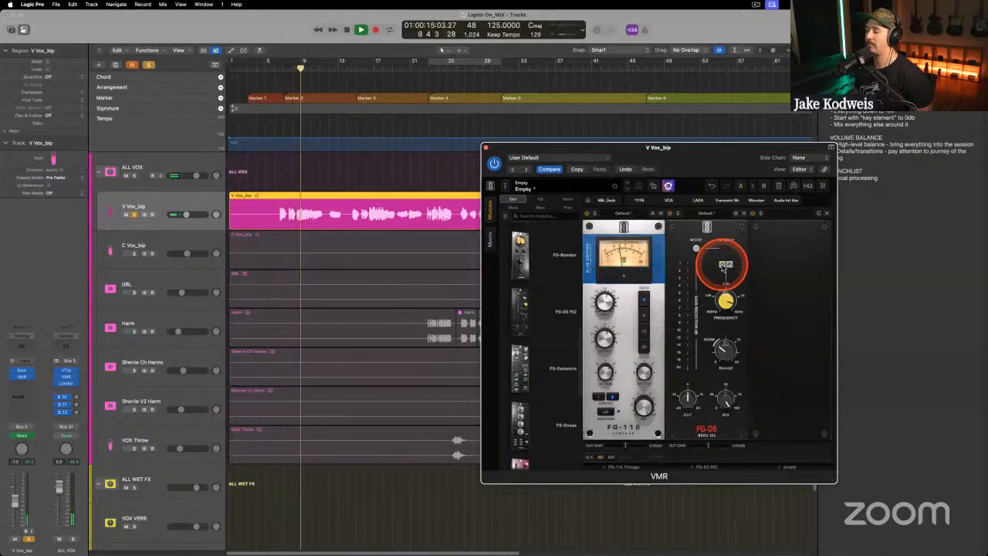
key(space)
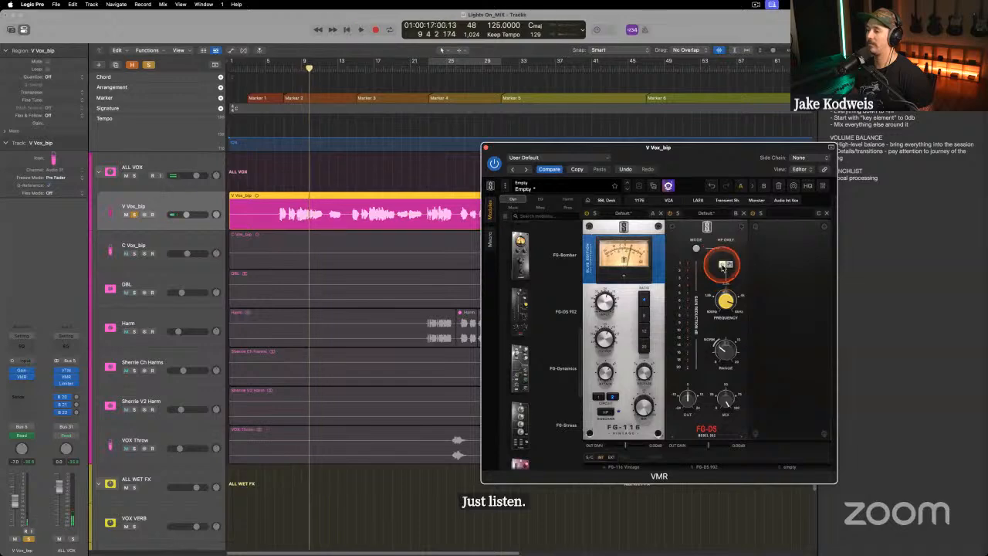
key(s)
key(space)
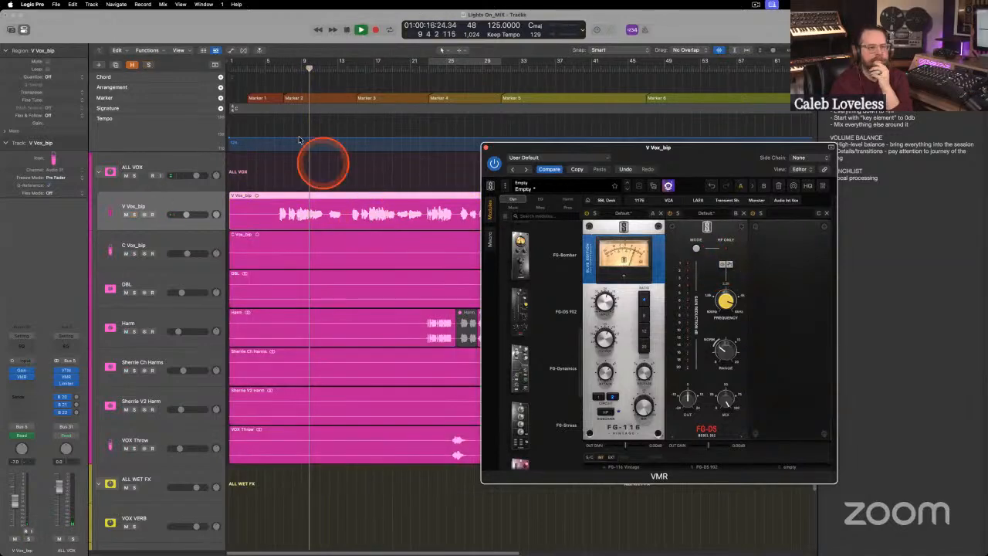
With the verse playing, copy V Vox_bip's VMR onto C Vox_bip and fine-tune the FG-DS 902 Range on V Vox_bip.
click(275, 73)
click(485, 147)
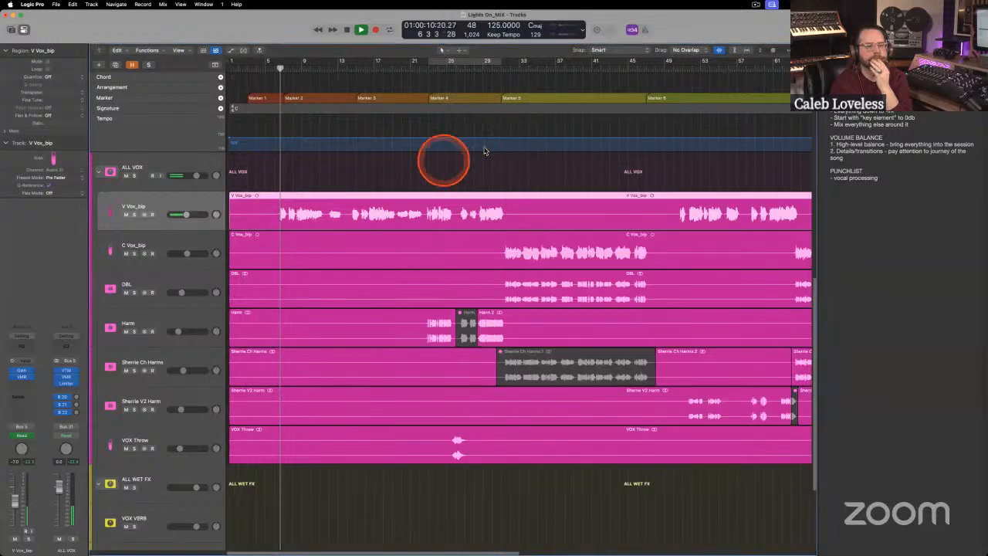
key(x)
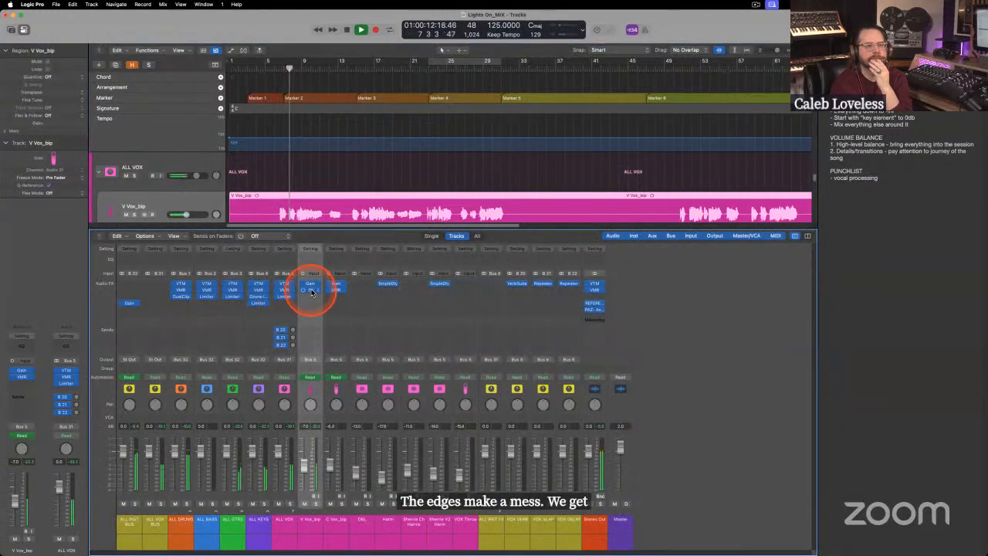
drag(334, 281, 337, 291)
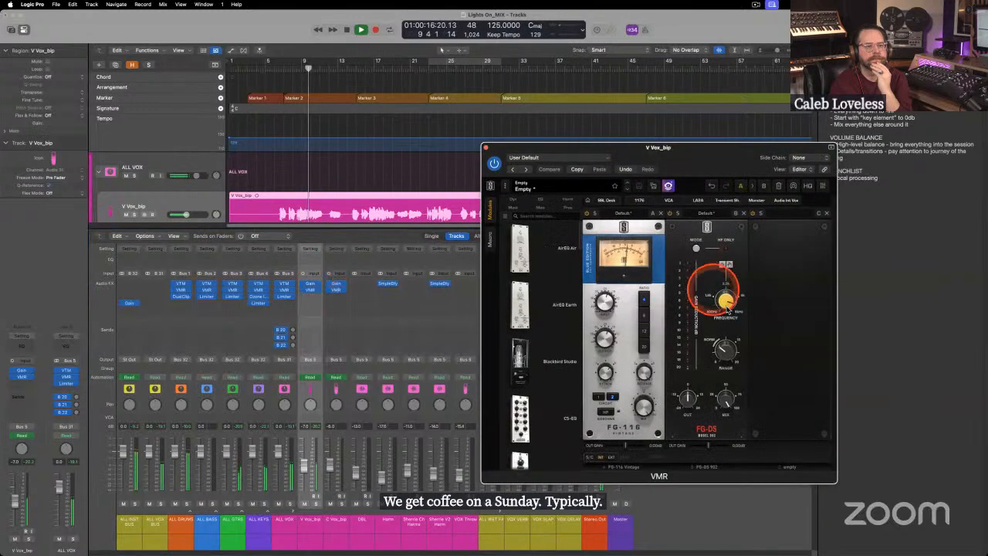
drag(723, 351, 725, 358)
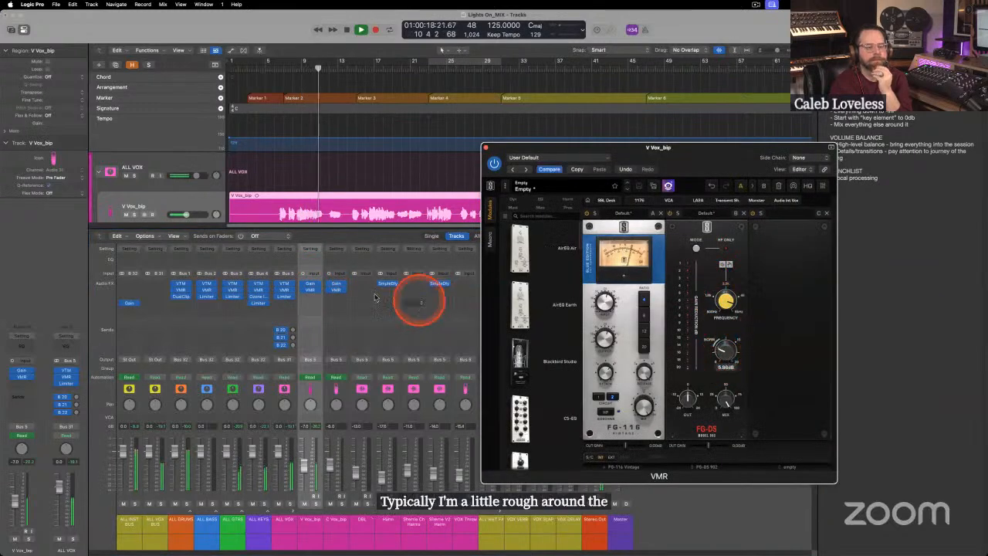
Adjust the FG-DS 902 Range in C Vox_bip's VMR and close both vocal plug-in windows.
click(335, 284)
drag(551, 304, 549, 321)
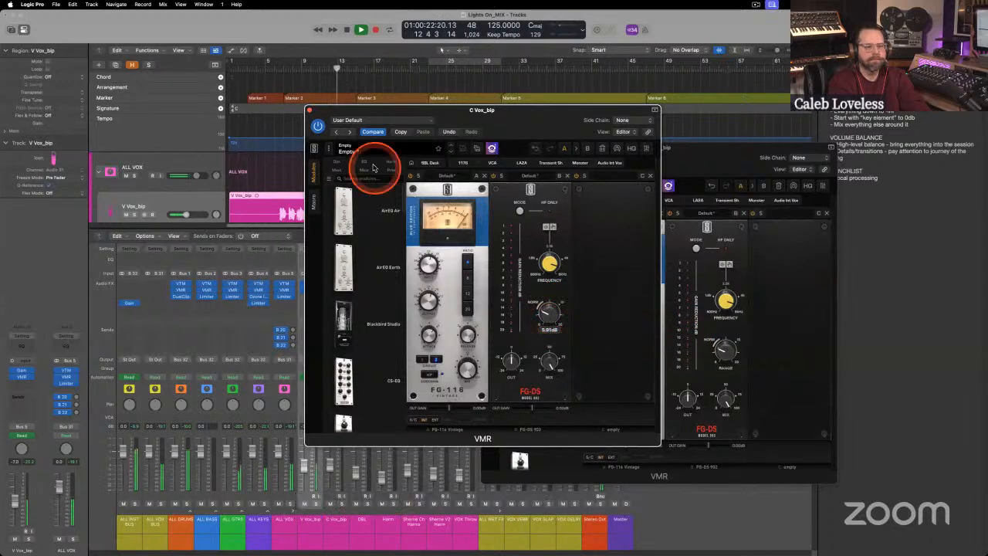
click(309, 109)
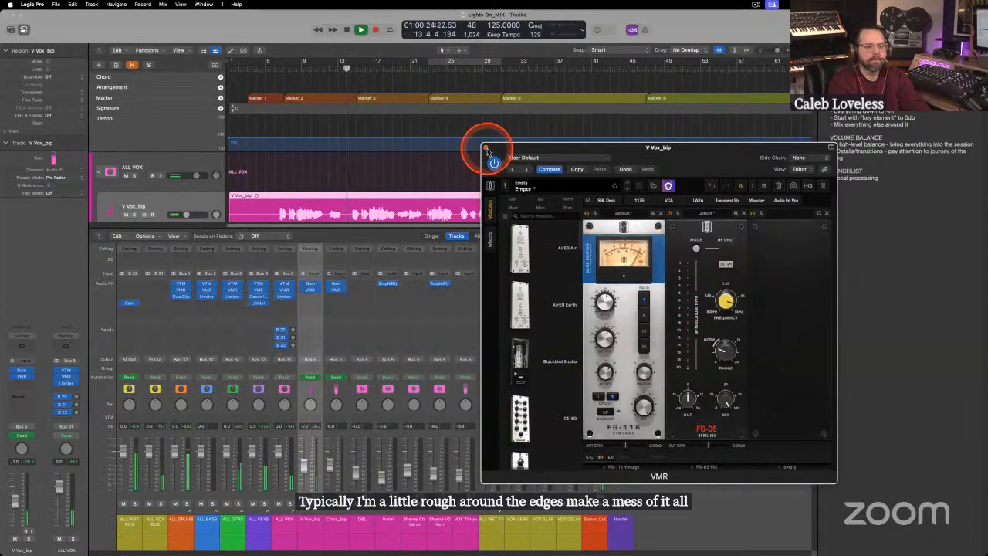
click(485, 147)
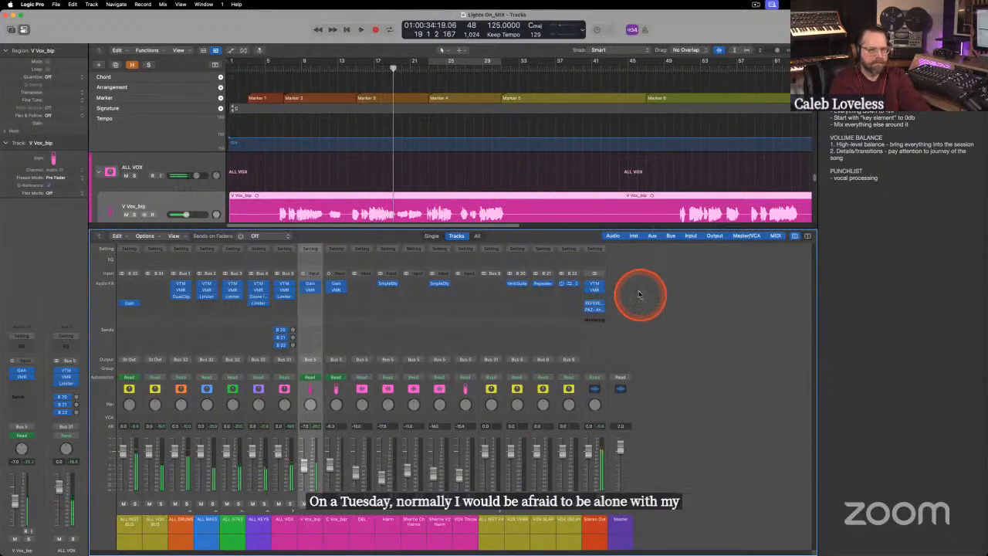
Open REFERENCE on Stereo Out and cycle playback of the verse from bar 7 to about bar 22.
click(595, 308)
drag(284, 58, 418, 65)
key(space)
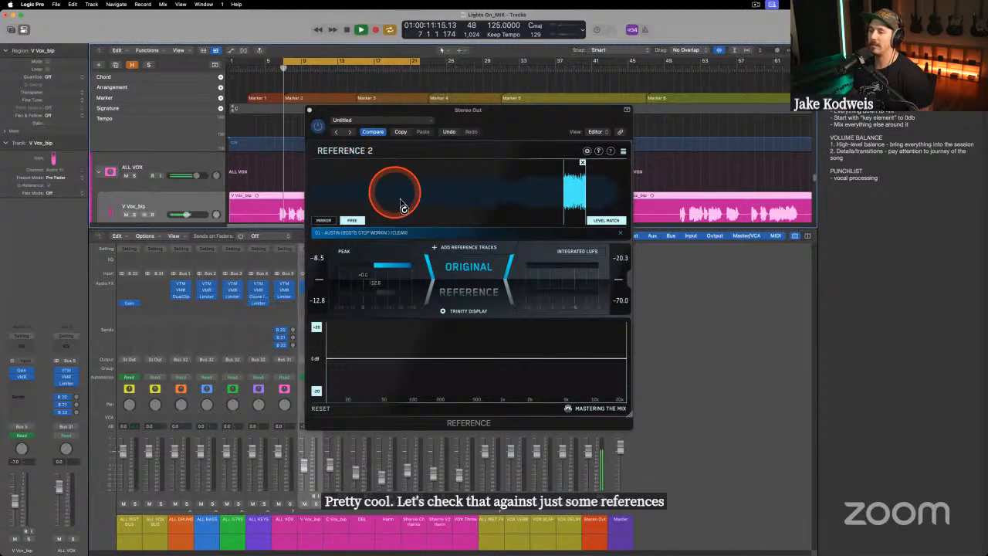
key(space)
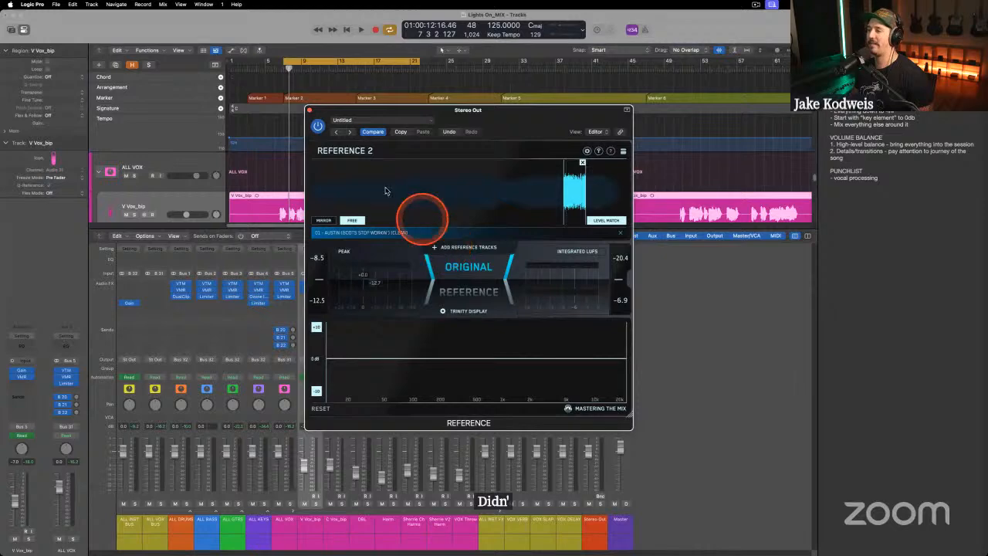
Add five reference songs from Studio Sessions > References > Country to REFERENCE, selecting Slow Burn through Kinfolks.
click(320, 148)
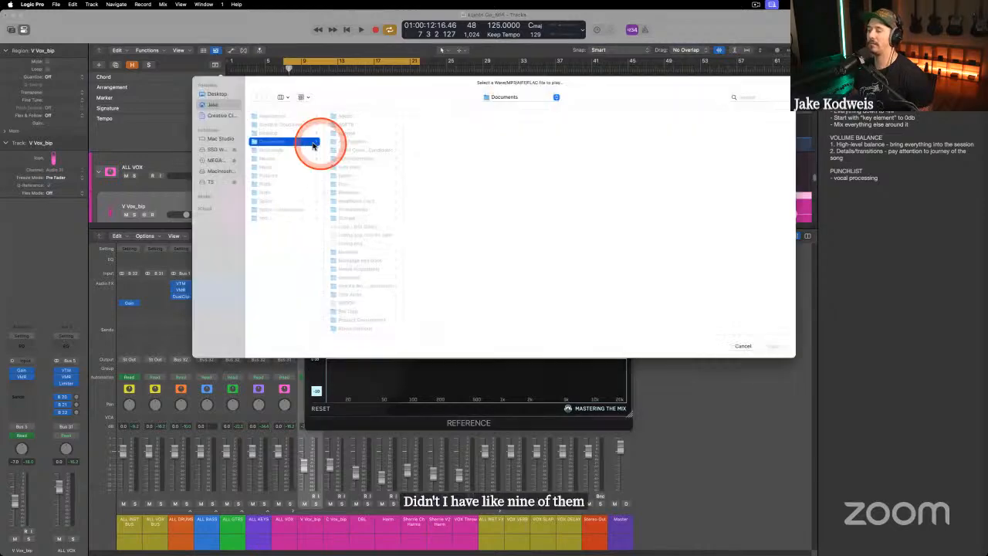
click(218, 149)
click(273, 117)
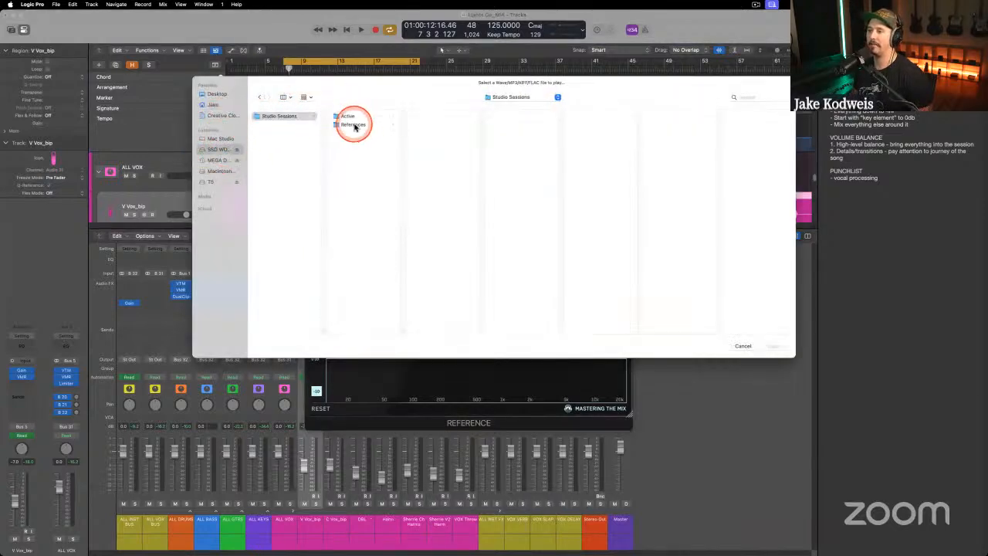
click(353, 124)
click(439, 125)
click(434, 143)
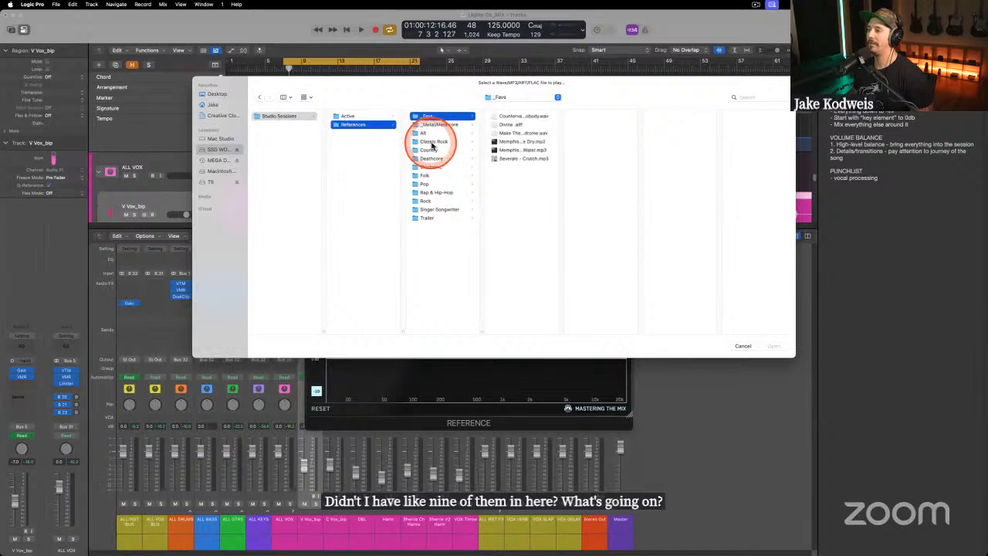
click(436, 149)
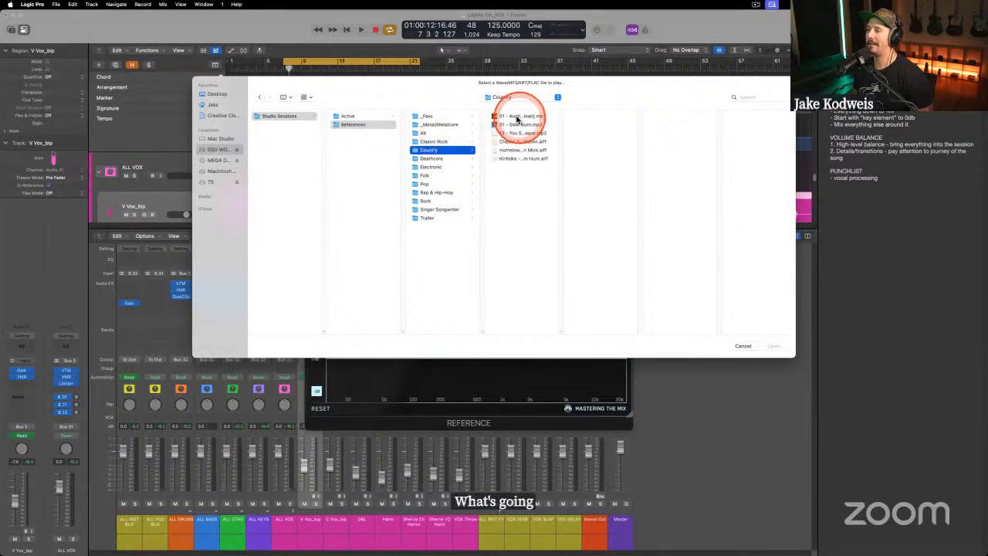
click(517, 124)
shift+click(519, 158)
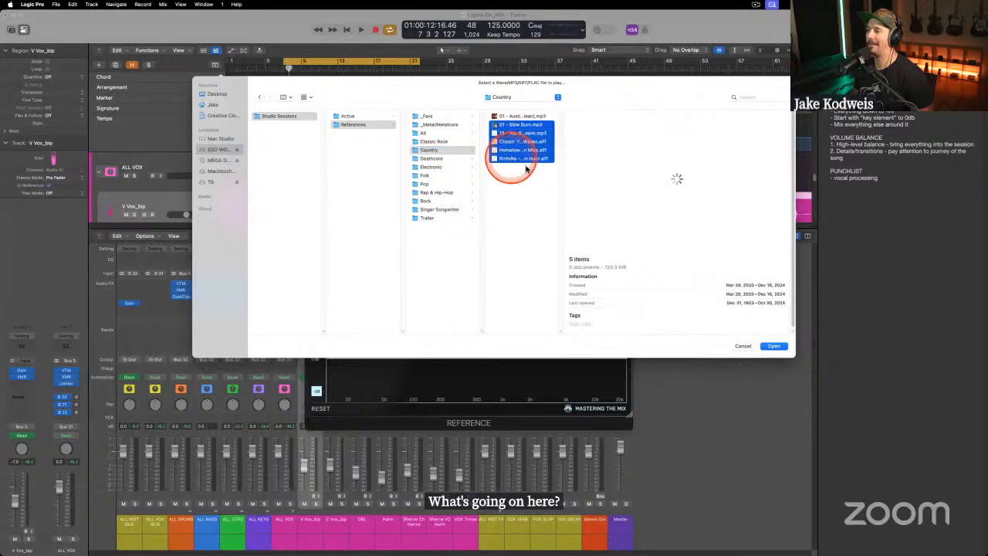
click(773, 345)
click(365, 265)
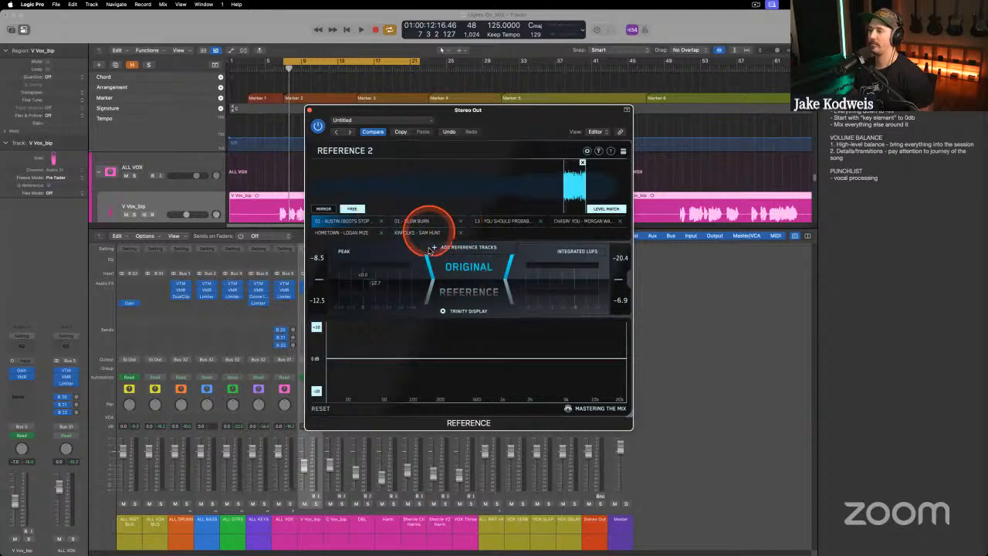
Play the cycled verse, compare the mix against the Austin reference, and close REFERENCE.
key(space)
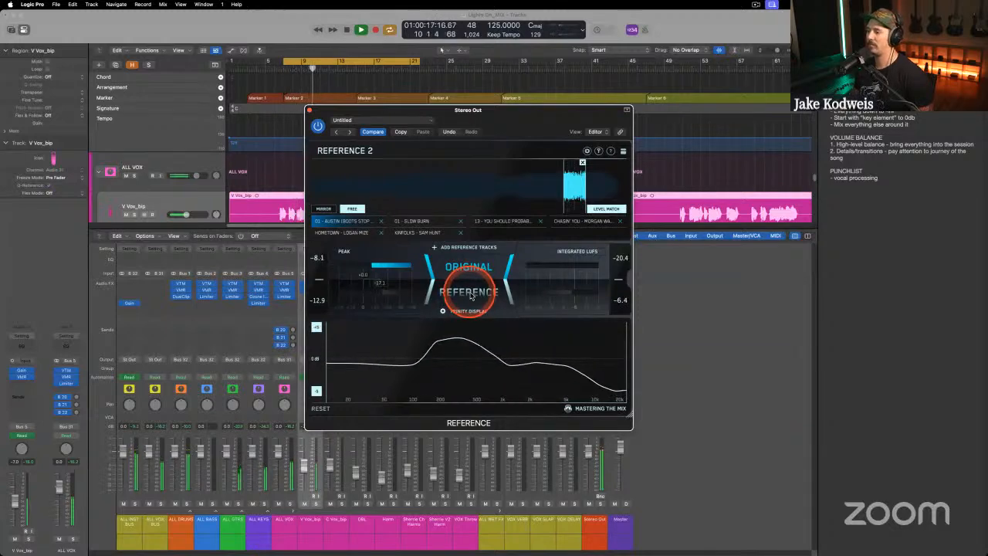
click(468, 284)
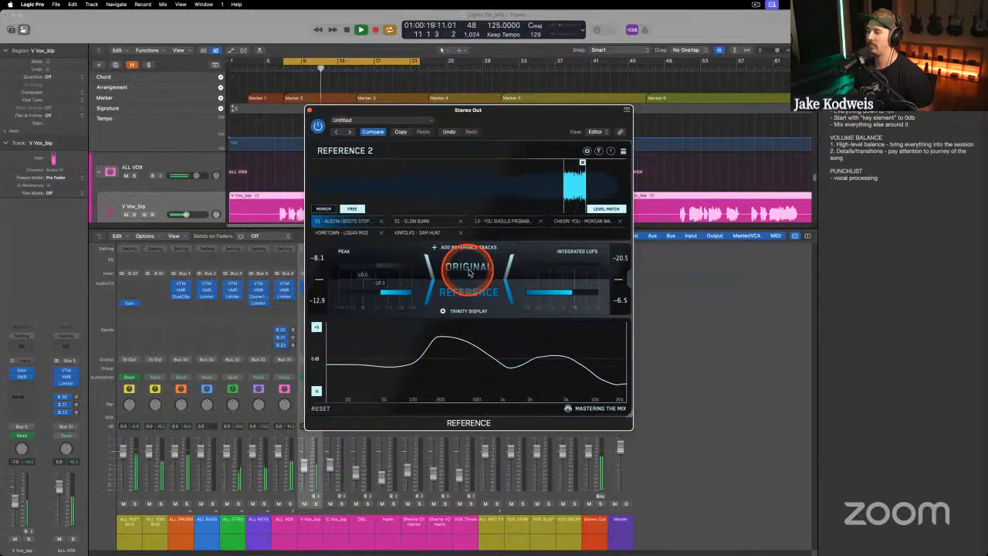
click(468, 292)
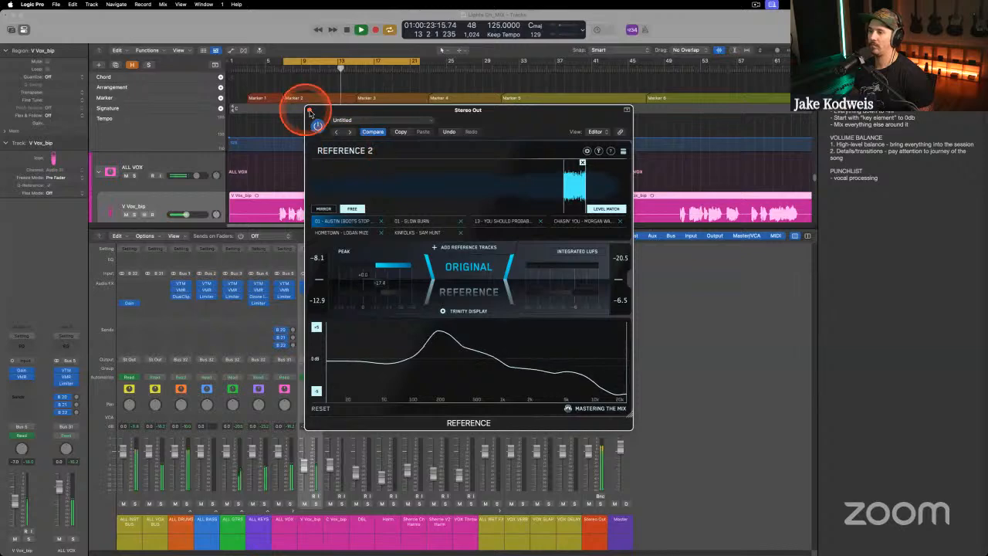
click(309, 110)
key(space)
Cycle the chorus around Marker 13 from about bar 99 to bar 108, play it, and reopen REFERENCE on Stereo Out.
drag(324, 58, 658, 86)
scroll(655, 83, right, 10)
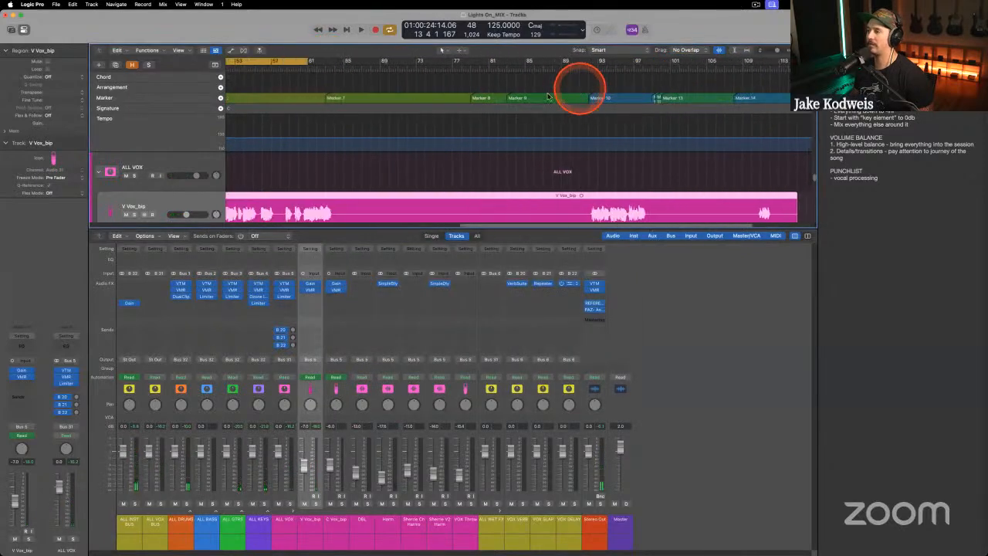
scroll(494, 78, right, 8)
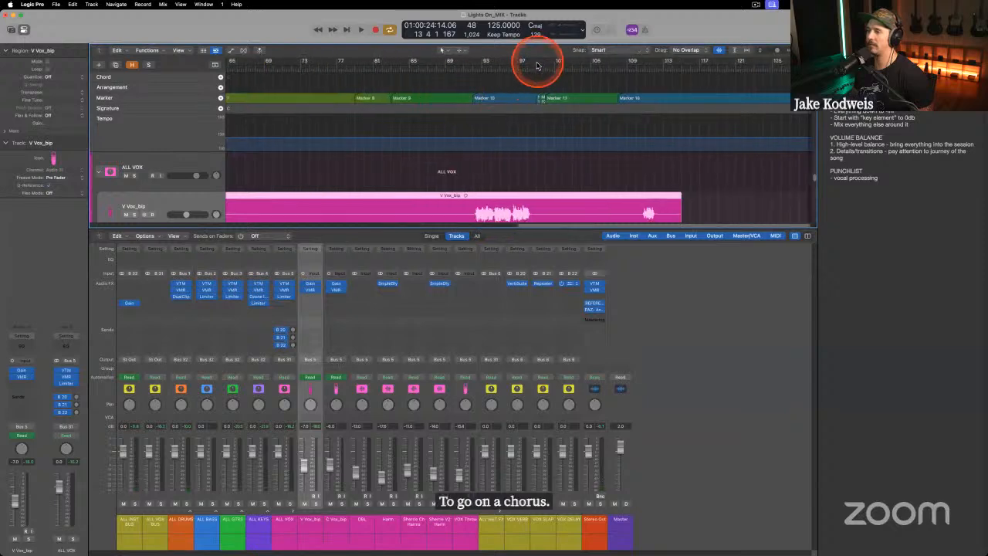
drag(536, 62, 617, 55)
key(space)
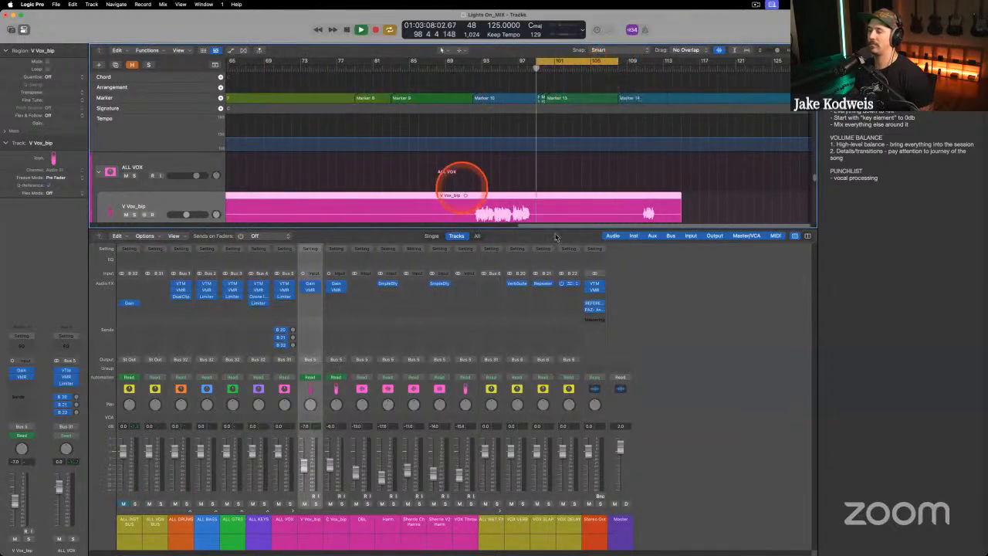
click(595, 305)
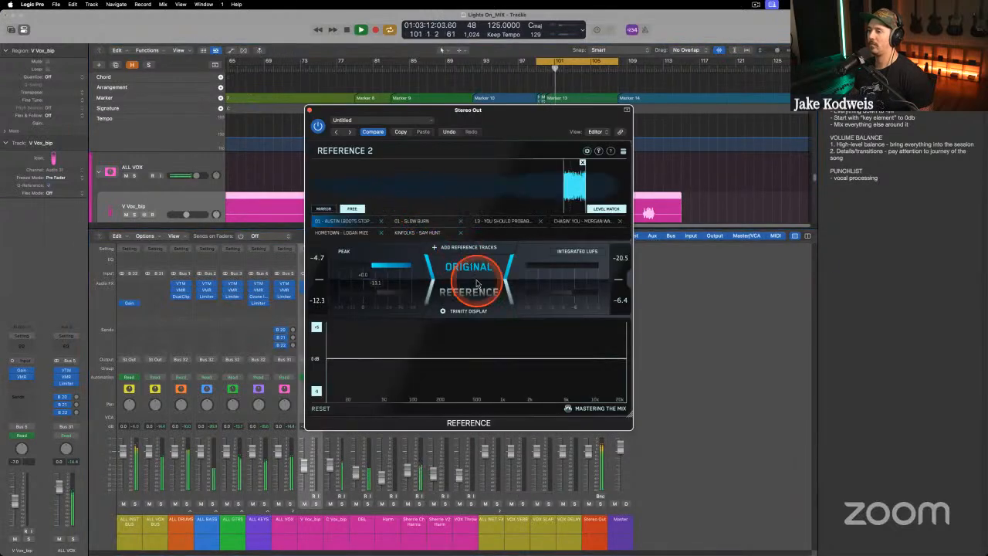
Compare the cycled chorus with the Austin reference by alternating between the original mix and the reference.
click(469, 287)
click(466, 269)
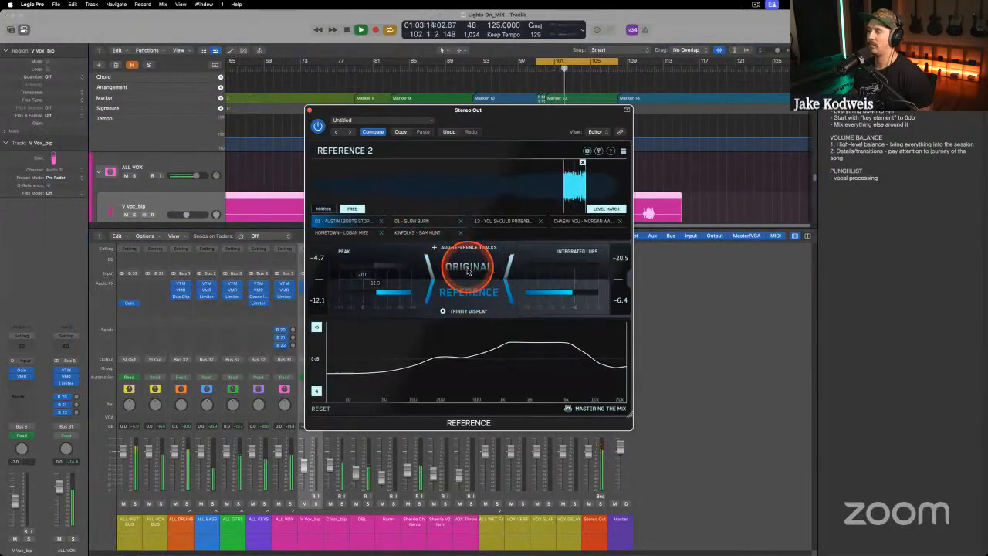
click(467, 292)
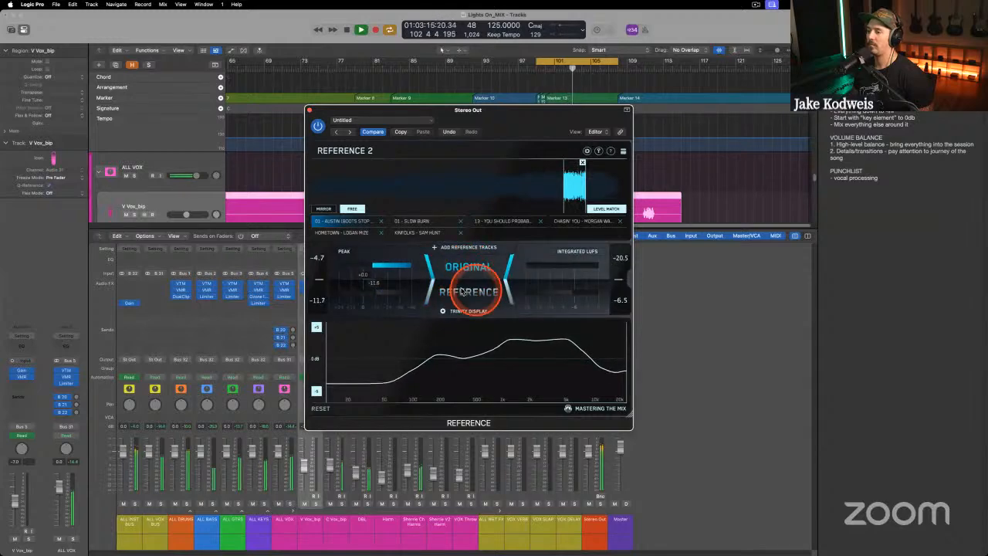
click(467, 267)
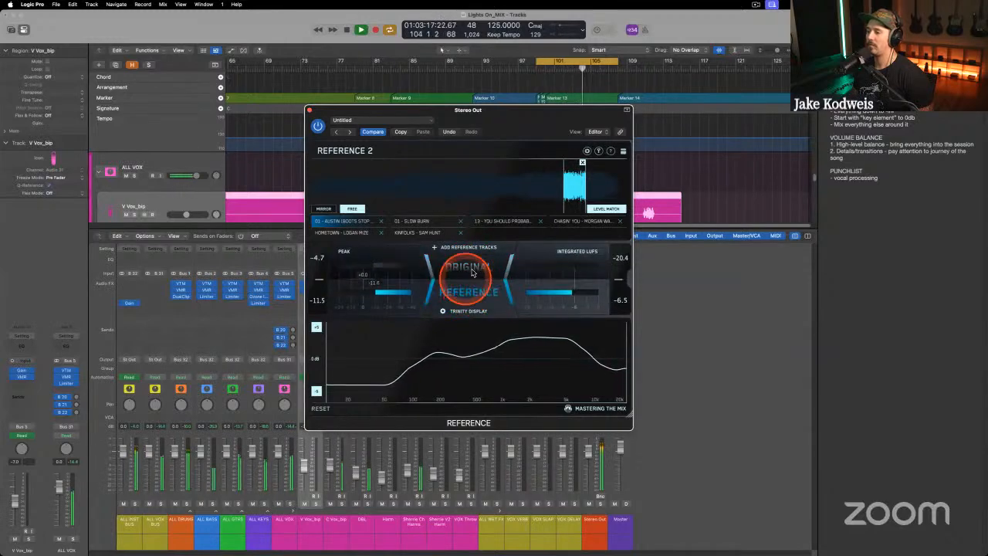
Select the Slow Burn reference, loop its loud section just before the waveform drops, and compare it with the chorus mix.
click(420, 222)
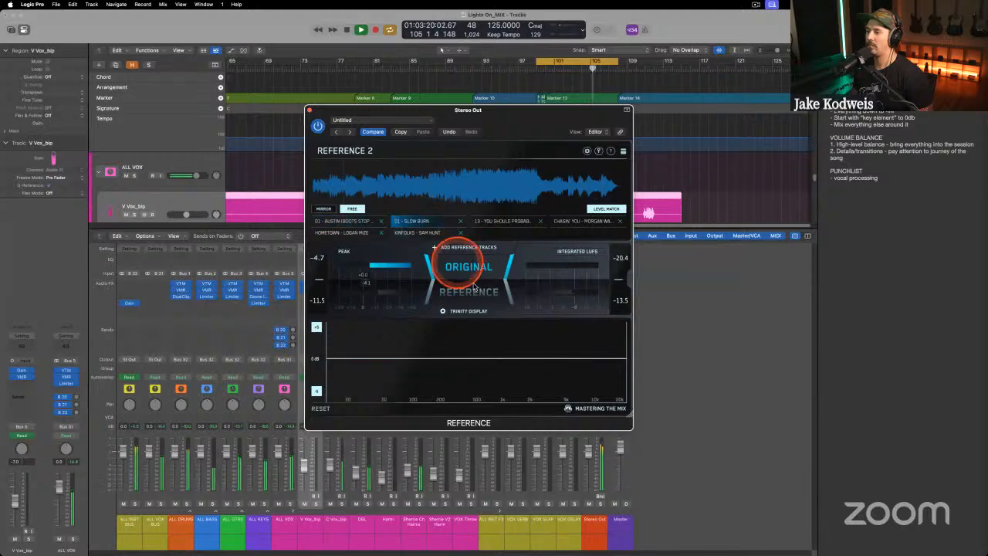
click(470, 288)
click(468, 271)
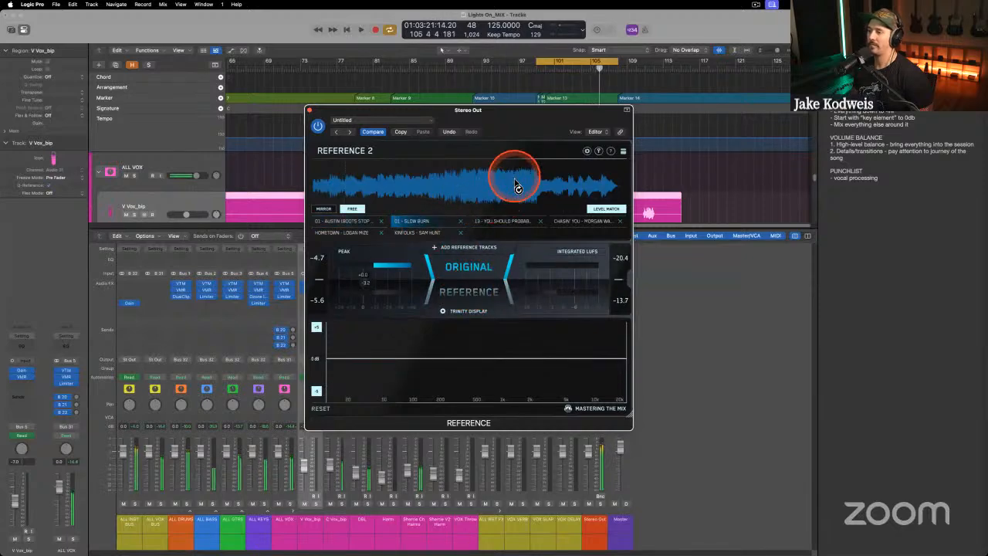
drag(515, 182, 536, 177)
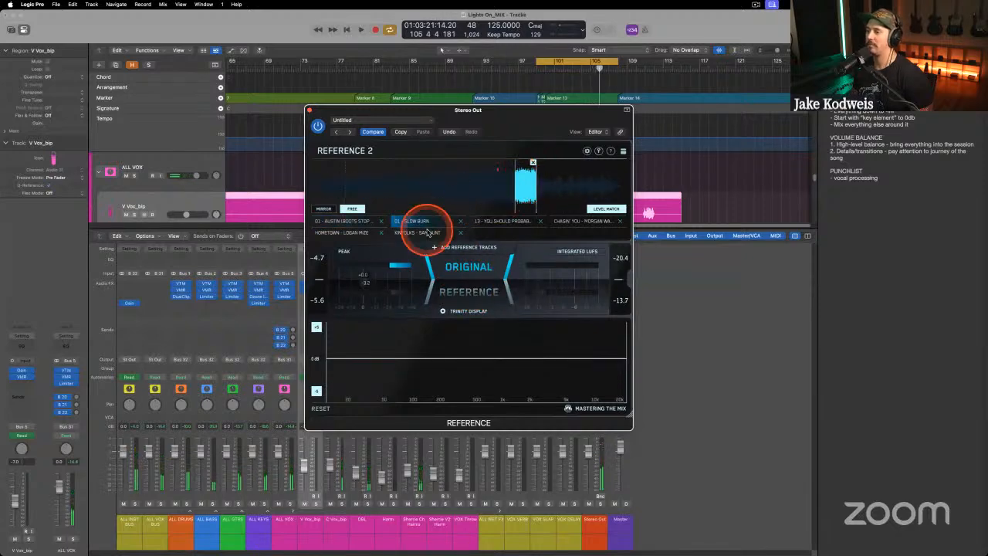
click(474, 292)
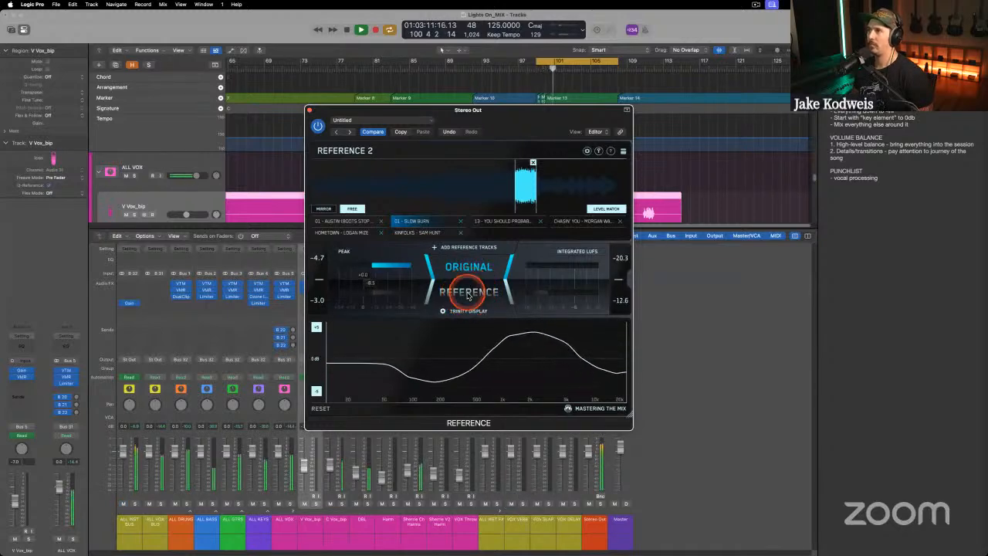
click(467, 294)
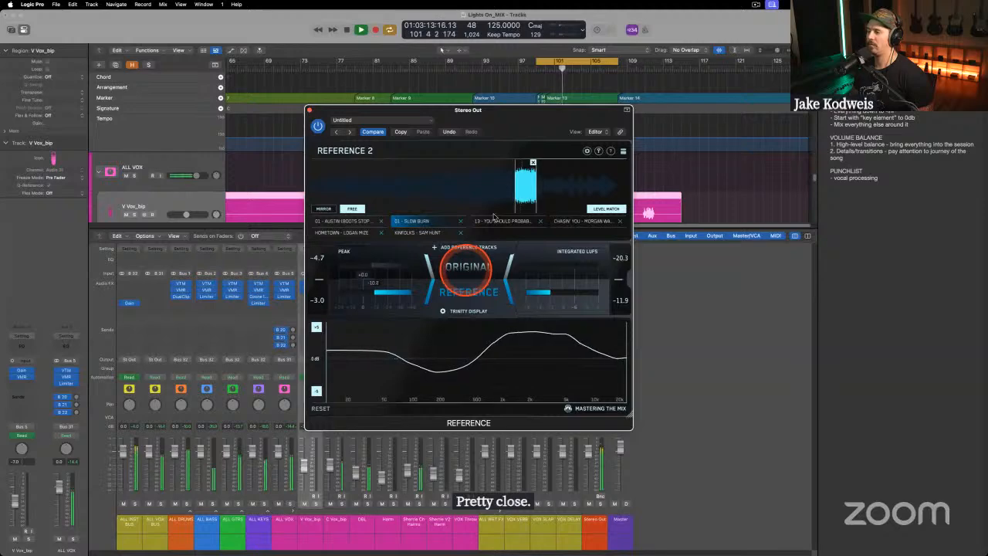
Replace the Slow Burn loop with a shorter, earlier section of the song and switch back to the original mix.
click(533, 162)
click(495, 185)
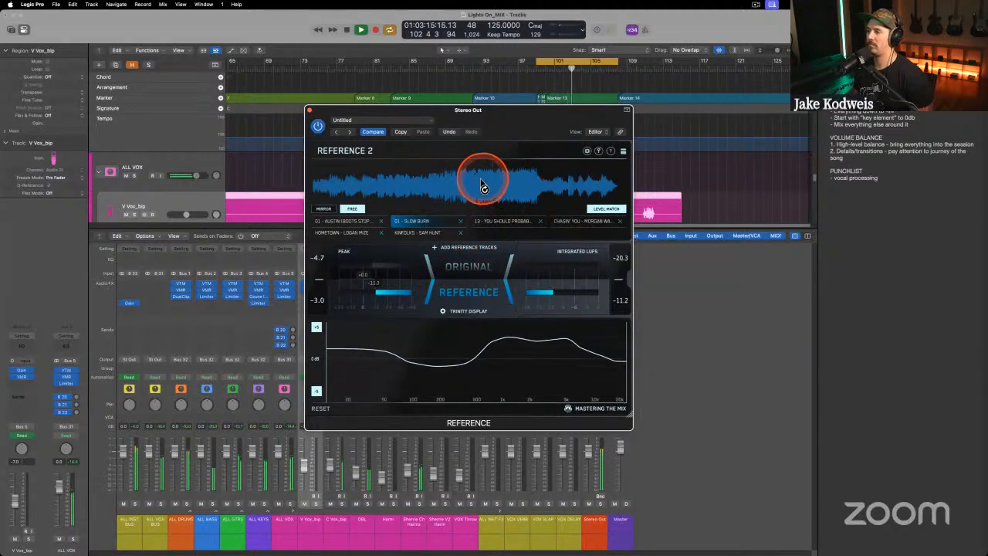
mouse_move(482, 185)
mouse_down()
mouse_move(508, 186)
mouse_move(494, 188)
mouse_up()
click(469, 267)
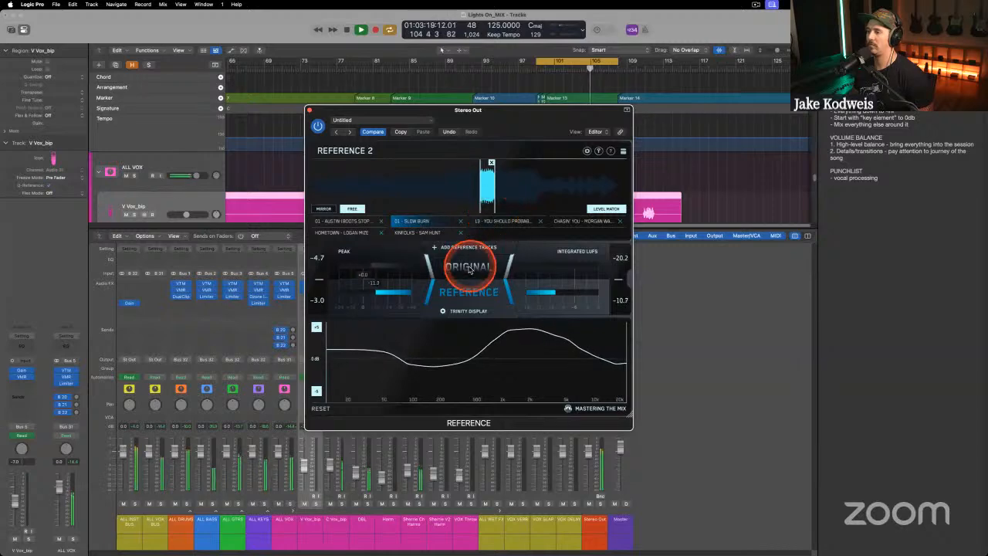
Compare the cycled chorus mix with the Slow Burn and Austin references by alternating with the original, and close REFERENCE.
click(467, 270)
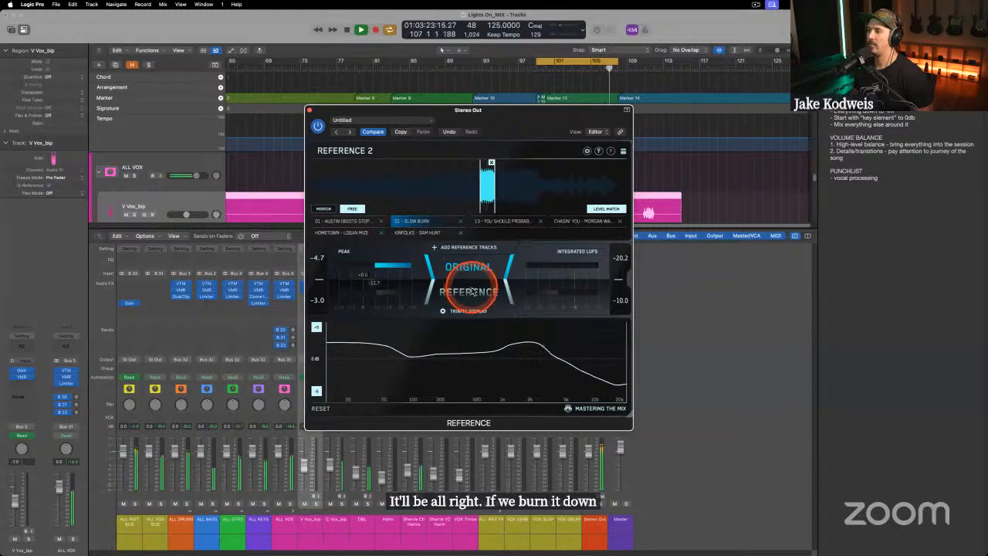
click(470, 290)
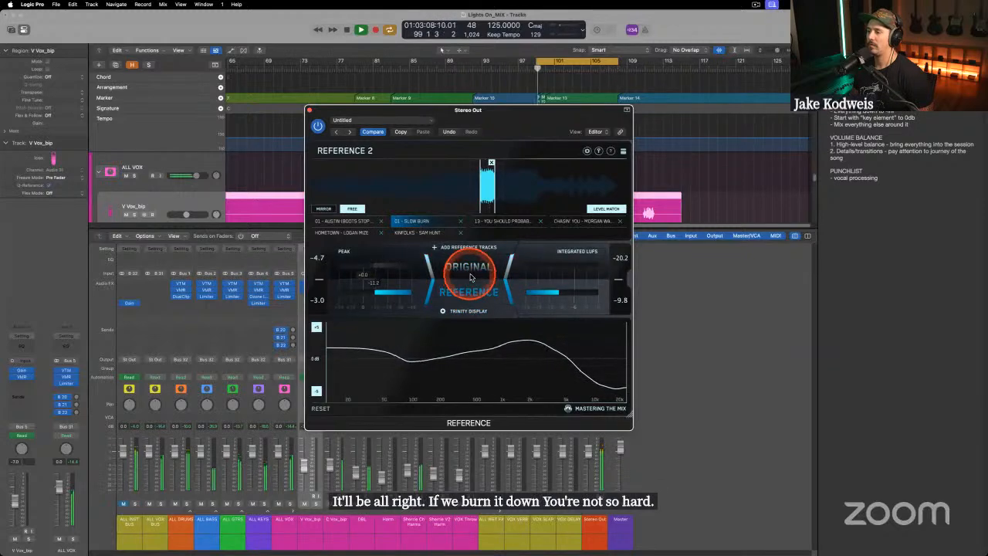
click(368, 222)
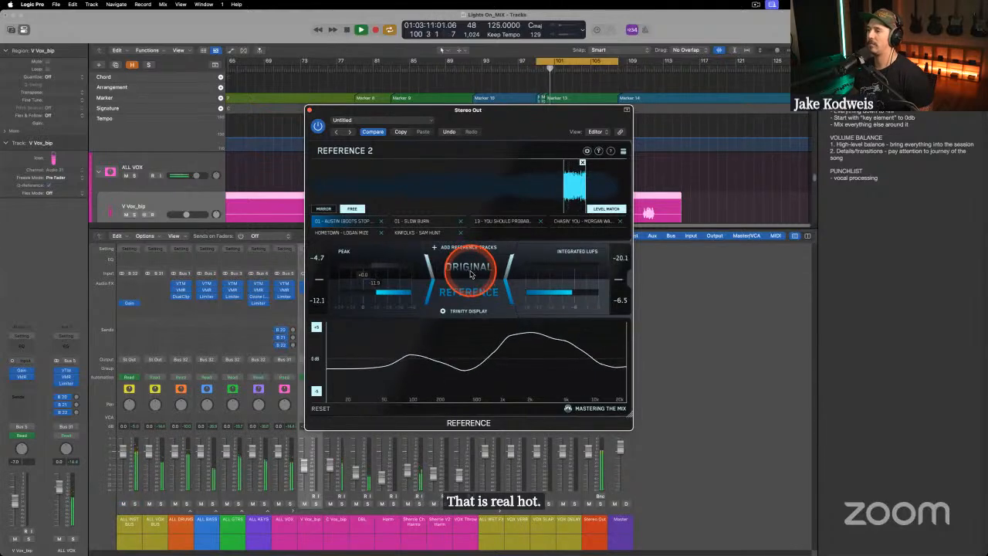
click(470, 272)
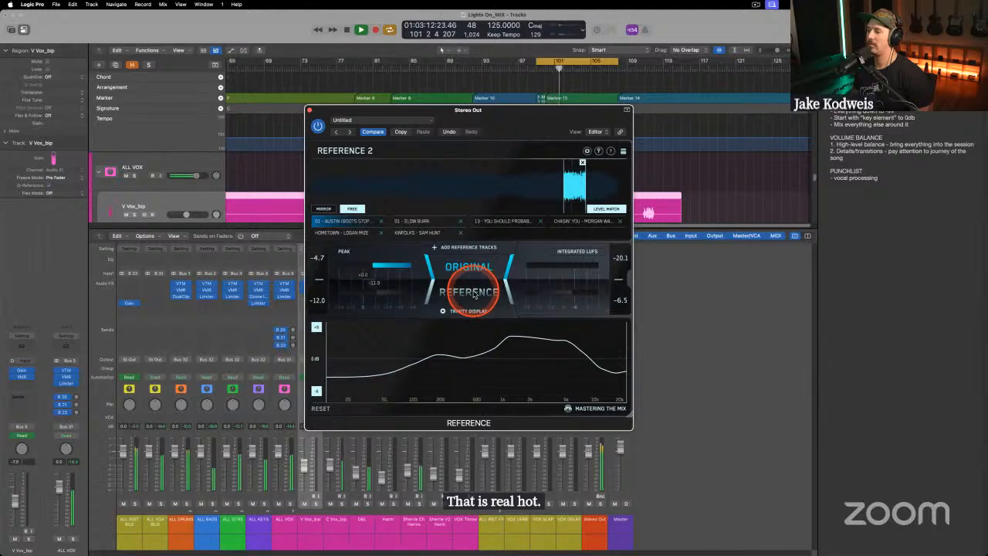
click(473, 292)
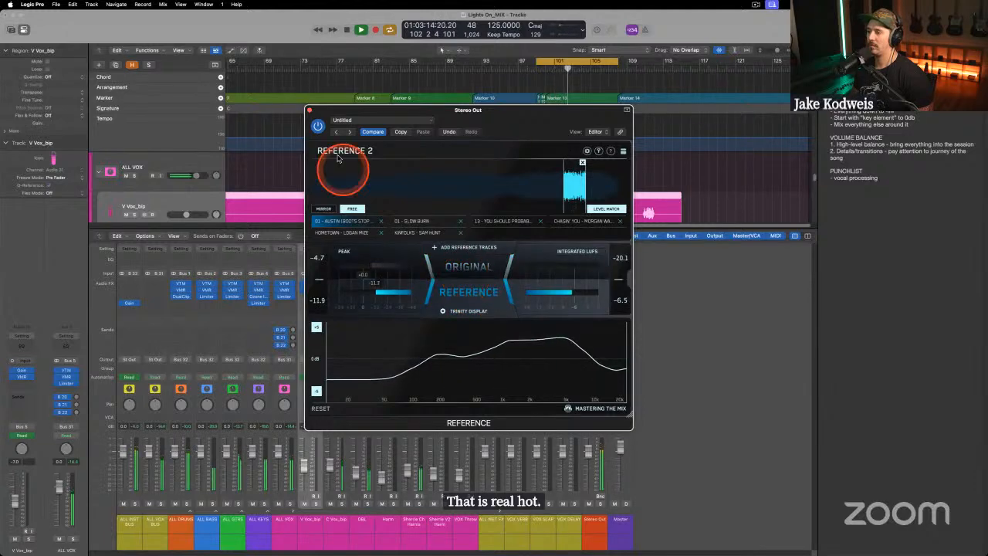
click(466, 267)
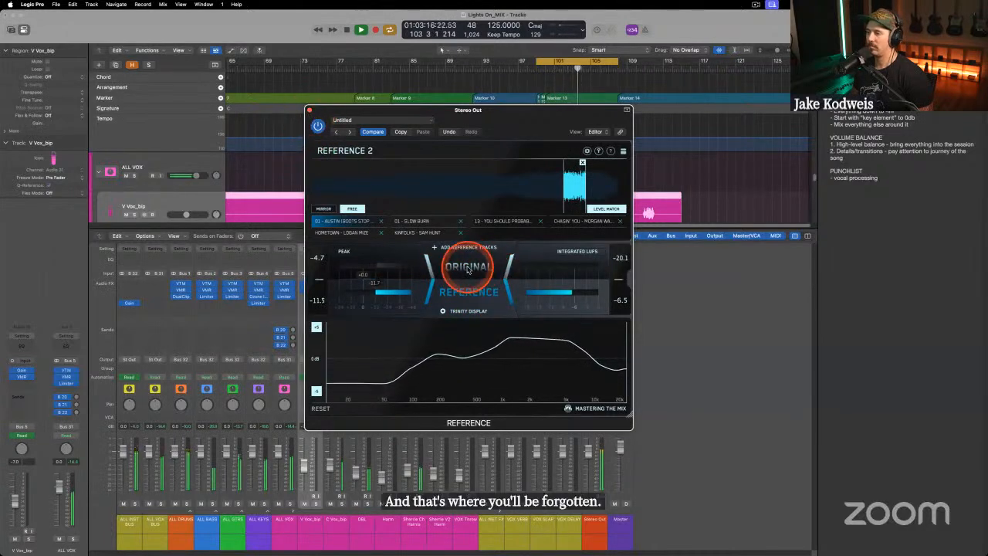
click(467, 292)
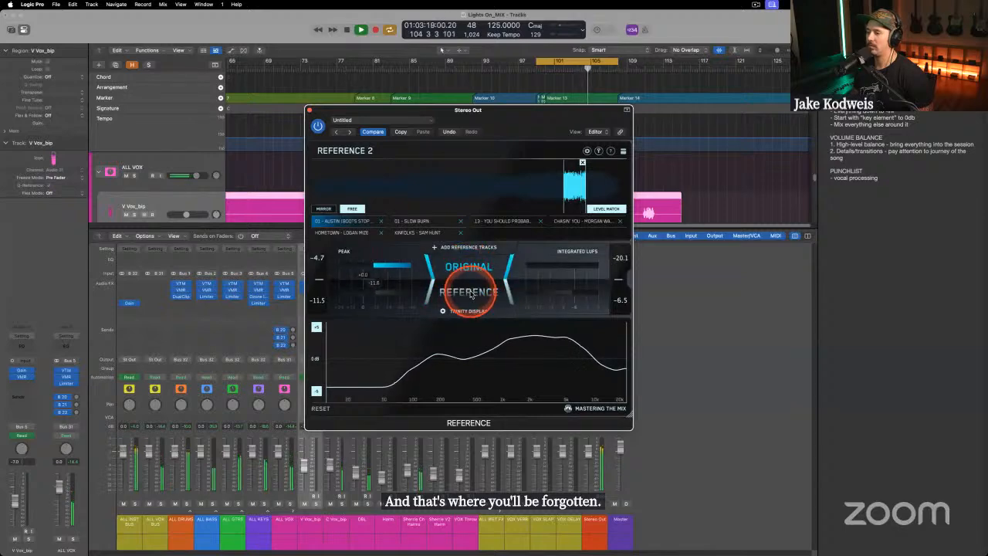
click(470, 294)
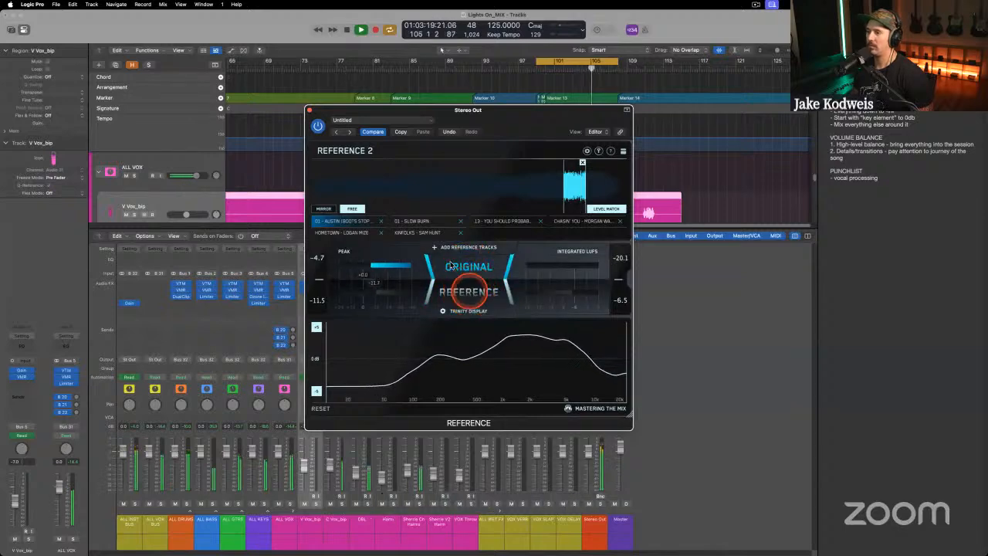
click(309, 110)
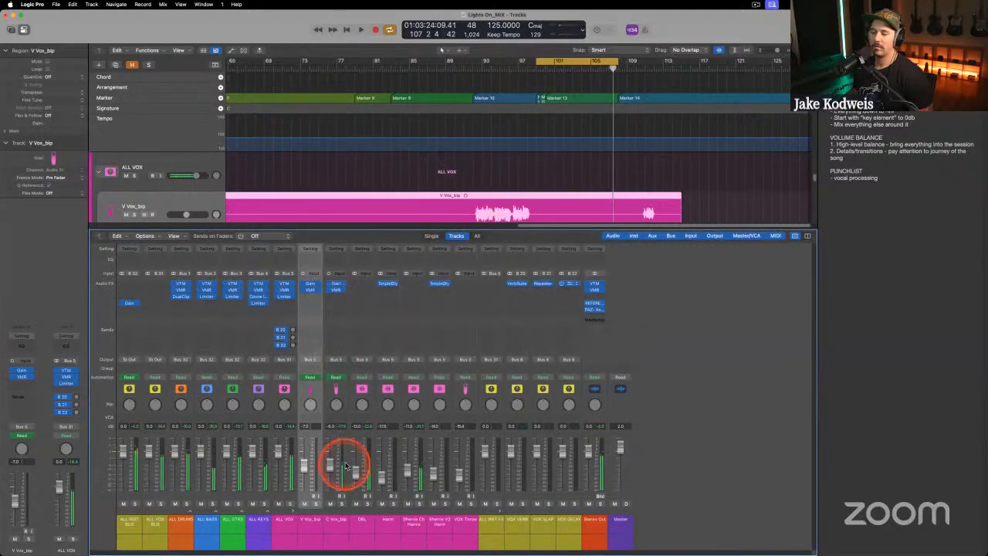
Add the FG-S EQ module to VMR on the ALL VOX bus and boost its HF band between 3 and 4 dB.
click(287, 534)
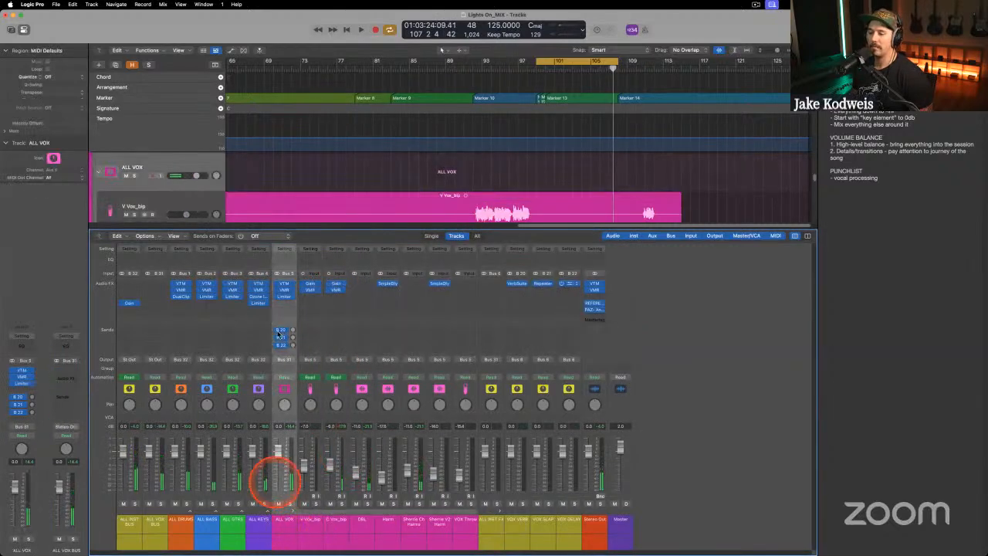
click(285, 288)
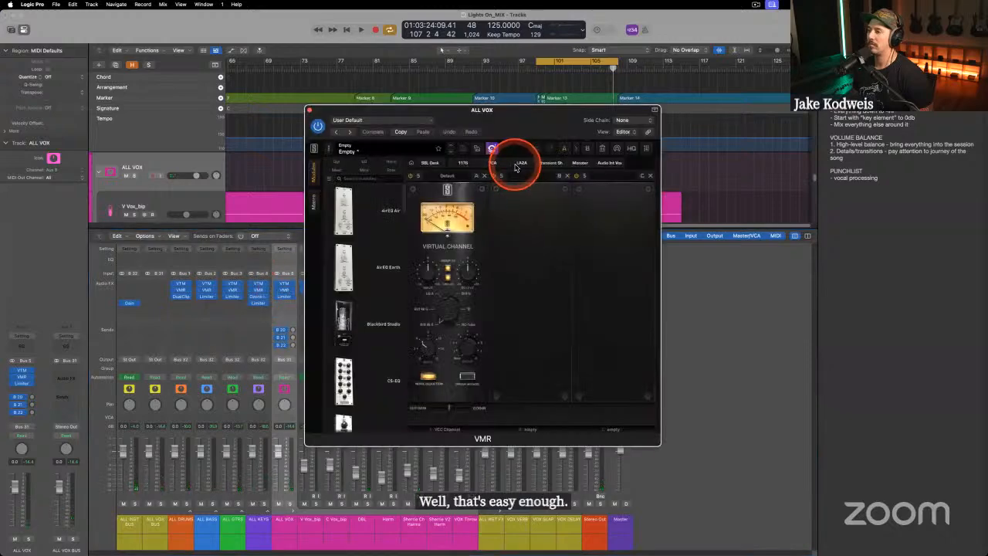
click(365, 164)
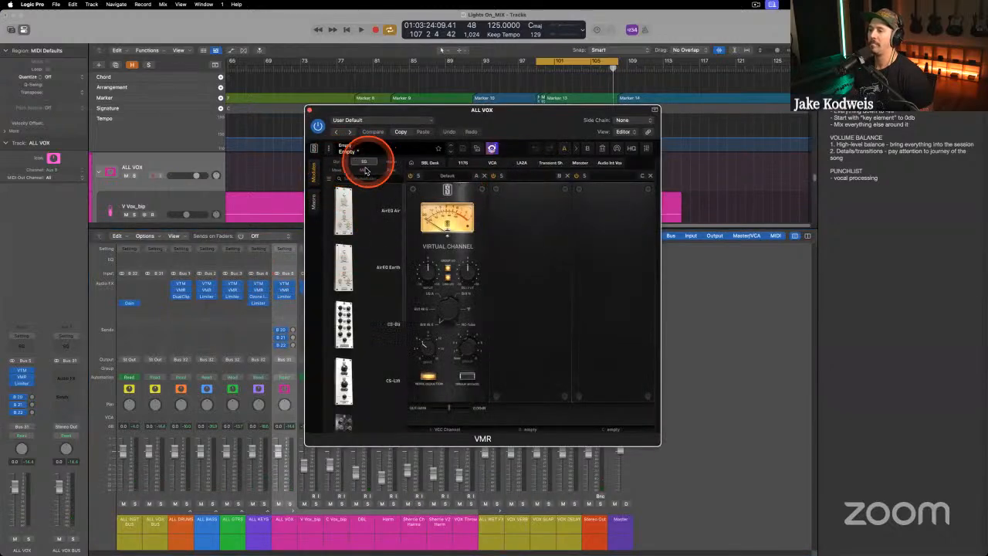
scroll(356, 247, down, 5)
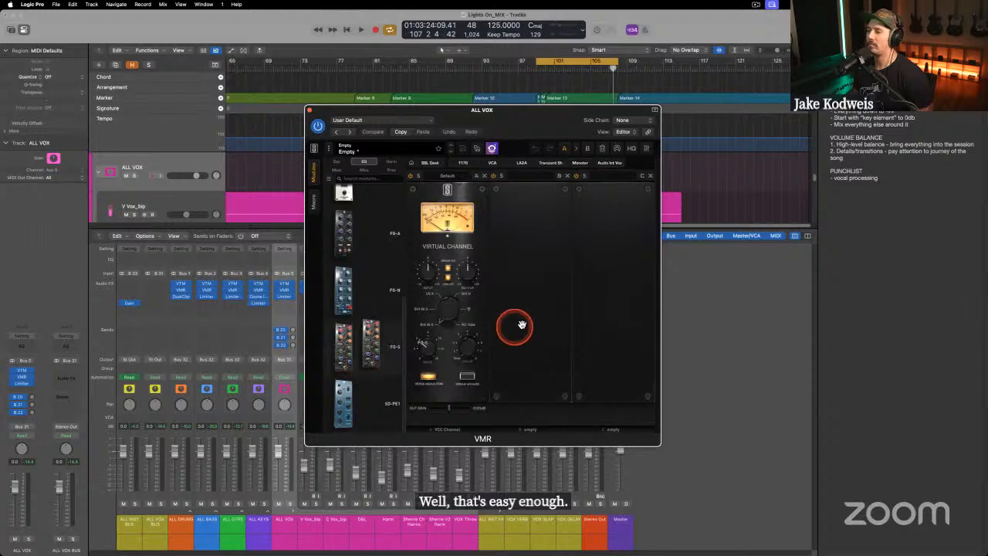
drag(522, 324, 528, 330)
click(550, 208)
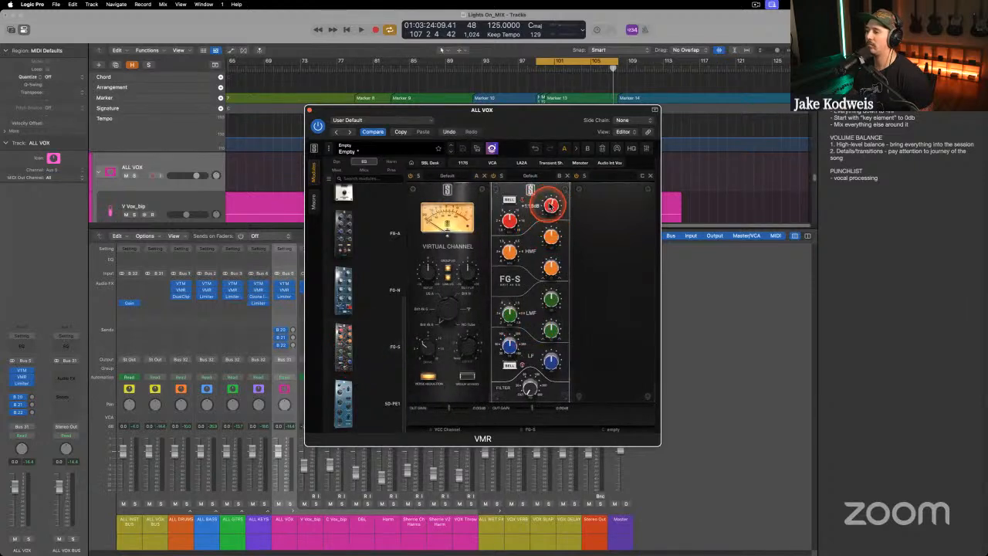
Play the cycled chorus, check the brightened vocals against the Austin reference and the original mix, and close REFERENCE.
key(space)
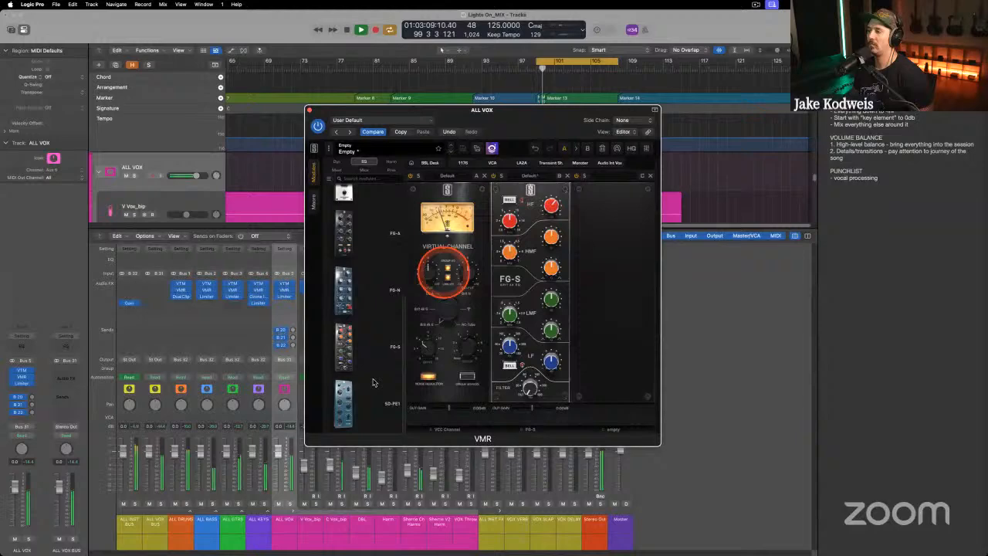
drag(501, 109, 324, 115)
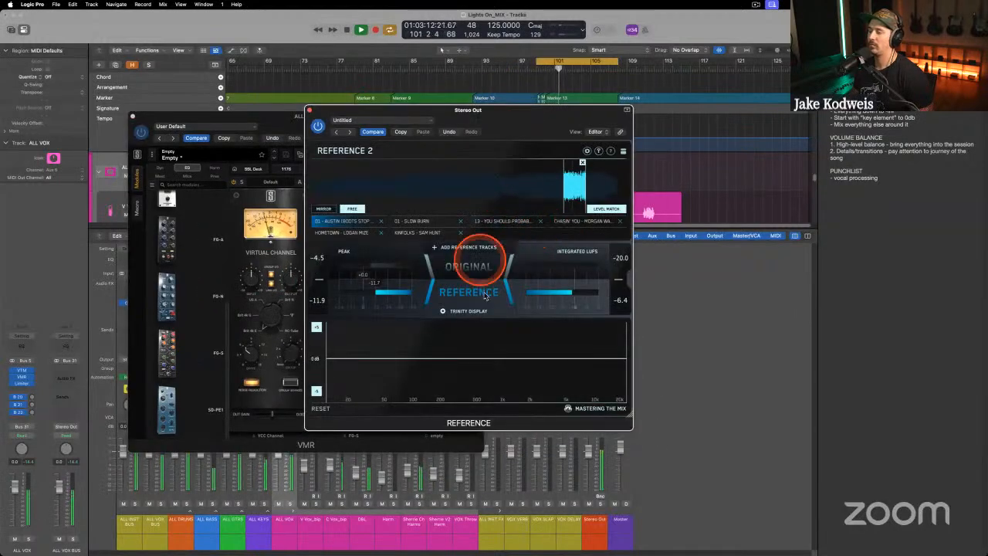
click(472, 268)
click(473, 293)
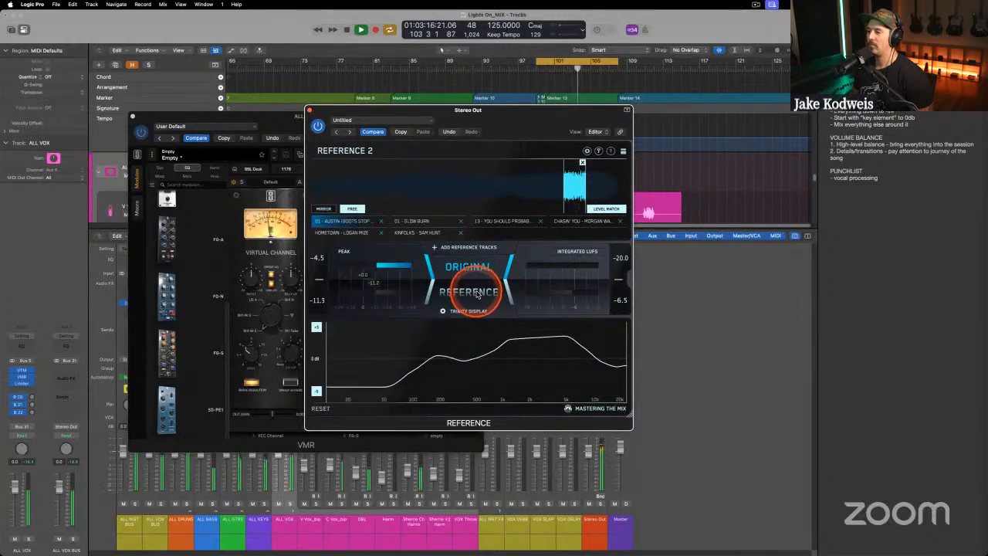
click(310, 109)
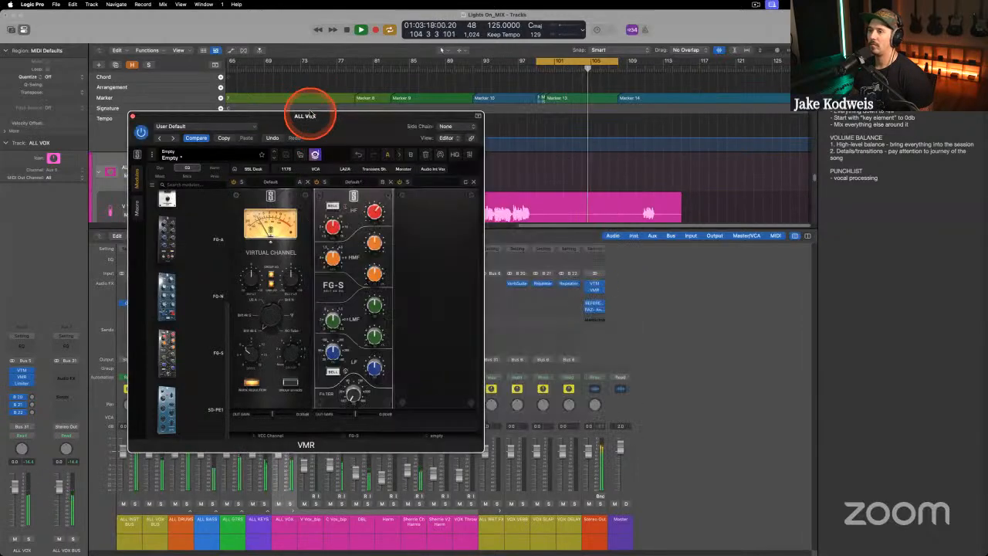
Play the song from about bar 7 at Marker 2, compare ALL VOX with FG-S bypassed and active, and check its HF settings.
drag(387, 124, 652, 162)
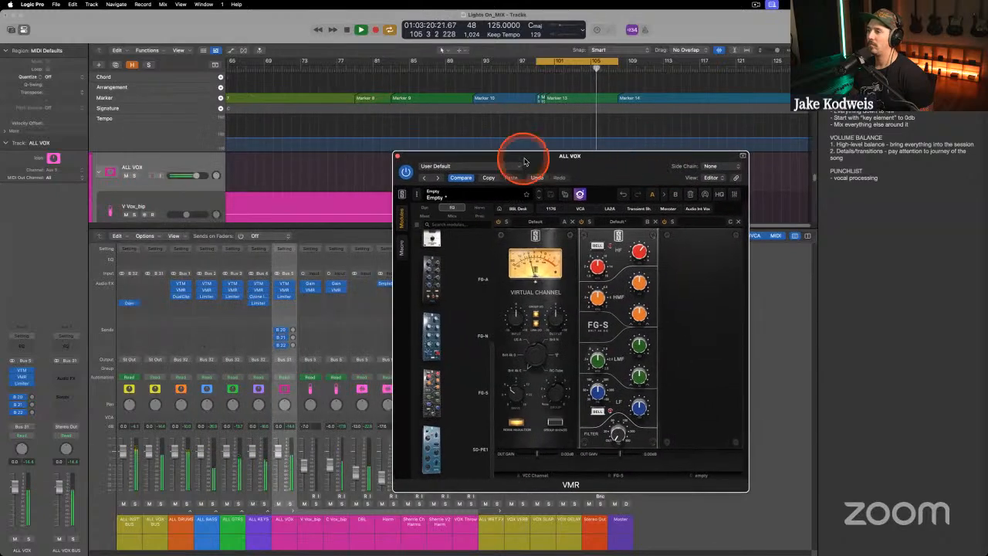
scroll(342, 97, left, 10)
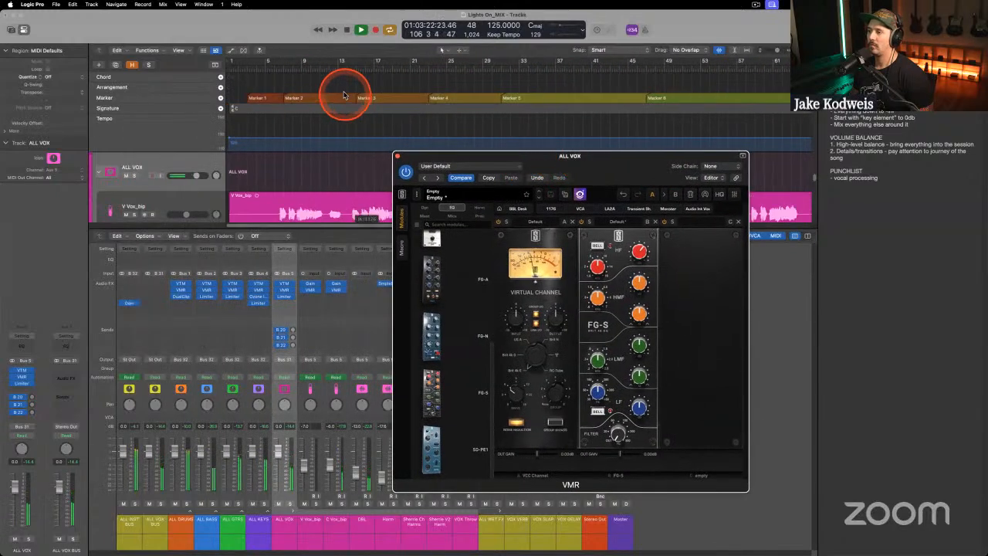
click(288, 75)
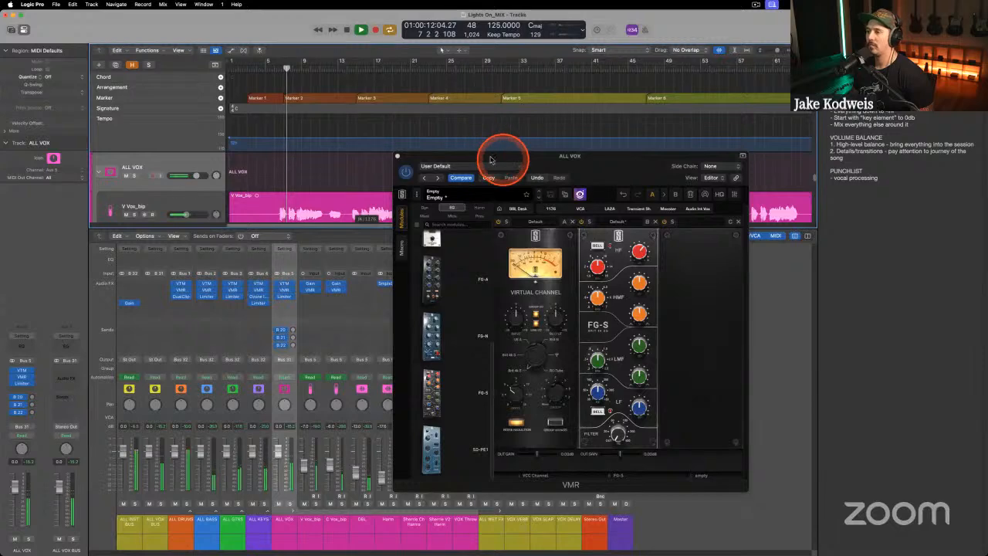
mouse_move(502, 159)
mouse_down()
mouse_move(464, 155)
mouse_move(497, 145)
mouse_up()
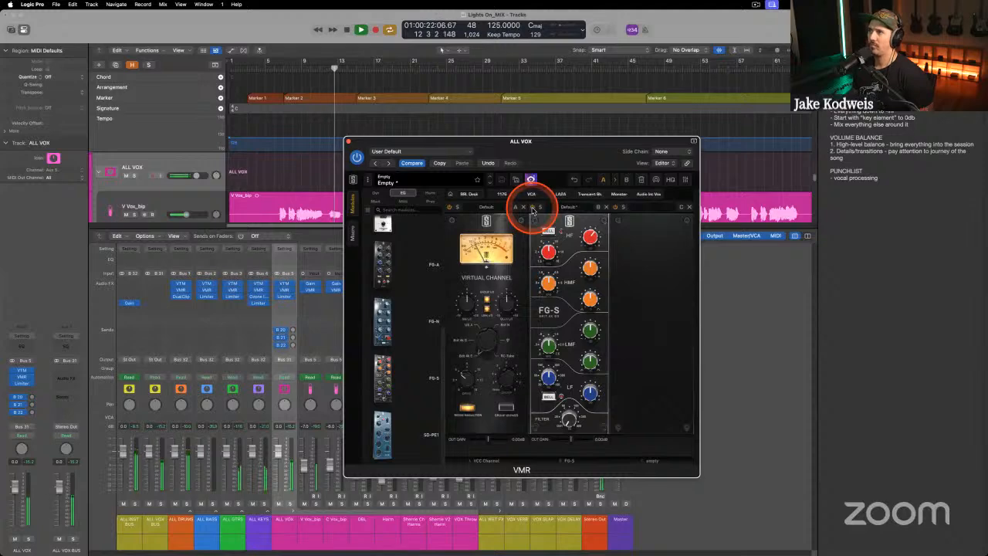
drag(532, 208, 633, 229)
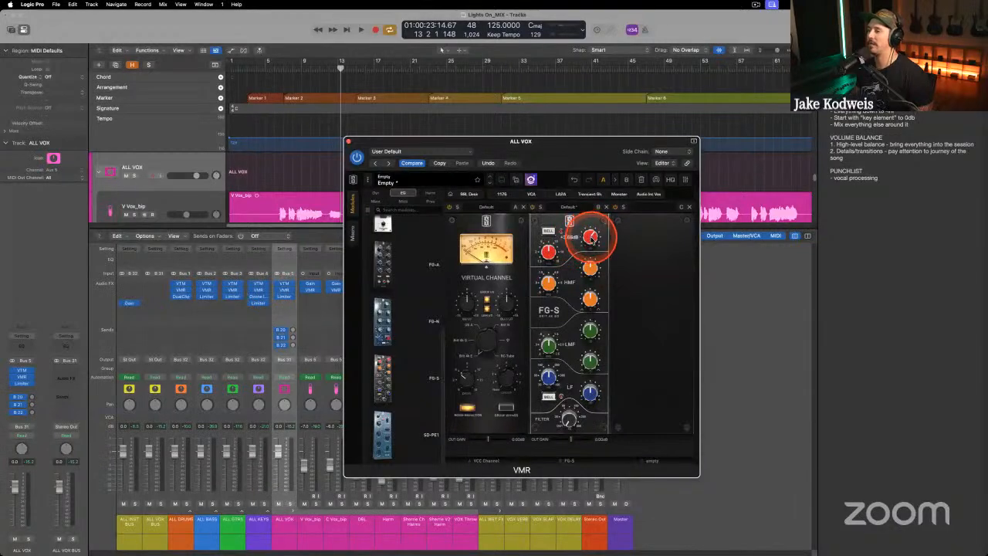
drag(549, 253, 548, 254)
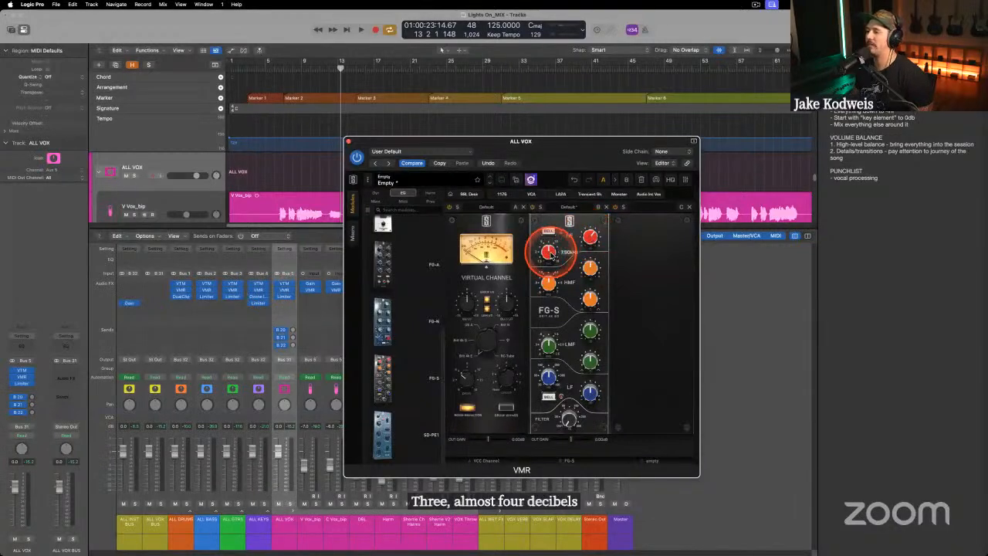
Play from about bar 15 at Marker 3, compare the vocals with FG-S bypassed and active, and close VMR.
drag(421, 145, 450, 148)
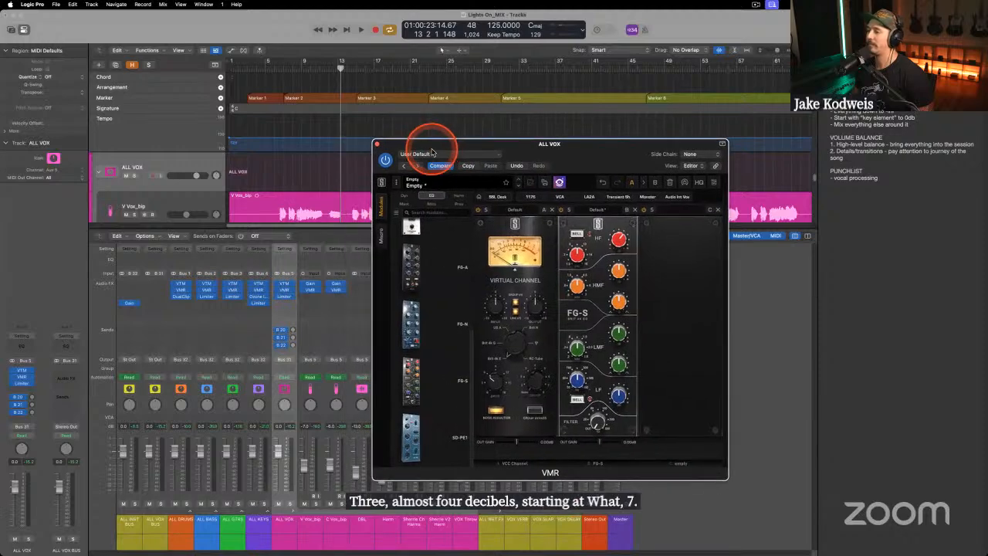
key(space)
click(361, 67)
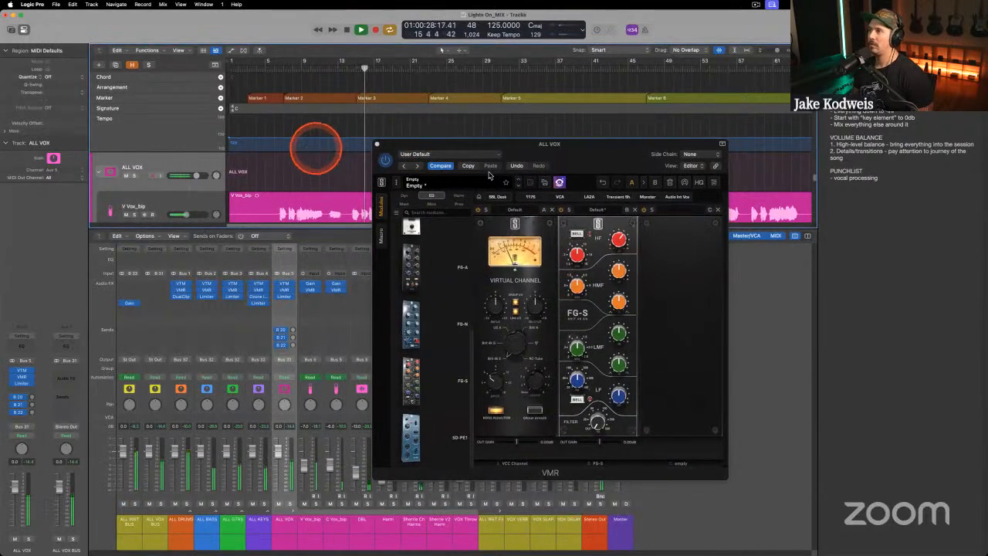
click(562, 211)
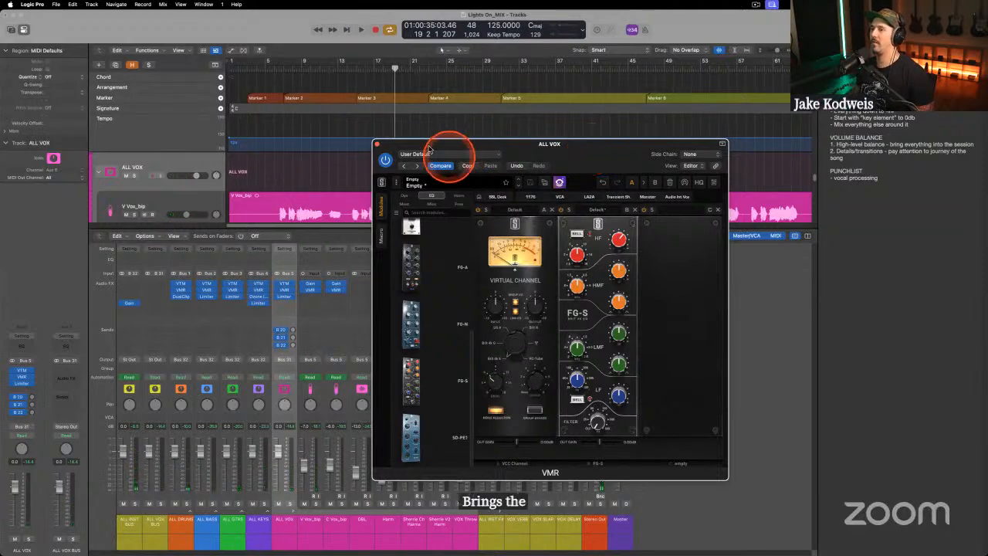
click(377, 144)
Play the cycled chorus, reopen REFERENCE on Stereo Out, and recheck the original mix against the Austin reference.
key(space)
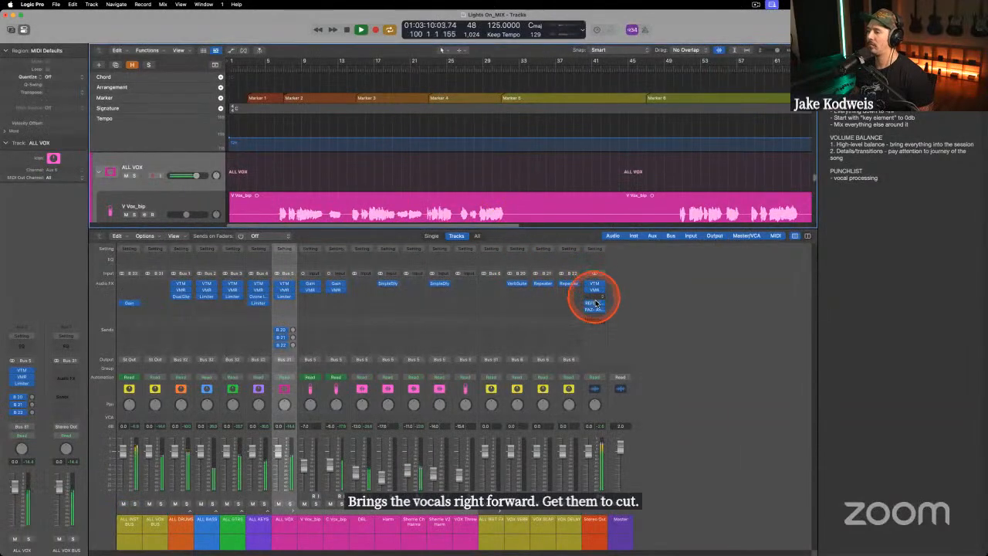
click(464, 239)
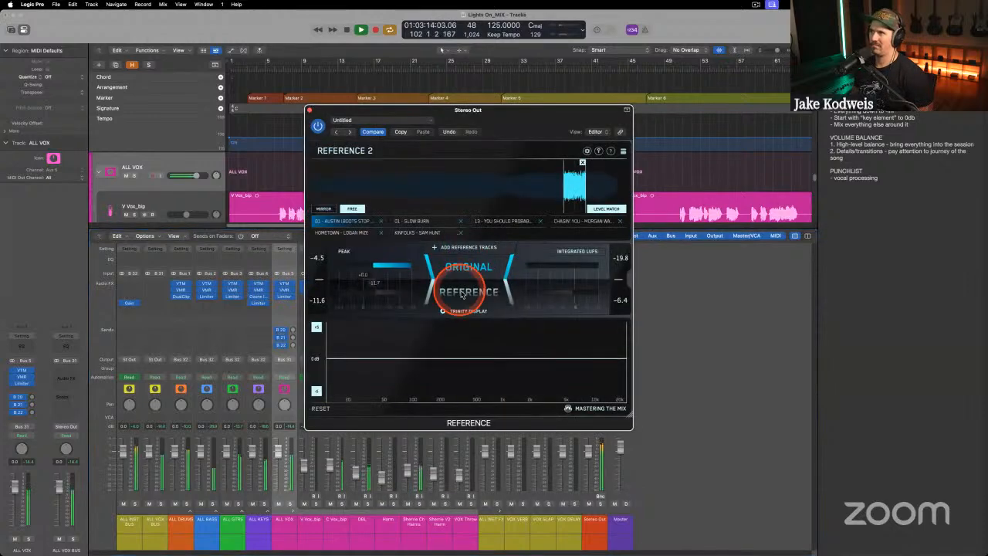
click(468, 294)
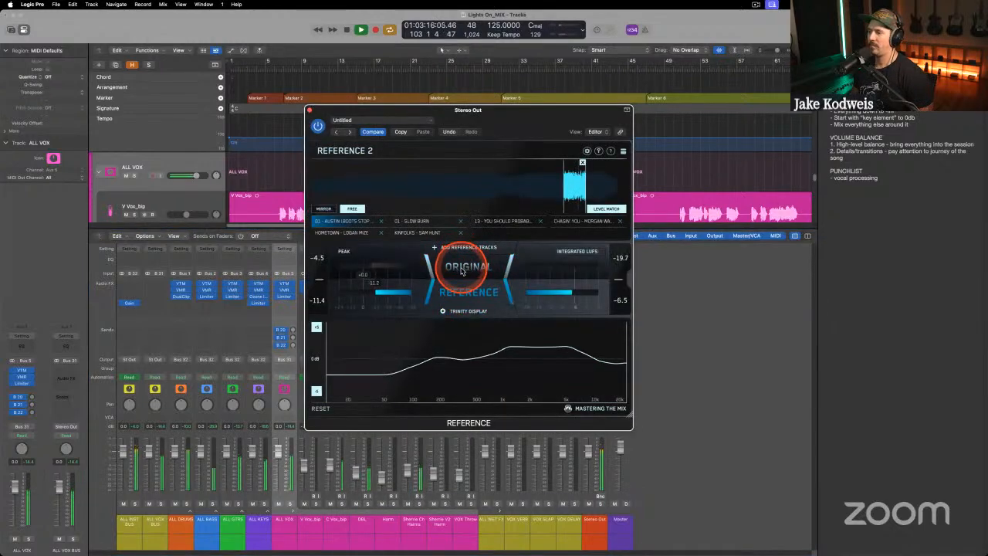
click(460, 265)
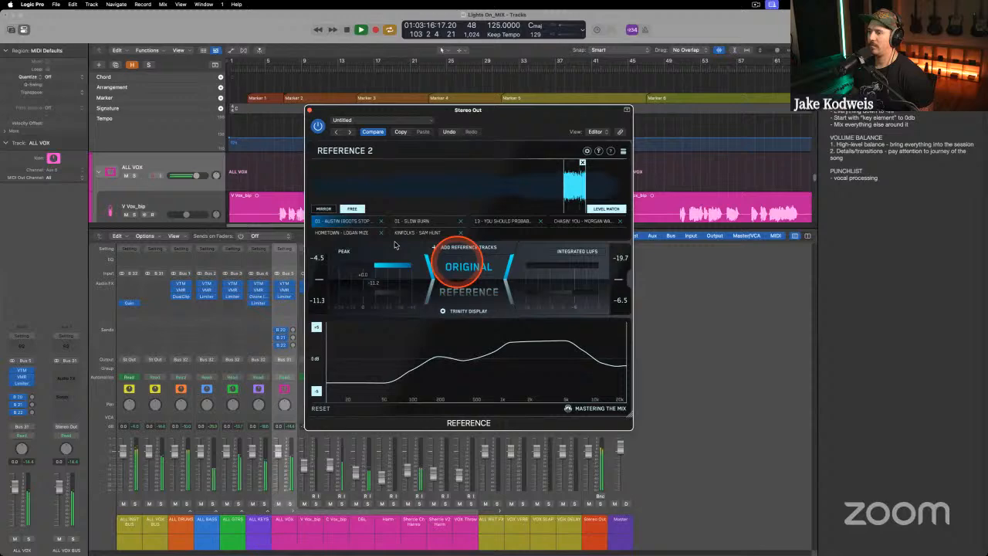
Select the Hometown reference, loop a short loud section just before its waveform drops, and compare it with the original mix.
click(340, 233)
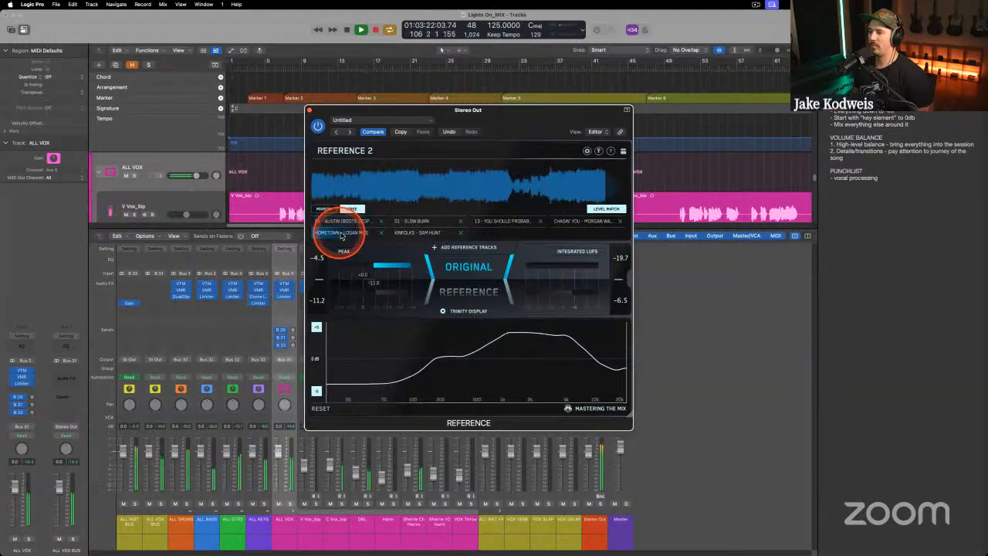
click(479, 292)
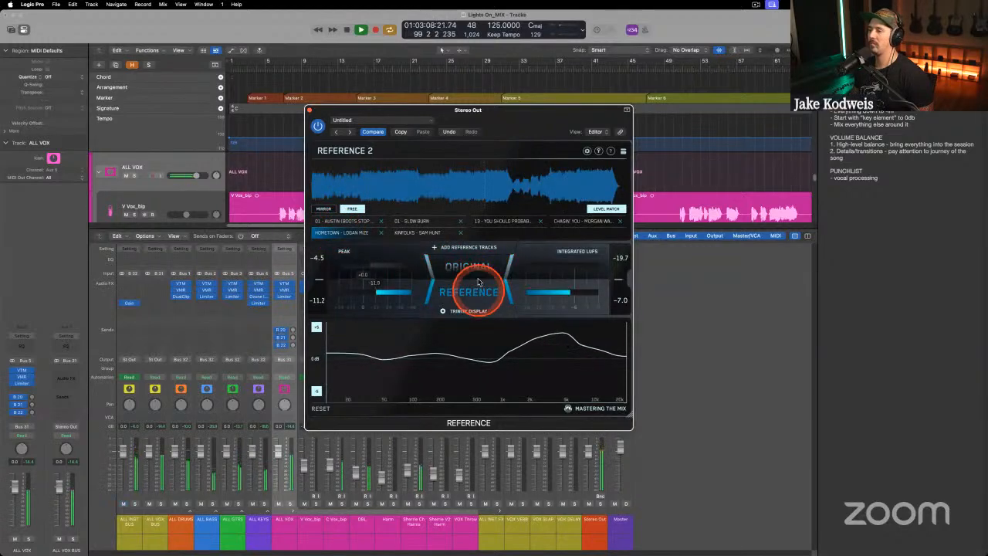
click(474, 271)
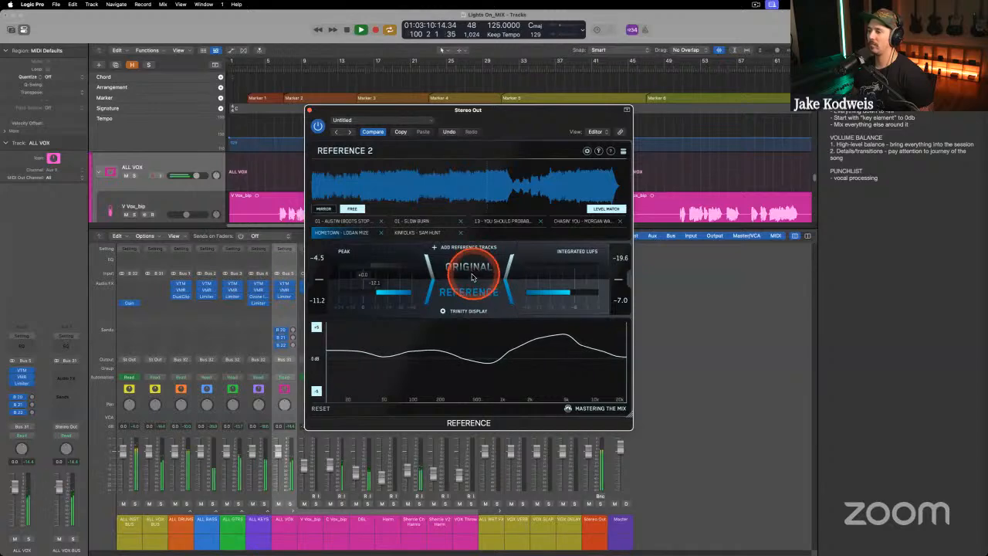
drag(489, 182, 506, 177)
click(485, 269)
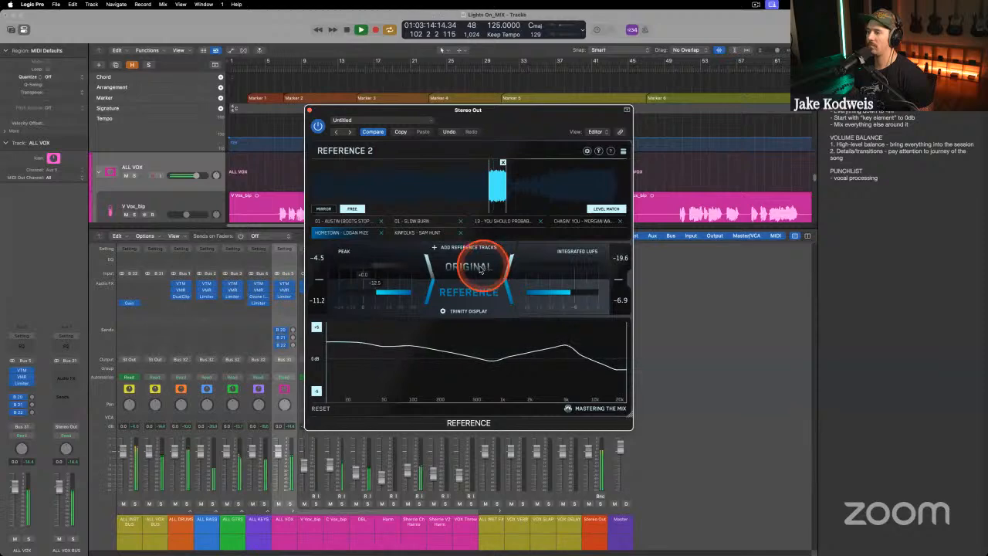
Switch between the original mix and the Hometown reference again to recheck the tonal and level differences.
click(481, 268)
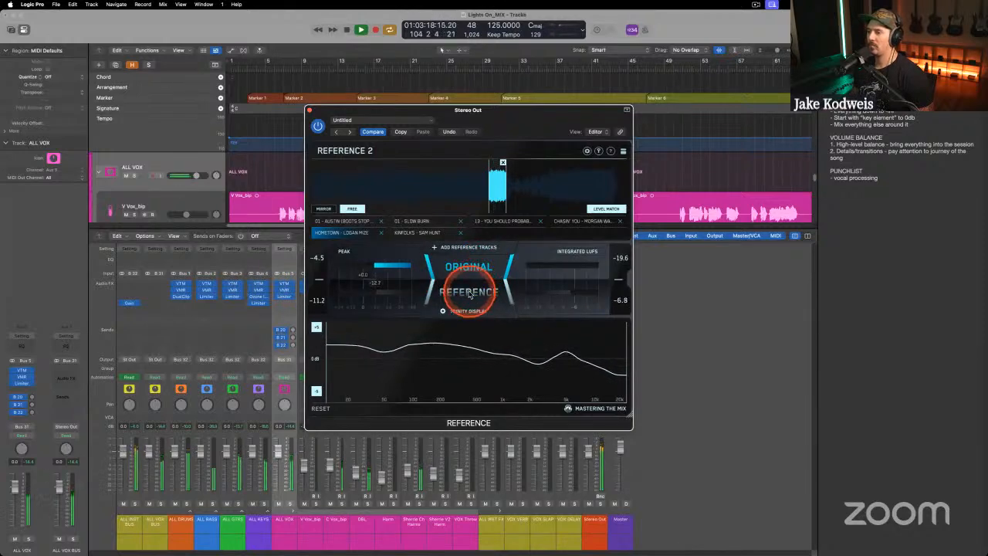
click(468, 293)
click(467, 274)
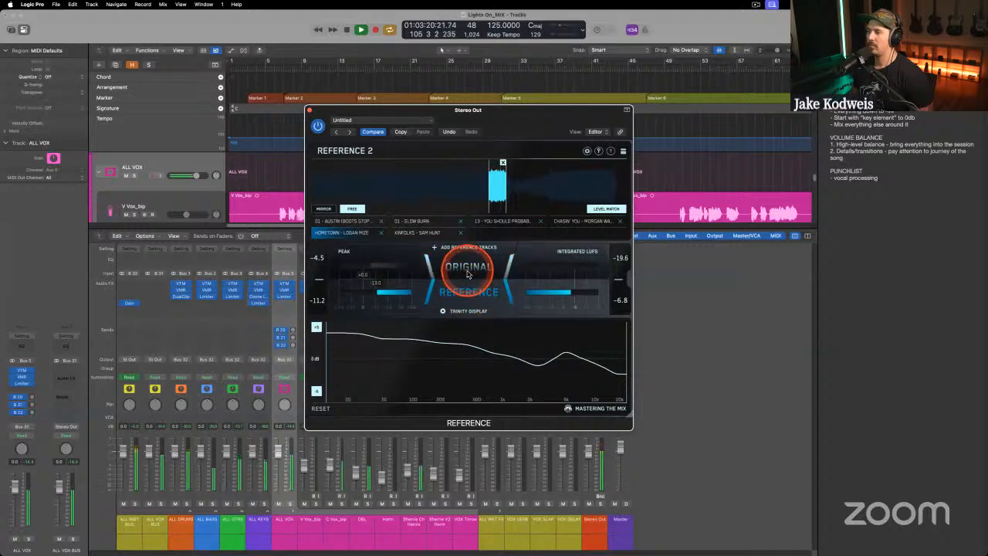
Select the Kinfolks reference, loop a loud section near the end of its waveform, and compare it with the original mix.
click(420, 224)
click(415, 233)
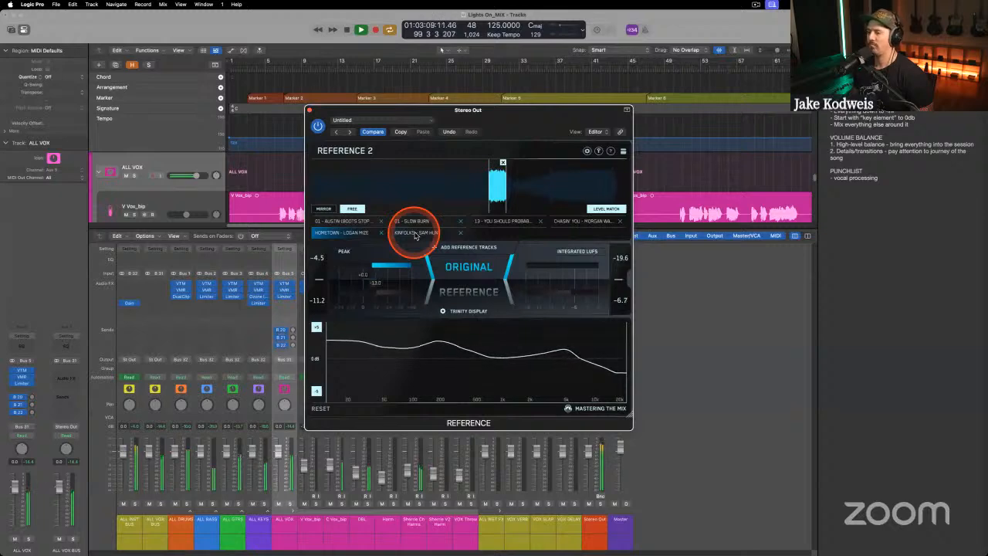
click(472, 289)
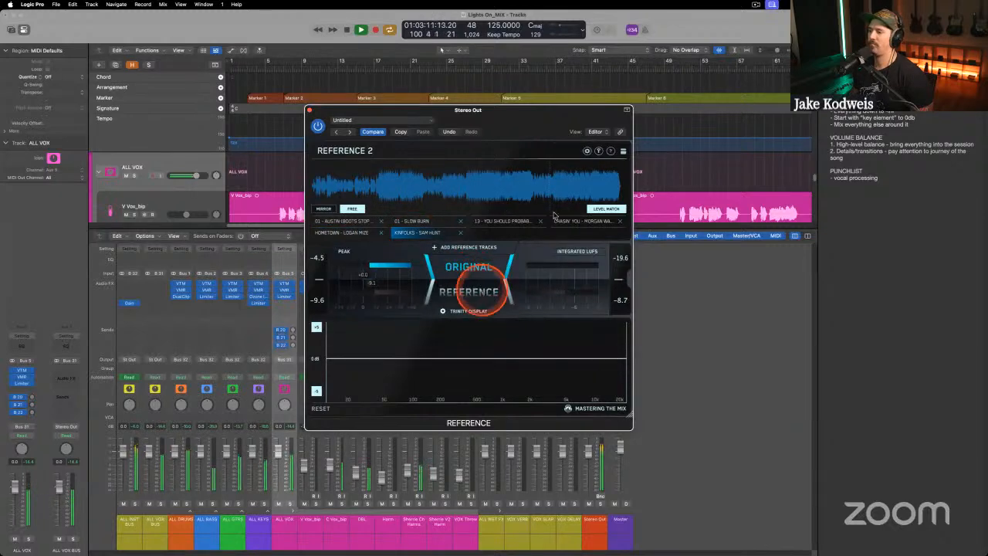
click(554, 187)
drag(555, 185, 593, 185)
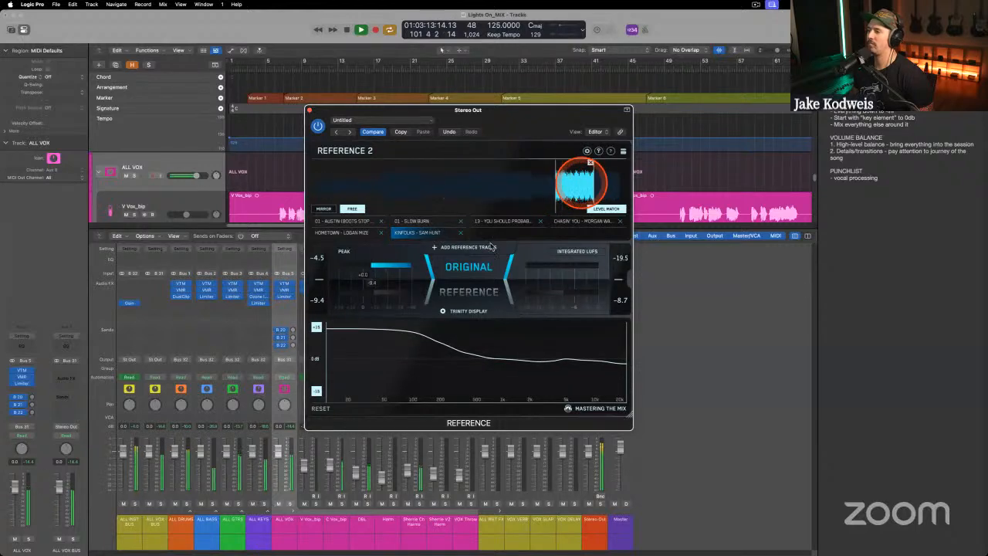
click(471, 292)
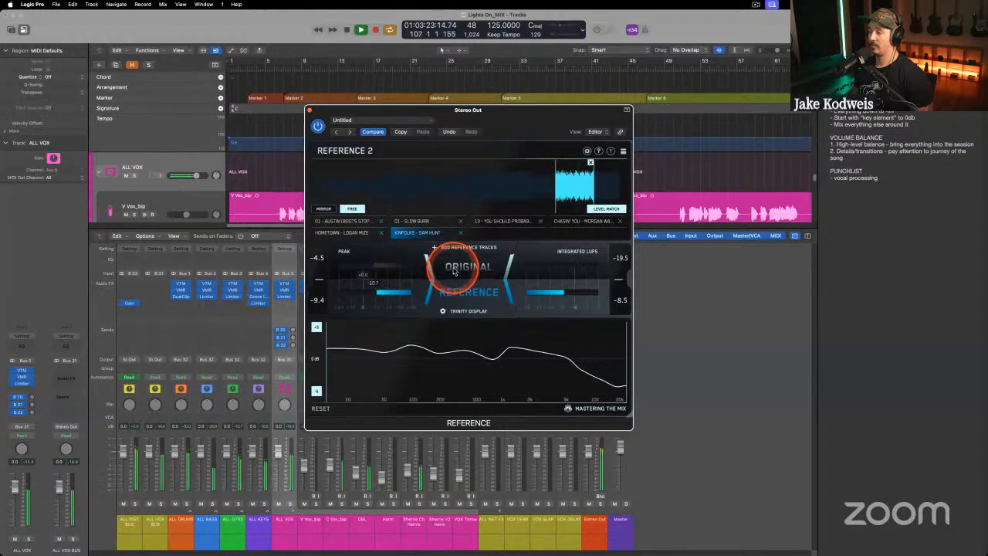
click(455, 271)
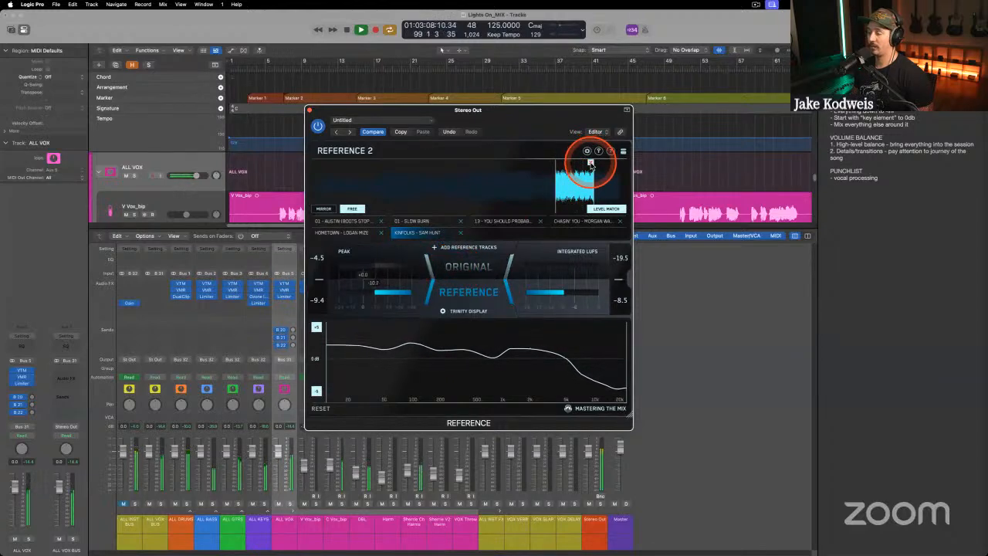
Replace the Kinfolks loop with a shorter one at the section's start, compare it with the original mix, and close REFERENCE.
click(591, 163)
key(space)
drag(554, 177, 572, 187)
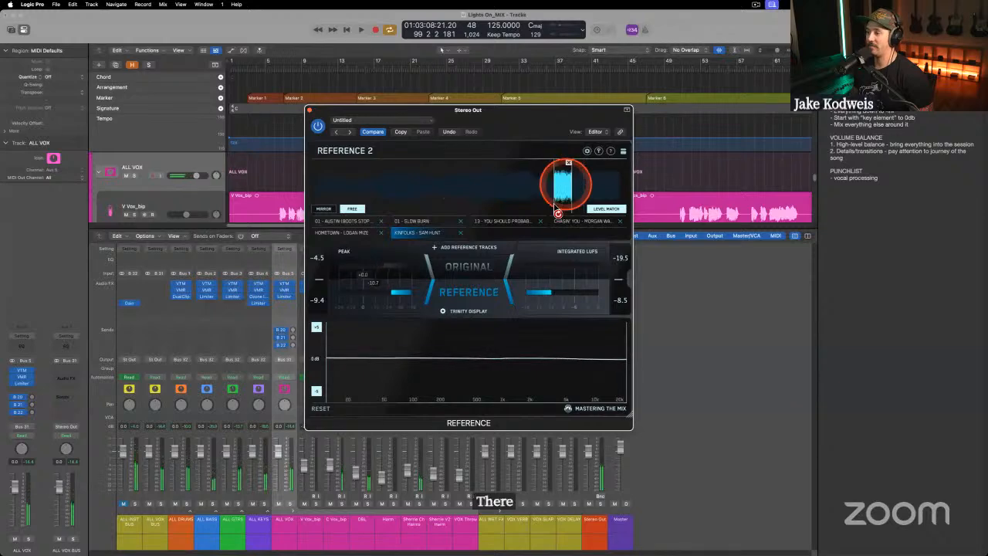
click(472, 287)
key(space)
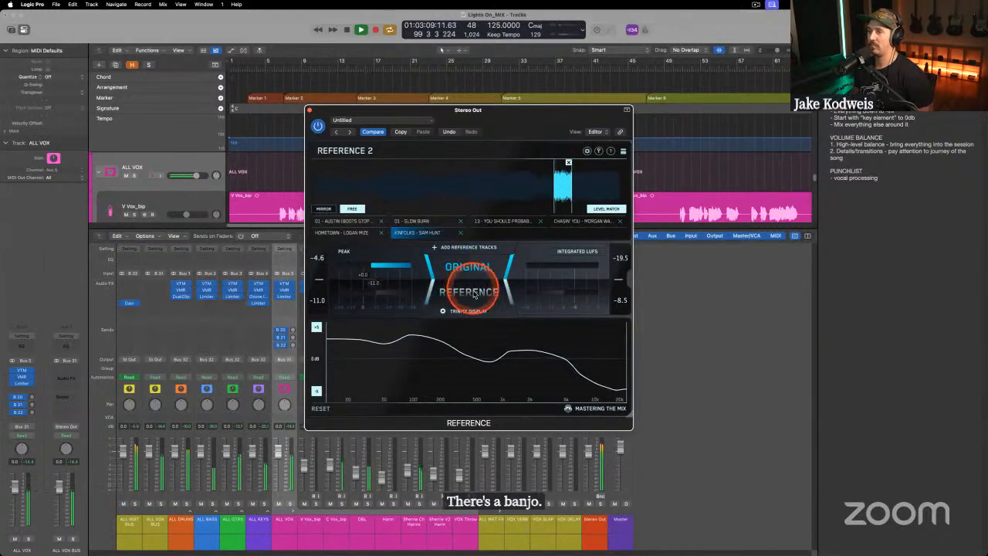
click(469, 292)
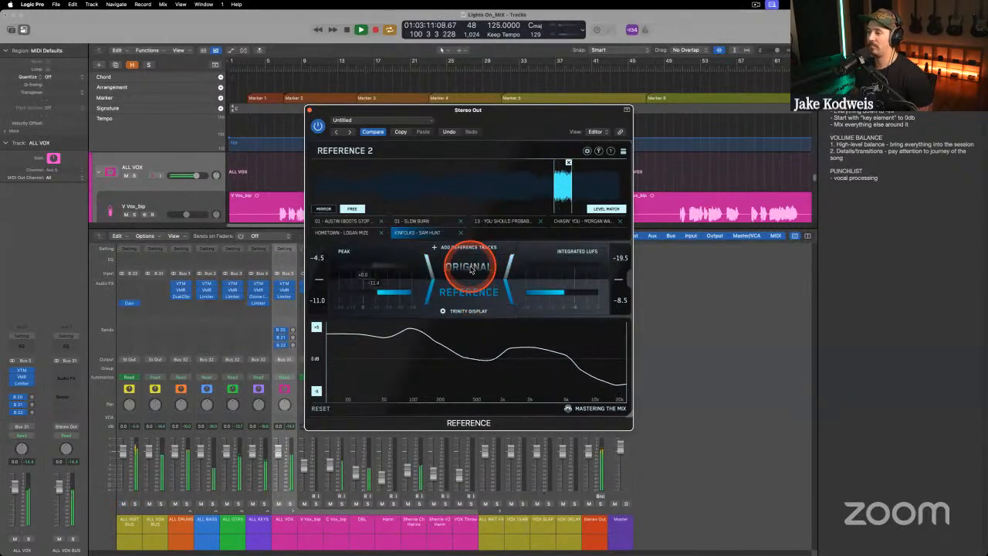
click(471, 268)
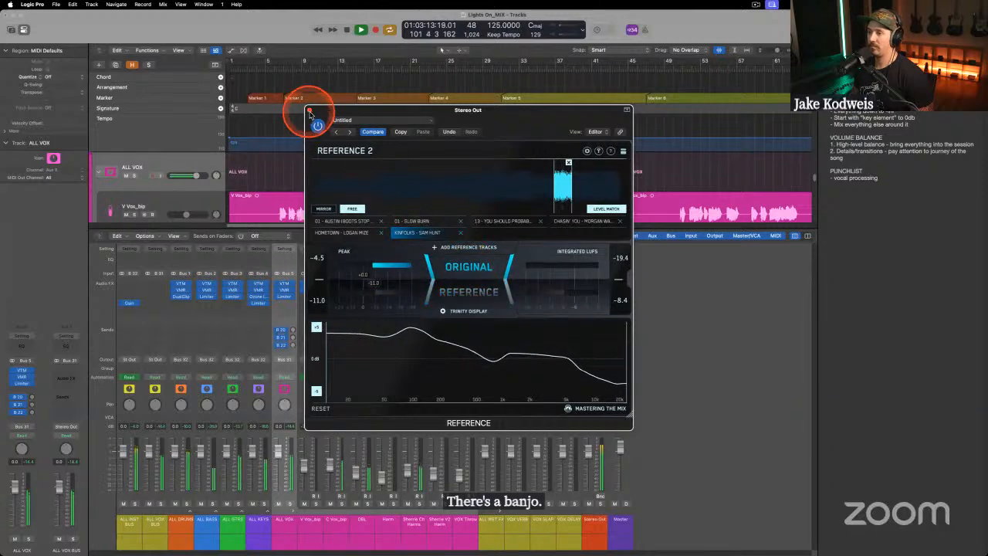
click(309, 113)
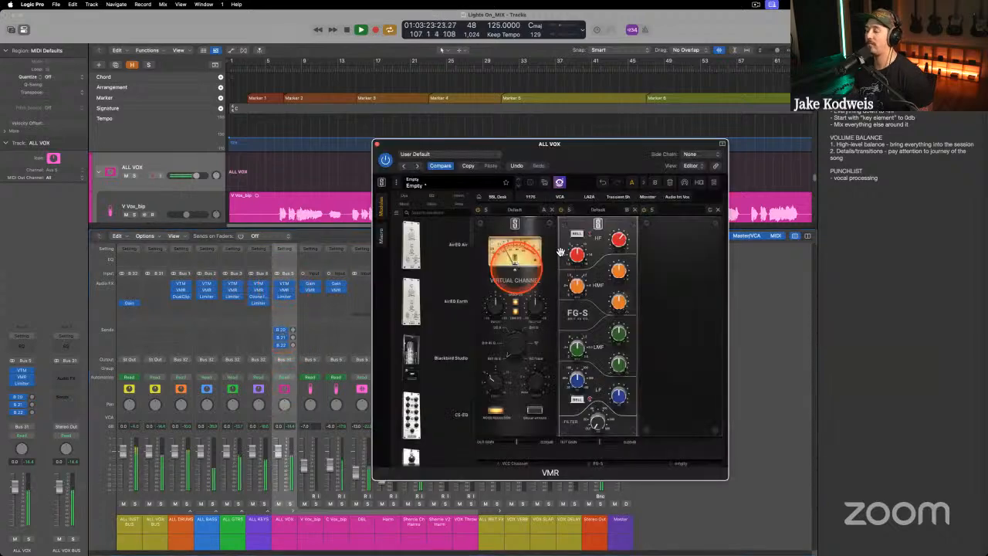
Slightly adjust the FG-S HF gain on ALL VOX, play from about bar 6, and close VMR.
drag(619, 239, 618, 247)
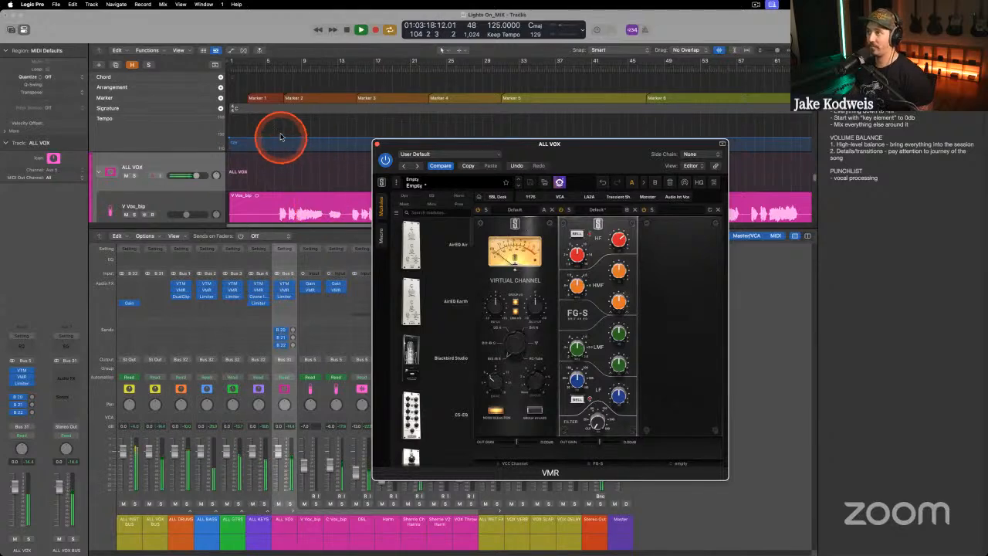
click(283, 72)
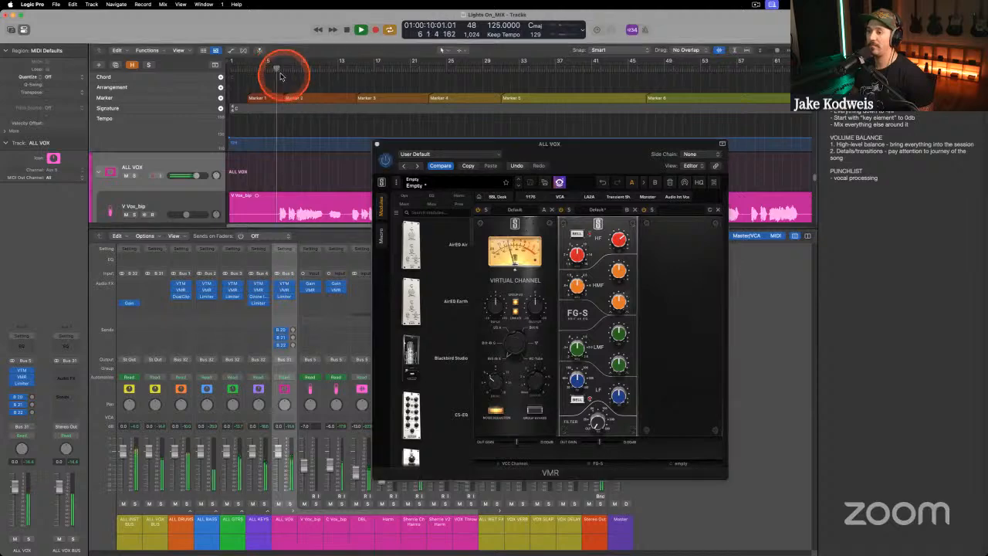
drag(383, 148, 393, 152)
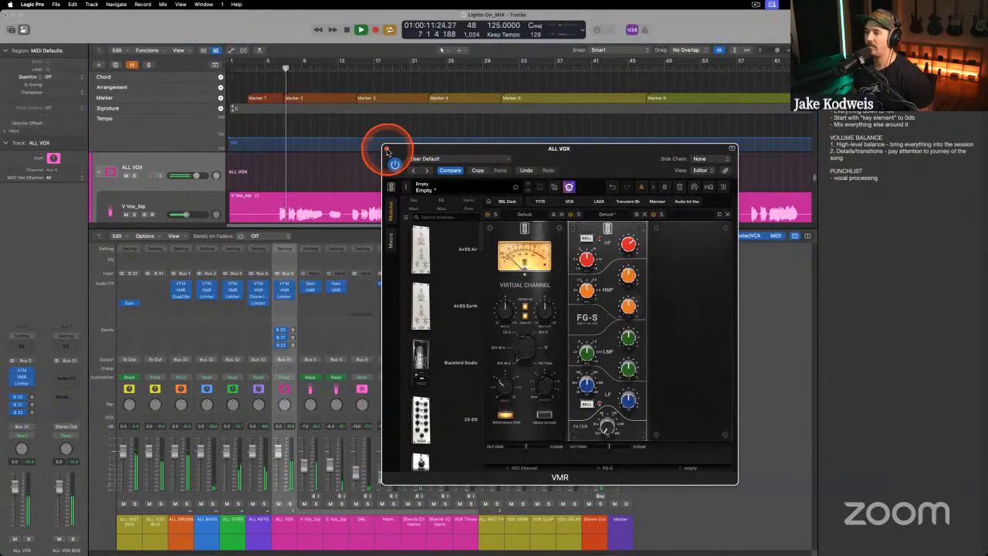
click(385, 148)
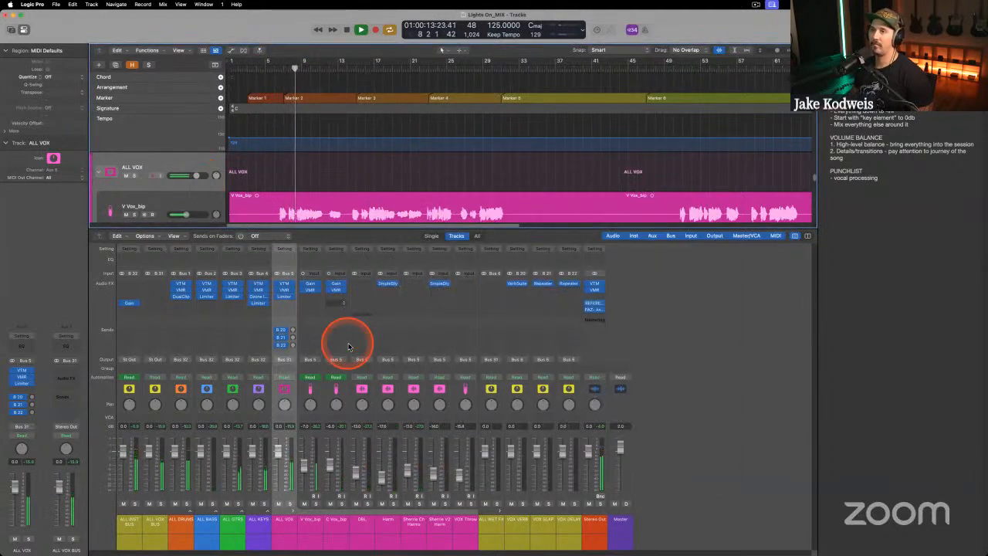
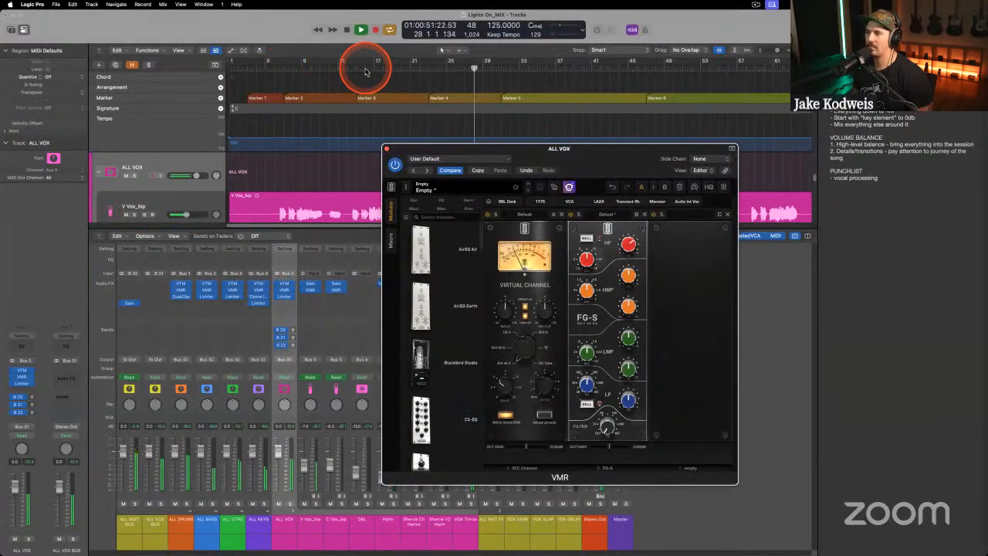
Play from about bar 16 at Marker 3 and compare ALL VOX with FG-S bypassed and active.
click(366, 71)
key(space)
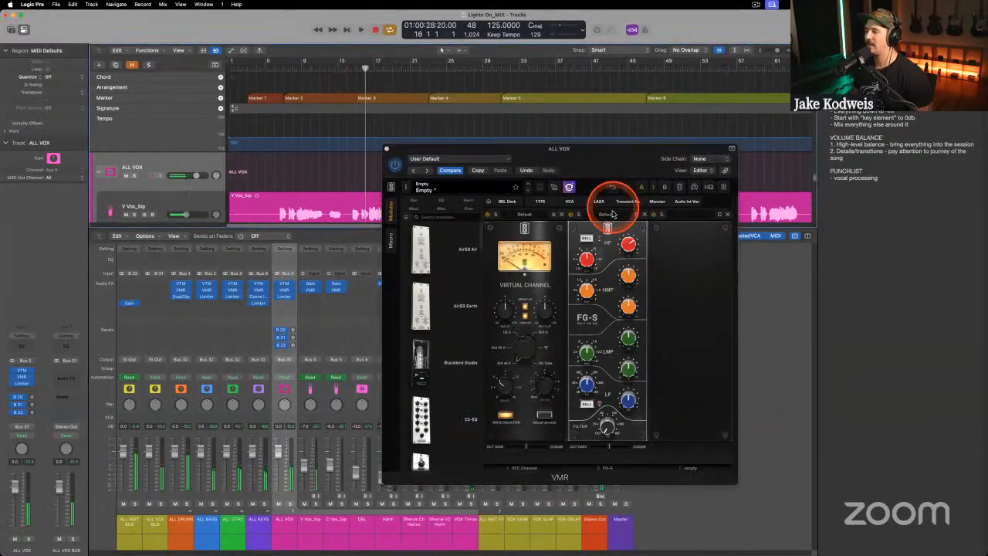
click(571, 217)
key(space)
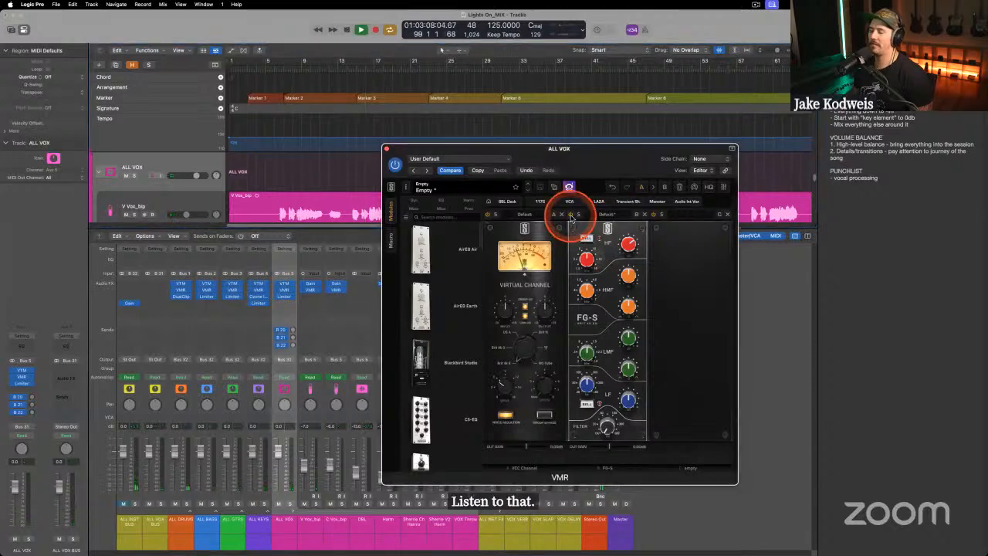
click(366, 68)
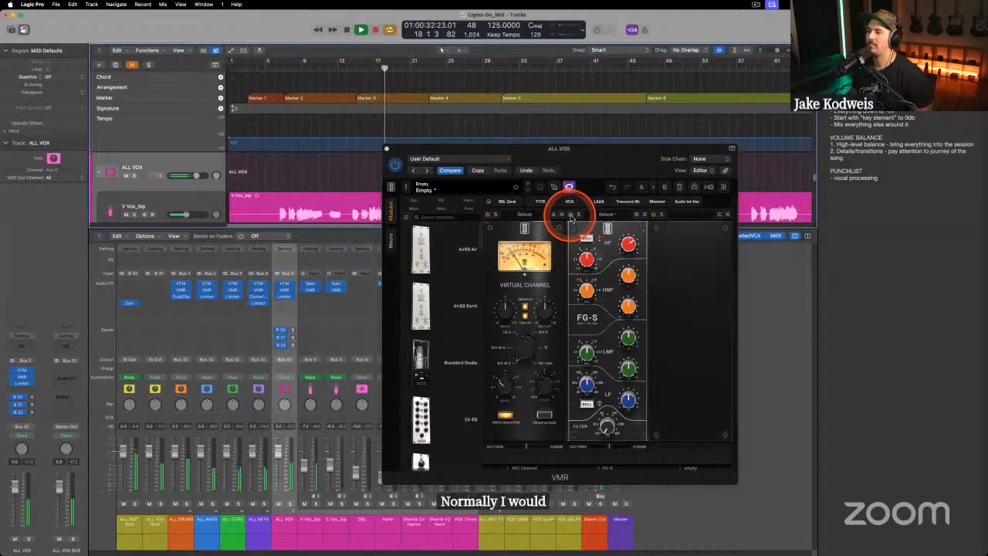
click(571, 217)
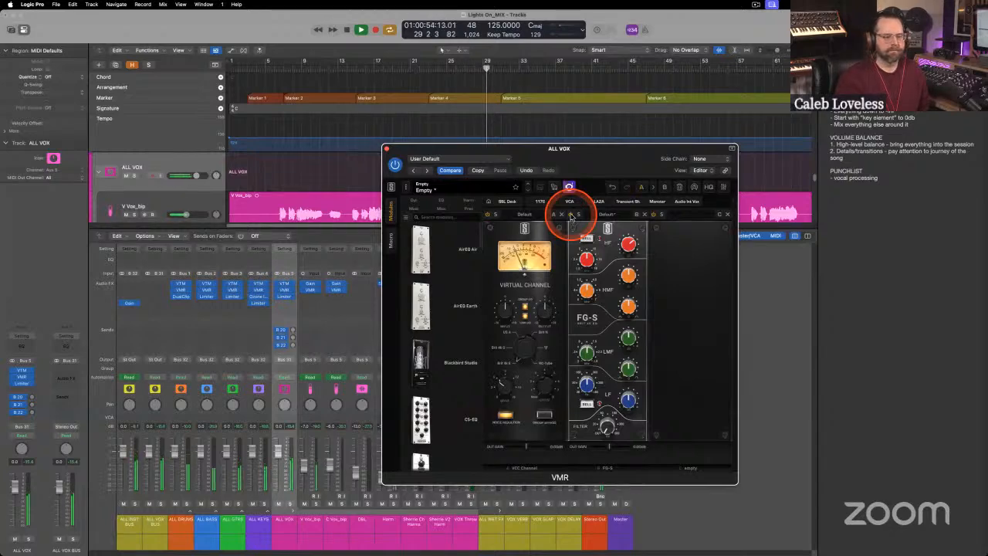
Fine-tune the FG-S HF gain on ALL VOX during the chorus playback and close VMR.
drag(439, 146, 380, 146)
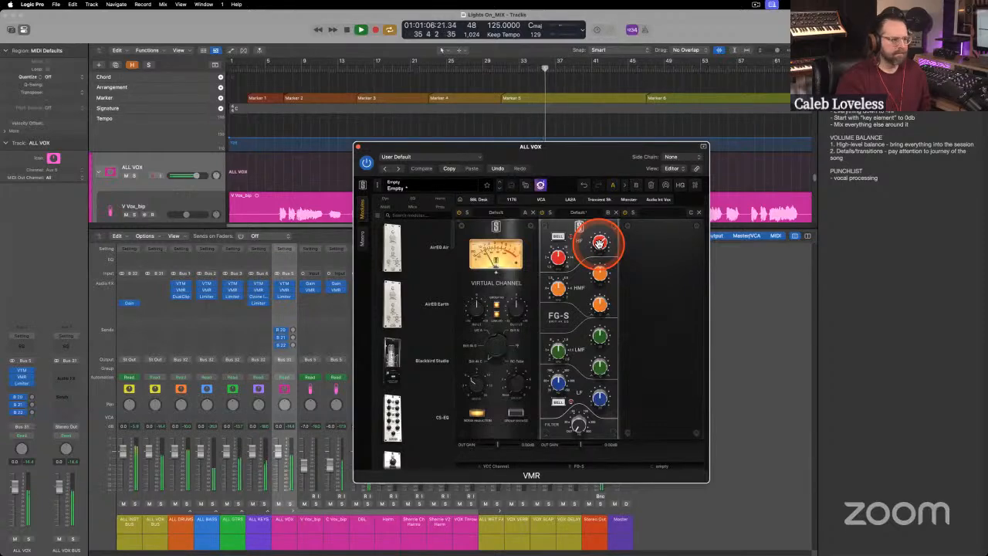
click(599, 243)
drag(599, 243, 573, 244)
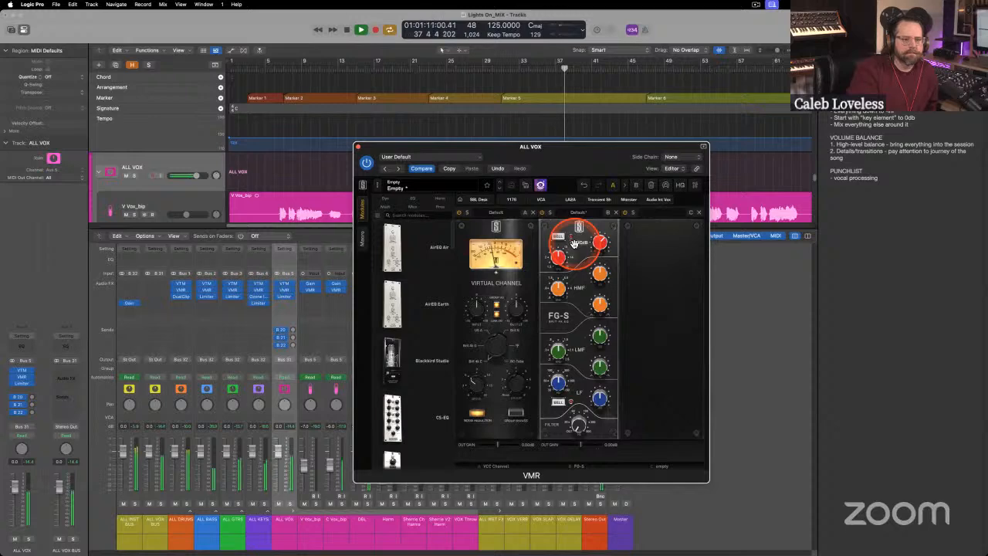
click(358, 146)
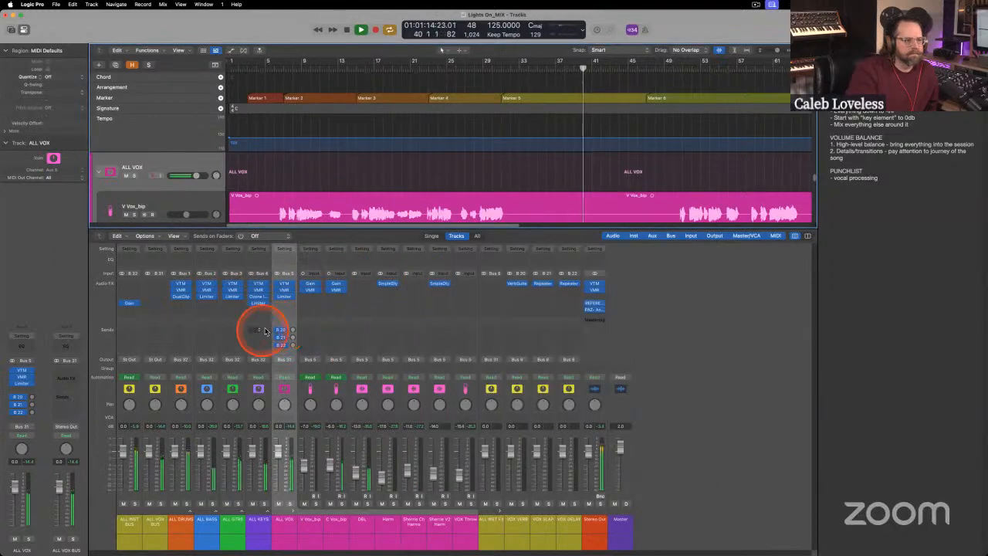
Raise the ALL VOX reverb send on Bus 20 and roll off the highs of VOX VERB with a Channel EQ high cut.
drag(293, 330, 293, 309)
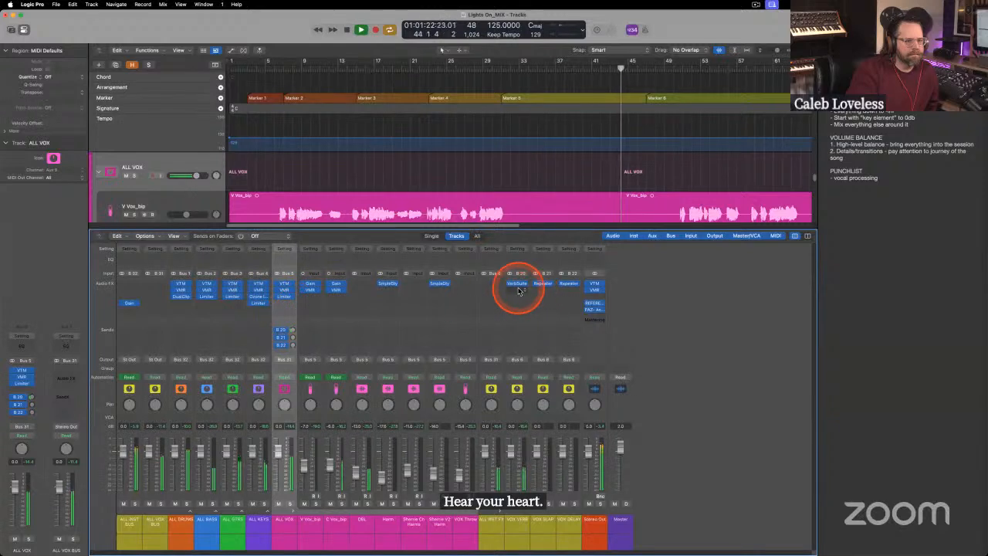
click(514, 258)
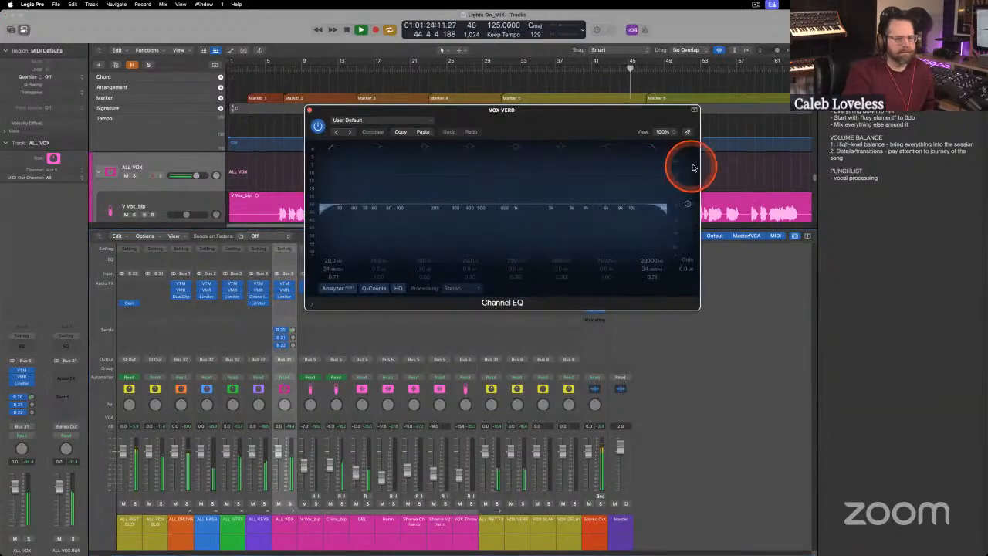
drag(650, 155, 560, 210)
click(308, 109)
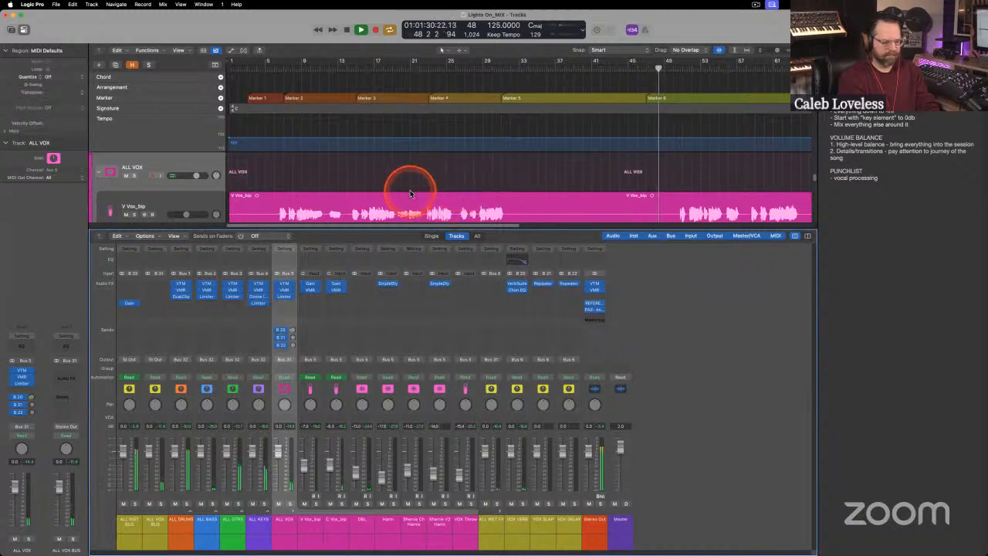
Balance the ALL VOX effects sends by ear as playback continues past Marker 6, adding some slap delay through Bus 21.
scroll(424, 188, right, 3)
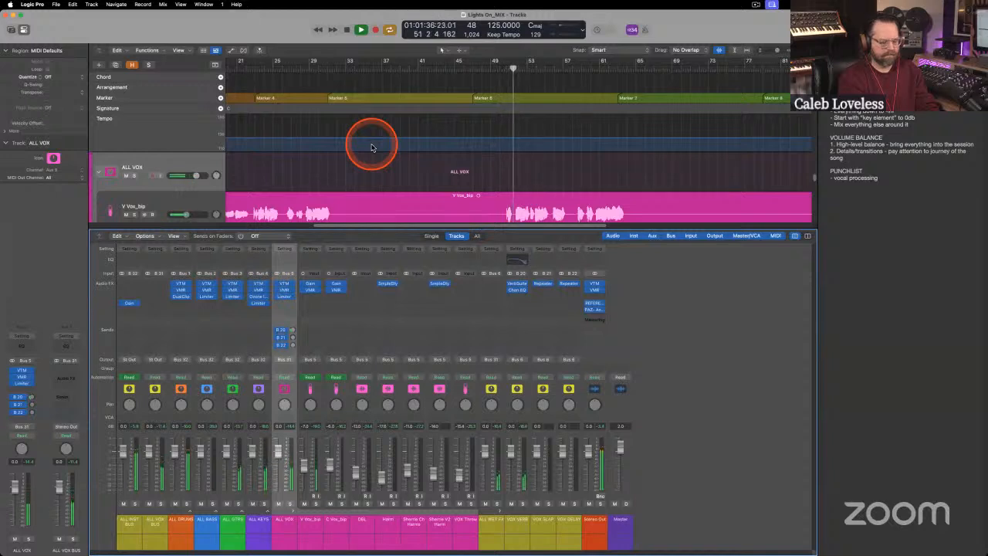
scroll(388, 150, right, 3)
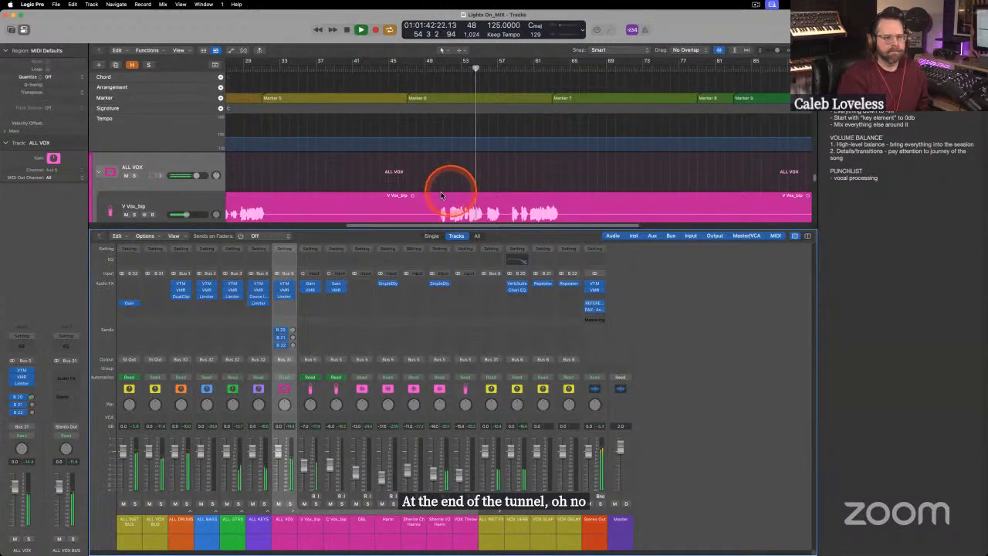
scroll(443, 193, left, 1)
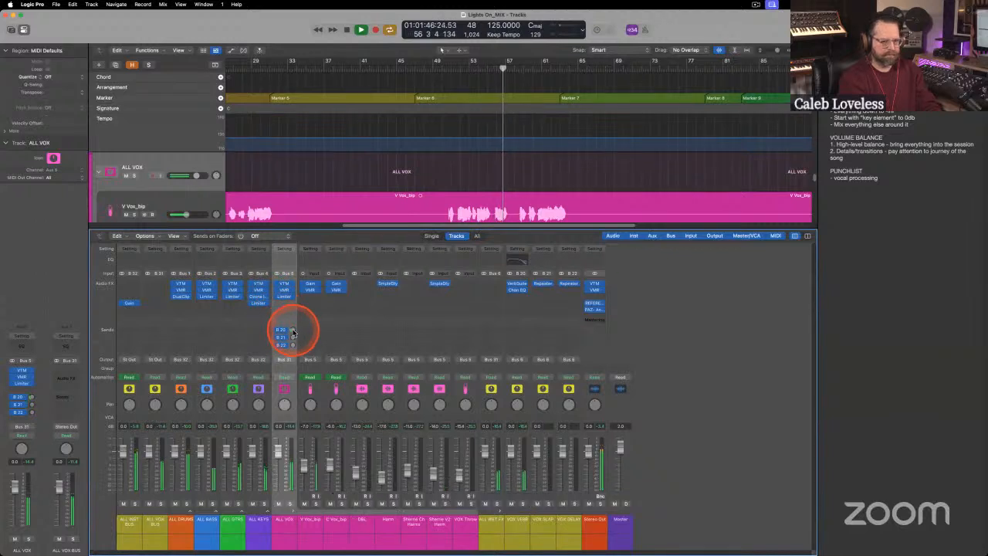
drag(293, 332, 293, 336)
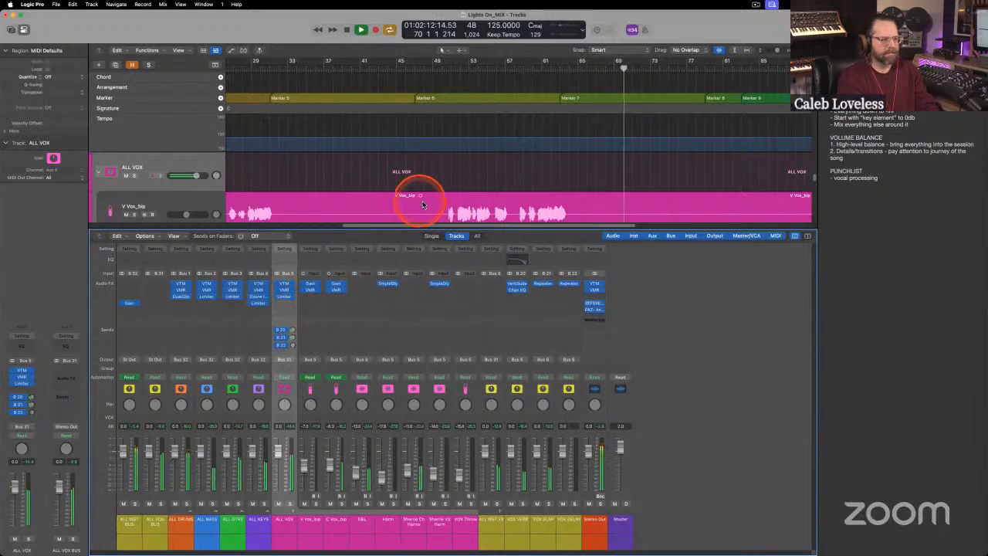
scroll(424, 205, right, 3)
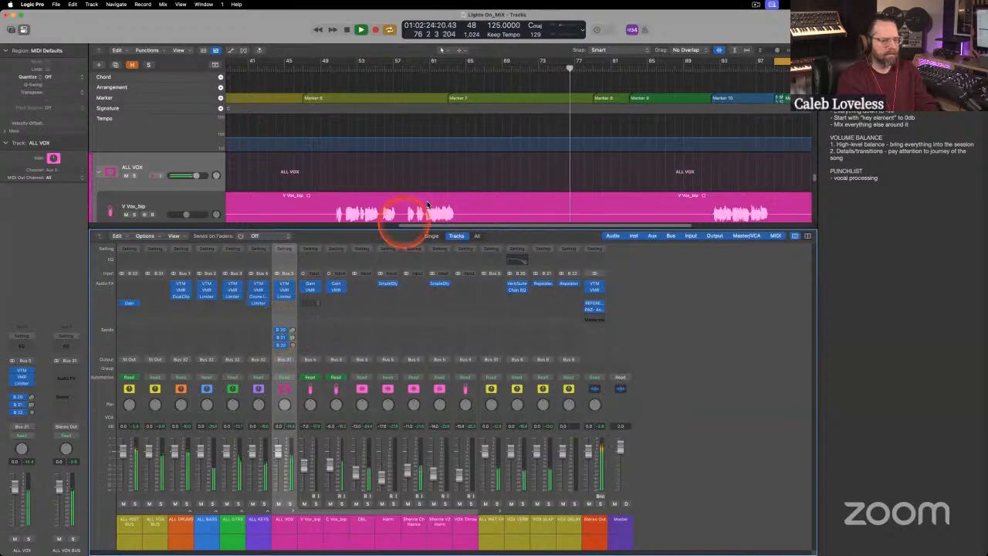
scroll(420, 209, right, 3)
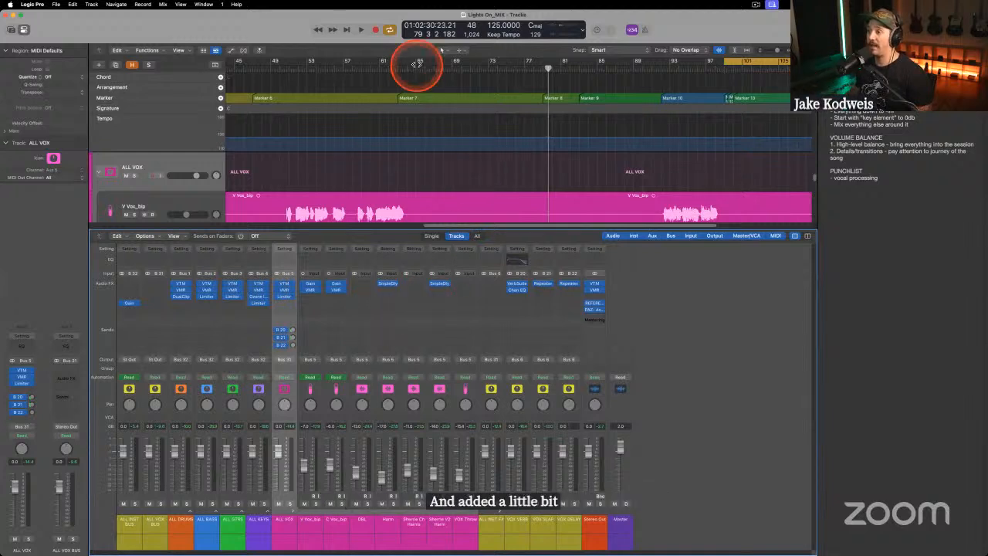
Hide the mixer to show all the vocal tracks and place the playhead at bar 63, the start of Marker 7.
scroll(494, 136, right, 3)
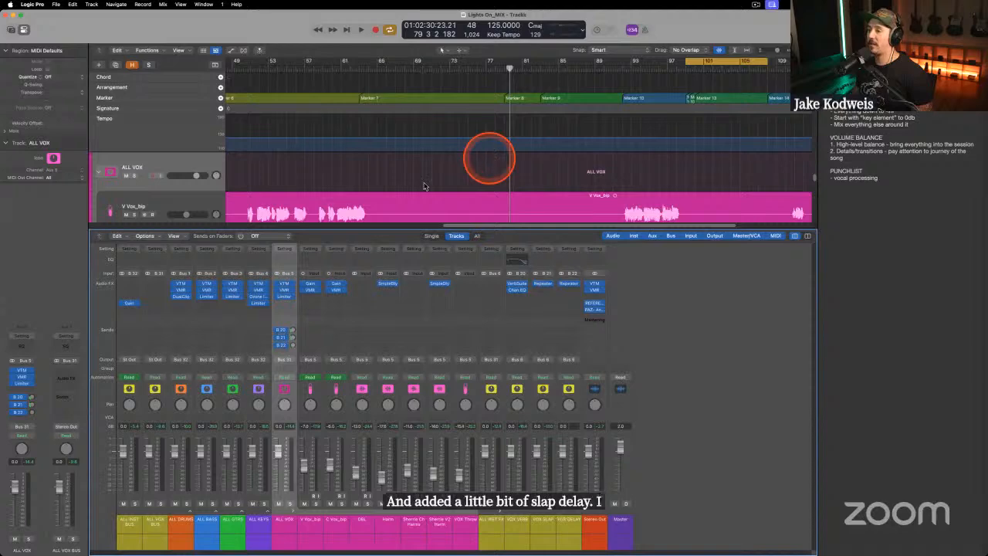
key(x)
scroll(409, 183, left, 2)
click(396, 68)
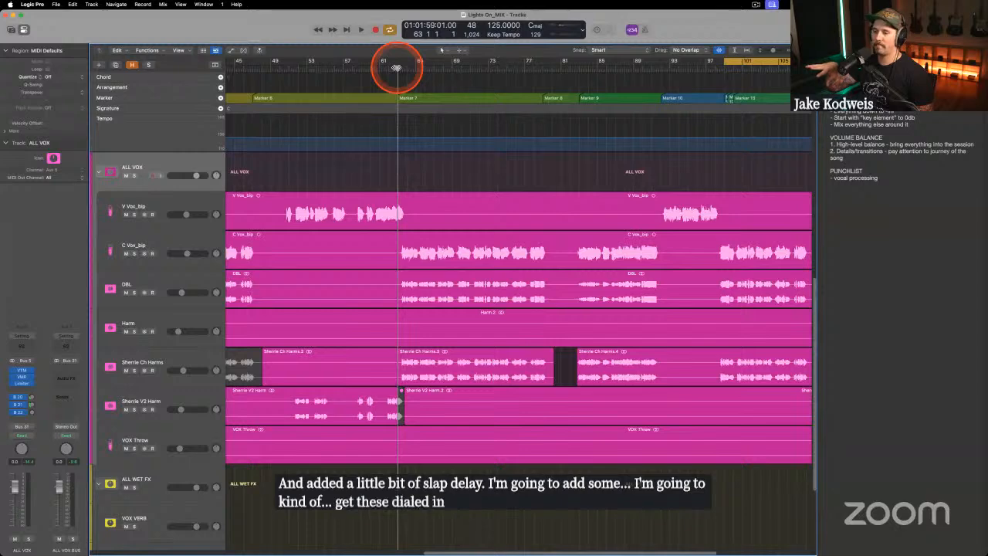
Bring up the mixer and listen to the mix from bar 63, the start of Marker 7.
click(400, 240)
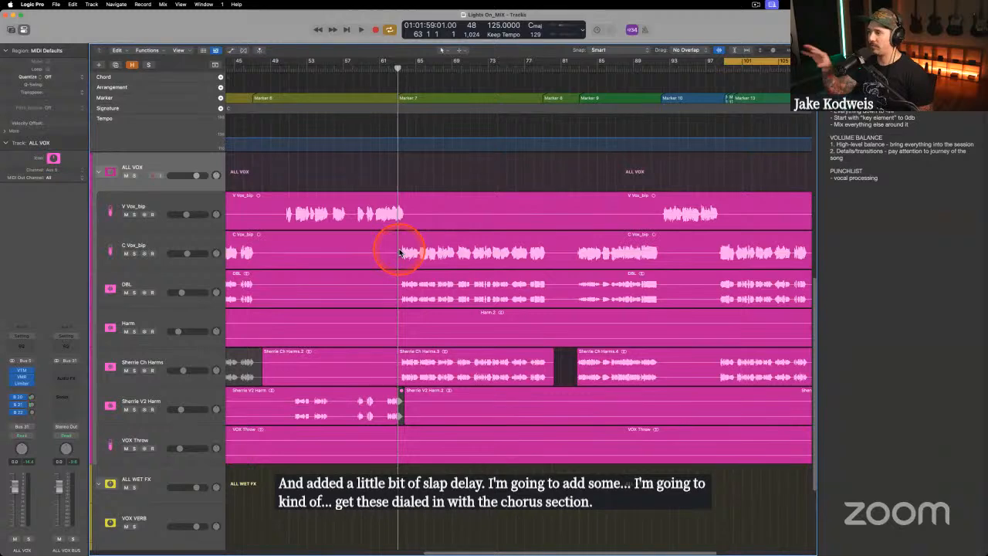
key(x)
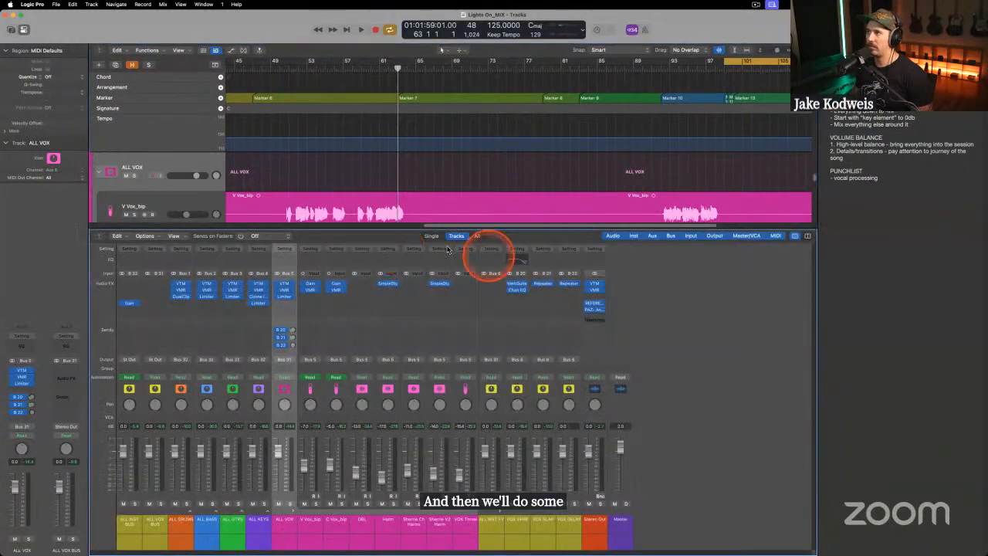
key(space)
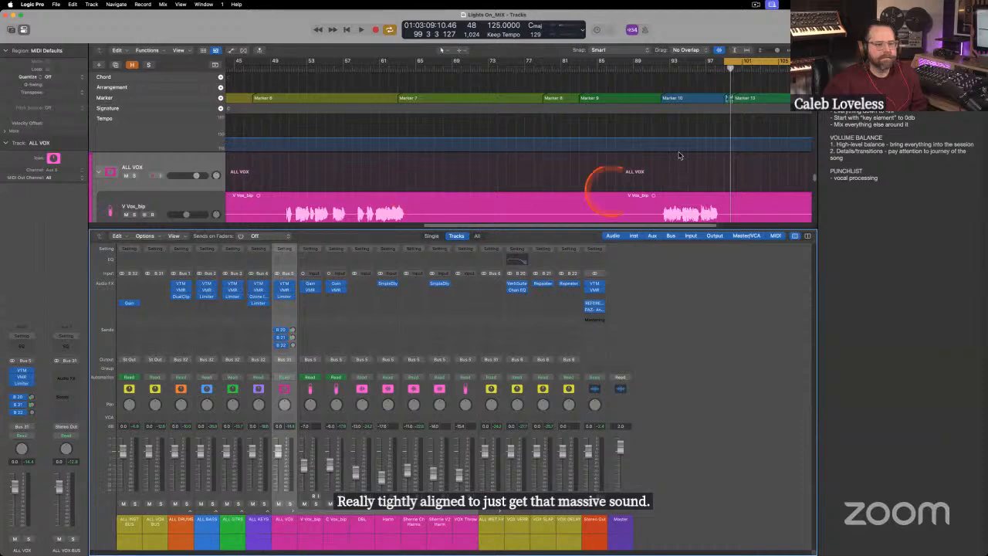
Turn off cycle mode and restart playback from the start of Marker 7 at bar 63 with the mixer shown.
click(731, 62)
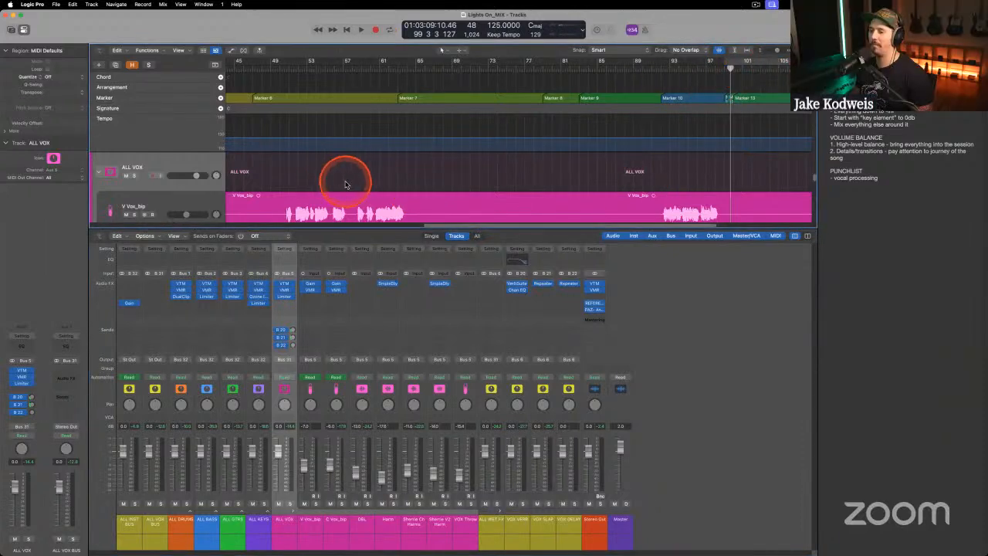
key(x)
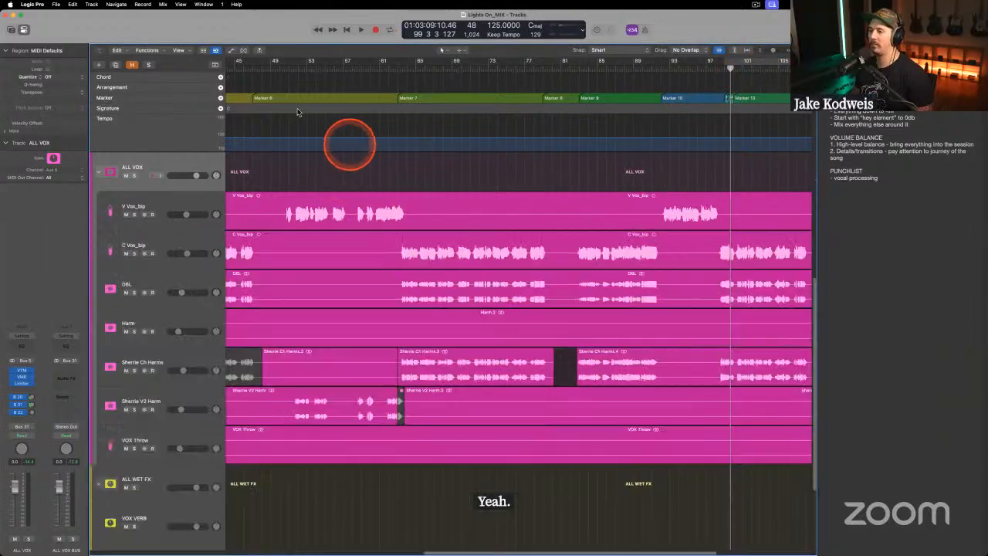
click(399, 67)
key(space)
key(x)
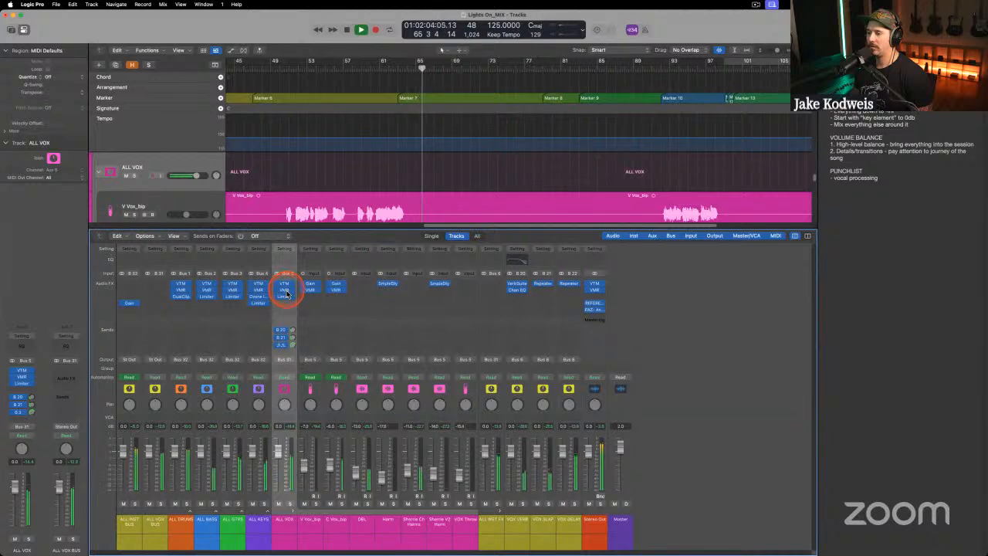
Fine-tune the ALL VOX delay send on Bus 22 and the C Vox_bip level during playback, then hide the mixer.
drag(290, 320, 290, 323)
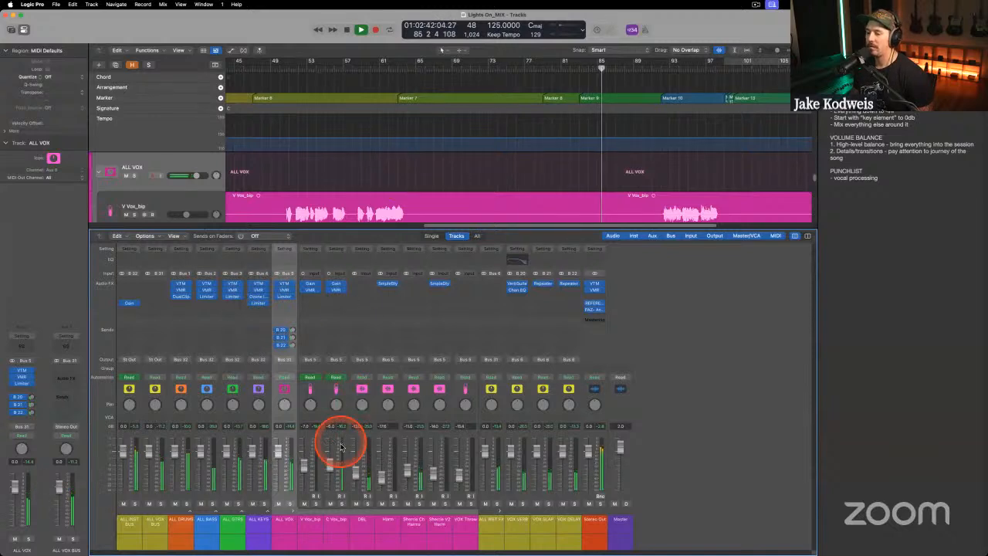
drag(339, 448, 334, 461)
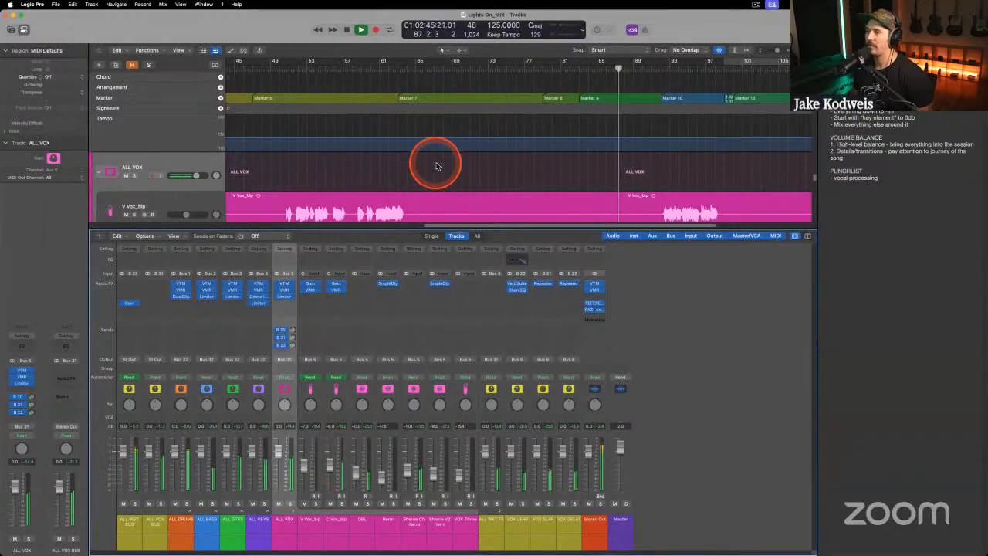
key(x)
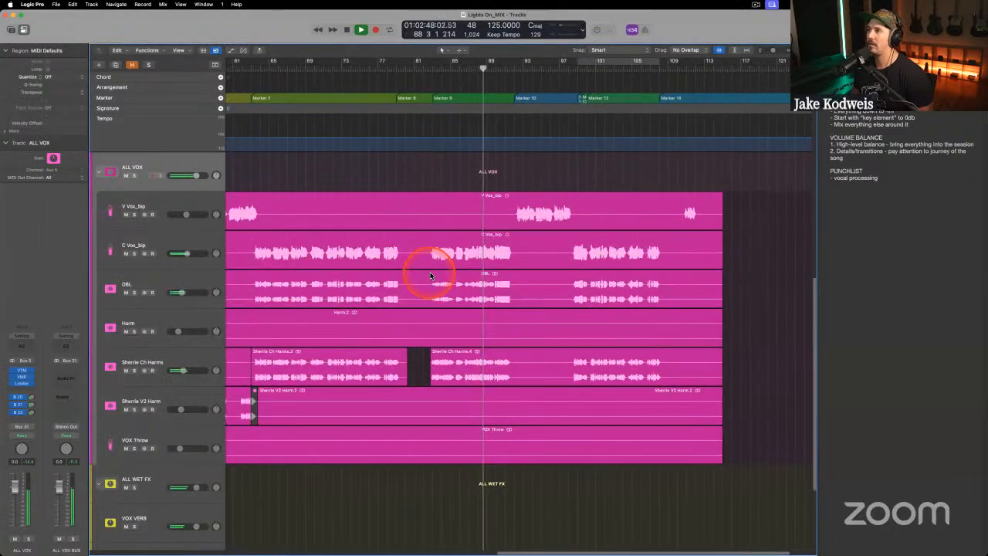
Go back to the first chorus and play from bar 31, the start of Marker 5.
scroll(430, 275, up, 6)
scroll(430, 275, down, 4)
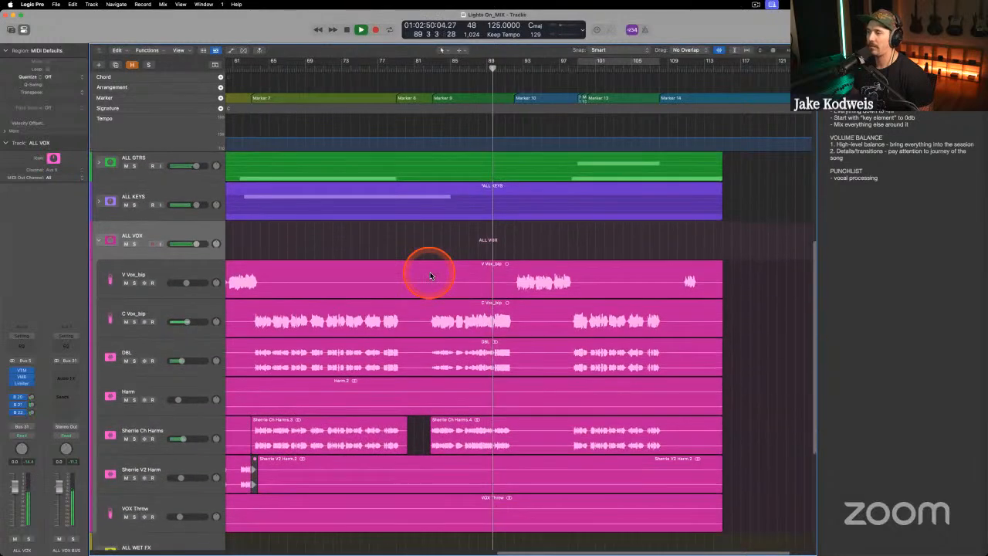
scroll(430, 276, down, 1)
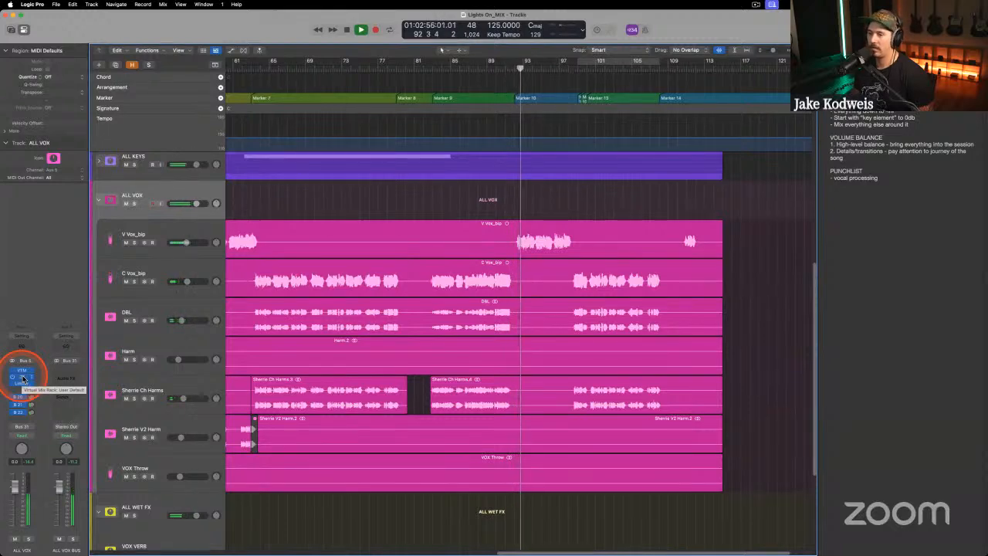
scroll(379, 259, left, 5)
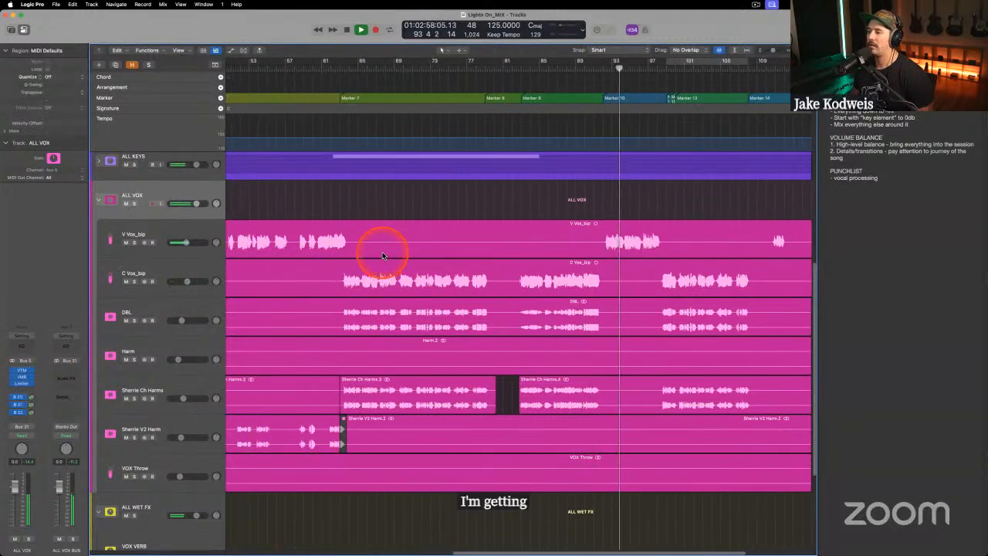
scroll(382, 256, right, 5)
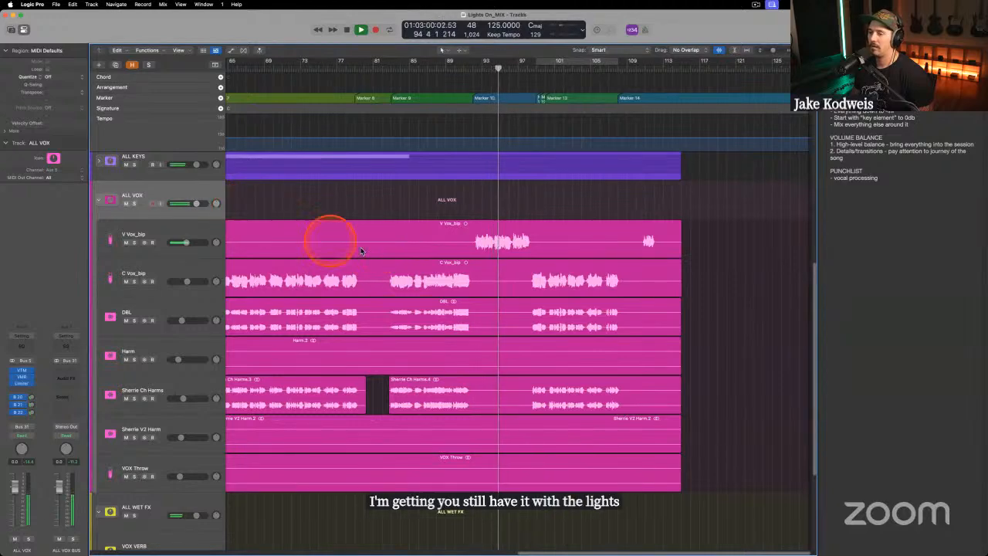
scroll(360, 250, left, 10)
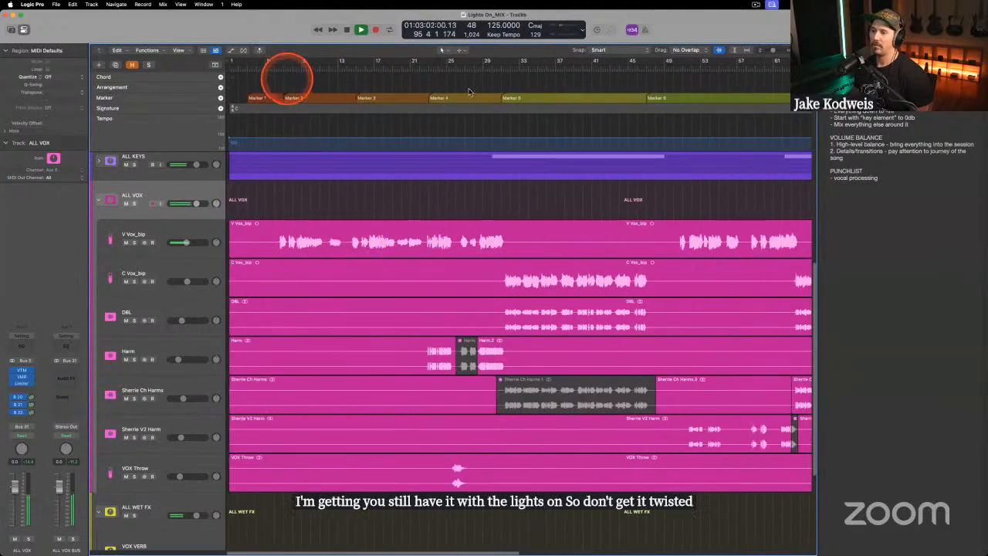
click(501, 66)
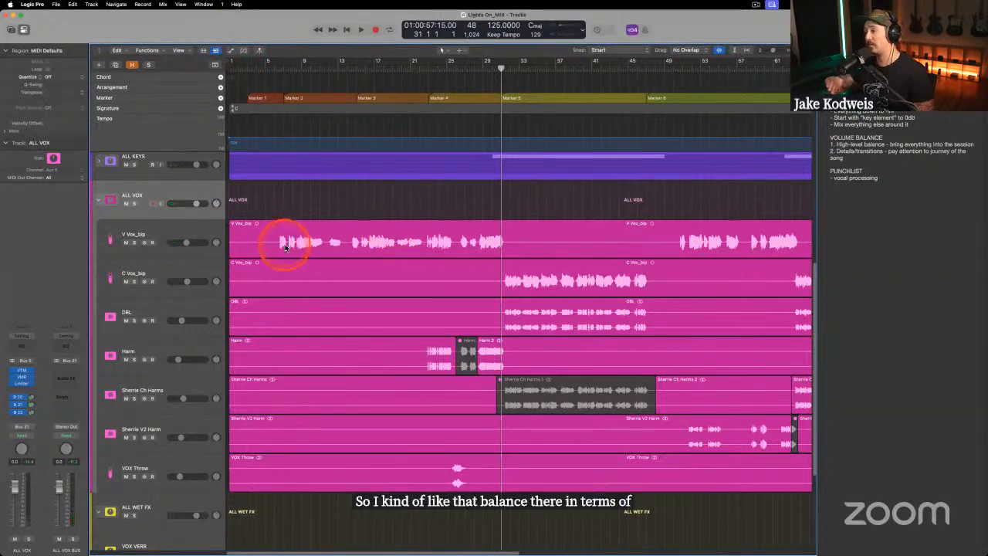
key(space)
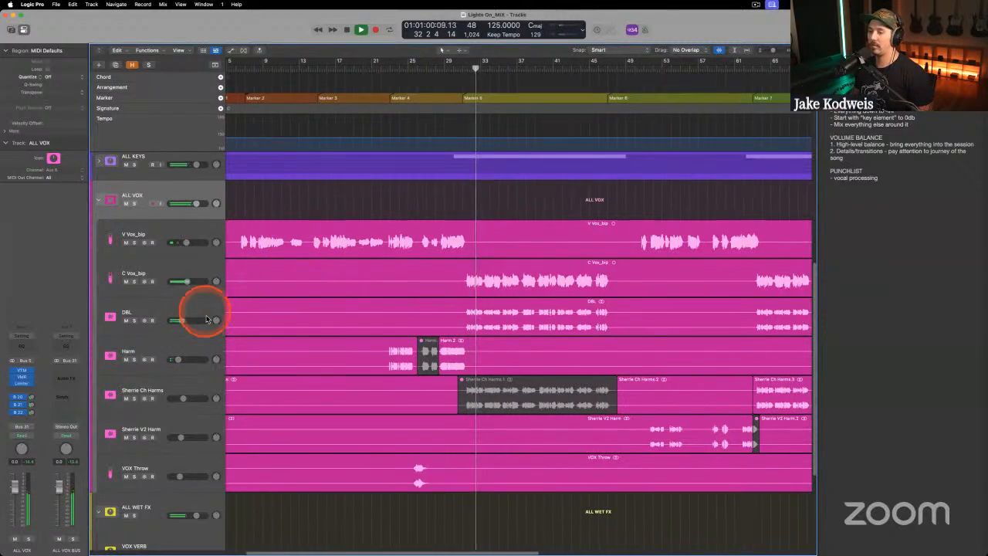
Raise the DBL track volume to about -11 dB while the Marker 5 chorus plays.
click(178, 315)
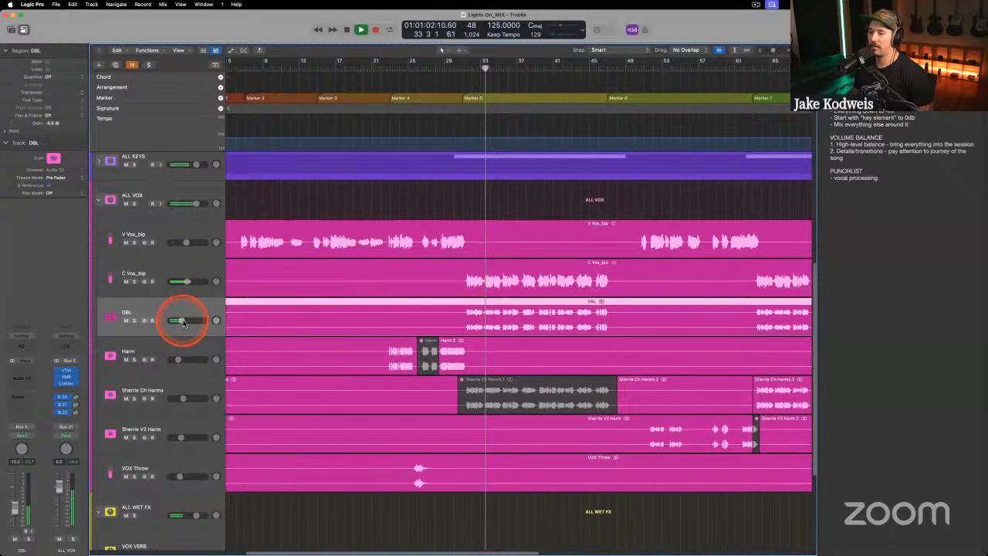
key(space)
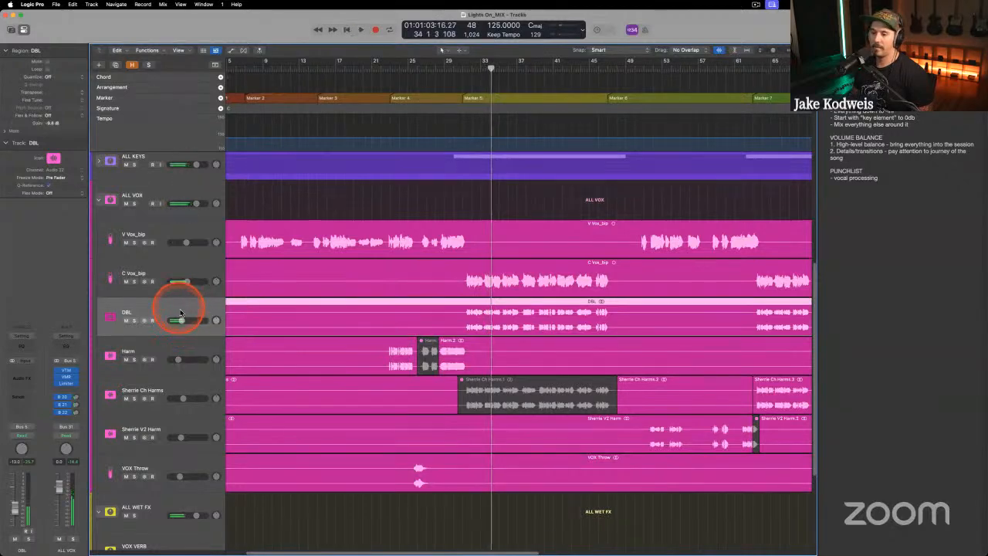
key(space)
drag(182, 324, 180, 326)
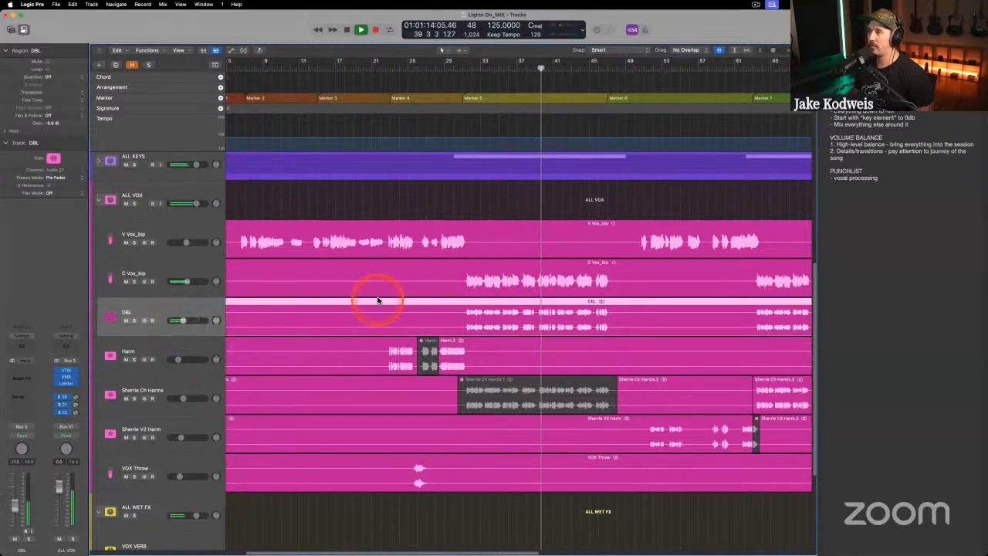
Set a cycle range over the whole Marker 5 section, from bar 31 to bar 47, and stop playback.
scroll(368, 294, right, 4)
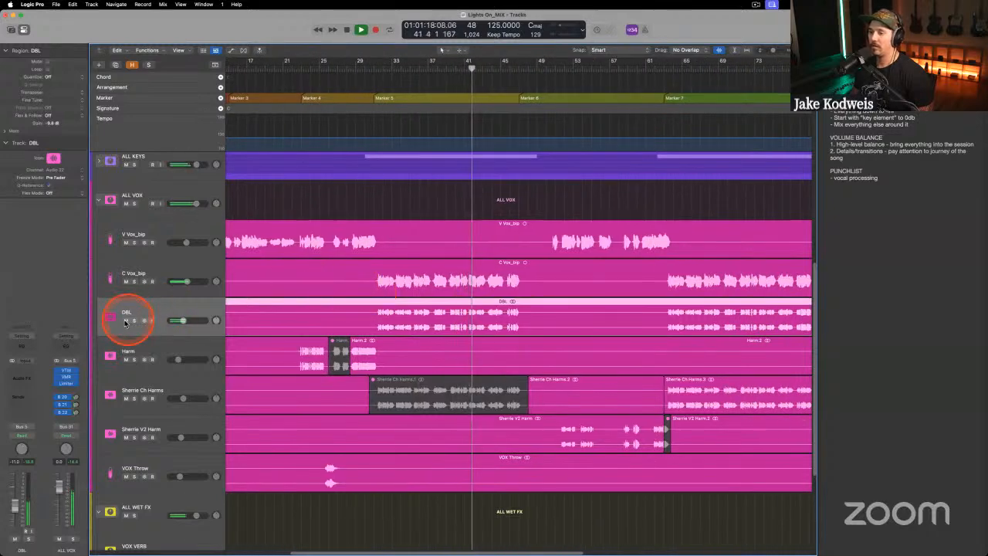
drag(377, 59, 520, 70)
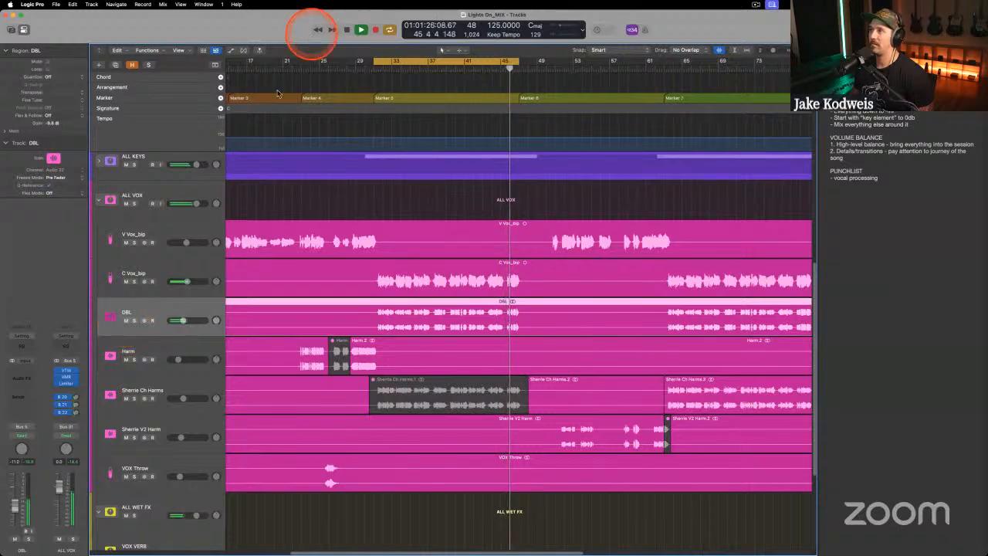
key(space)
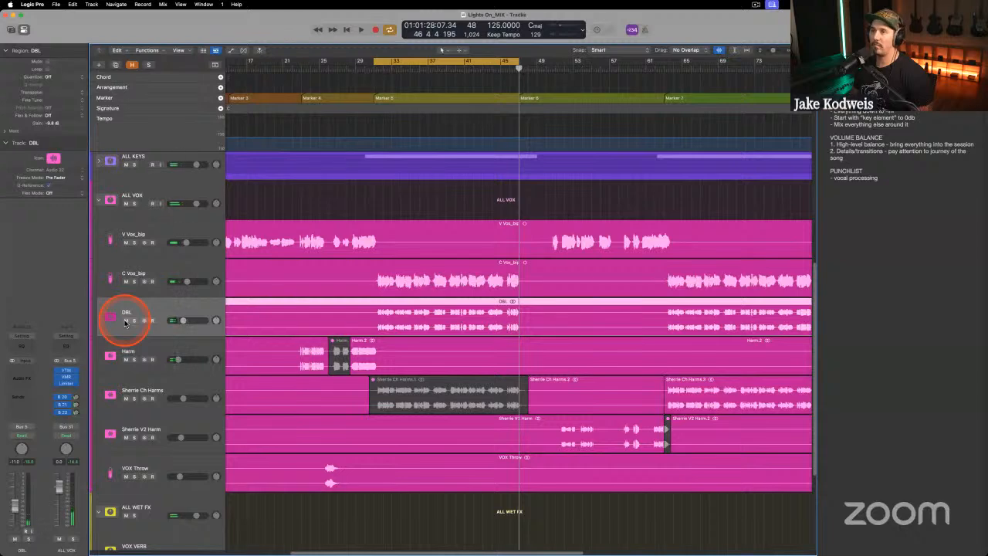
Compare the looped chorus without and with the doubles by muting and unmuting the DBL track.
click(125, 320)
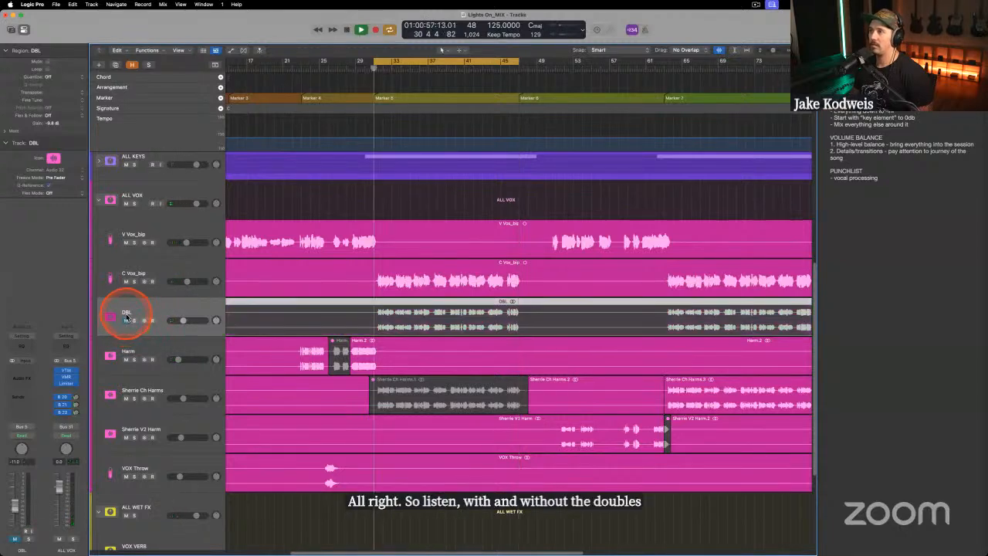
key(space)
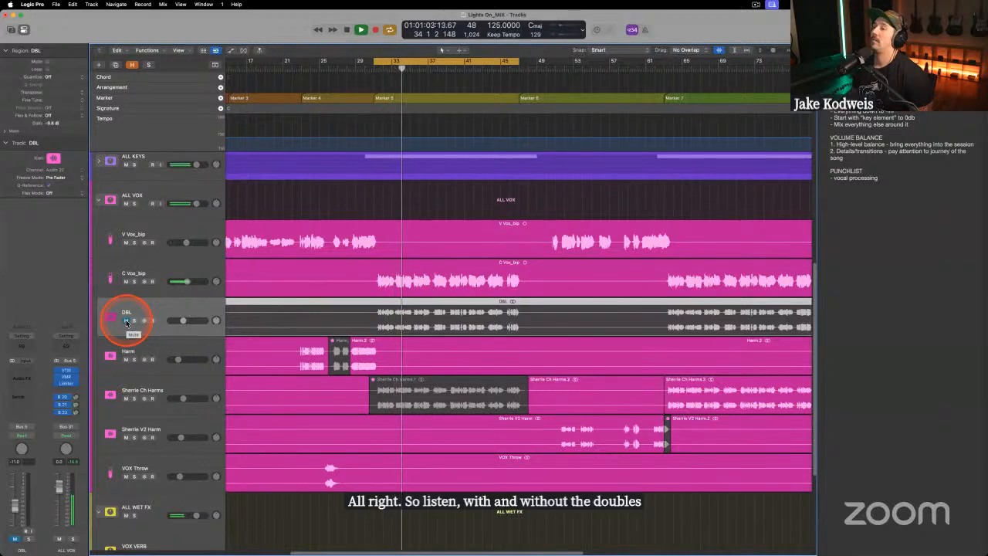
click(126, 320)
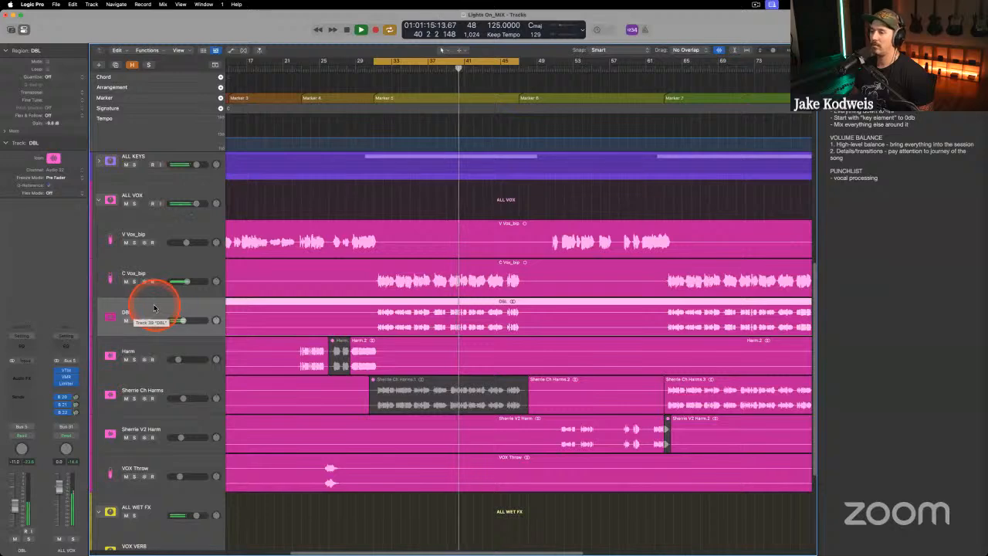
Mute and unmute the DBL track during the chorus to compare it with and without the doubles, and stop playback.
click(127, 321)
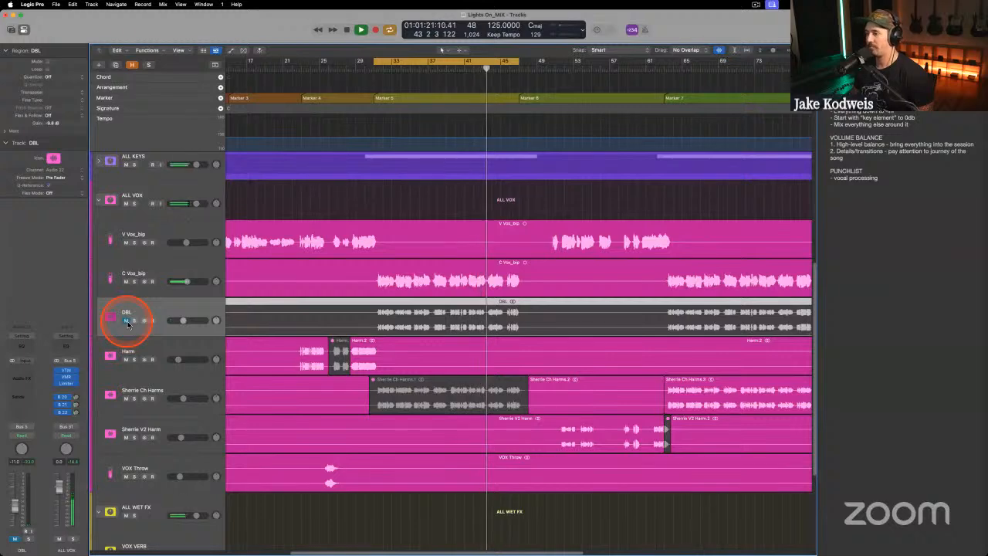
click(126, 321)
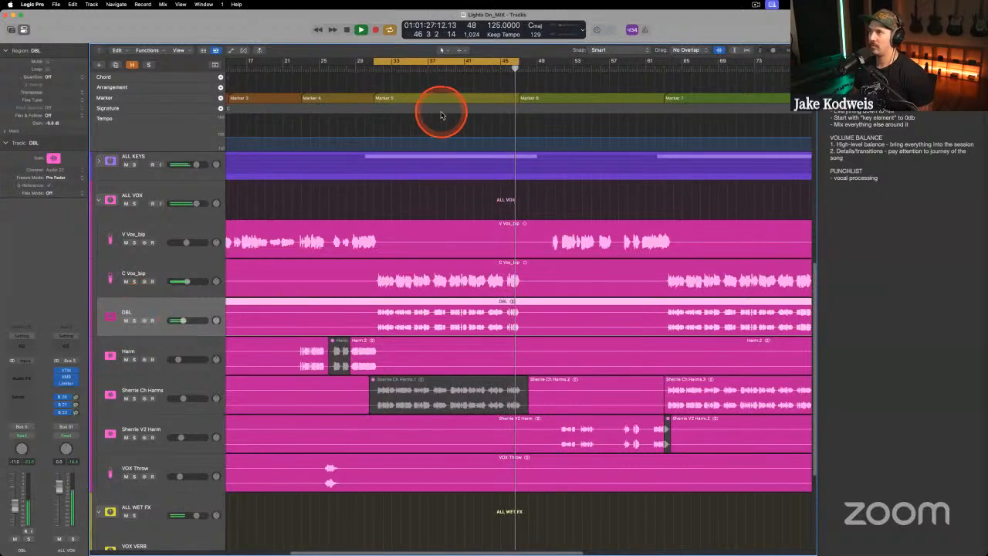
key(space)
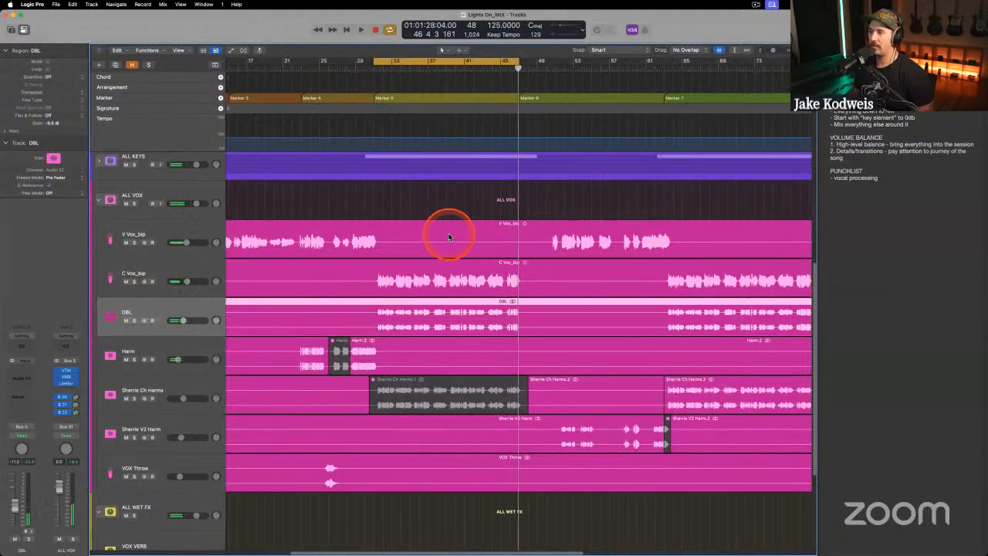
Turn off cycle mode and play the song from the start of Marker 7 at bar 63.
key(c)
scroll(459, 245, right, 5)
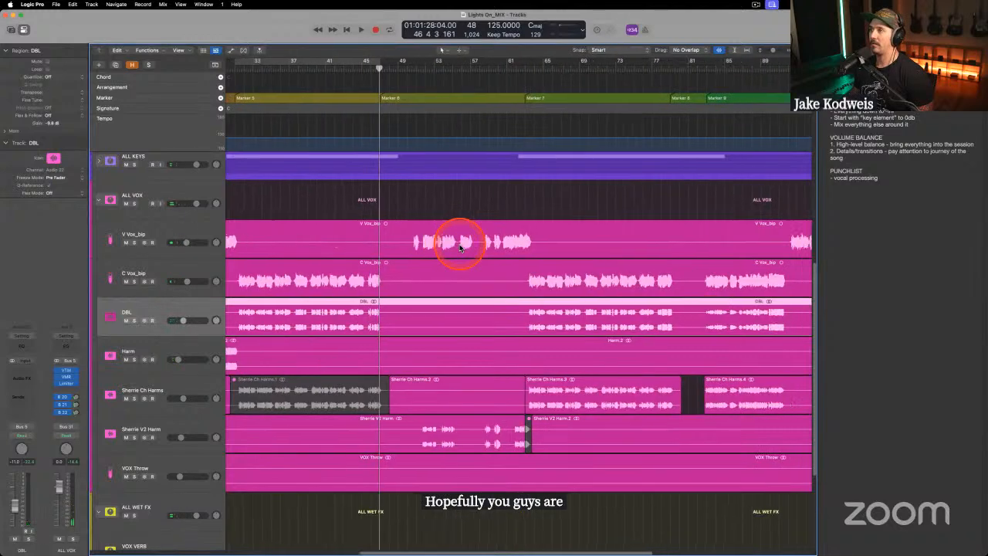
scroll(460, 247, right, 3)
mouse_move(454, 67)
mouse_down()
mouse_move(436, 67)
mouse_move(448, 66)
mouse_up()
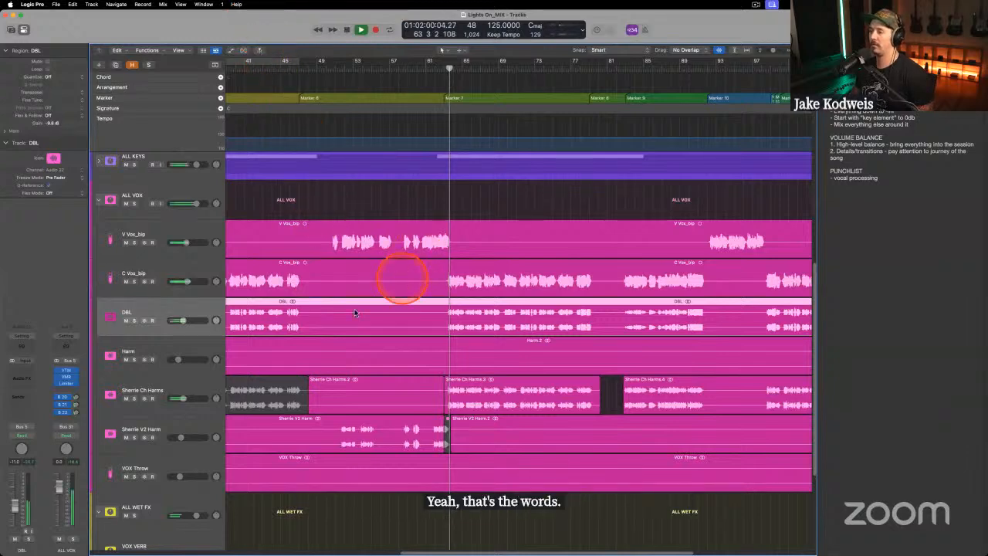
Raise the volume of the chorus harmony track (Ch Harms) slightly, to about -9.6 dB.
click(174, 389)
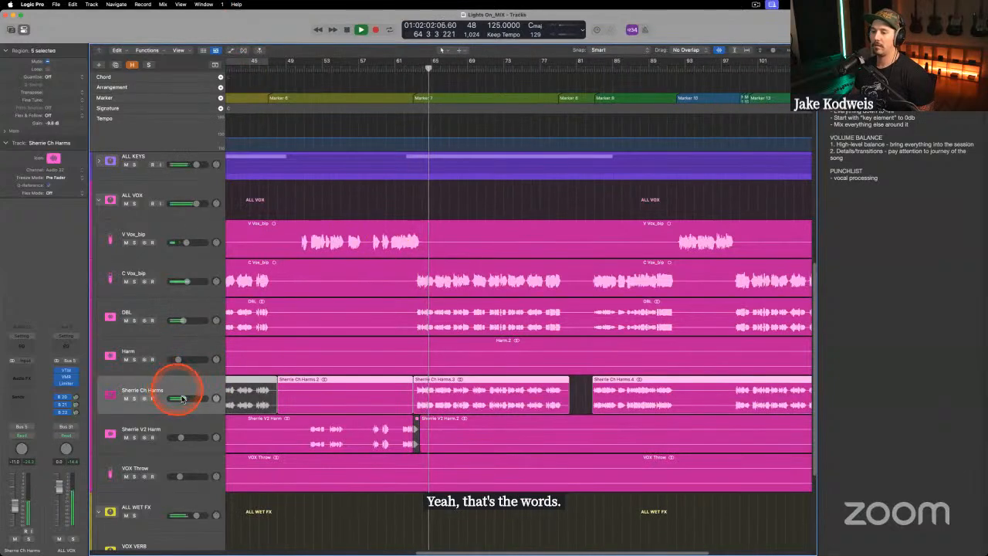
drag(180, 398, 186, 397)
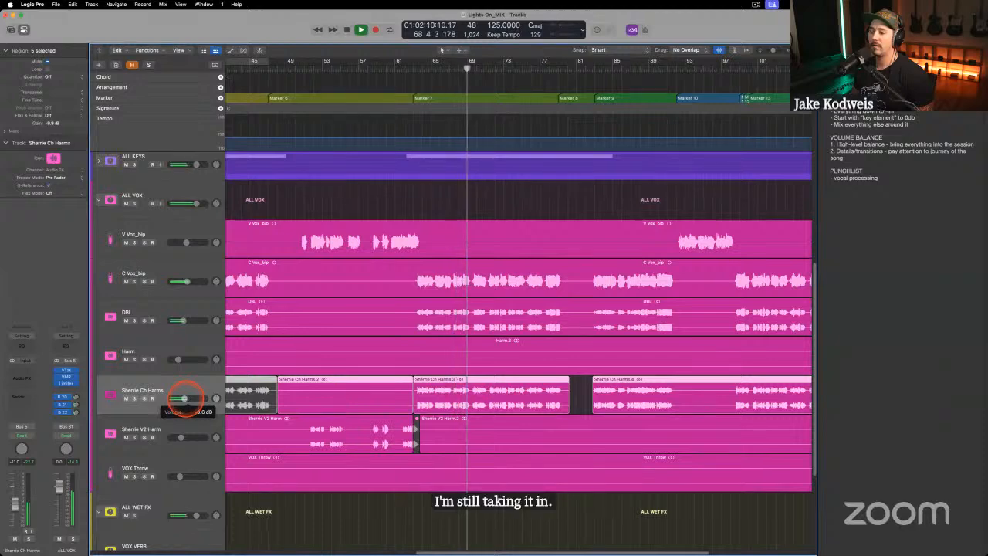
drag(186, 398, 188, 399)
Listen through the Marker 7 chorus to judge the harmony level against the other vocals, and stop playback.
scroll(366, 314, right, 1)
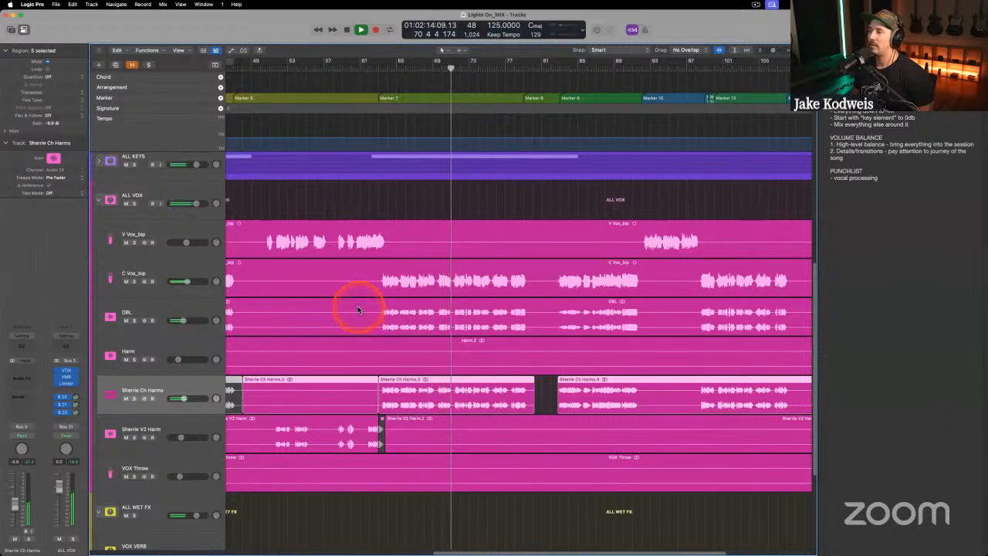
scroll(356, 311, right, 1)
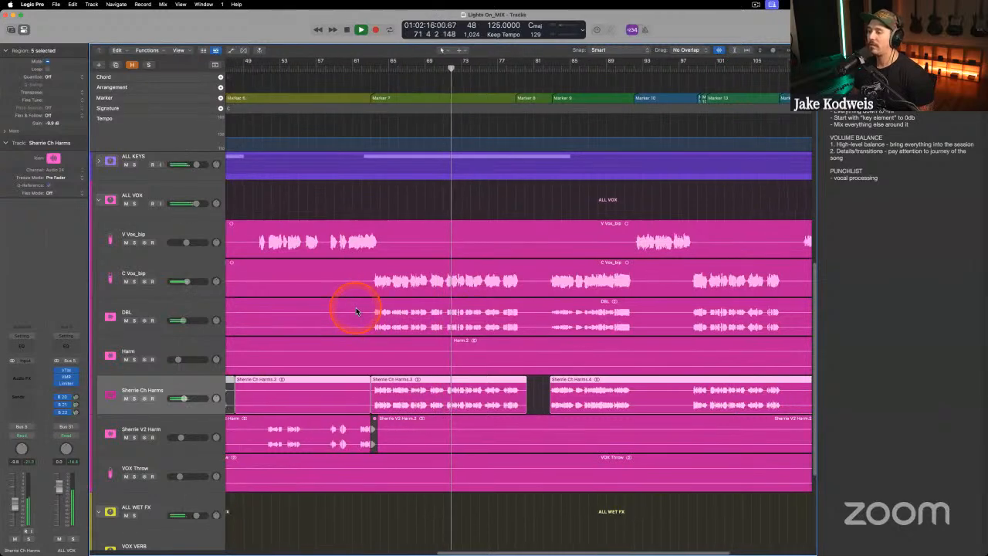
scroll(356, 311, right, 3)
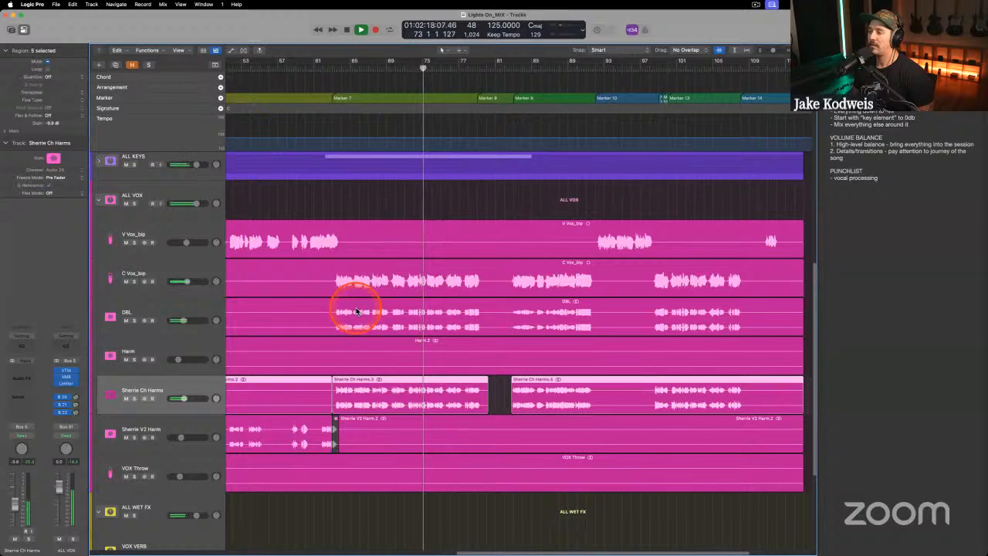
scroll(356, 311, right, 6)
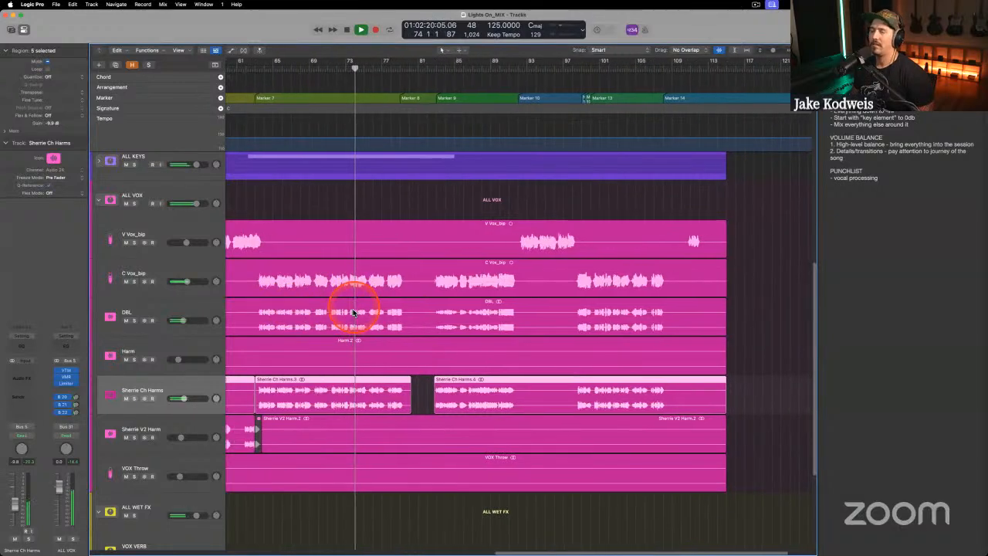
scroll(352, 309, left, 20)
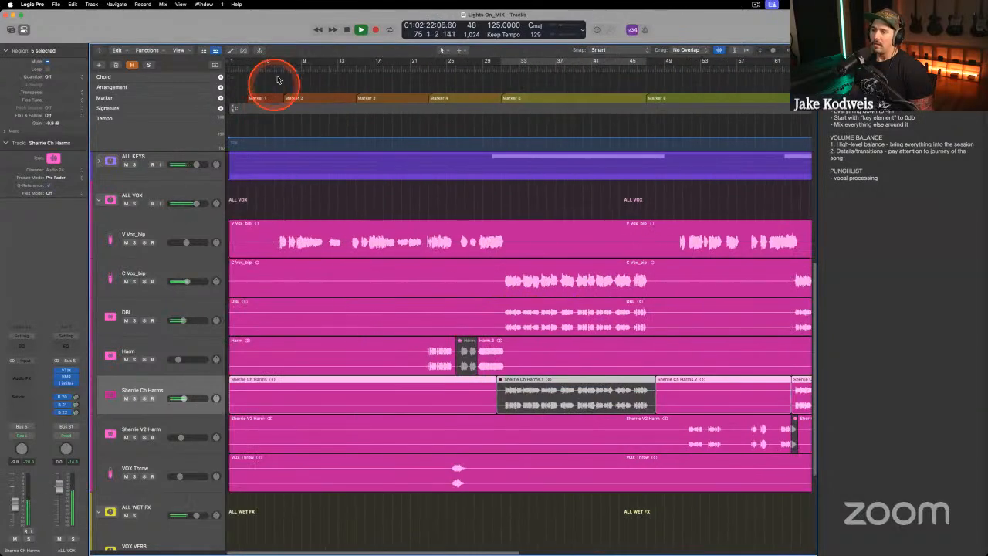
scroll(395, 283, right, 20)
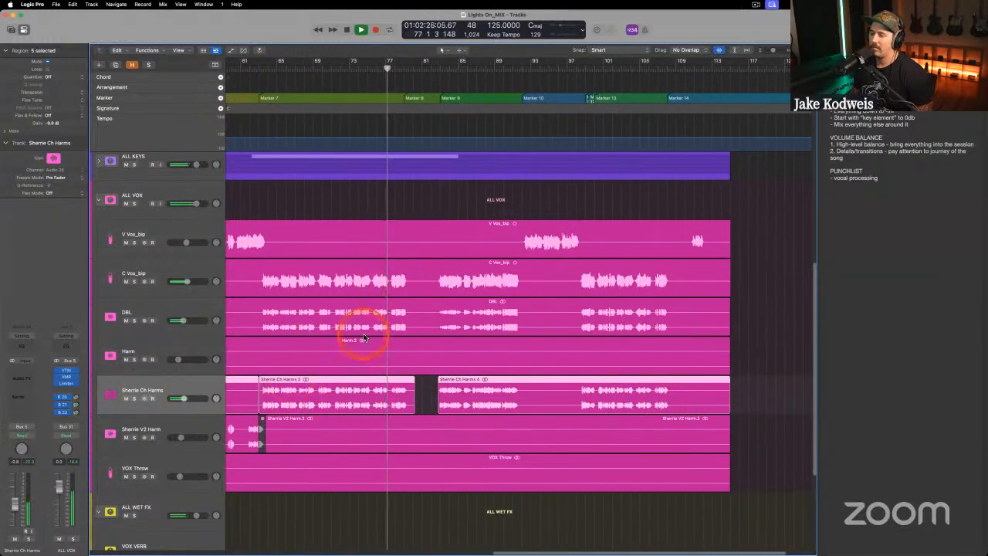
scroll(364, 333, left, 4)
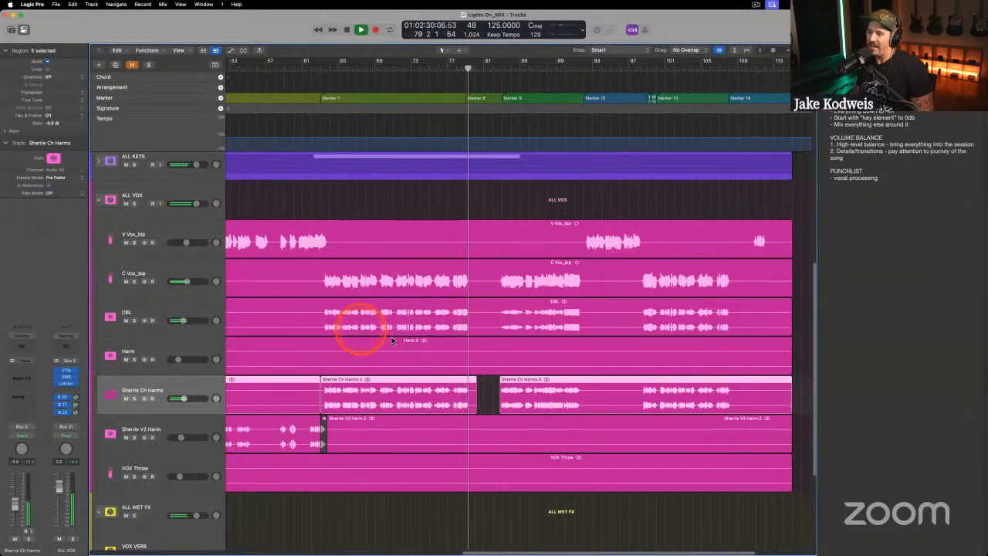
key(space)
Move the playhead back to the song's opening around bar 6 and select the ALL VOX track stack.
scroll(327, 337, left, 20)
scroll(326, 337, up, 2)
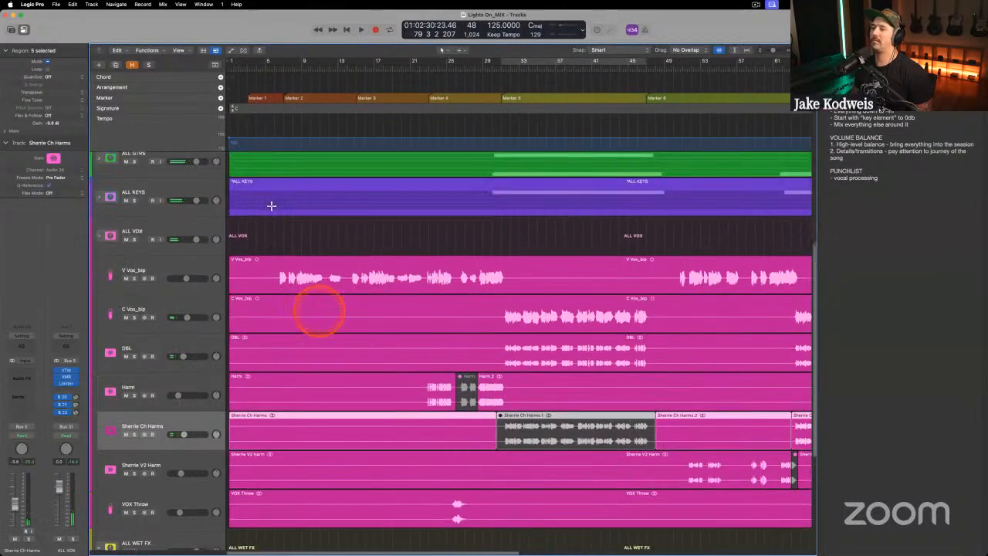
click(268, 68)
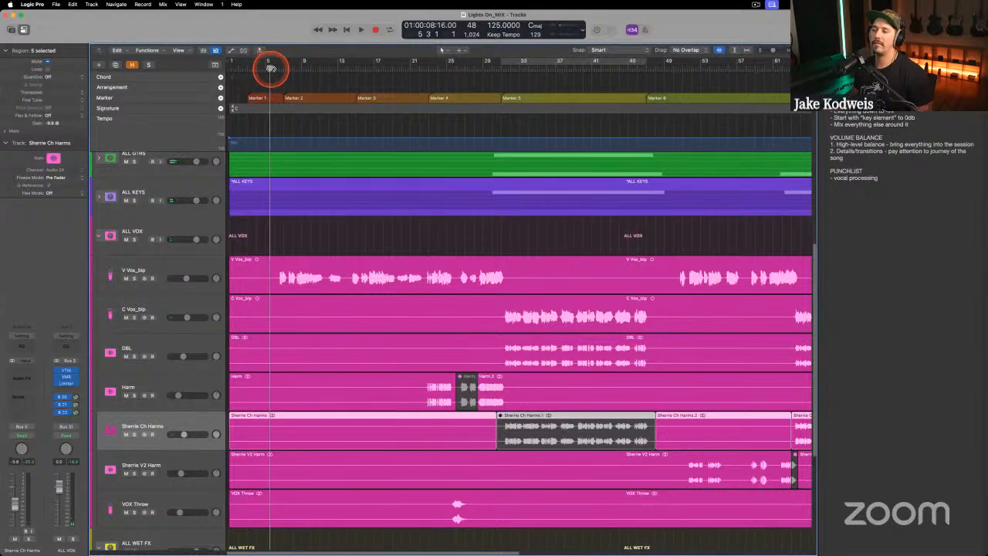
click(178, 229)
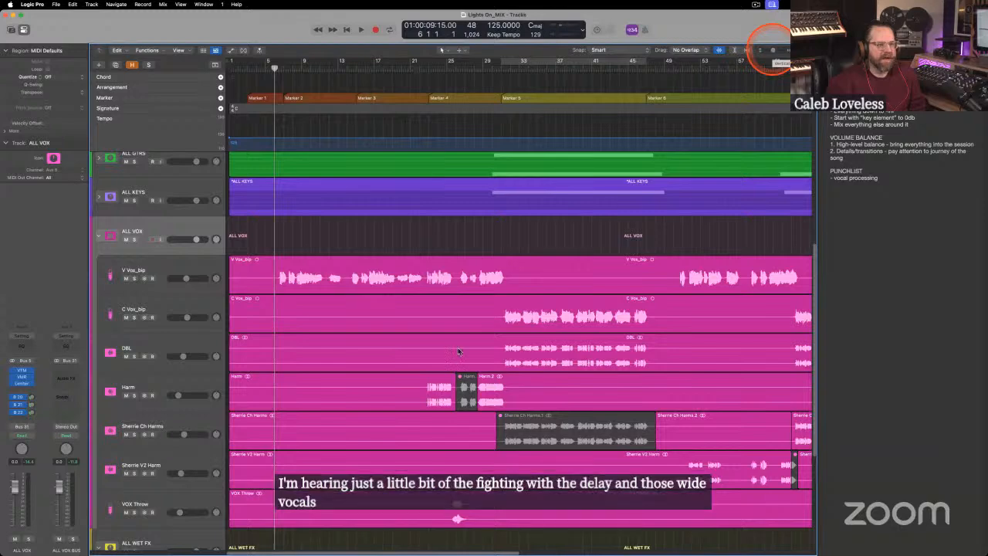
Place the playhead at bar 63, select the C Vox_bip track and play the Marker 7 chorus.
scroll(457, 384, right, 10)
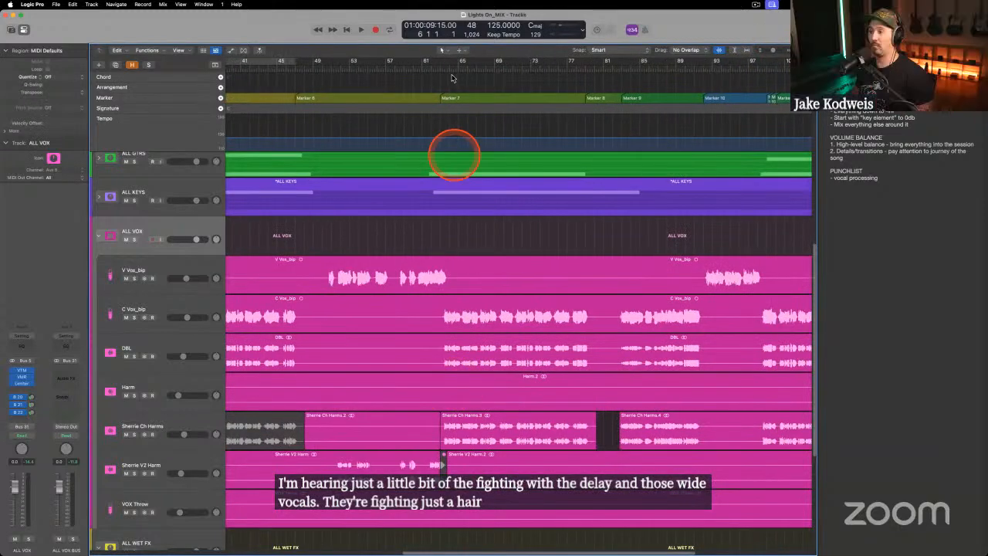
drag(452, 62, 438, 70)
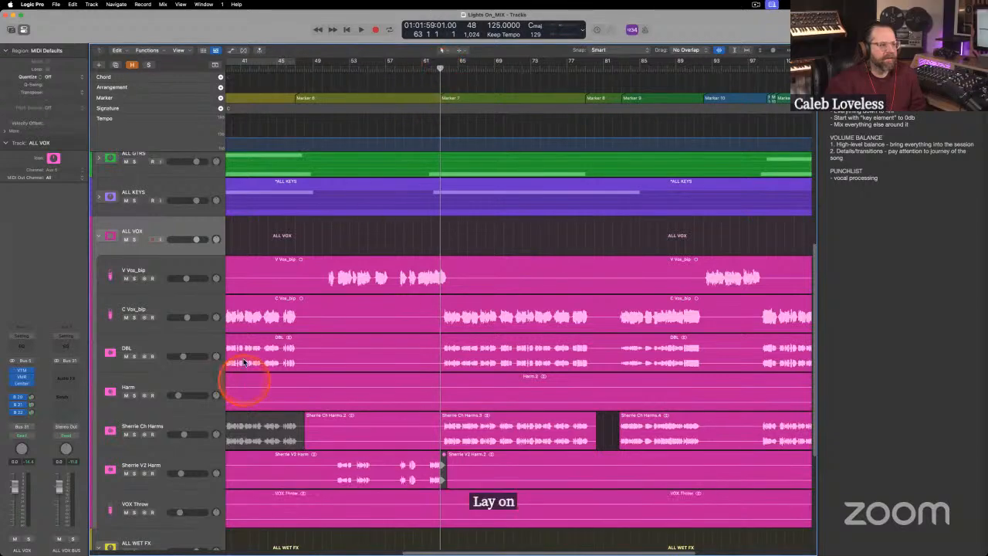
click(183, 303)
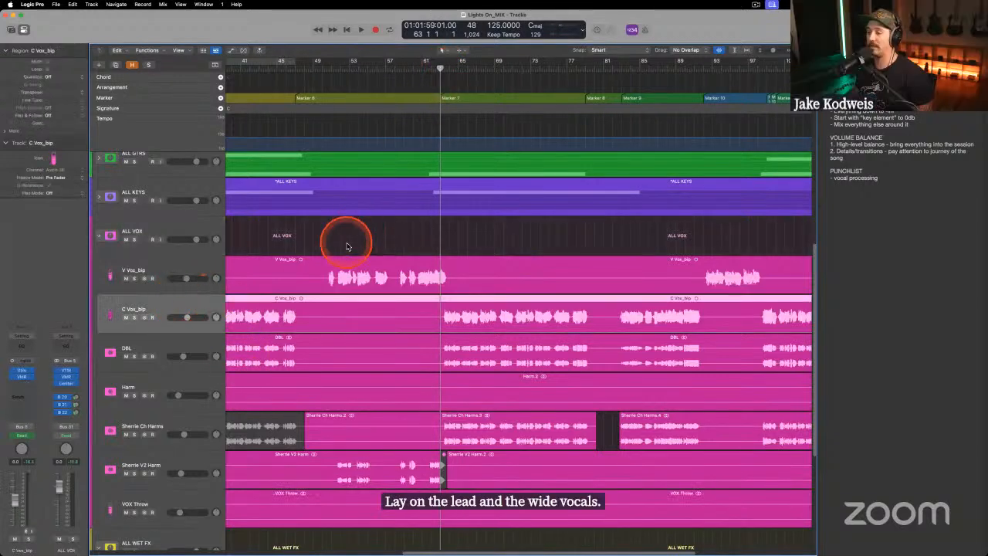
key(space)
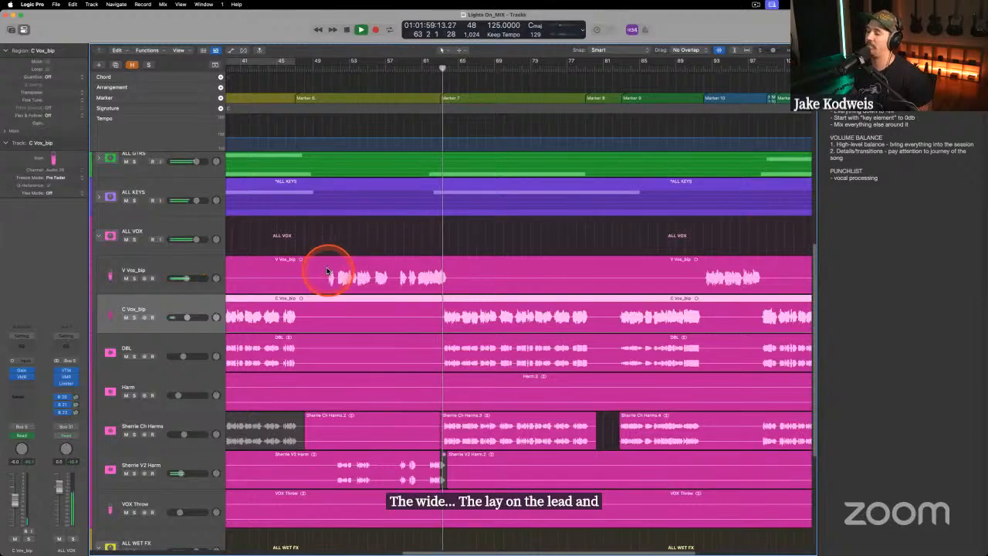
click(307, 315)
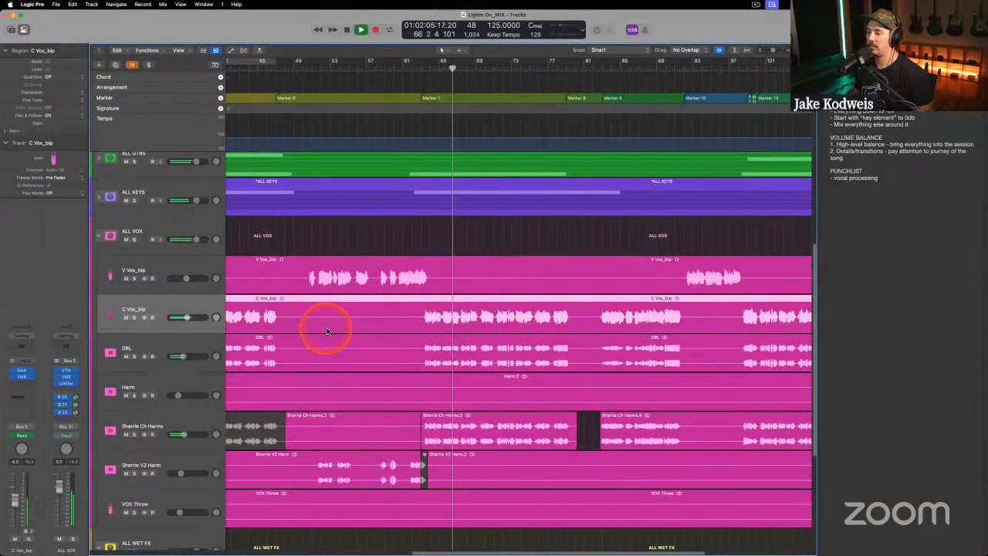
Solo the C Vox_bip, DBL and Ch Harms tracks together, listen to them in the chorus and stop playback.
key(s)
click(159, 344)
key(s)
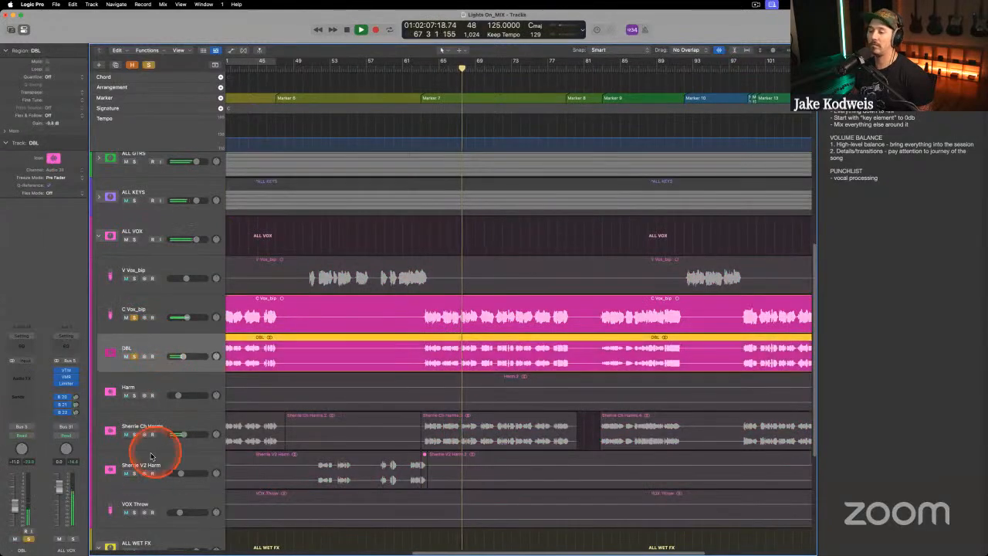
click(137, 421)
key(s)
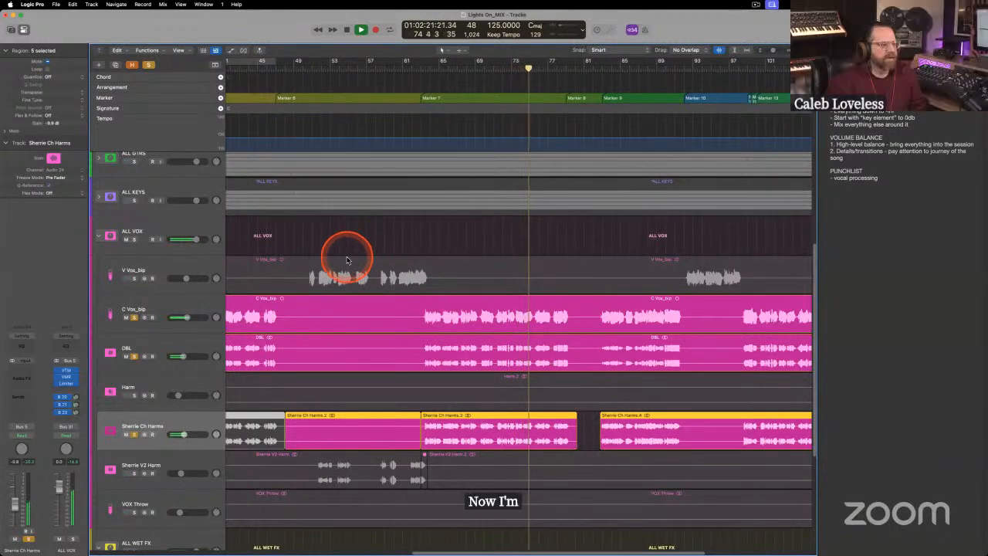
key(space)
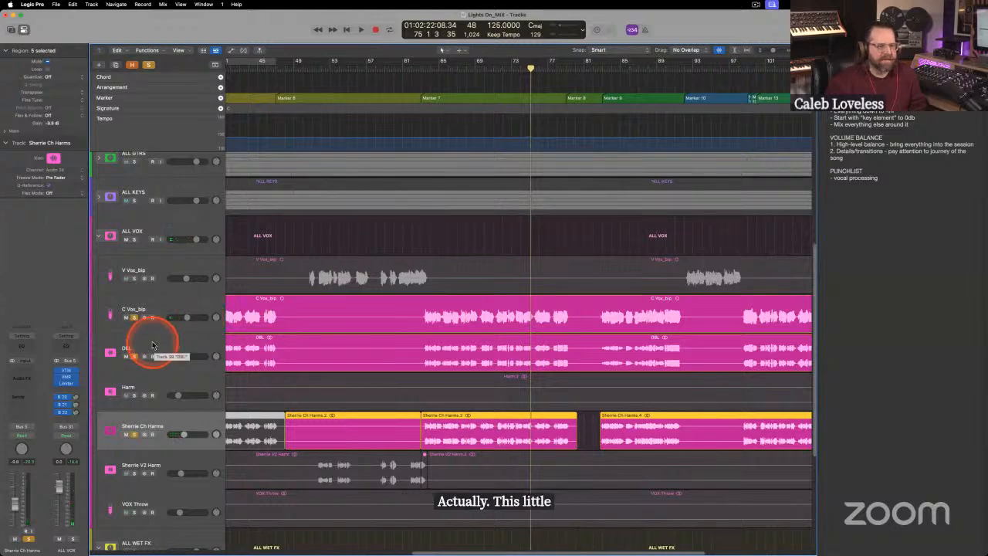
Clear the solo on the C Vox_bip, DBL and Ch Harms tracks and return the playhead to bar 63.
click(145, 345)
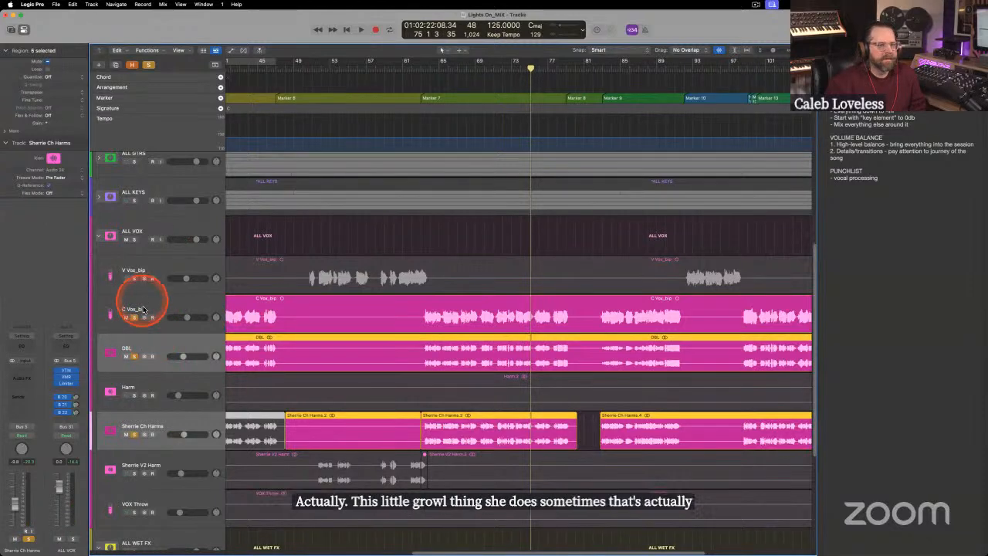
click(143, 309)
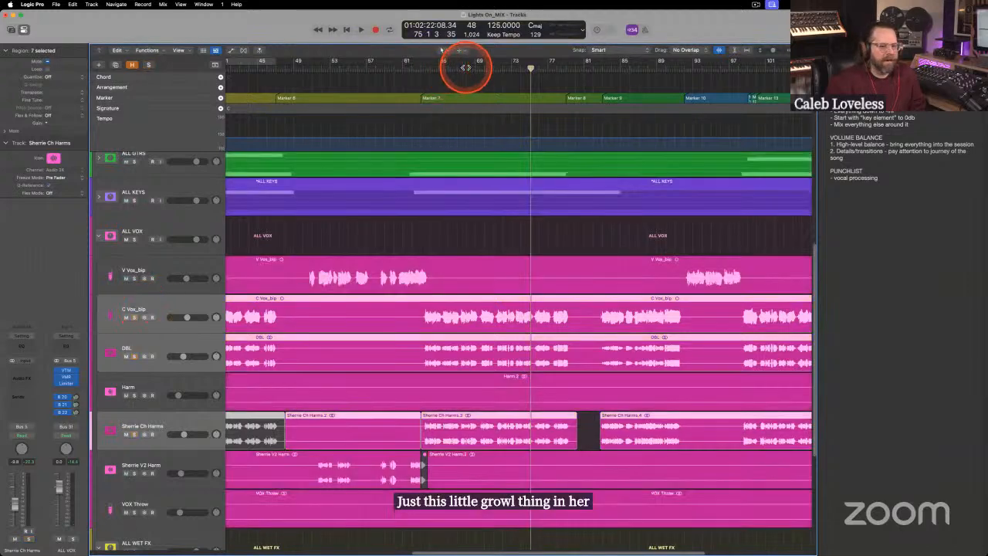
drag(465, 67, 419, 71)
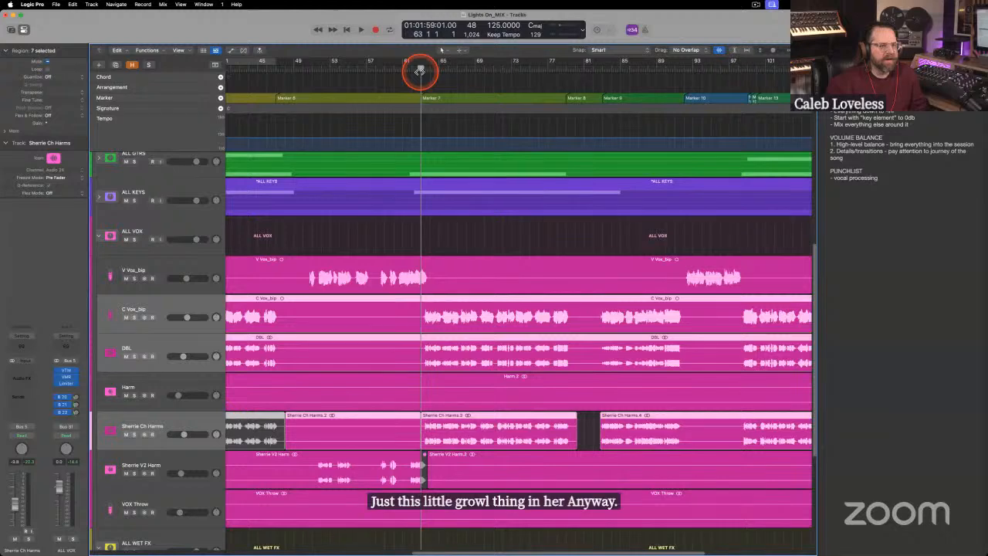
Solo only the DBL track and play the chorus from bar 63.
click(176, 335)
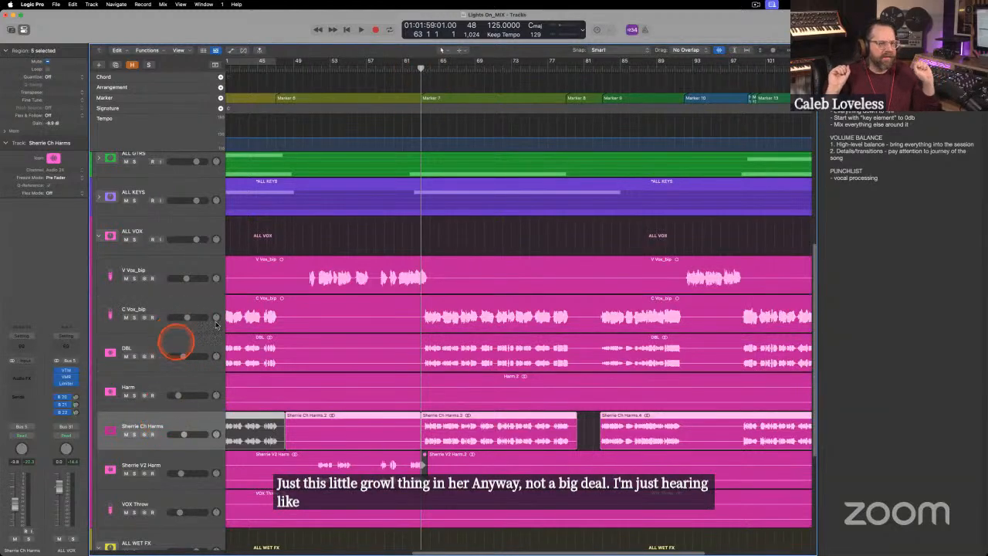
key(s)
key(space)
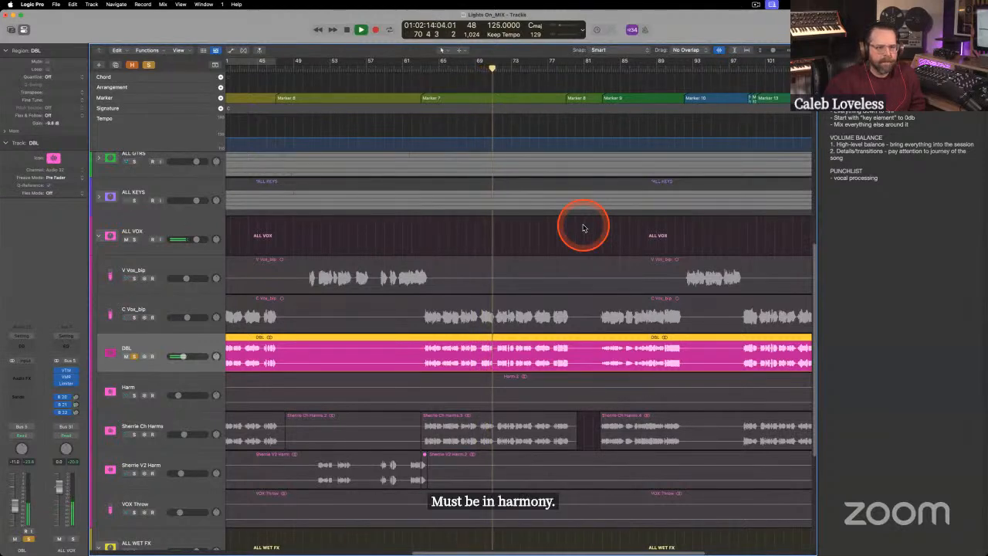
Switch the solo from DBL to the Ch Harms track and audition it from bar 63.
click(159, 425)
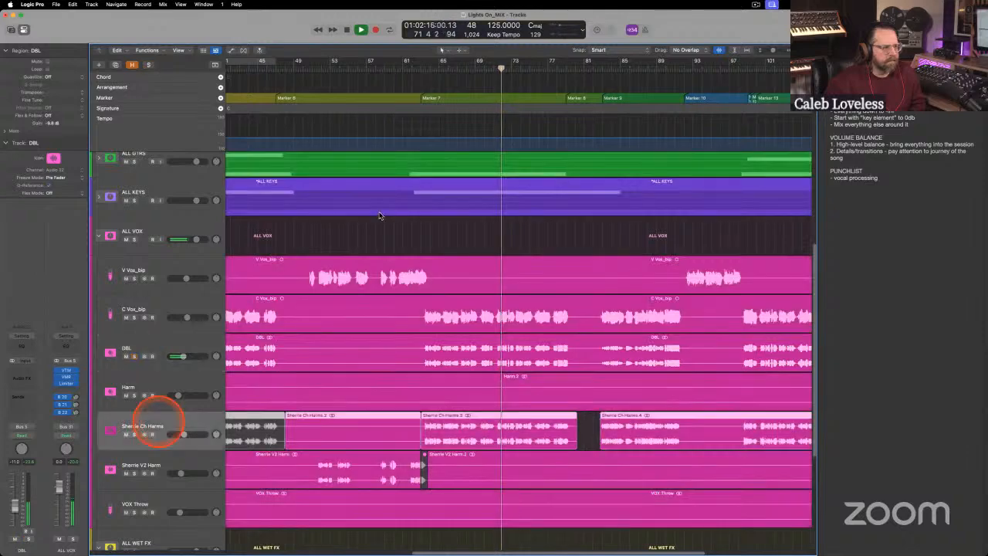
click(420, 68)
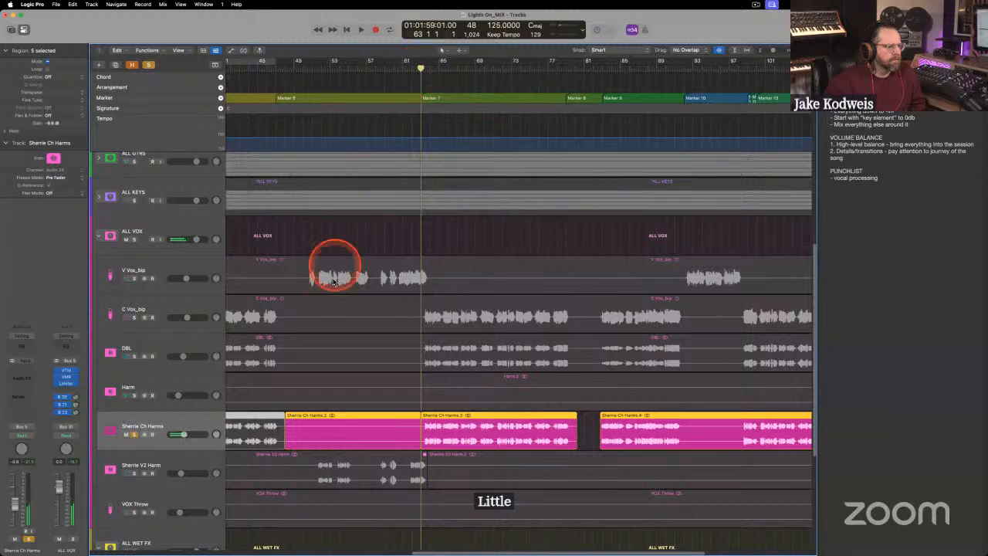
key(space)
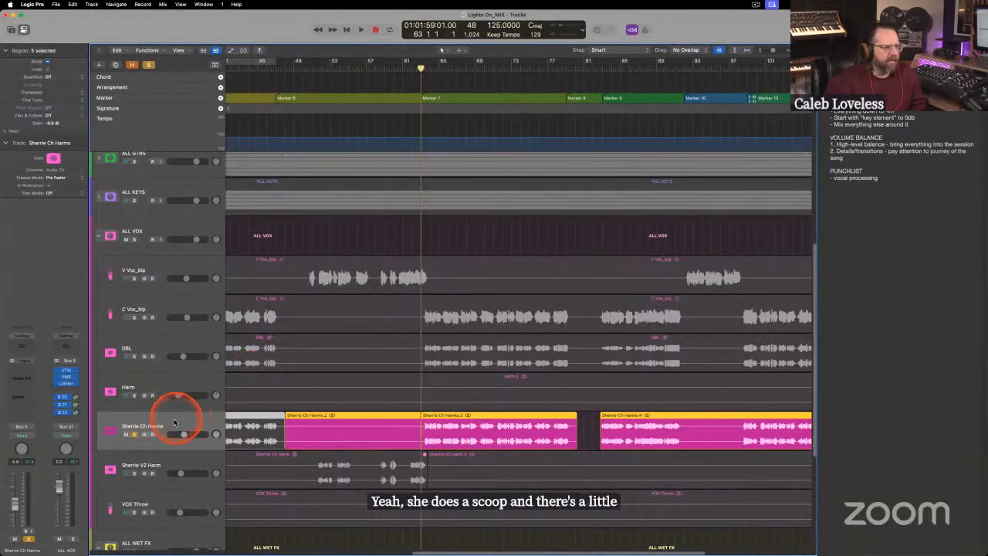
Replay the soloed Ch Harms from bar 63, clear the solo and listen to the chorus in the full mix.
key(space)
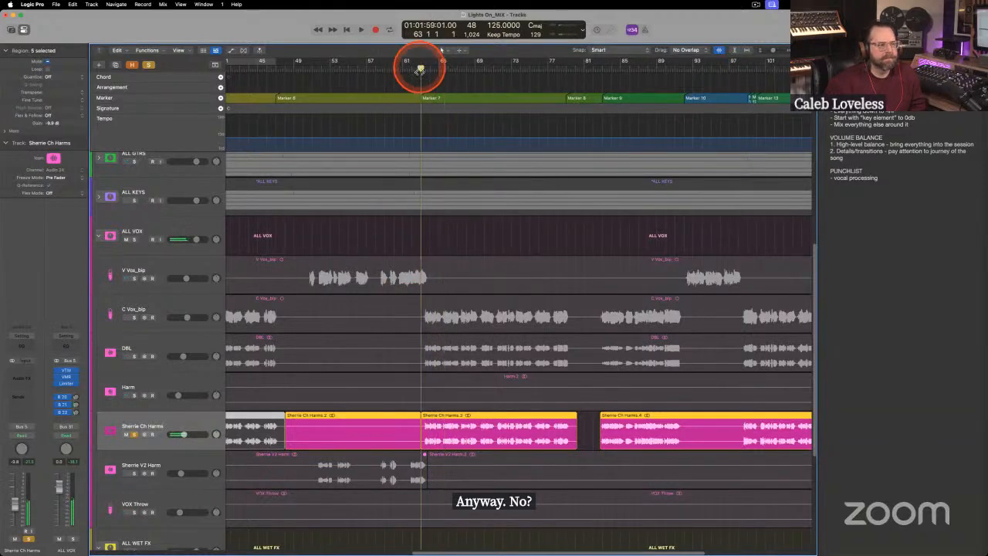
key(super+a)
key(space)
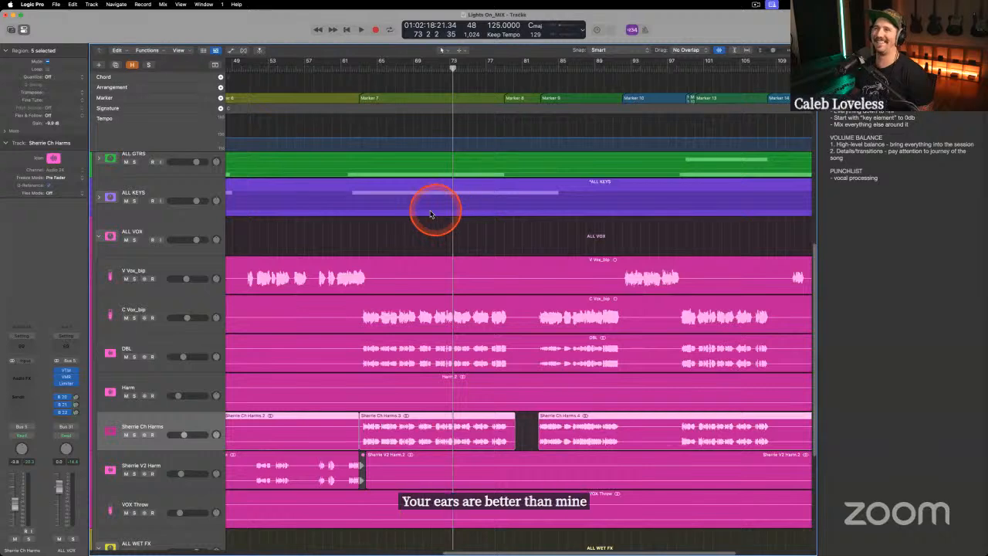
Cut the onset of the first chorus phrase after bar 63 from the Ch Harms track and extend the remaining region's start back to about 63.3.
click(357, 68)
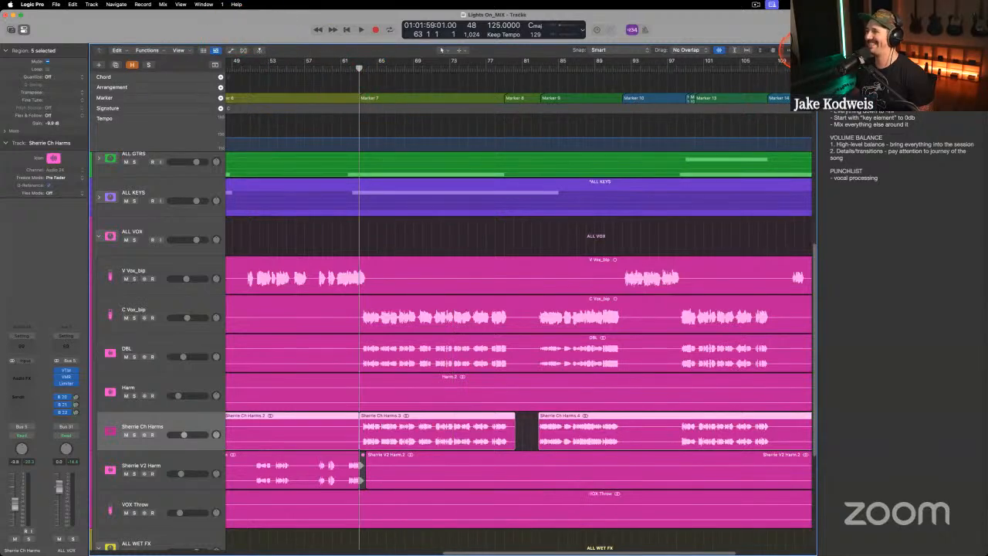
drag(797, 50, 770, 56)
scroll(491, 444, right, 3)
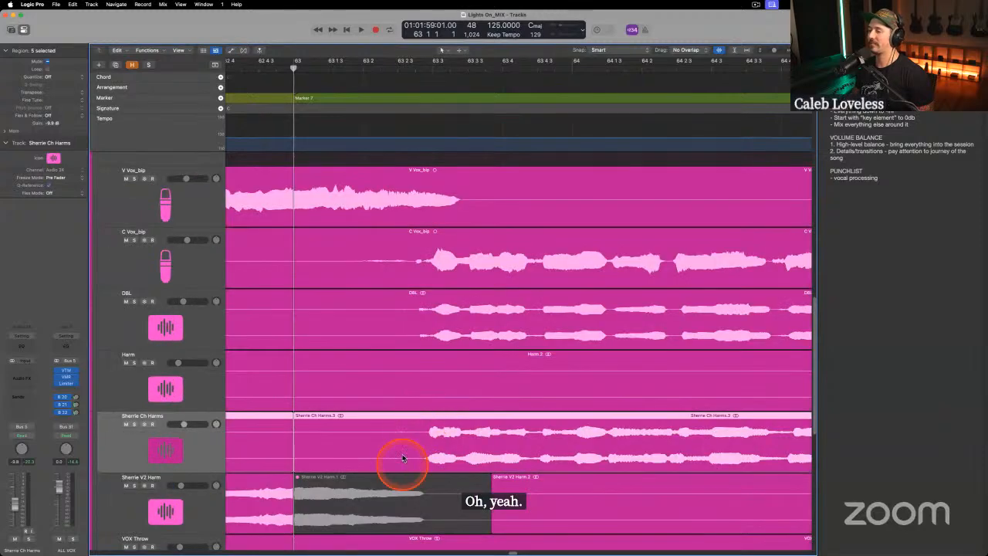
drag(370, 458, 463, 442)
key(Delete)
key(space)
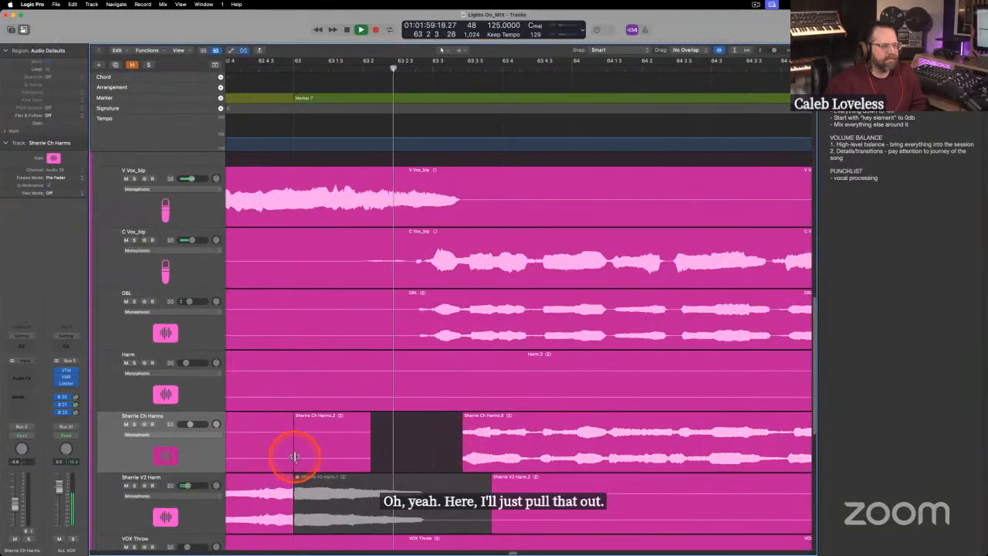
drag(461, 460, 441, 461)
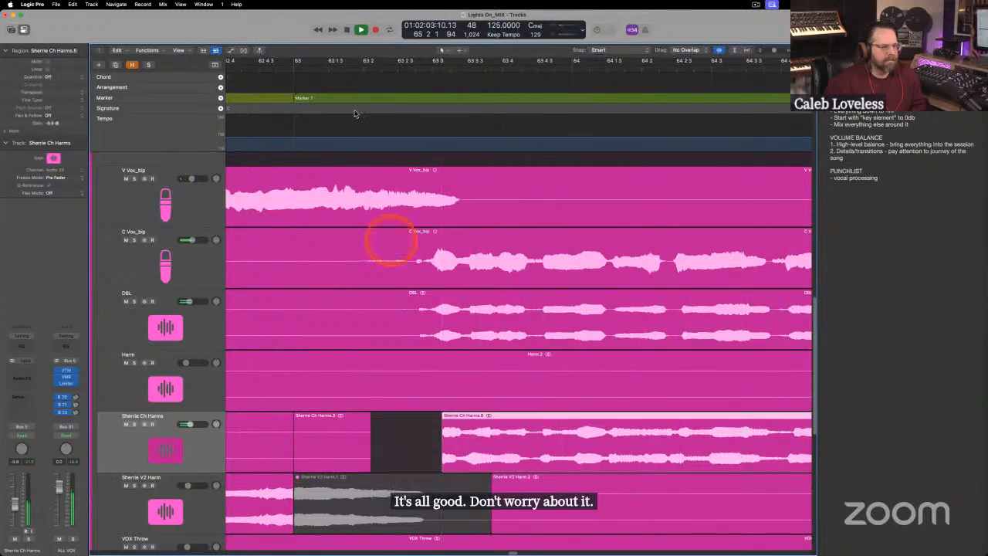
Listen to the following chorus phrases up to about bar 69 and compare the phrase starts on the C Vox_bip, DBL and Ch Harms tracks.
click(300, 68)
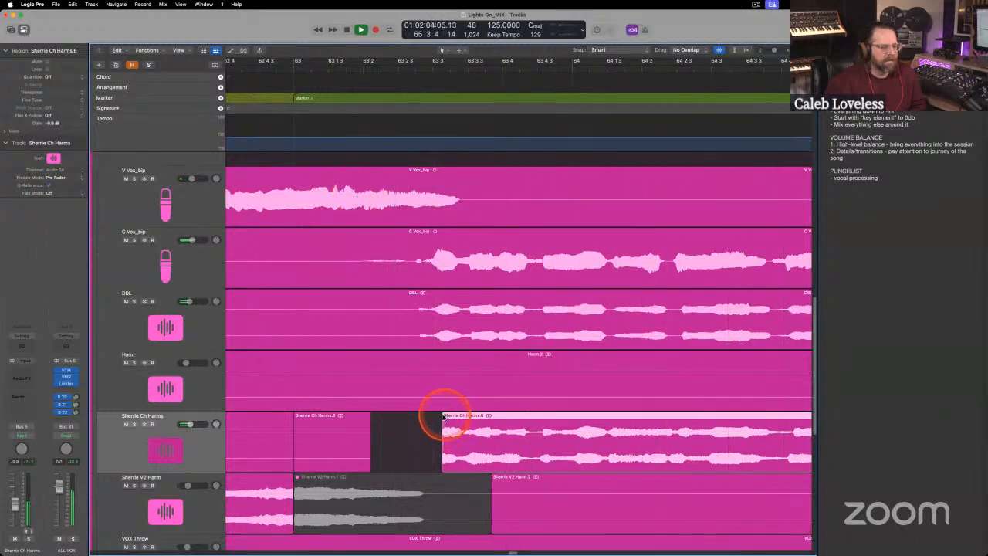
scroll(338, 283, right, 5)
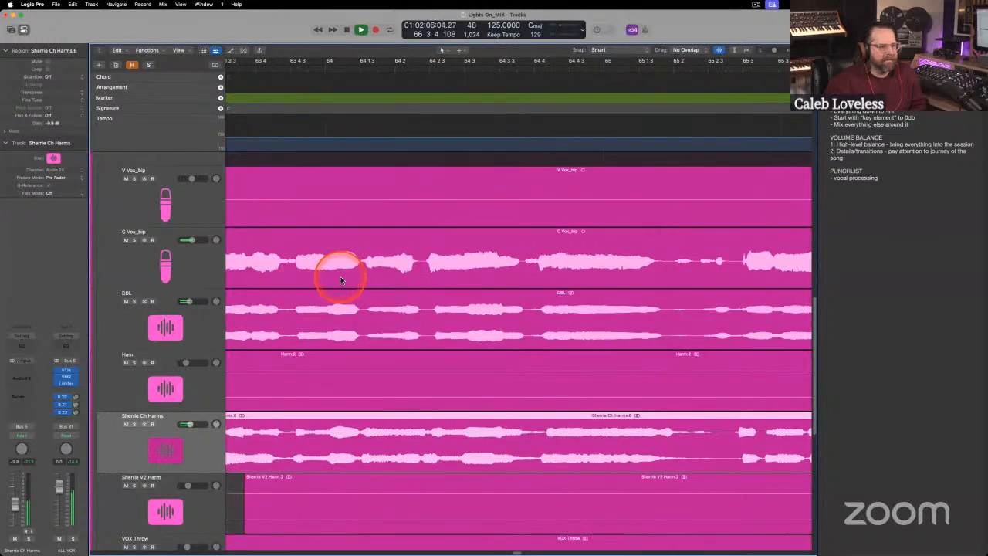
scroll(427, 282, right, 12)
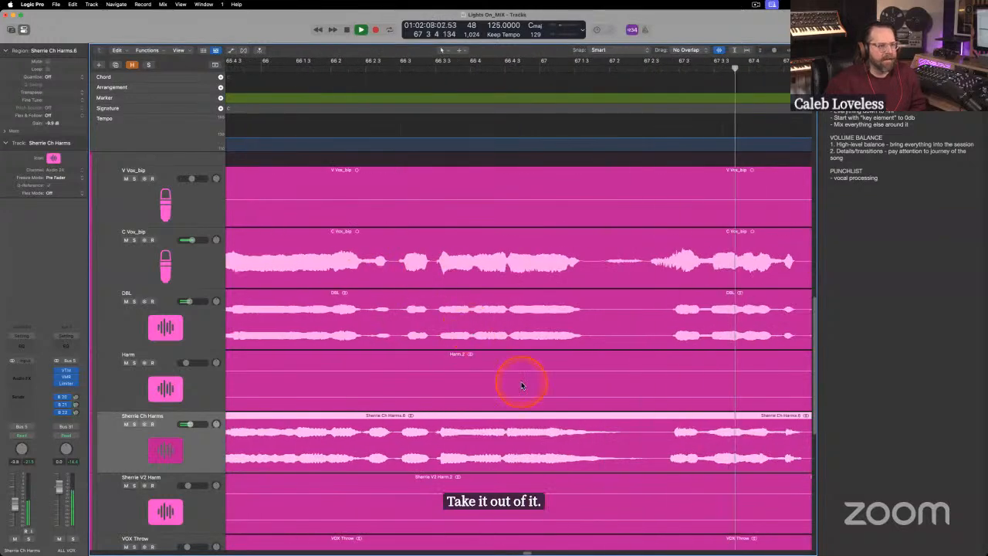
drag(807, 50, 800, 50)
key(space)
scroll(432, 459, left, 6)
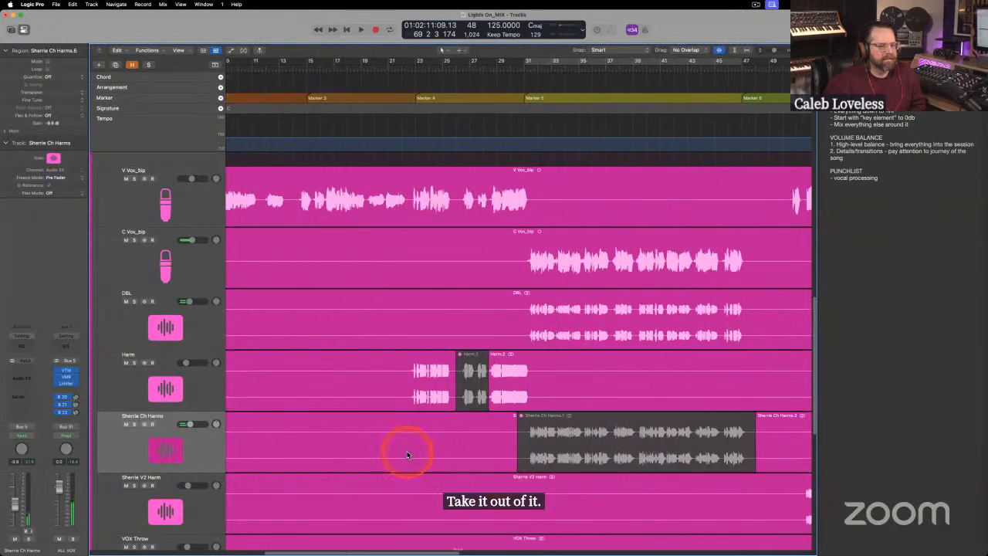
scroll(422, 454, right, 10)
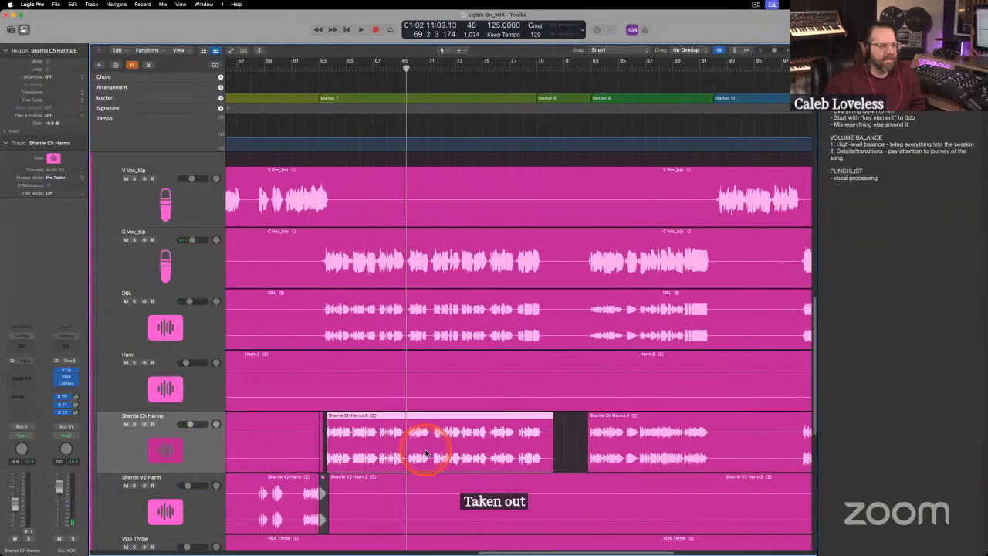
Cut the phrase onset around 67.3 from the Ch Harms region and add a short fade-in to the part that follows.
click(457, 71)
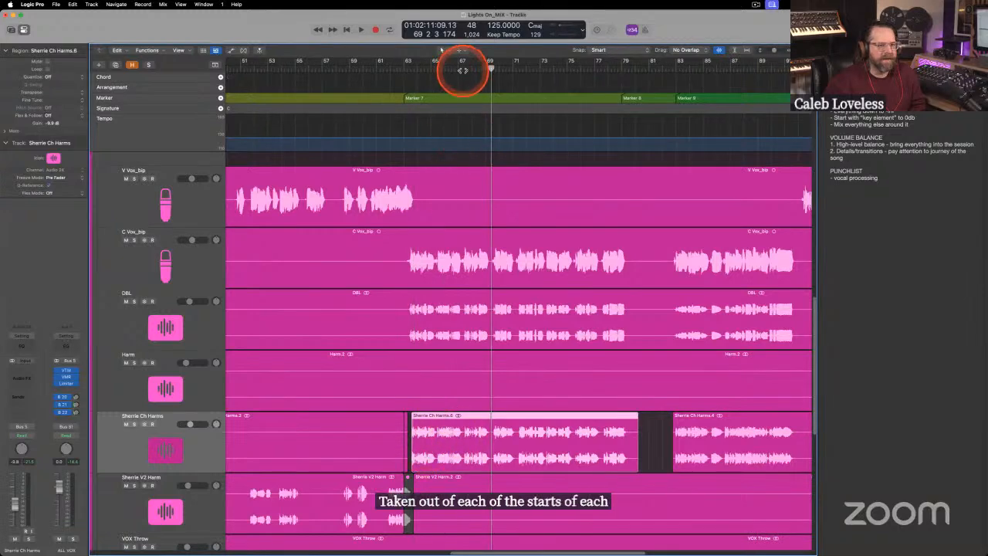
click(655, 84)
key(space)
drag(800, 50, 805, 50)
key(space)
scroll(450, 398, left, 5)
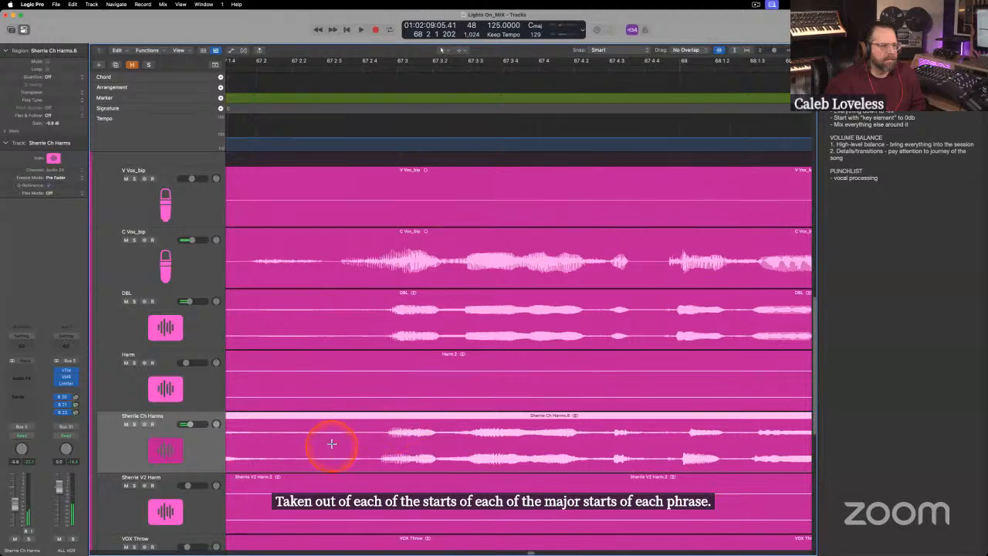
drag(376, 438, 414, 436)
key(Delete)
click(417, 417)
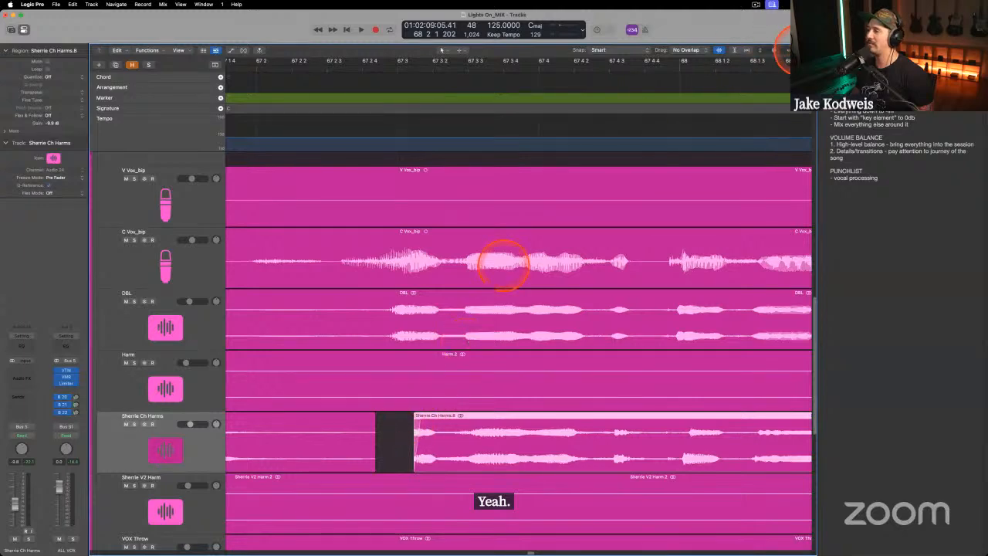
Play on from bar 69, cut the phrase onset around 71.3 from the Ch Harms region and fade in the part that follows.
drag(807, 51, 790, 65)
scroll(560, 402, right, 10)
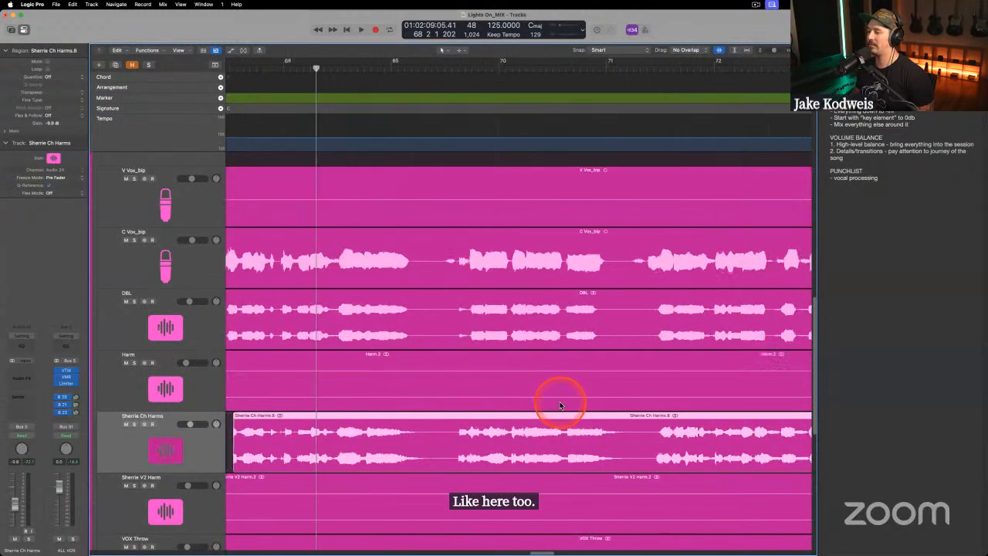
double_click(410, 69)
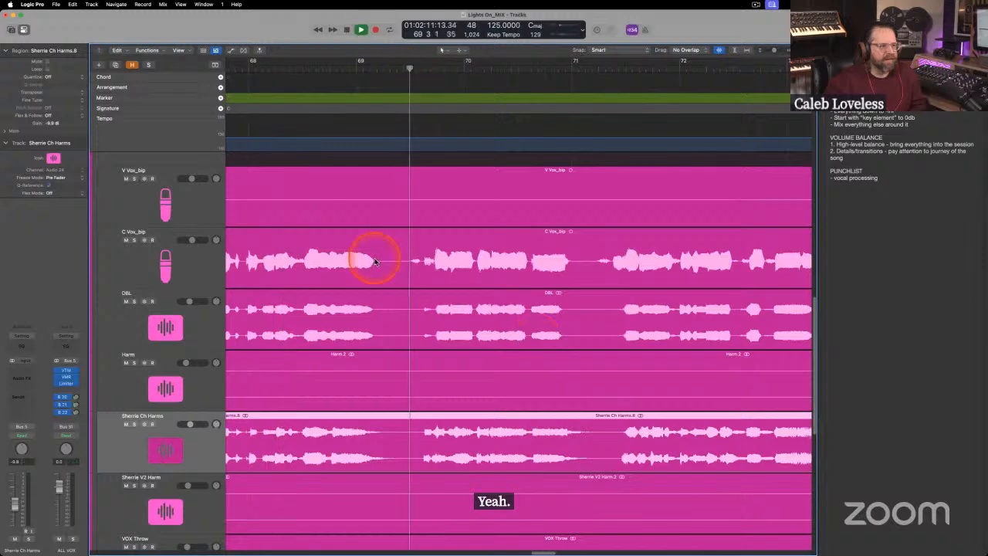
scroll(467, 384, right, 5)
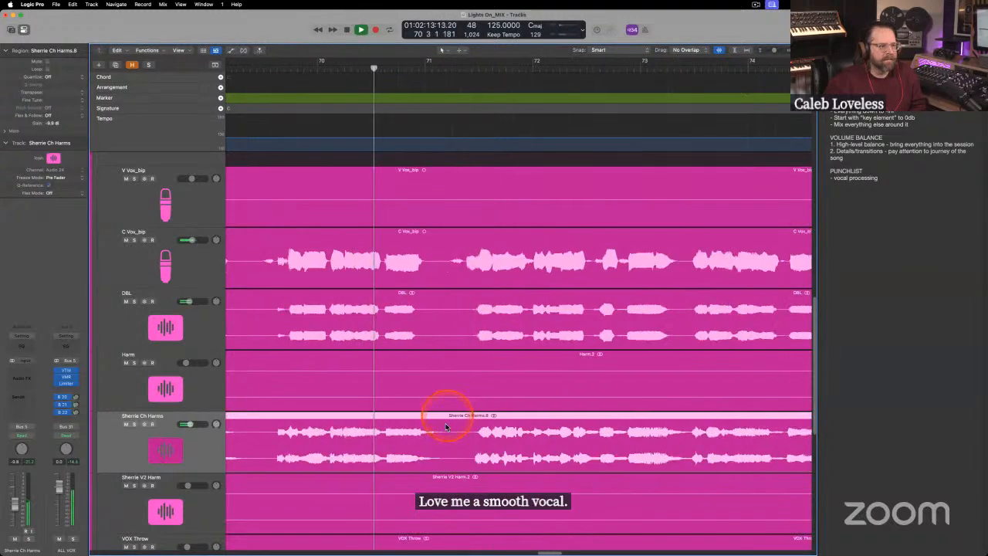
drag(800, 49, 808, 50)
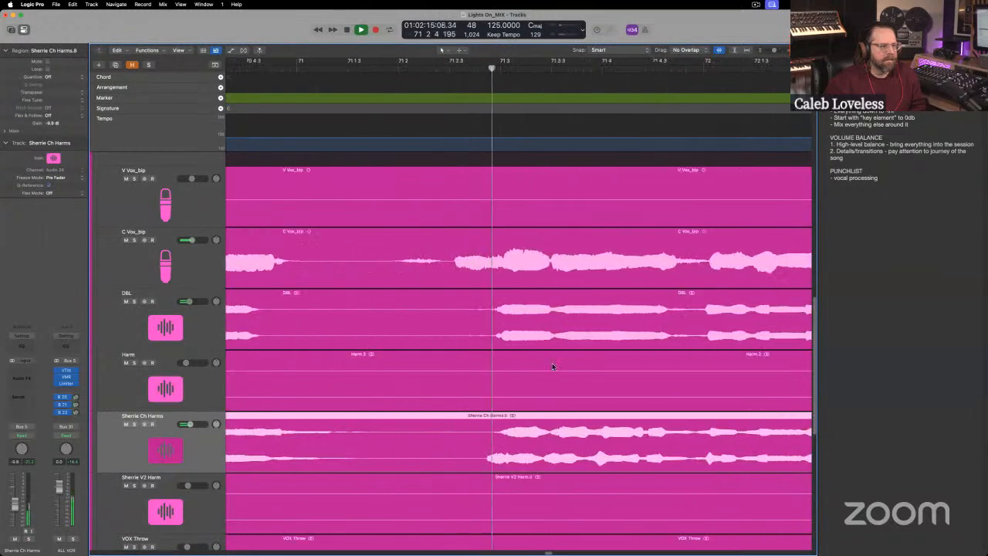
key(space)
drag(466, 443, 509, 432)
key(Delete)
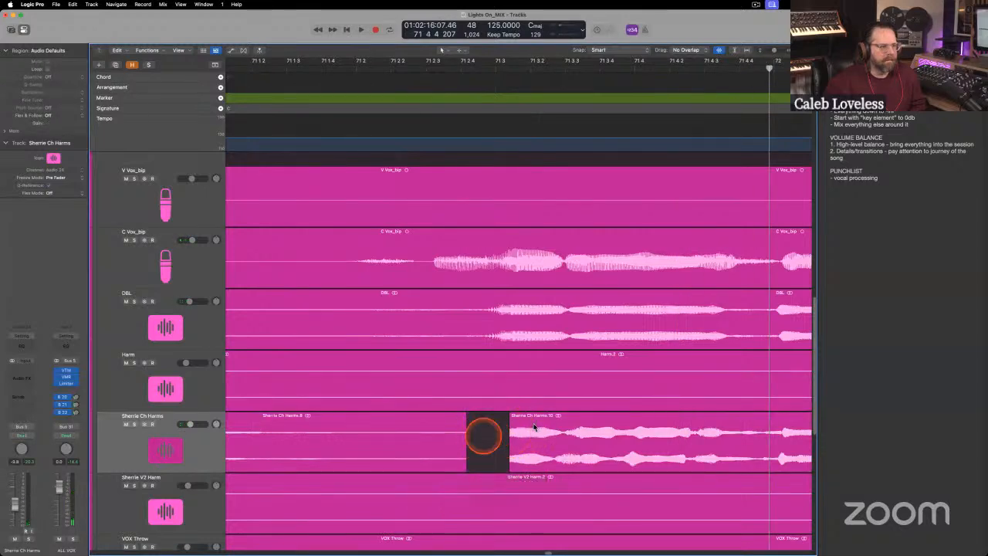
click(512, 417)
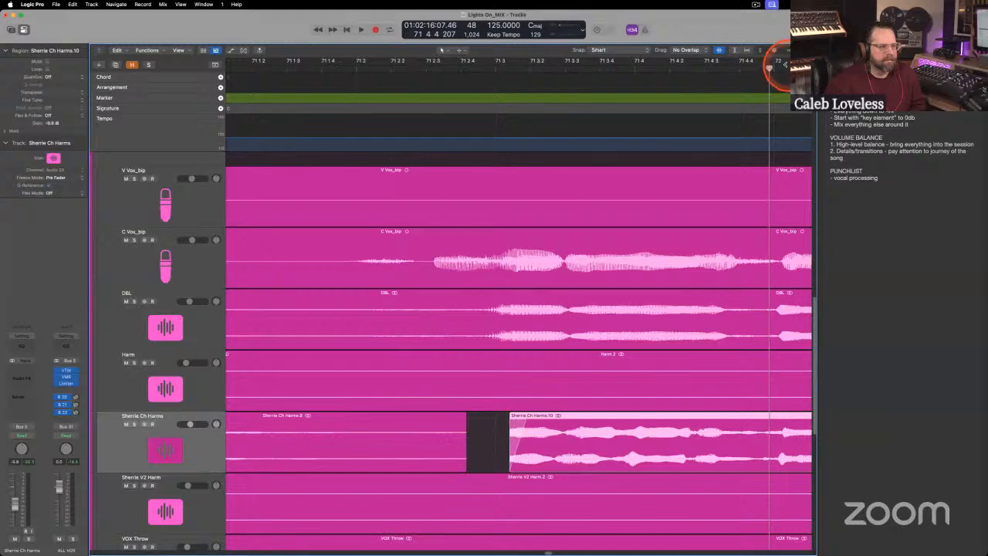
Listen to the rest of the chorus past bar 79 and locate the final chorus on the vocal tracks.
drag(805, 50, 797, 50)
key(space)
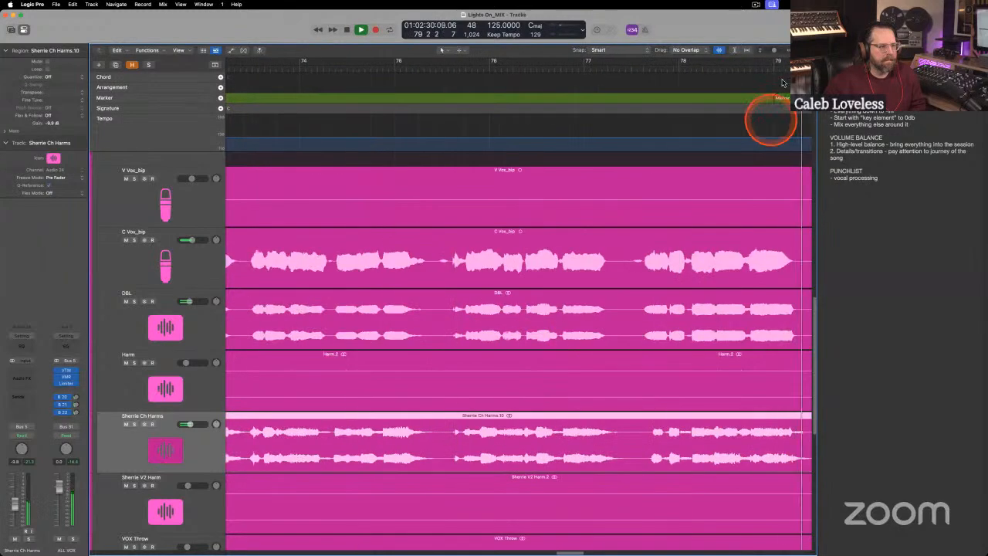
drag(805, 50, 797, 50)
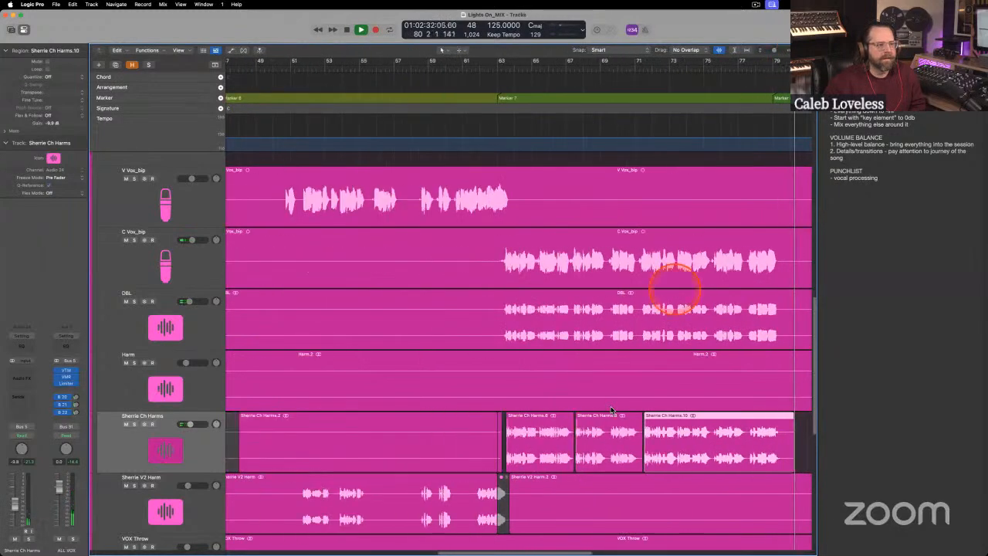
scroll(610, 409, right, 10)
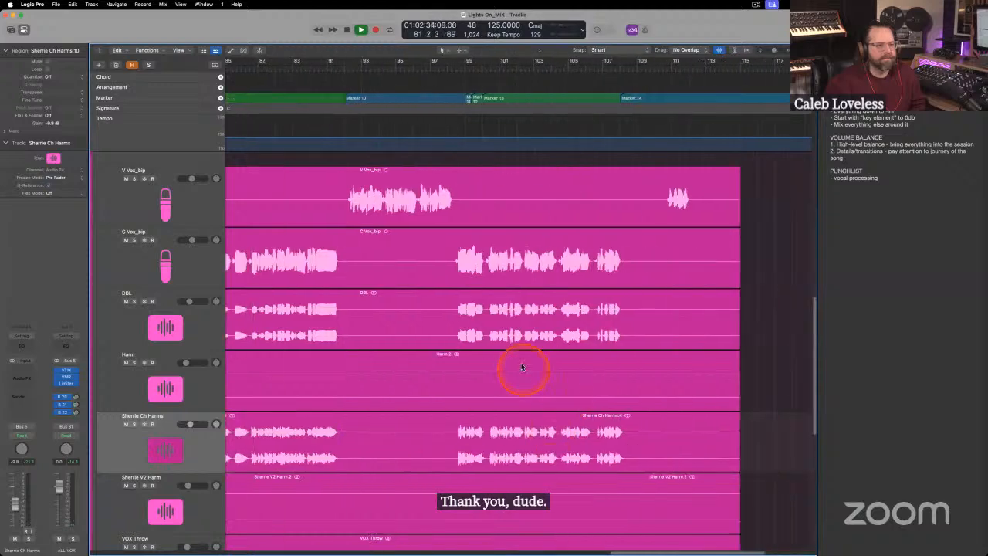
key(space)
Play the final chorus from 98.3, cut the phrase onset just before 100.3 from the Ch Harms region and fade in the part that follows.
click(457, 71)
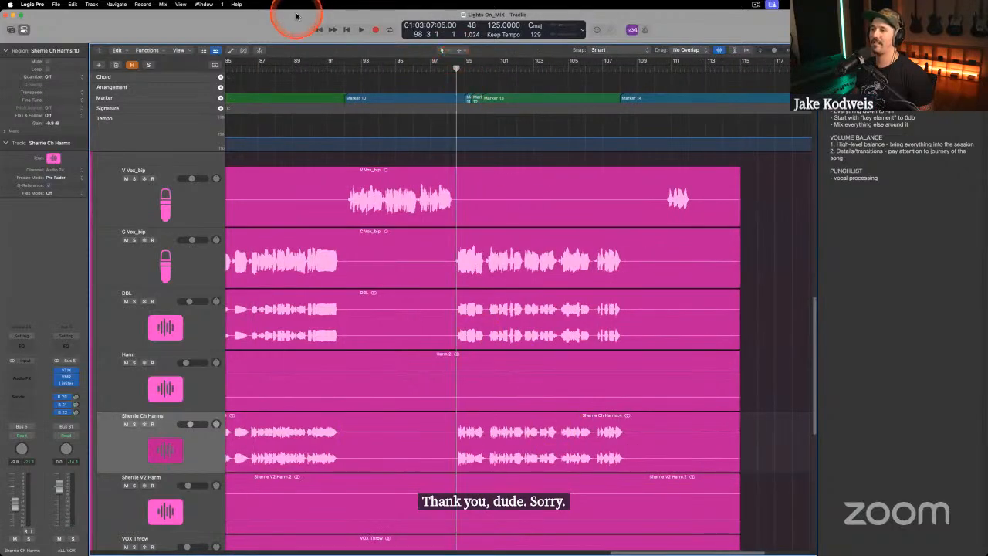
key(super+Right)
key(super+Right)
key(super+Right)
key(super+Right)
key(super+Right)
key(super+Right)
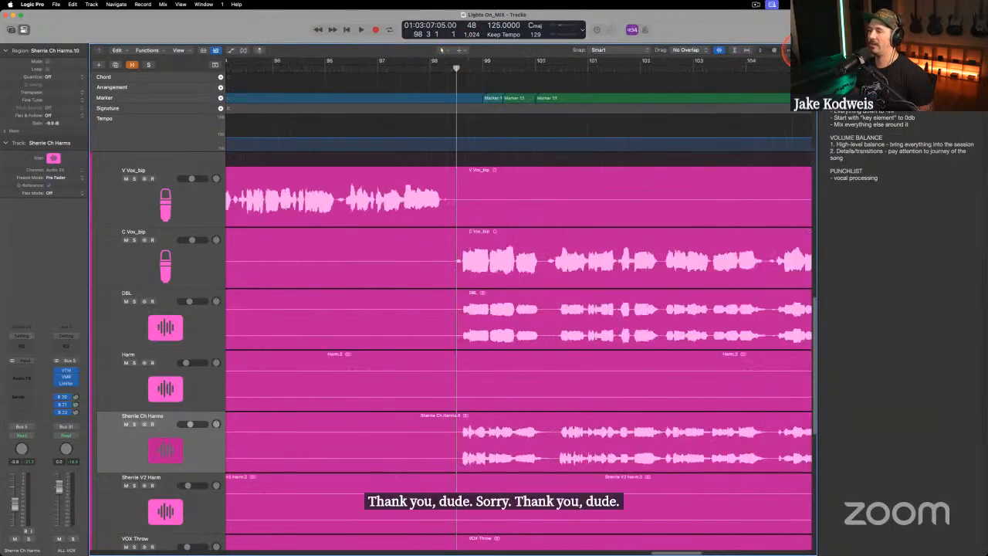
key(space)
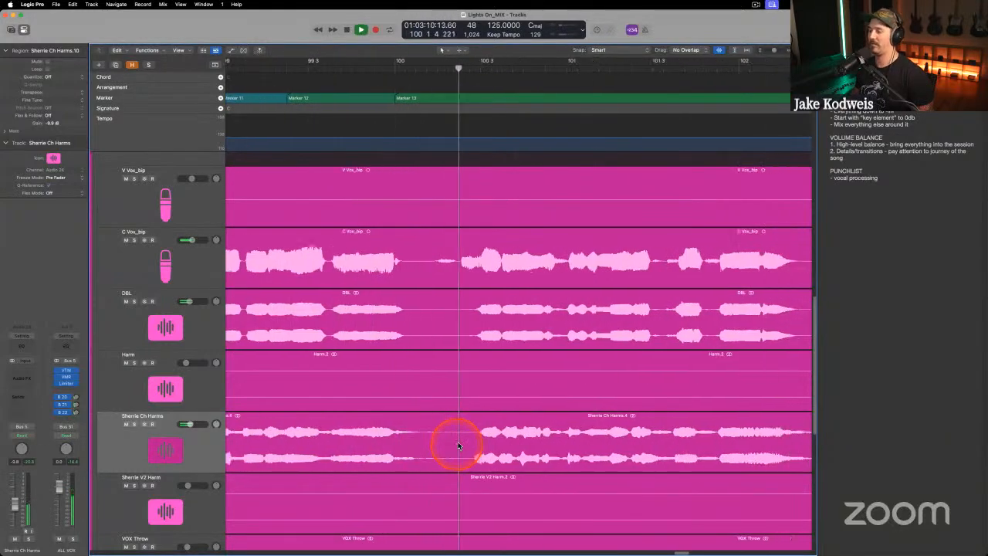
drag(452, 443, 466, 440)
key(Delete)
click(486, 422)
click(467, 417)
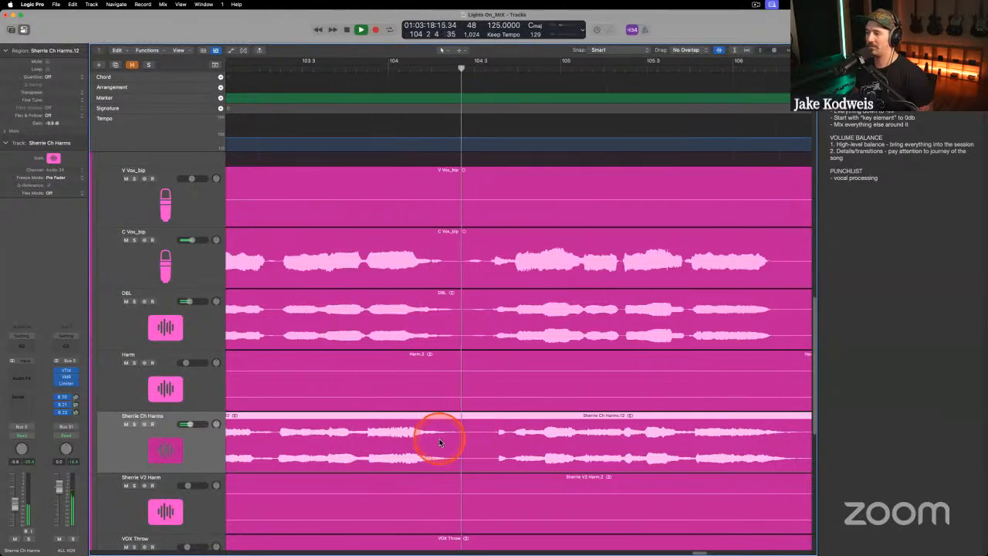
Check the gap before bar 107 on the Ch Harms track and listen to the final chorus through to bar 109.
key(space)
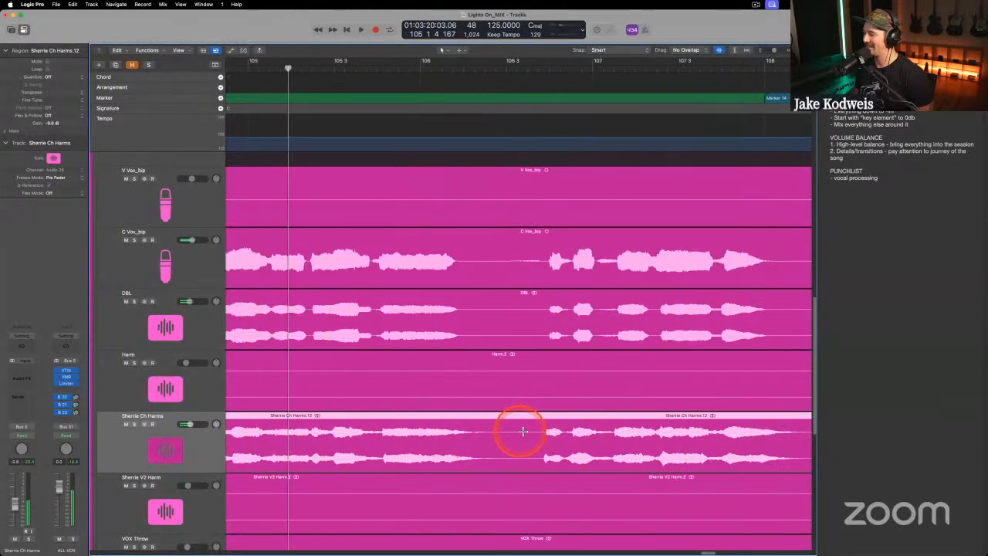
drag(524, 437, 544, 445)
click(513, 437)
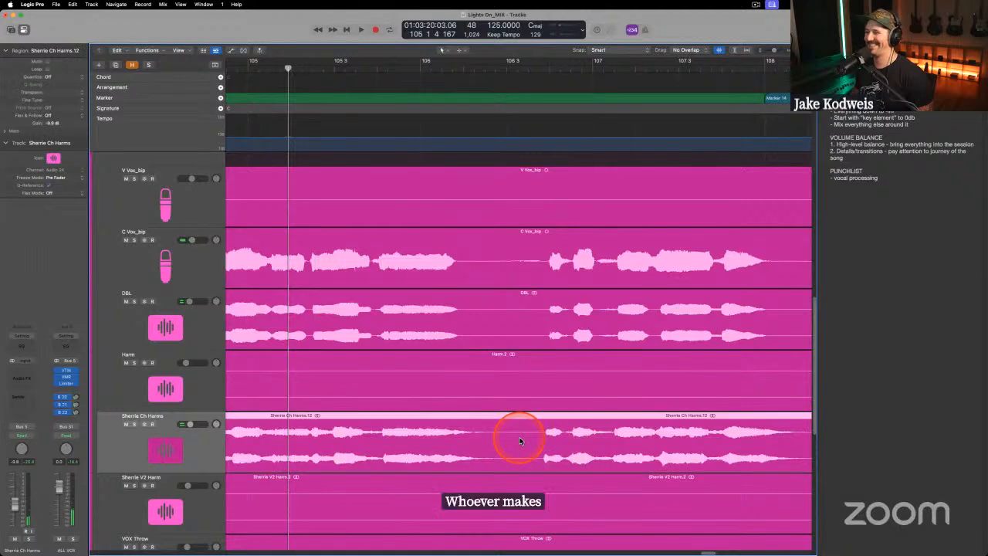
key(space)
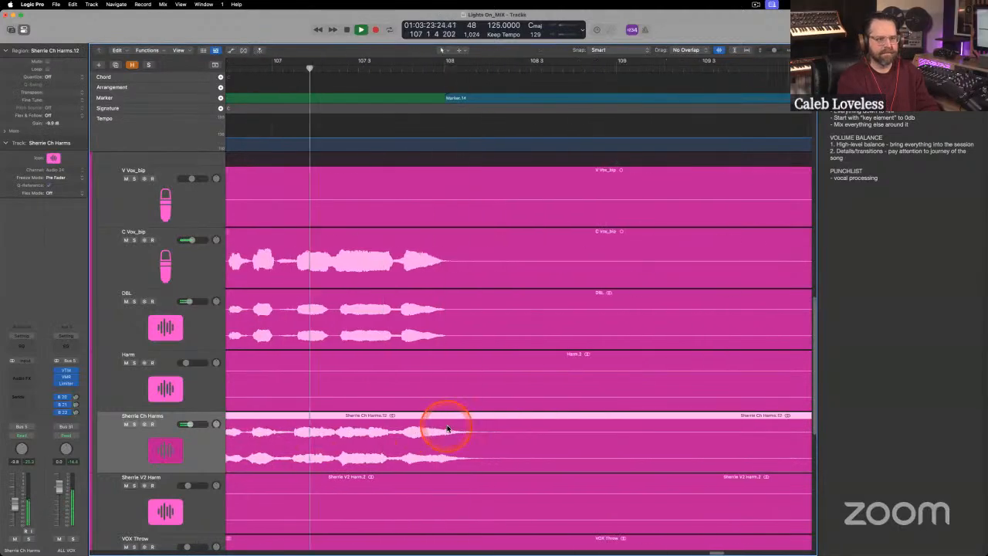
drag(809, 50, 799, 50)
key(space)
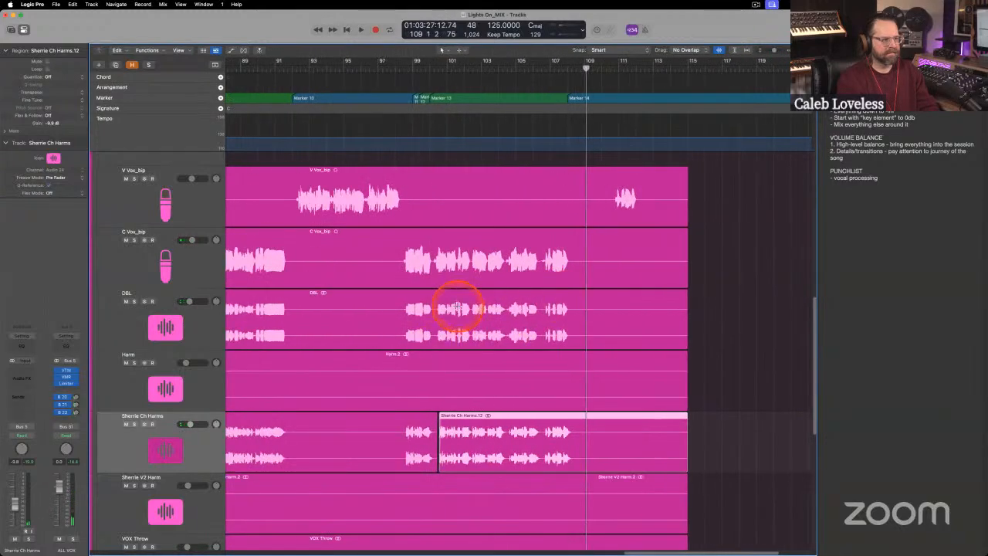
Delete the leftover sliver of Ch Harms region just after bar 63, ahead of the first trimmed phrase.
scroll(458, 308, left, 10)
click(493, 420)
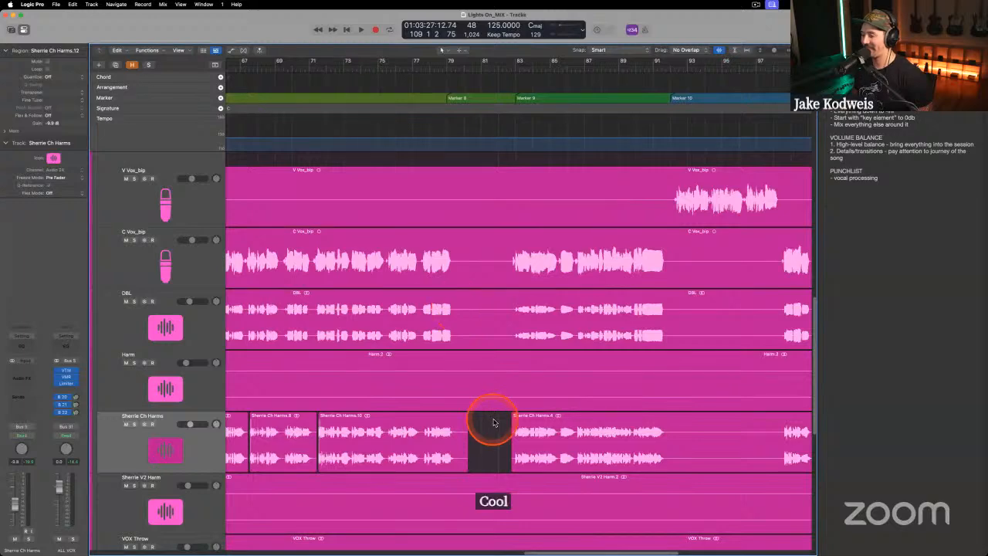
scroll(494, 422, left, 6)
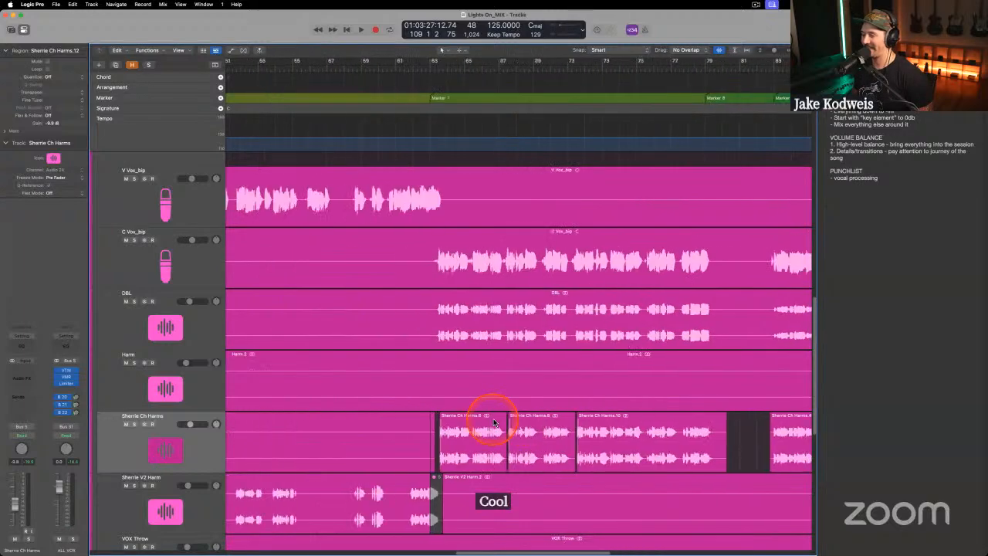
click(433, 442)
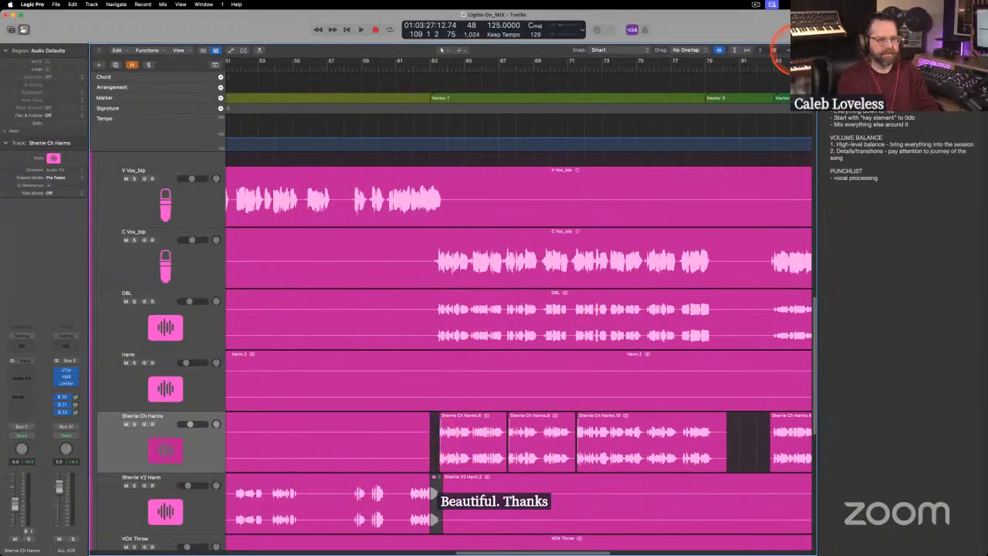
Select the ALL VOX track stack and return to the beginning of the song in the arrangement.
drag(800, 50, 768, 51)
scroll(400, 310, left, 10)
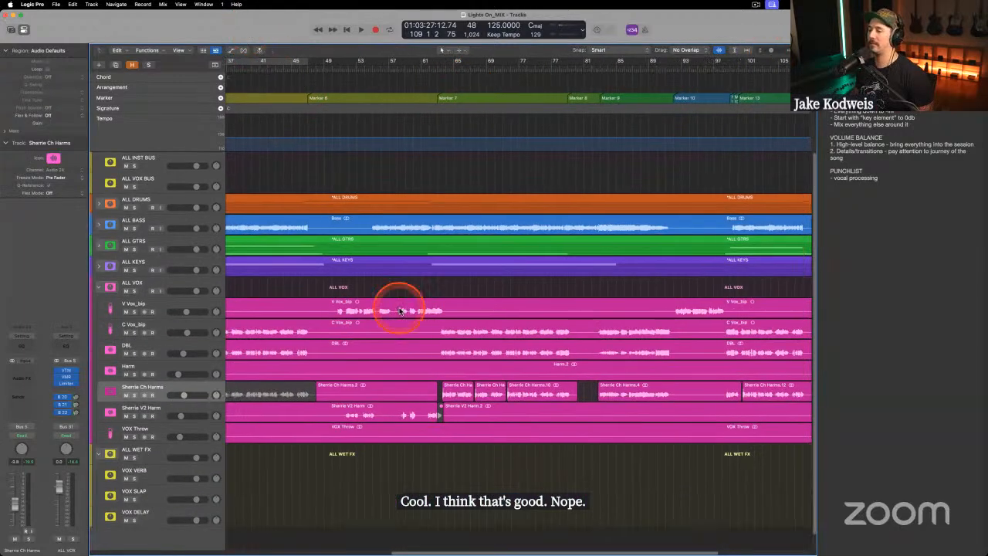
click(178, 283)
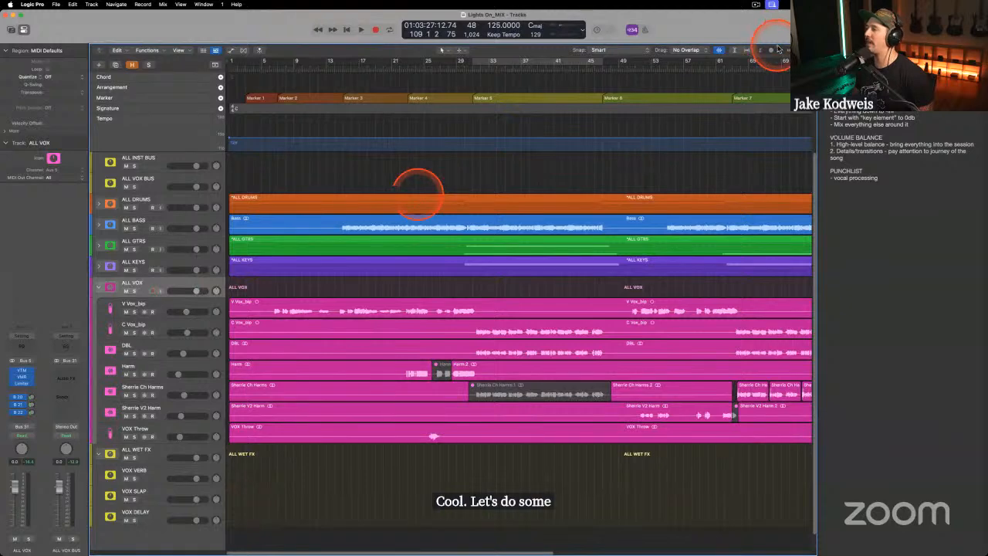
drag(770, 50, 804, 50)
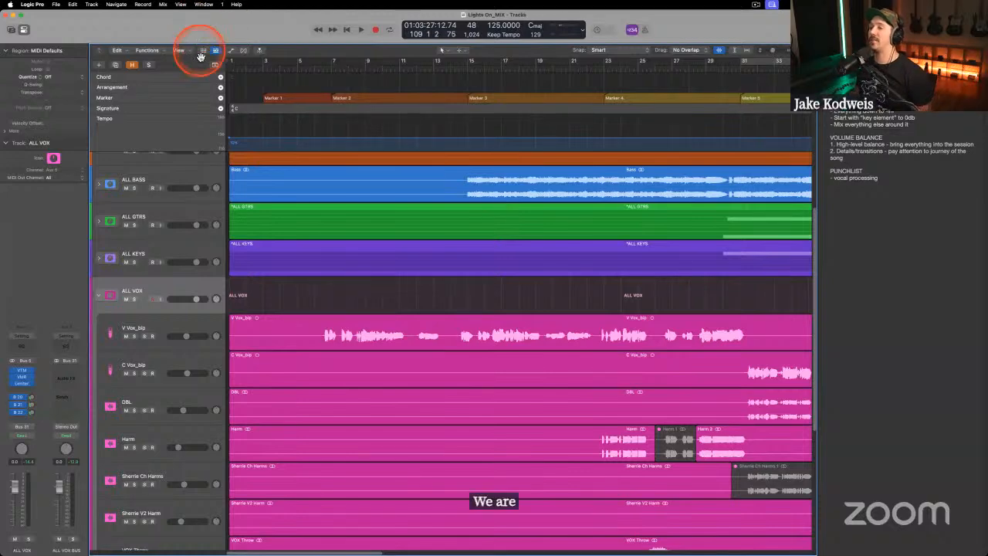
Expand the ALL DRUMS track stack and show its tracks across the whole song.
scroll(288, 225, up, 3)
click(146, 235)
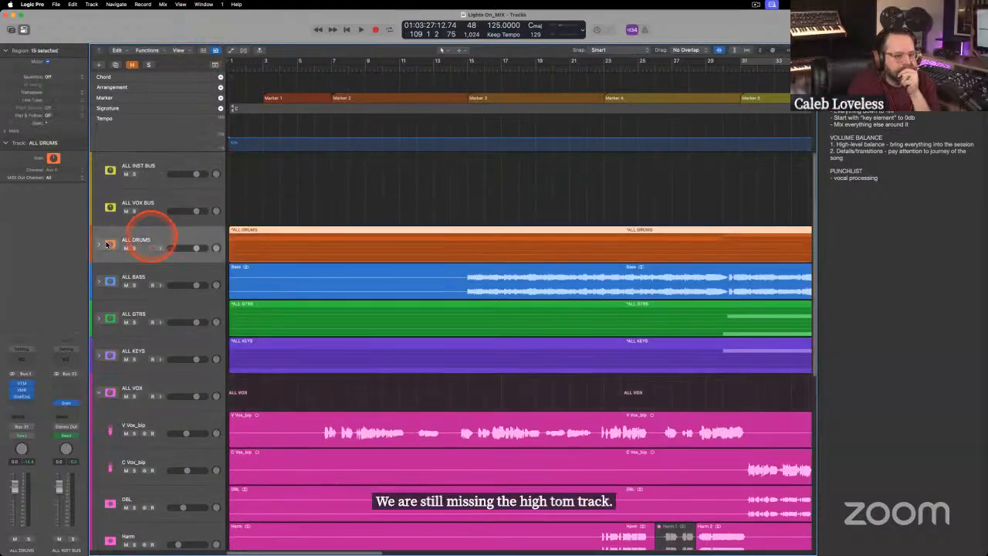
click(98, 243)
click(354, 228)
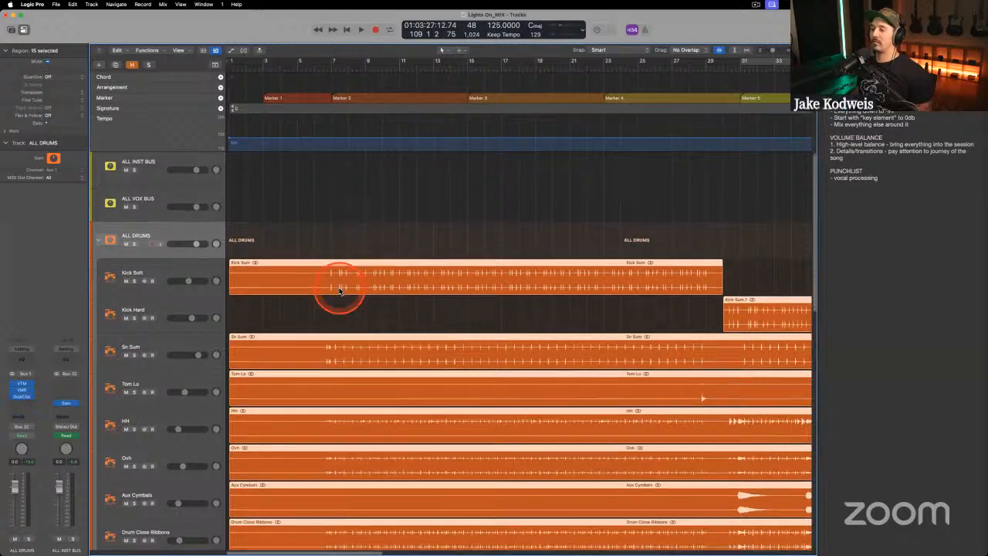
scroll(337, 286, down, 3)
scroll(395, 315, right, 10)
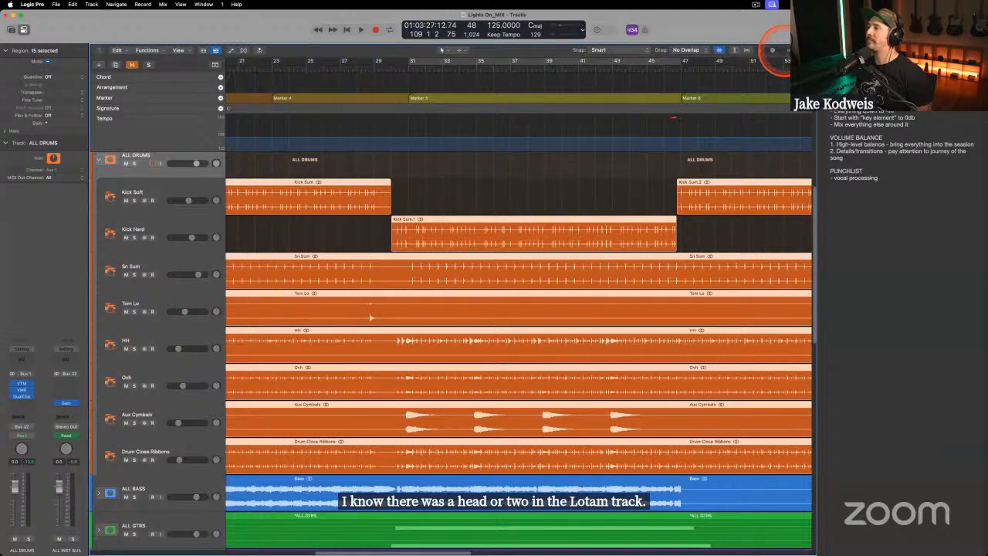
drag(800, 50, 794, 50)
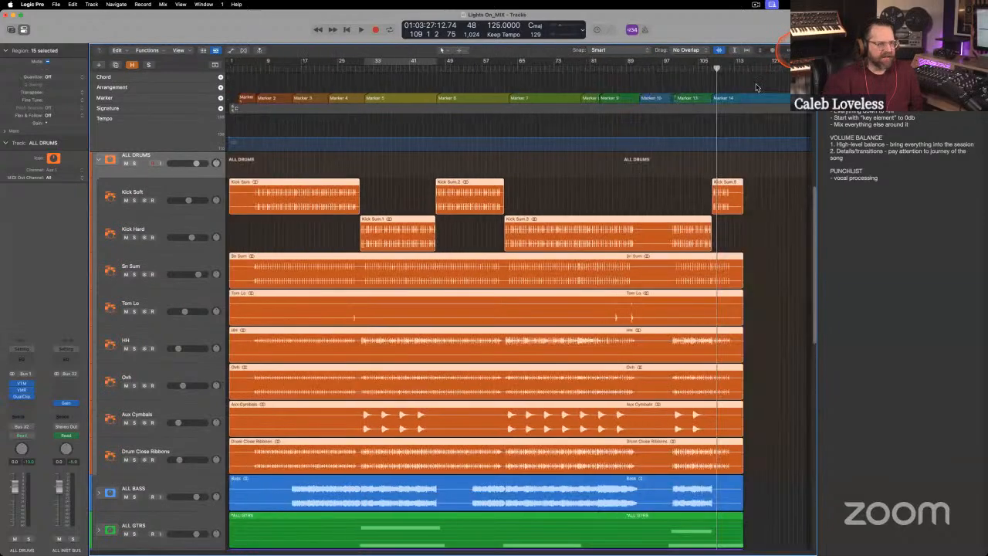
Clear the drum region selection and select the Tom Lo track in the ALL DRUMS stack.
click(495, 234)
click(148, 298)
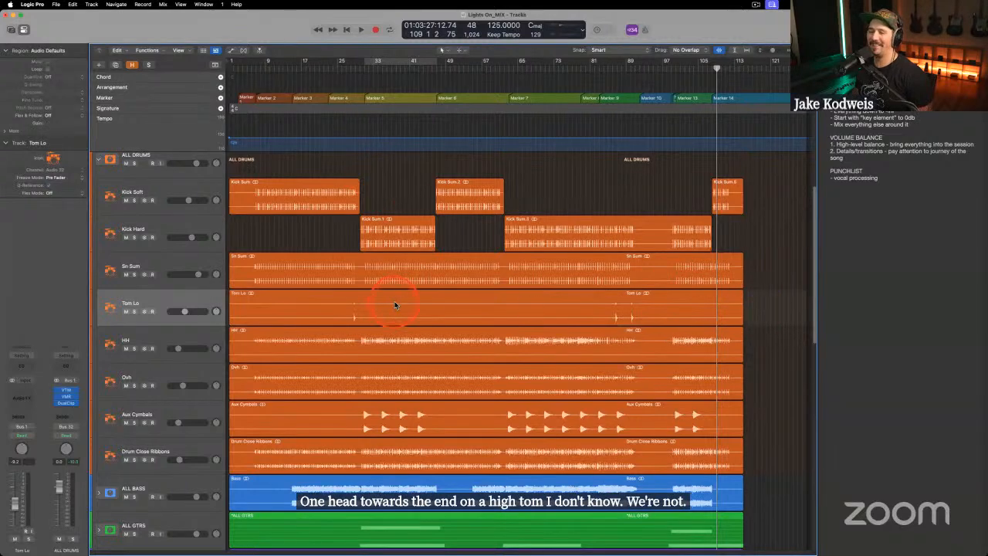
click(259, 236)
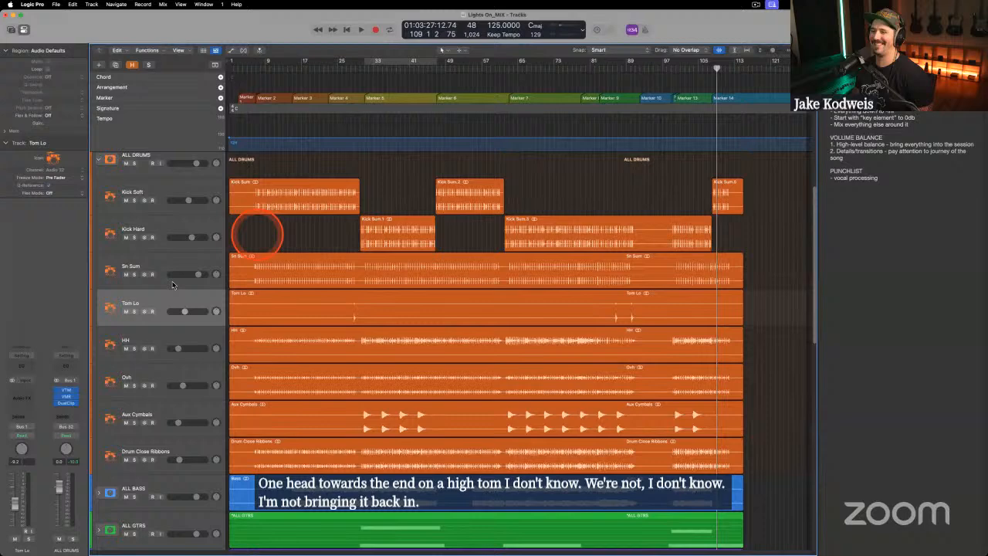
click(137, 301)
click(259, 238)
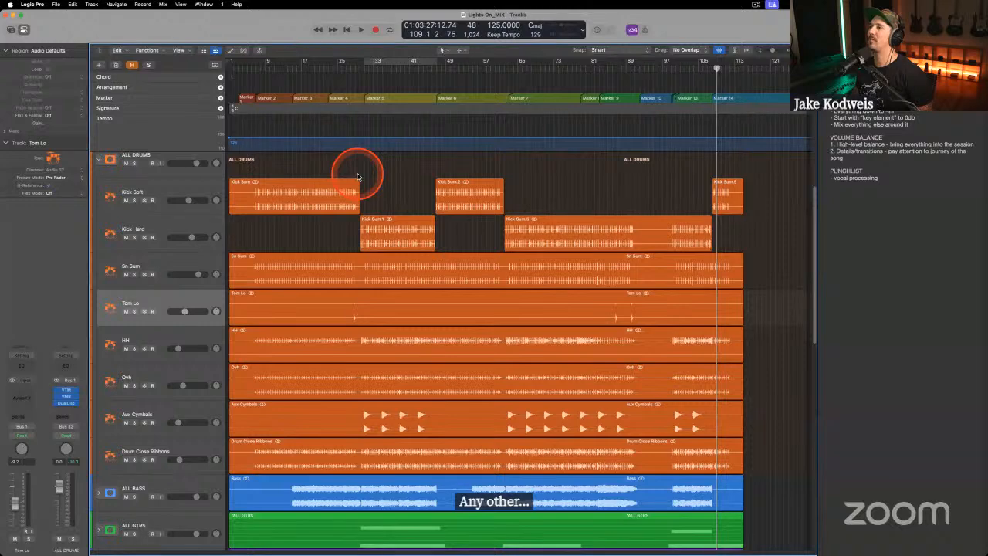
Duplicate the Tom Lo track without its region and place the new track directly above Tom Lo.
click(774, 51)
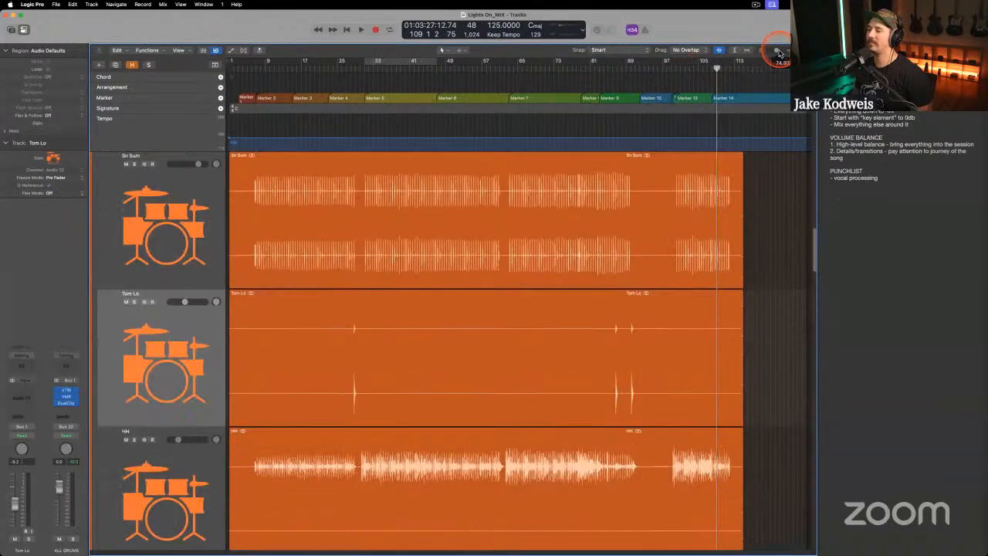
click(182, 323)
click(169, 342)
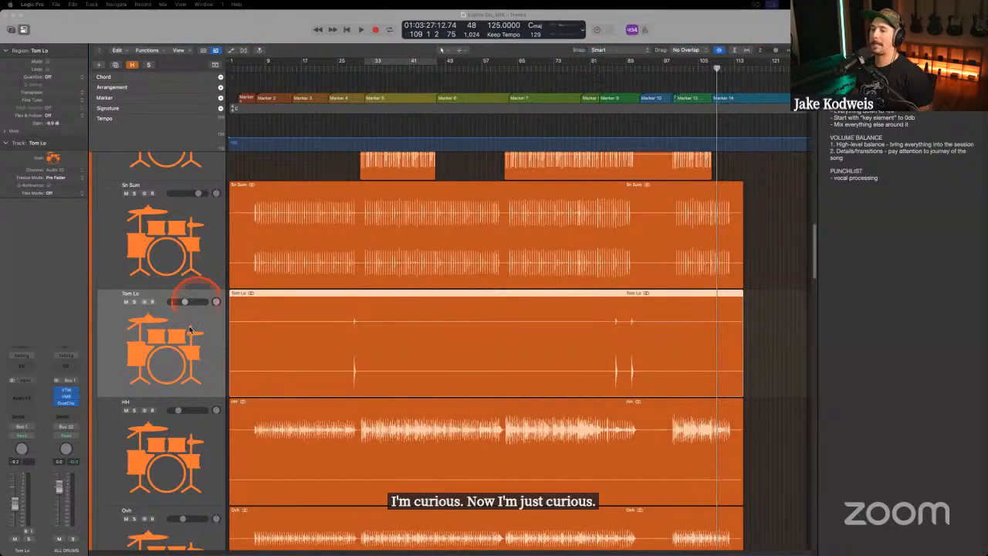
click(160, 374)
key(super+d)
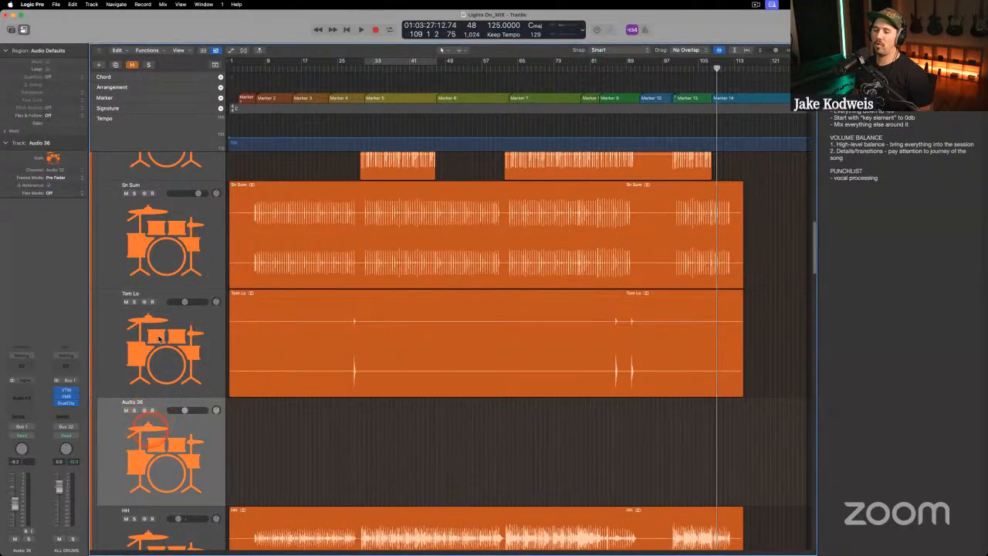
drag(148, 401, 146, 301)
Rename the new drum track as Tom Hi and add the Tom Hi audio file to it at bar 1.
click(141, 295)
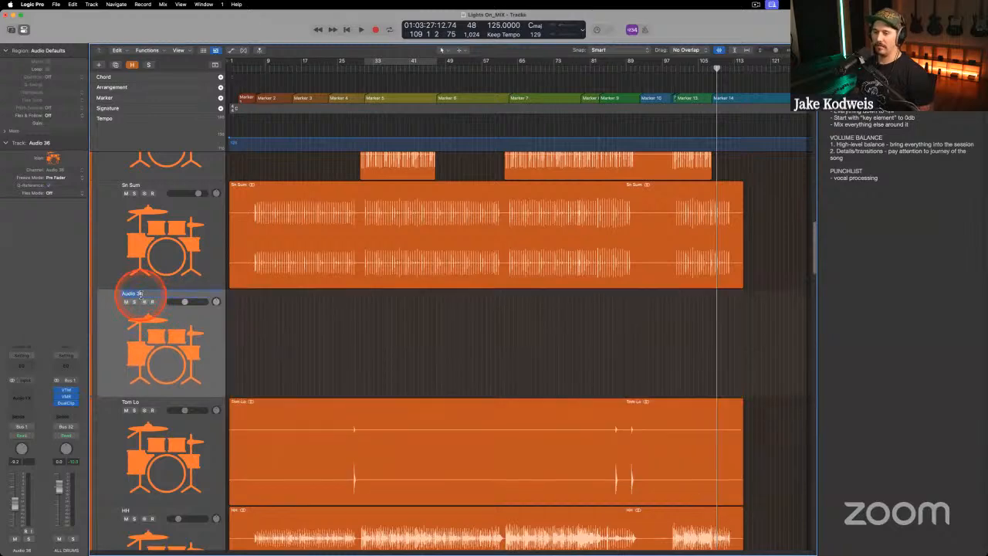
key(BackSpace)
text(Tom Hi)
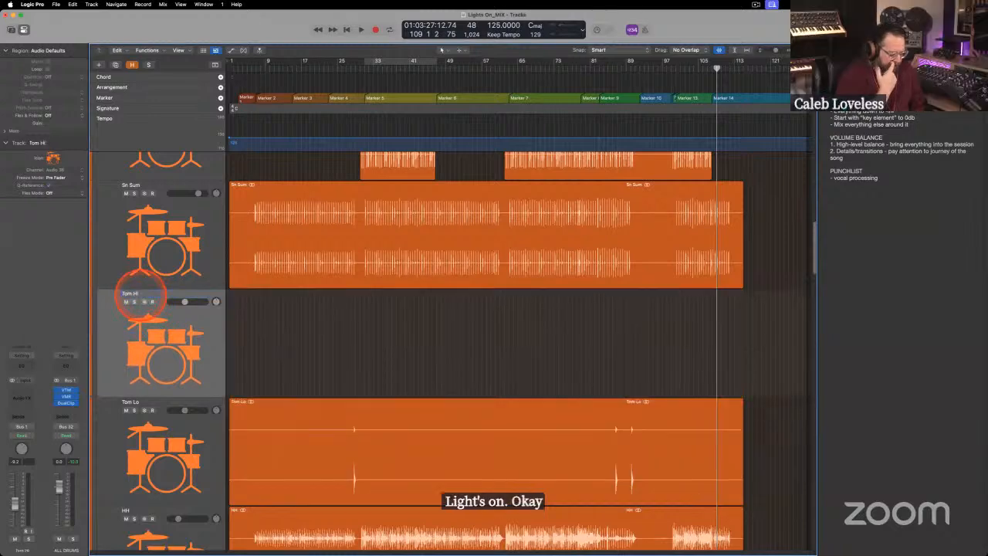
key(Return)
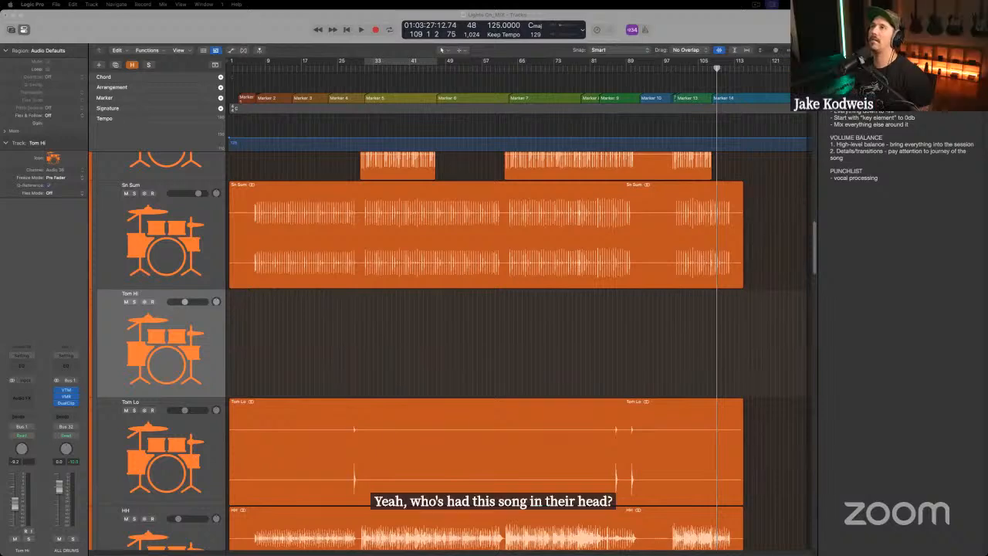
drag(323, 2, 229, 333)
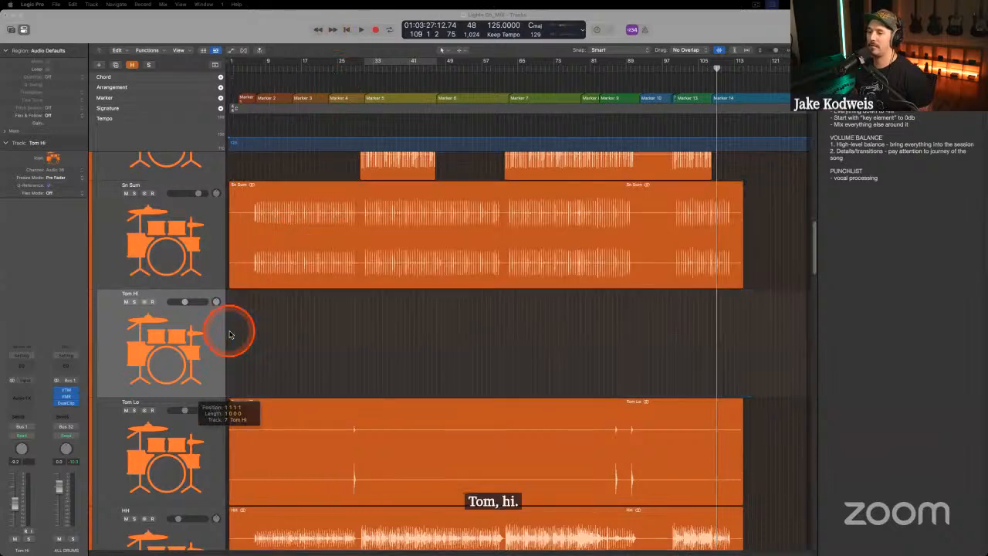
click(174, 339)
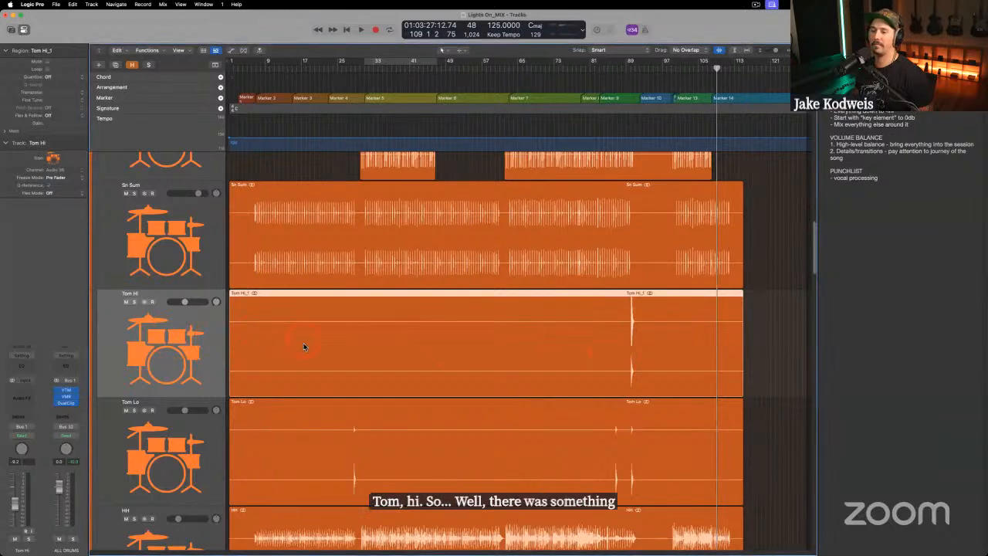
Set the gain of the region on the Tom Hi track to -10.0 dB.
key(ctrl+shift+minus)
key(ctrl+shift+minus)
key(ctrl+shift+minus)
key(ctrl+shift+minus)
key(ctrl+shift+minus)
key(ctrl+shift+minus)
key(ctrl+shift+minus)
key(ctrl+shift+minus)
key(ctrl+shift+minus)
key(ctrl+shift+minus)
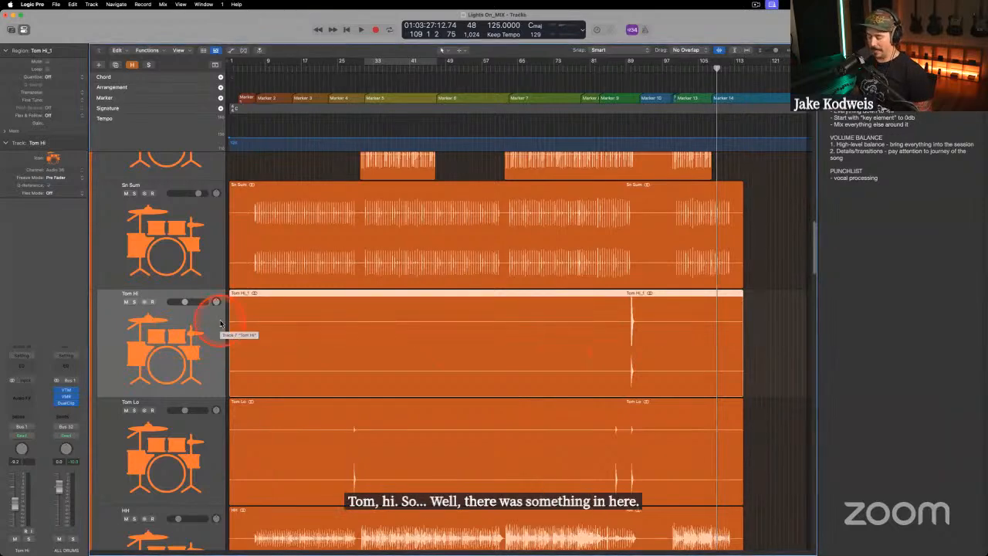
Play the tom fill around bars 88 to 93, toggling solo on Tom Hi to check it against the full mix.
click(628, 71)
key(space)
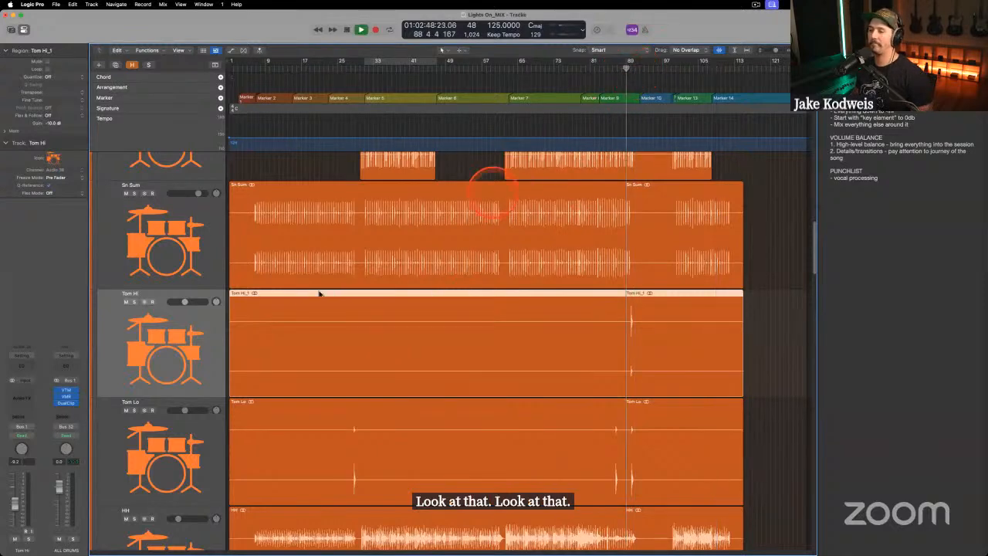
click(275, 314)
key(s)
key(s)
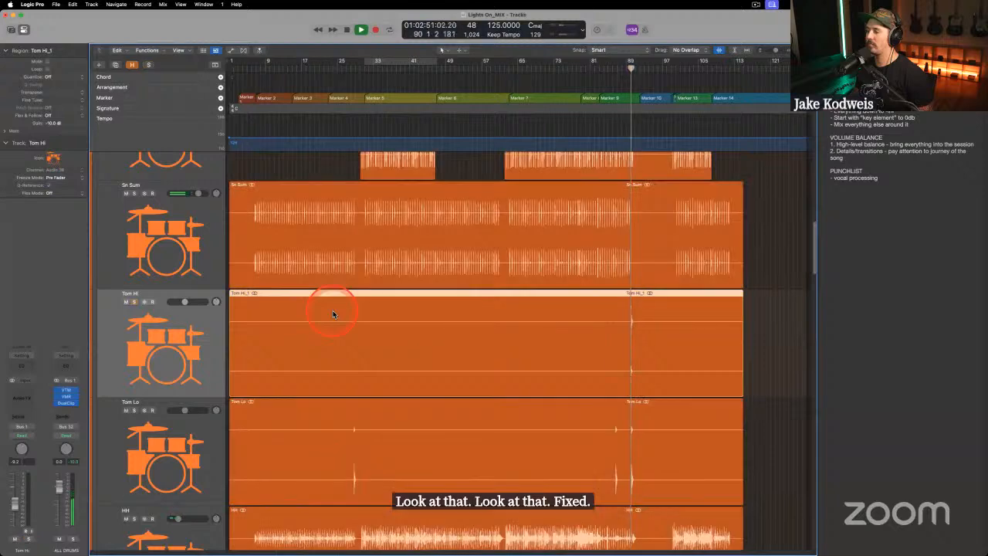
click(632, 69)
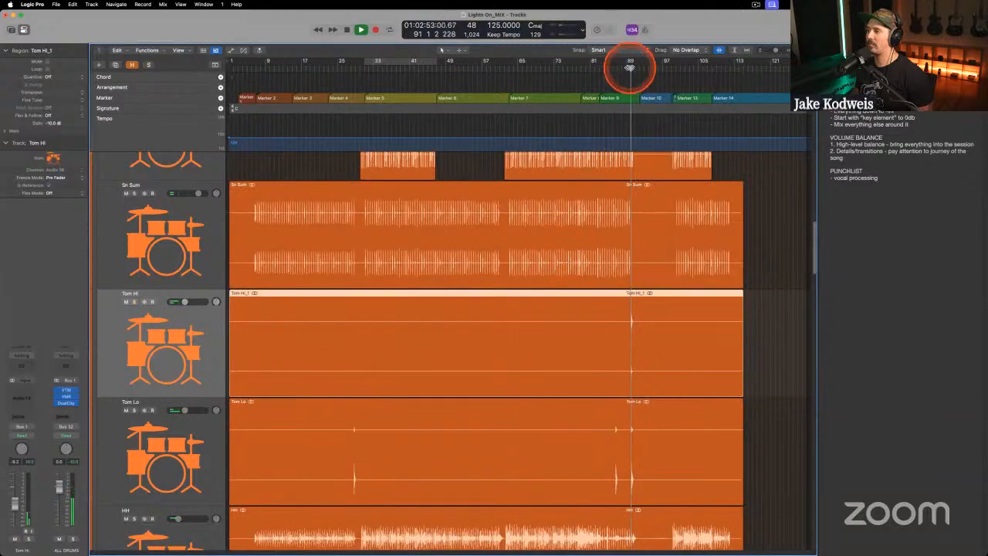
key(s)
key(s)
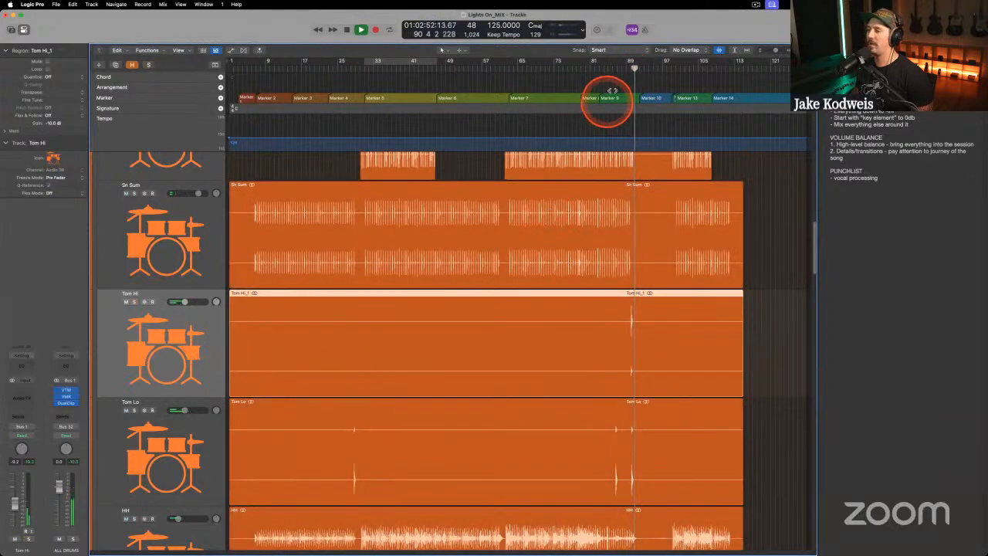
click(625, 68)
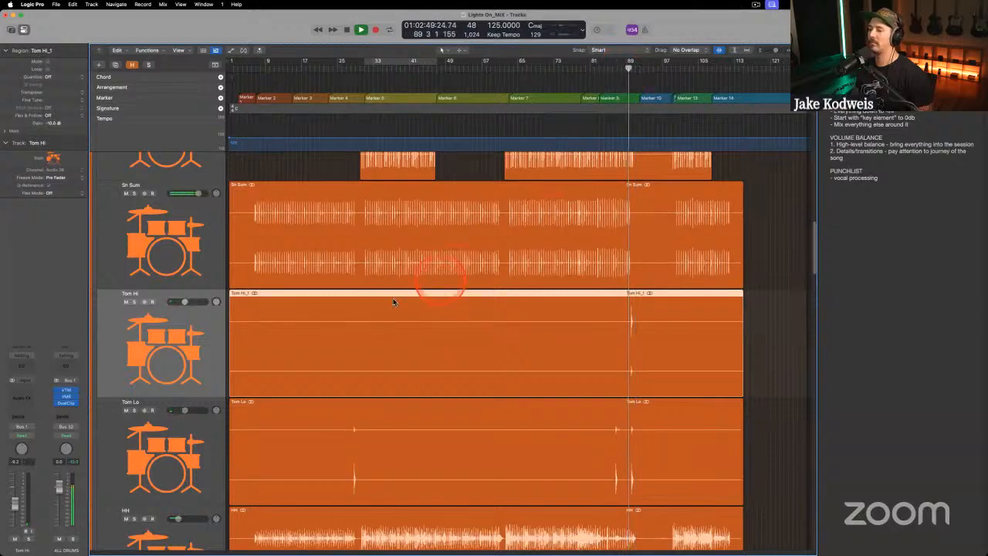
click(164, 448)
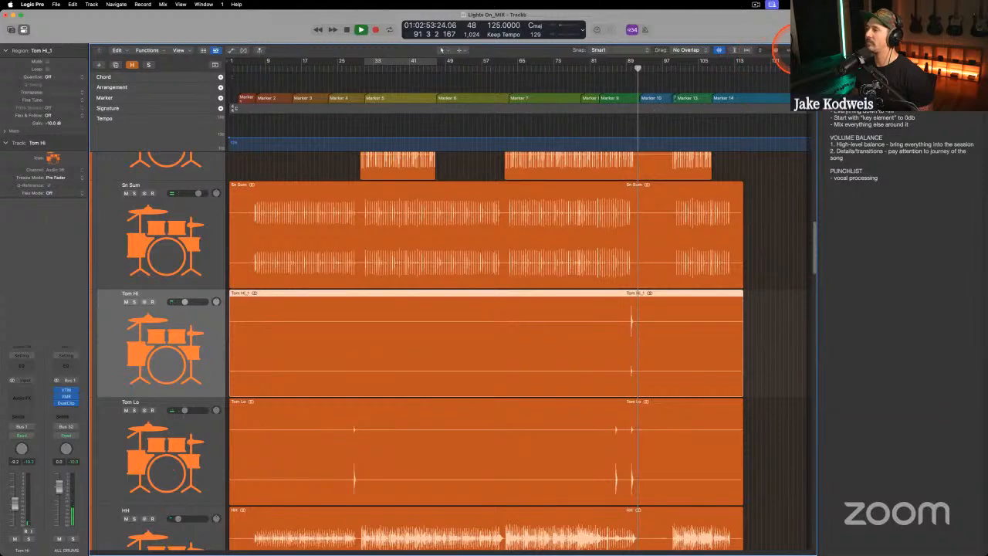
drag(775, 50, 772, 51)
key(space)
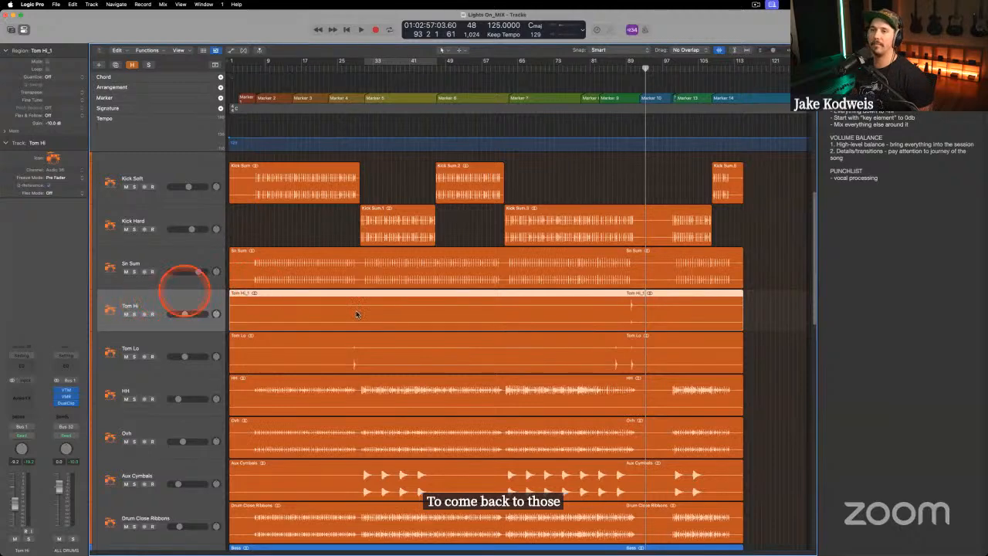
Reduce the track height and select the V Vox_bip track in the ALL VOX stack.
scroll(364, 308, down, 8)
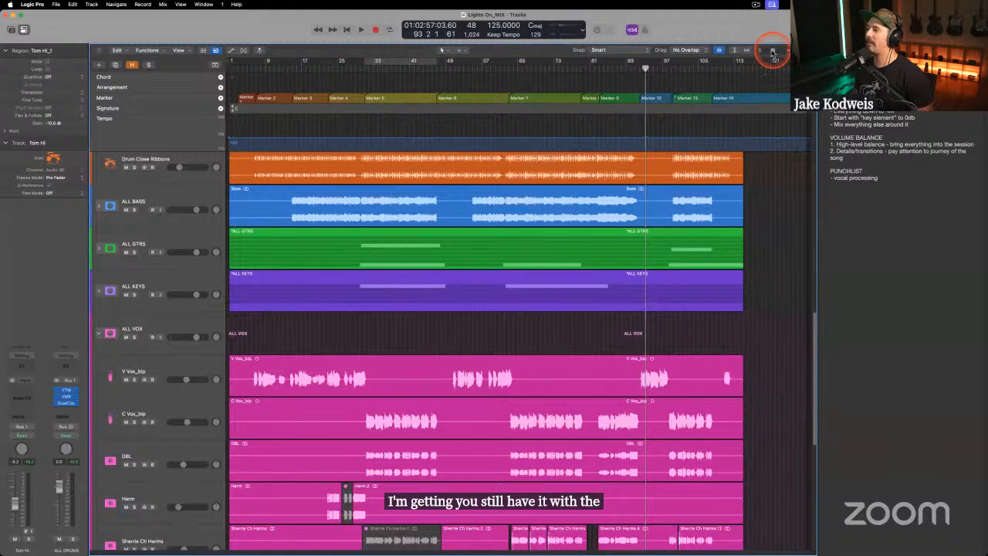
drag(773, 51, 770, 51)
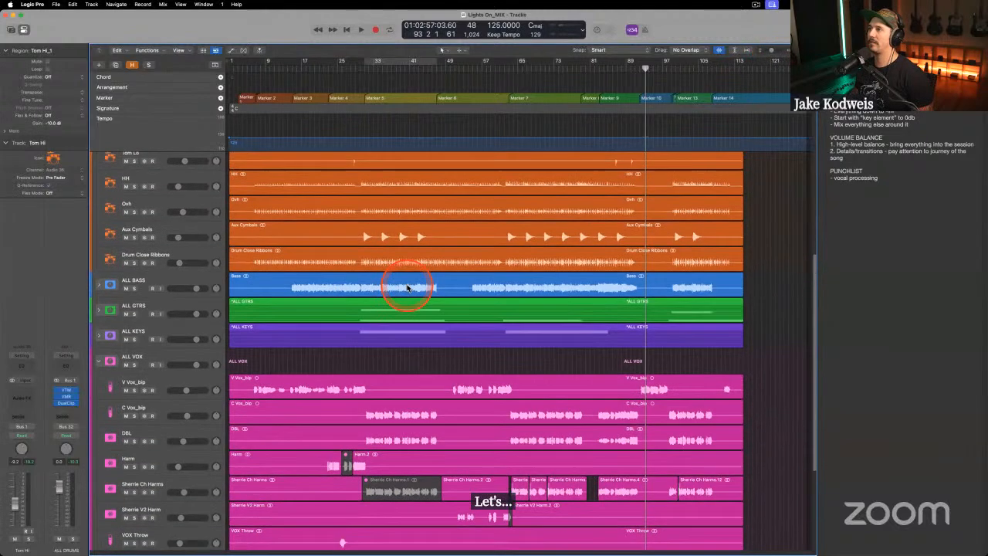
scroll(407, 287, down, 4)
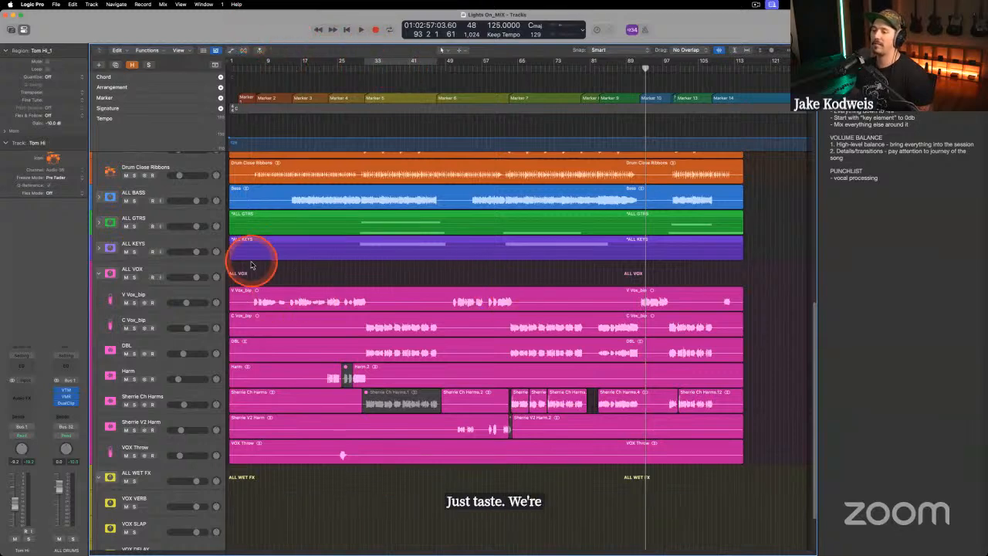
click(280, 274)
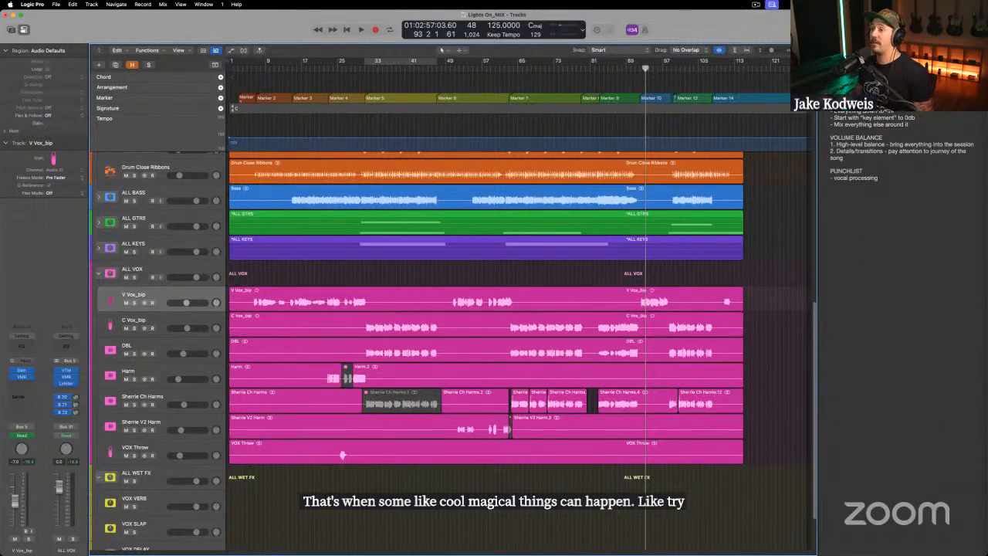
Turn on the cycle range over the Marker 5 section and show the mixer with all track stacks collapsed.
drag(375, 62, 417, 62)
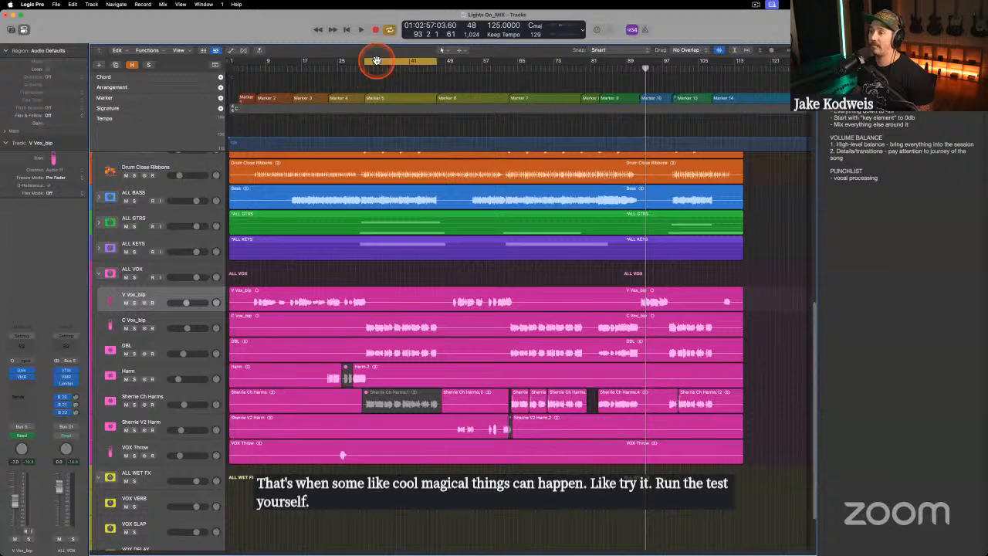
key(x)
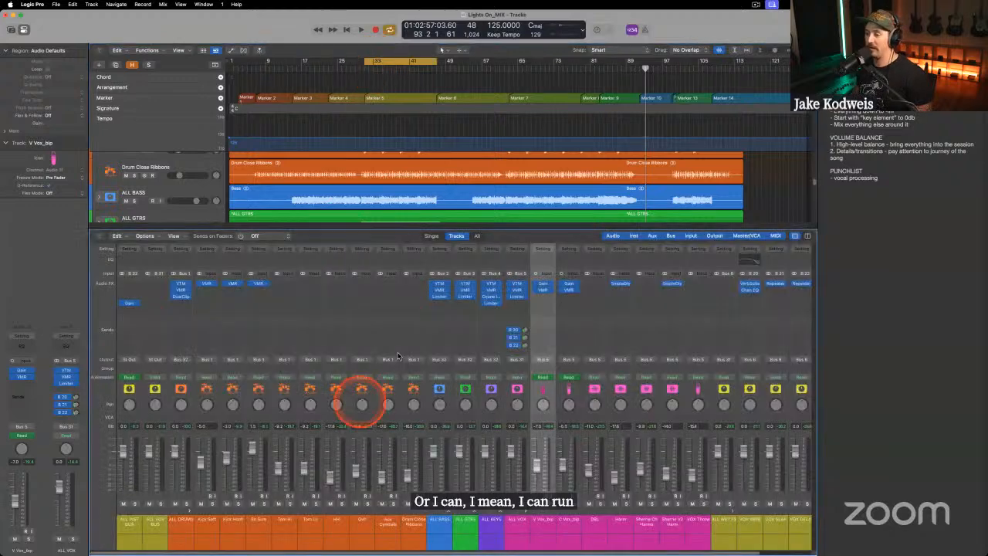
key(ctrl+shift+s)
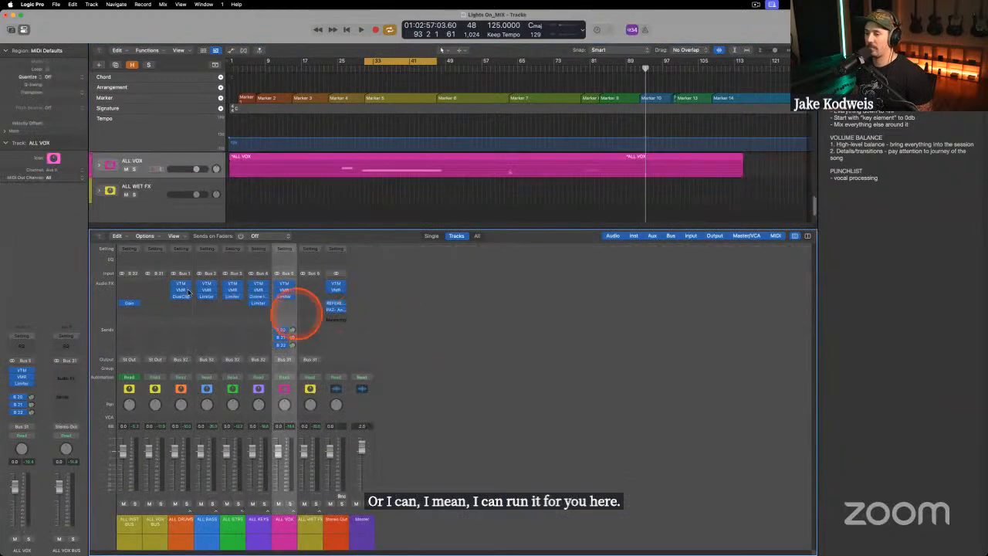
Compare the looped section with VTM and VMR bypassed and active on the channels from ALL DRUMS through ALL VOX.
click(184, 523)
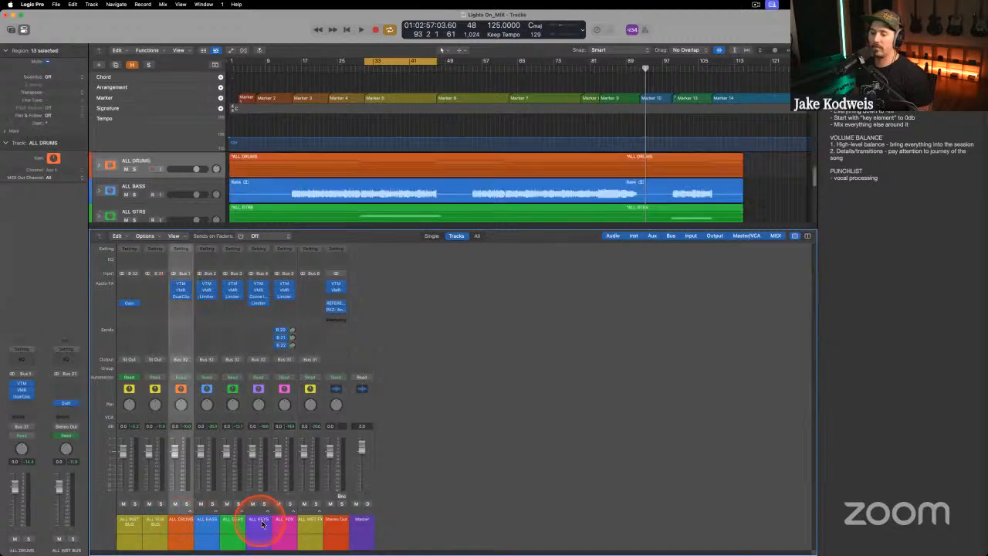
shift+click(284, 525)
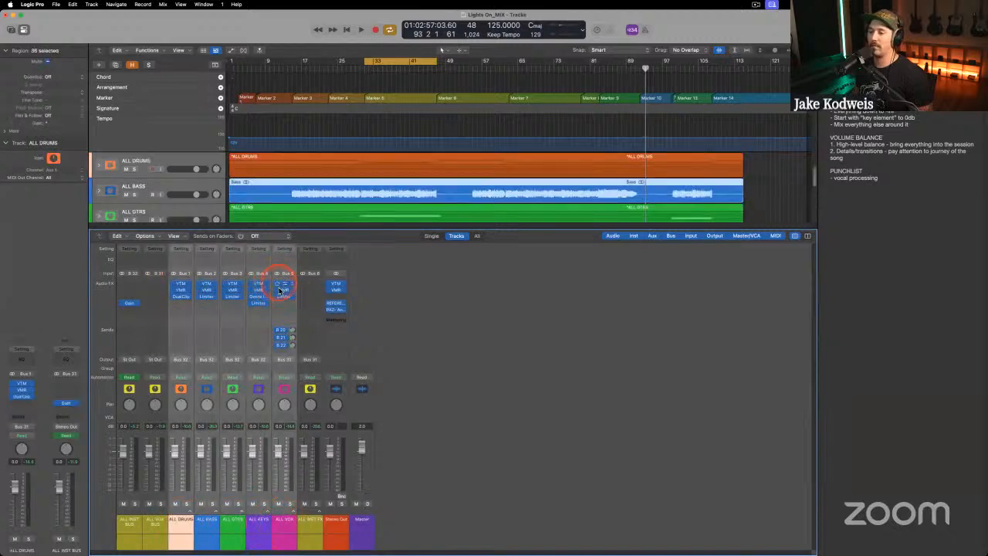
drag(279, 284, 279, 290)
key(space)
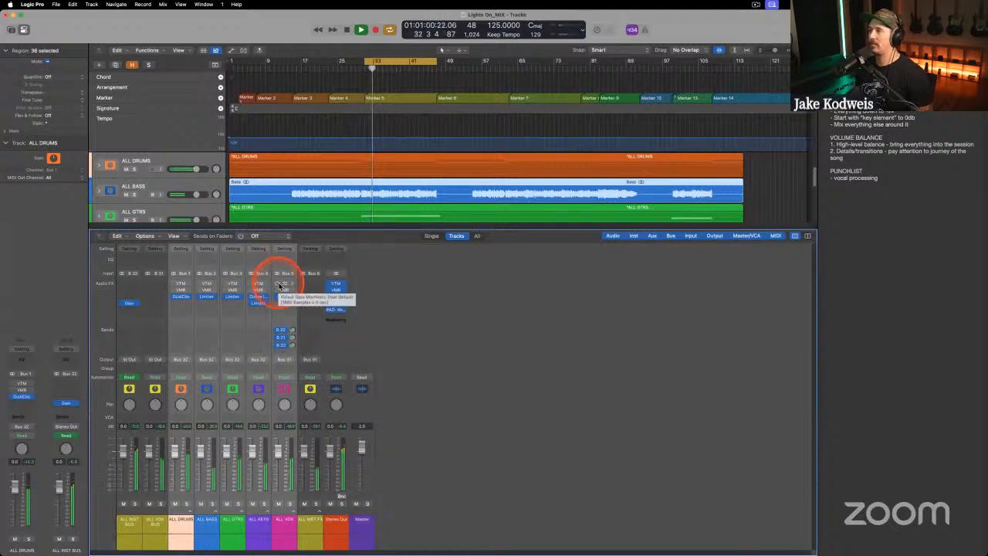
drag(278, 284, 278, 291)
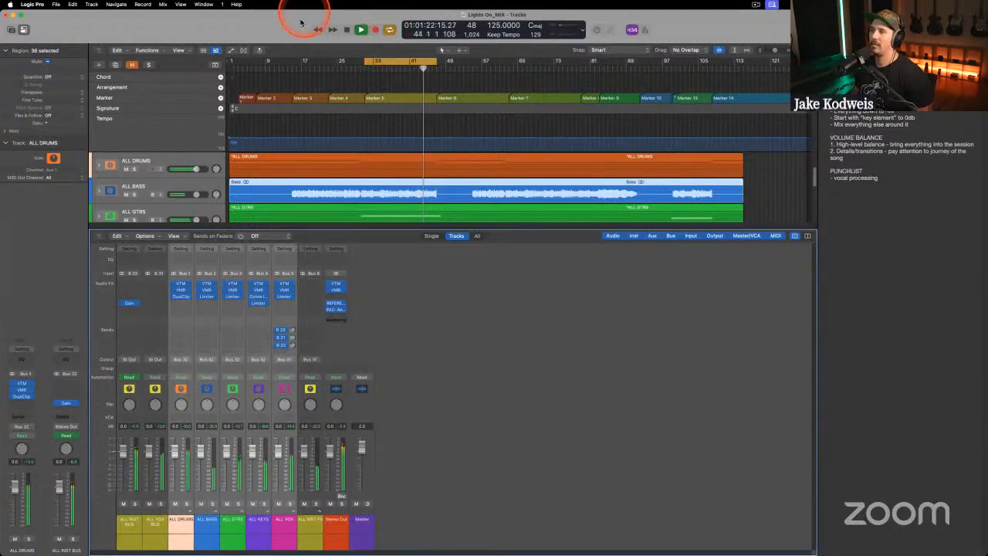
key(space)
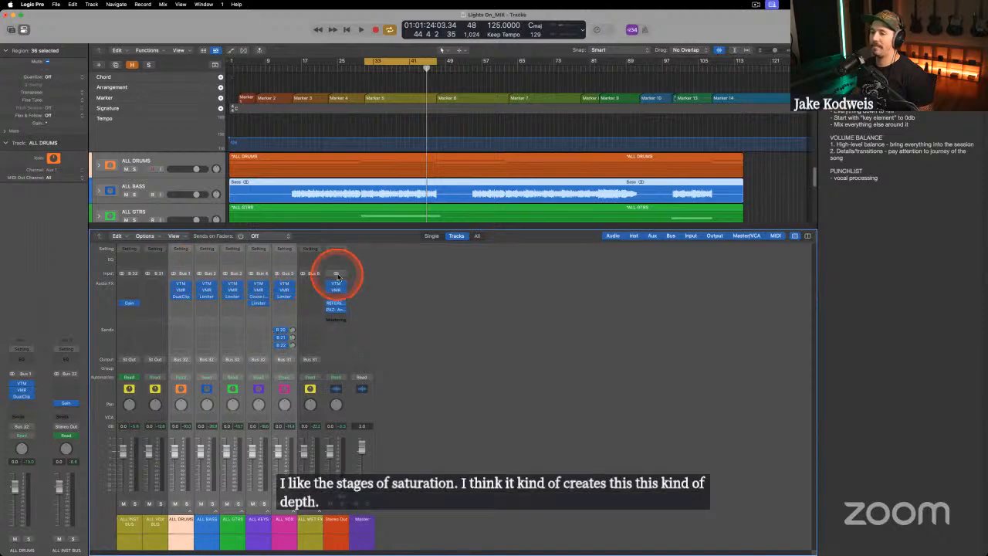
Solo the ALL DRUMS stack channel in the mixer and turn its solo off again.
click(182, 532)
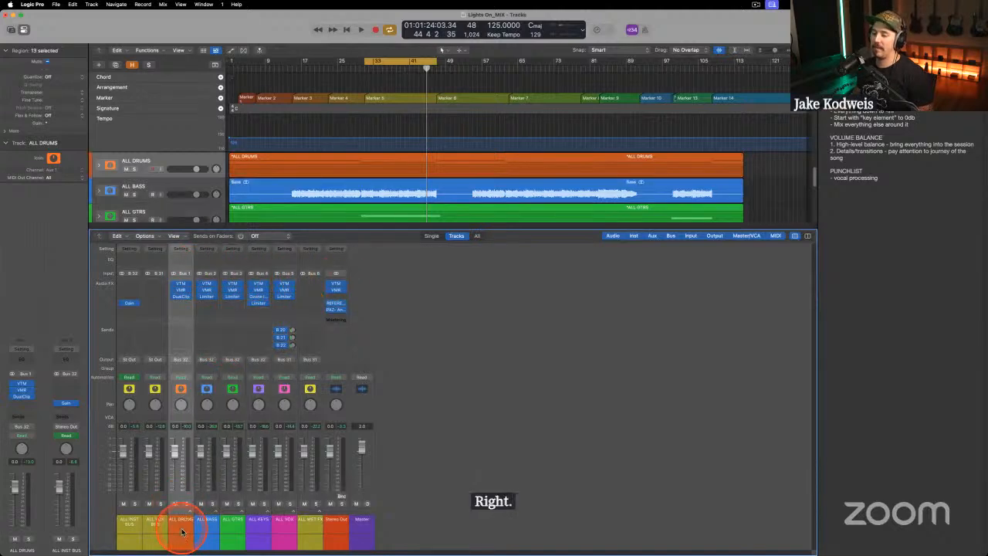
key(s)
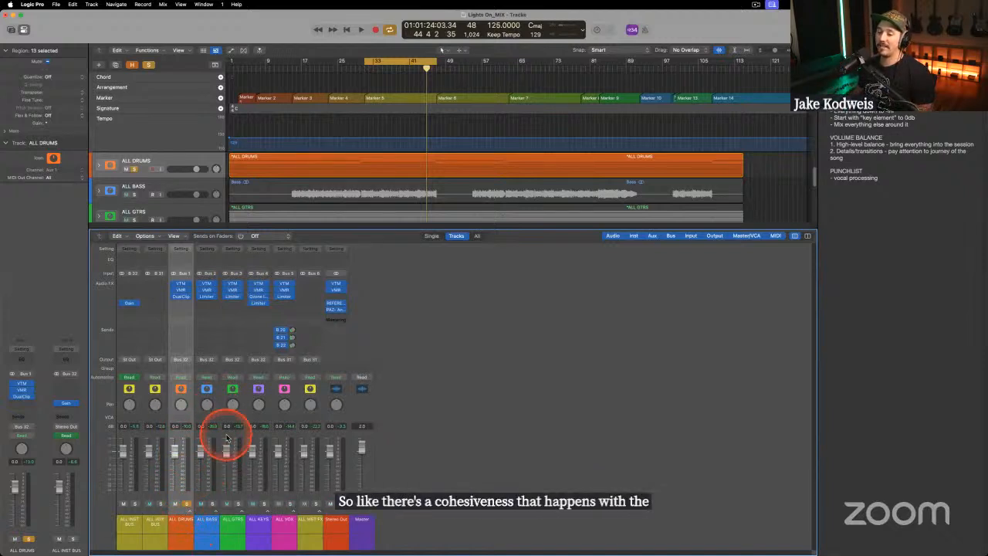
click(186, 503)
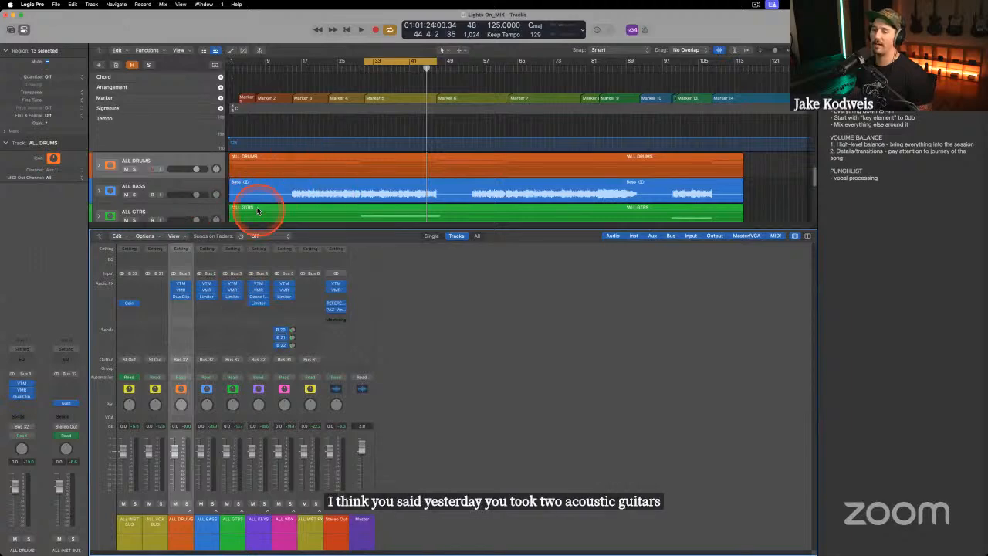
Hide the mixer and expand the ALL GTRS stack, with AGtr1 selected and the track height enlarged.
key(x)
click(117, 266)
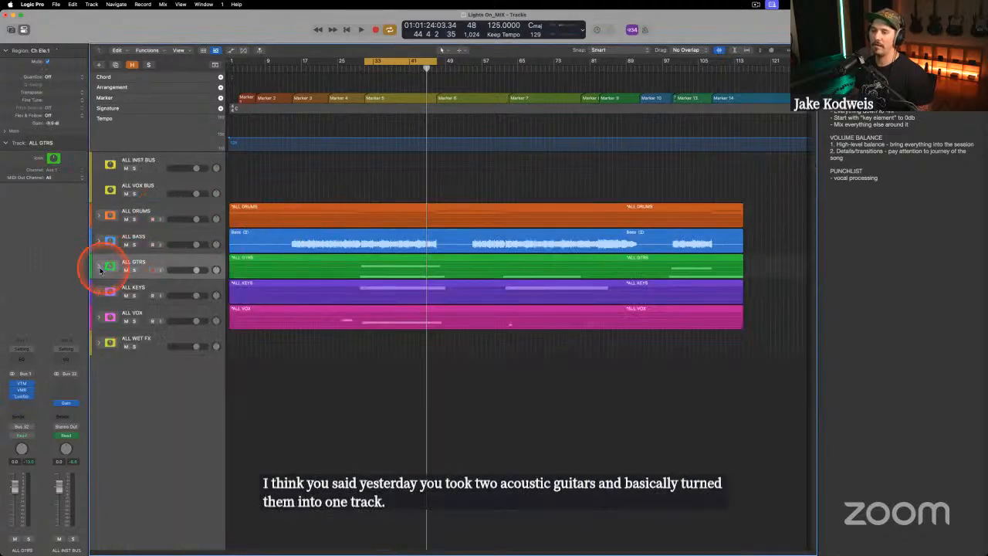
click(99, 267)
click(179, 289)
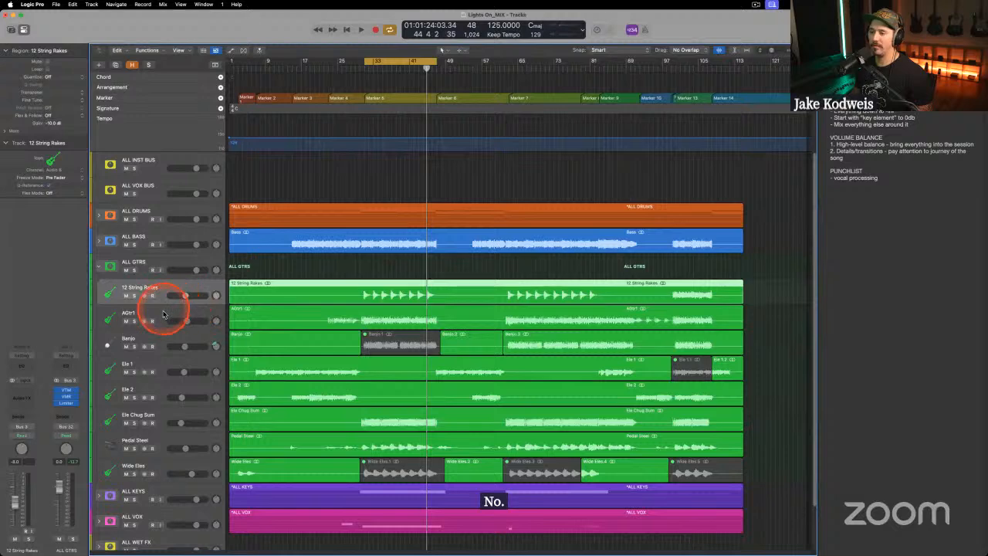
click(163, 314)
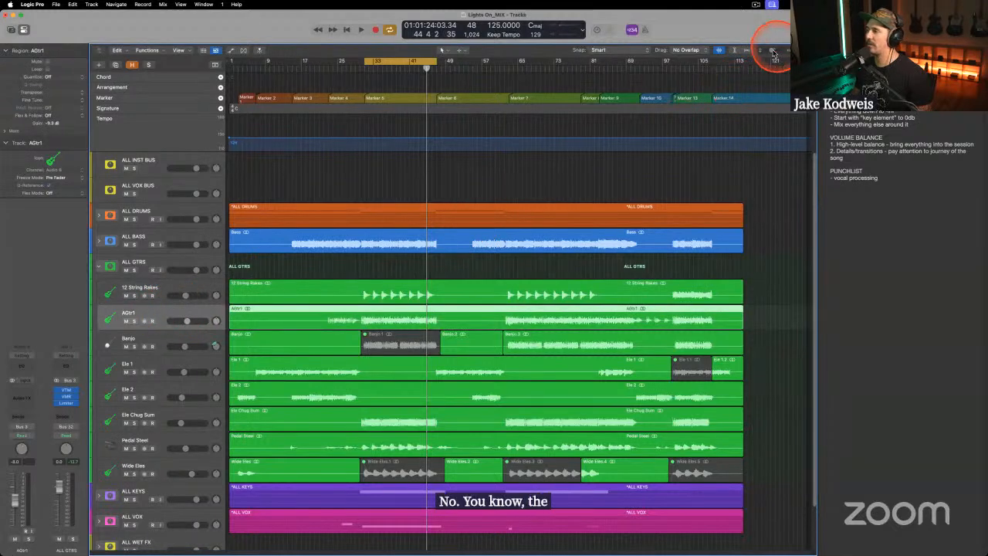
drag(772, 51, 777, 51)
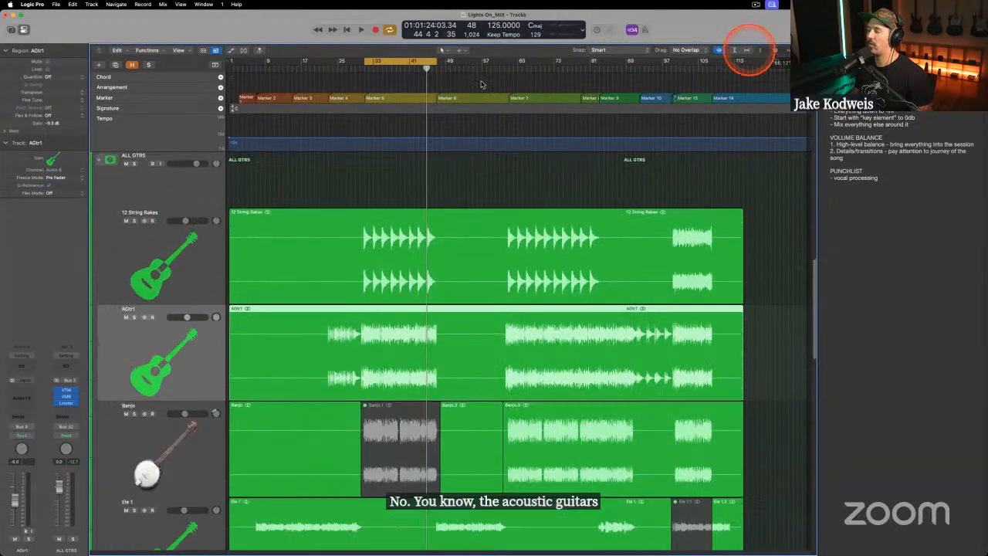
Turn off the cycle range and audition the AGtr1 track soloed from bar 31, clearing the solo when done.
click(399, 60)
drag(374, 68, 362, 71)
key(s)
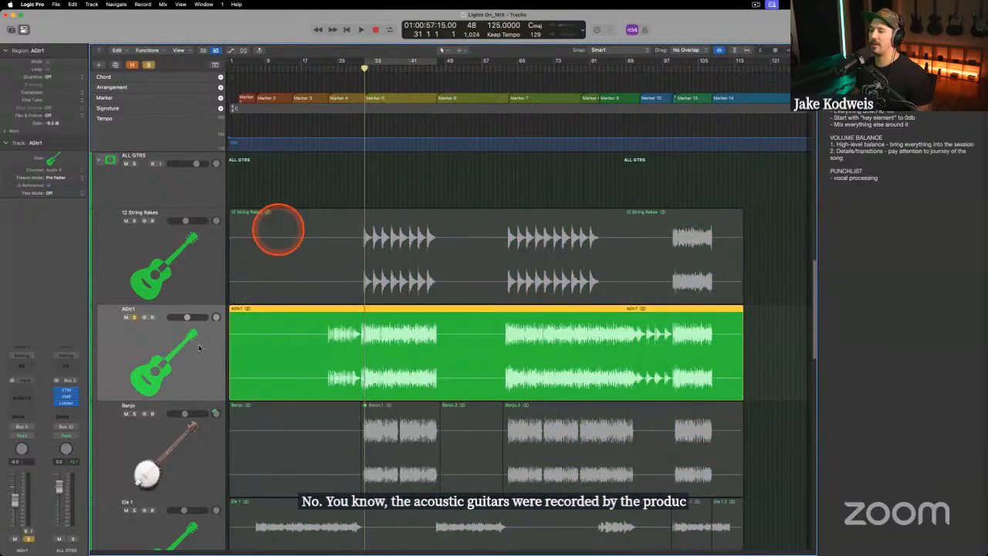
click(197, 348)
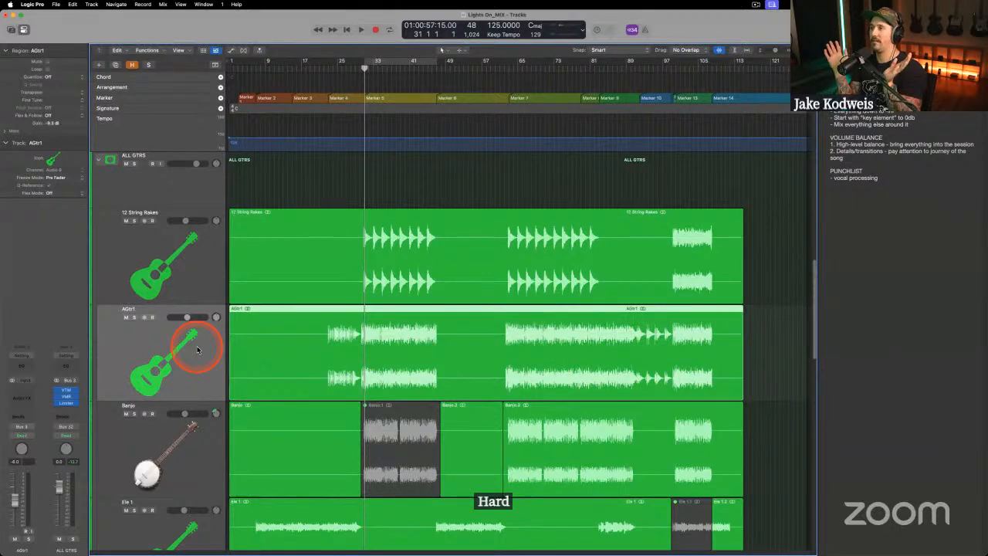
key(s)
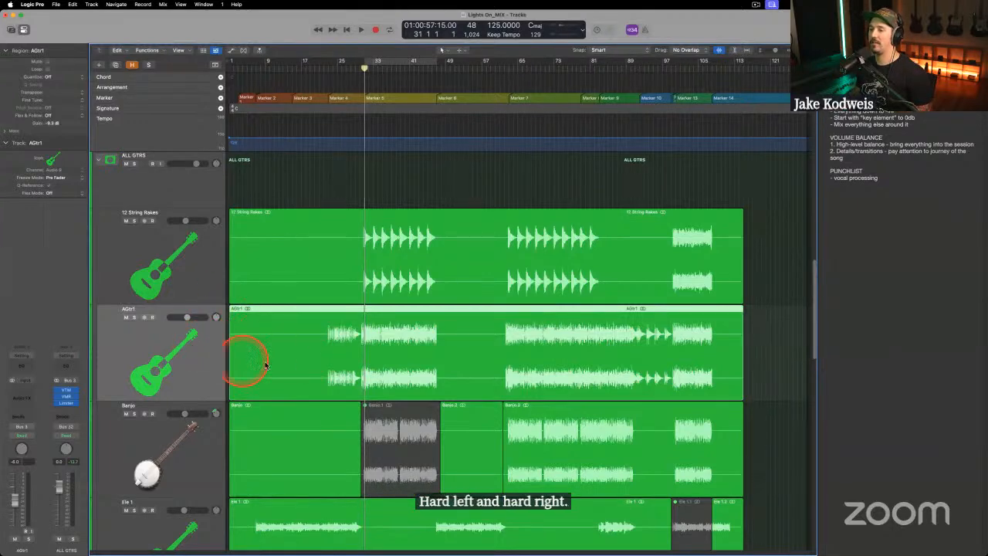
key(space)
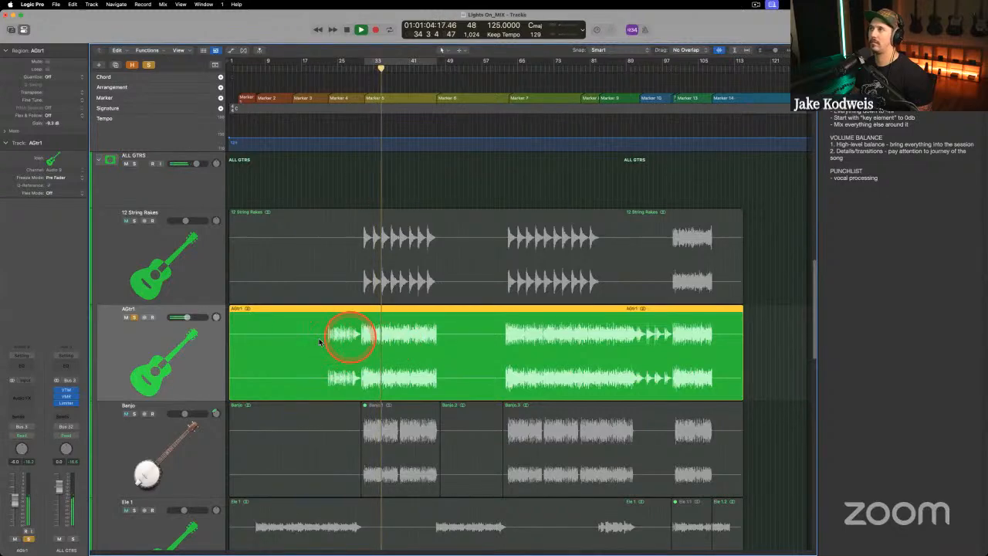
key(space)
key(super+a)
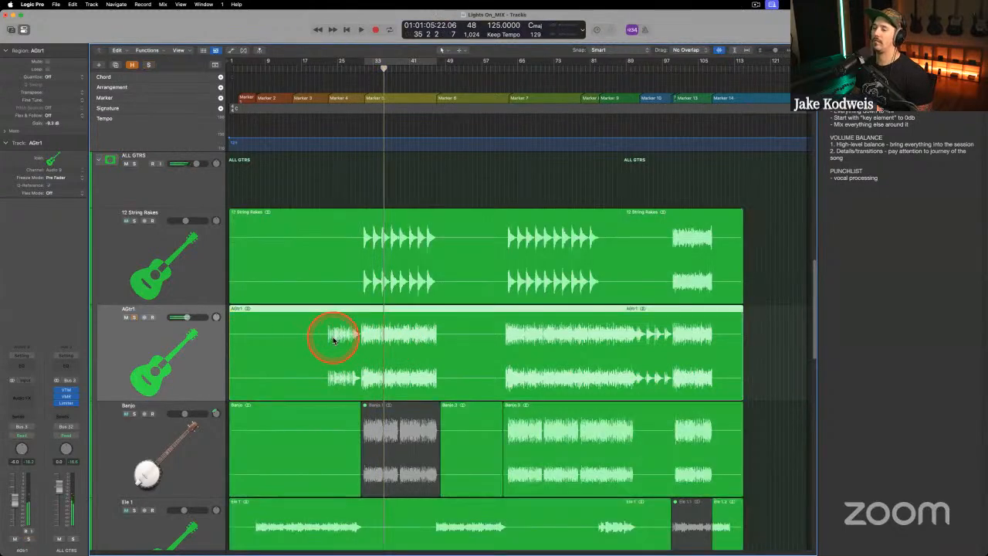
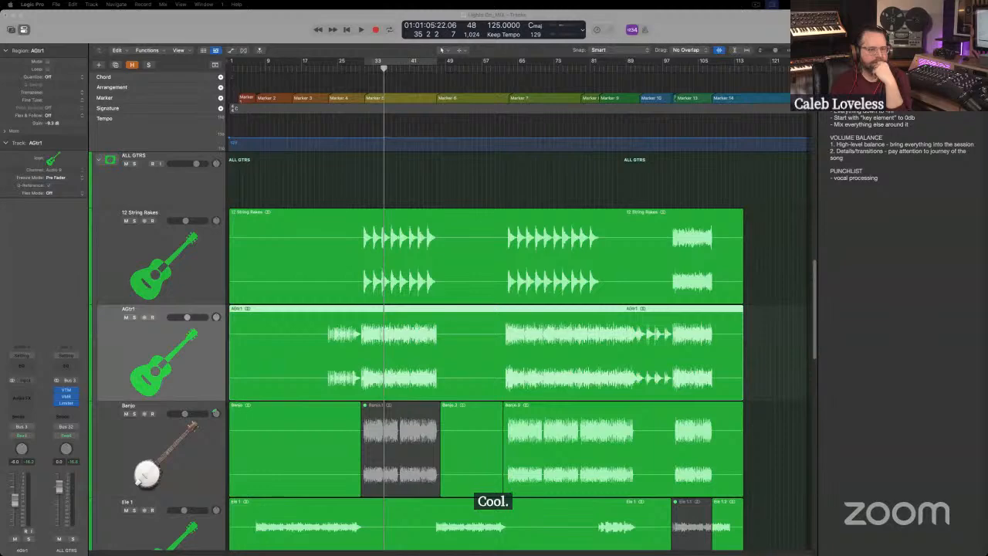
Switch to Chrome, start a 3-minute countdown on the Google timer and show it full screen.
drag(432, 0, 533, 56)
click(391, 181)
click(391, 225)
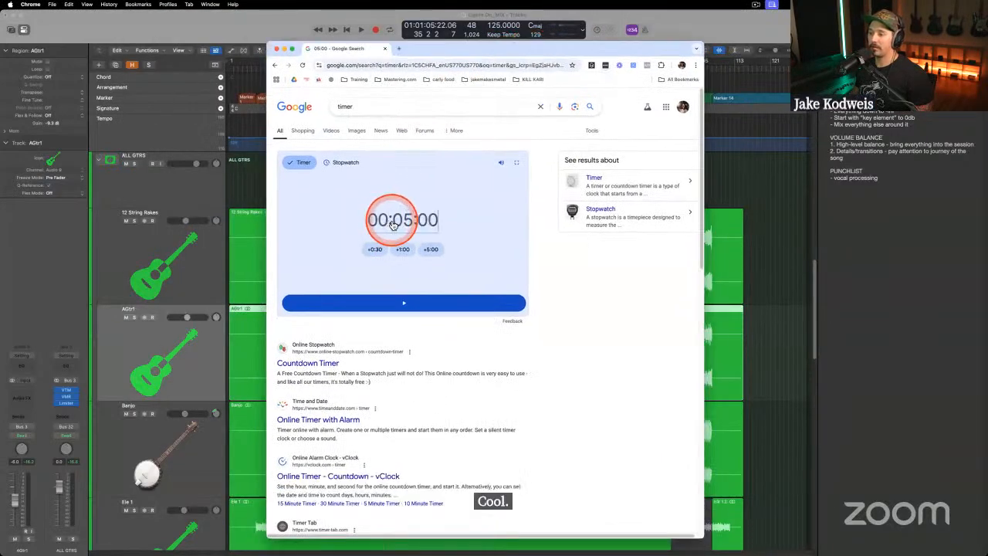
text(3)
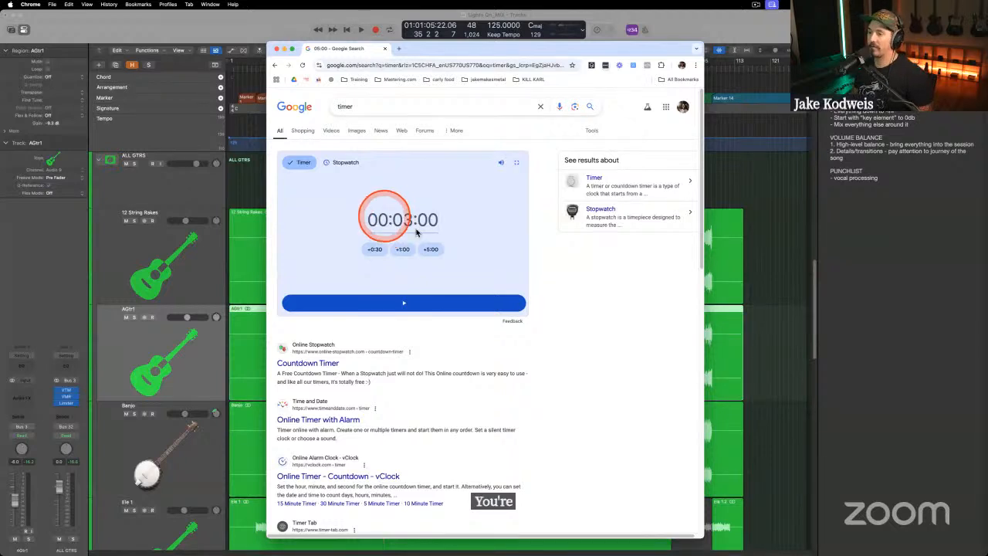
click(421, 308)
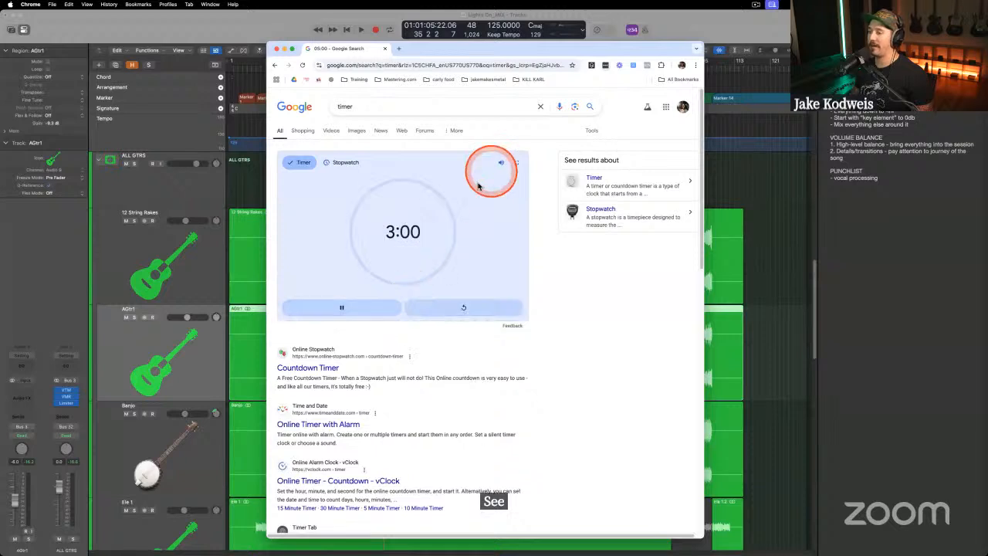
click(517, 164)
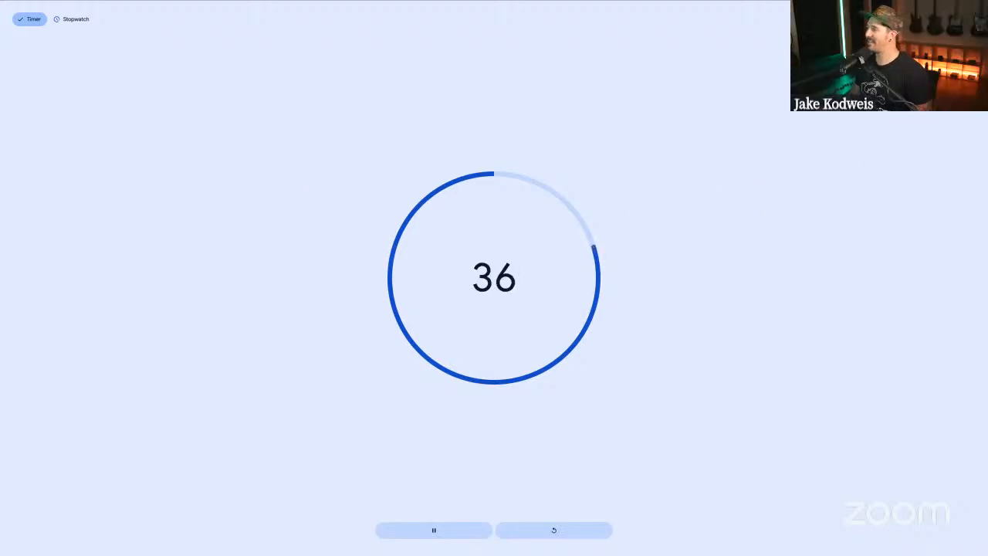
Close the timer's browser window, confirming leaving the site, and return to the Logic Pro session.
key(Escape)
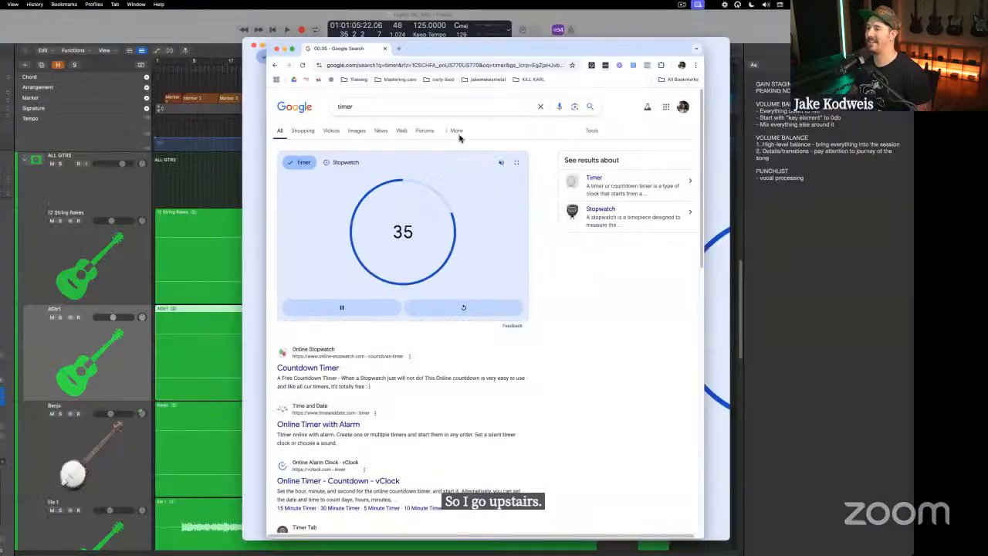
click(277, 49)
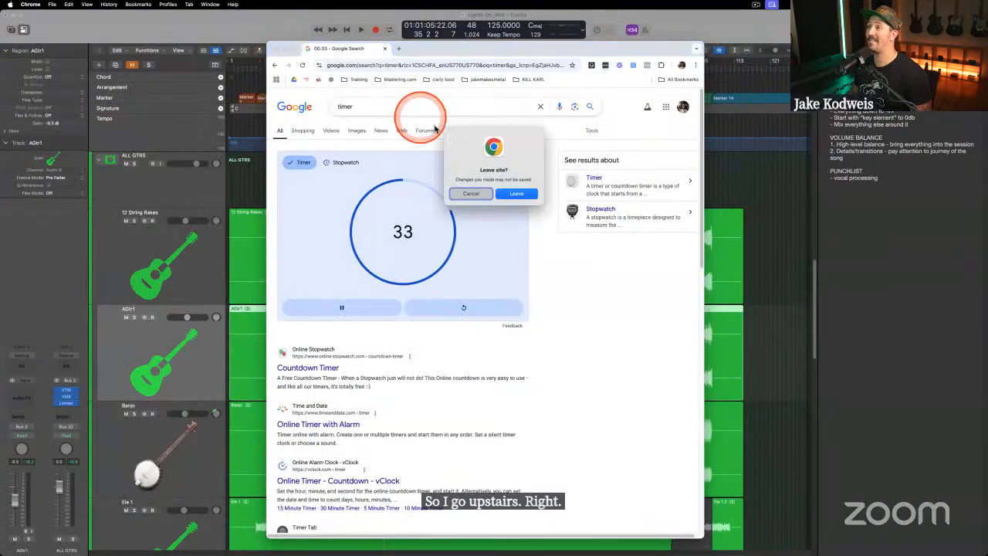
click(515, 193)
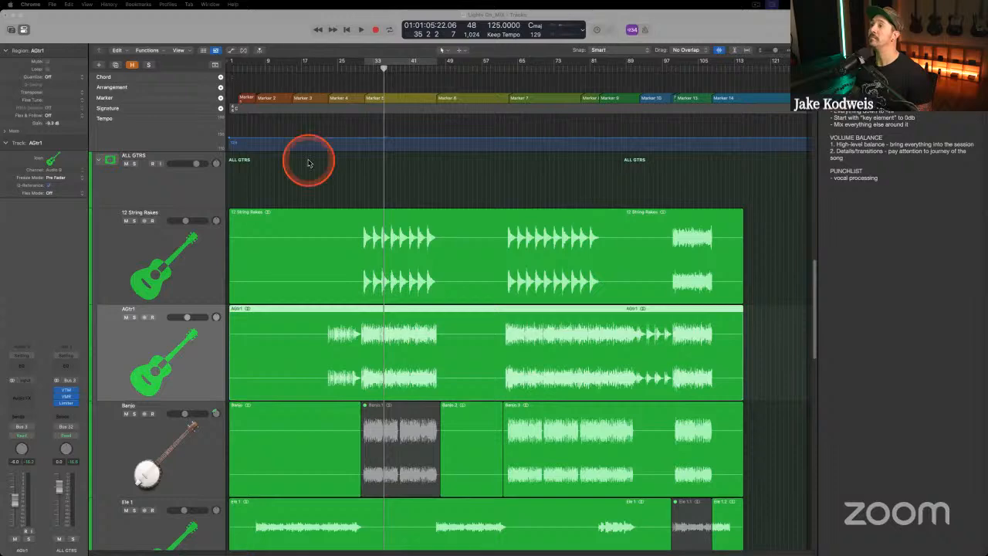
click(198, 27)
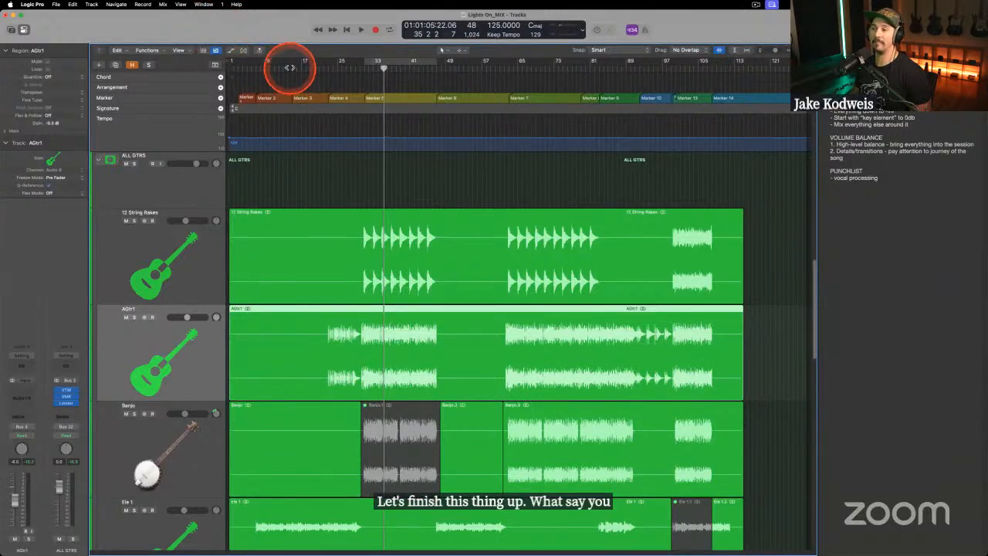
Return the playhead to bar 1 and zoom the arrangement in slightly.
click(234, 70)
drag(234, 72, 207, 71)
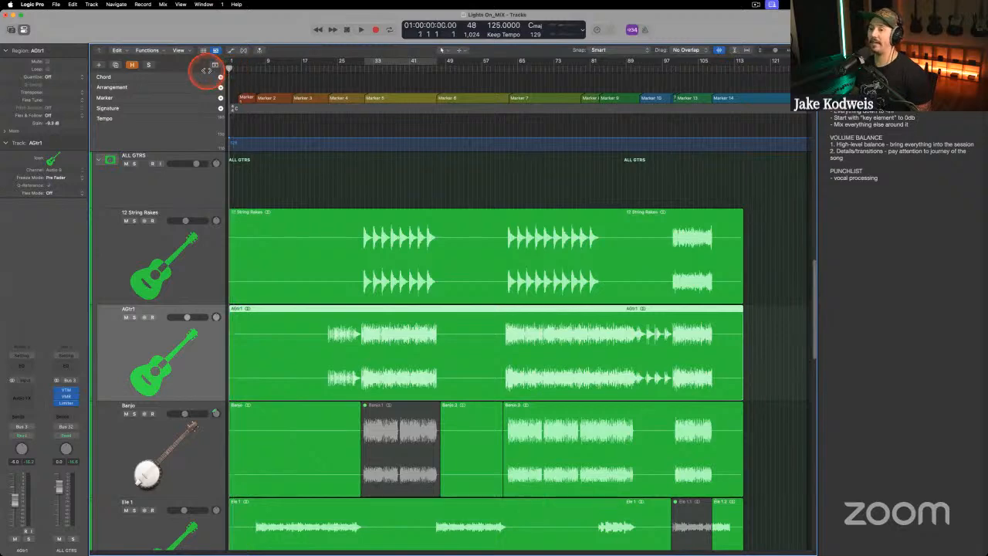
click(776, 50)
drag(794, 50, 795, 51)
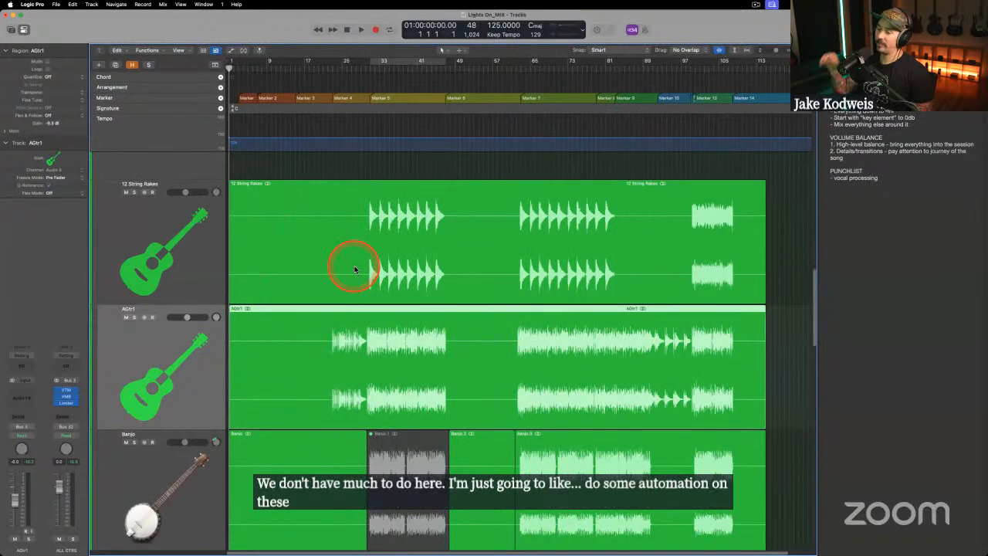
Expand the ALL VOX stack to show its vocal tracks and place the playhead at bar 3.
click(174, 254)
scroll(285, 302, up, 3)
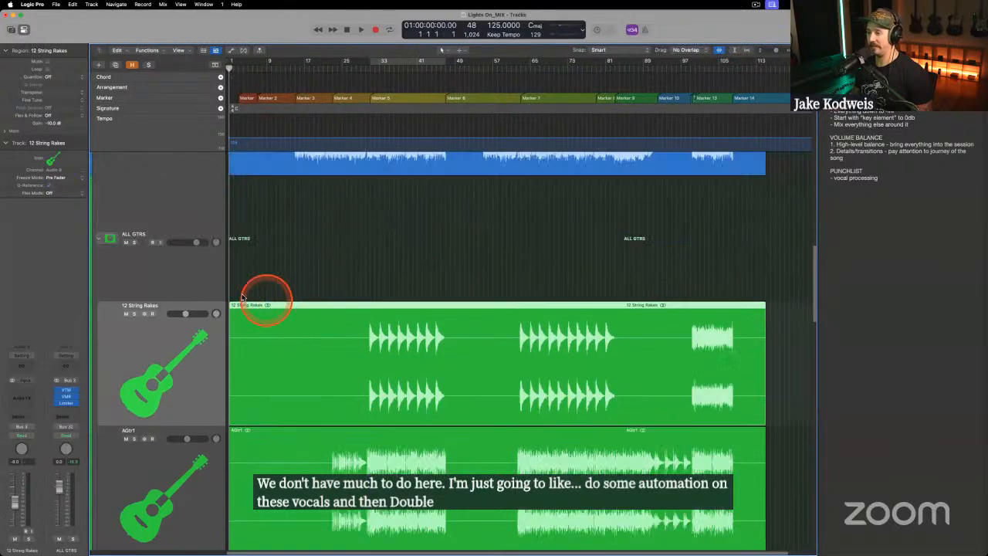
click(159, 220)
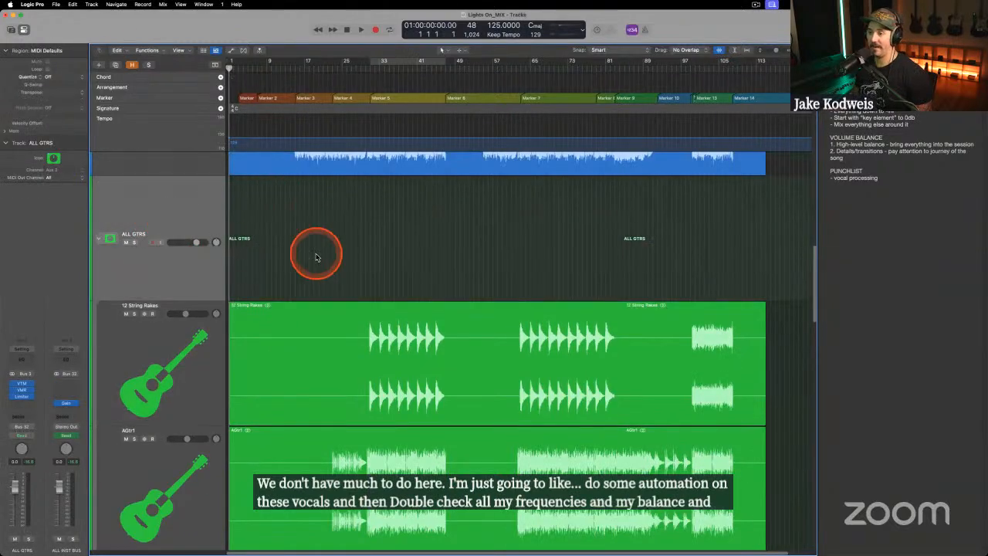
scroll(315, 253, down, 5)
click(135, 300)
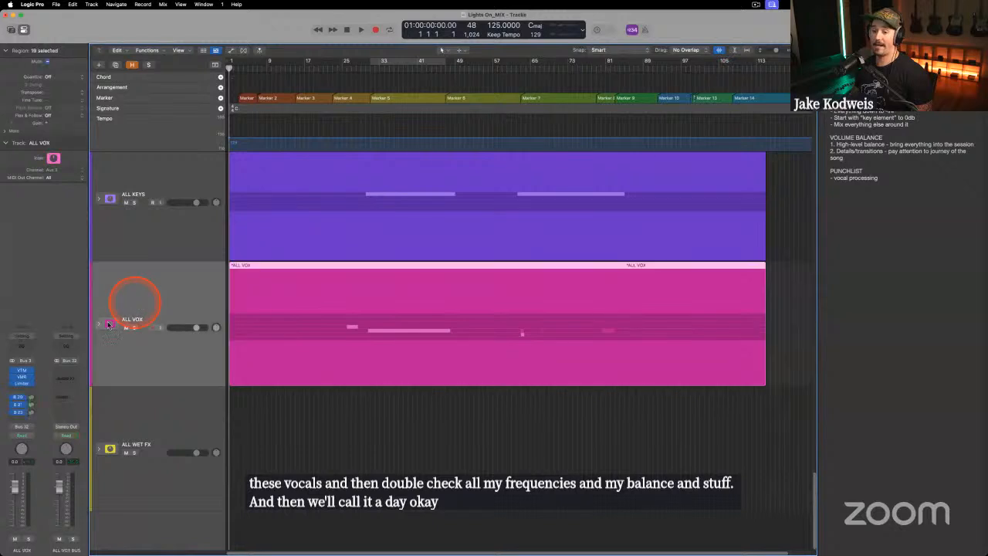
click(99, 325)
scroll(288, 304, down, 3)
click(271, 211)
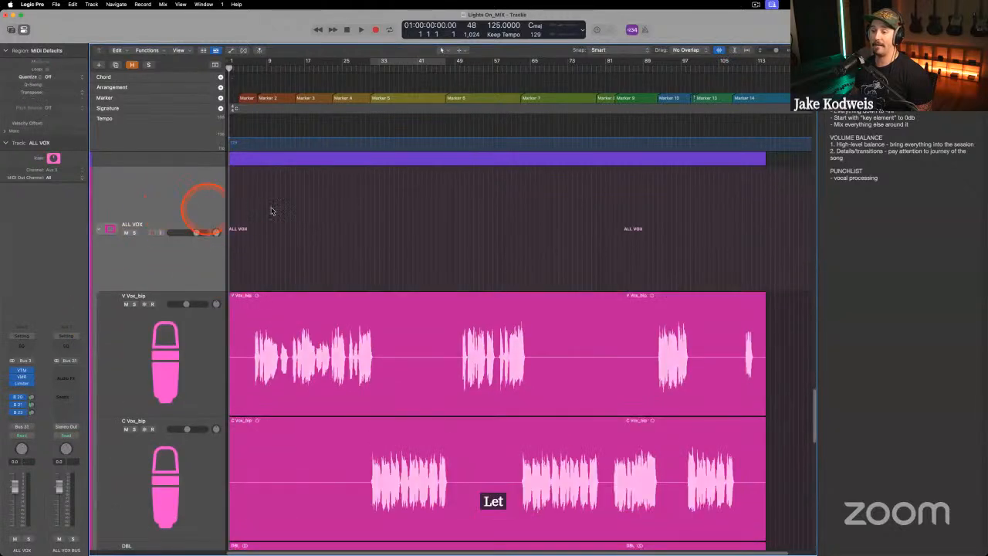
key(s)
click(240, 69)
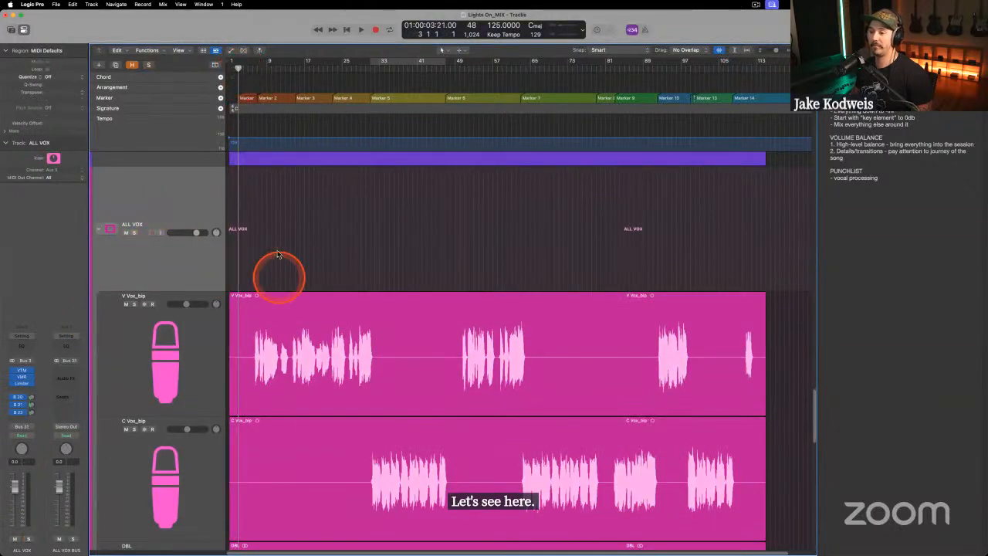
scroll(298, 215, down, 5)
scroll(298, 215, up, 7)
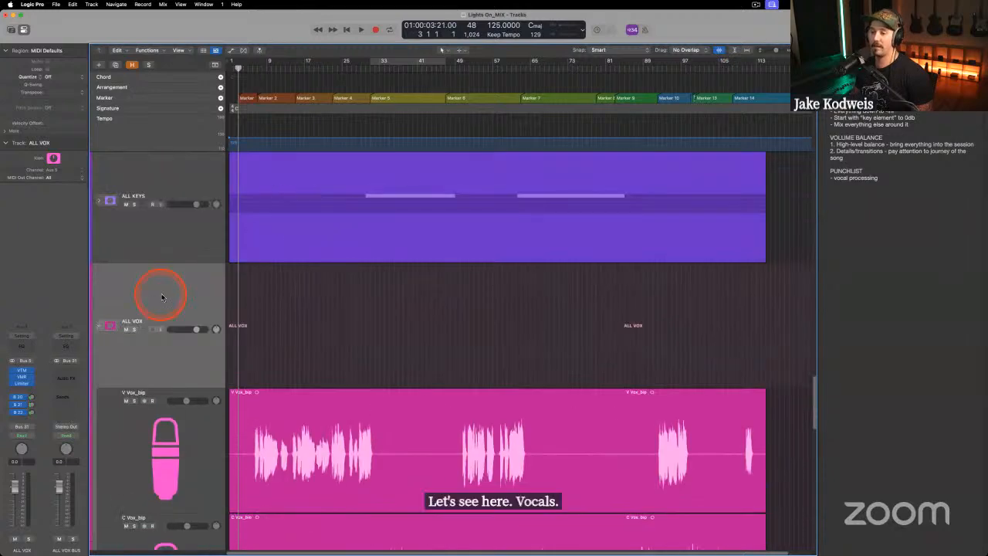
Show track automation and set the ALL VOX stack's automation parameter to Send 1 → VOX VERB.
key(a)
click(179, 336)
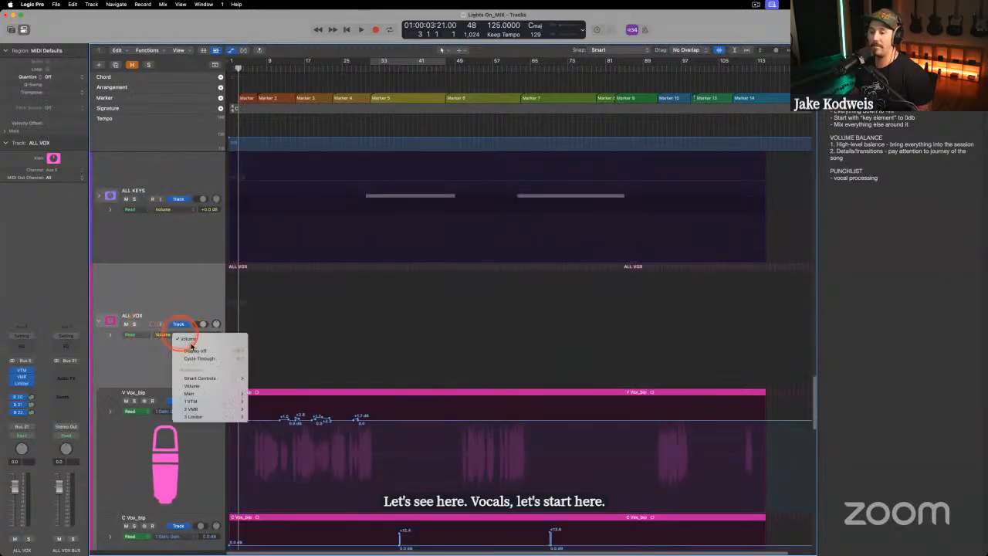
mouse_move(197, 395)
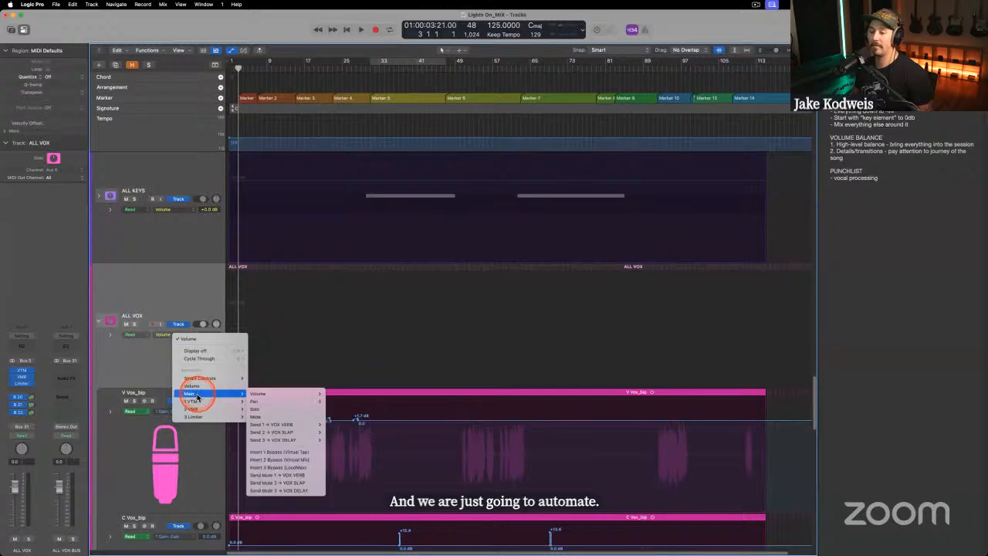
mouse_move(279, 426)
click(338, 425)
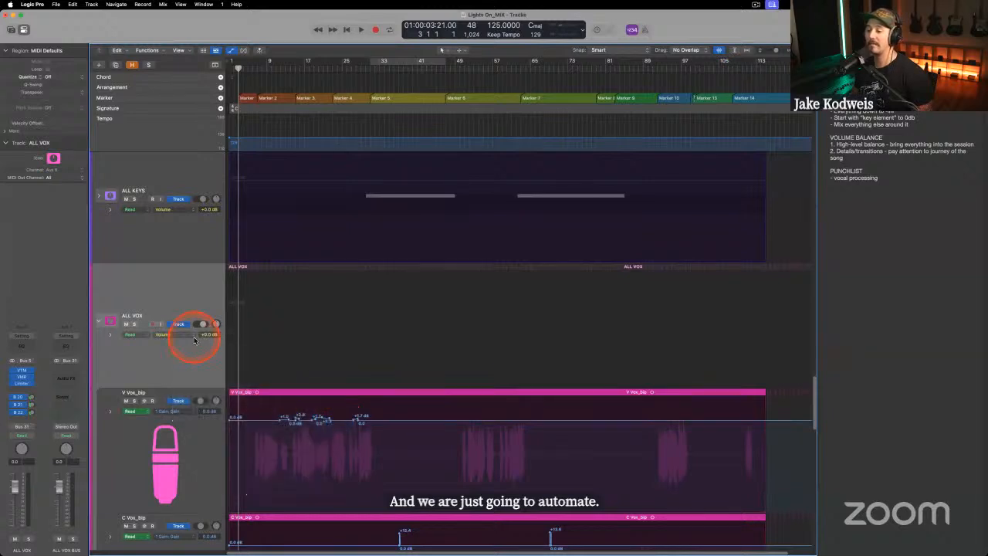
click(173, 337)
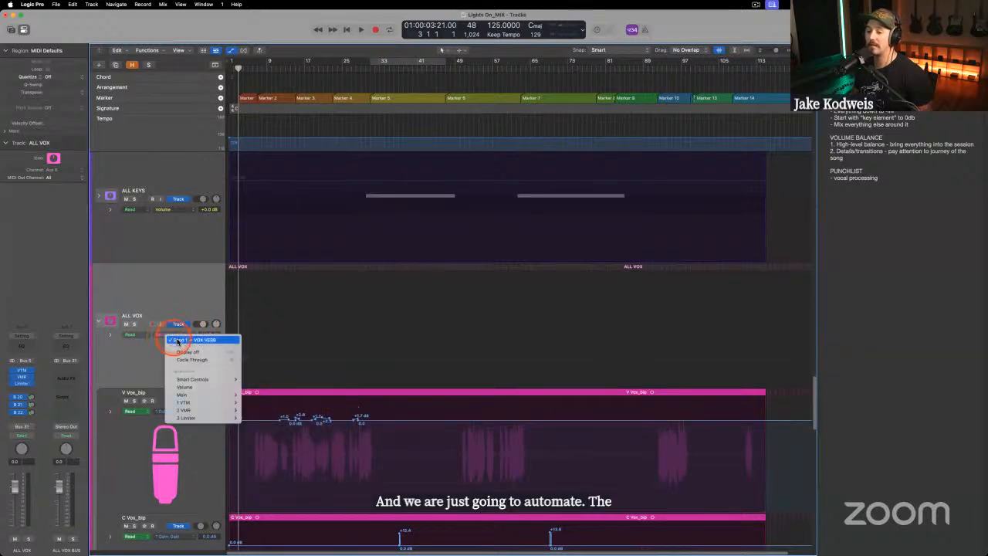
click(193, 397)
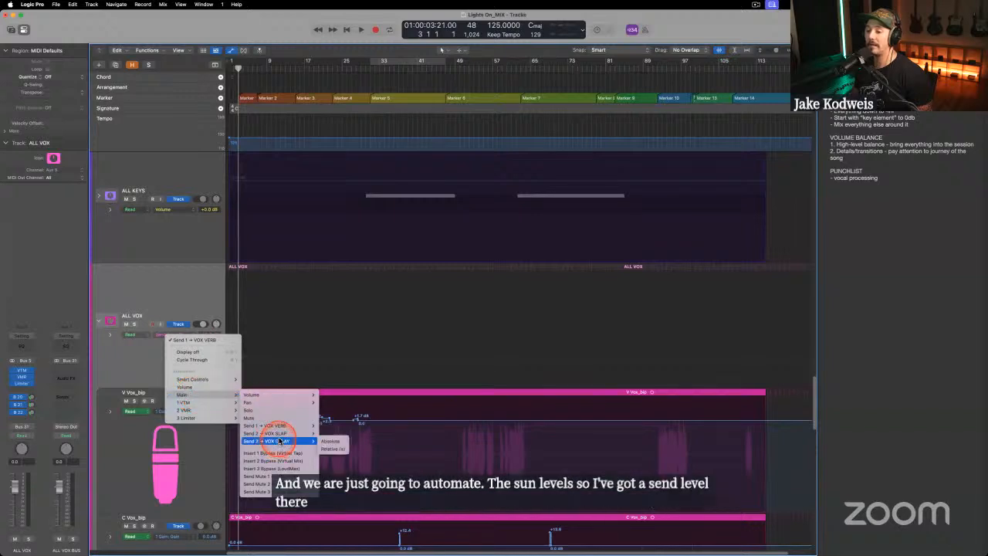
mouse_move(280, 434)
click(278, 291)
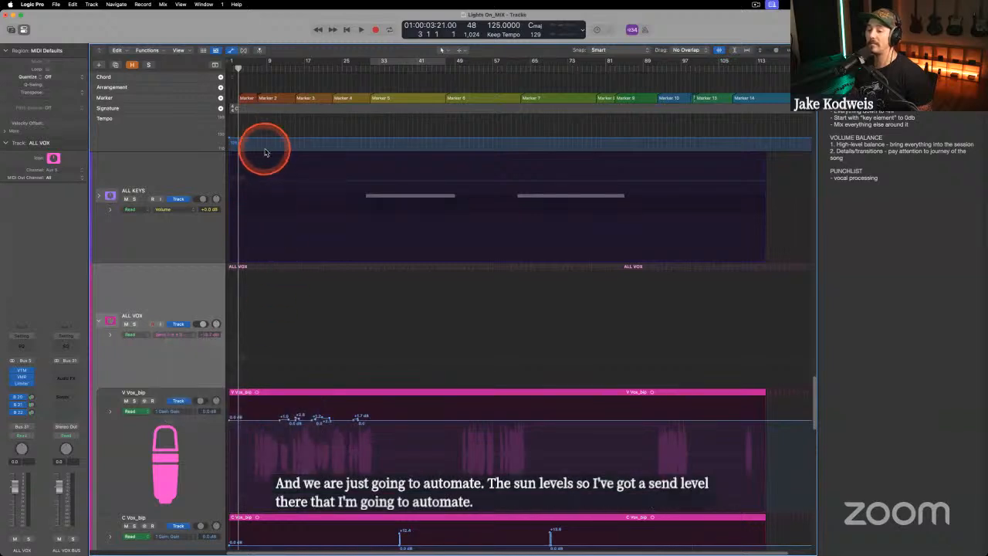
Play the song from bar 3 and listen to the opening verse vocals with the ALL VOX automation lanes shown.
key(space)
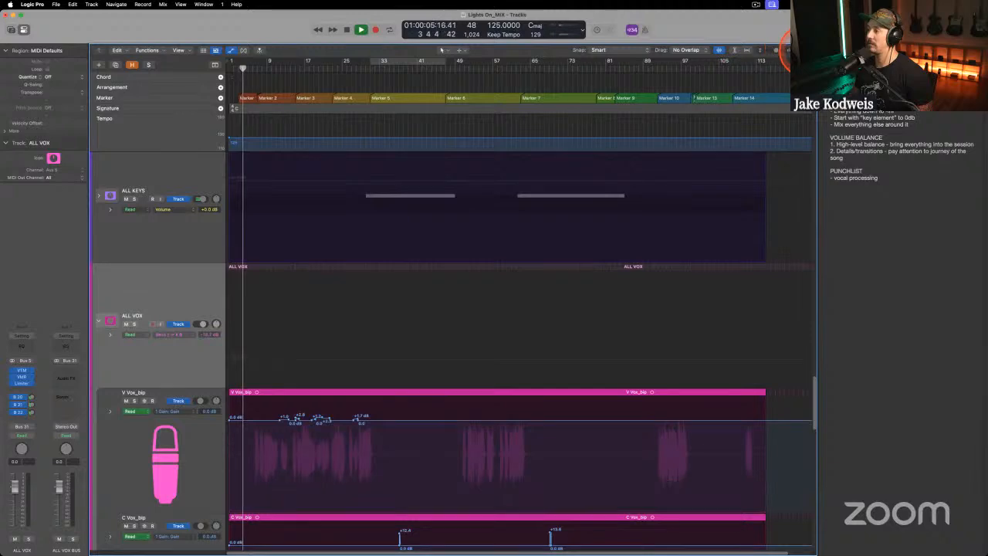
drag(801, 50, 806, 50)
scroll(419, 368, down, 8)
scroll(419, 368, up, 6)
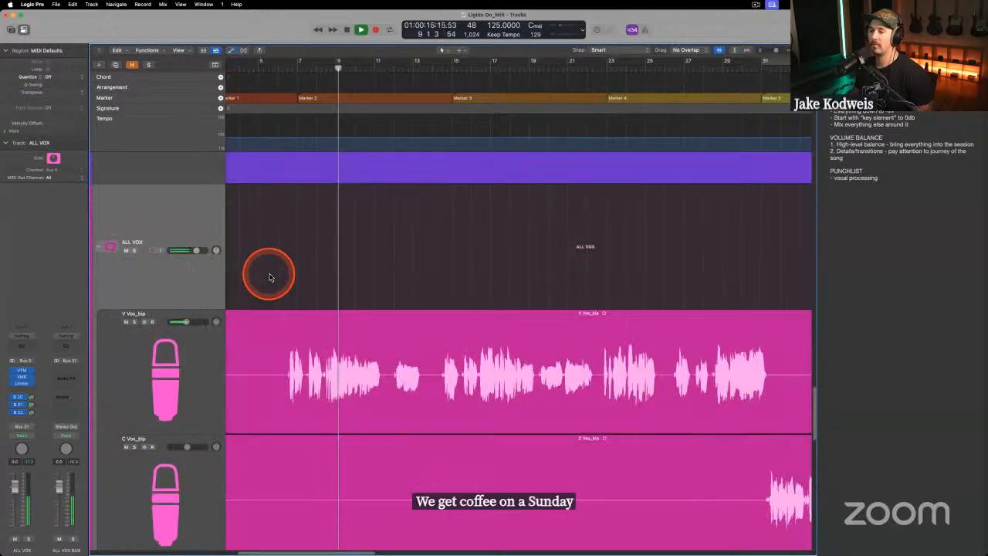
key(a)
key(a)
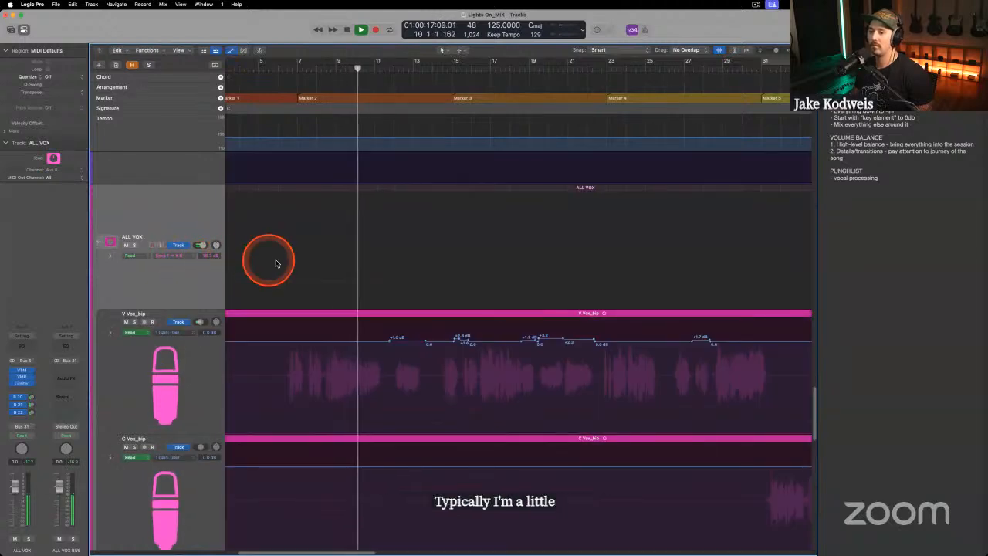
key(space)
Automate ALL VOX's Send 3 → VOX DELAY down to -∞ dB across the verse, from bar 6 to just past bar 31.
click(181, 257)
click(192, 254)
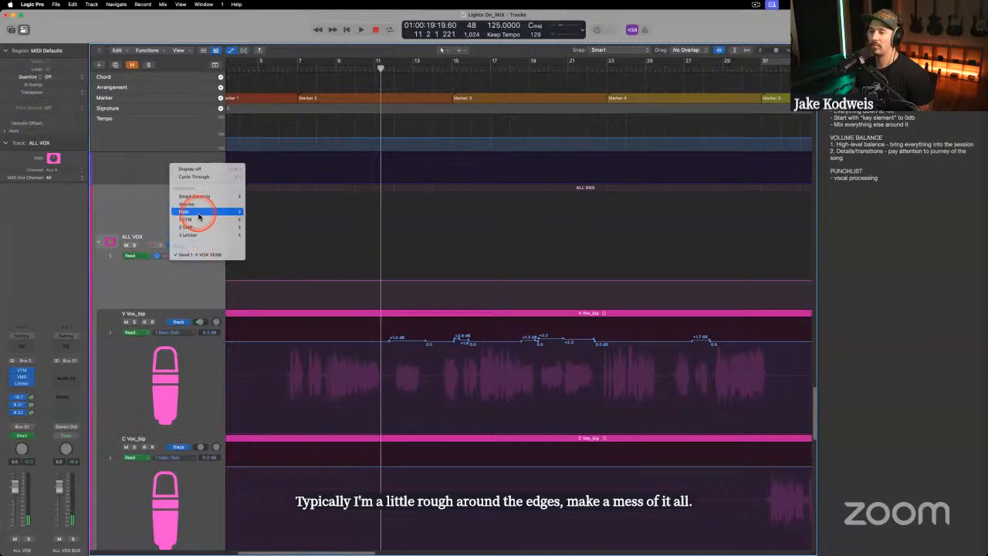
mouse_move(224, 211)
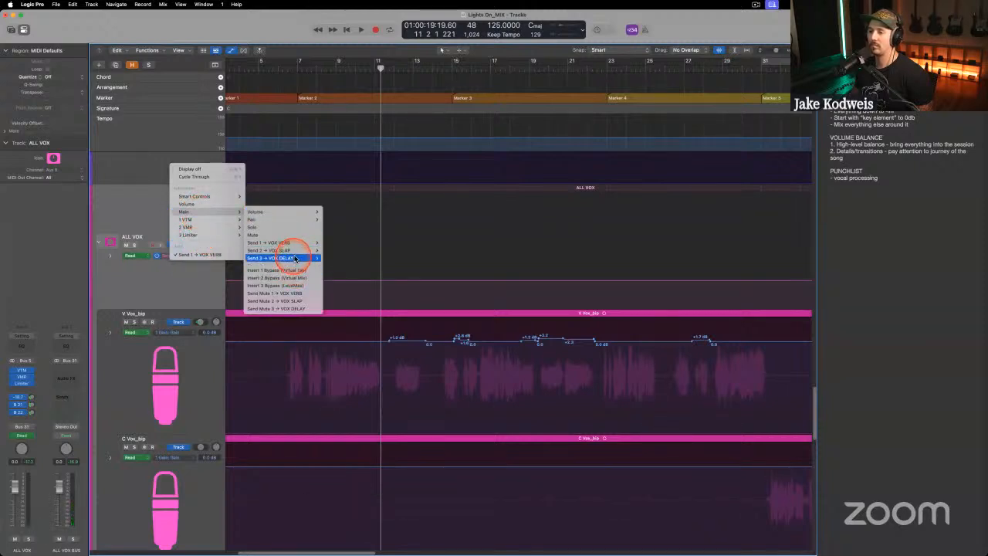
click(332, 259)
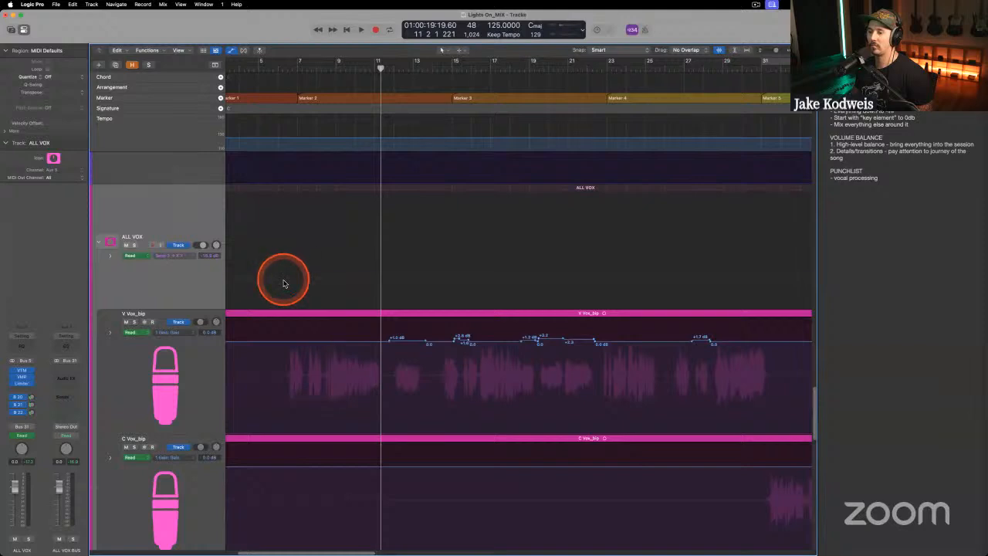
drag(279, 288, 776, 270)
drag(454, 375, 451, 413)
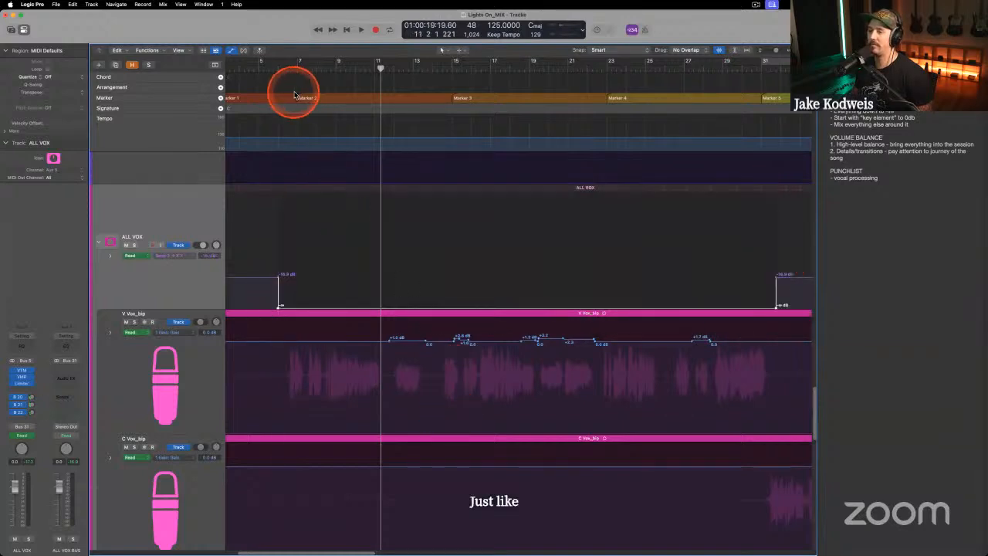
Audition the verse from bar 6 and automate ALL VOX's Send 2 → VOX SLAP down to -∞ dB over the same verse range.
click(281, 69)
key(space)
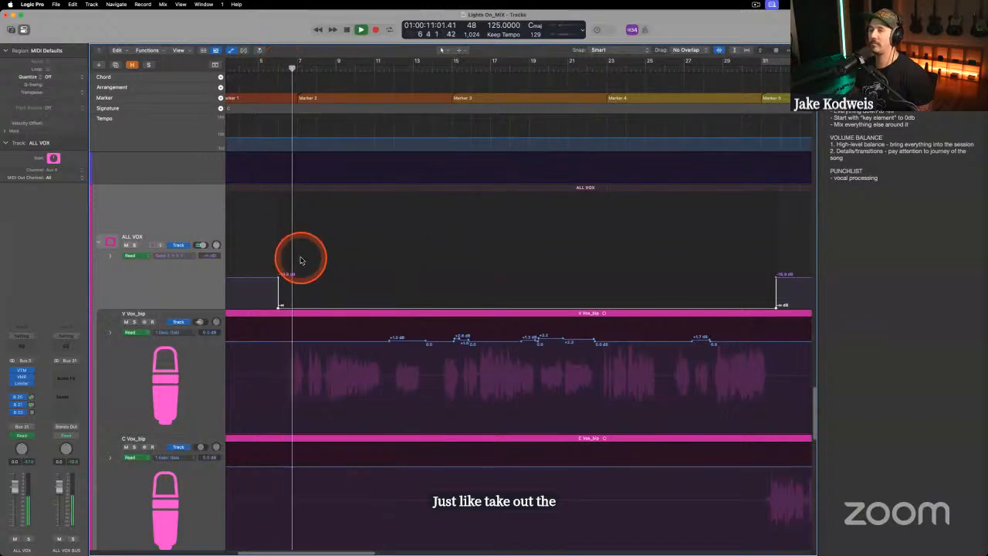
click(177, 256)
mouse_move(194, 203)
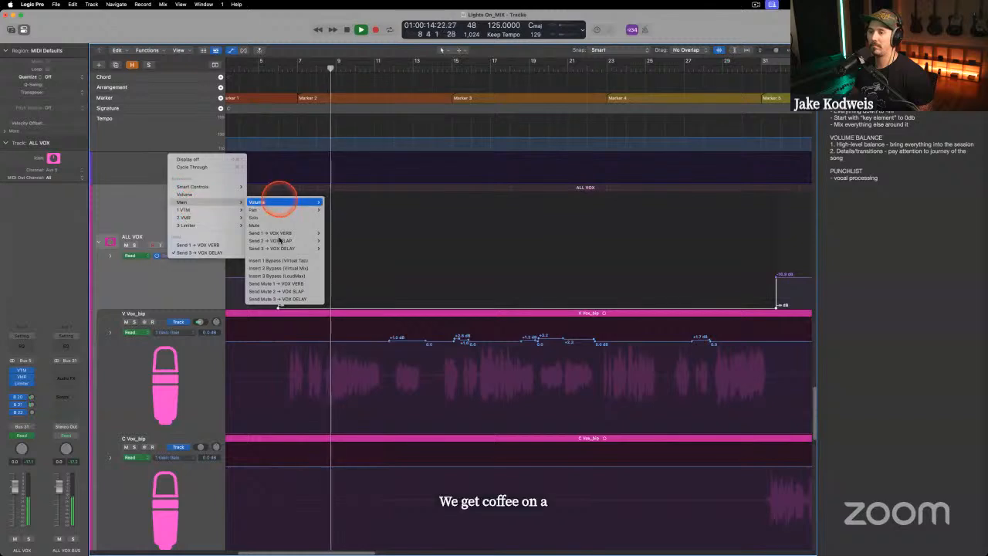
mouse_move(282, 241)
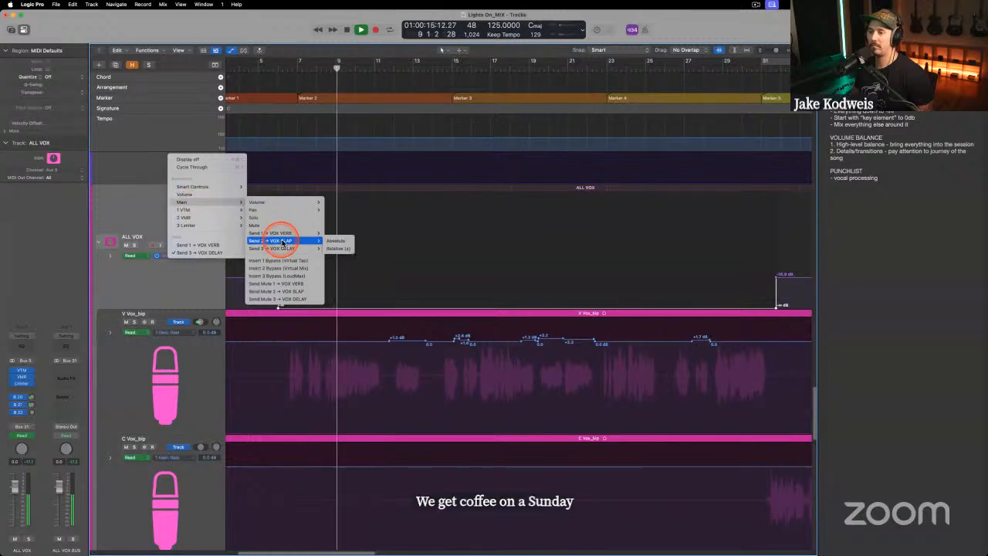
click(331, 240)
drag(276, 289, 775, 261)
drag(568, 284, 403, 442)
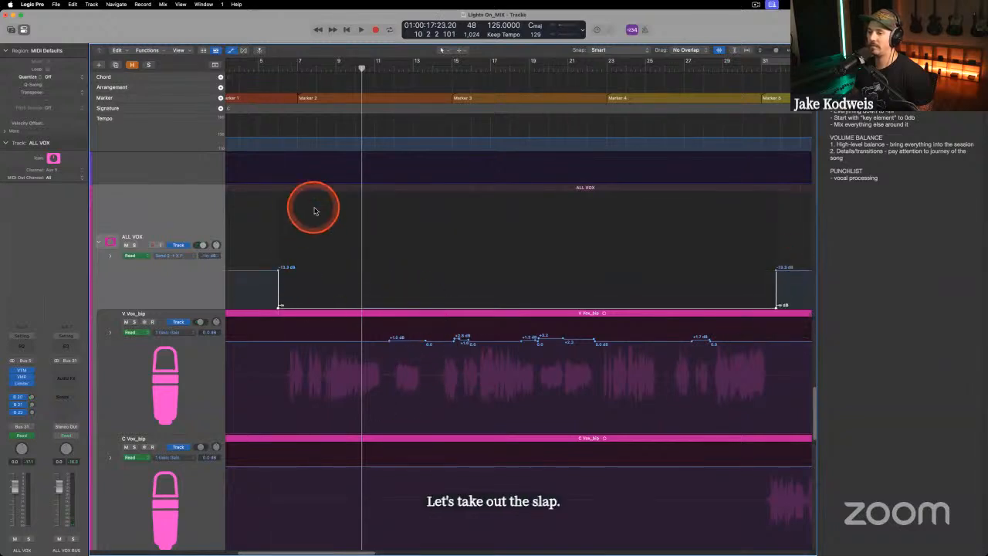
Replay from bar 6 and lower ALL VOX's Send 1 → VOX VERB automation to about -29 dB across the verse.
click(282, 68)
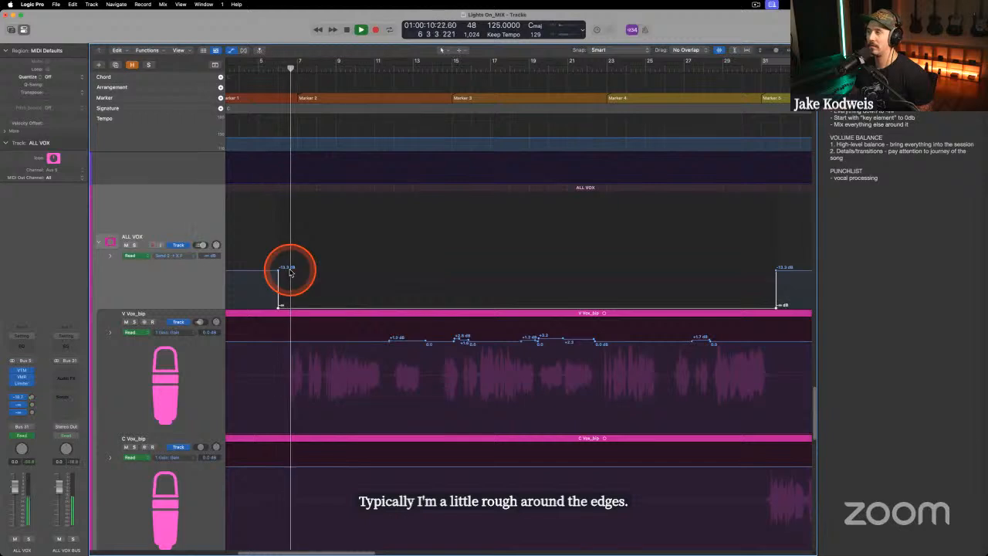
click(172, 255)
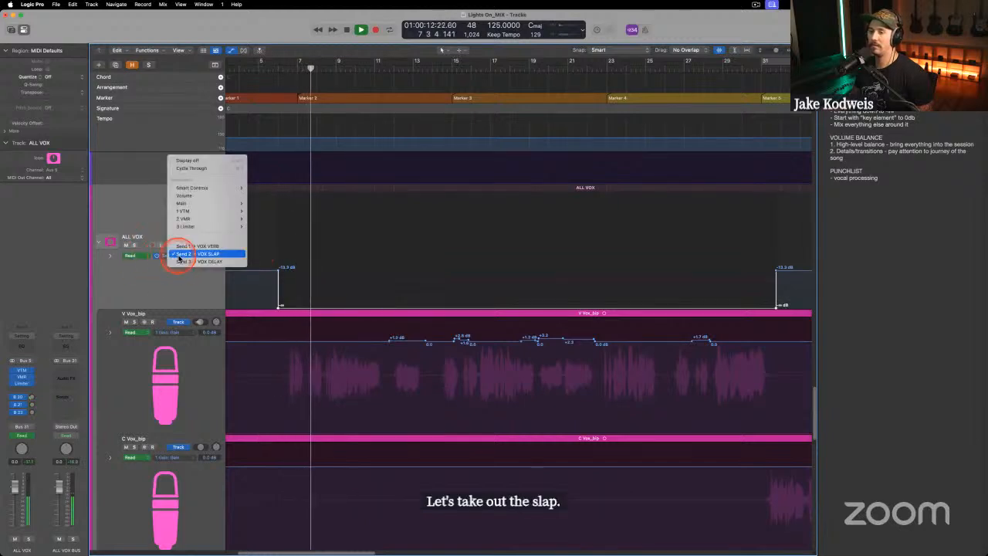
click(197, 247)
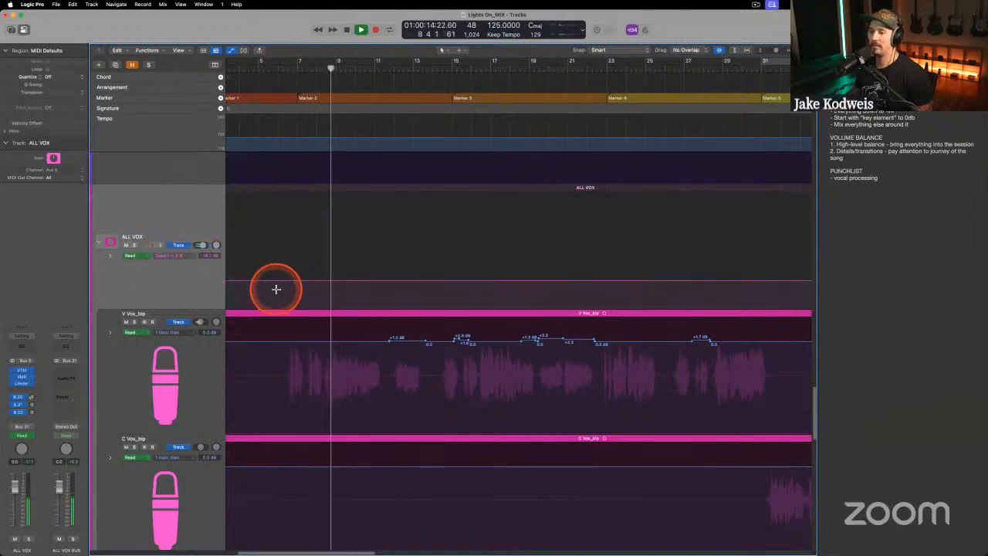
drag(276, 289, 781, 268)
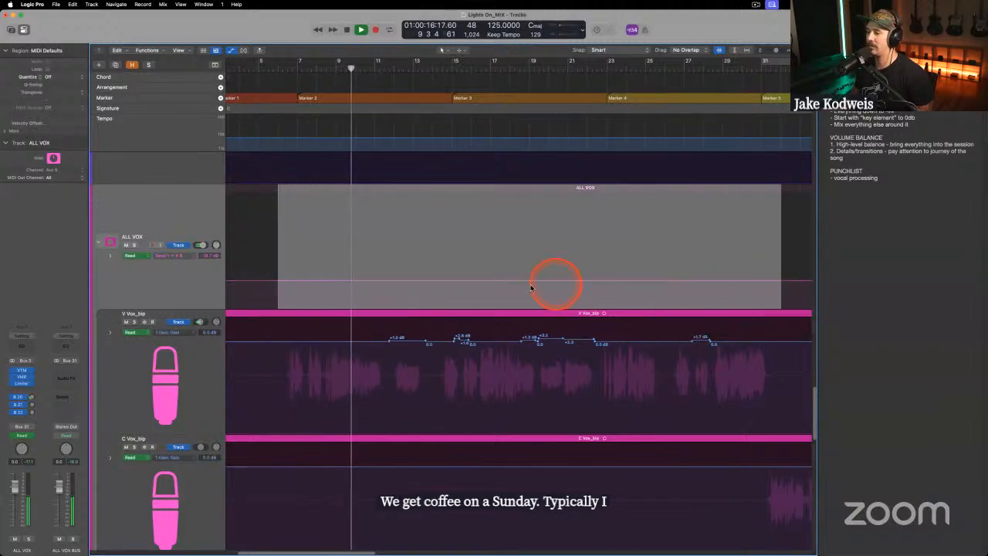
click(470, 285)
drag(470, 287, 470, 293)
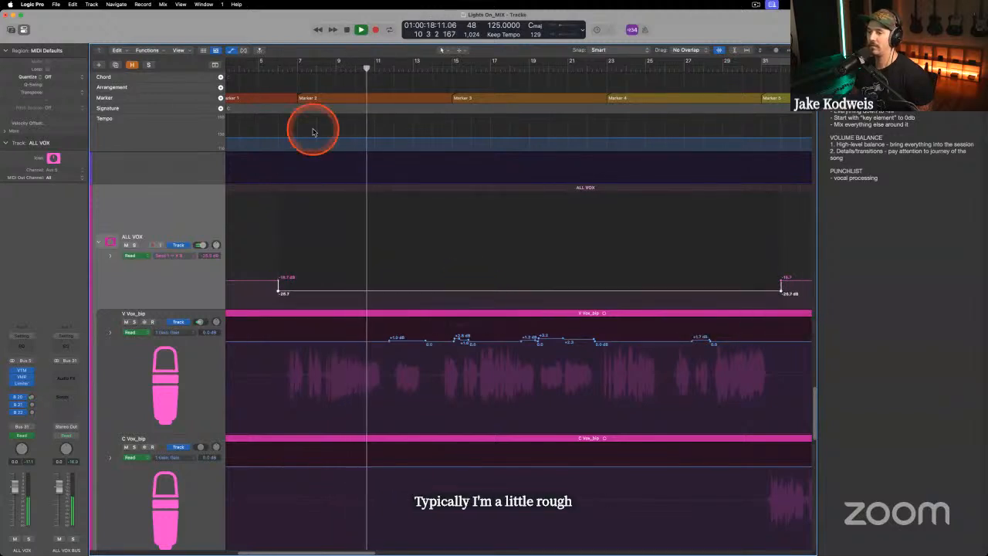
Raise the verse's Send 2 → VOX SLAP automation on ALL VOX to about -19 dB while replaying from bar 6.
click(282, 73)
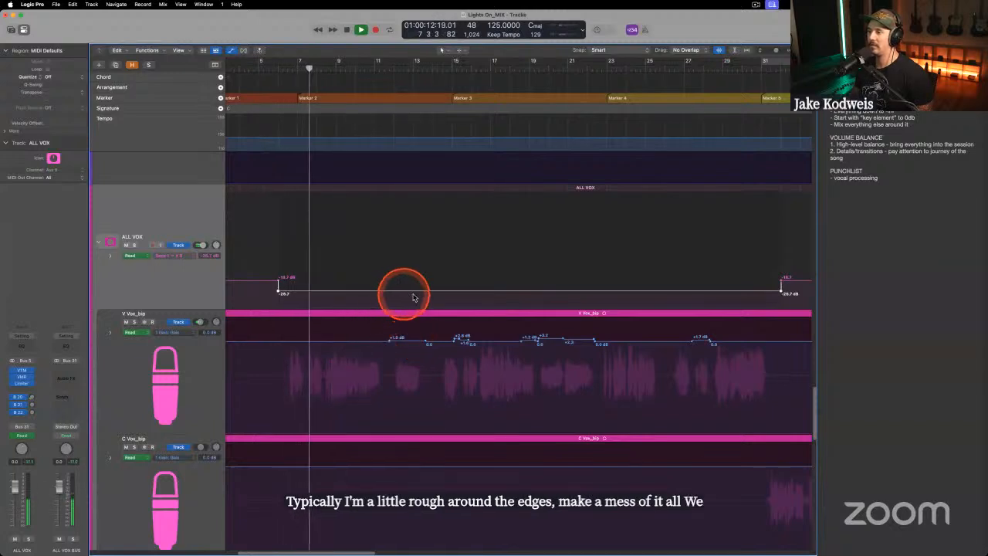
click(182, 255)
click(191, 262)
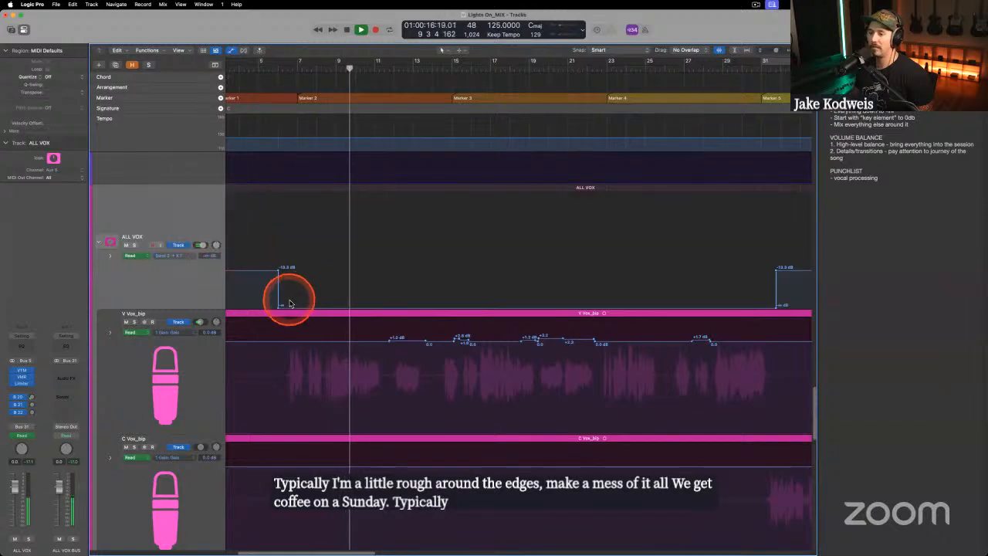
drag(328, 306, 356, 294)
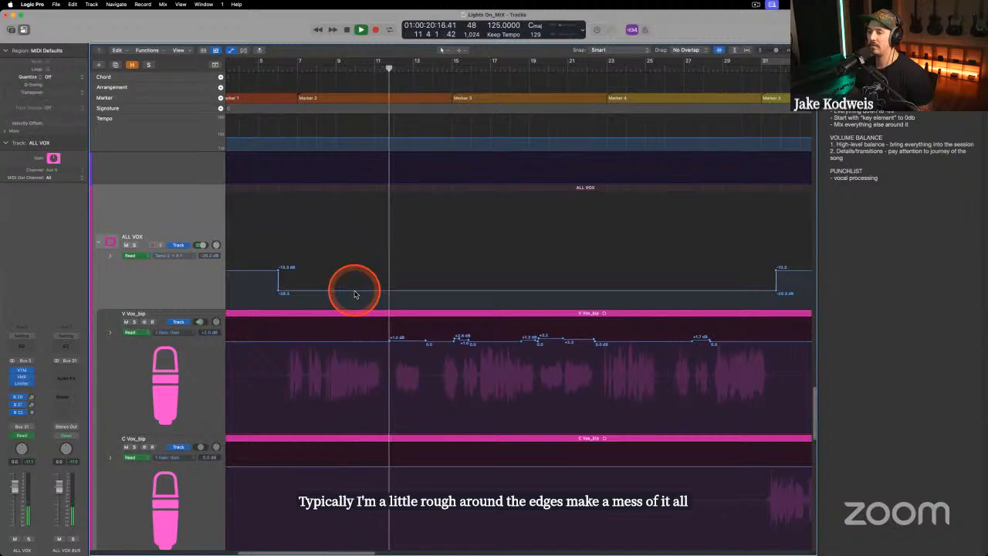
drag(359, 294, 363, 283)
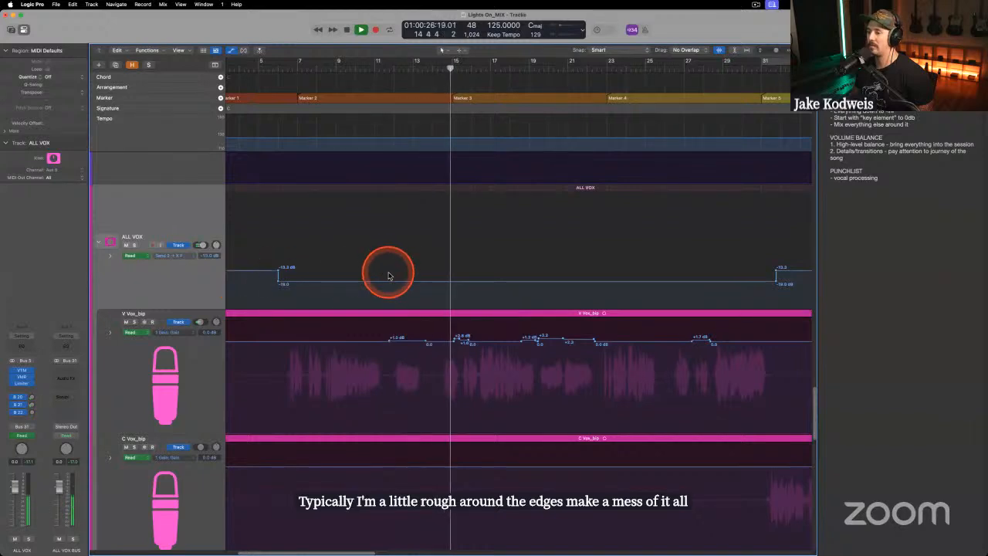
click(287, 68)
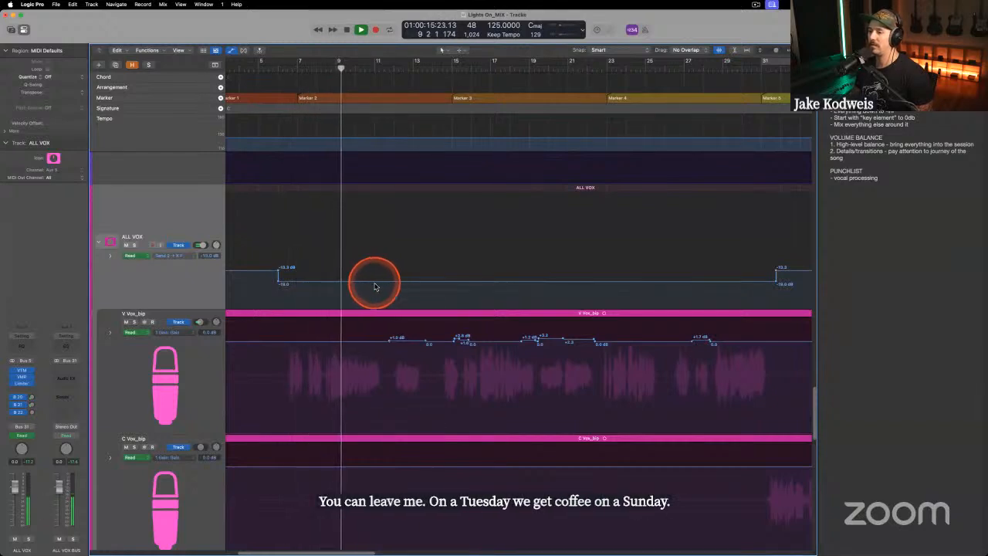
click(325, 282)
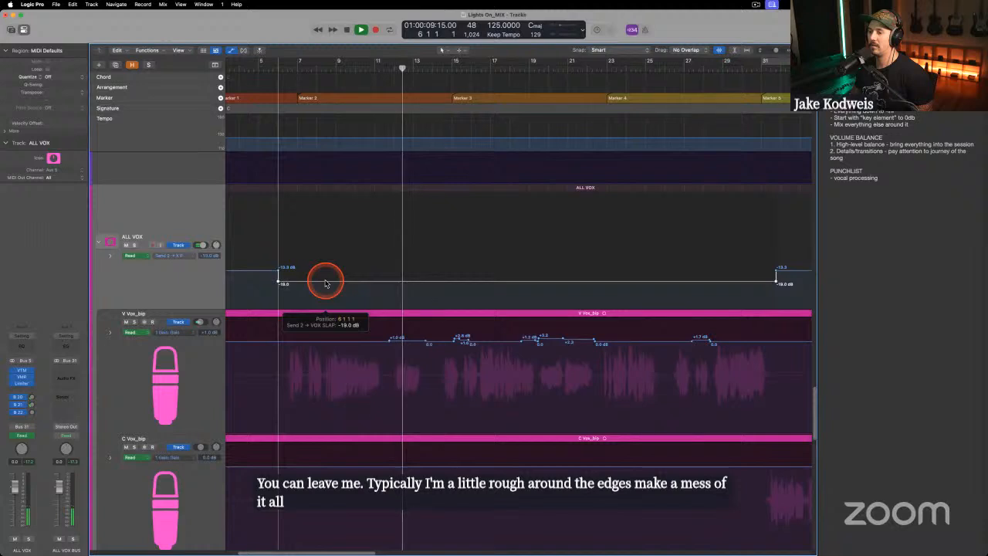
Add a delay throw of about -18 dB to the Send 3 → VOX DELAY automation over the short vocal phrase at bars 12–13, and play it.
click(171, 255)
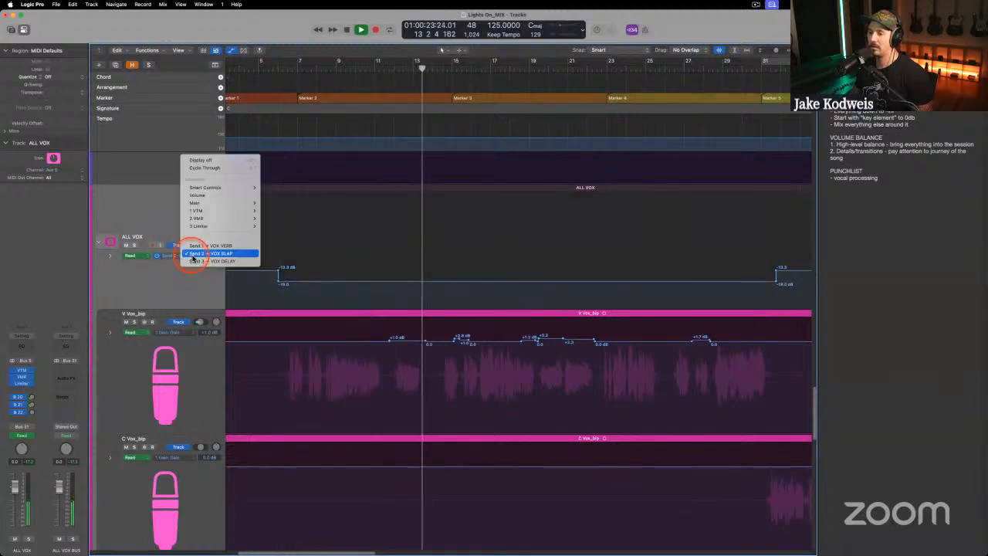
click(207, 262)
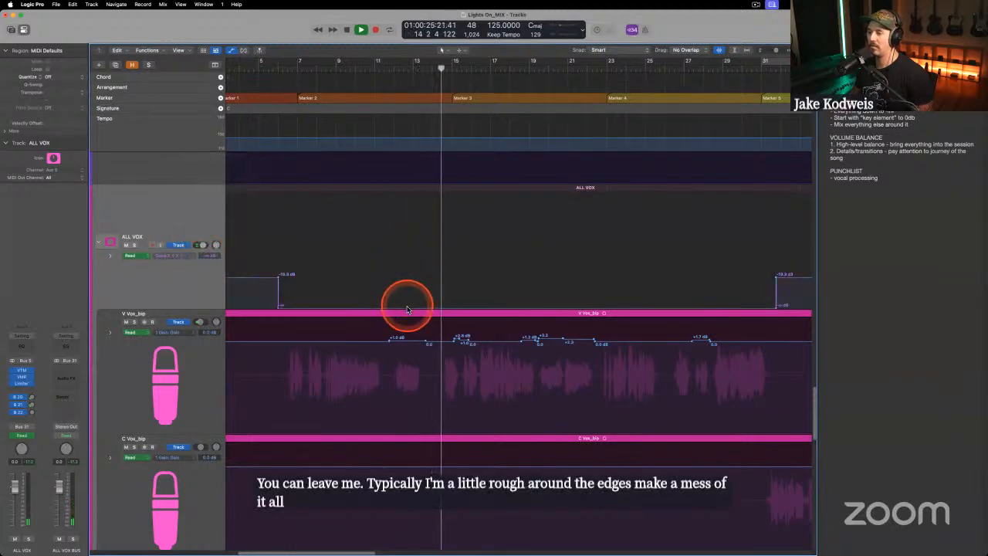
key(space)
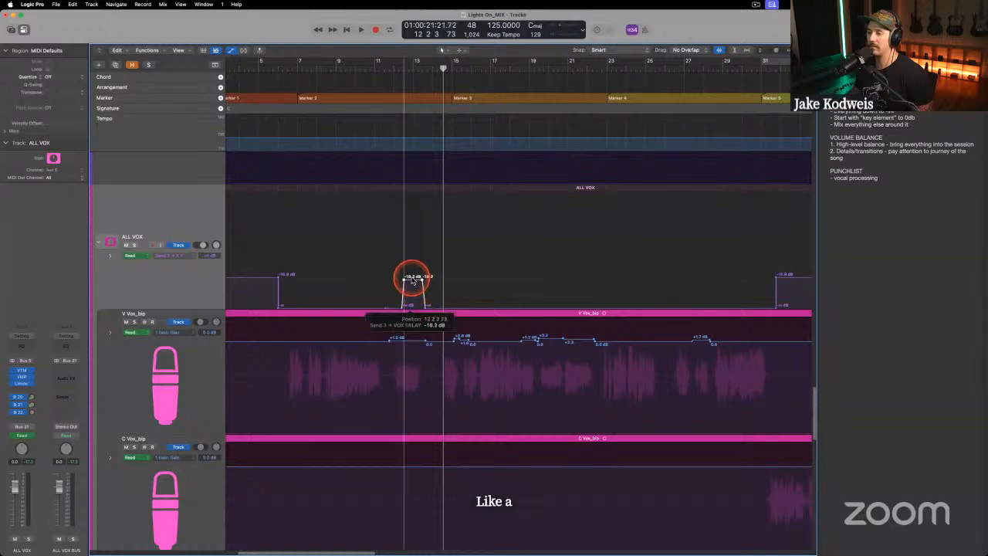
click(396, 70)
key(space)
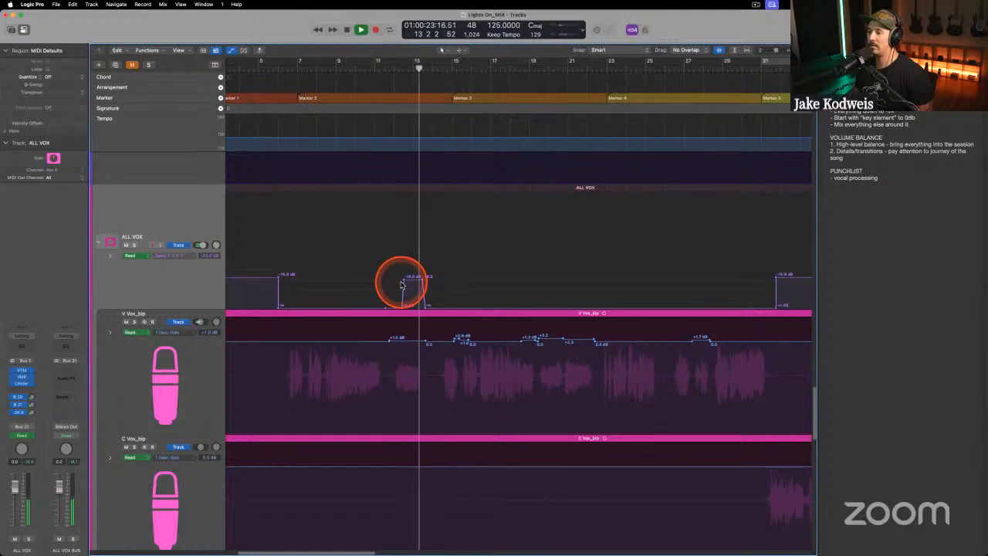
Raise the VOX DELAY throw at bars 12–13 to about -10 dB, undoing a trial move of its end point and replaying the phrase.
mouse_move(409, 287)
mouse_down()
mouse_move(424, 289)
mouse_move(413, 269)
mouse_up()
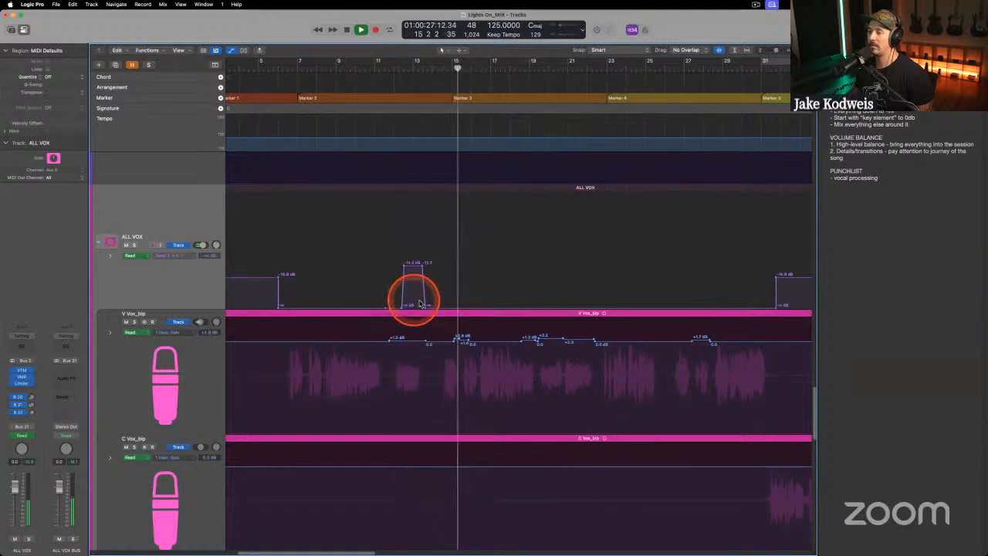
drag(426, 306, 442, 306)
key(super+z)
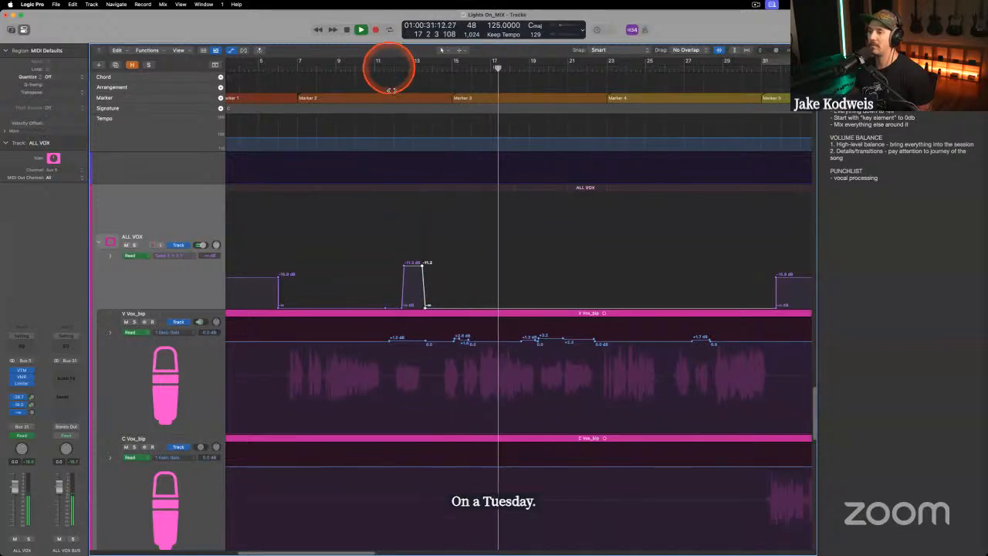
click(388, 67)
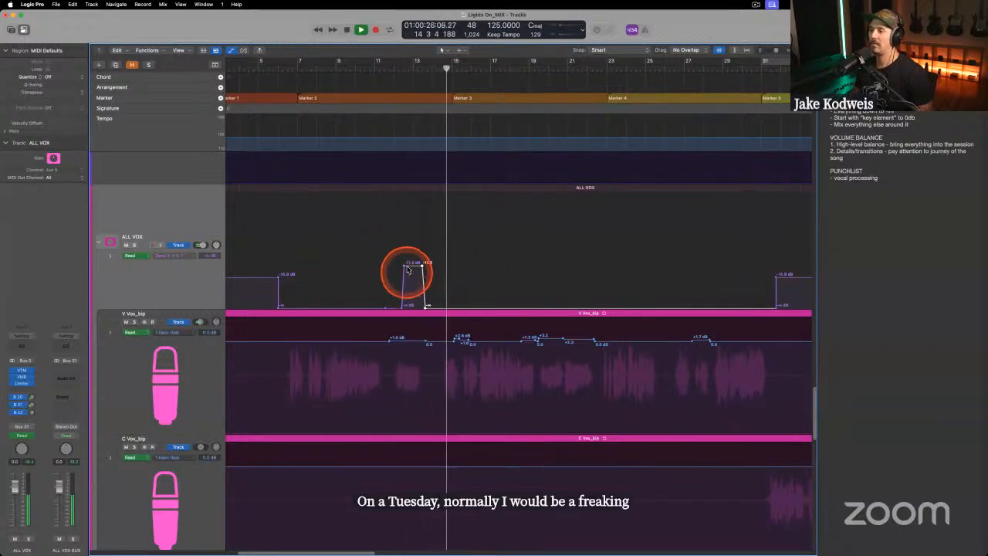
drag(413, 265, 413, 263)
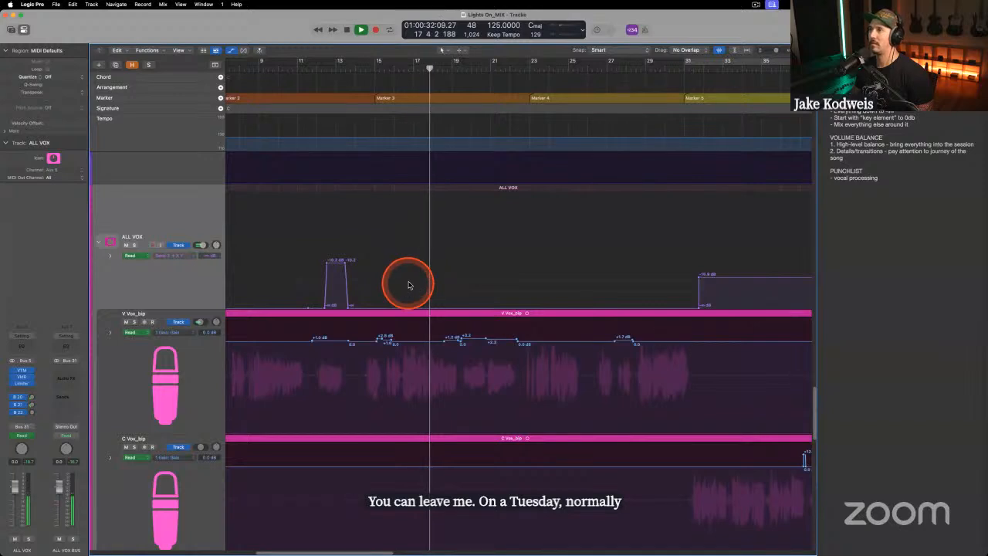
Hide the track automation while the verse plays and select the VOX Throw track.
key(a)
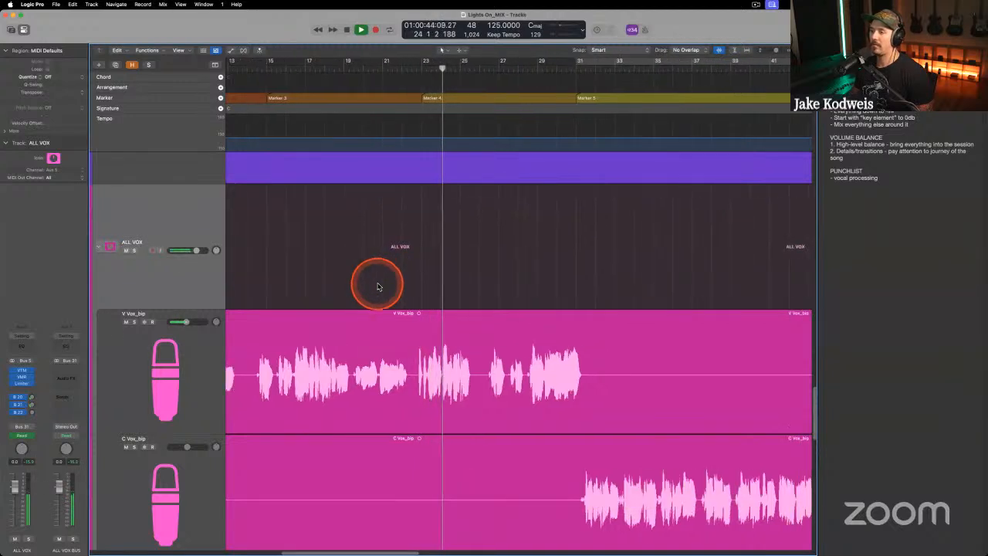
key(a)
key(a)
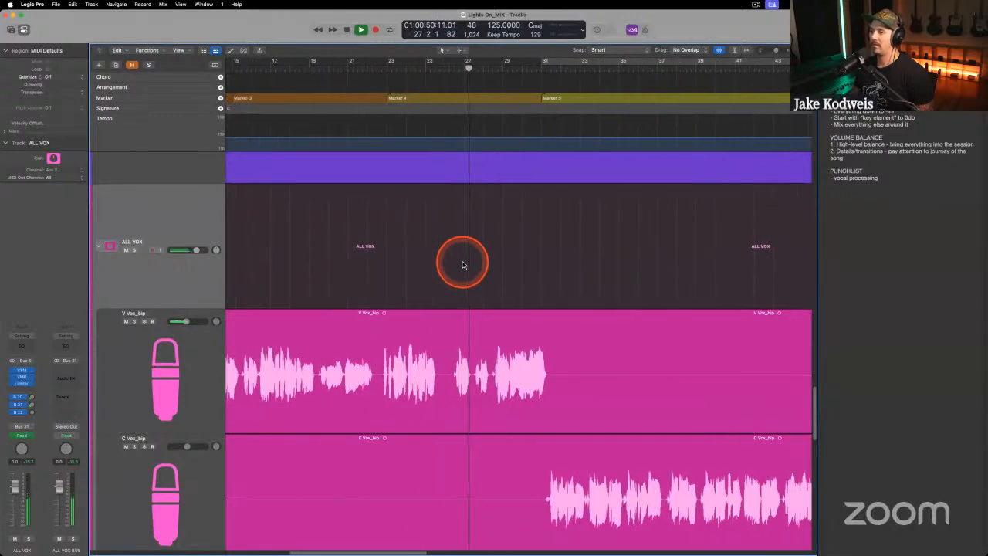
scroll(462, 265, down, 5)
click(146, 322)
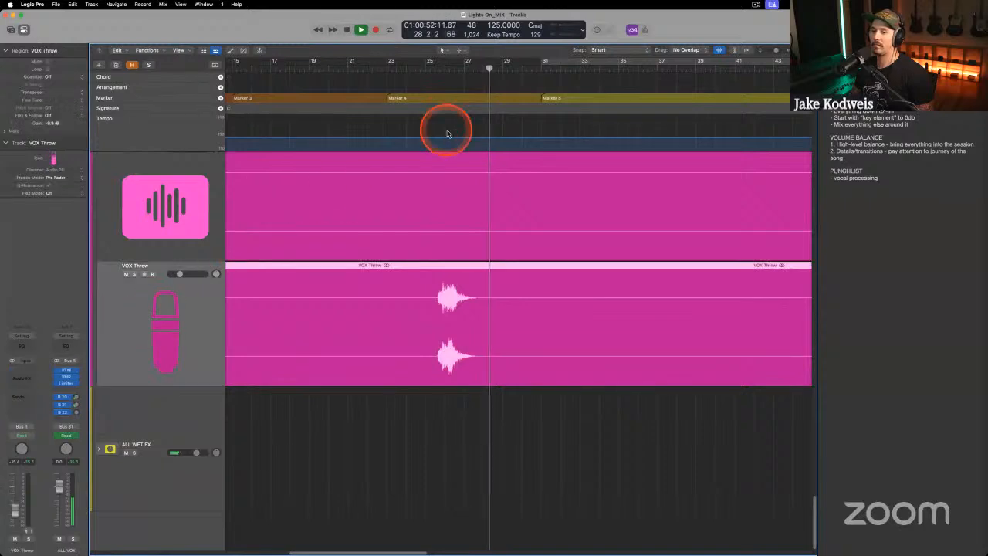
Add a Channel EQ to VOX Throw with a wide 7.7 dB cut at 945 Hz and slightly raised output gain.
click(23, 344)
drag(517, 149, 527, 194)
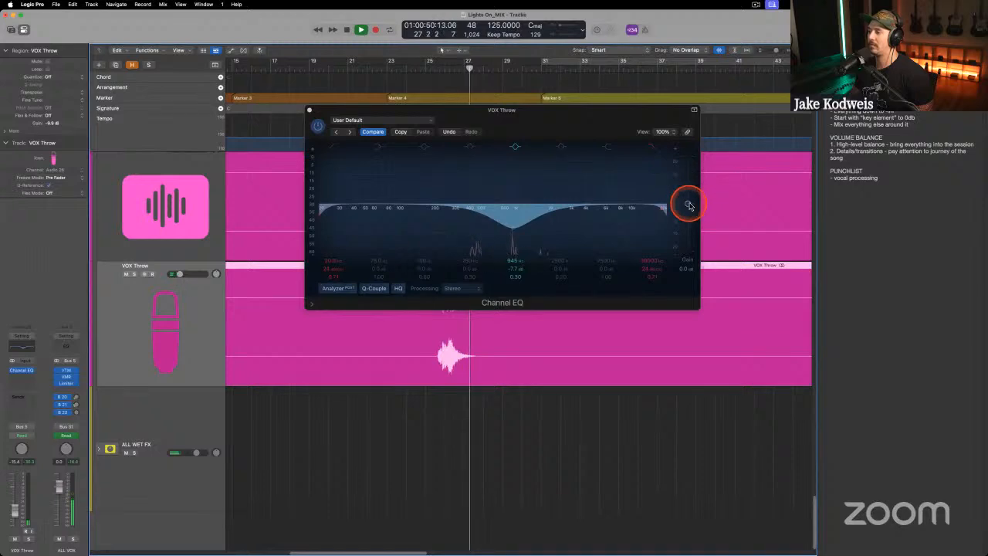
drag(688, 204, 688, 202)
click(310, 109)
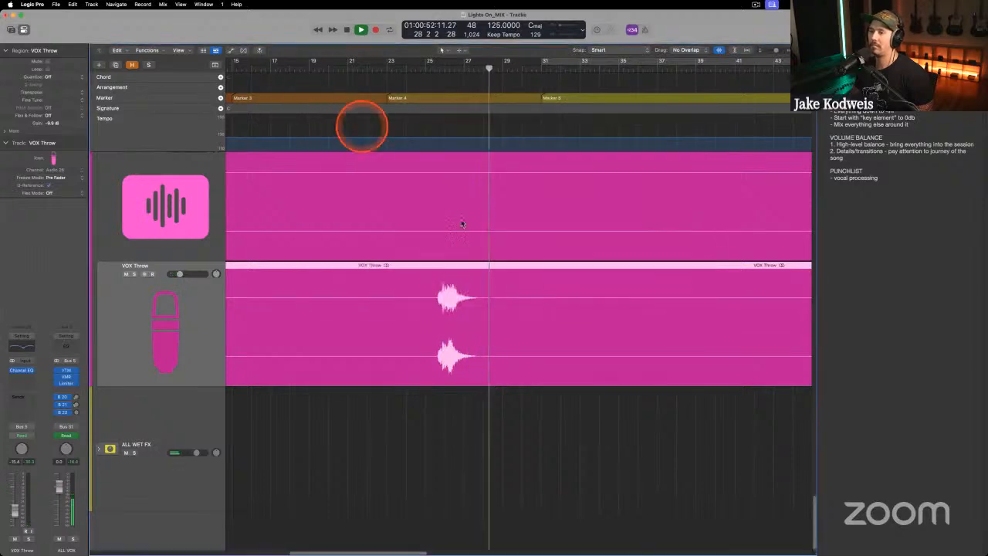
Select the ALL VOX track during playback and show the track automation.
scroll(457, 225, up, 10)
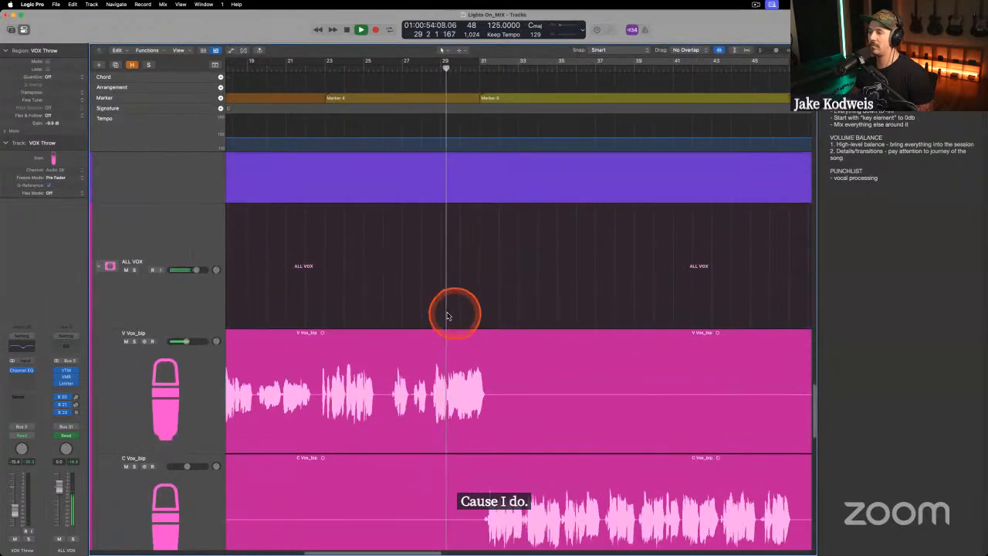
scroll(179, 354, down, 2)
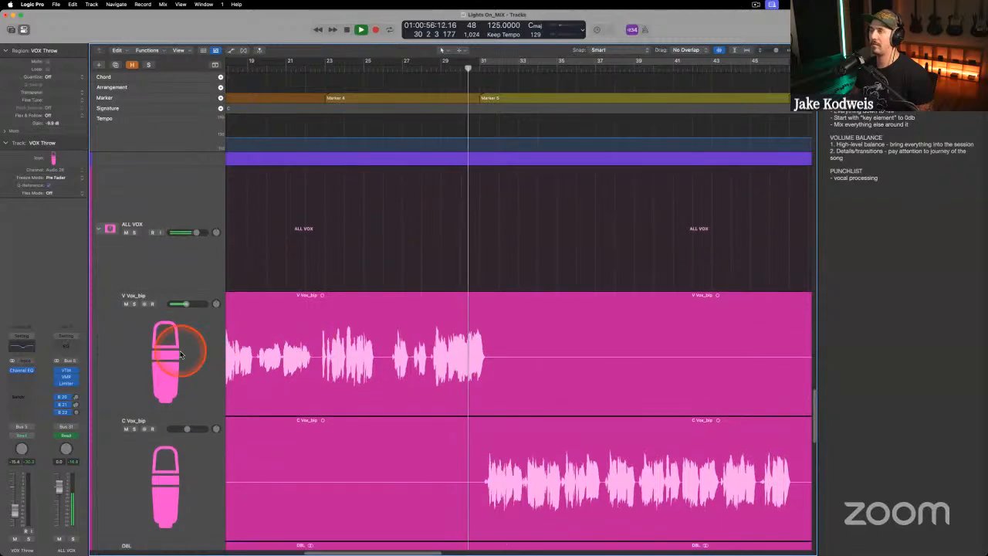
scroll(406, 300, down, 8)
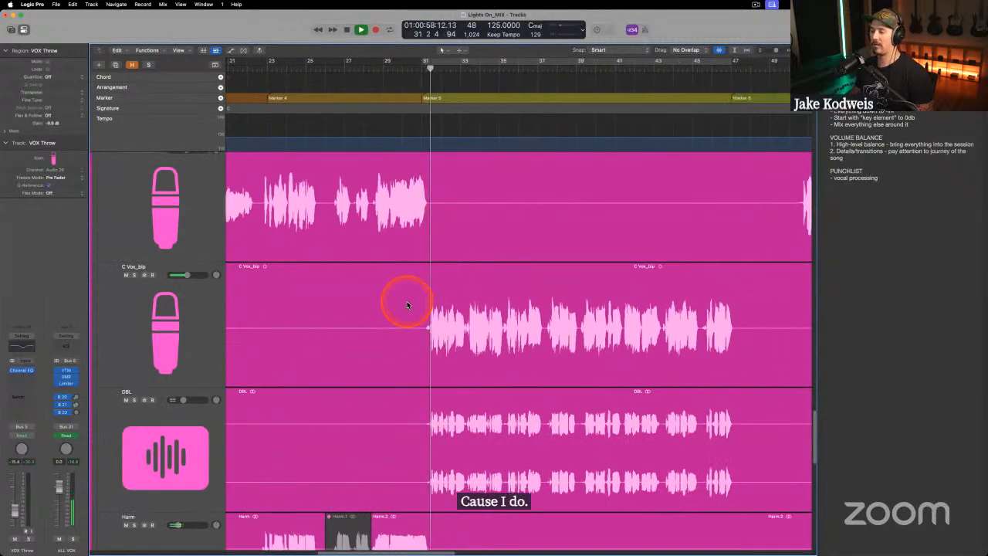
scroll(406, 304, up, 4)
scroll(233, 258, up, 2)
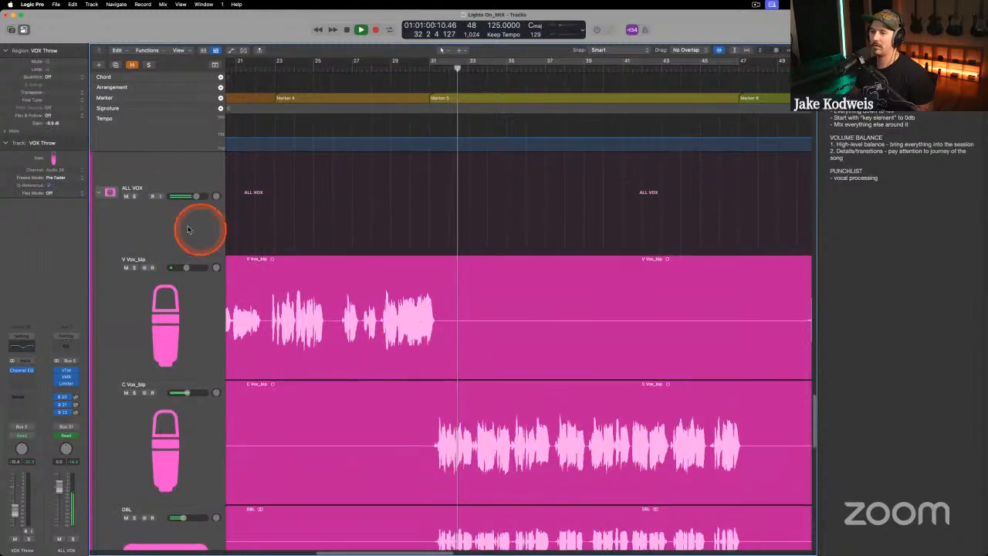
click(192, 230)
key(a)
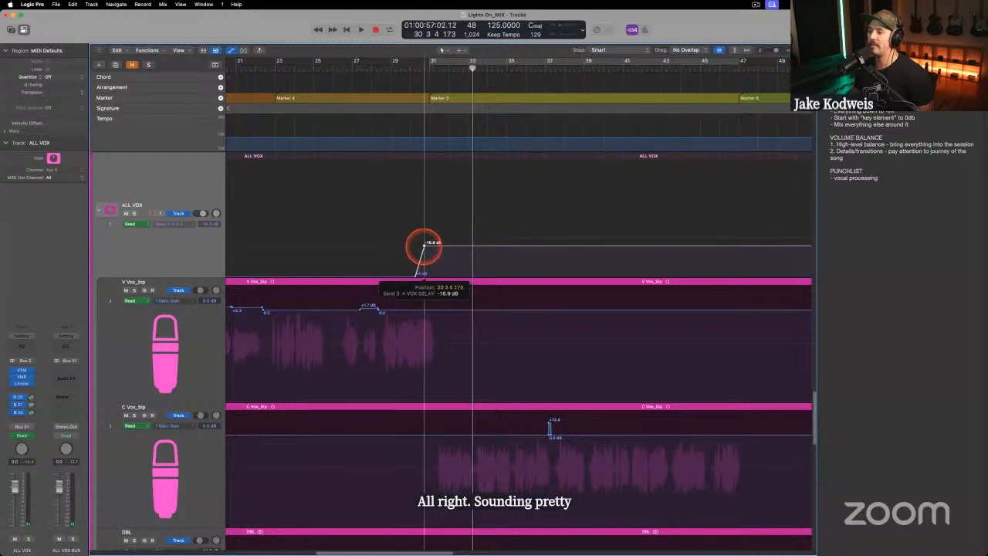
Shift the ALL VOX Send 3 → VOX DELAY ramp earlier so it reaches -16.9 dB near the end of bar 29, and replay it.
drag(424, 245, 422, 245)
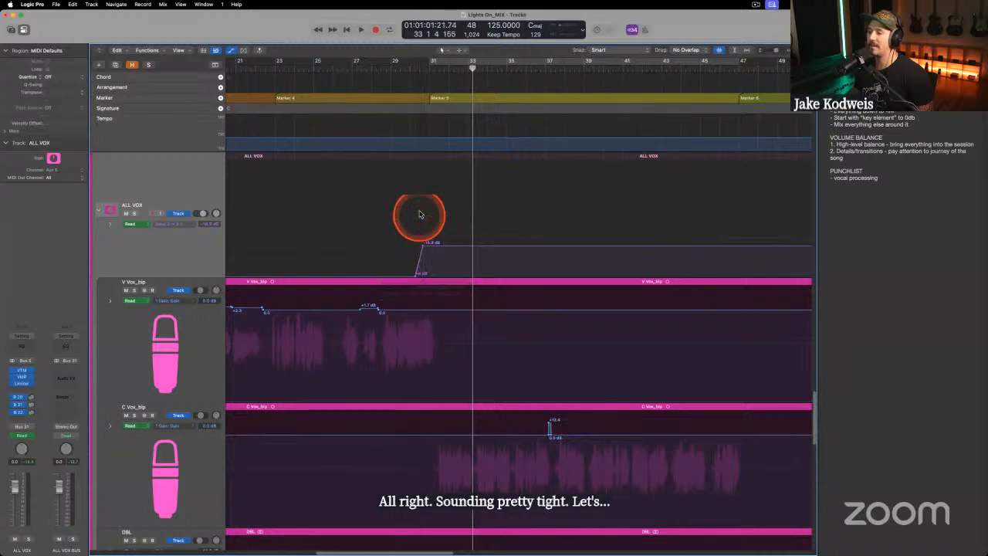
click(408, 68)
key(space)
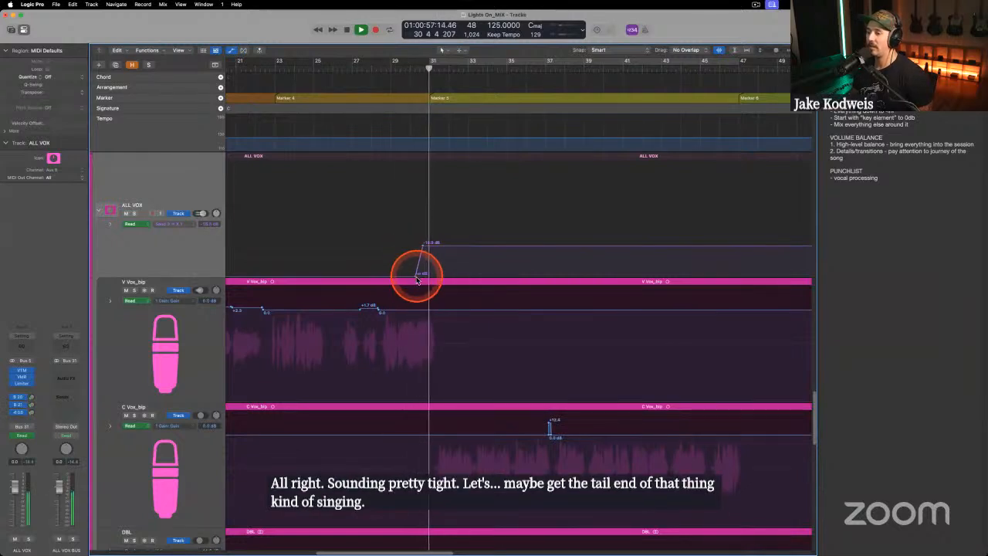
drag(415, 280, 406, 246)
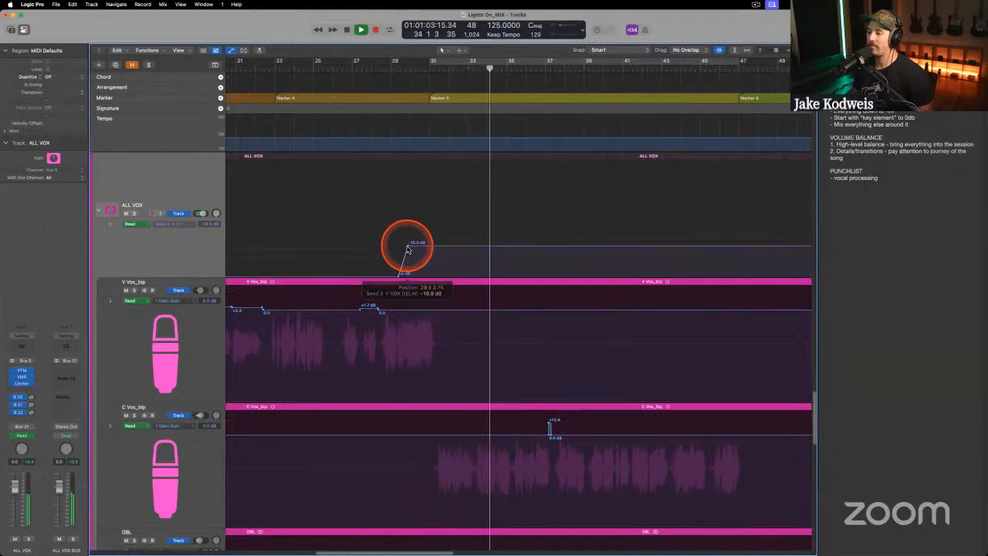
click(373, 67)
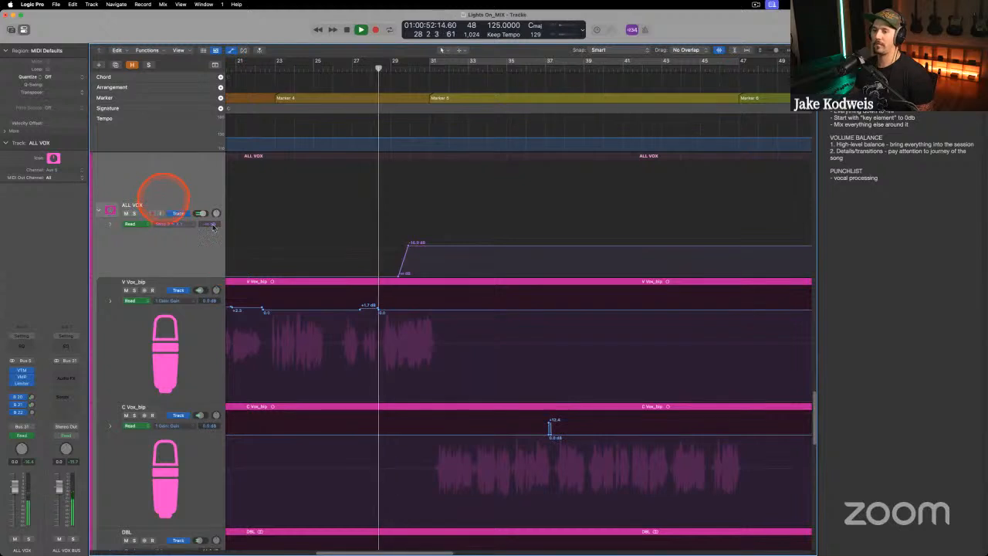
Switch ALL VOX to its Send 1 → VOX VERB automation, stop playback at bar 30 and add a marker there.
key(a)
key(a)
drag(177, 226, 198, 206)
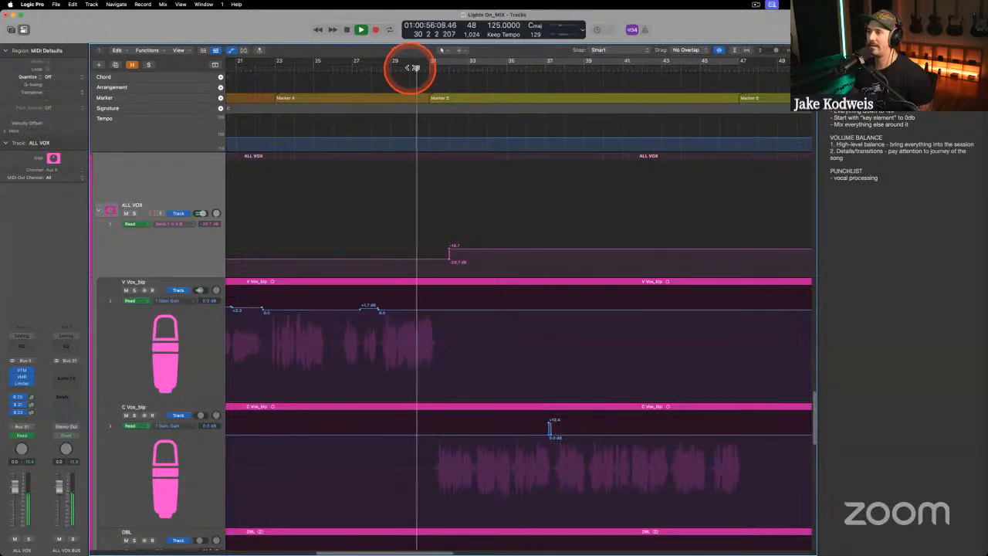
click(410, 69)
click(418, 93)
click(416, 177)
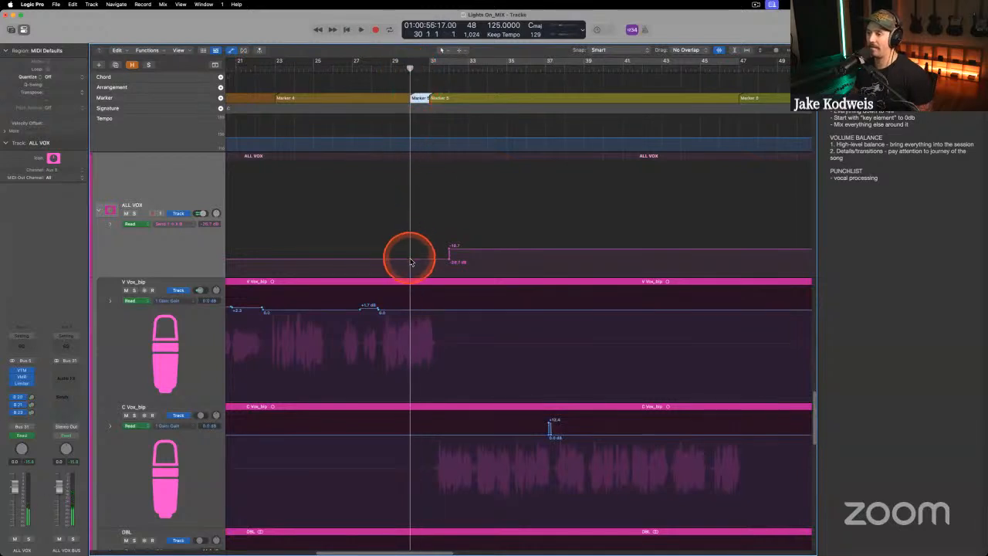
Raise the VOX VERB send from bar 30 to 31 2 to about -10 dB and play the passage.
drag(411, 261, 434, 261)
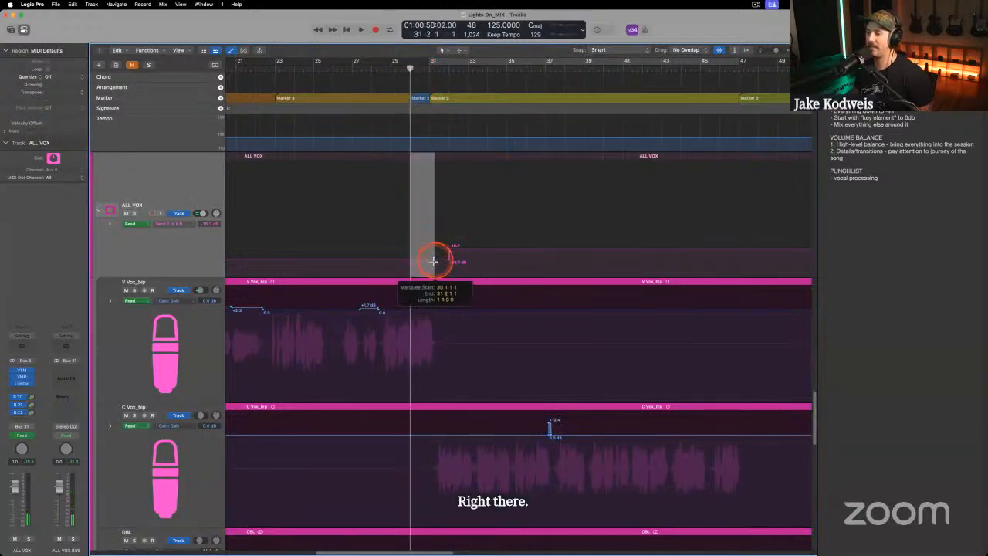
click(424, 250)
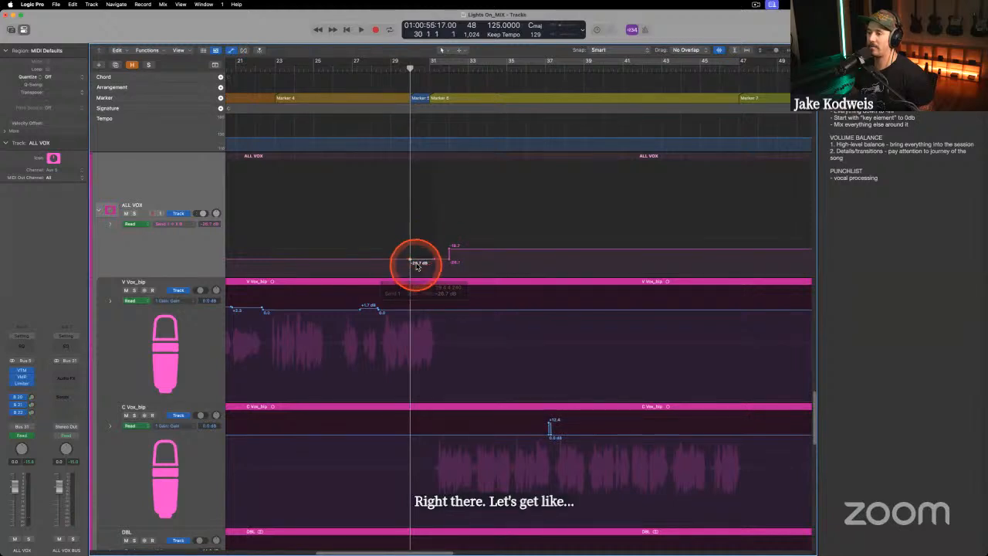
click(399, 71)
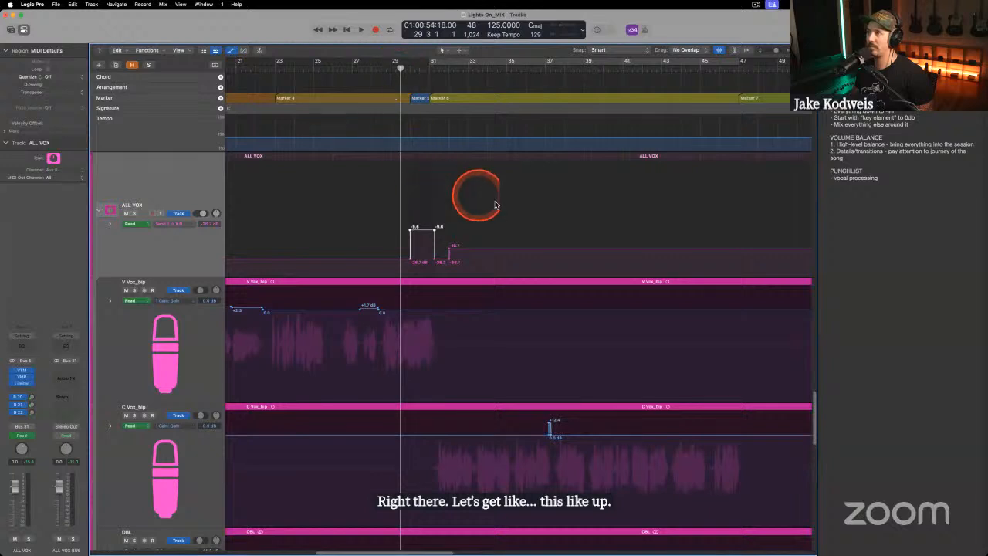
key(space)
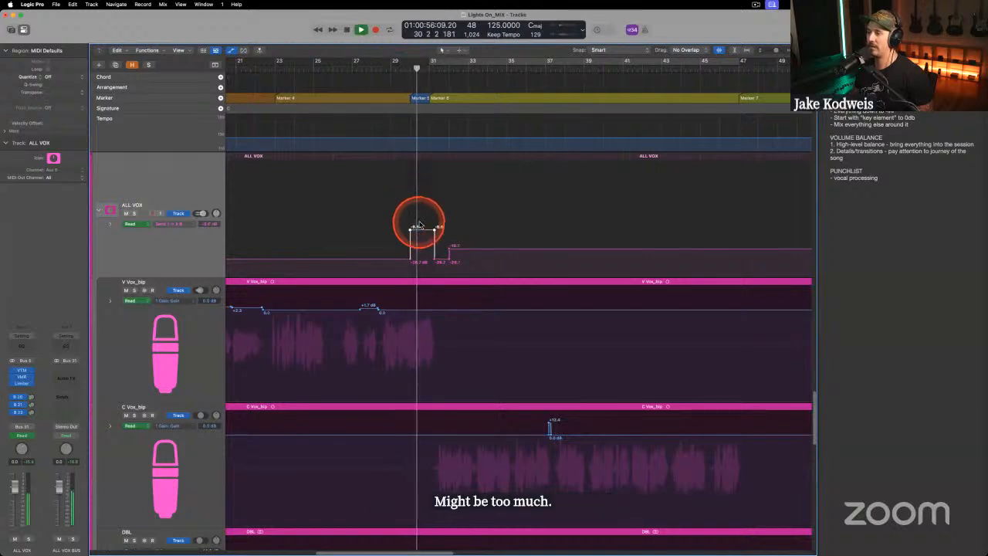
Reshape the VOX VERB boost into a ramp rising from bar 30 to about -5.5 dB just after bar 31, and replay it.
click(386, 206)
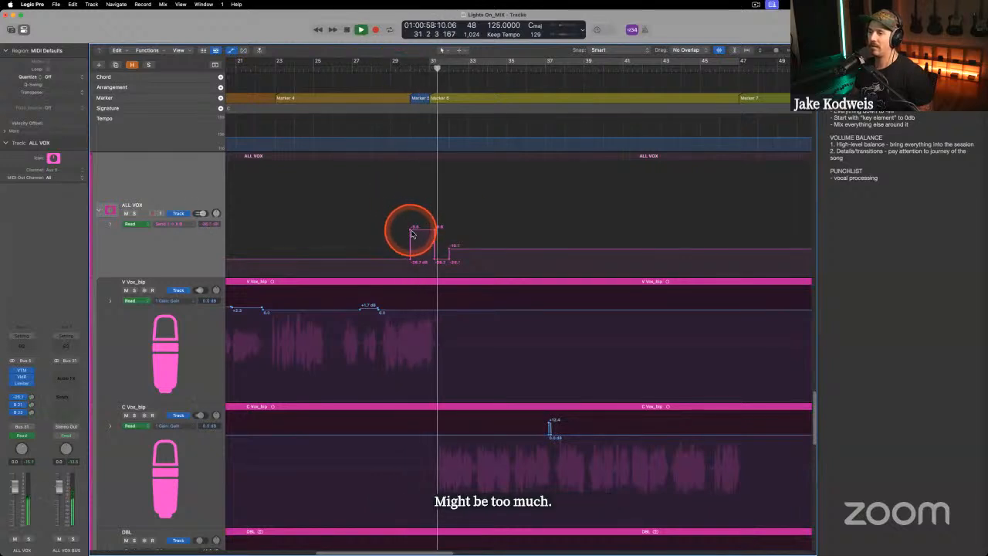
drag(412, 233, 435, 219)
key(space)
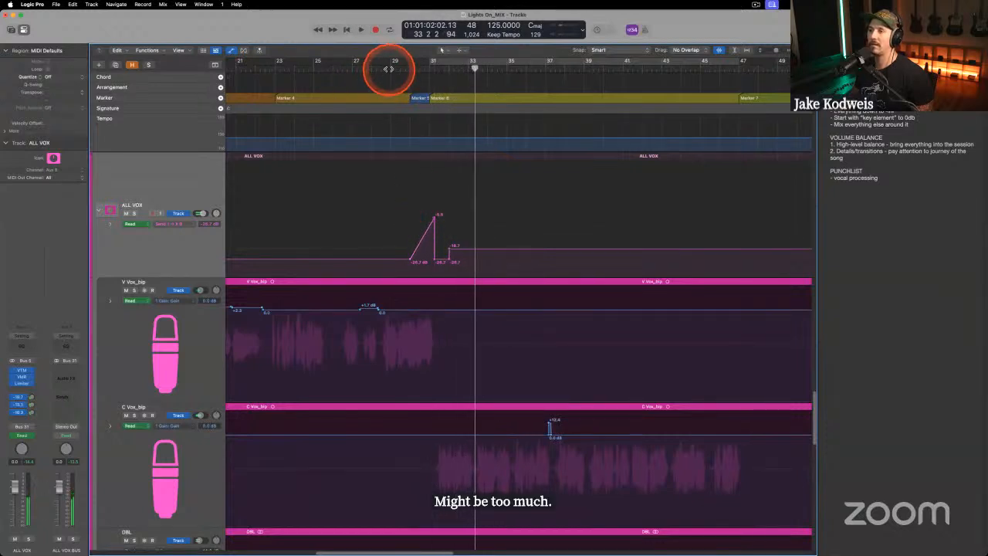
click(388, 69)
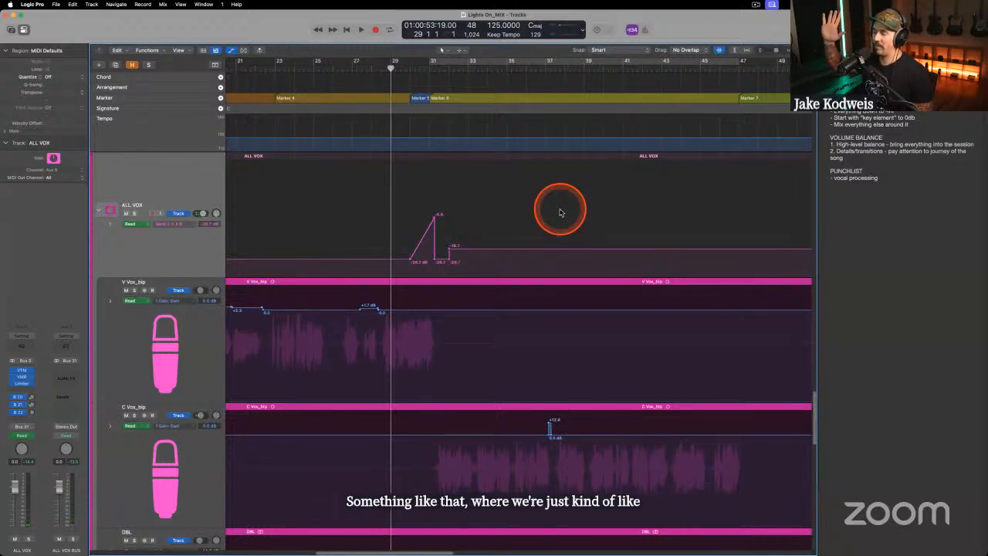
key(space)
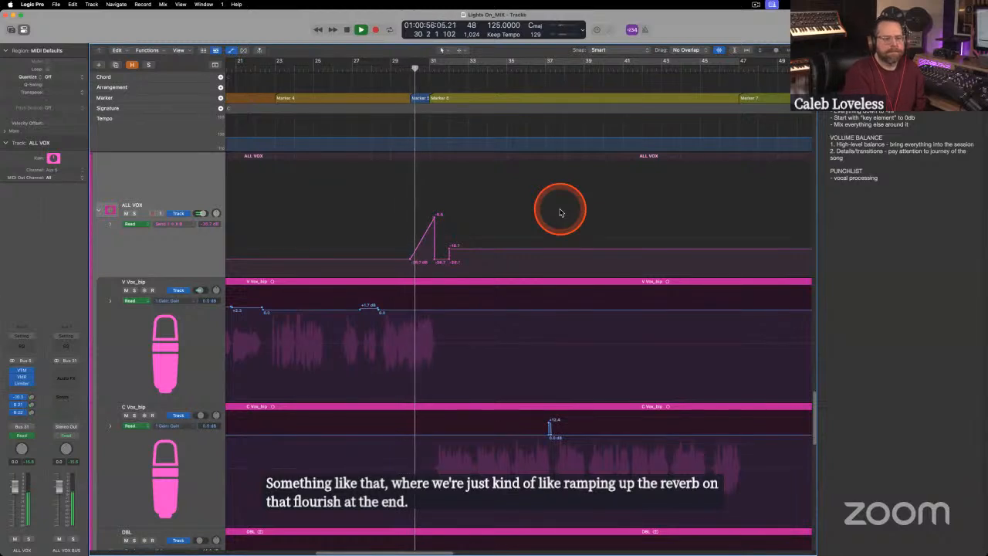
key(space)
Move the VOX VERB ramp's peak slightly earlier and extend it into a short plateau with a later fall-off after bar 31.
click(434, 216)
drag(434, 216, 431, 217)
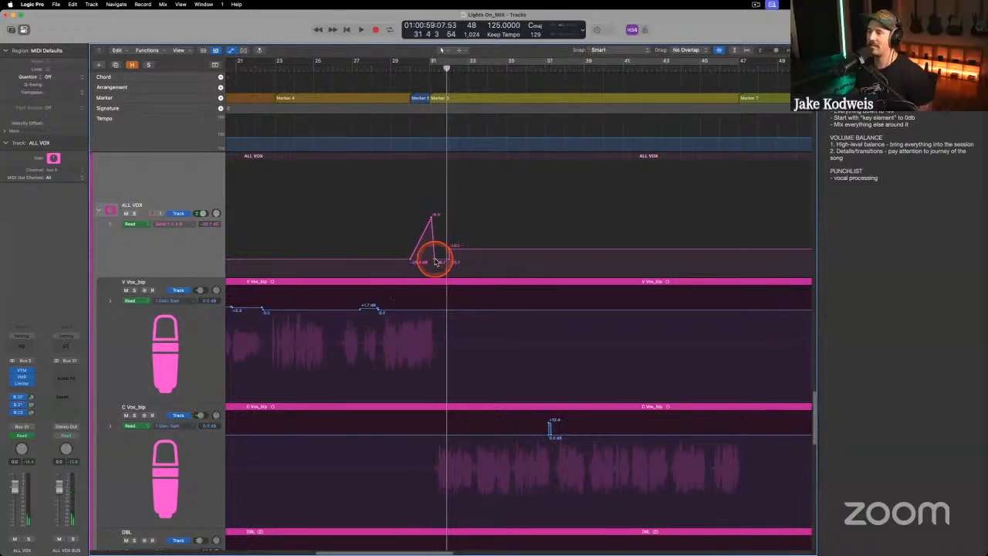
drag(434, 260, 434, 217)
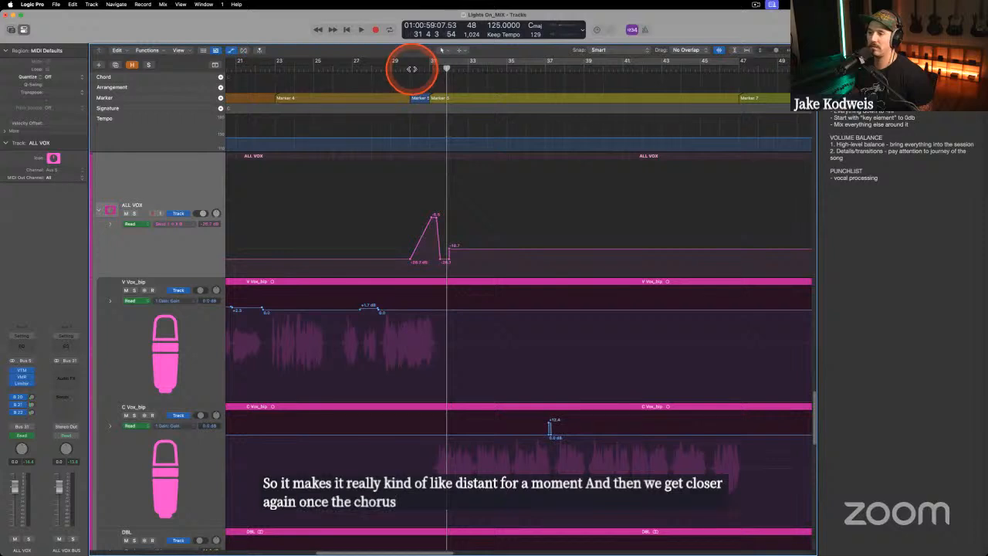
Add a short throw of about -6 dB to the Send 3 → VOX DELAY automation between bars 30 and 31, and play it.
click(170, 224)
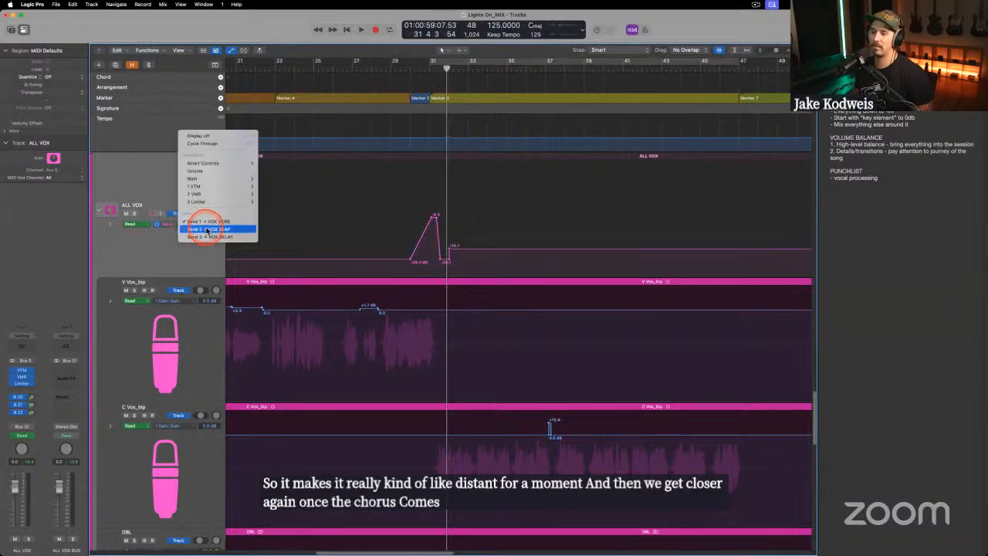
click(211, 237)
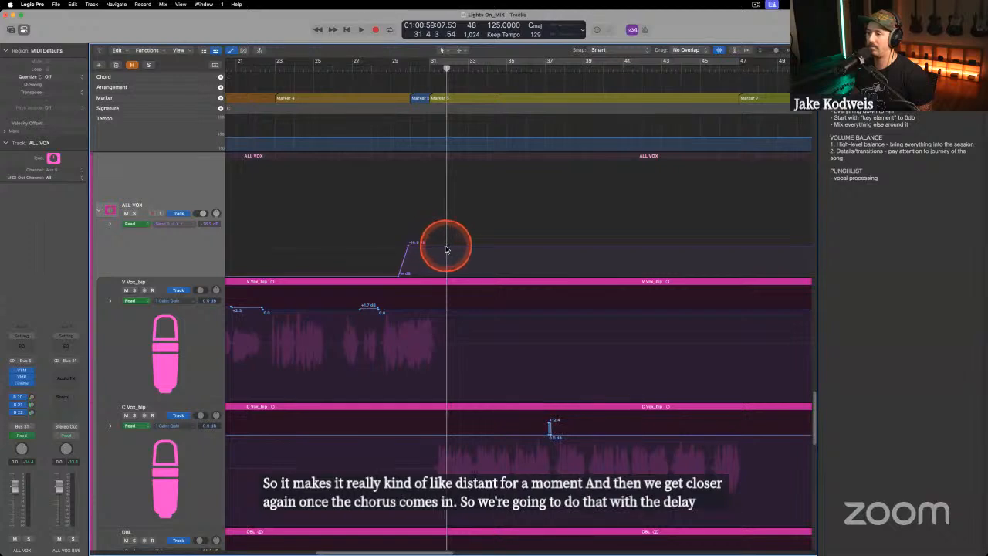
click(444, 247)
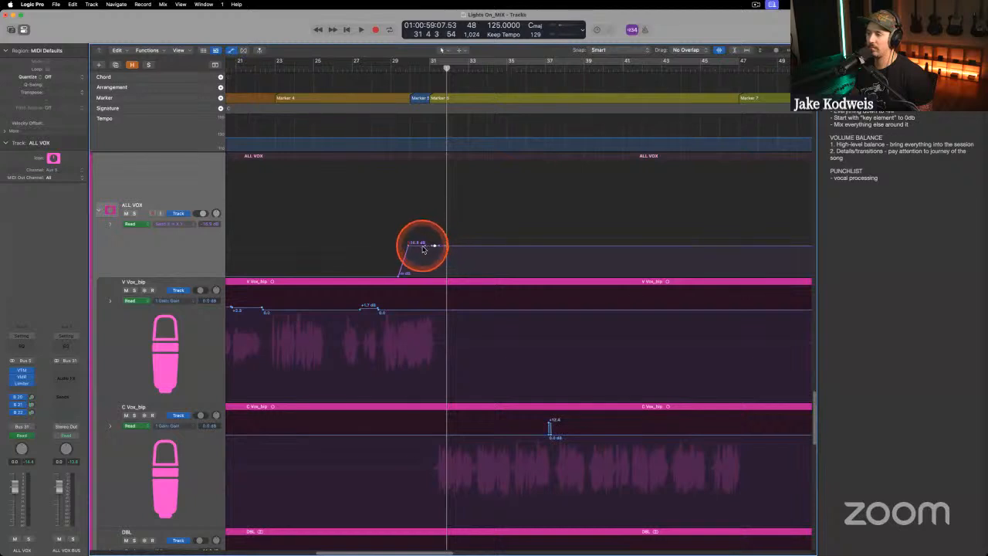
drag(429, 247, 432, 215)
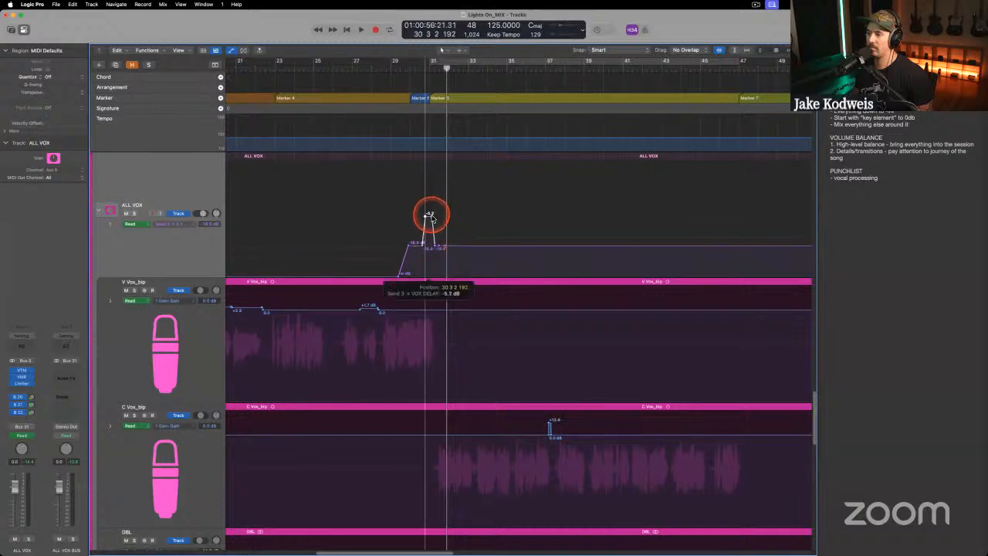
click(386, 66)
key(space)
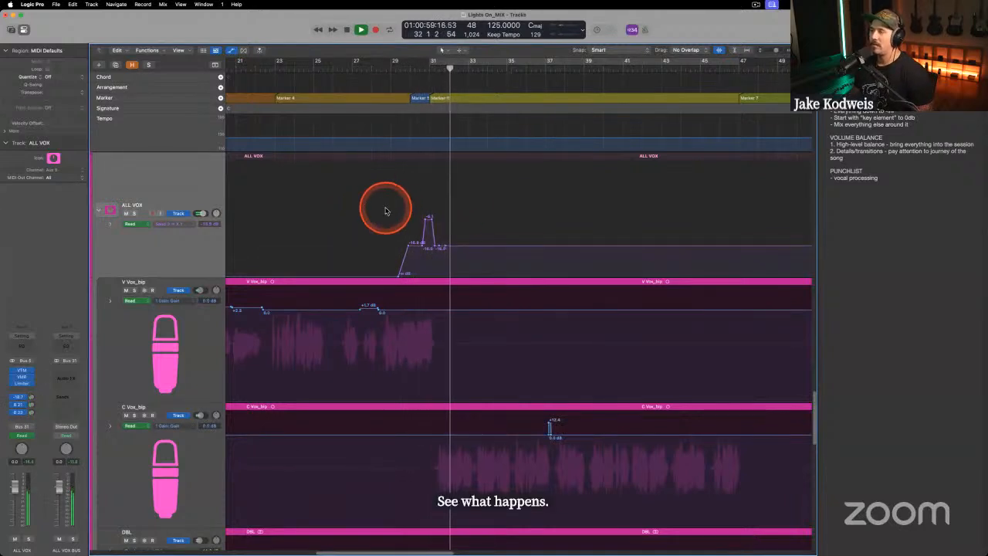
Review the ALL VOX Send 1 → VOX VERB automation across the song while the chorus plays into the second verse.
scroll(386, 211, right, 6)
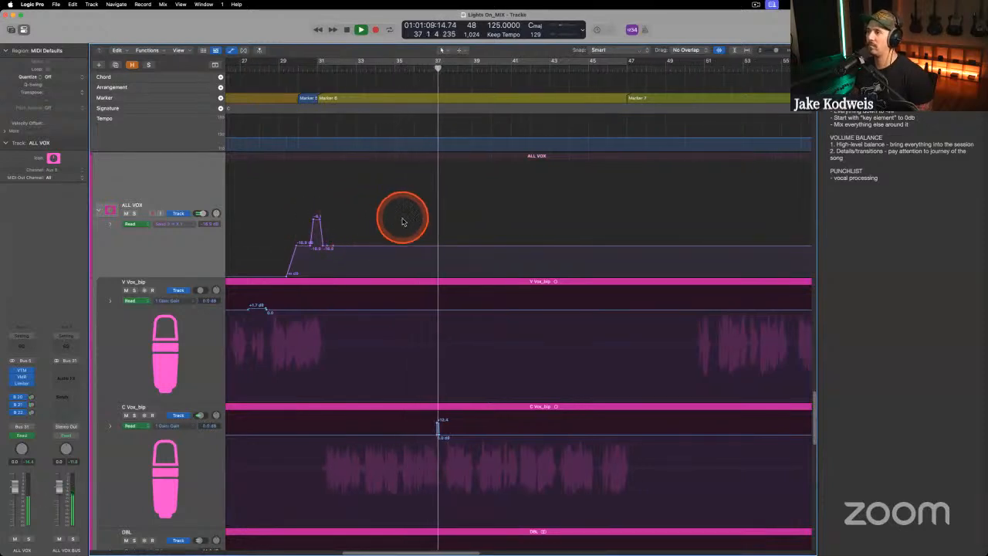
click(185, 224)
click(206, 215)
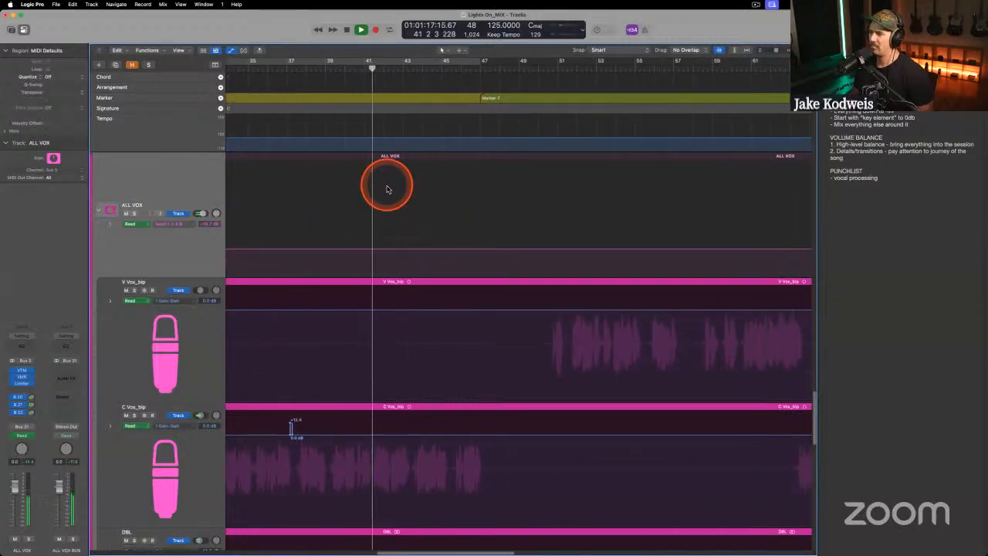
scroll(388, 189, left, 15)
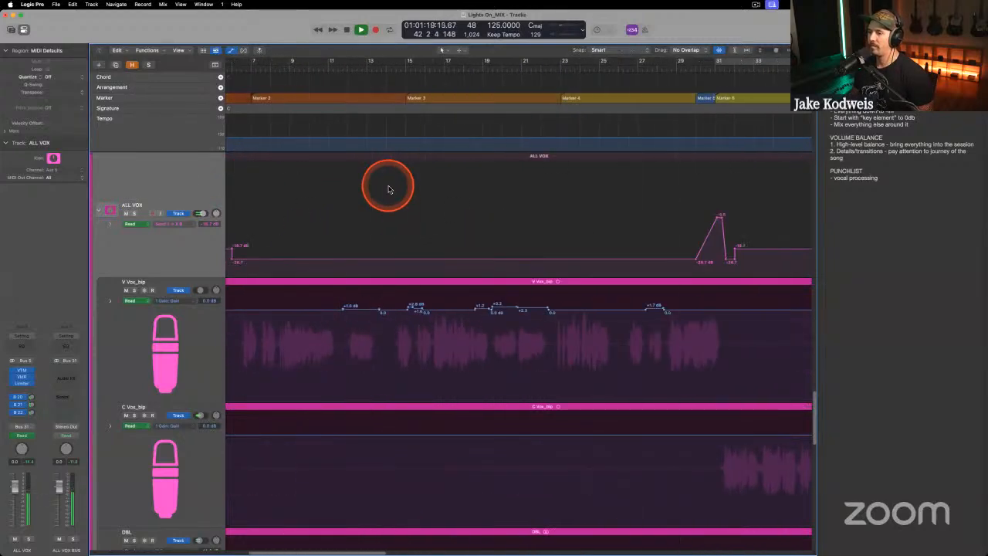
scroll(388, 189, right, 15)
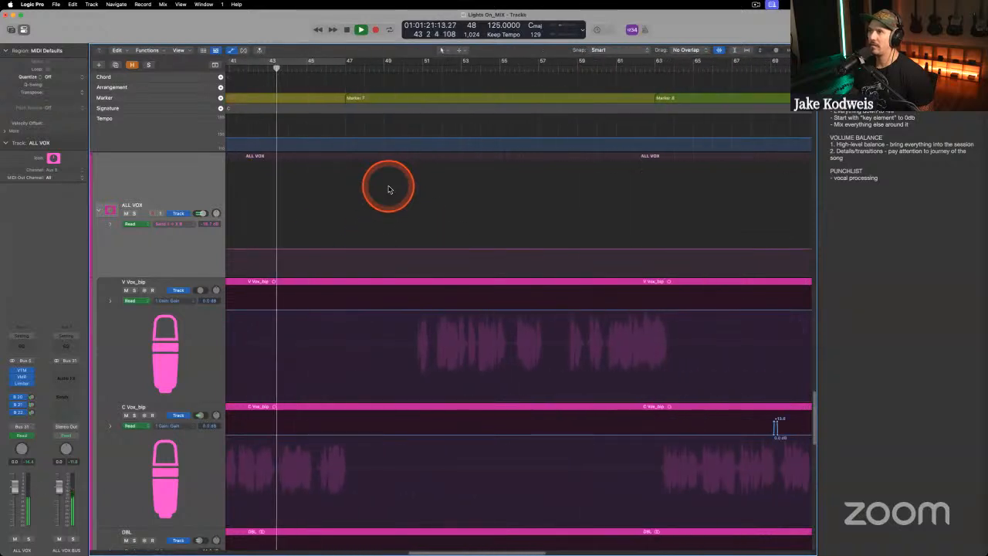
scroll(388, 189, left, 2)
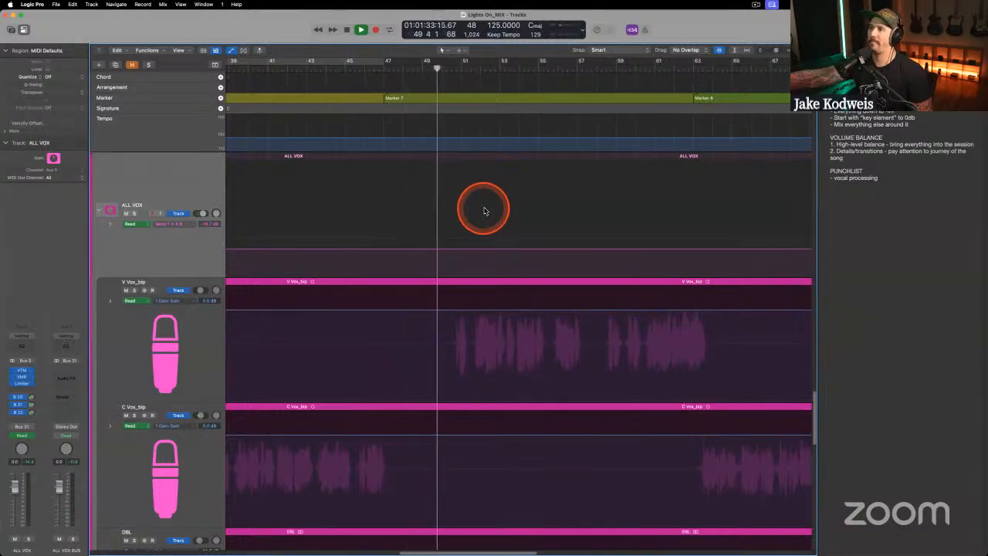
scroll(423, 282, right, 2)
scroll(422, 282, right, 1)
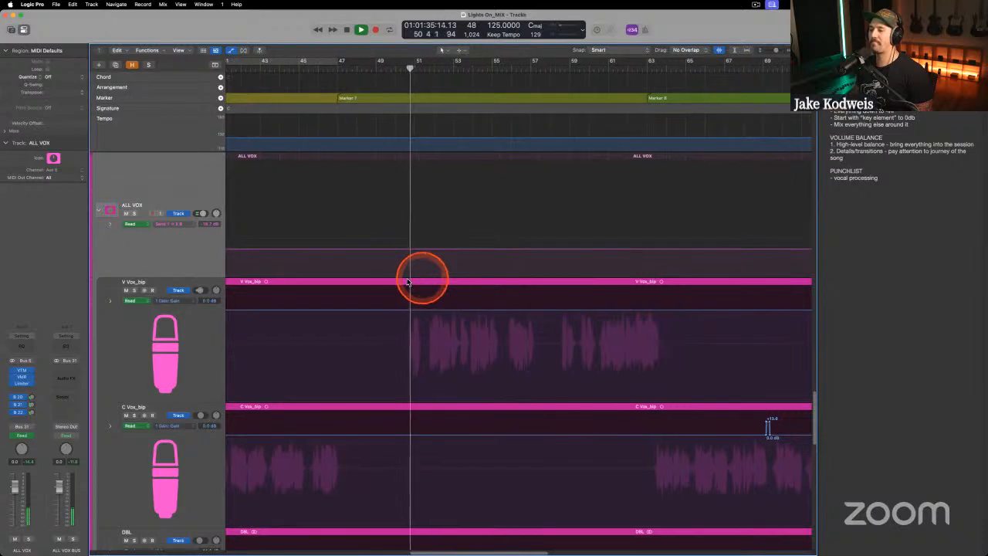
Lower the ALL VOX Send 3 → VOX DELAY automation to about -22.3 dB across the second verse, from bar 50 to bar 63 4.
click(183, 224)
click(232, 237)
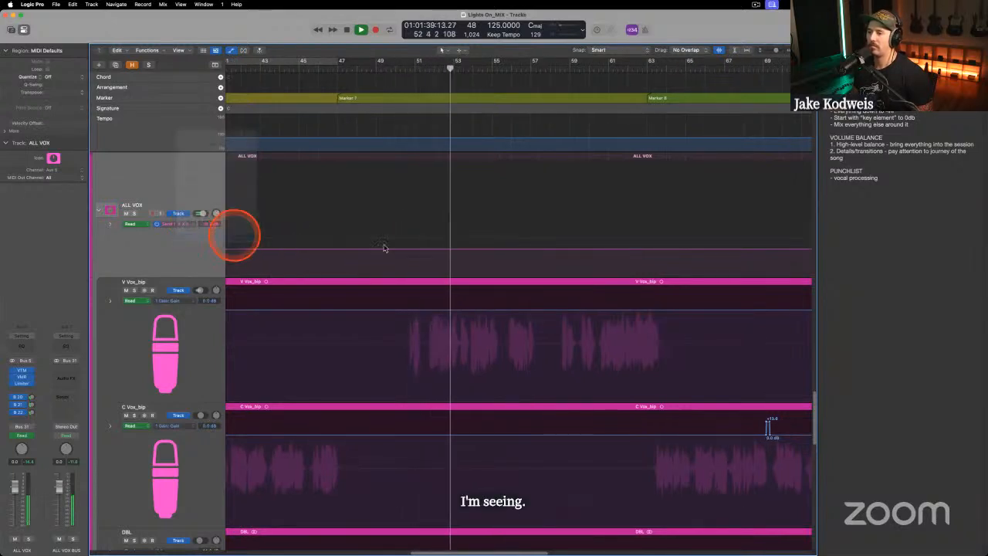
click(398, 247)
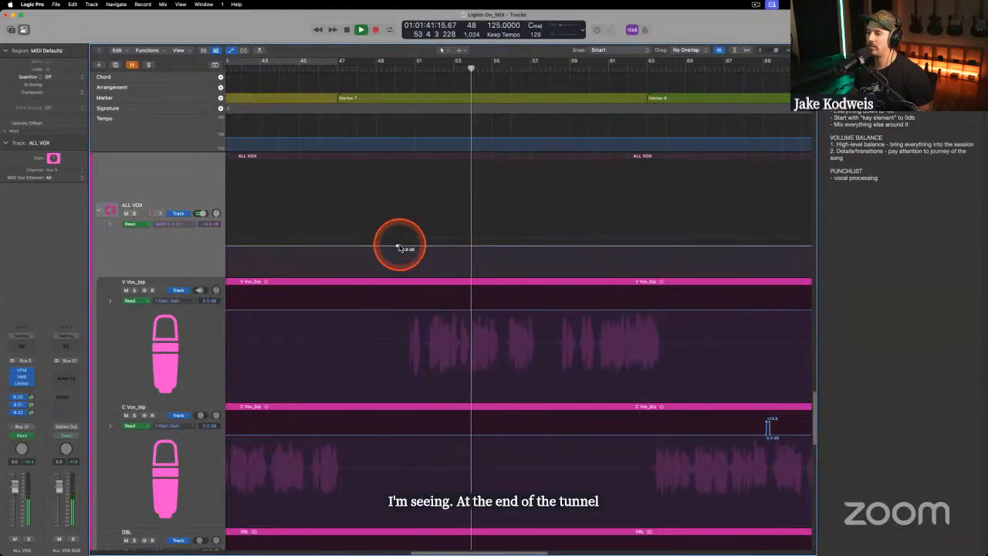
click(664, 247)
drag(628, 248, 628, 255)
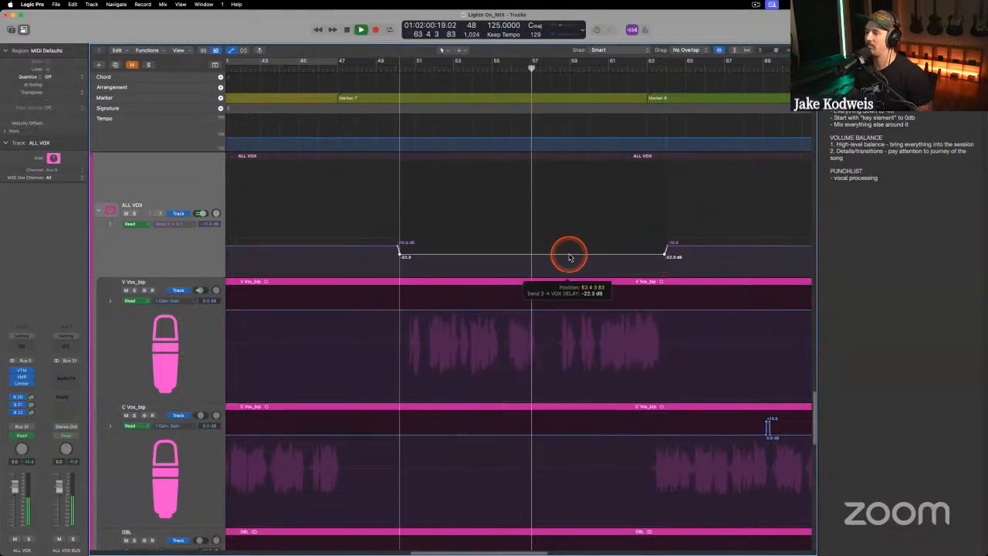
Try lowering the ALL VOX Send 2 → VOX SLAP automation across the second verse, bars 50 to 63, auditioning it at about -19 and -17 dB.
click(388, 68)
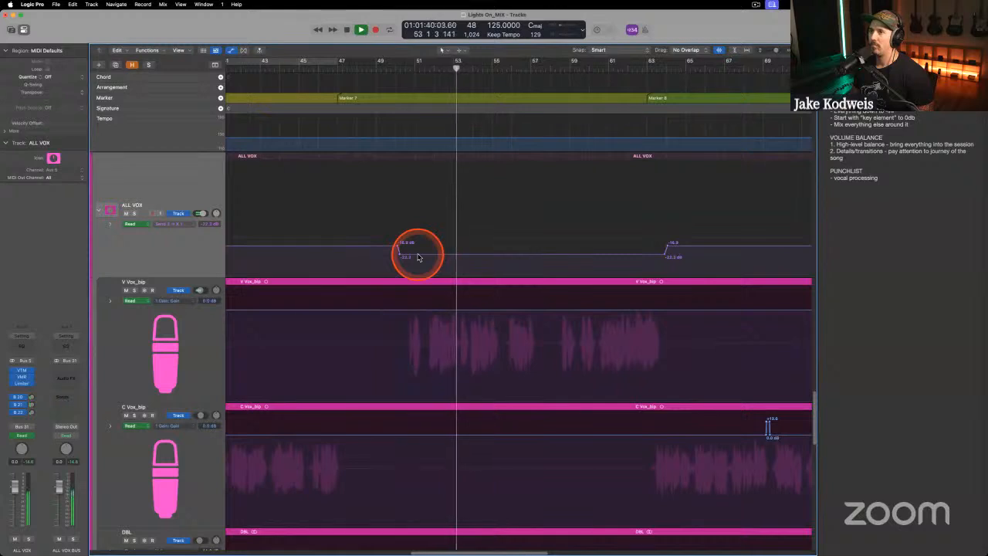
scroll(425, 259, right, 2)
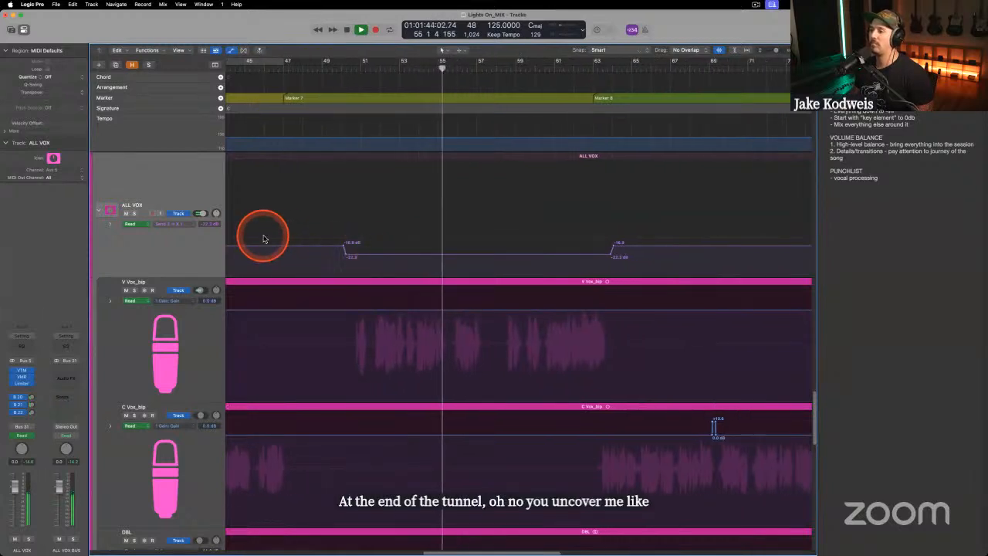
click(184, 222)
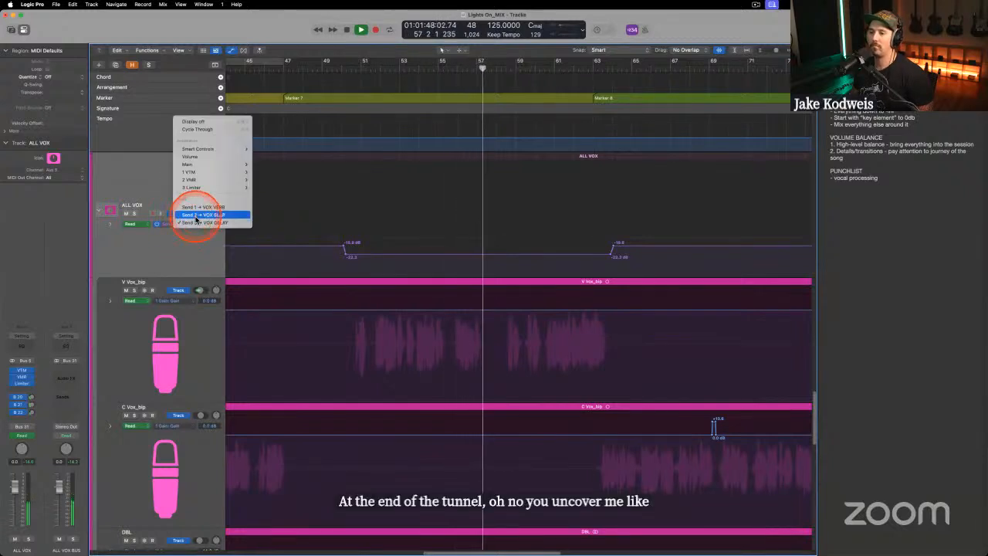
click(194, 216)
key(space)
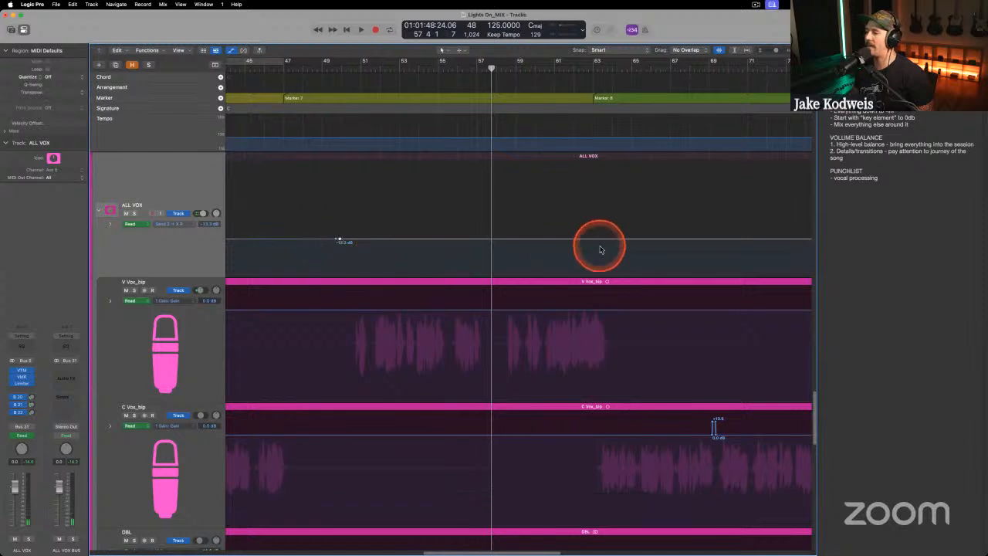
click(605, 242)
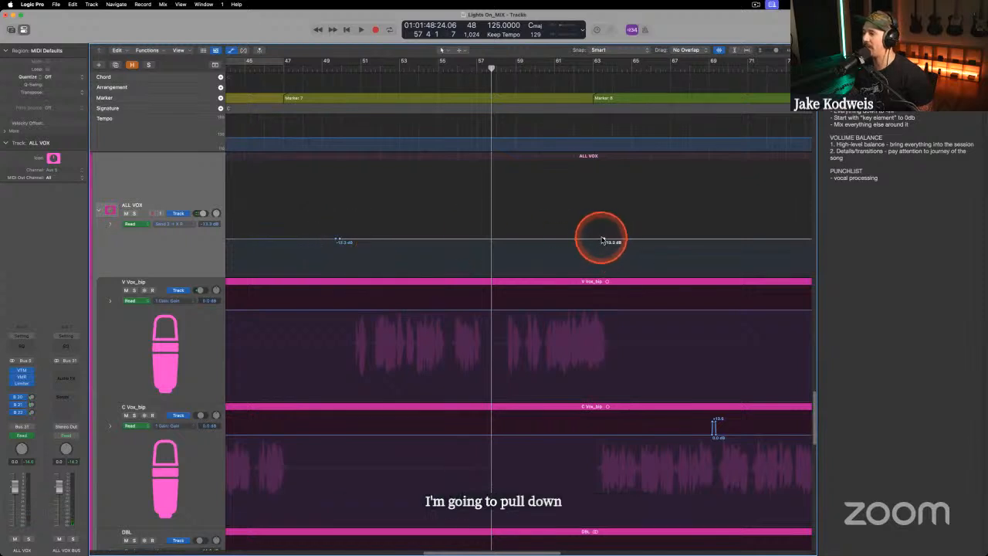
drag(448, 239, 451, 256)
click(332, 68)
key(space)
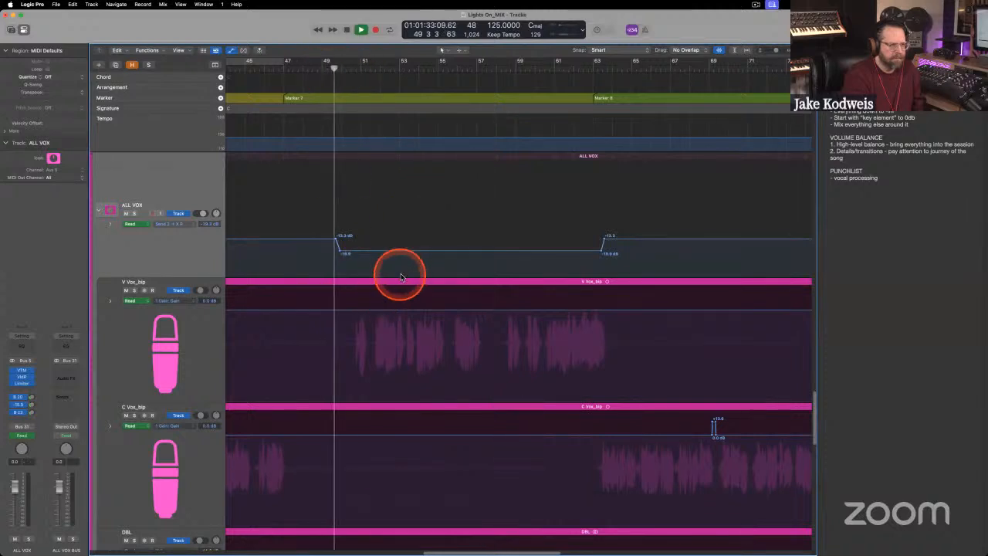
drag(409, 249, 411, 250)
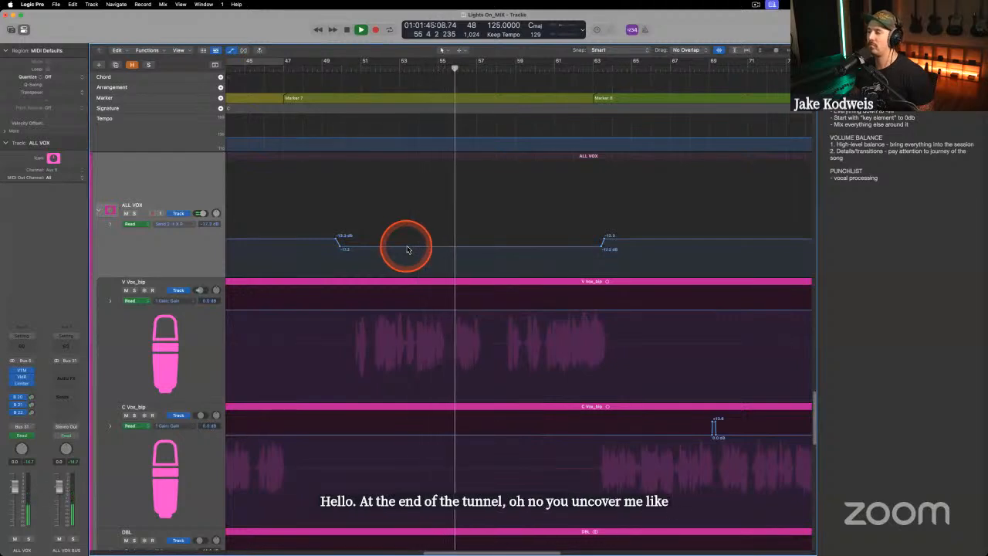
drag(407, 247, 404, 247)
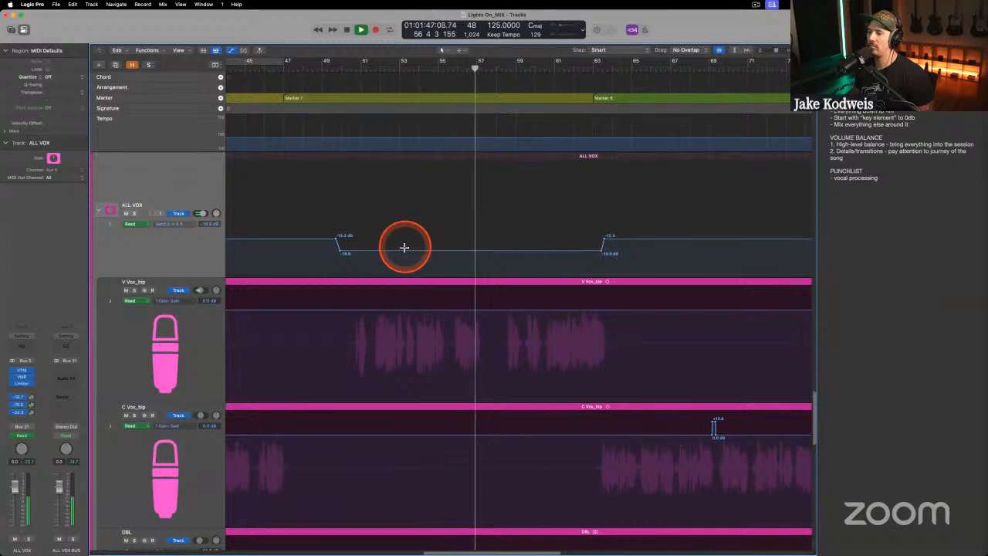
Undo the second-verse dip in the VOX SLAP automation and replay the verse from around bar 50.
key(super+z)
key(space)
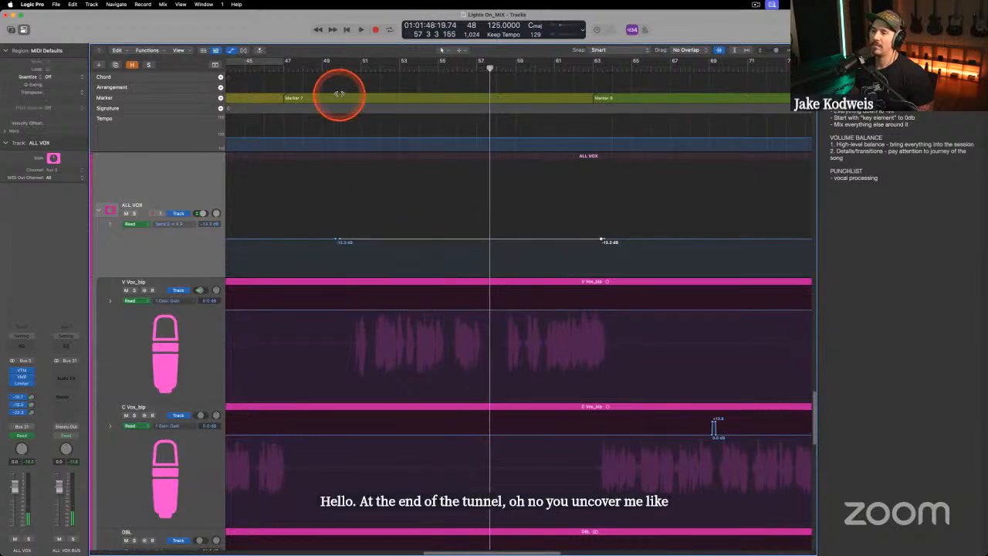
double_click(333, 67)
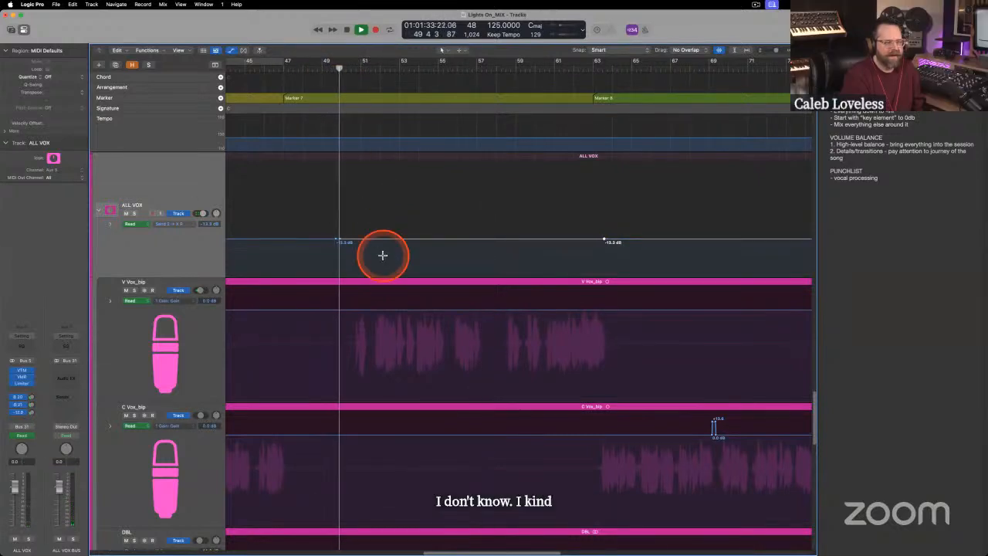
key(space)
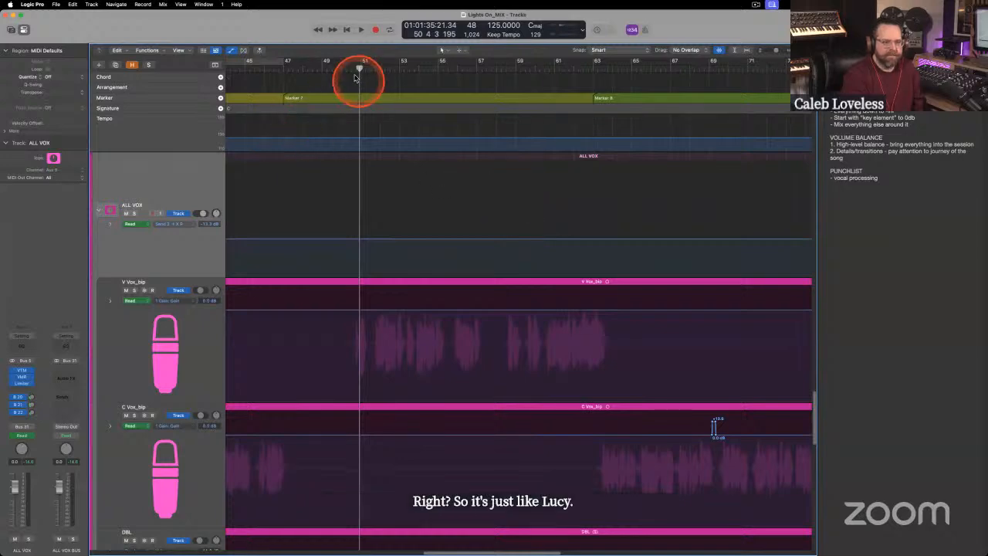
drag(360, 69, 351, 69)
key(space)
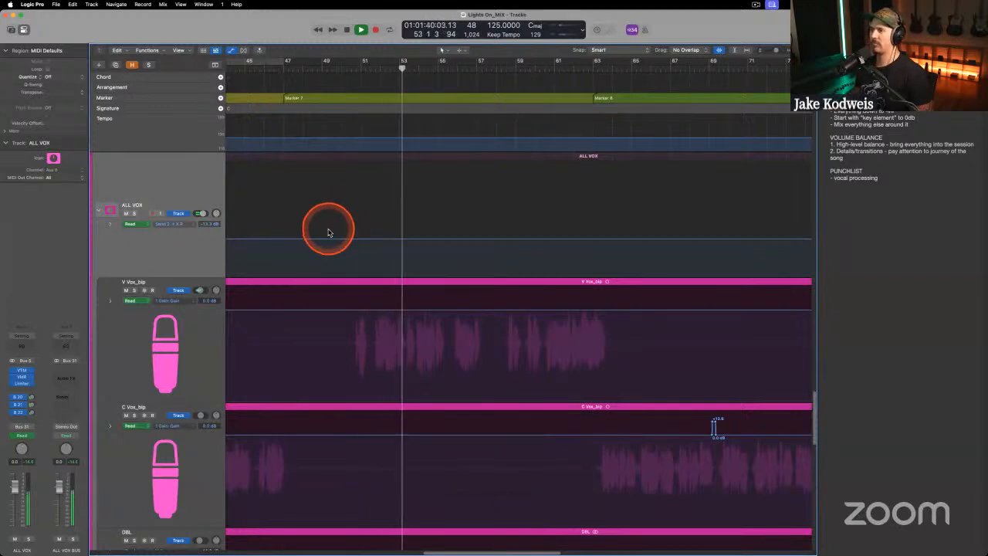
Raise the ALL VOX Send 3 → VOX DELAY automation slightly to about -21 dB across the second verse and play on into the chorus.
click(175, 223)
click(206, 230)
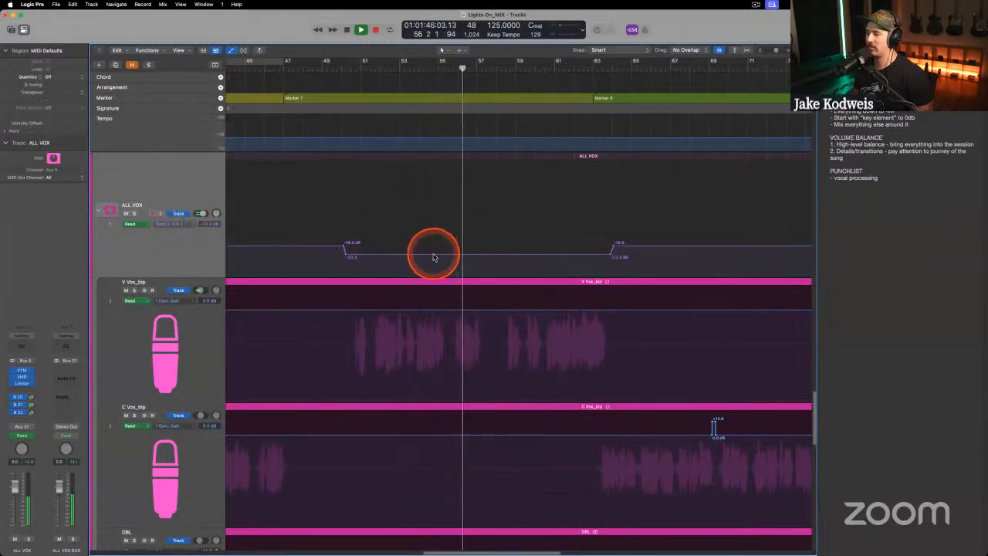
click(432, 257)
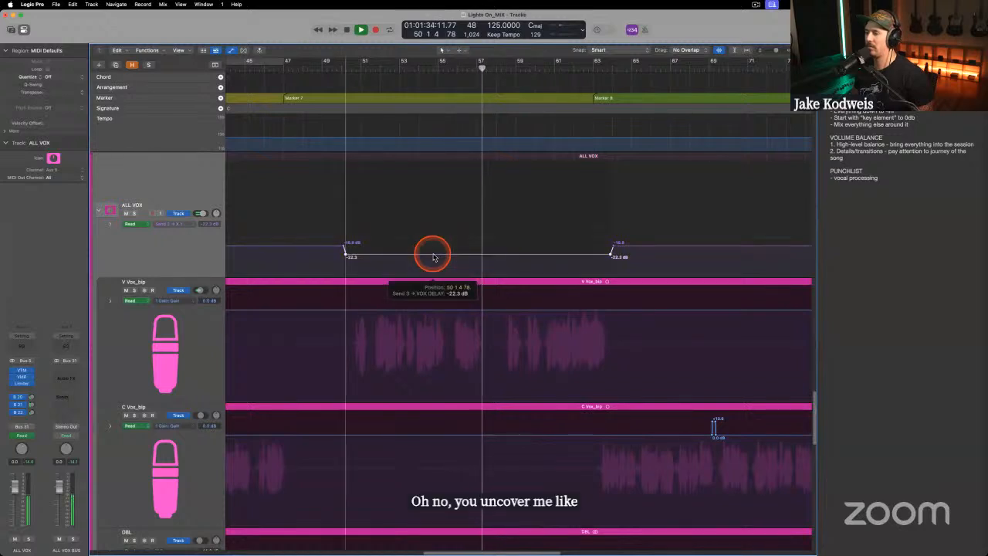
drag(433, 253, 433, 253)
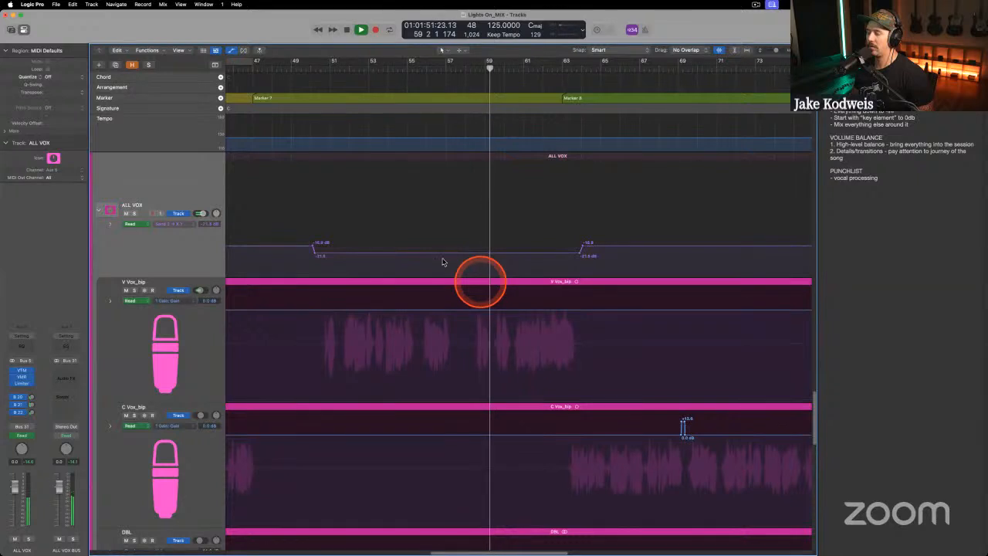
scroll(442, 262, right, 3)
scroll(436, 269, right, 1)
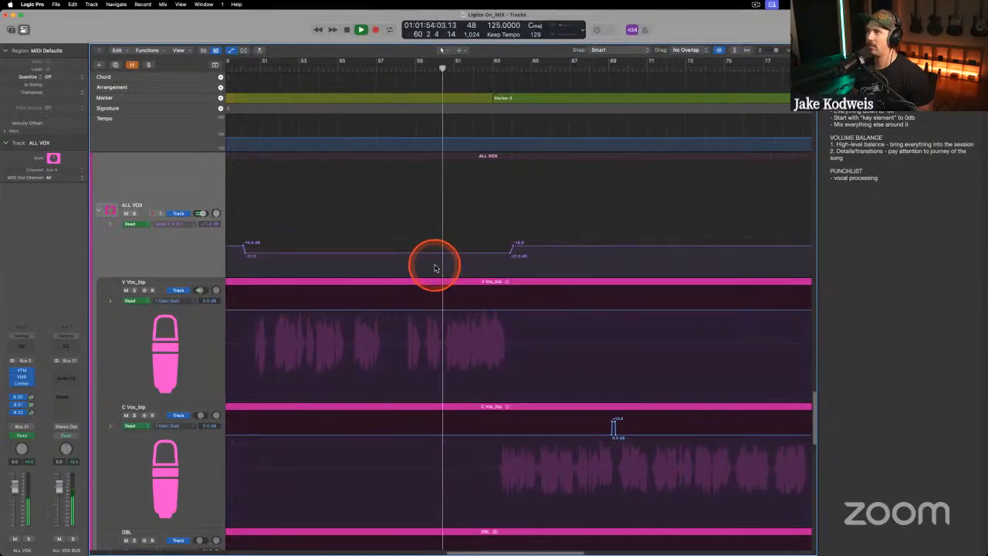
scroll(433, 268, right, 2)
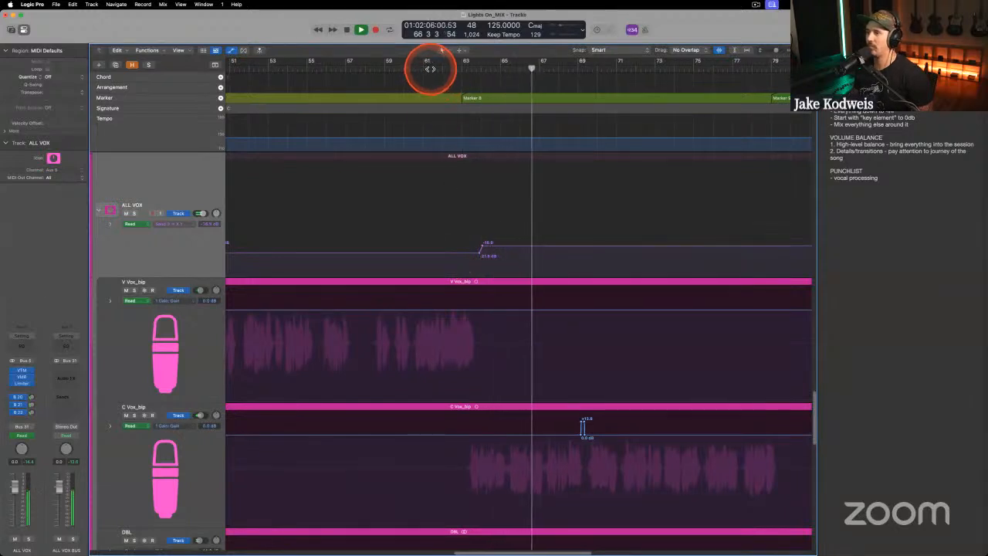
Save the project, with the track automation hidden and shown again.
key(a)
scroll(410, 305, right, 4)
key(super+s)
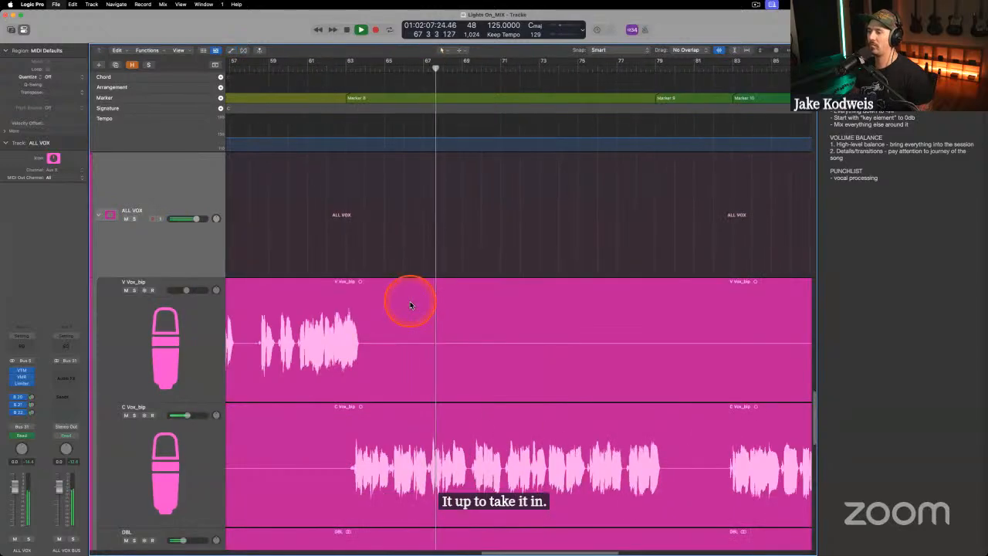
key(a)
Review the ALL VOX Send 3 → VOX DELAY automation from the first chorus throw through the sections after bar 79 while the song plays.
scroll(391, 274, left, 3)
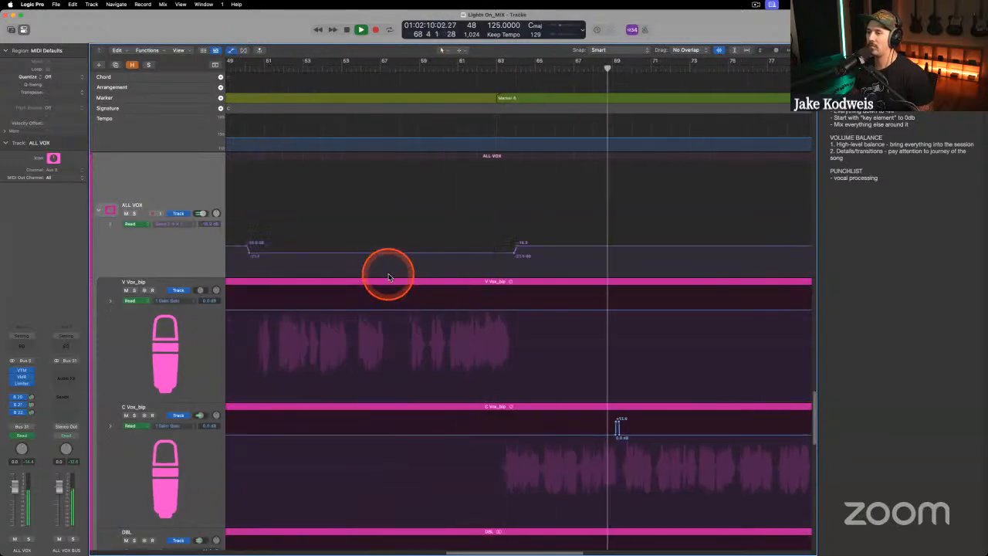
scroll(389, 277, left, 10)
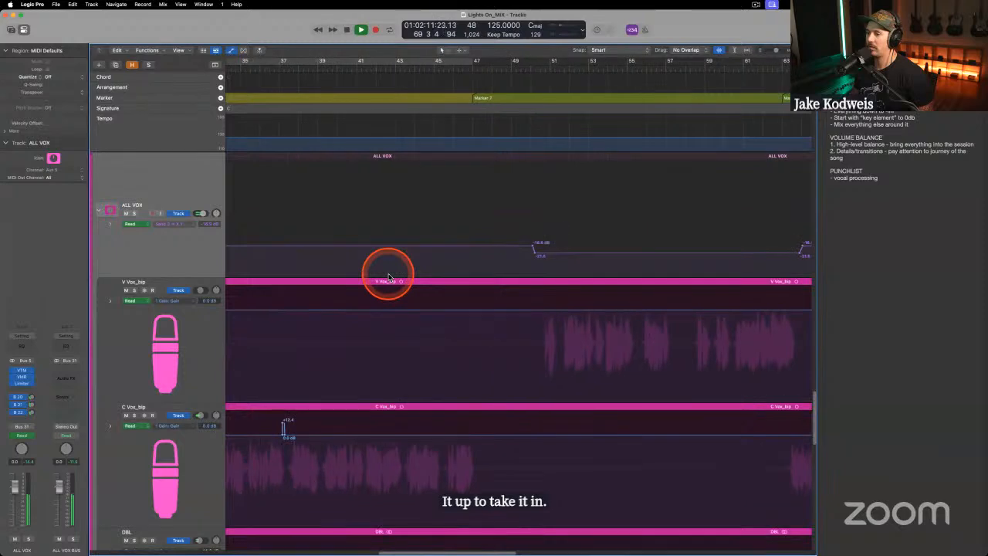
scroll(389, 277, right, 4)
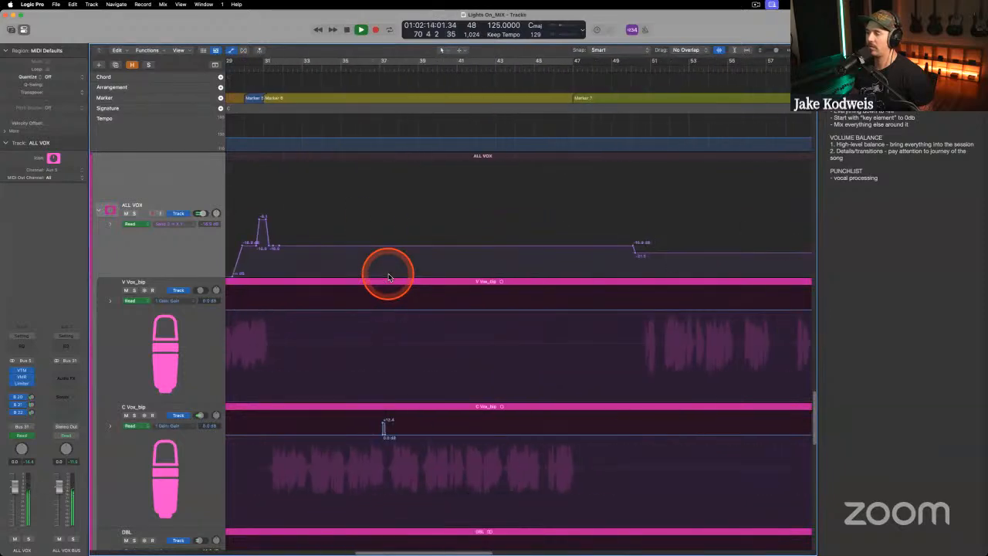
scroll(389, 277, right, 12)
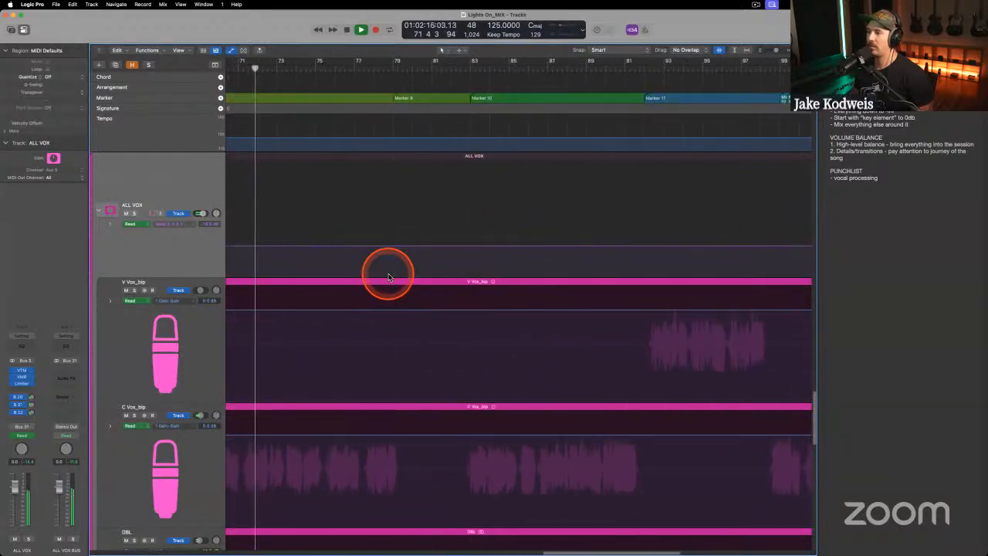
scroll(388, 277, left, 2)
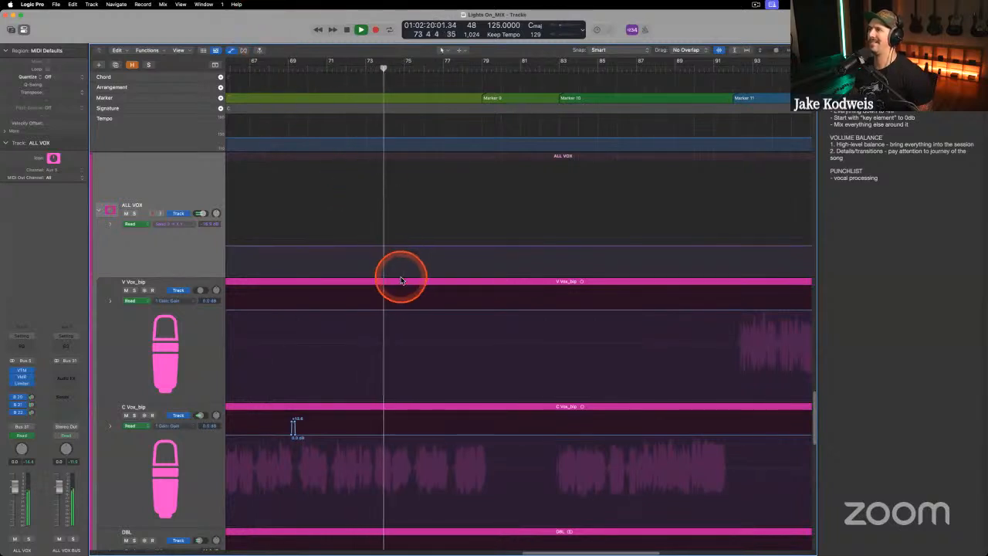
scroll(412, 276, right, 1)
scroll(413, 276, right, 3)
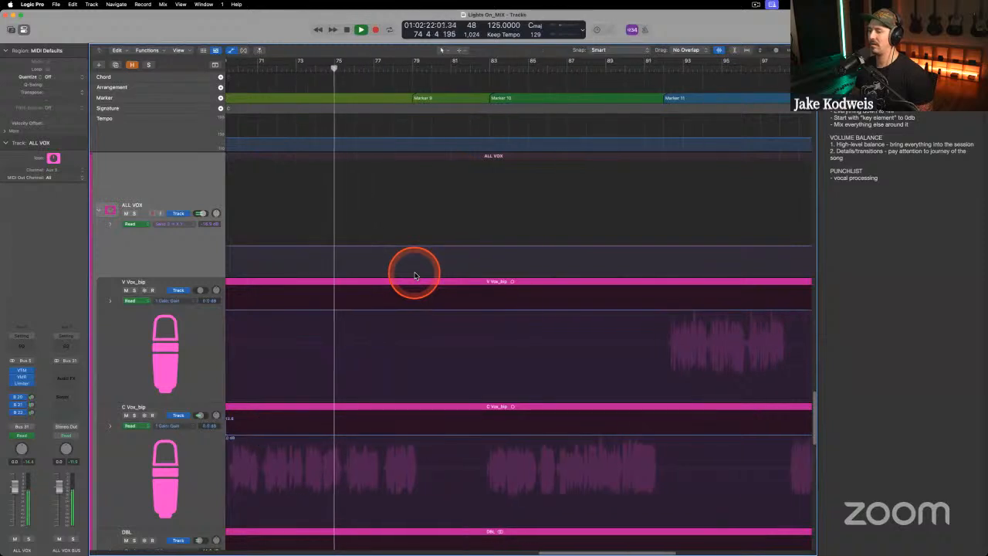
scroll(466, 265, right, 2)
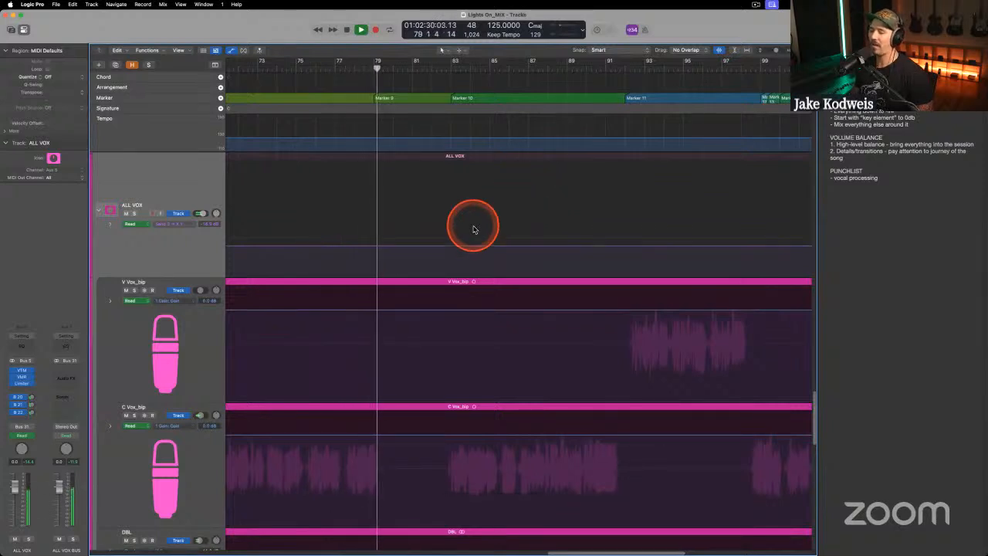
scroll(472, 231, left, 2)
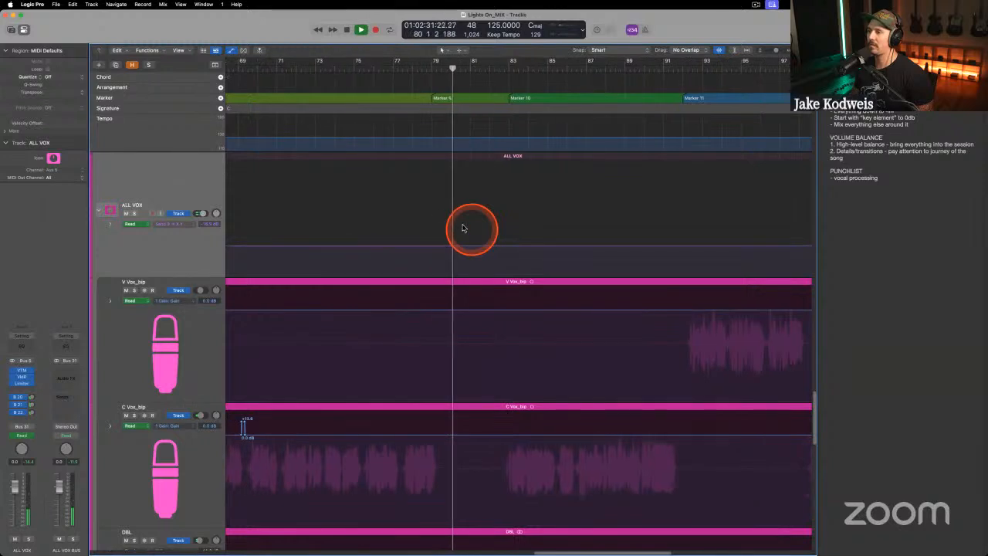
Add a throw of about -7 dB to the Send 3 → VOX DELAY automation between bars 78 and 80, and play the transition.
key(space)
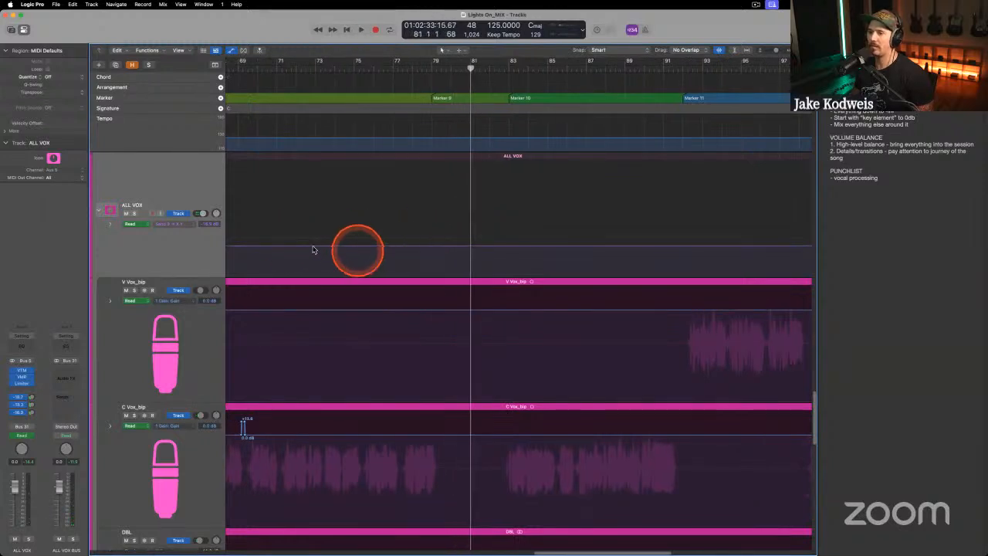
click(185, 224)
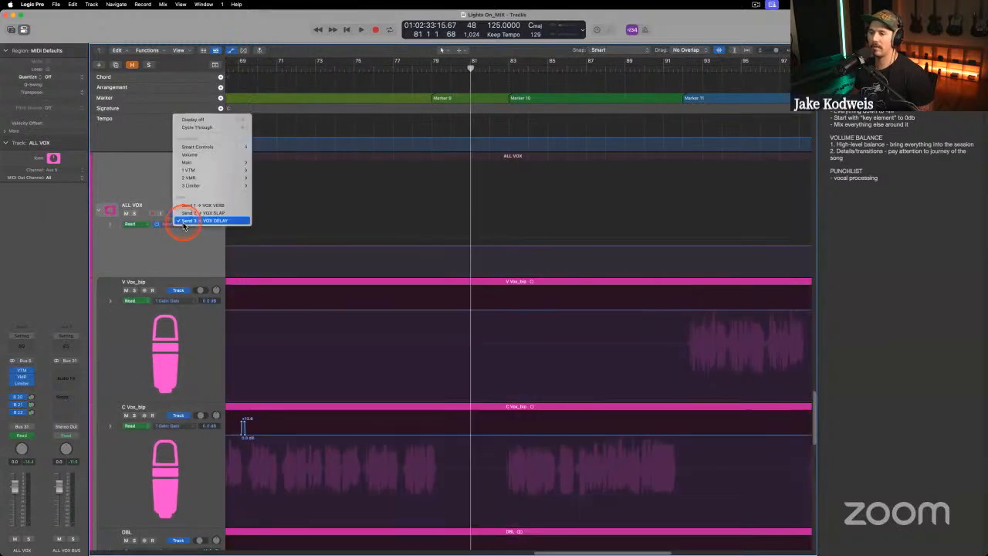
click(213, 222)
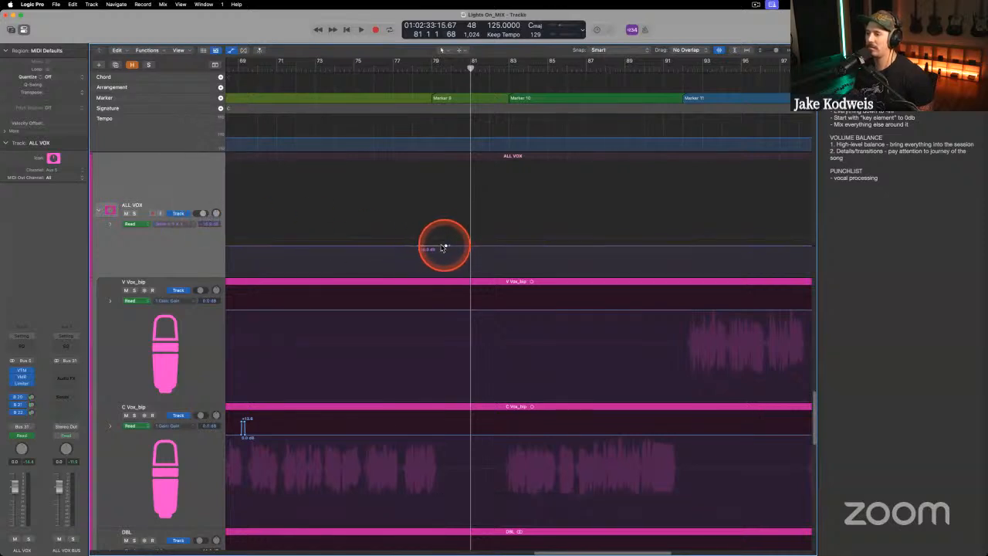
drag(440, 247, 437, 223)
click(394, 66)
key(space)
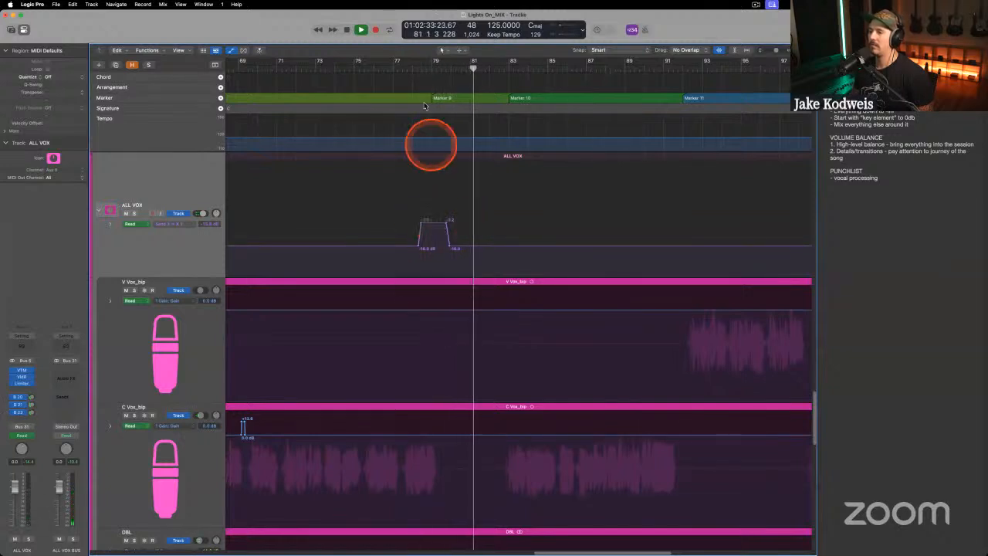
click(411, 66)
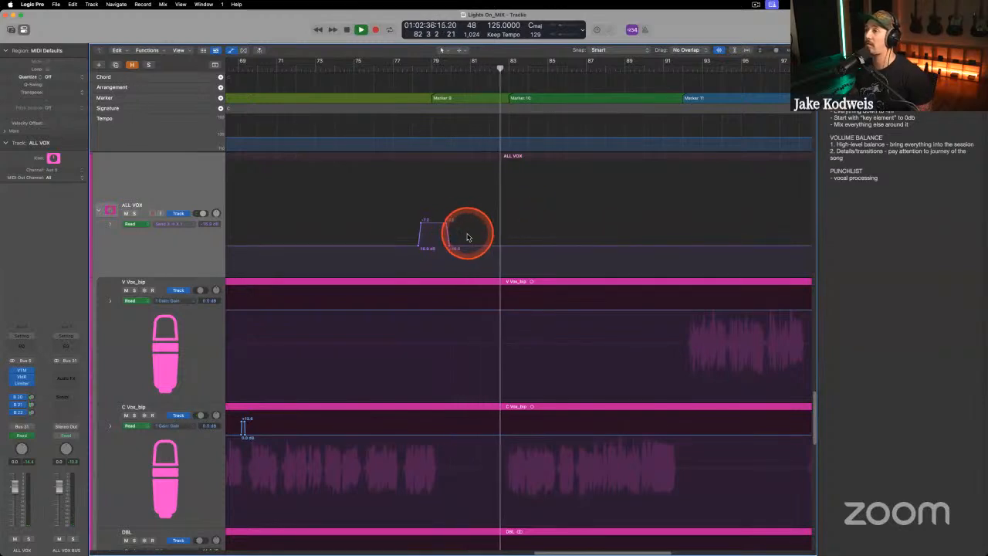
Raise the C Vox_bip Gain automation to about +1.1 dB across the Marker 10 section, from about bar 82 to 92, and replay it.
scroll(439, 238, right, 3)
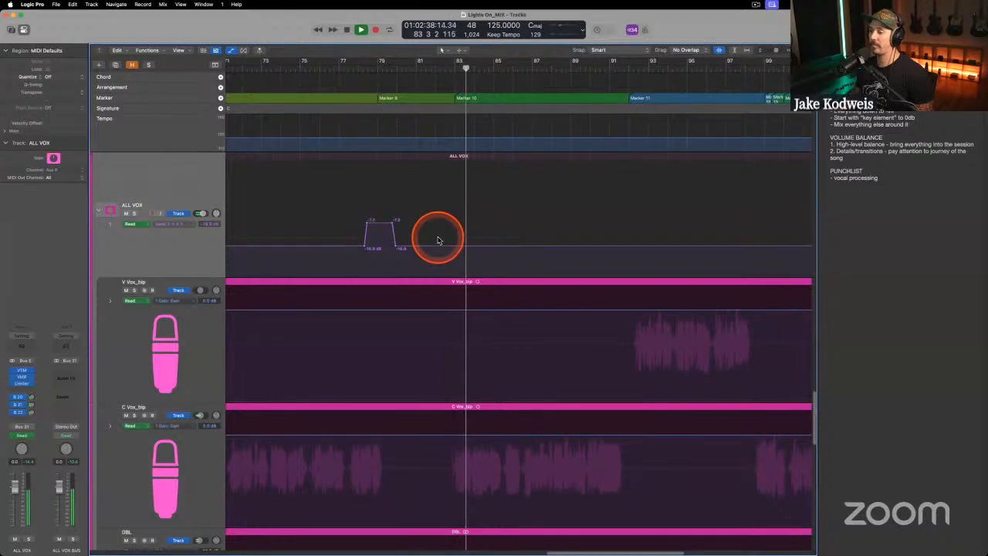
scroll(439, 240, right, 2)
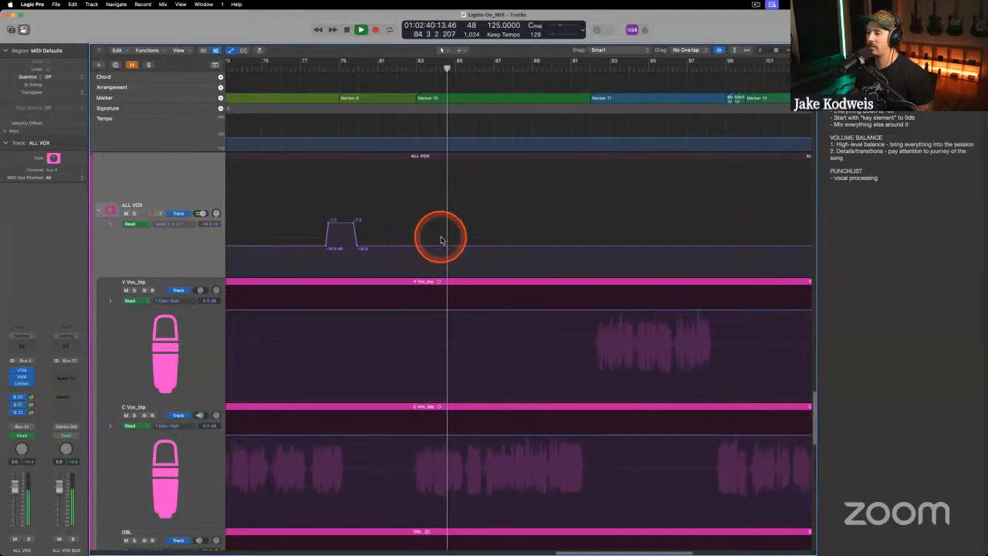
scroll(440, 240, right, 1)
scroll(429, 234, down, 2)
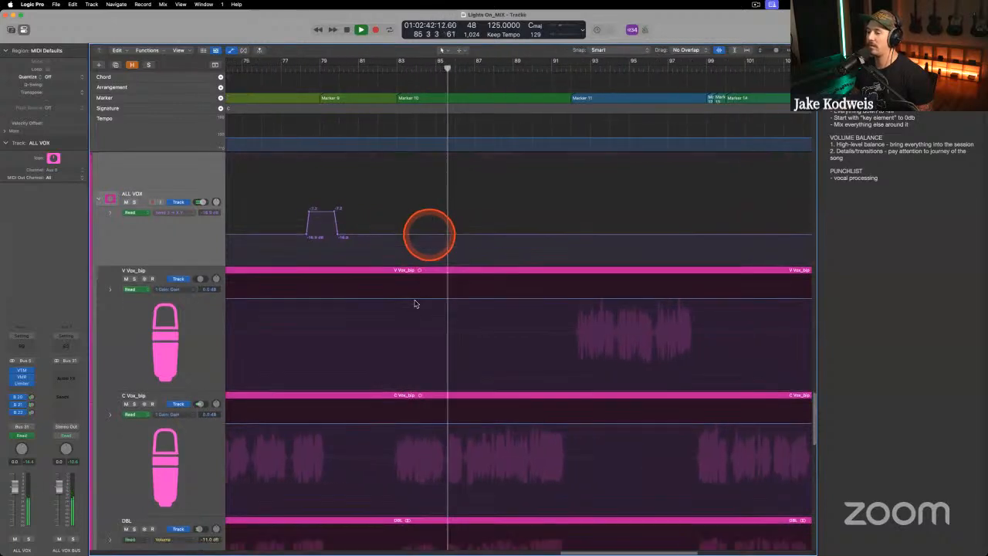
click(383, 409)
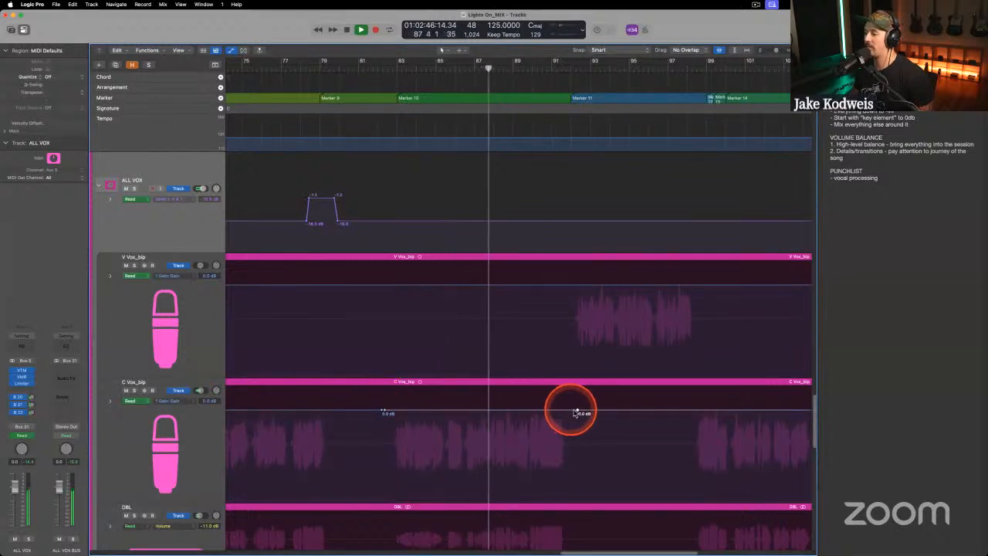
click(575, 410)
drag(542, 414, 541, 411)
click(373, 68)
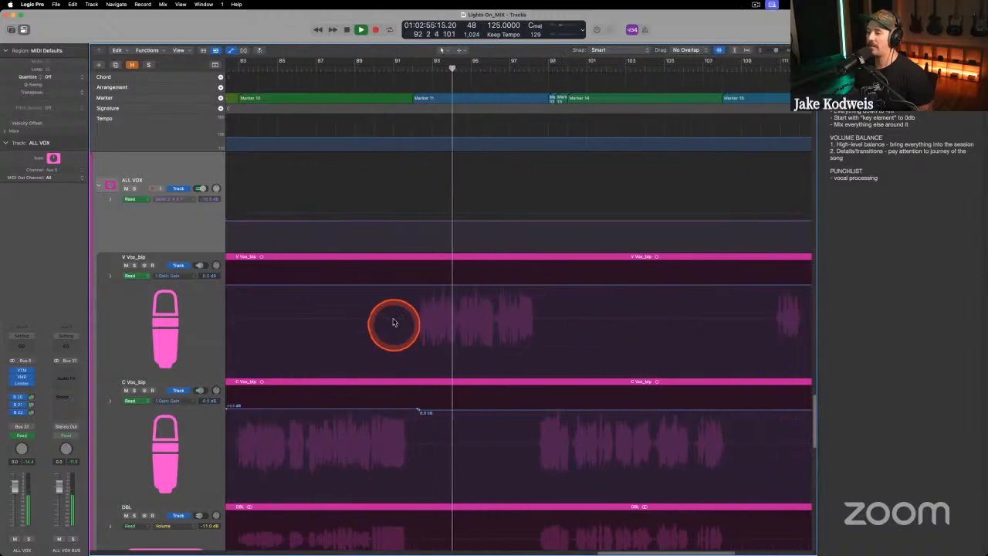
Review the ALL VOX send automation and listen to the transition from Marker 11 into Marker 14.
key(a)
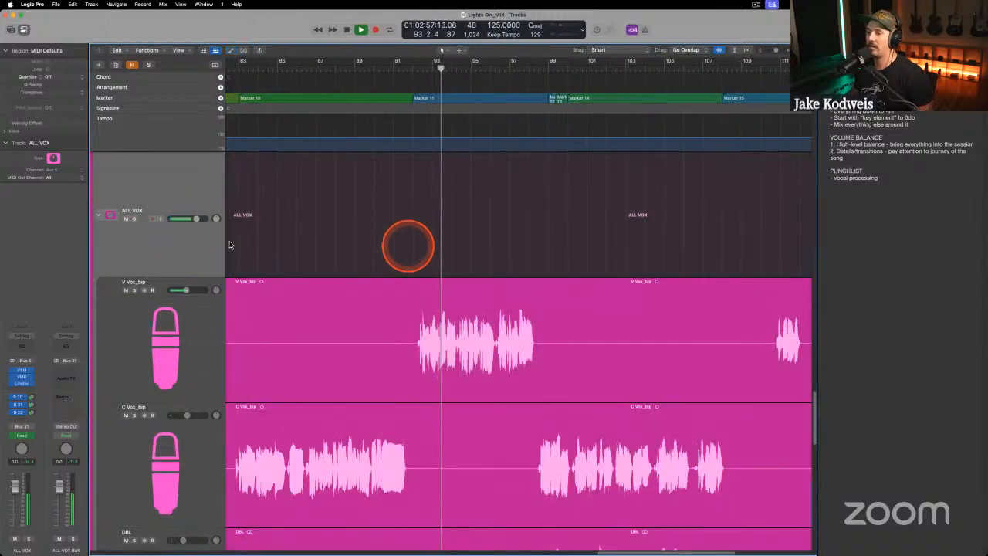
key(a)
click(183, 224)
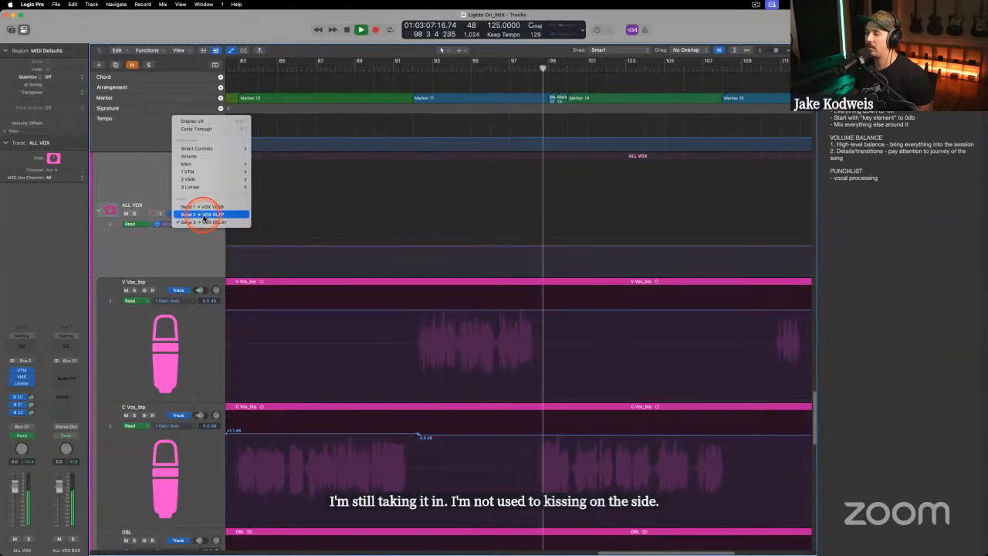
click(203, 215)
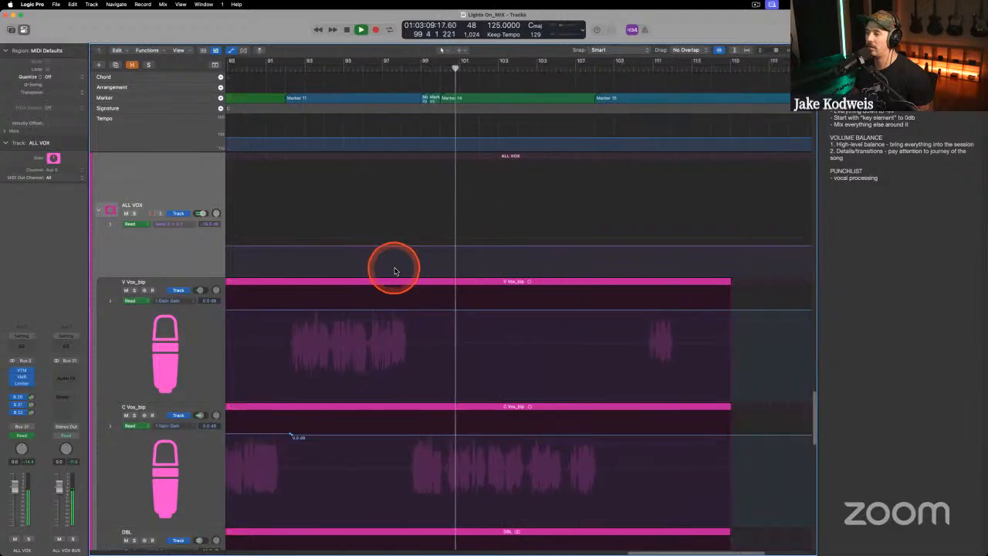
key(space)
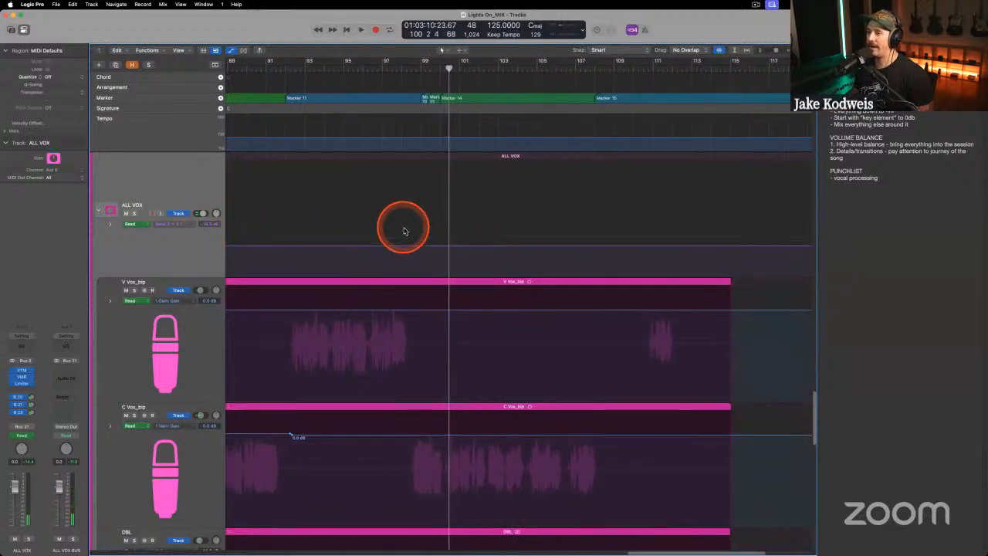
scroll(403, 231, left, 1)
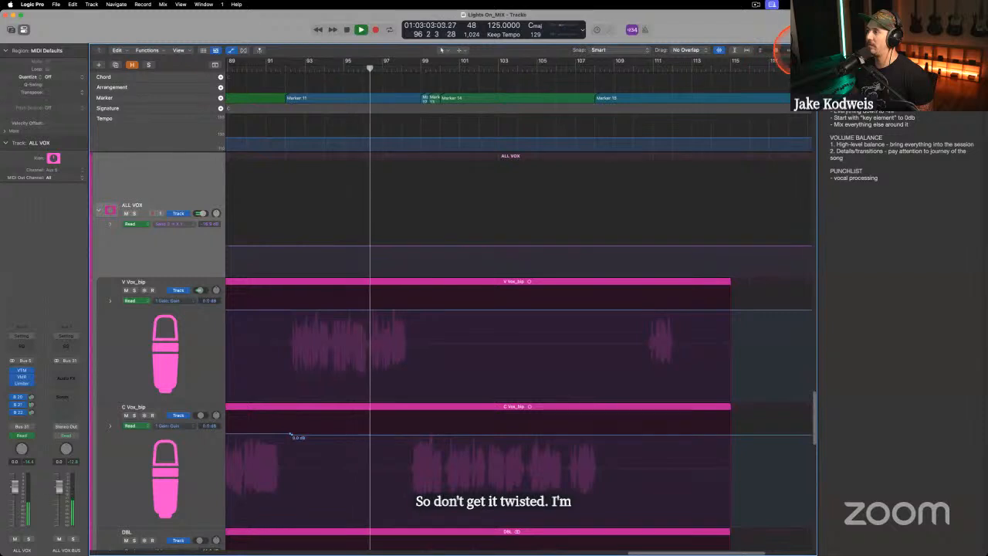
drag(800, 50, 806, 50)
scroll(506, 299, right, 2)
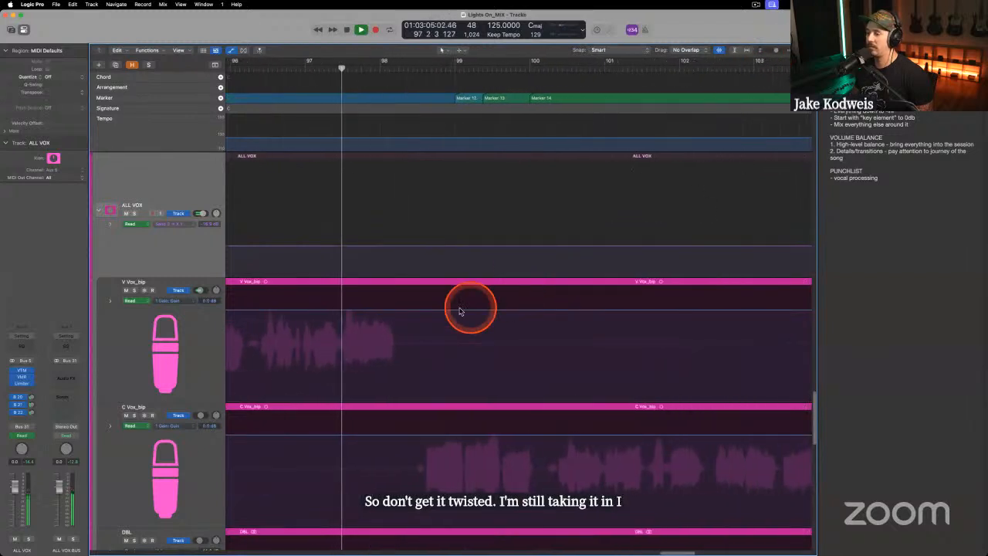
scroll(460, 311, right, 1)
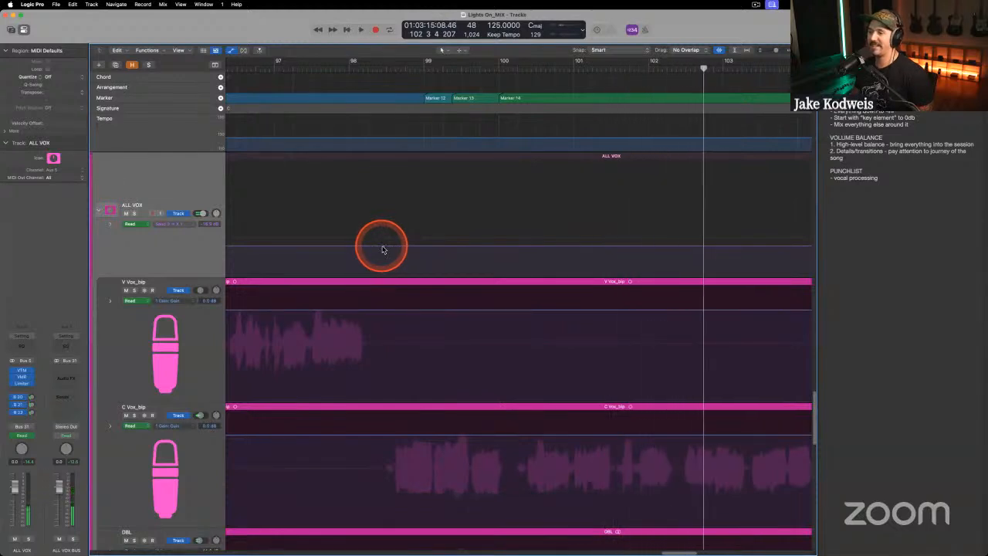
Try drying out ALL VOX by pulling the VOX DELAY, VOX VERB and VOX SLAP send automation down to -∞ dB between about bars 98 and 100.
drag(381, 251, 453, 393)
click(185, 229)
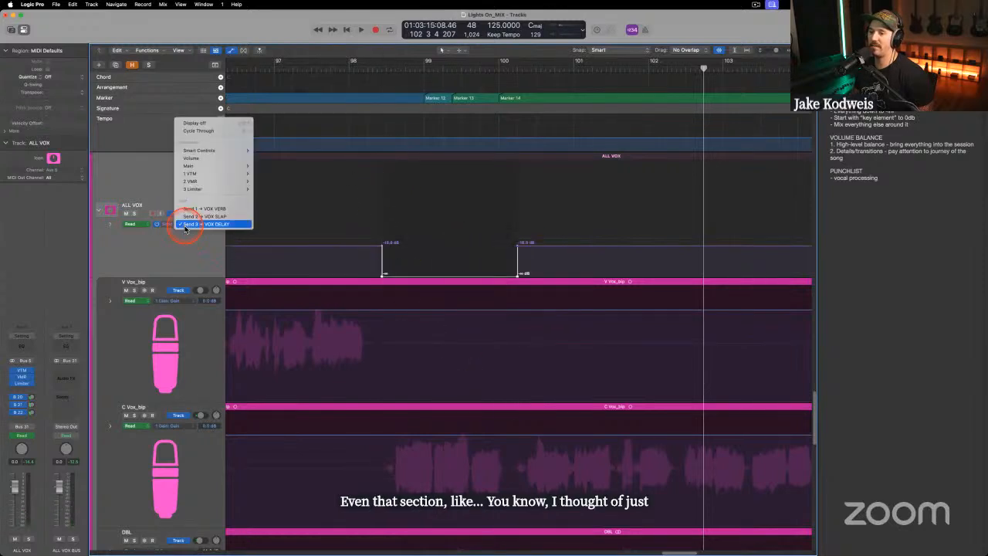
click(206, 217)
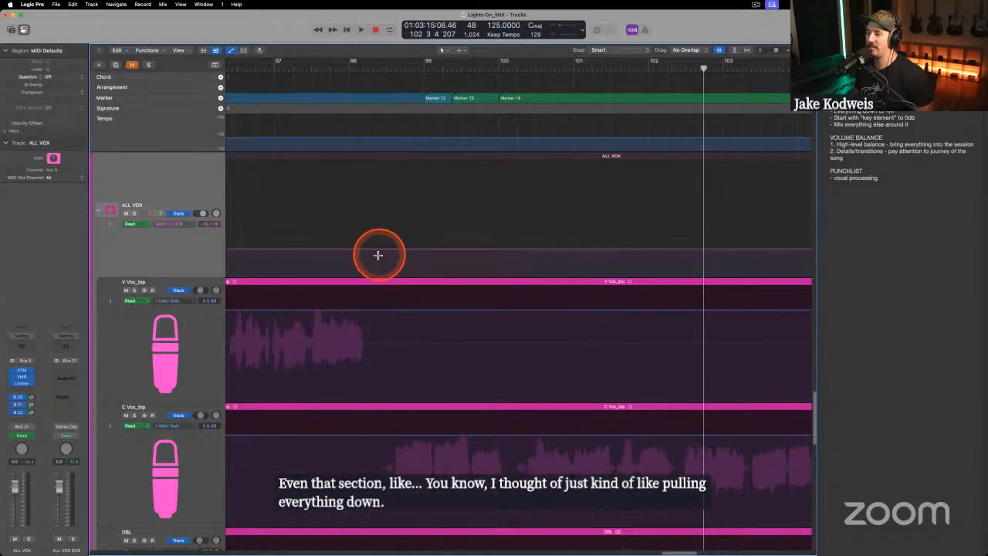
drag(379, 255, 452, 370)
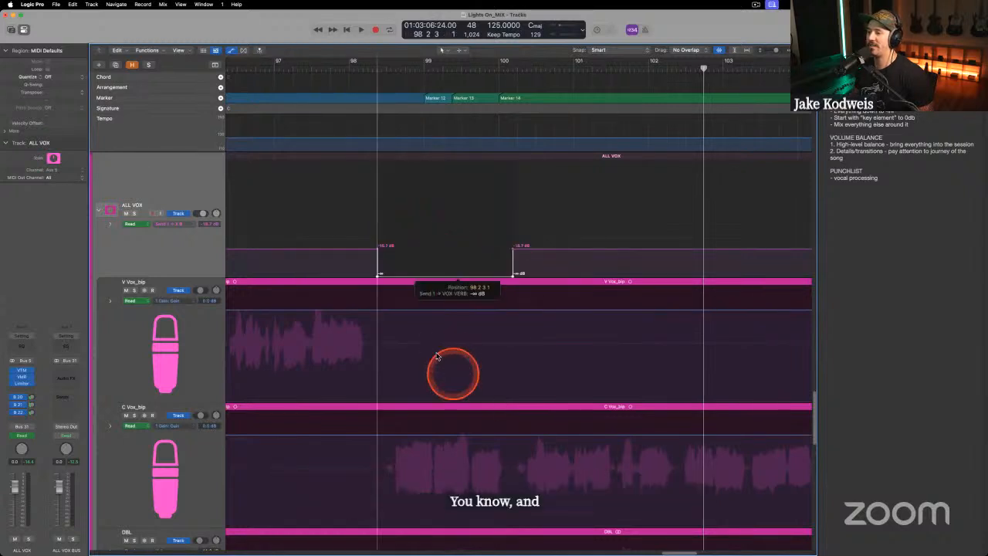
click(173, 227)
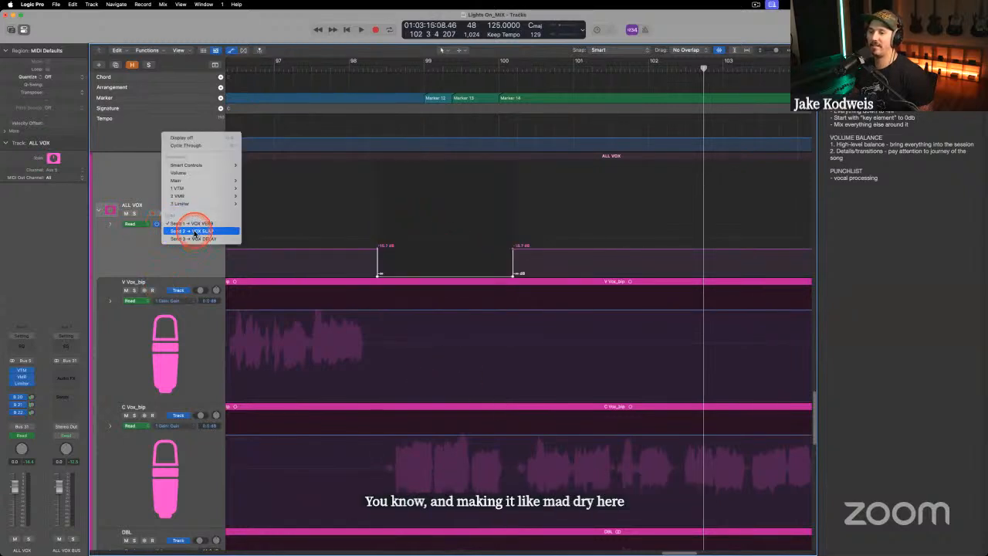
click(193, 229)
drag(375, 253, 505, 257)
click(429, 270)
drag(430, 271, 417, 410)
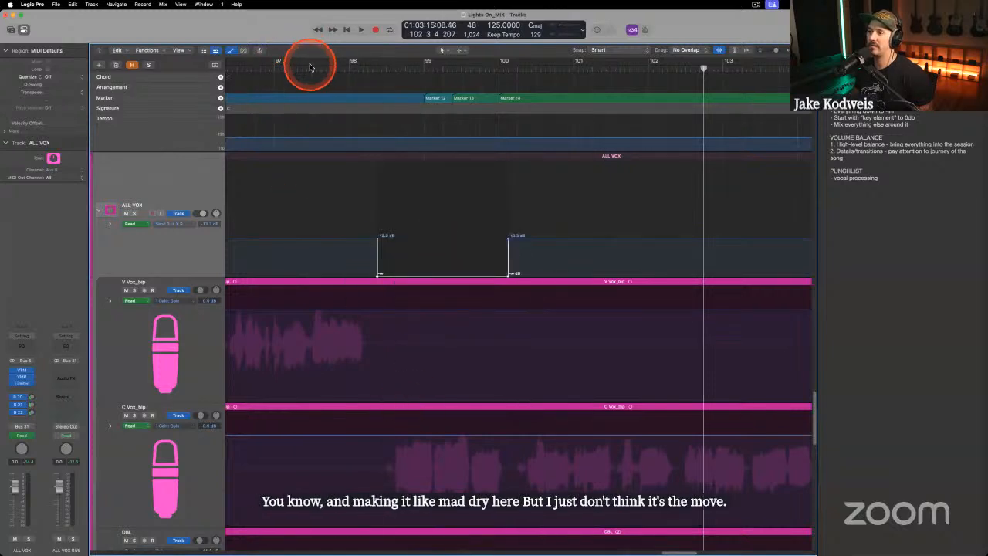
Play the dry vocal passage from about bar 97 to bar 103 to judge the send cuts.
click(309, 70)
key(space)
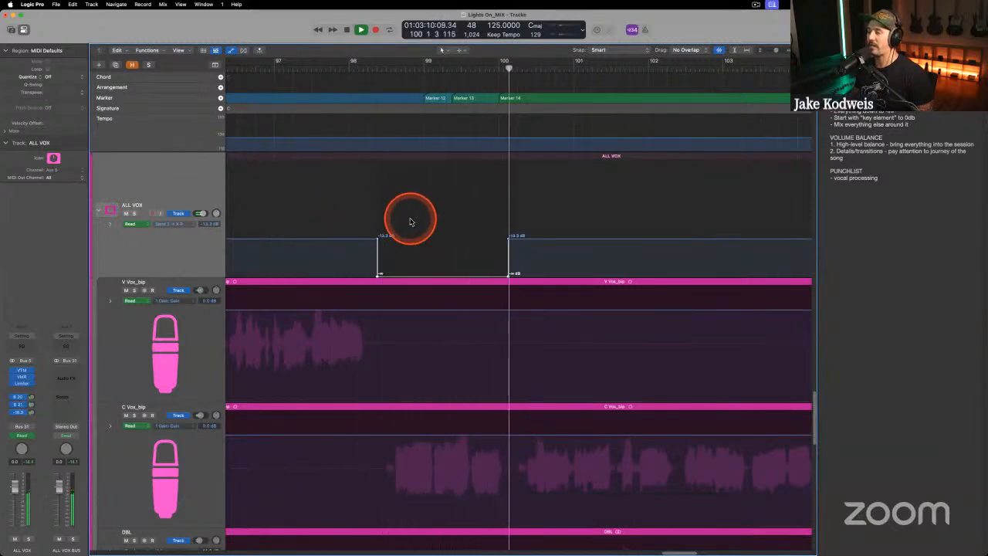
scroll(406, 258, right, 1)
scroll(406, 258, left, 1)
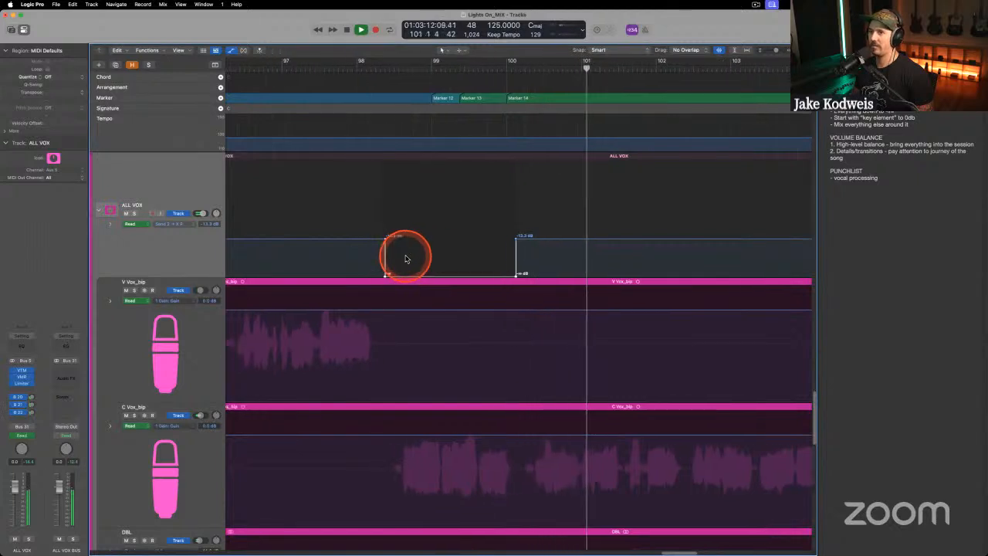
scroll(421, 259, right, 1)
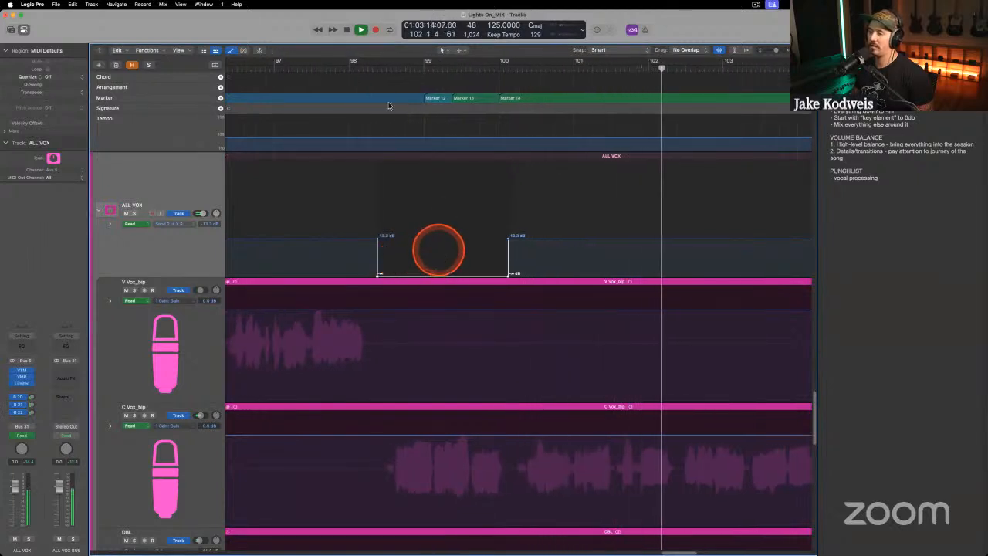
key(space)
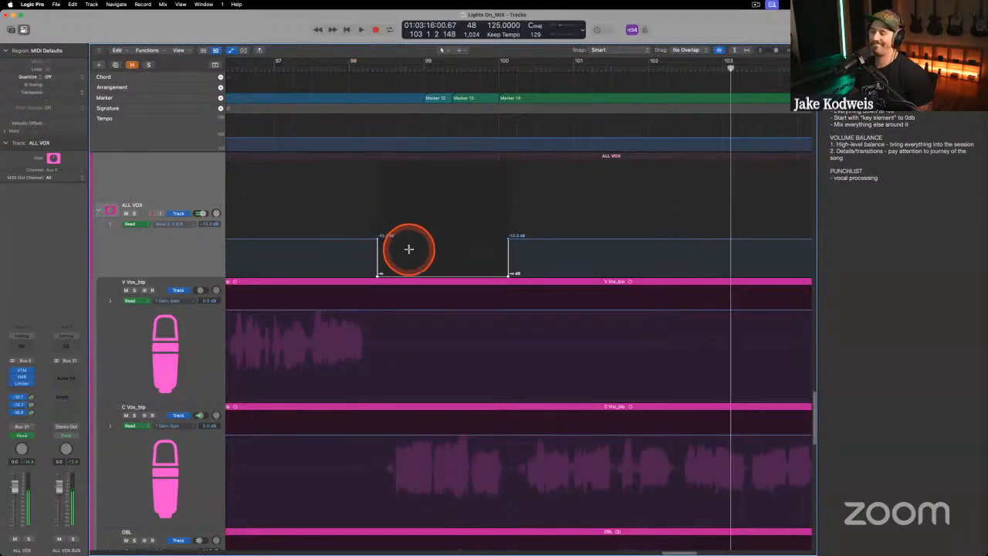
Undo the ALL VOX delay, reverb and slap send cuts around bars 98 to 100 and replay the passage.
key(super+z)
key(super+shift+z)
key(super+z)
key(super+shift+z)
key(super+z)
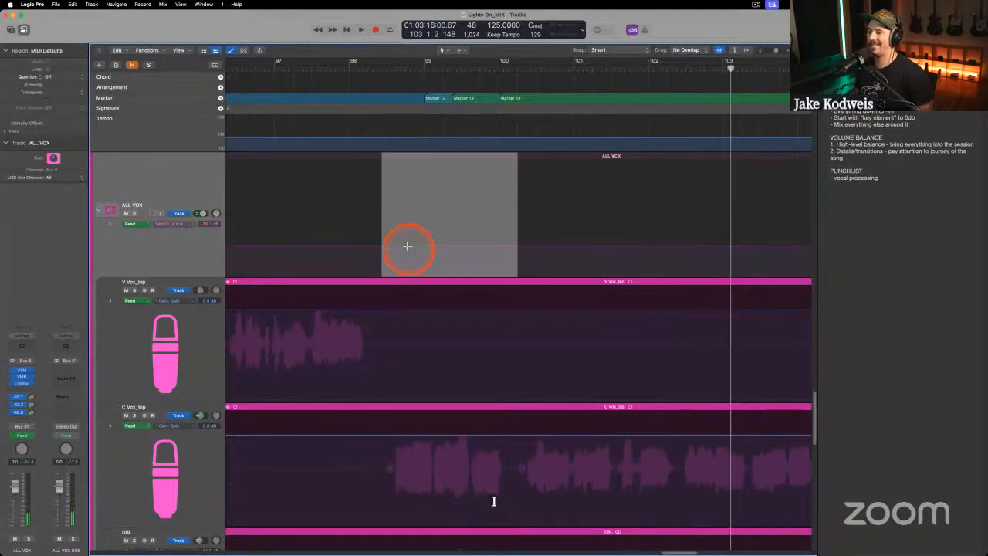
click(314, 70)
click(332, 221)
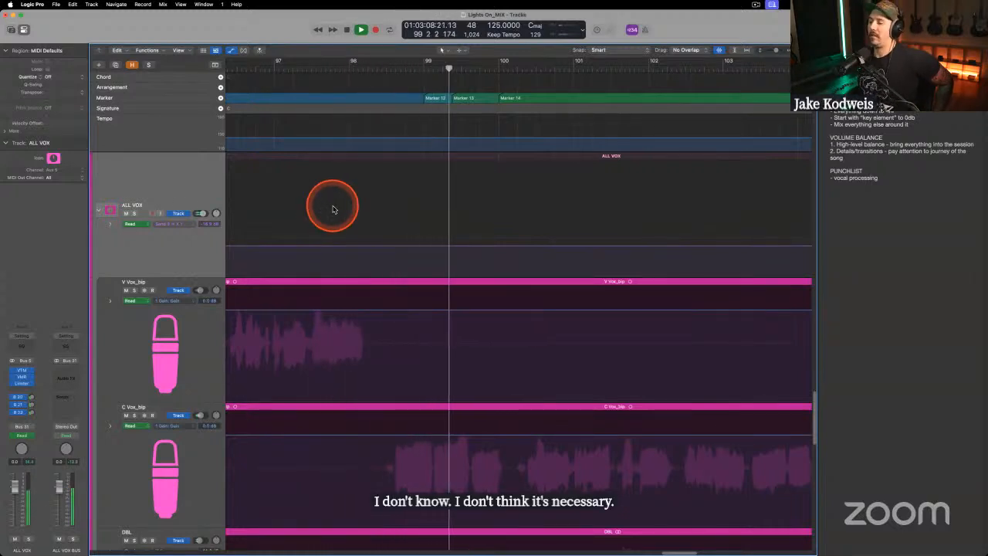
Lower the ALL VOX Send 3 → VOX DELAY automation to about -31.6 dB between bars 98 and 100, and play the passage.
click(182, 227)
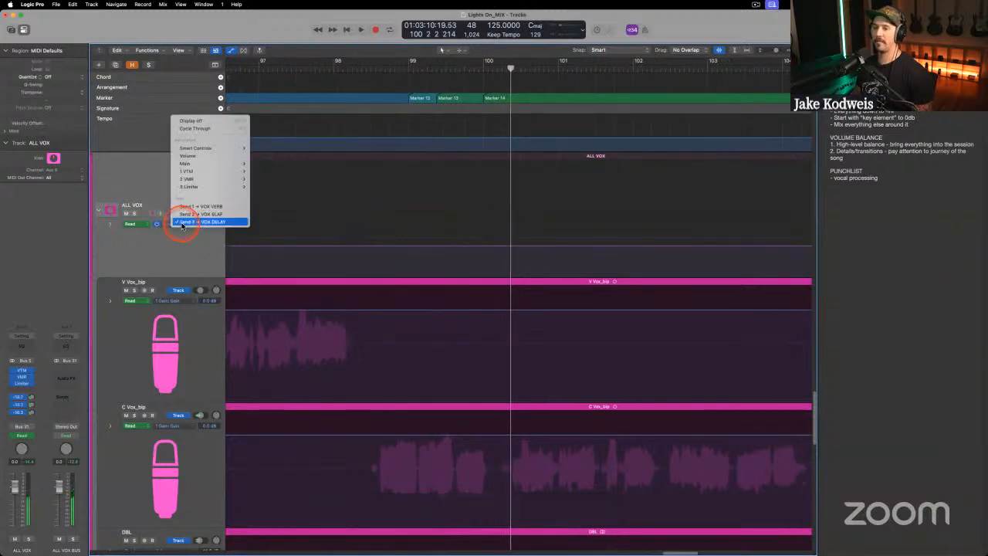
click(293, 258)
drag(366, 255, 429, 266)
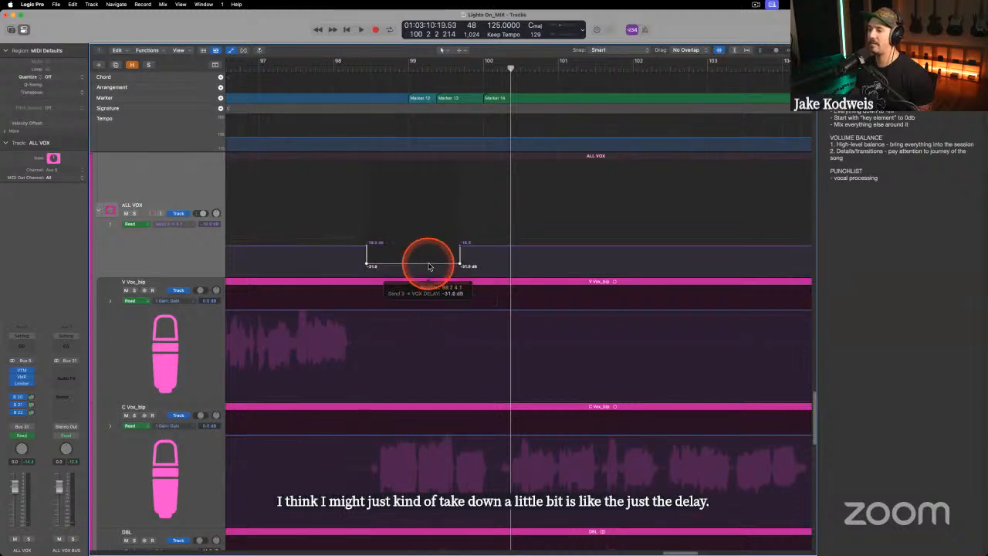
click(349, 68)
click(425, 223)
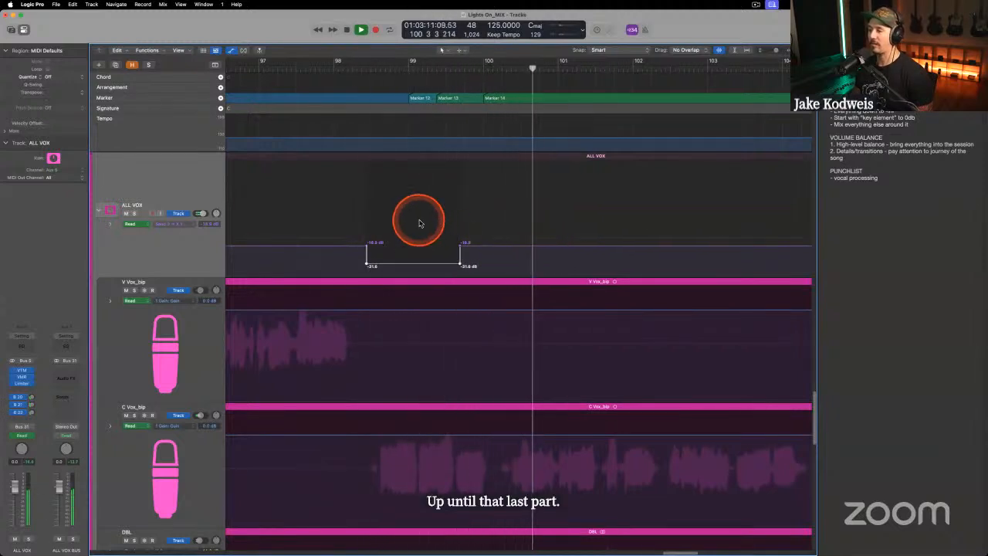
scroll(419, 223, right, 2)
scroll(419, 223, left, 3)
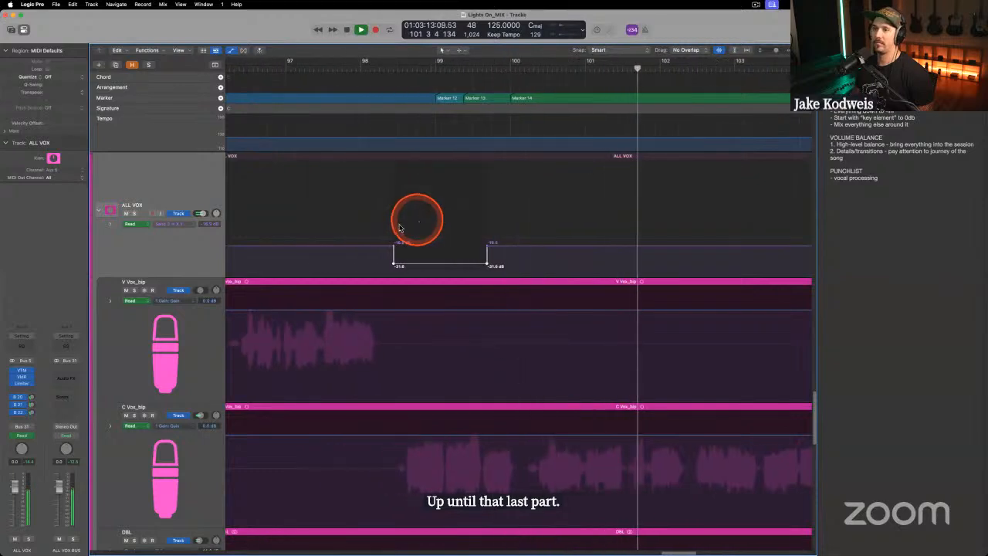
key(space)
Insert a Gain plug-in after the Limiter on ALL VOX and show its Gain parameter as the track's automation.
key(a)
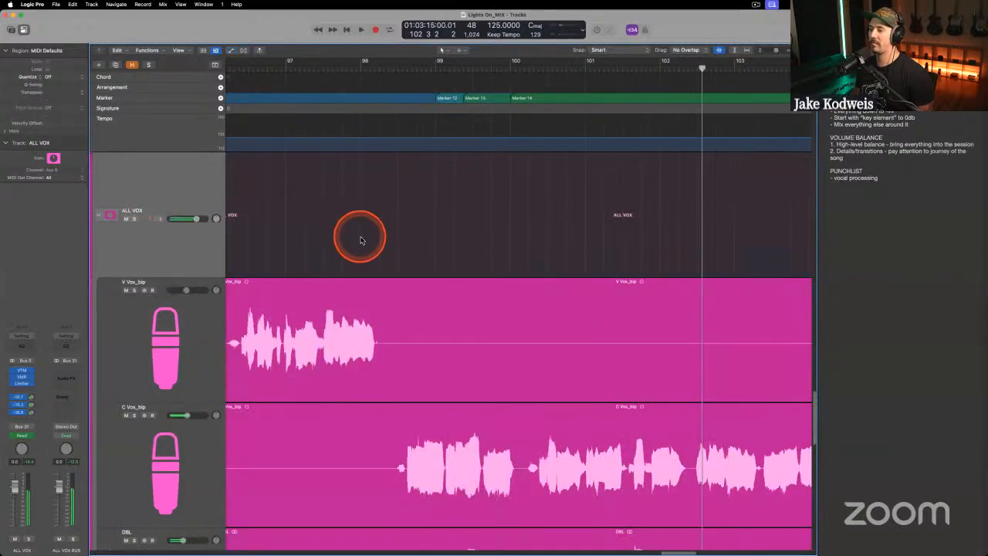
key(a)
click(179, 225)
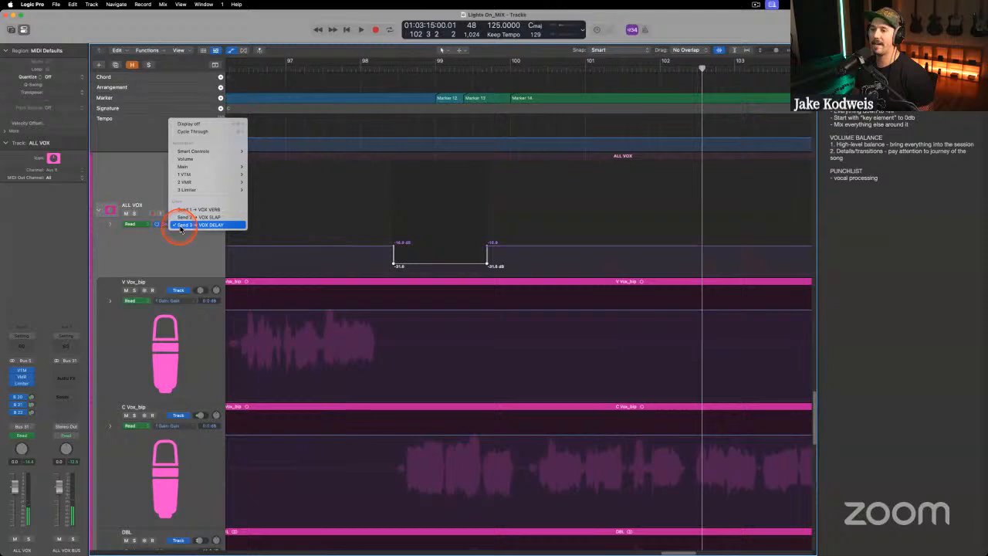
click(115, 294)
click(28, 390)
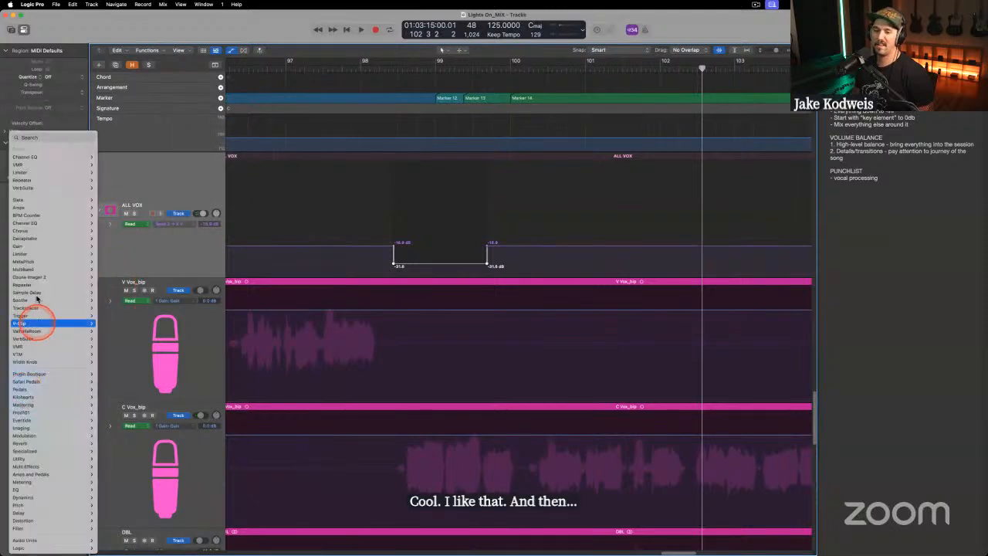
click(106, 247)
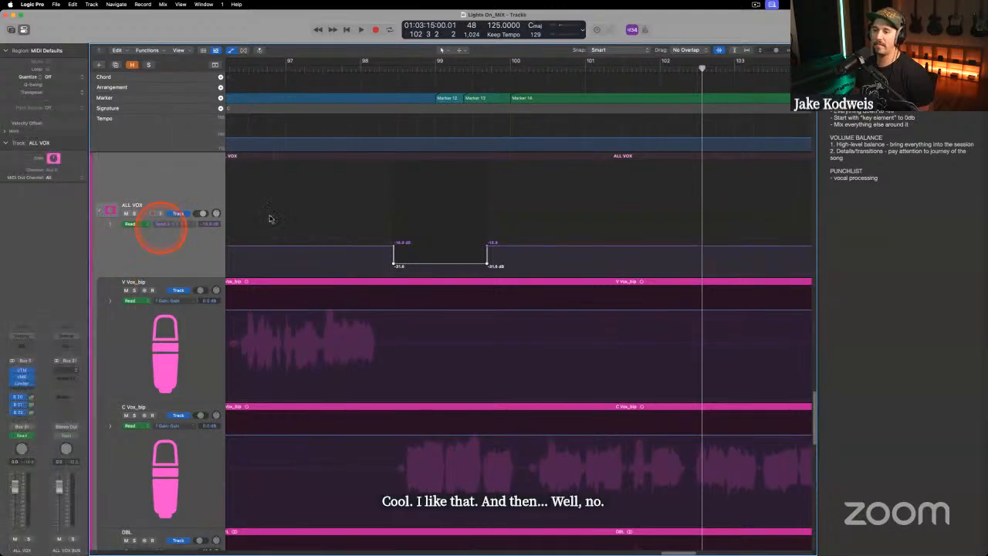
click(177, 225)
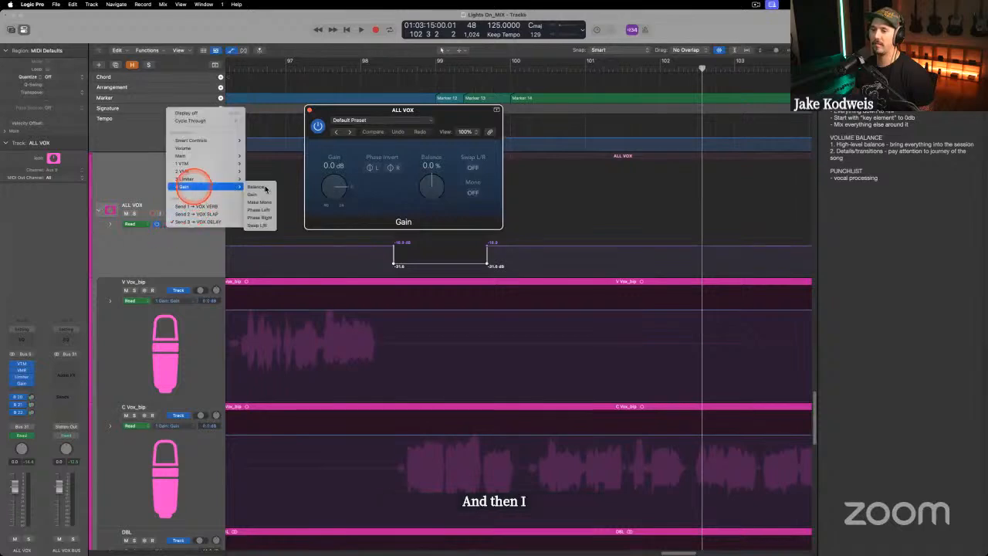
click(263, 196)
click(309, 110)
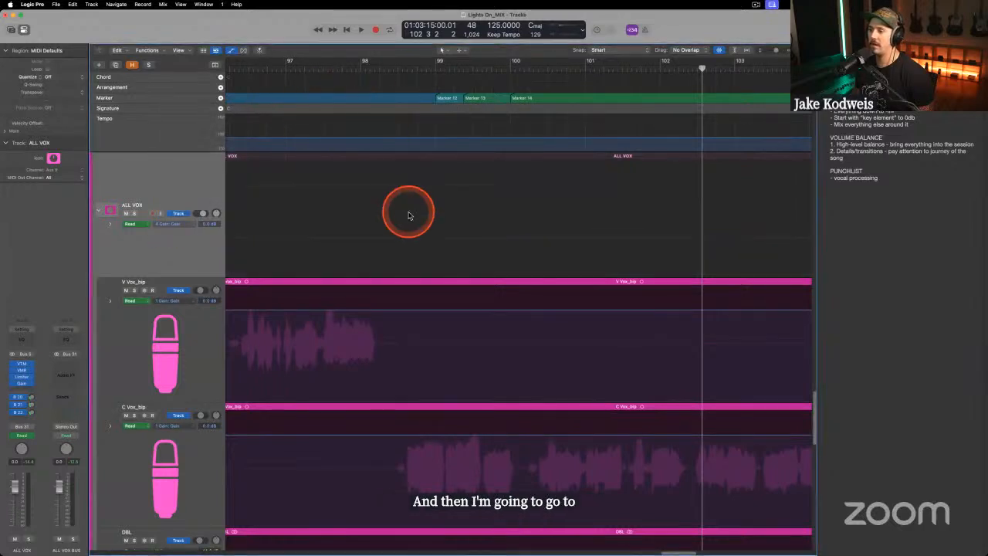
Raise the ALL VOX Gain automation to about +0.7 dB between about bars 98 and 100, and replay from just before it.
drag(394, 248, 520, 253)
click(455, 241)
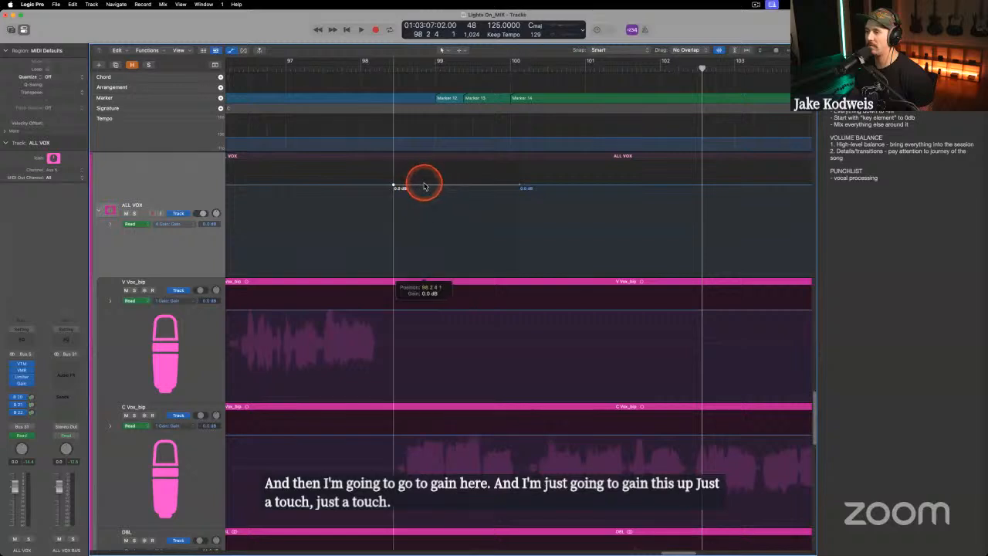
drag(425, 185, 424, 183)
click(360, 72)
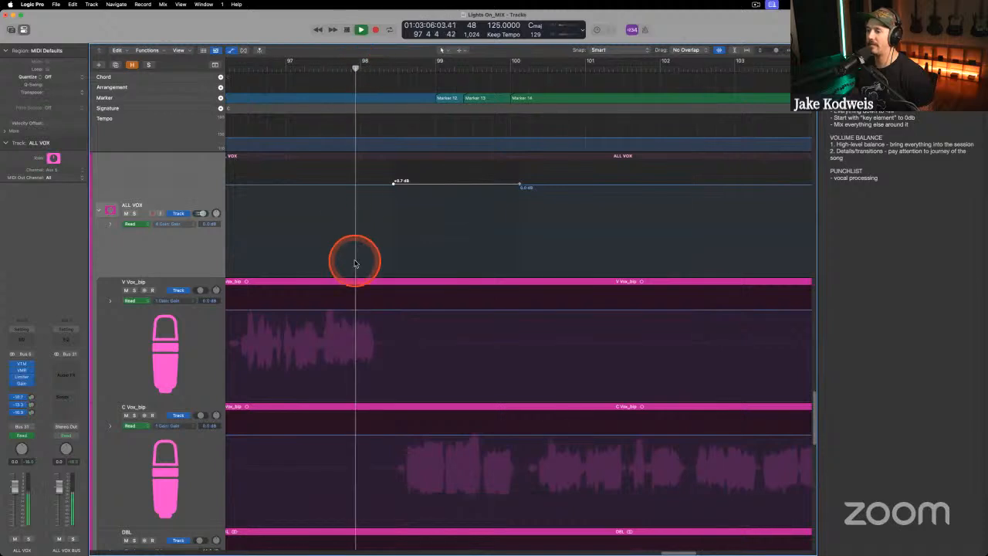
Replay the vocals from about bar 96 through to the ending, with the automation hidden and the arrangement zoomed out.
key(space)
click(251, 67)
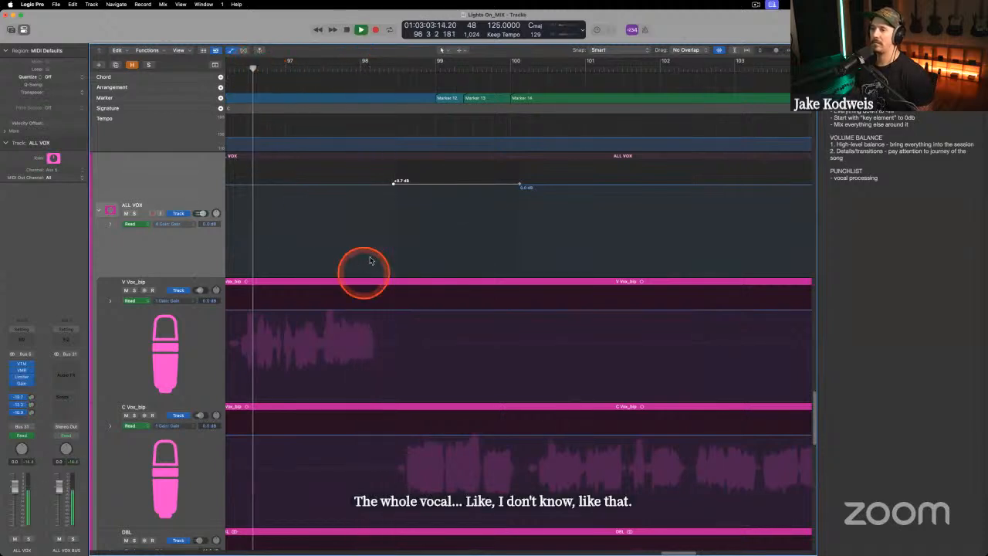
drag(378, 227, 407, 184)
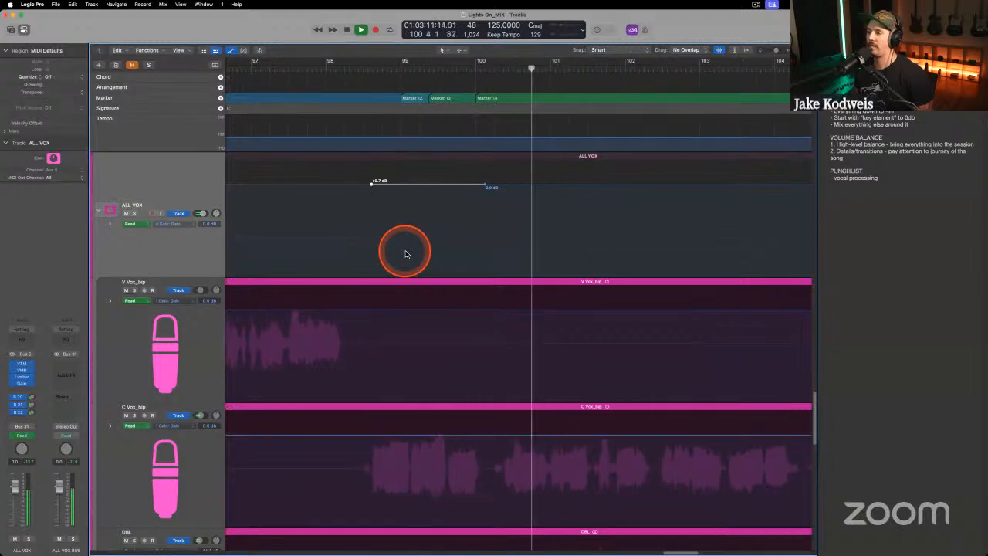
key(a)
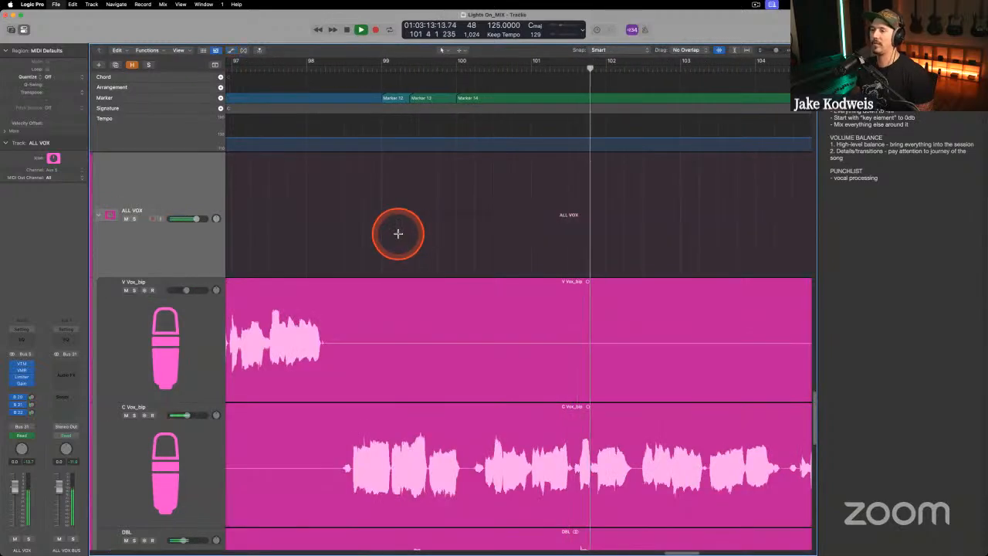
scroll(378, 228, right, 8)
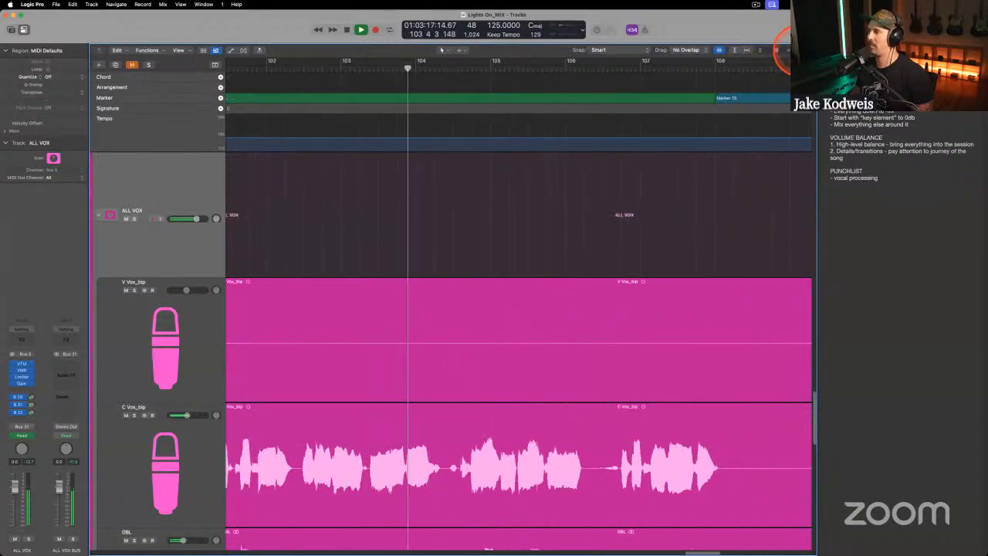
drag(804, 51, 774, 51)
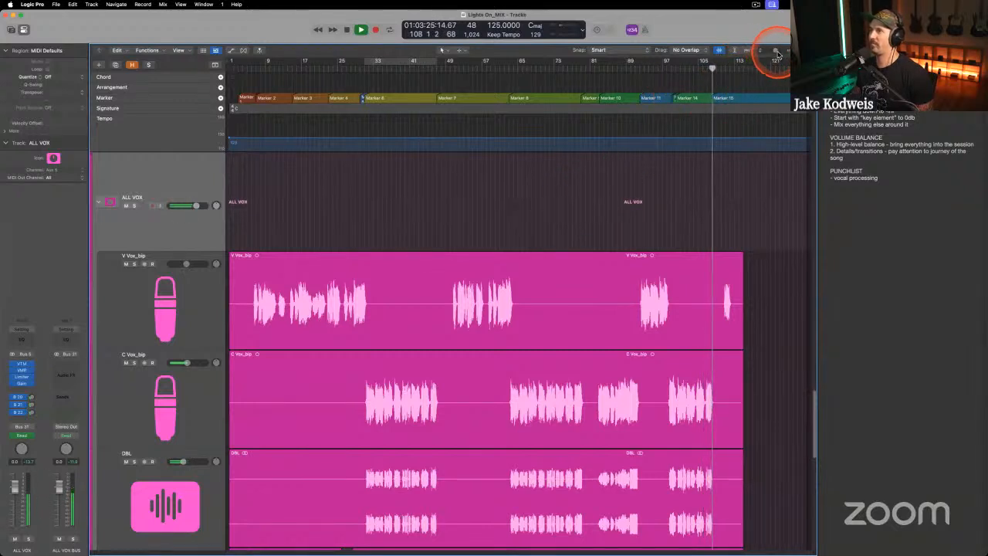
drag(803, 51, 806, 51)
scroll(504, 235, right, 3)
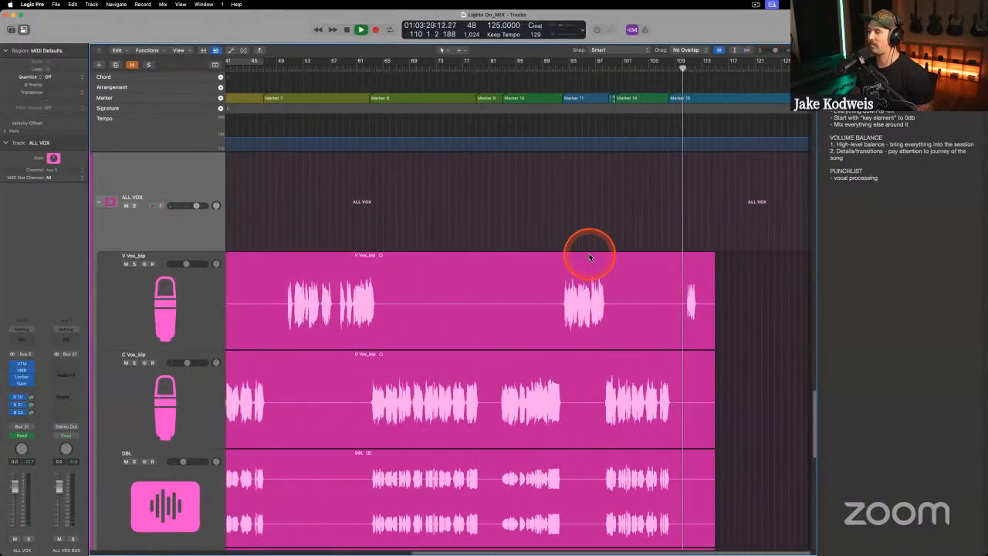
Raise the Ele 1 Gain automation to about +2.5 dB from about bar 106 onward, and replay from there with automation hidden.
scroll(589, 257, up, 10)
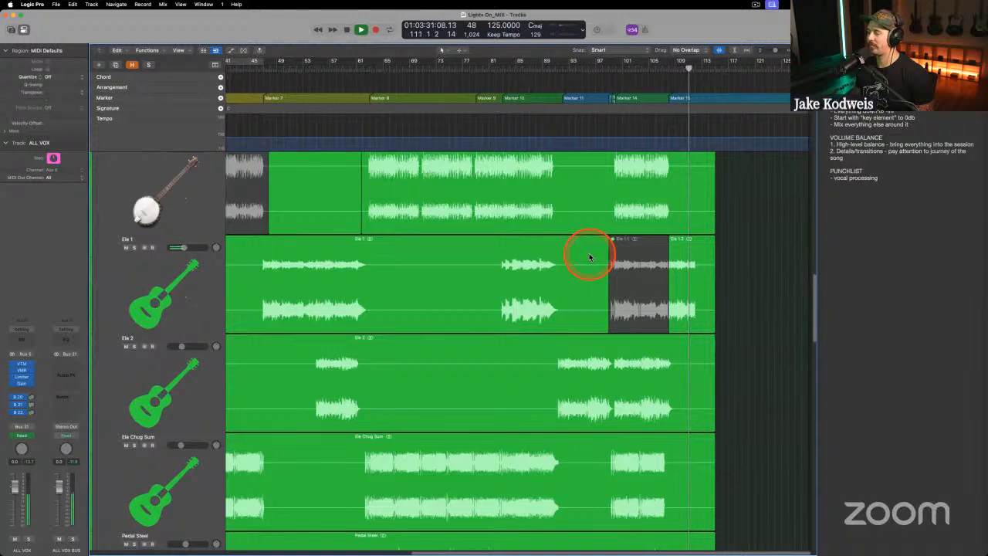
click(154, 287)
key(a)
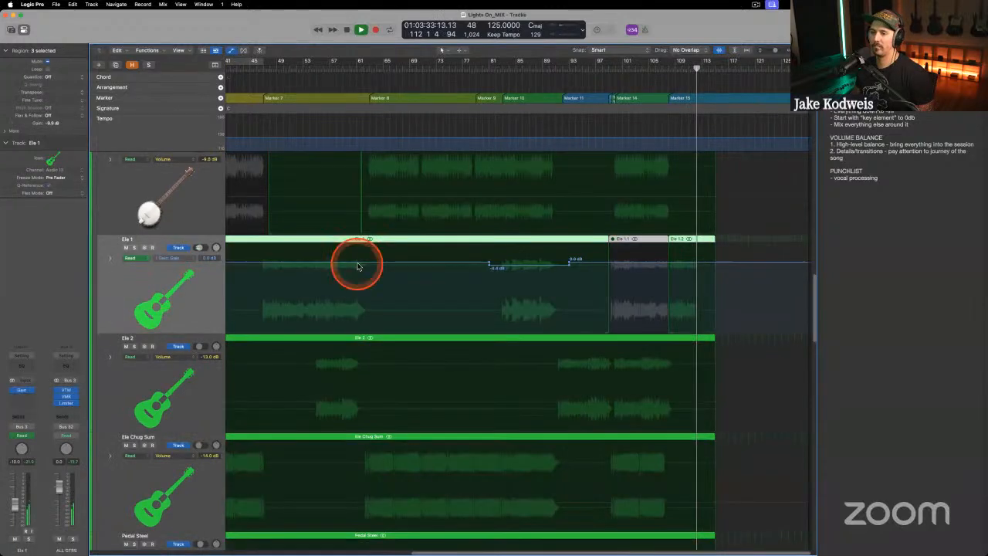
click(662, 265)
key(space)
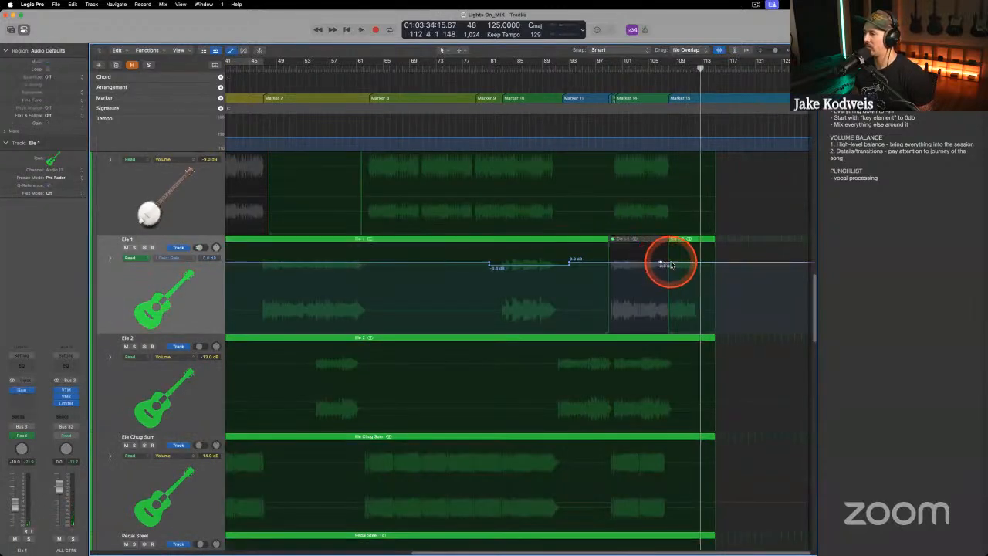
drag(671, 264, 671, 263)
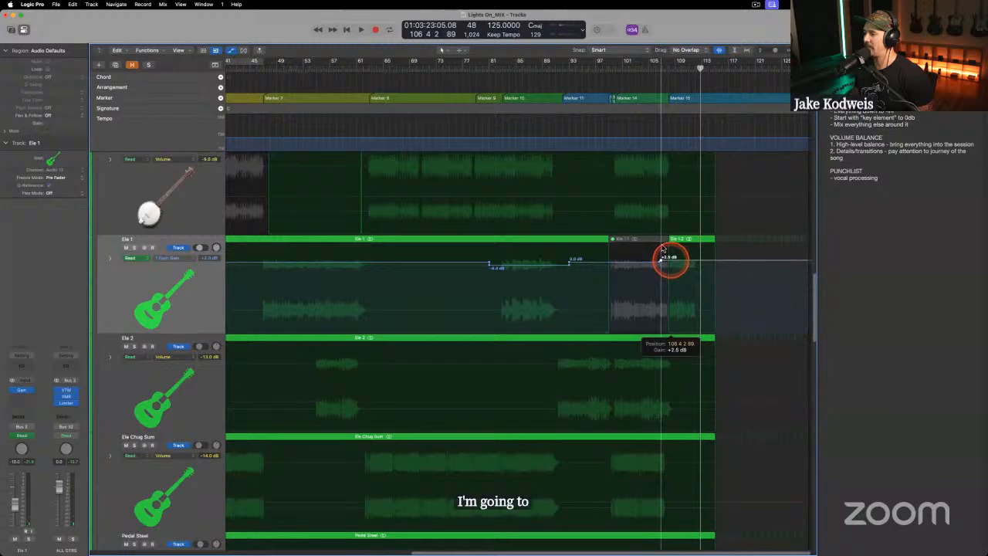
click(655, 68)
key(space)
key(a)
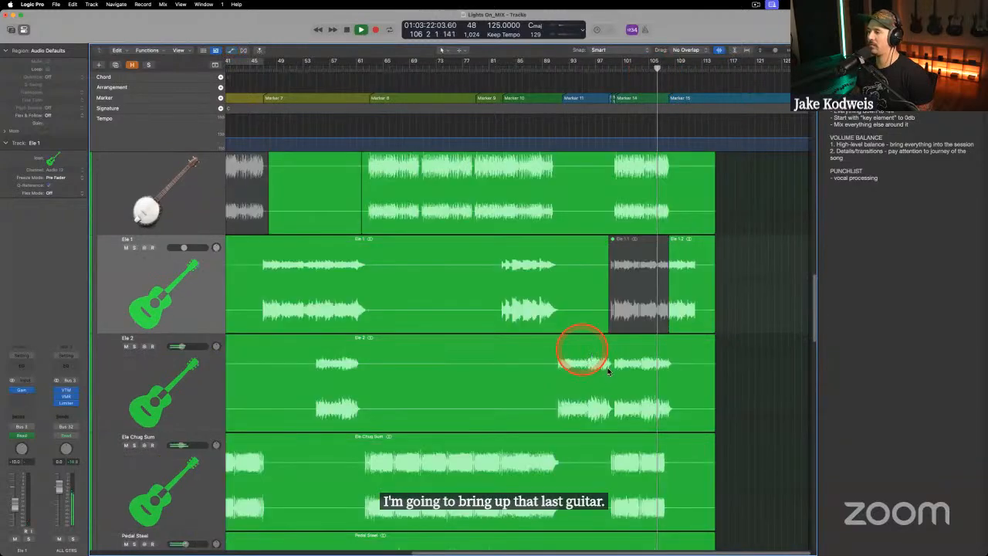
Cut the ALL VOX Send 3 → VOX DELAY automation to -∞ dB between about bars 109 and 120, and replay from about bar 109.
scroll(605, 367, down, 10)
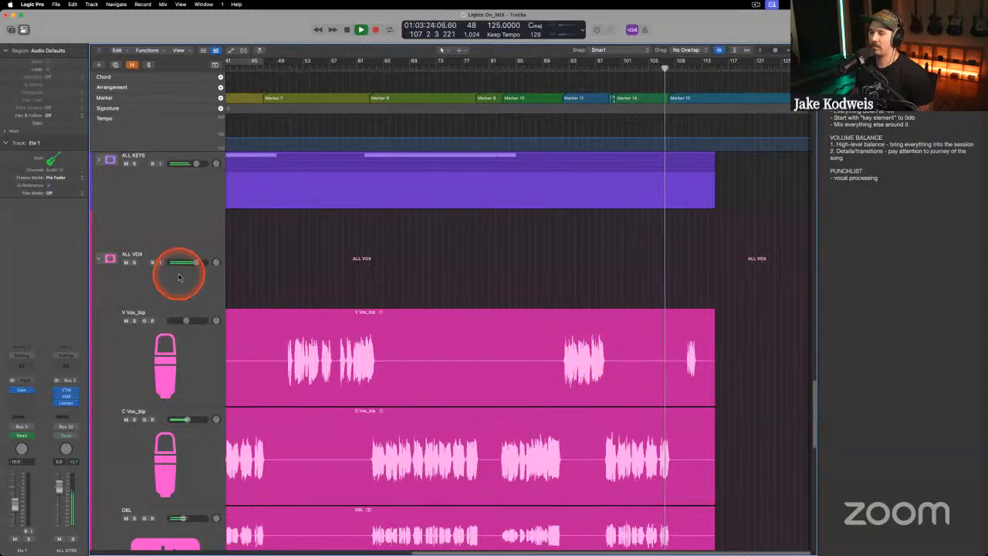
click(178, 276)
key(a)
click(619, 244)
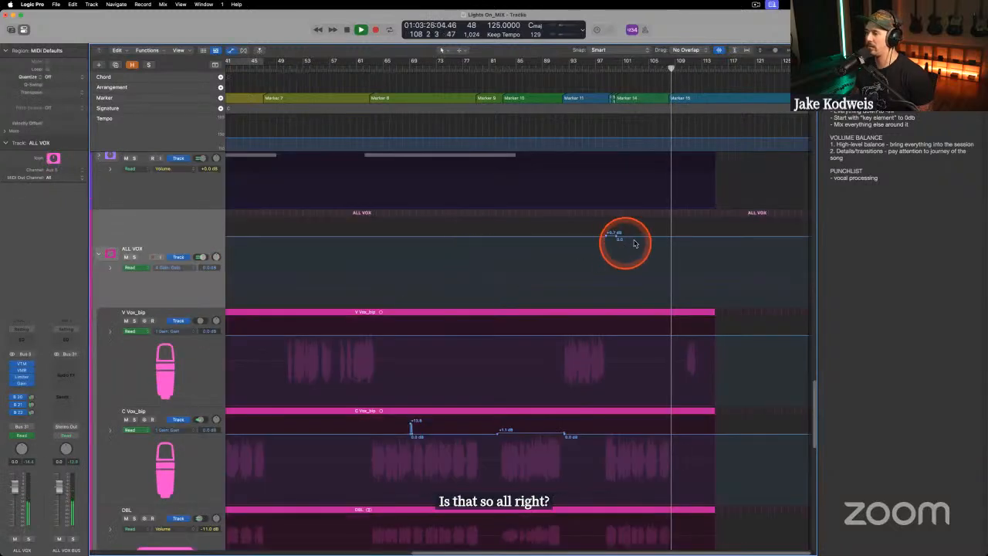
click(247, 266)
click(191, 268)
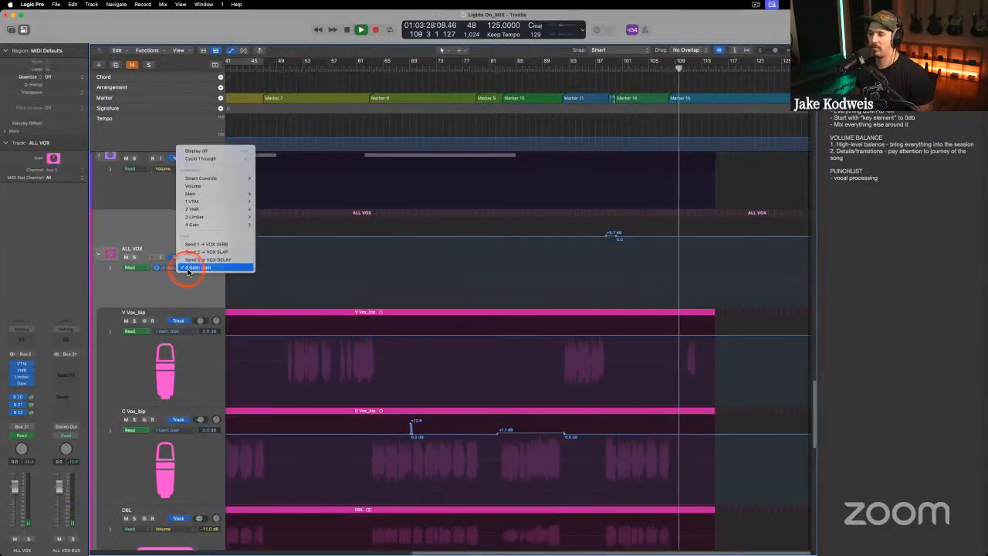
click(262, 271)
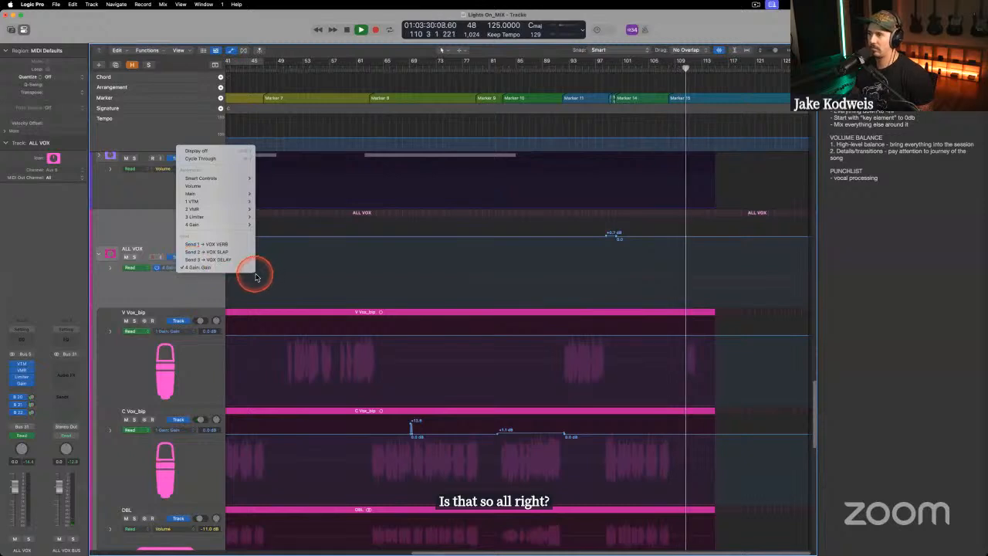
click(215, 253)
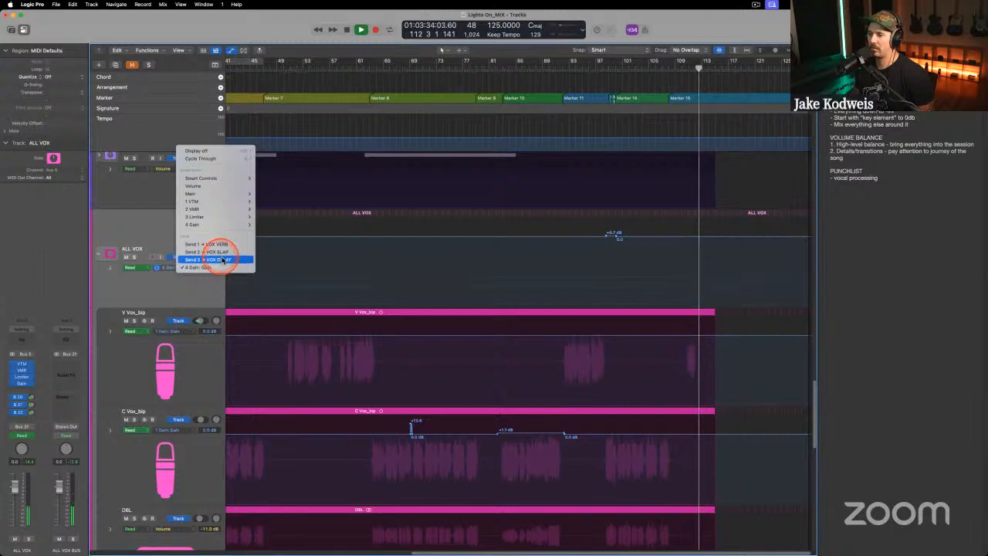
click(222, 260)
drag(676, 292, 723, 353)
click(677, 67)
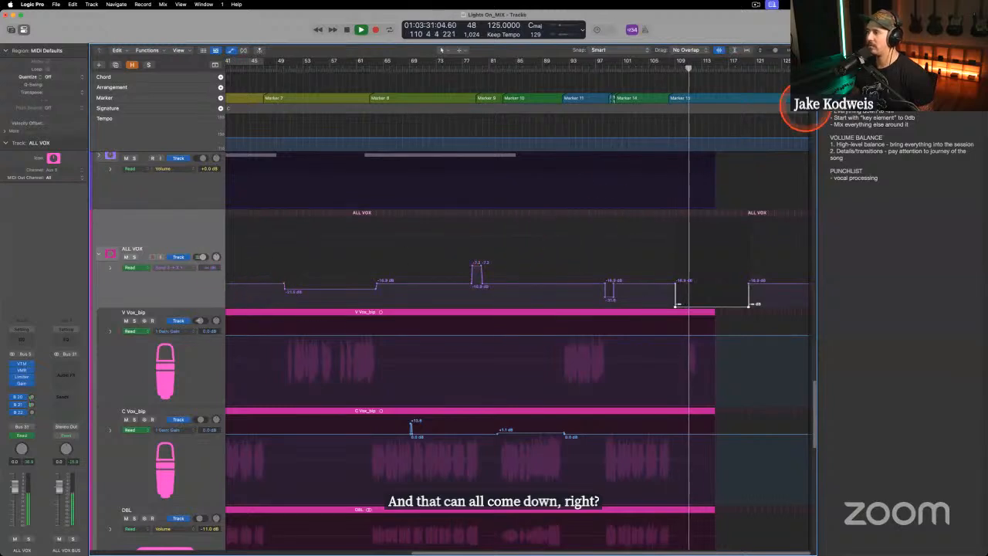
Stop playback and cut the ALL VOX Send 2 → VOX SLAP automation to -∞ dB from late in bar 111 to about bar 117.
drag(795, 50, 804, 50)
scroll(509, 301, right, 5)
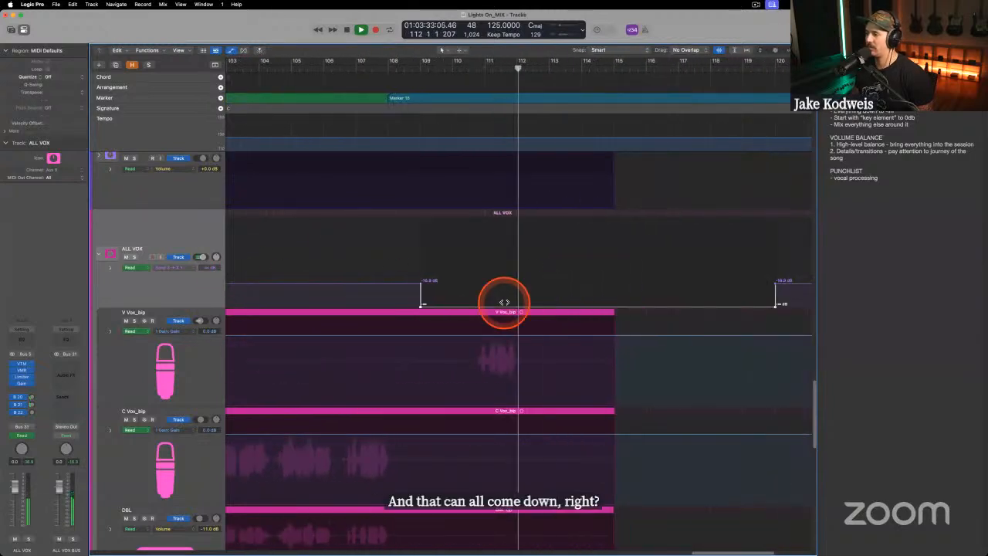
key(space)
click(184, 267)
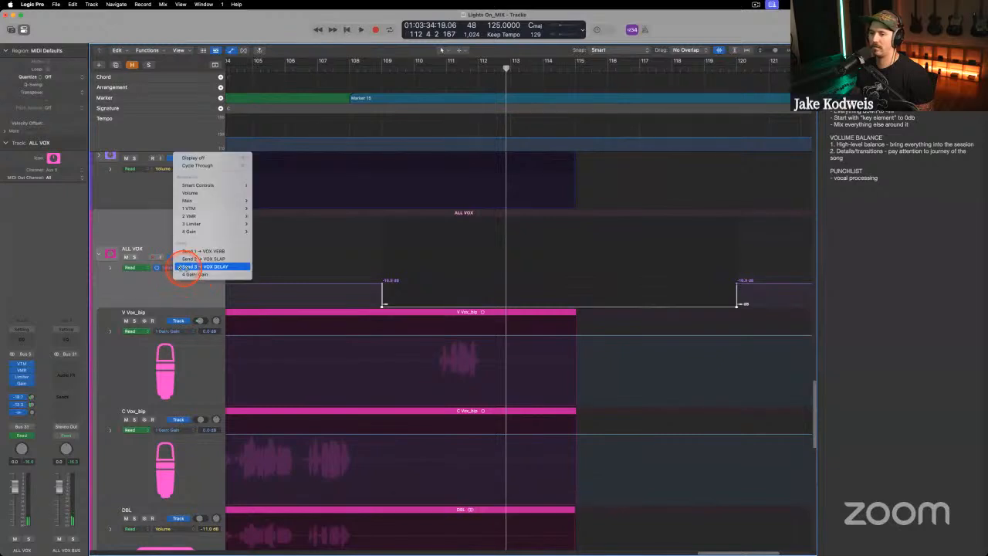
click(202, 258)
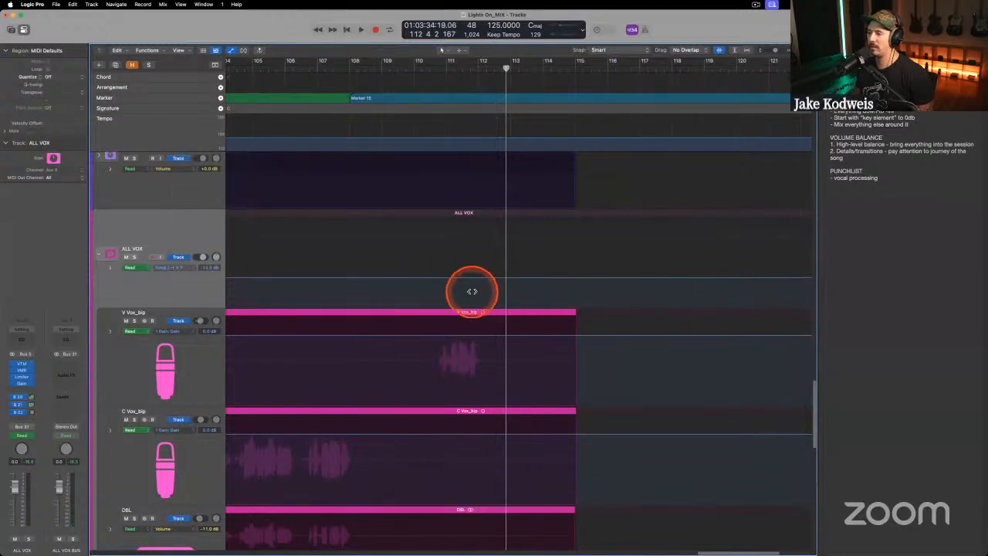
drag(467, 291, 640, 297)
drag(563, 280, 547, 393)
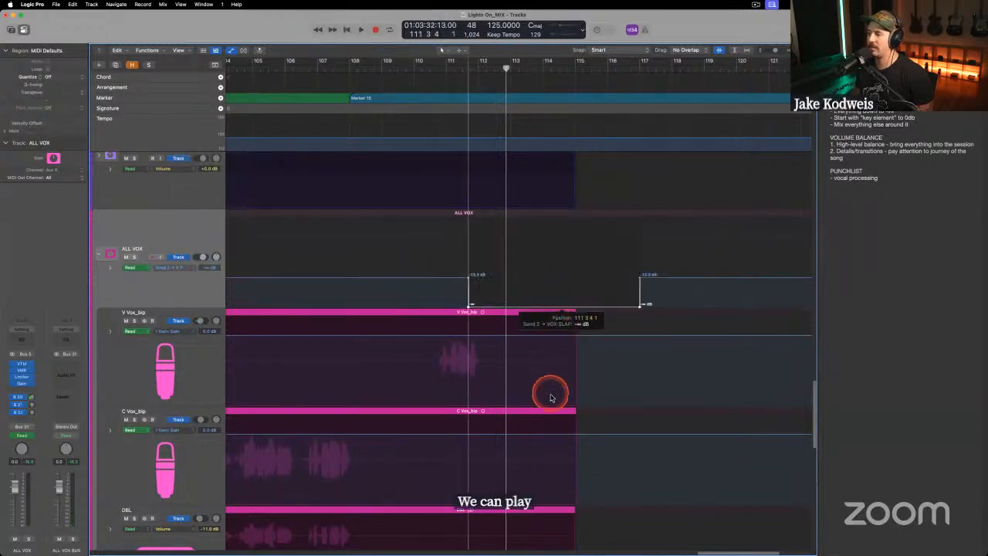
Cut the ALL VOX Send 1 → VOX VERB automation to -∞ dB from late in bar 111 to past bar 117, and return the playhead to bar 110.
click(188, 268)
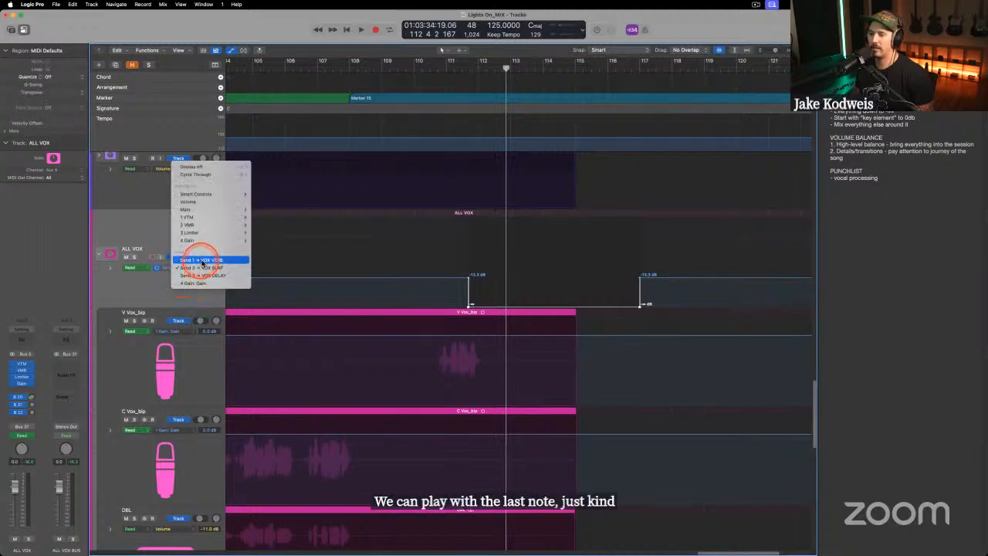
click(193, 263)
drag(470, 297, 662, 300)
drag(566, 286, 538, 310)
click(434, 70)
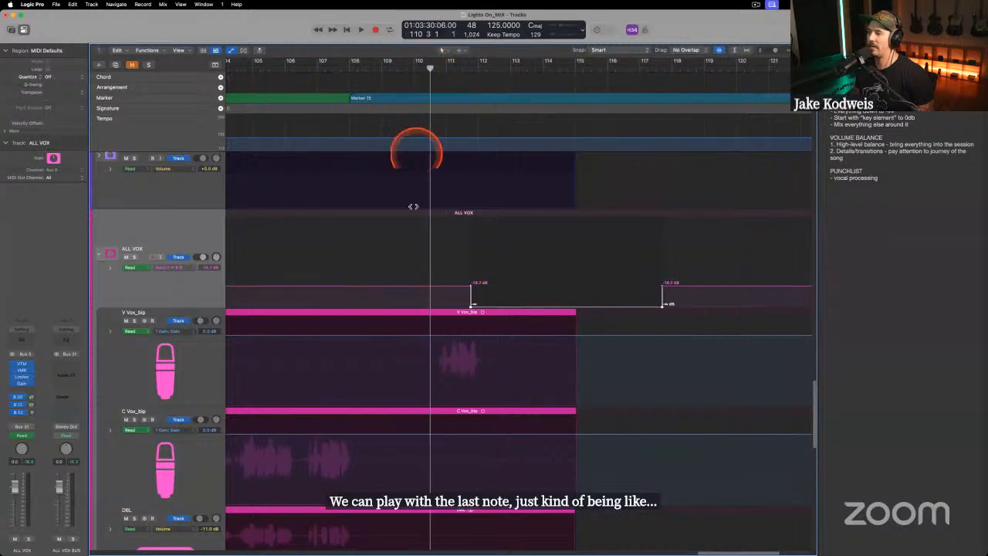
Play back the song's ending from about bar 110 and hide the track automation.
key(space)
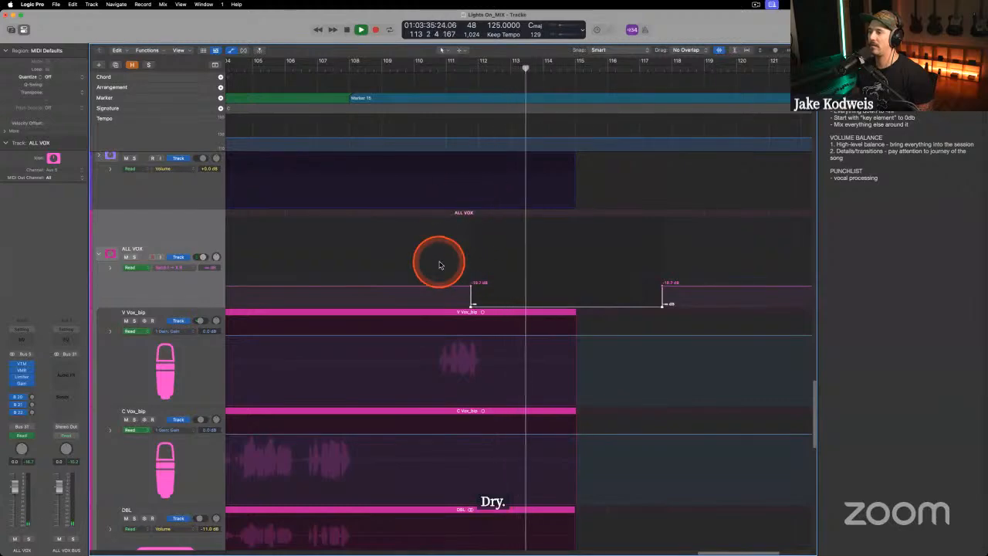
key(space)
key(a)
scroll(475, 278, up, 15)
scroll(476, 280, up, 5)
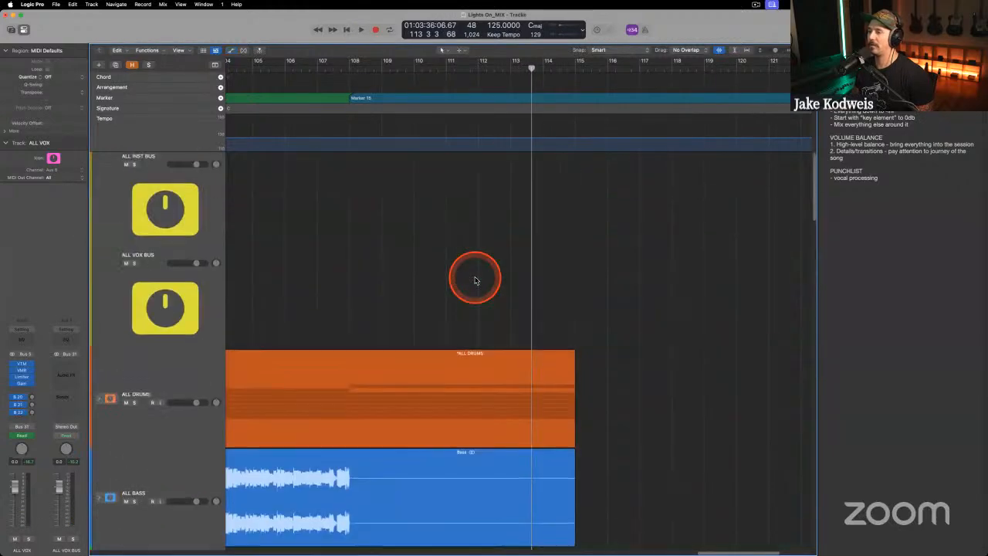
Show the automation lanes and set the ALL INST BUS lane to the Mute parameter.
click(186, 303)
click(181, 384)
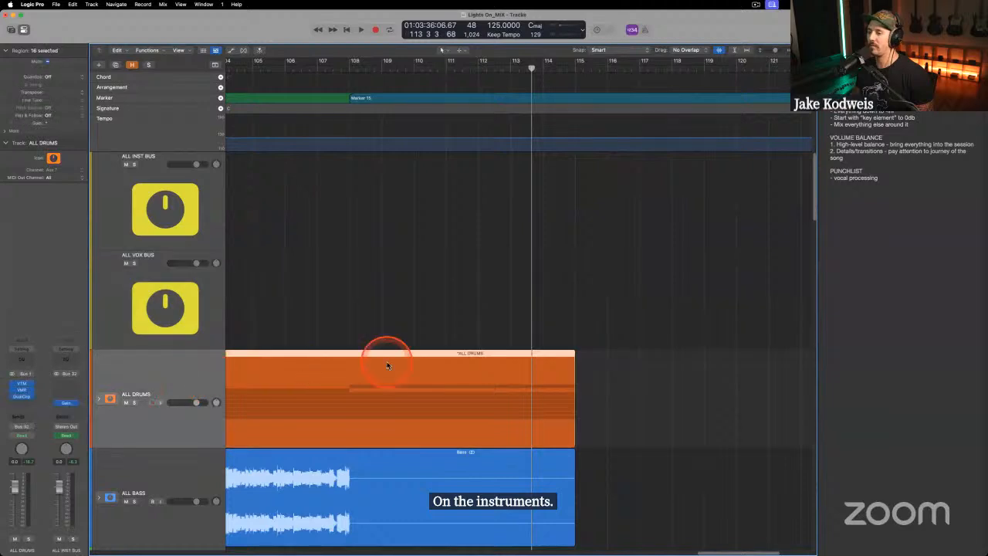
key(a)
click(189, 210)
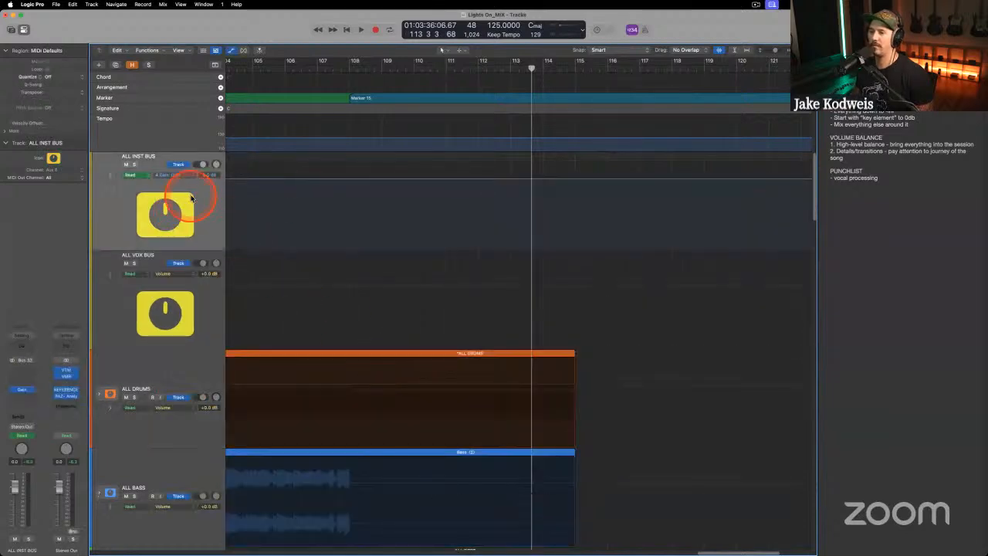
key(a)
key(a)
click(180, 174)
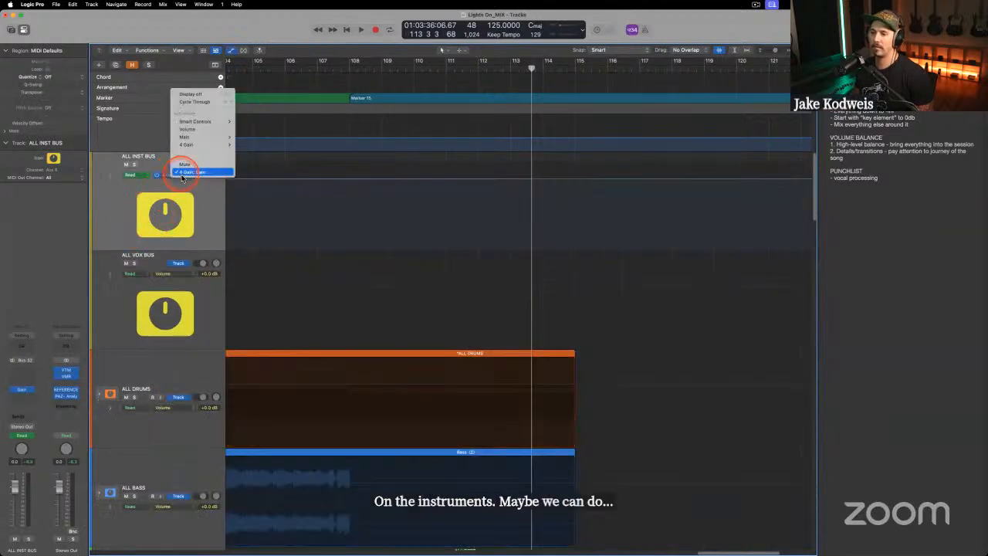
click(208, 166)
Audition the ending and automate the ALL INST BUS to be muted from bar 112 onward.
click(490, 70)
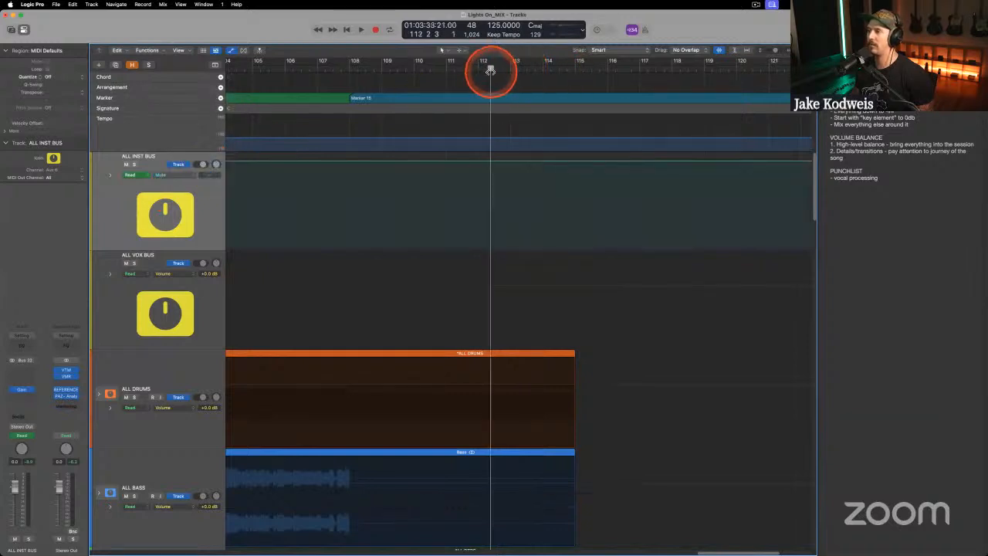
key(space)
click(430, 66)
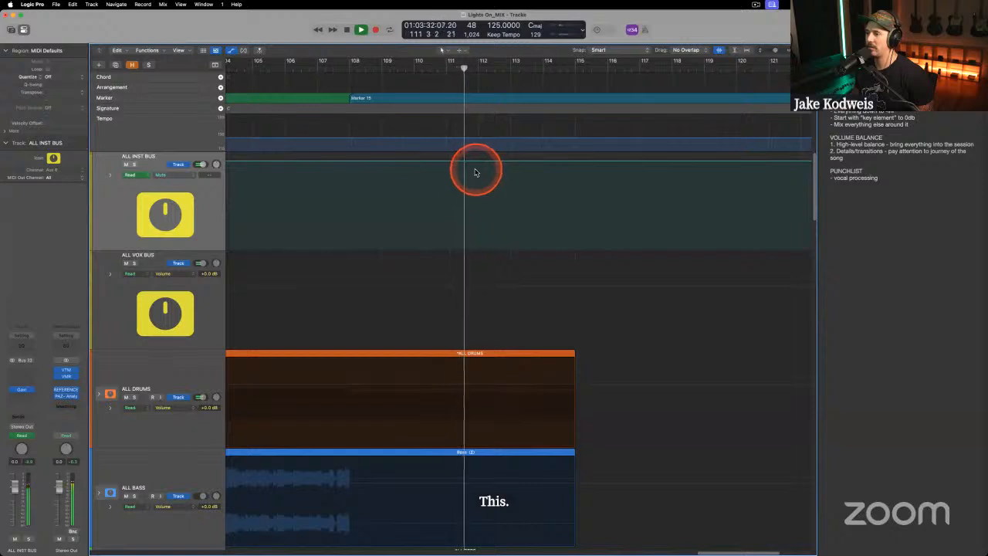
key(space)
drag(481, 165, 777, 165)
drag(661, 166, 686, 386)
scroll(625, 235, right, 3)
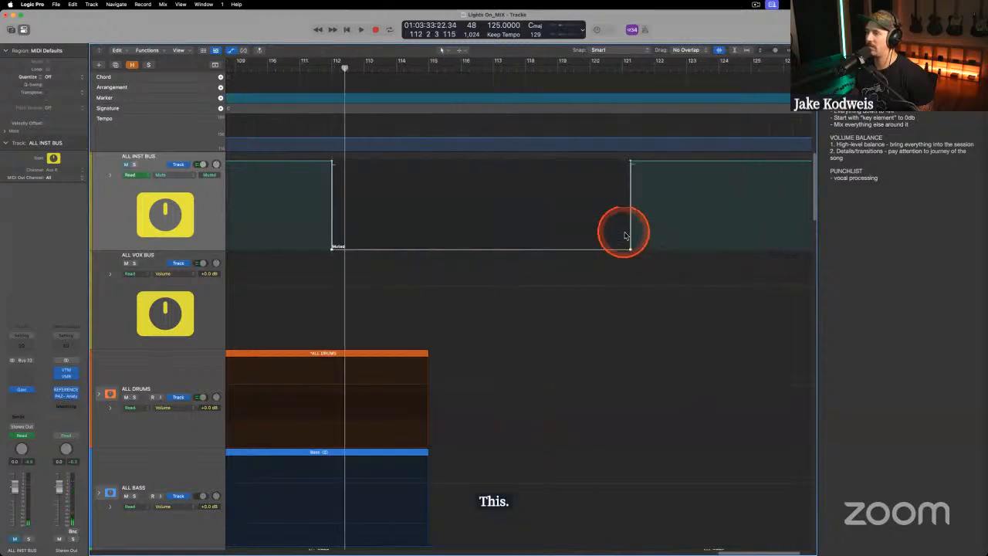
drag(631, 164, 638, 226)
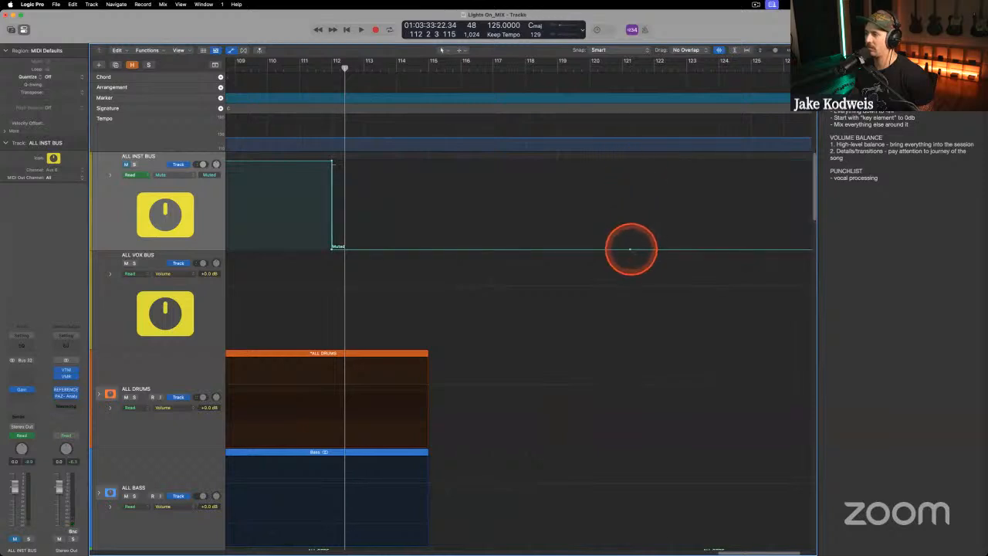
Play the ending from bar 111 to check the instrument bus mute.
scroll(628, 247, left, 5)
click(459, 67)
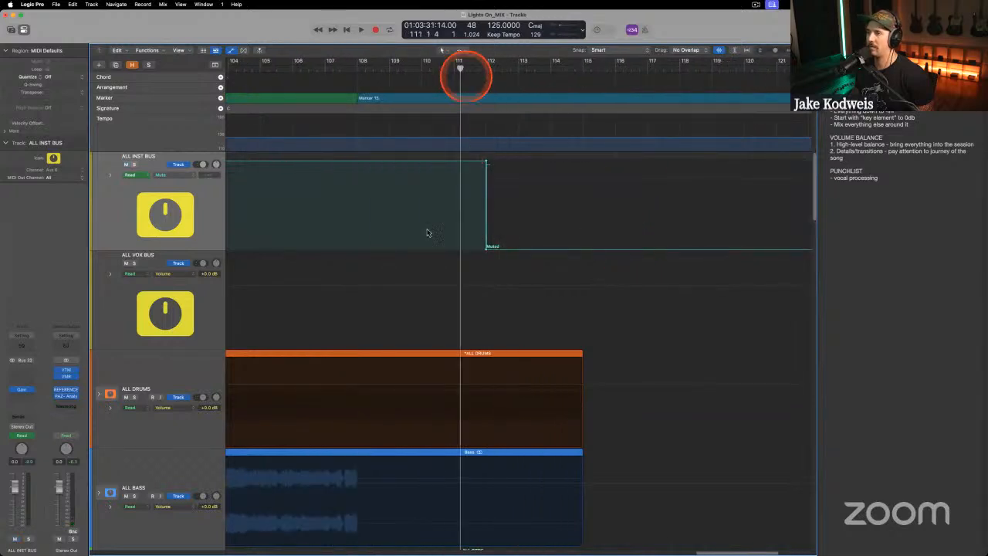
key(space)
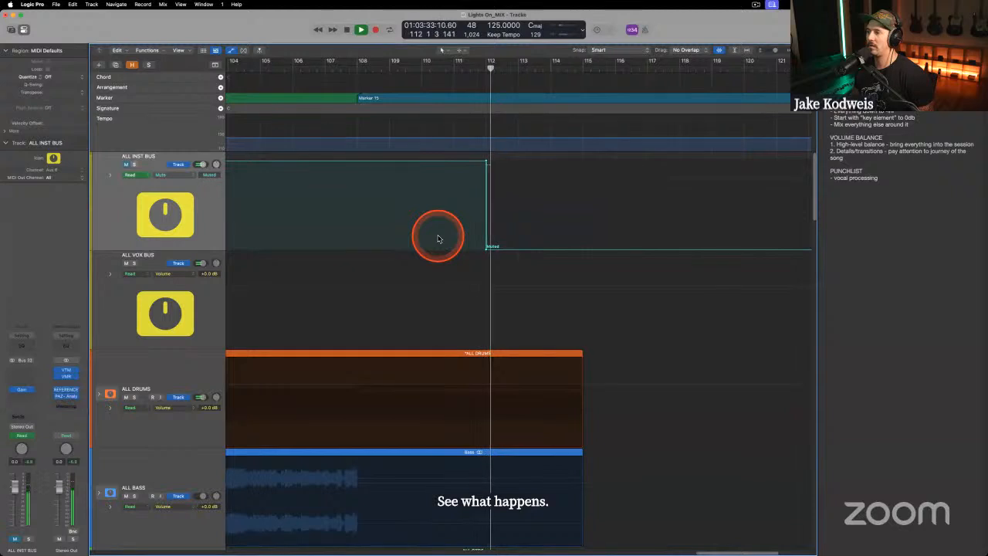
key(space)
Create a marker at bar 112.
scroll(467, 296, down, 10)
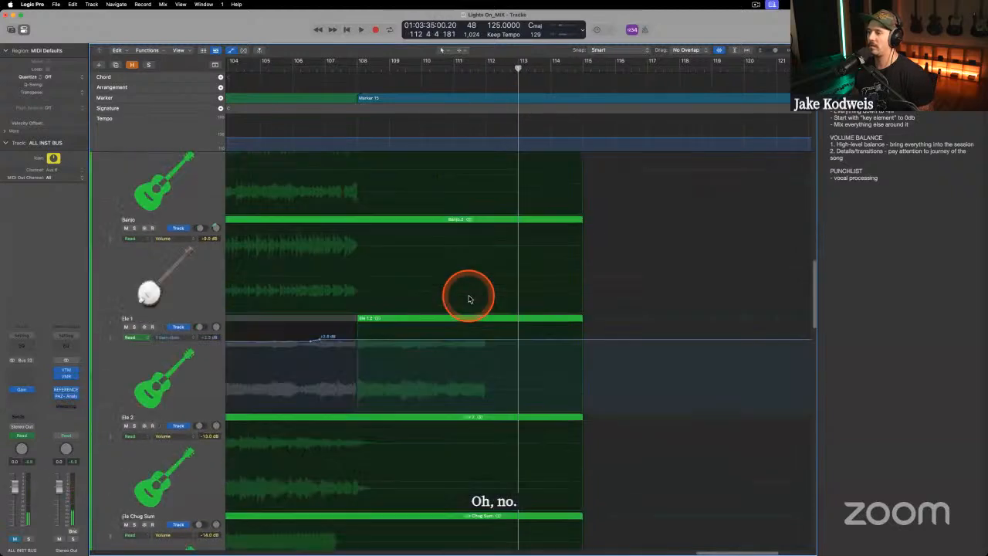
scroll(468, 297, down, 10)
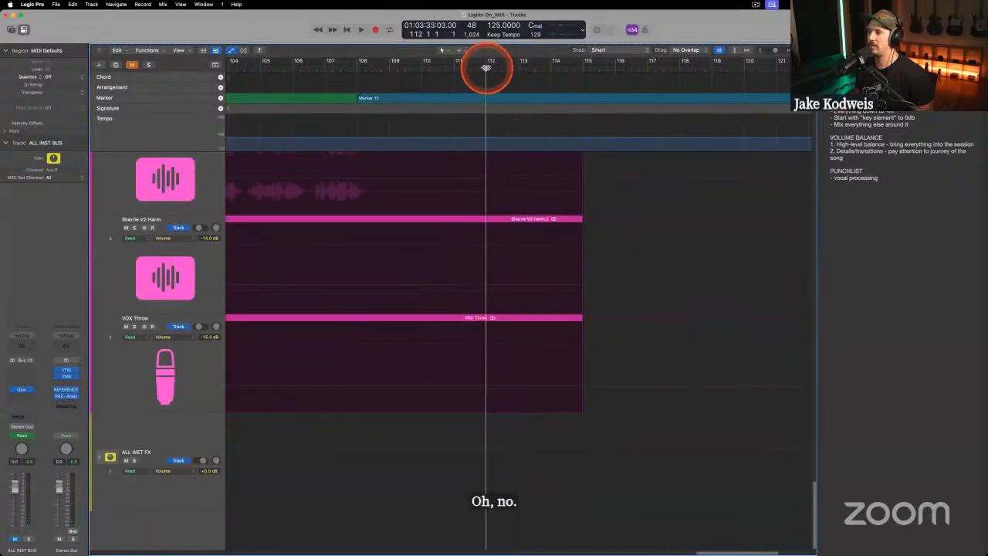
key(alt+apostrophe)
Automate a mute on the ALL WET FX track from bar 112 to about bar 120.
click(172, 439)
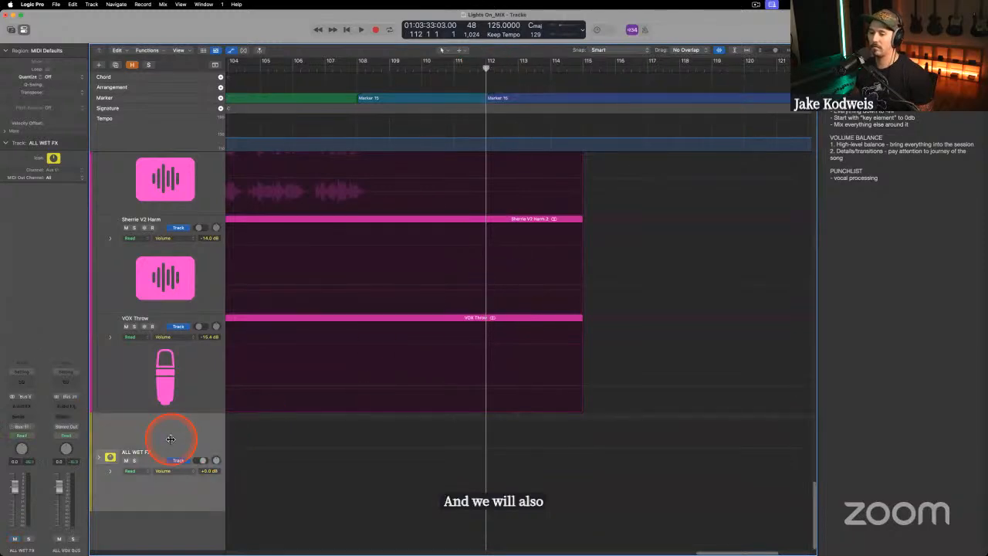
key(a)
key(a)
click(188, 470)
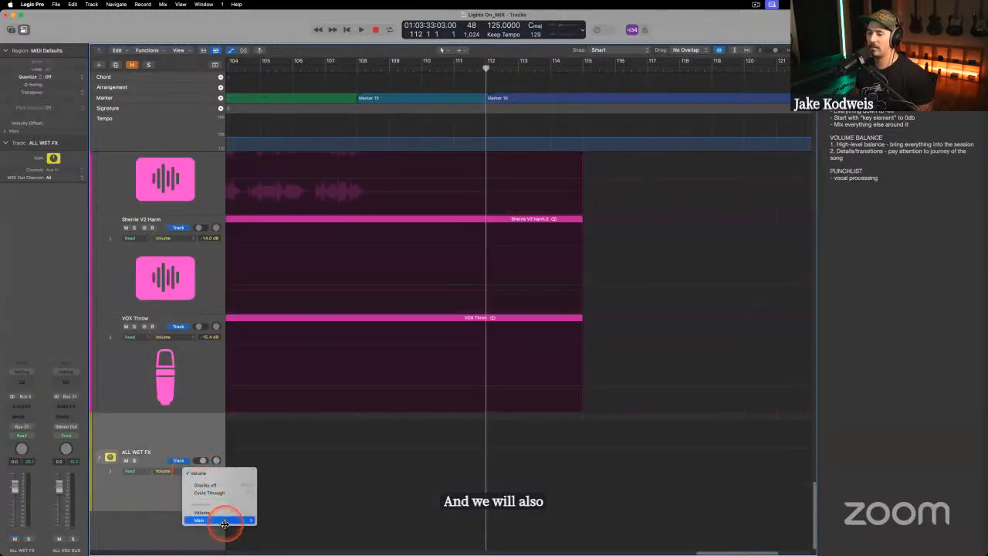
mouse_move(227, 521)
click(391, 476)
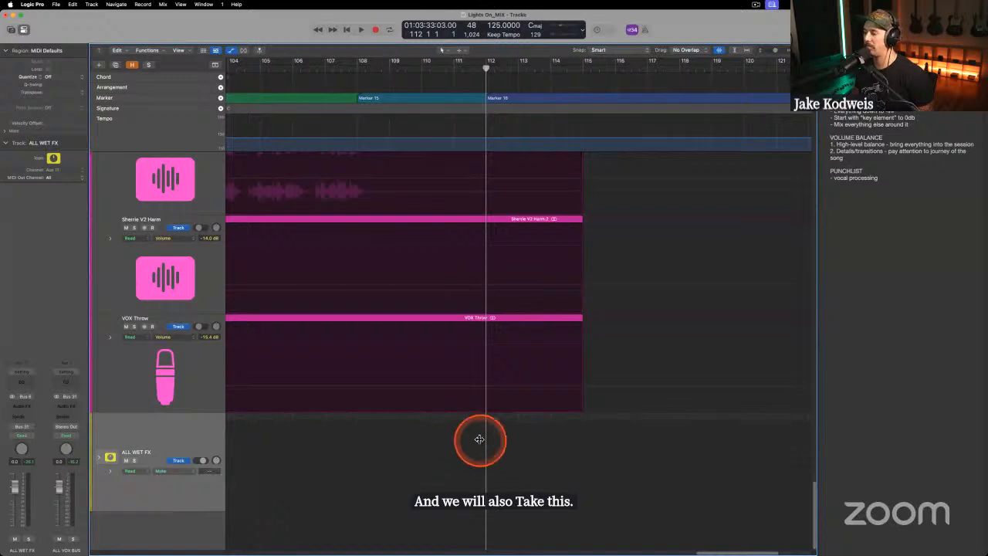
drag(486, 431, 754, 416)
drag(565, 463, 565, 533)
Play the ending from about bar 110 to check the effects mute.
click(437, 68)
key(space)
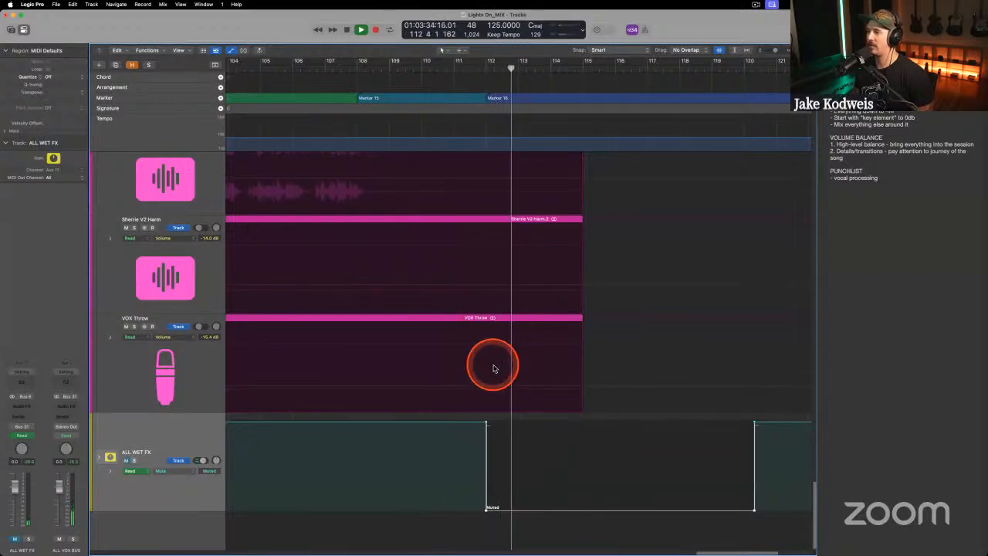
key(space)
Hide the automation and delete the empty tails of the vocal regions just after bar 112.
key(a)
scroll(521, 447, up, 10)
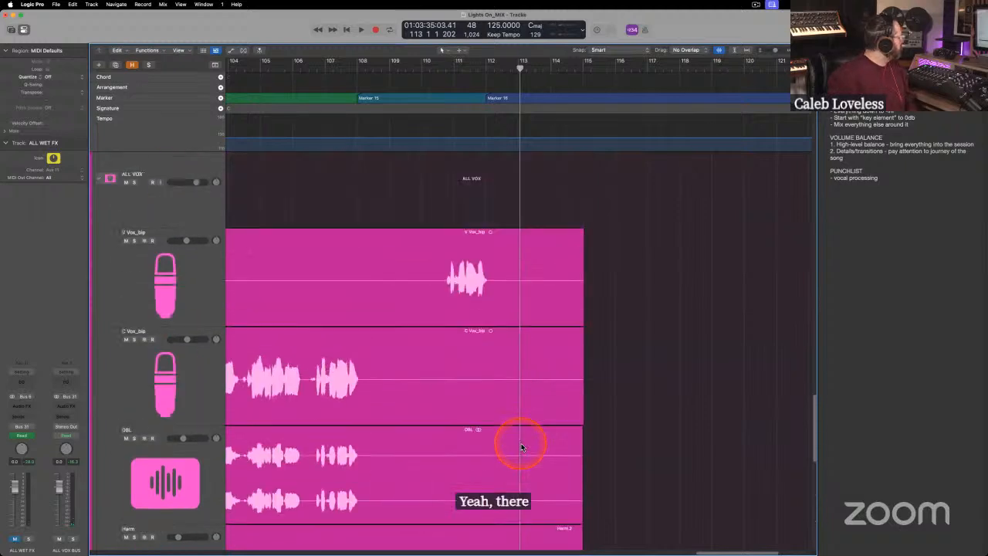
drag(610, 289, 491, 545)
key(BackSpace)
scroll(495, 444, up, 10)
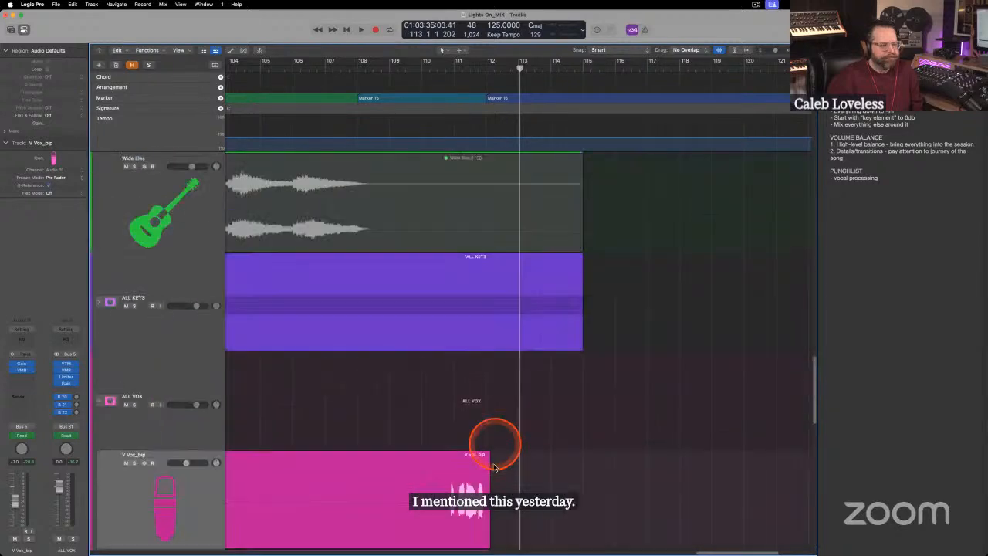
Trim the end of the V Vox_bip region closer to its last note, just after bar 112.
click(490, 454)
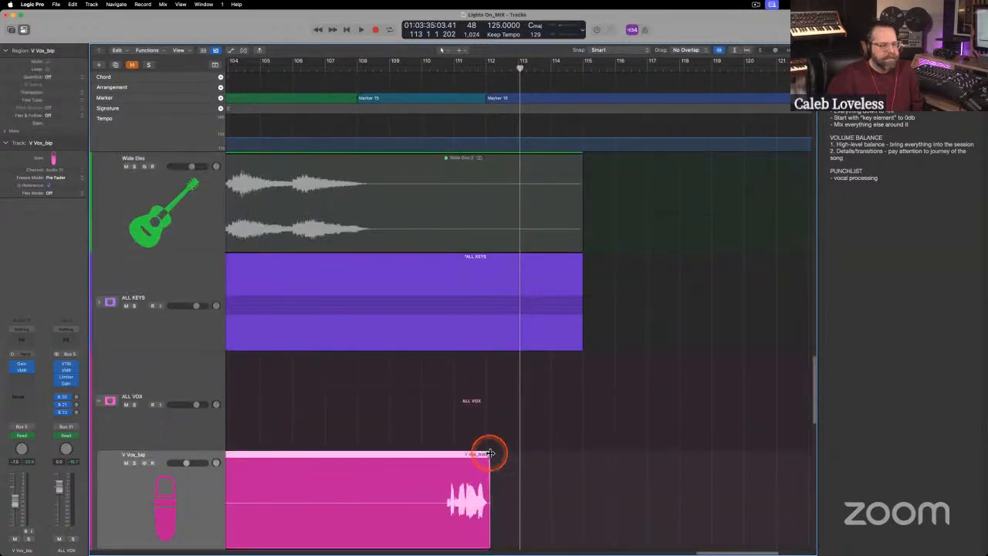
scroll(515, 434, down, 3)
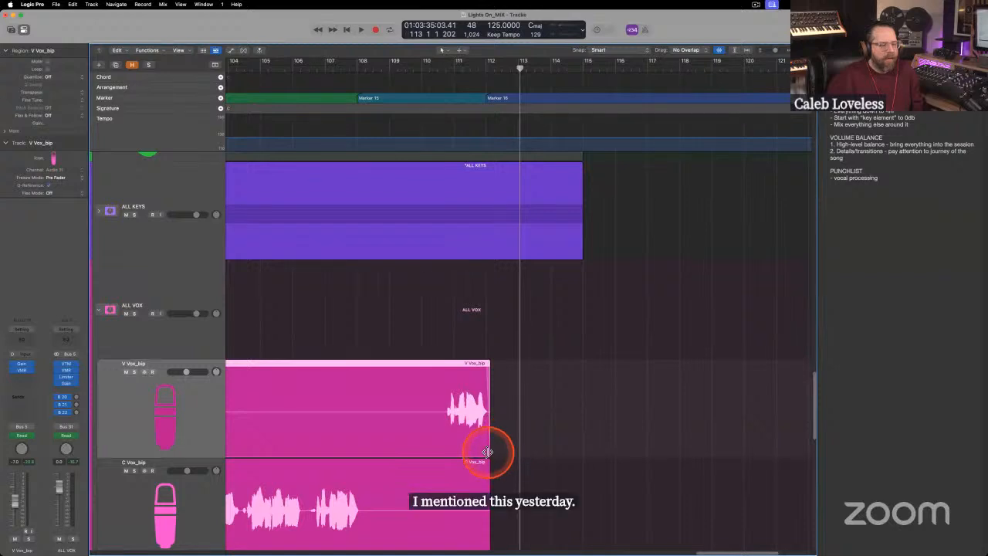
drag(797, 49, 804, 49)
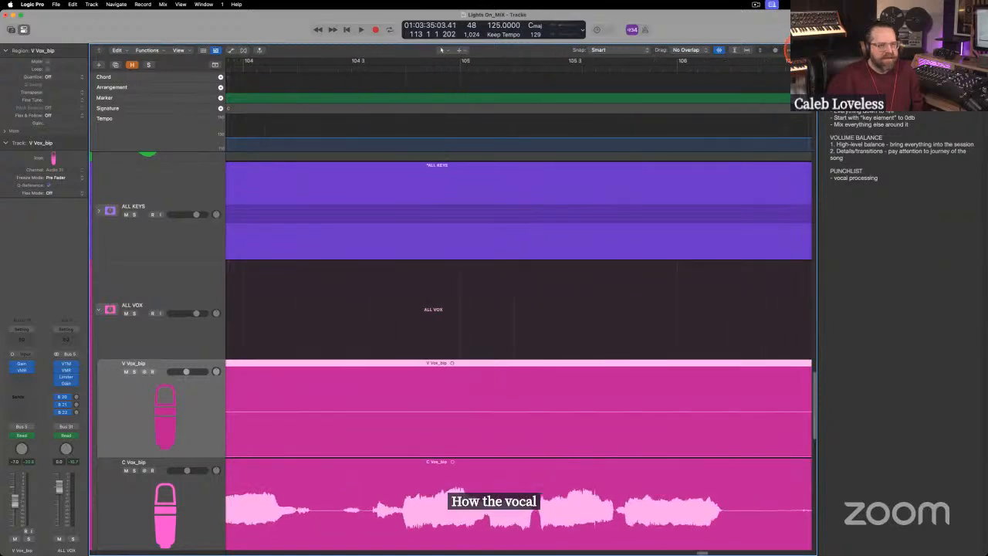
scroll(672, 283, right, 10)
scroll(540, 417, right, 2)
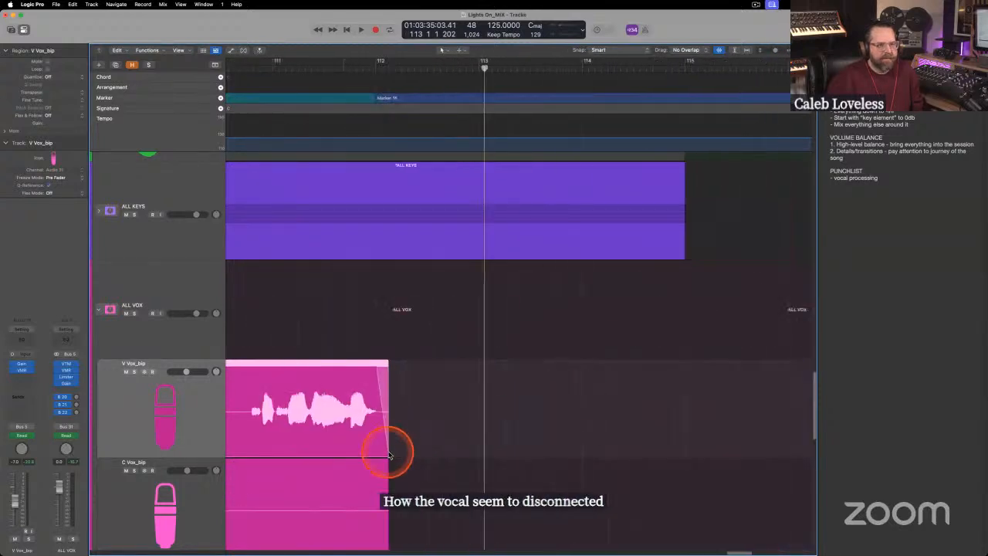
drag(383, 452, 375, 446)
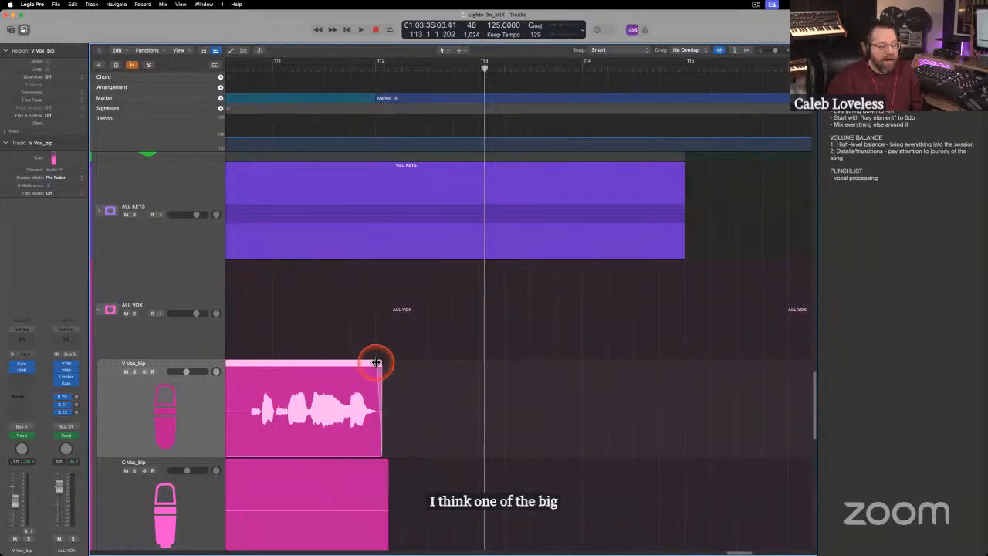
Zoom out to the arrangement, open the mixer and expand all track stacks so every channel is shown.
scroll(664, 247, left, 5)
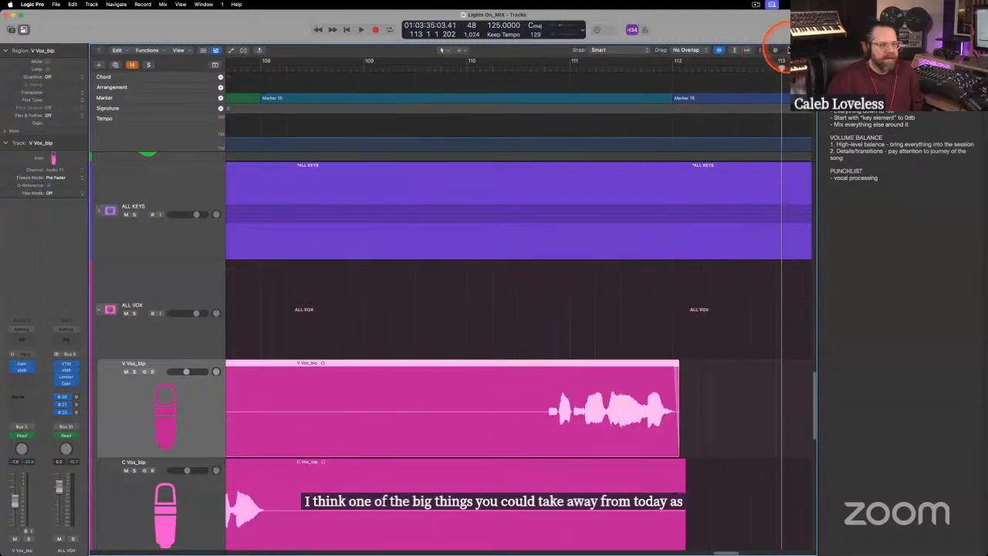
drag(797, 51, 770, 54)
key(a)
key(a)
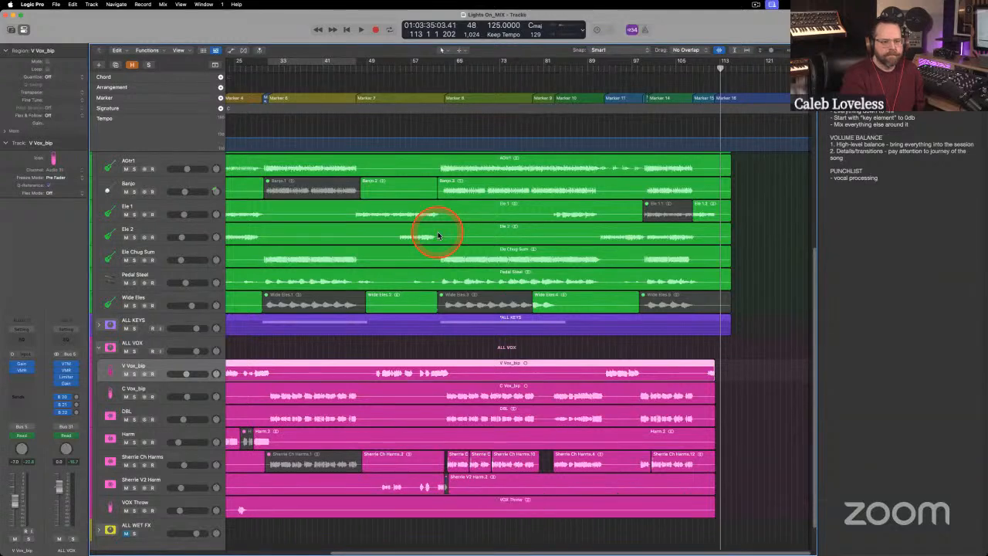
key(x)
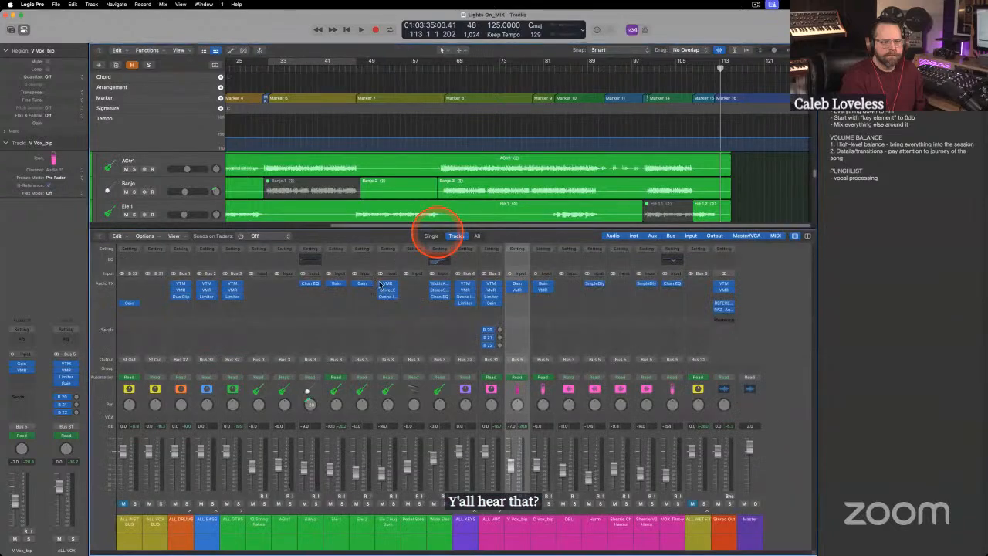
click(554, 469)
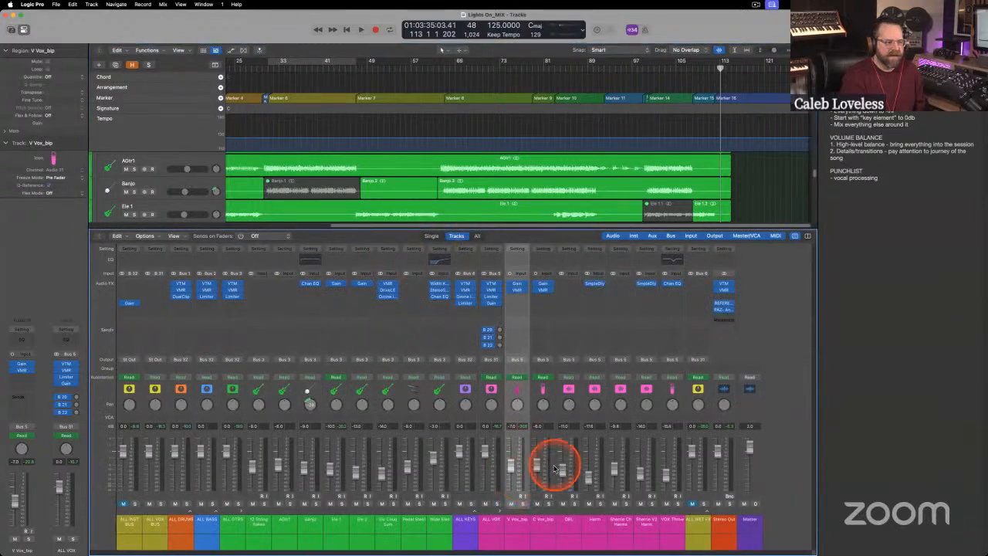
key(ctrl+super+Right)
key(ctrl+super+Up)
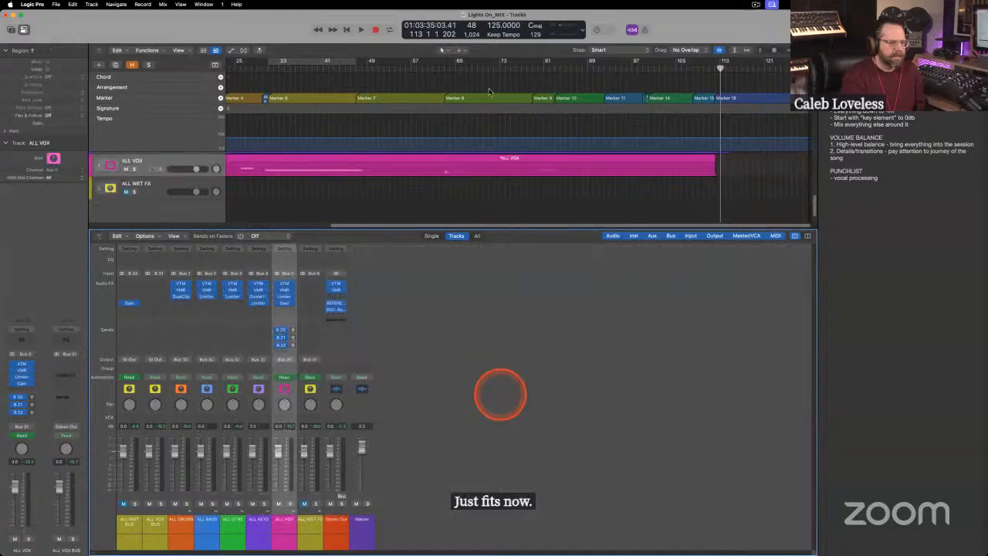
key(ctrl+super+Up)
Set a cycle range from the start of Marker 8, about bars 62 to 79, and start playback.
drag(445, 62, 539, 67)
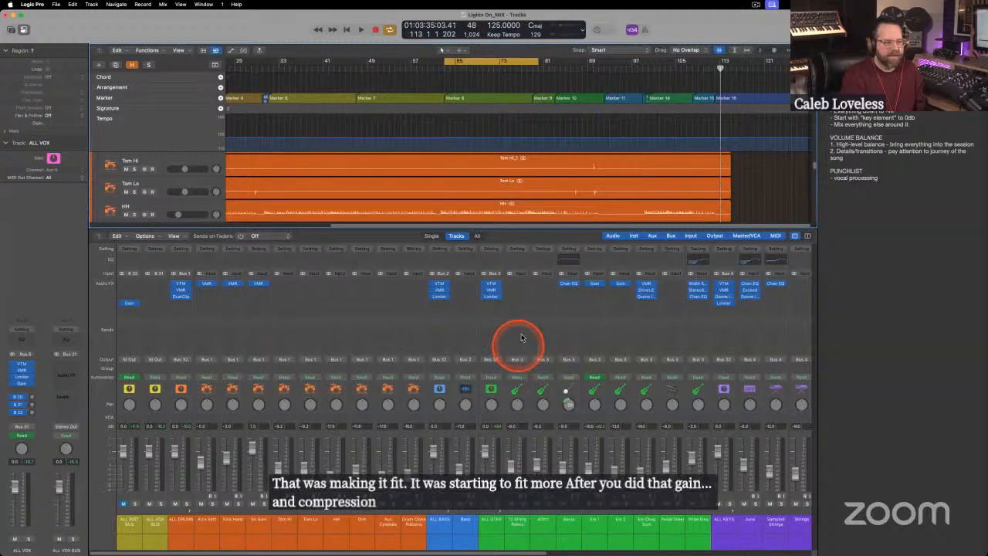
scroll(525, 338, right, 10)
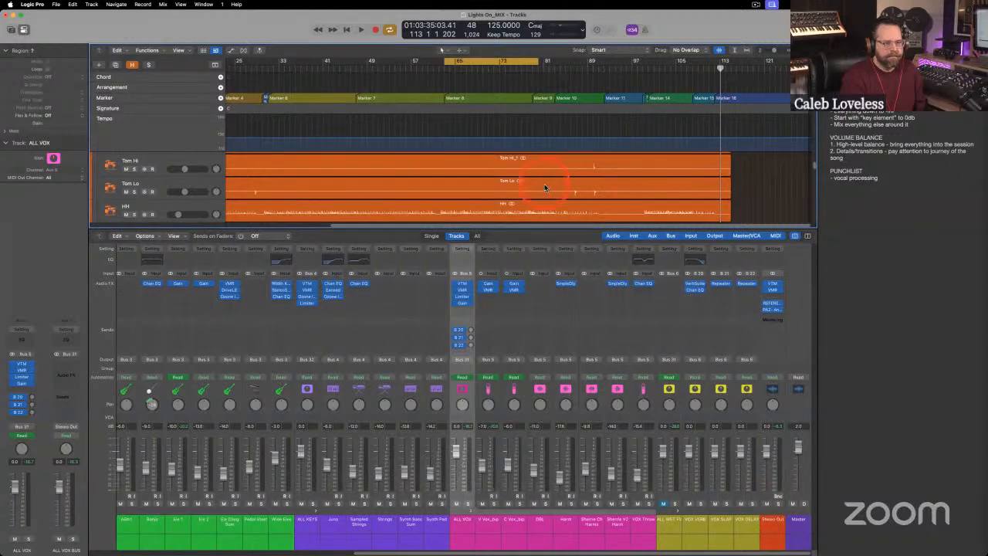
scroll(544, 184, left, 5)
key(space)
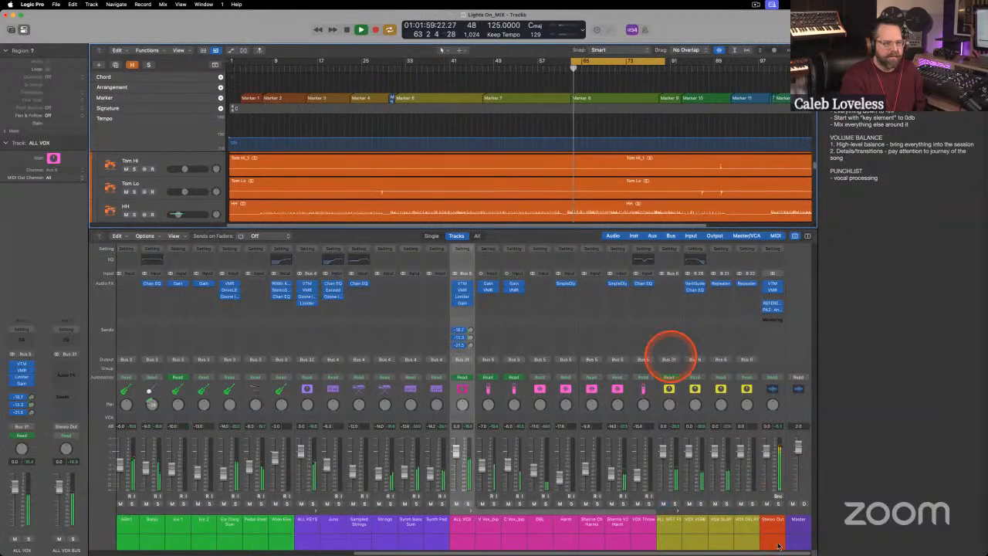
Select all mixer channels from ALL INST BUS through VOX Throw, leaving out the wet effects and Stereo Out channels.
click(746, 520)
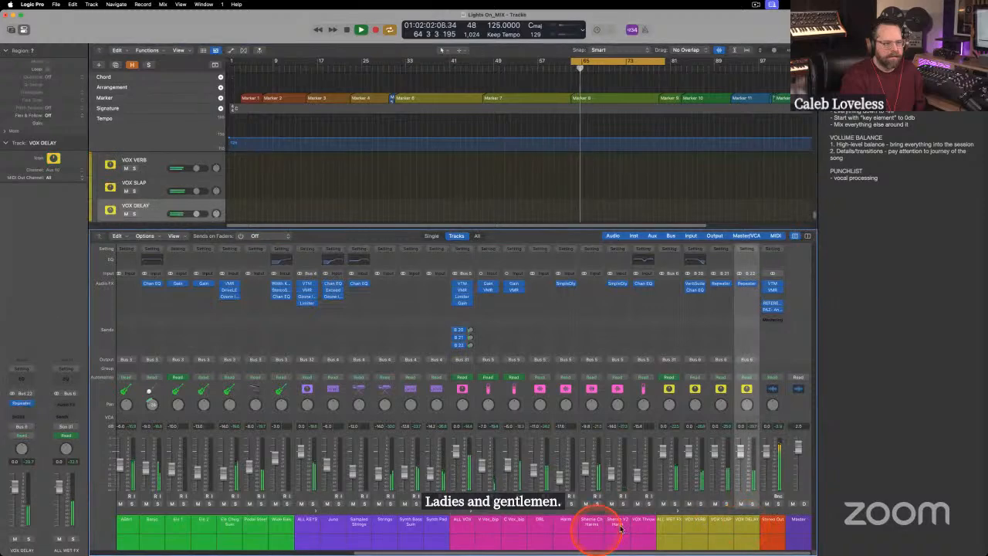
click(649, 526)
scroll(645, 528, left, 10)
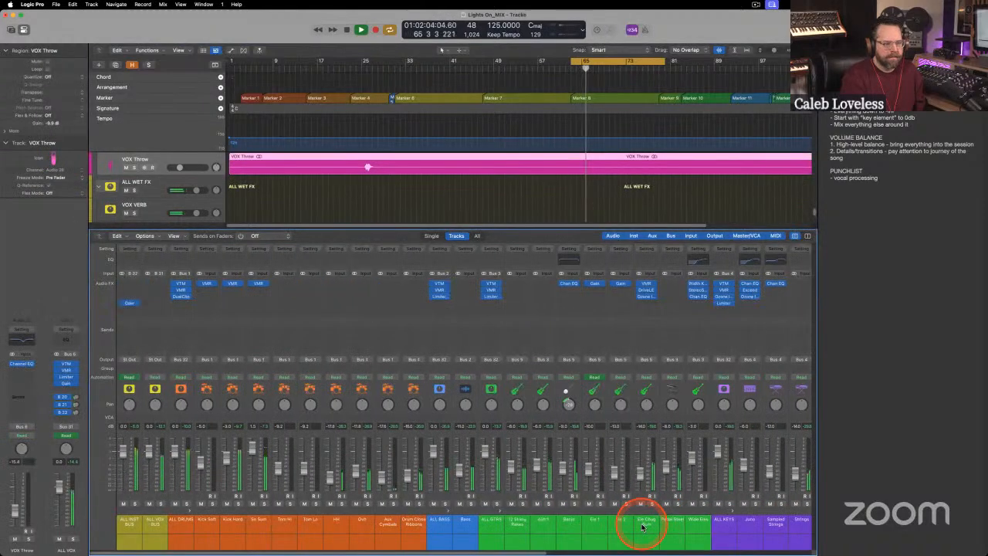
click(129, 526)
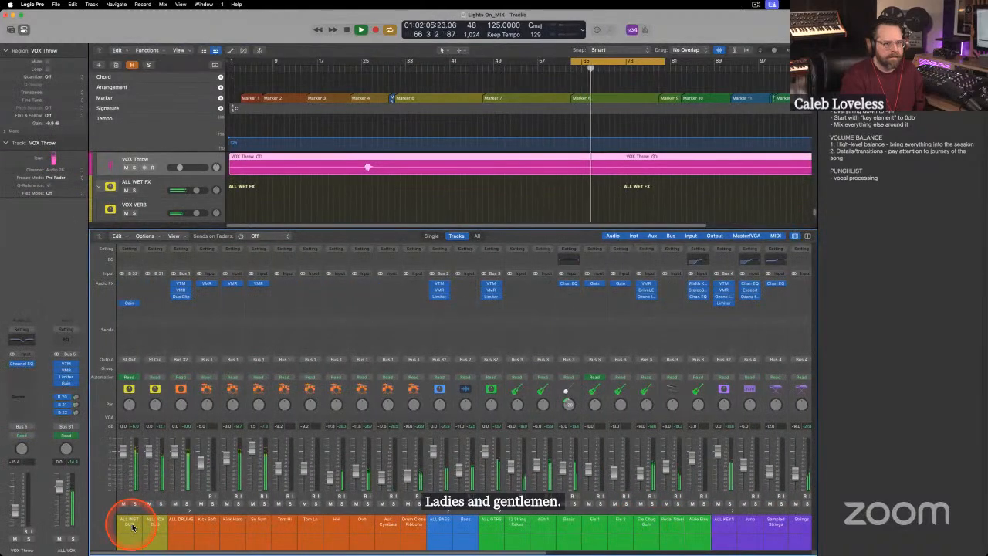
click(259, 527)
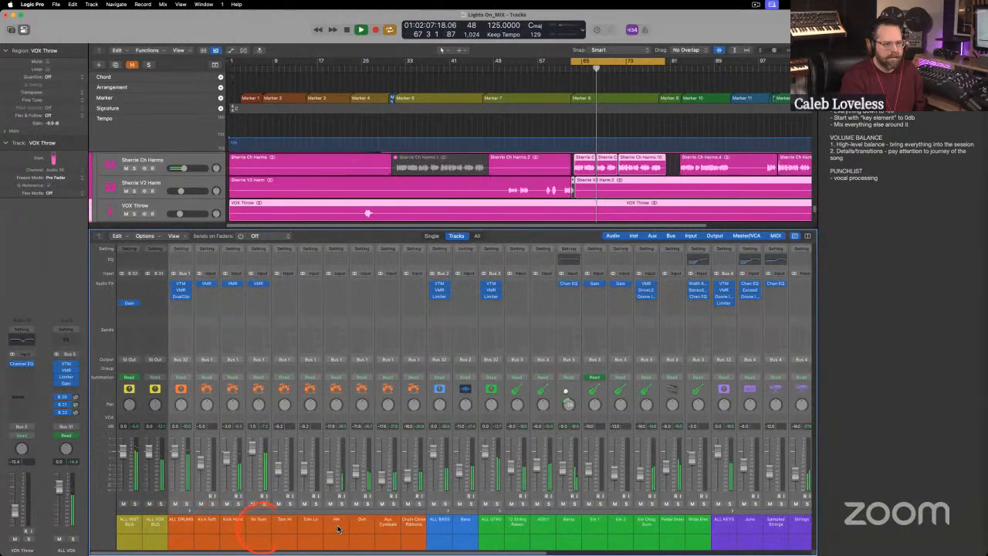
scroll(366, 527, right, 10)
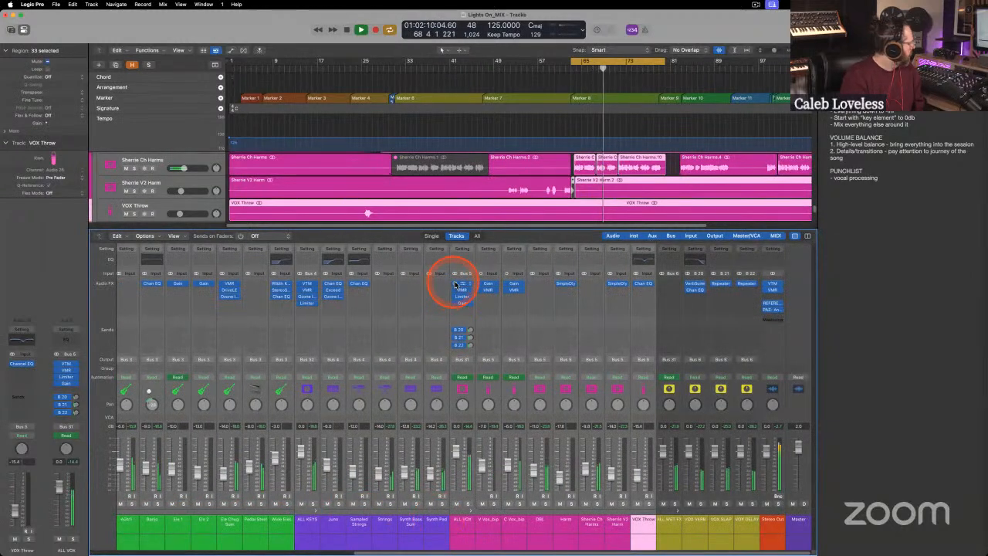
Bypass and re-enable the plug-ins on all selected channels during cycle playback to compare the dry and processed mix.
drag(454, 284, 462, 374)
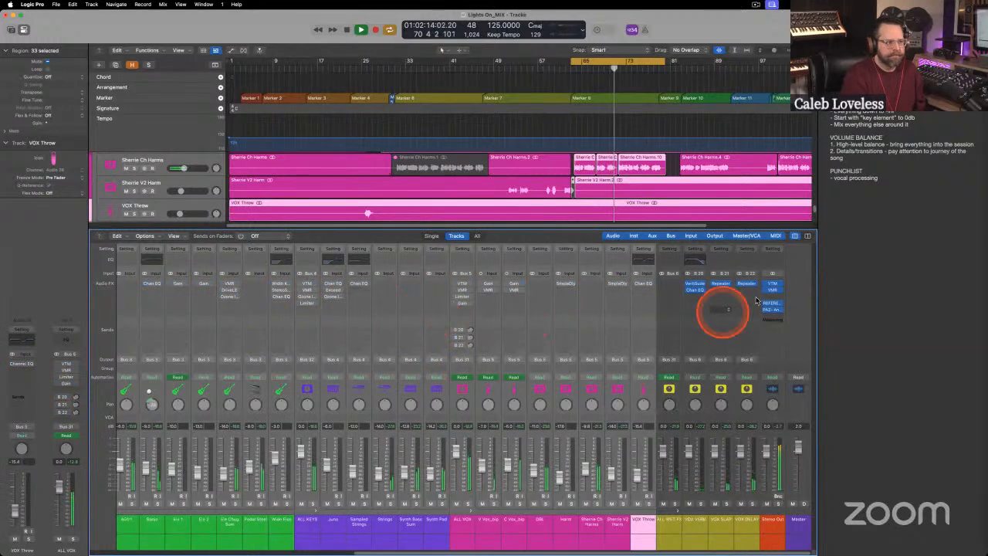
drag(765, 283, 764, 288)
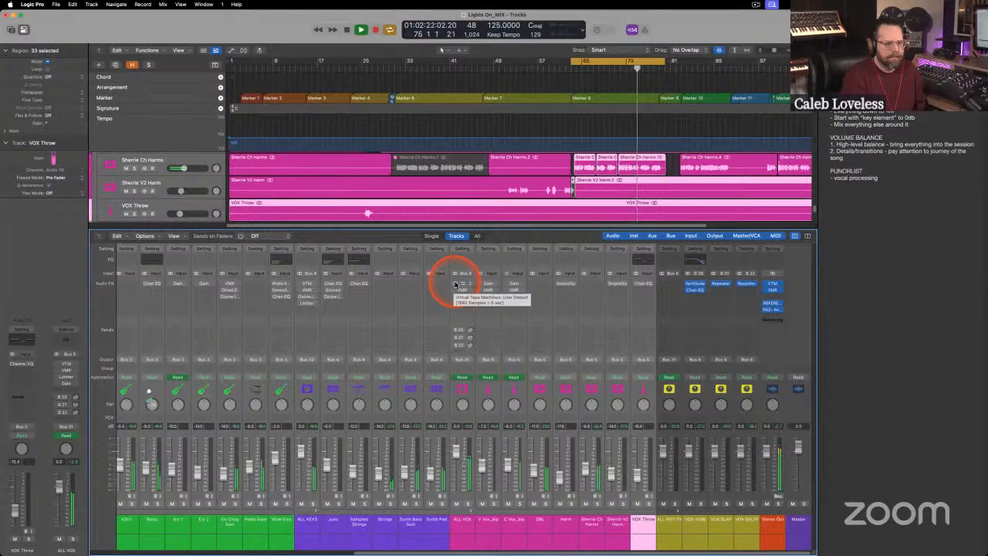
drag(455, 285, 457, 347)
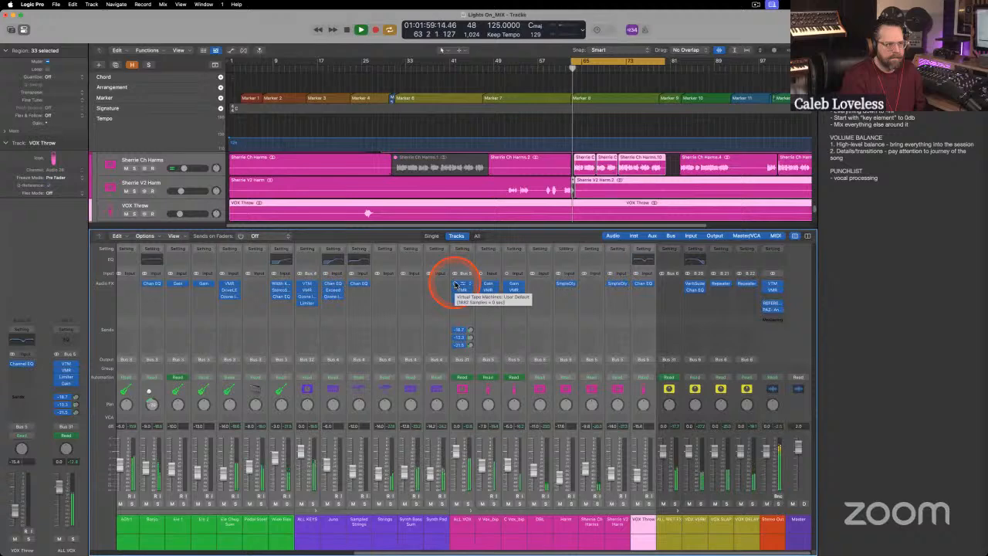
drag(455, 285, 452, 351)
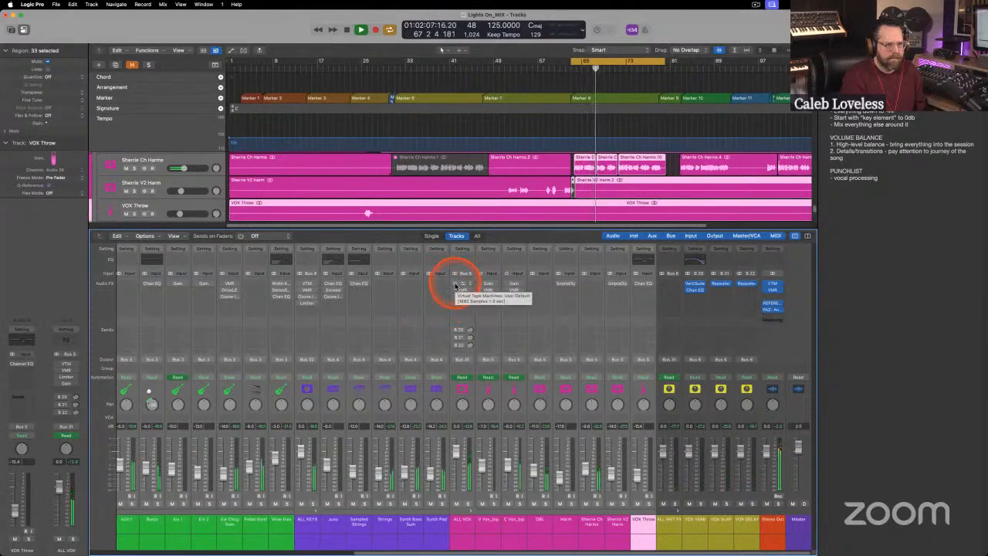
drag(456, 285, 457, 351)
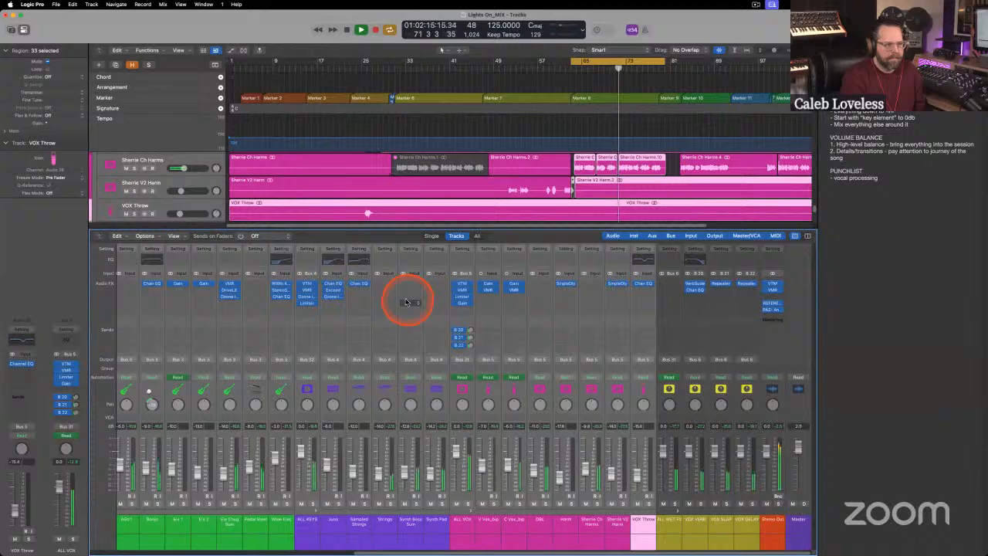
Clear the channel selection and examine the mix spectrum in Stereo Out's PAZ Analyzer, resetting its peak curve before closing it.
key(x)
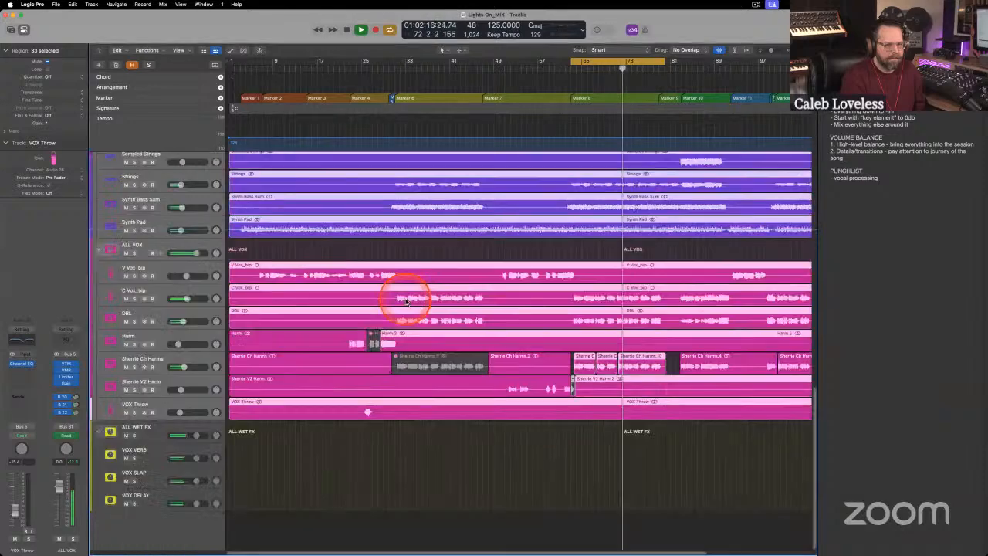
click(484, 249)
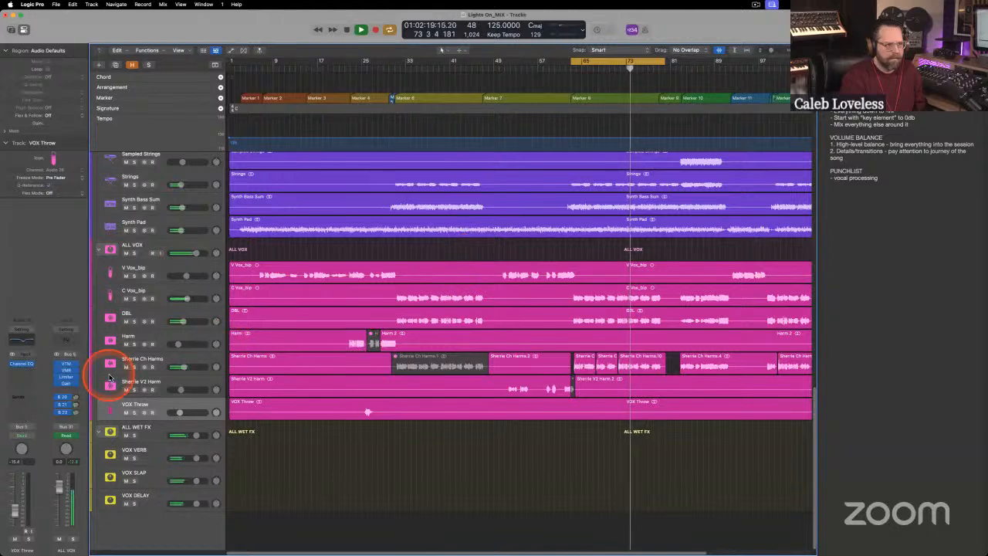
key(x)
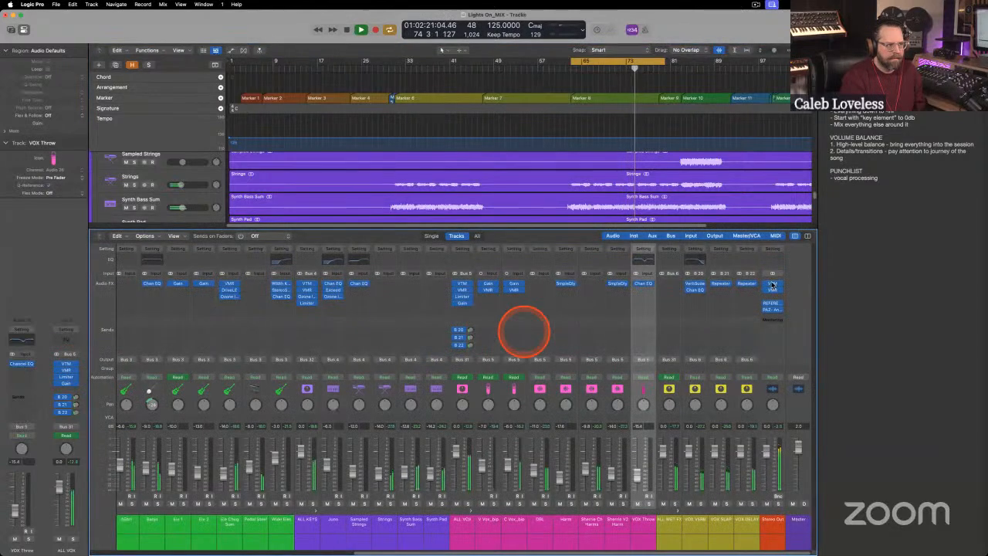
click(773, 306)
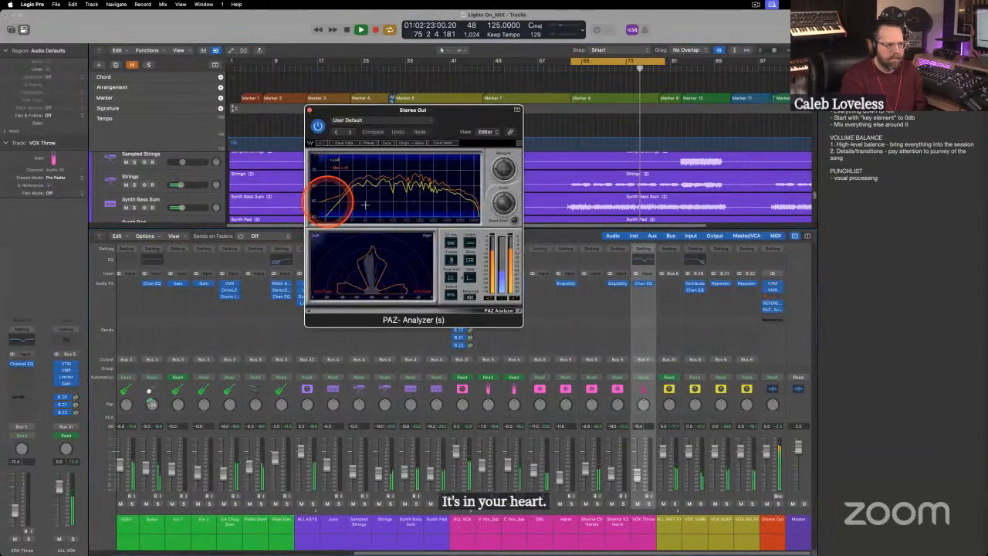
click(437, 143)
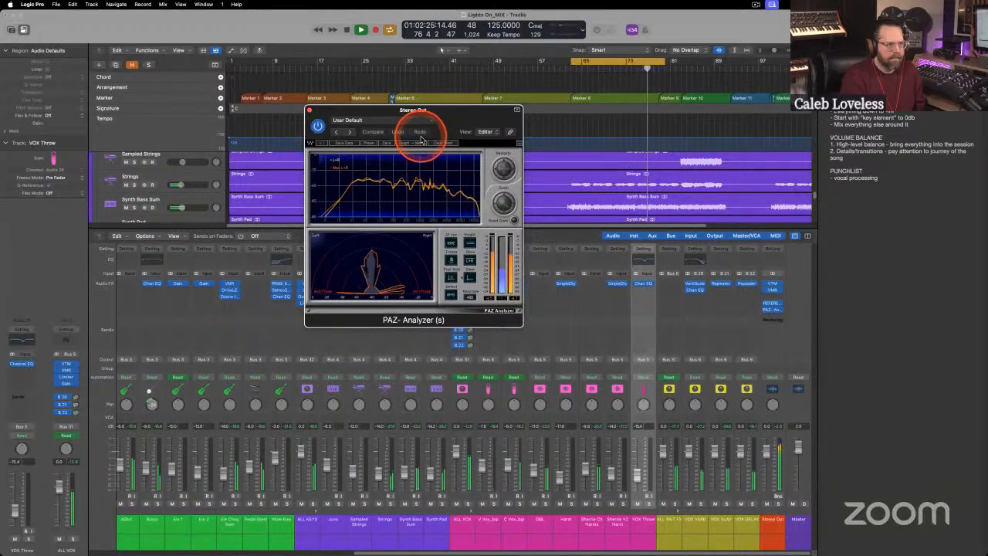
click(309, 111)
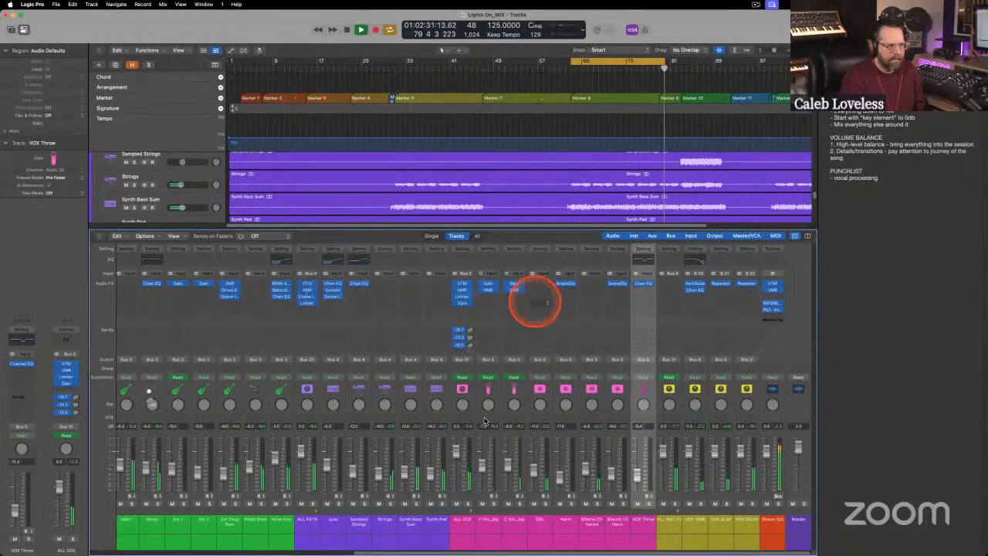
Stop playback, open the VMR plug-in on ALL VOX and adjust the FG-S high-mid frequency to about 1 kHz.
click(460, 522)
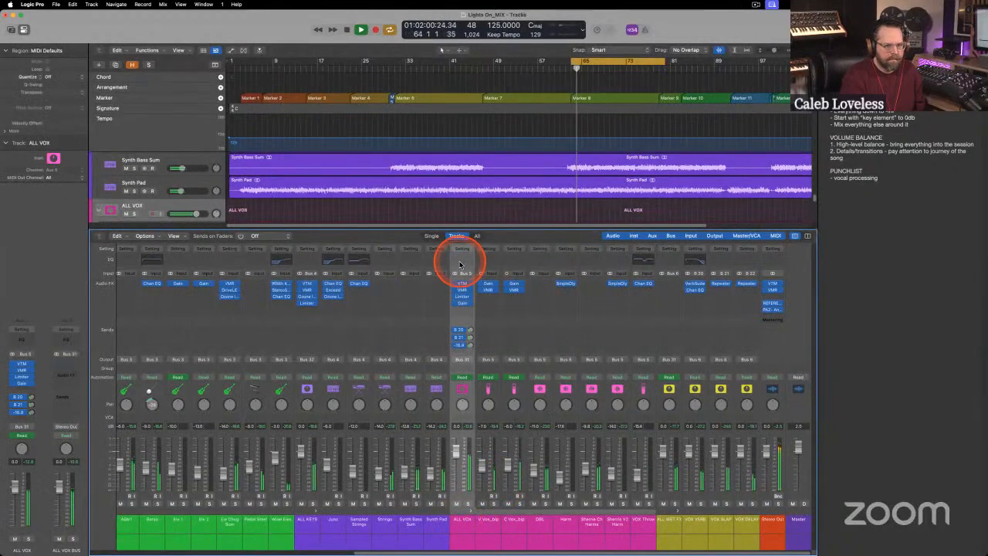
key(space)
click(462, 291)
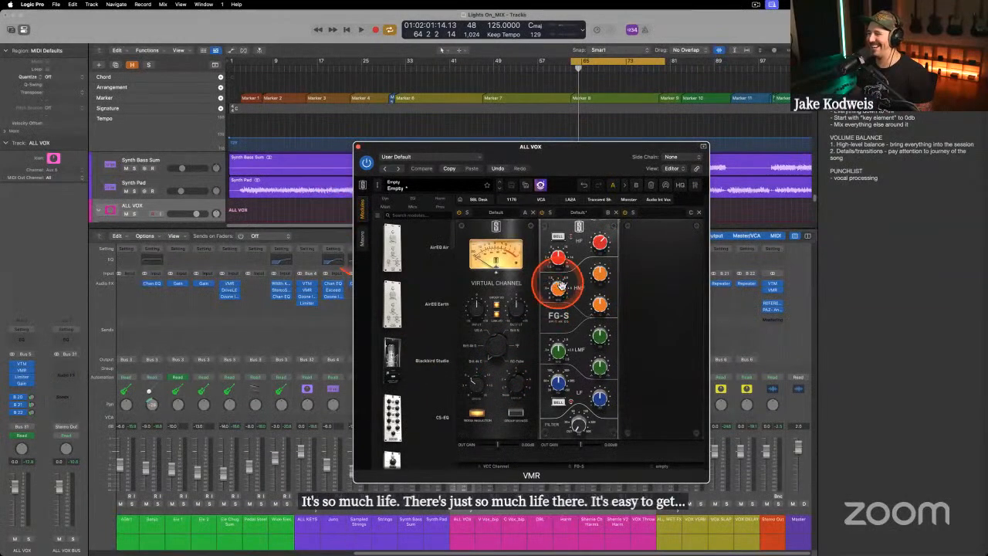
mouse_move(559, 287)
mouse_down()
mouse_move(557, 298)
mouse_move(572, 287)
mouse_move(544, 296)
mouse_up()
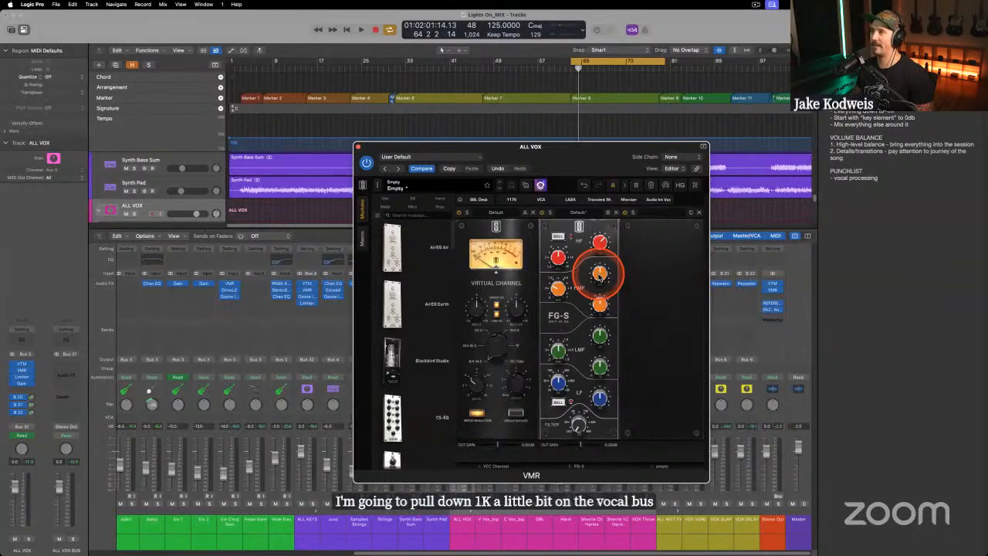
Audition high-mid gain settings in the ALL VOX FG-S equalizer over the cycle and cut the band by about 2.7 dB.
key(space)
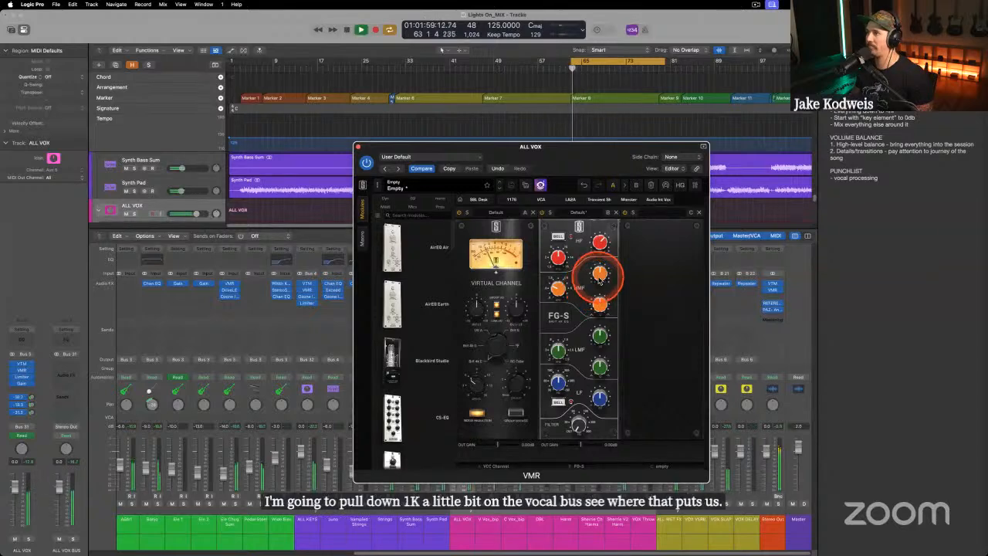
drag(600, 279, 600, 276)
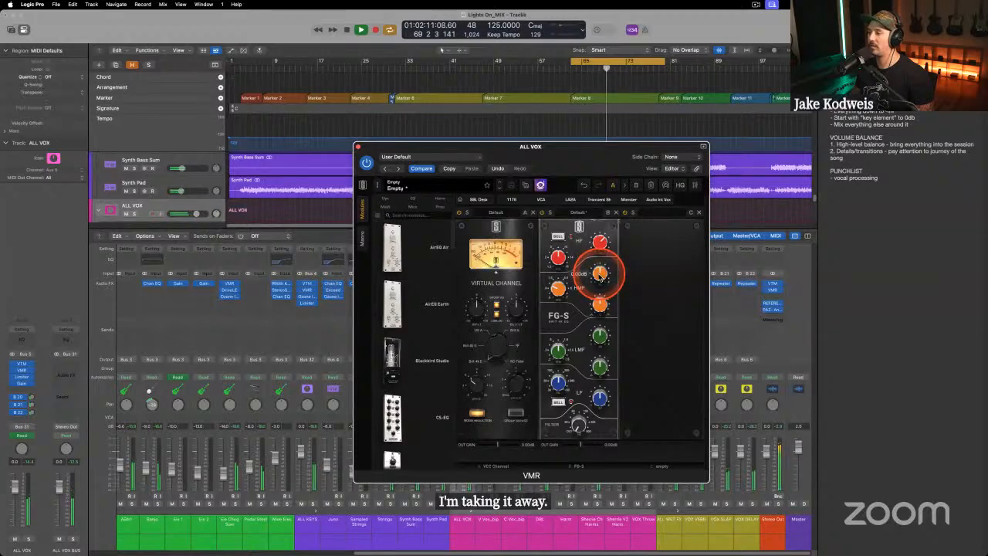
drag(600, 276, 601, 277)
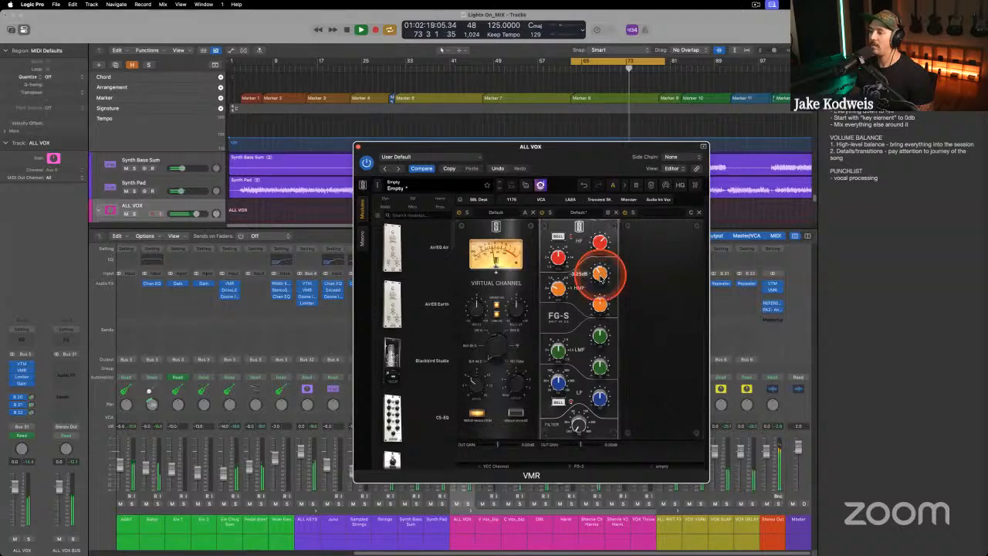
key(space)
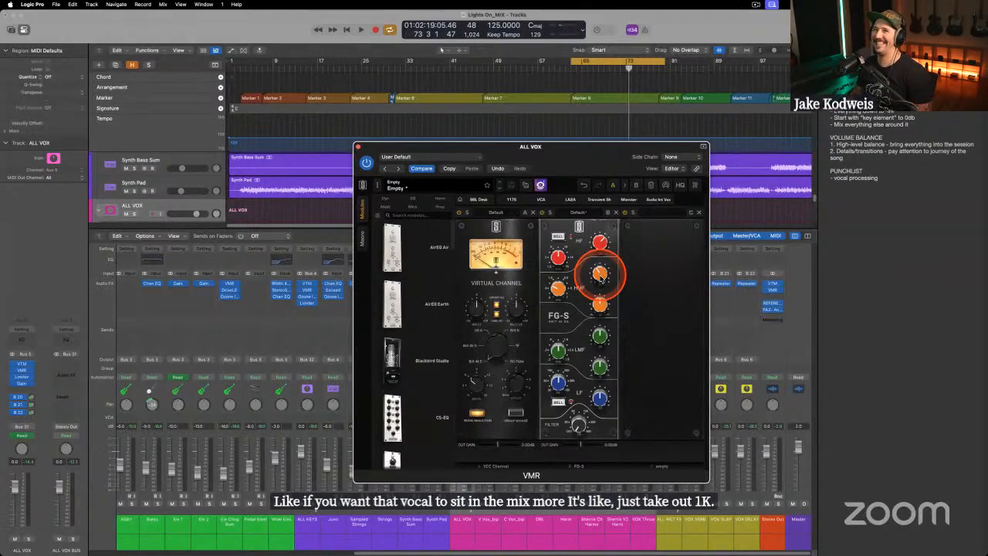
key(space)
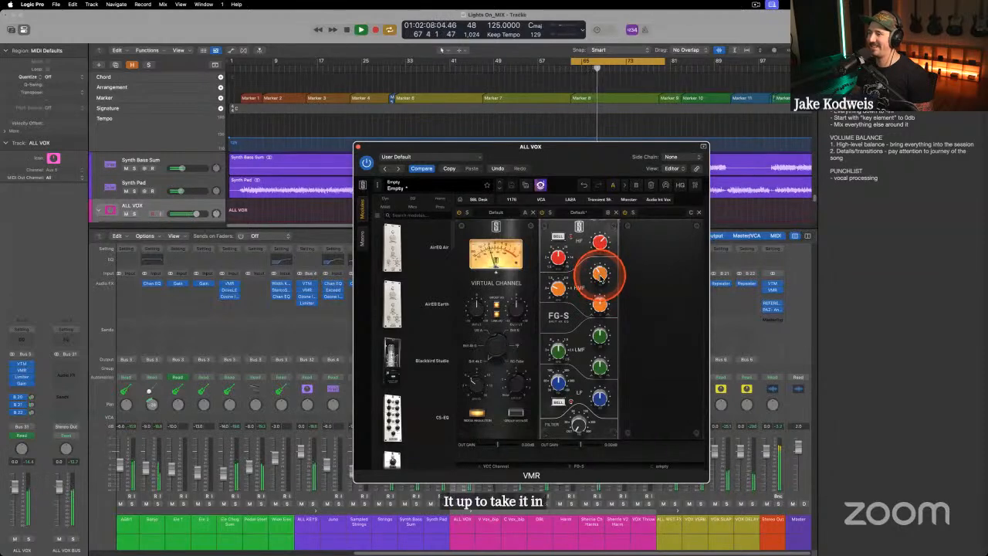
mouse_move(601, 274)
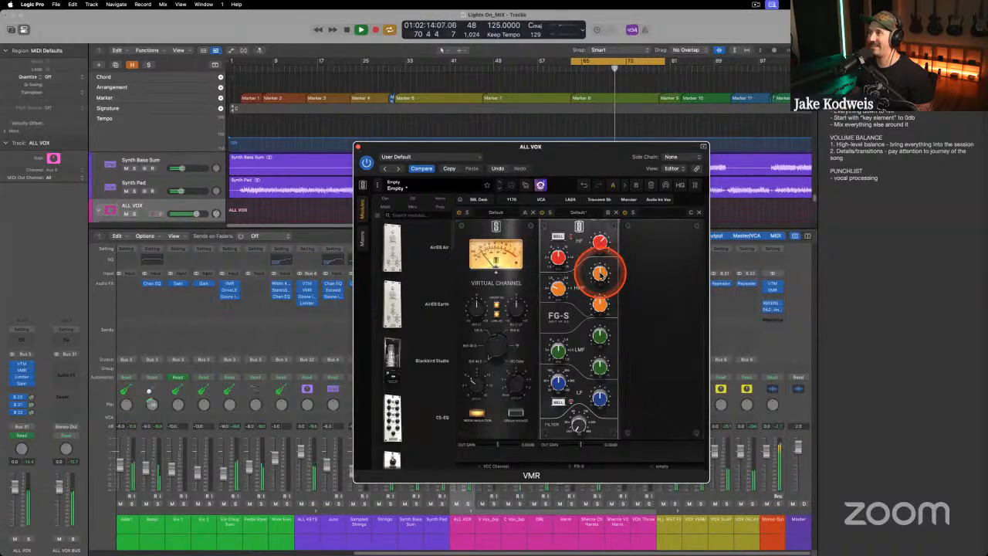
click(600, 275)
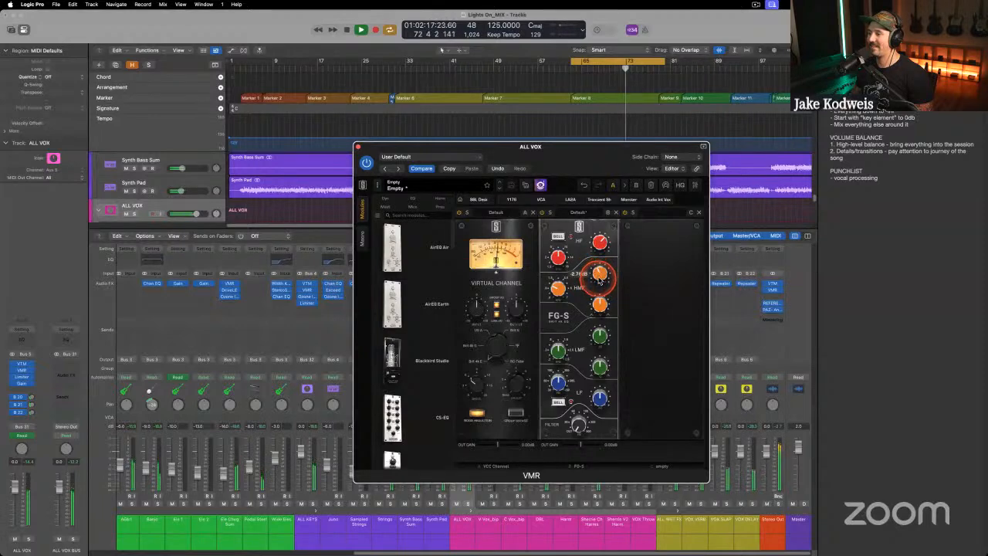
Compare the vocals with the FG-S module bypassed, close the VMR plug-in and mixer, and stop playback.
click(444, 226)
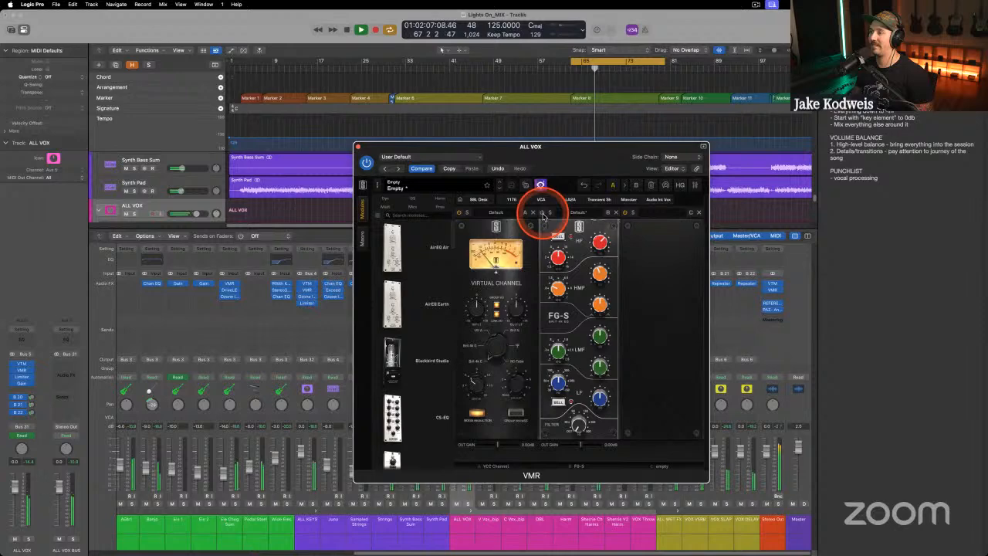
click(359, 148)
key(x)
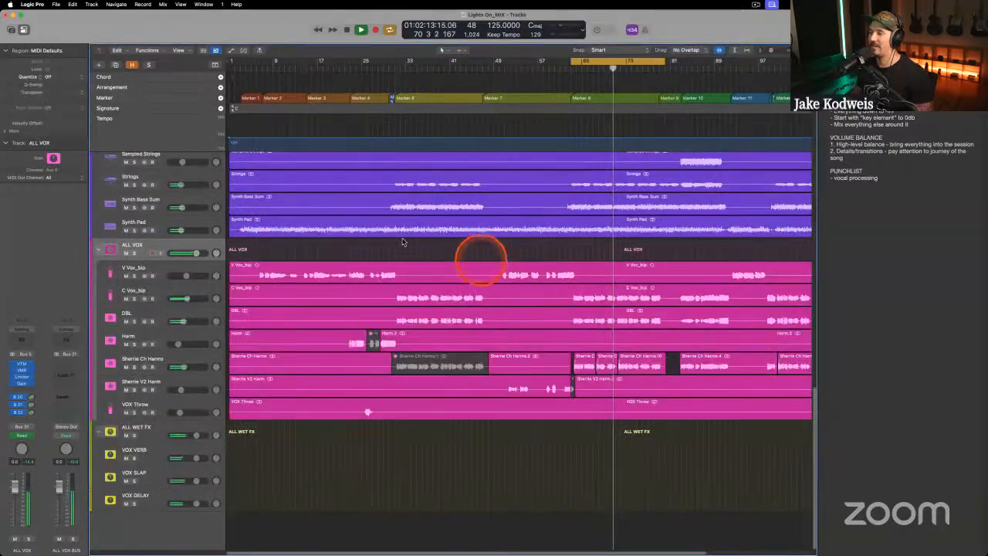
click(427, 245)
key(space)
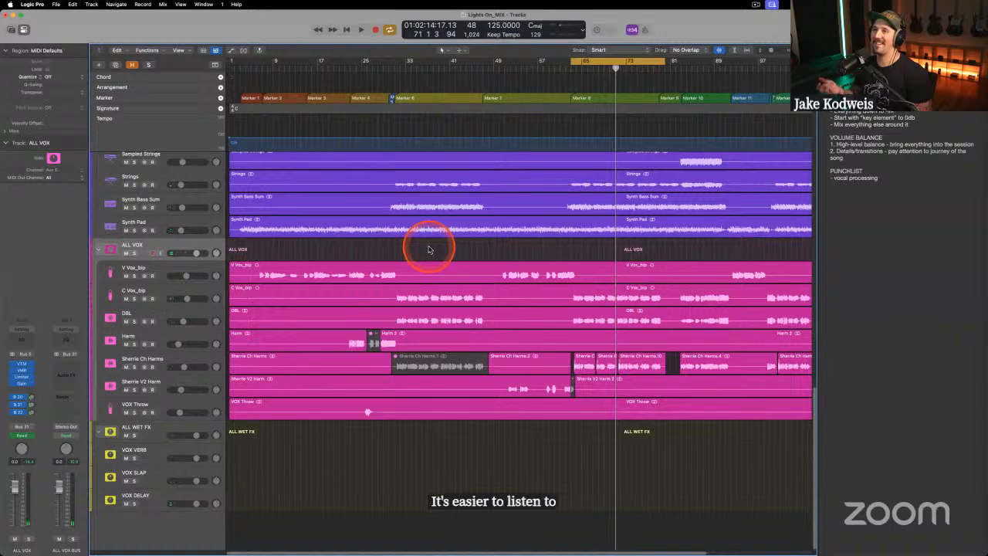
Turn off the Marker 8 cycle and place the playhead at bar 113, at the end of the song.
click(592, 69)
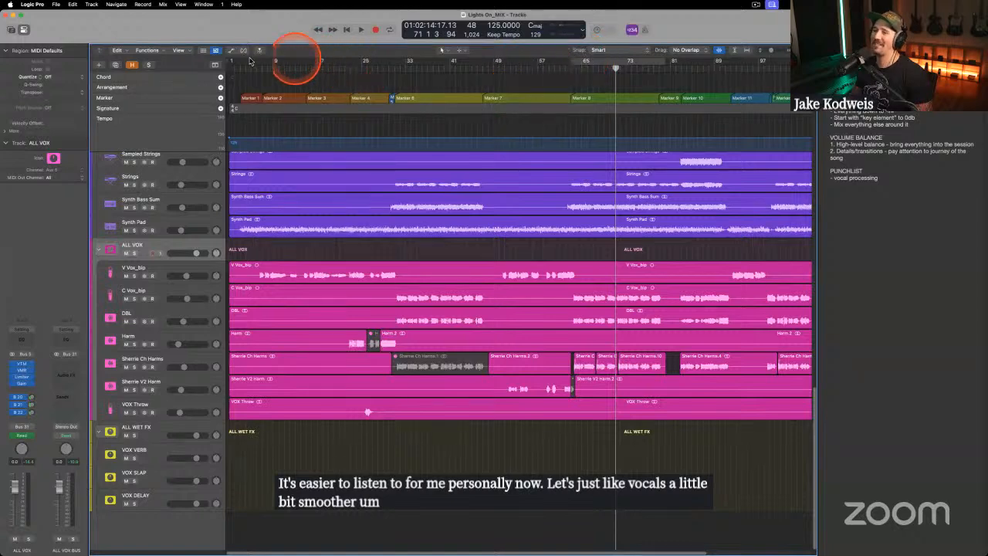
drag(240, 66, 714, 64)
click(716, 63)
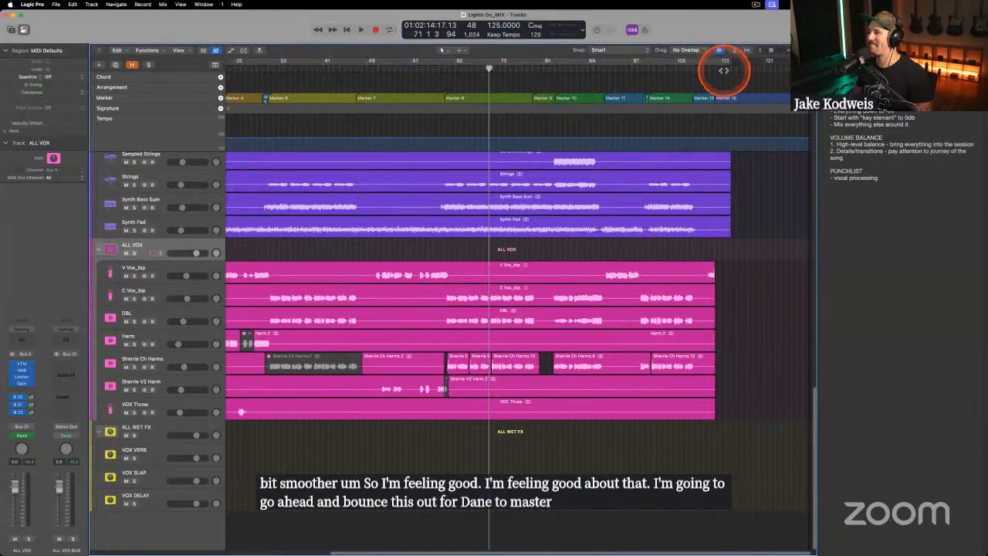
click(725, 68)
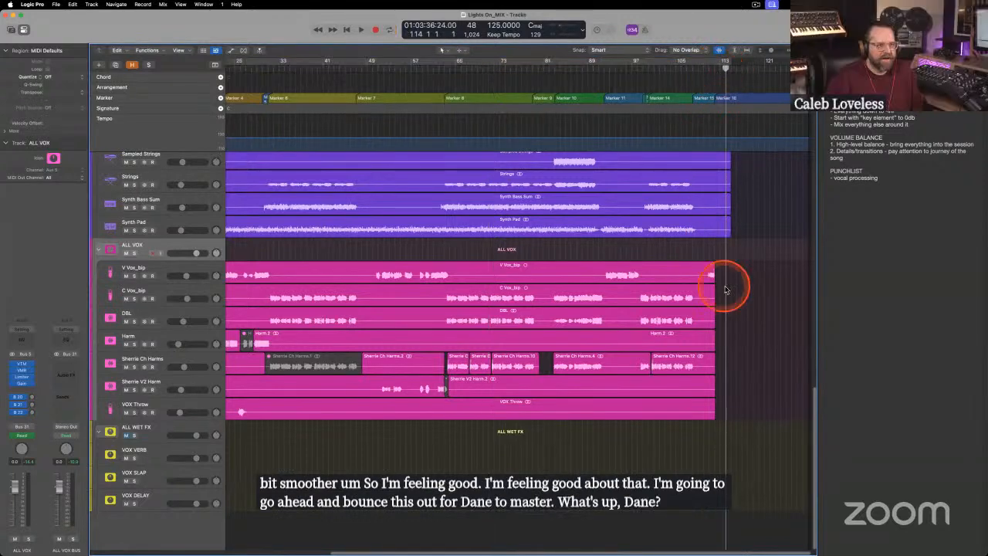
click(716, 68)
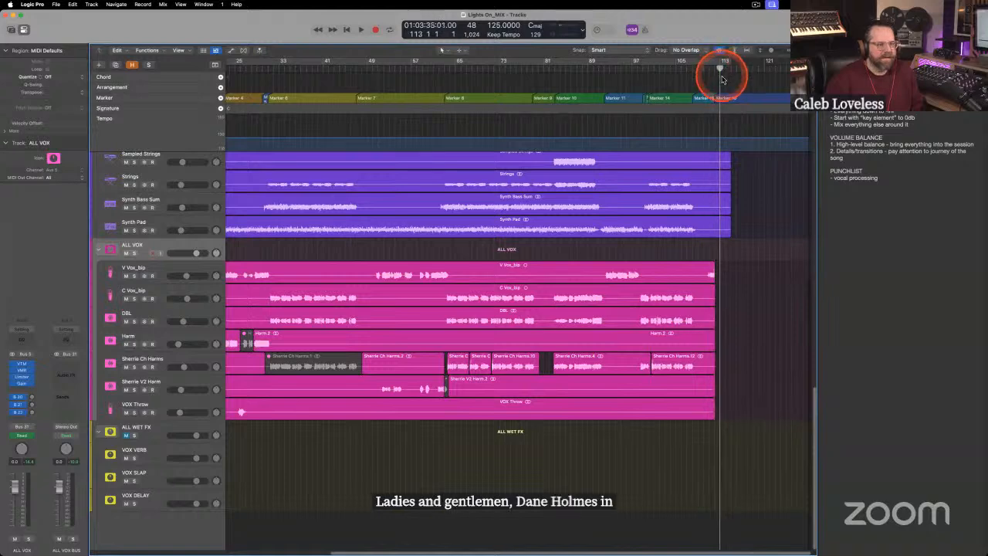
Set the cycle range from bar 1 to bar 113 and open the bounce settings for that range.
key(alt+apostrophe)
drag(717, 60, 2, 94)
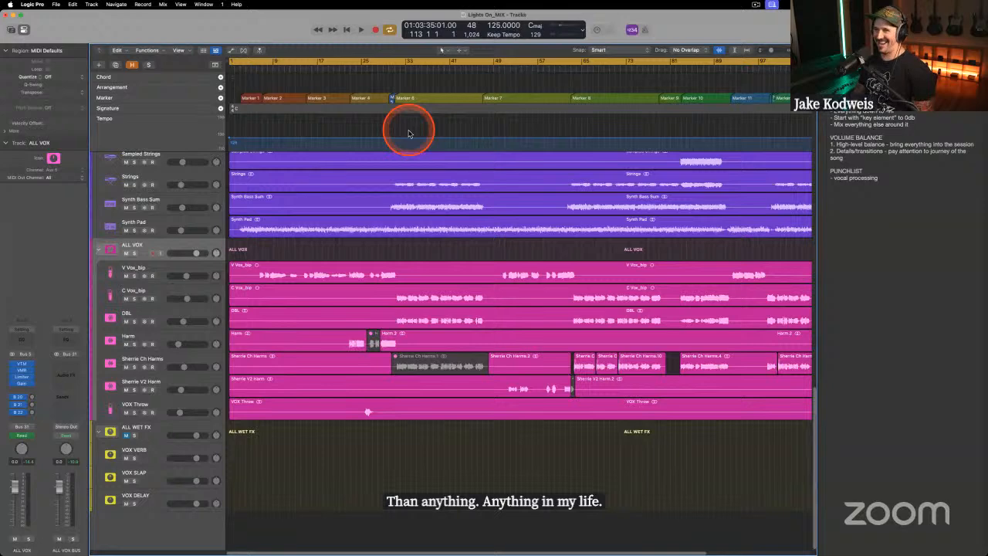
key(super+b)
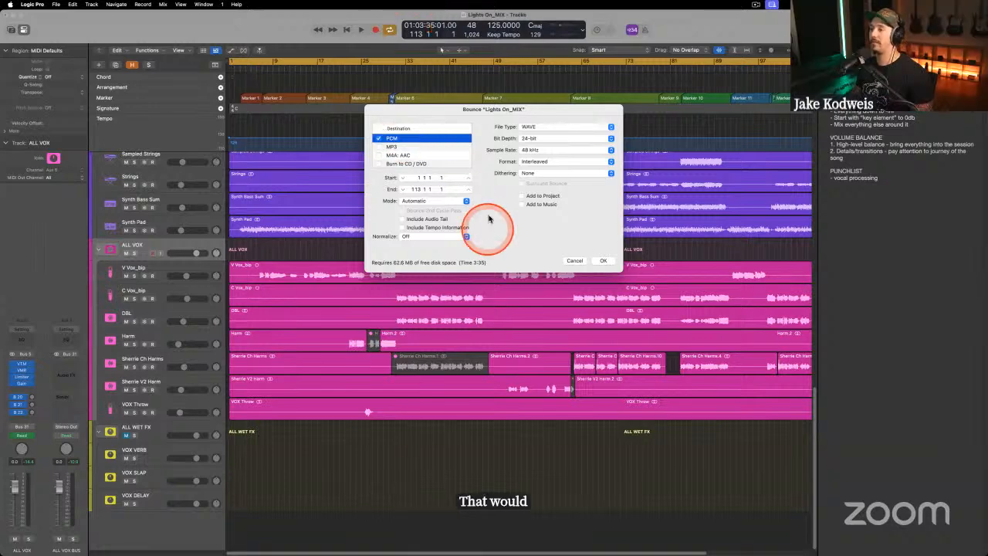
Accept the 24-bit, 48 kHz WAVE bounce settings and bounce the song to the Desktop as Lights On_MIXv1.
click(461, 110)
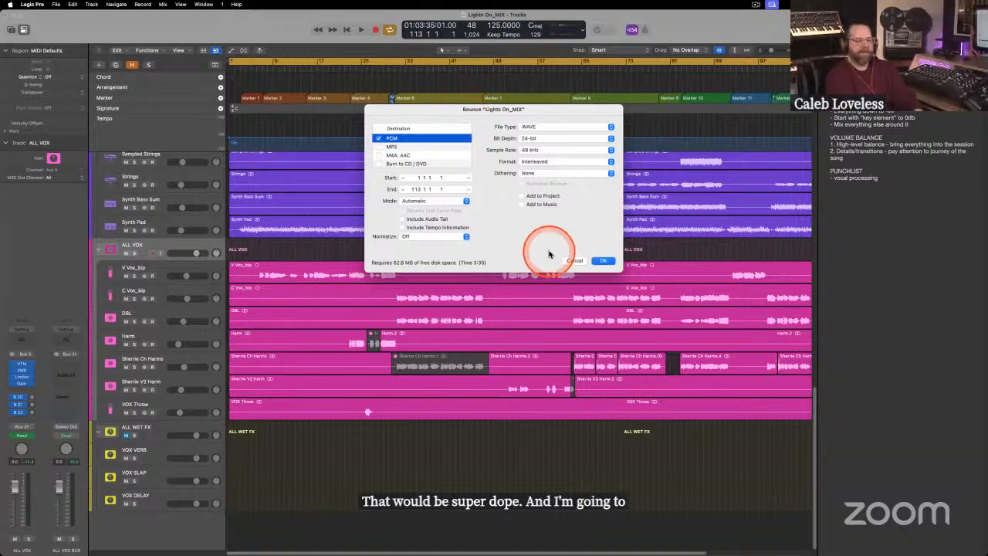
click(602, 261)
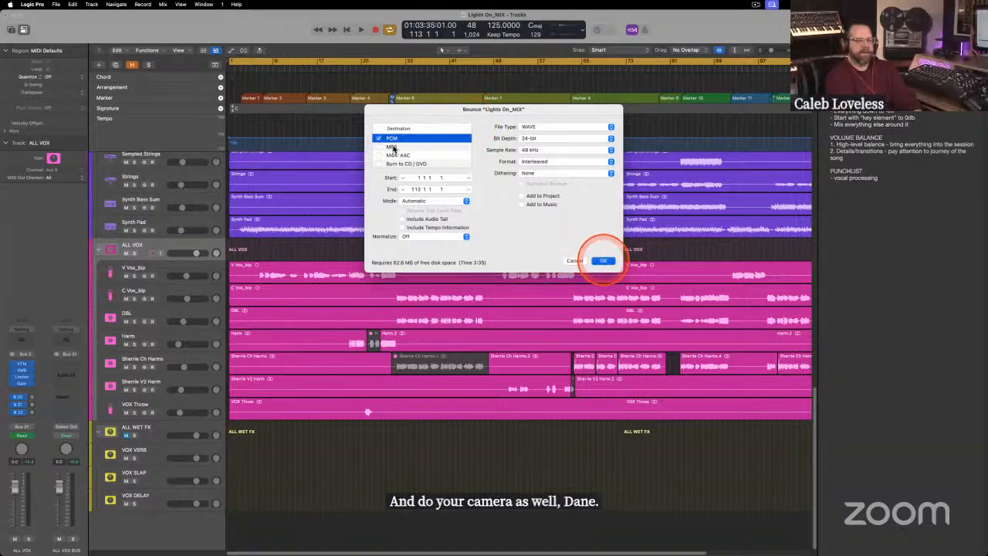
click(329, 101)
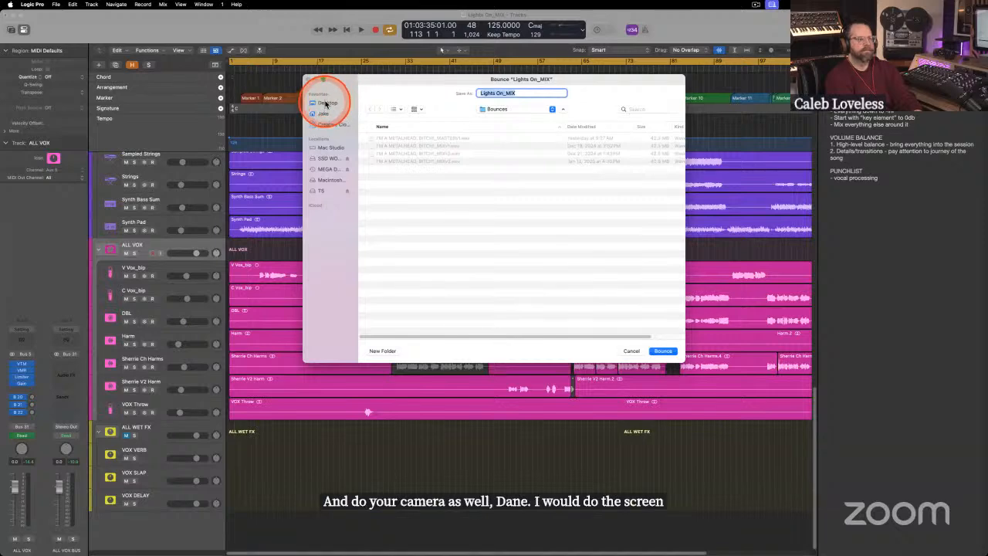
click(527, 92)
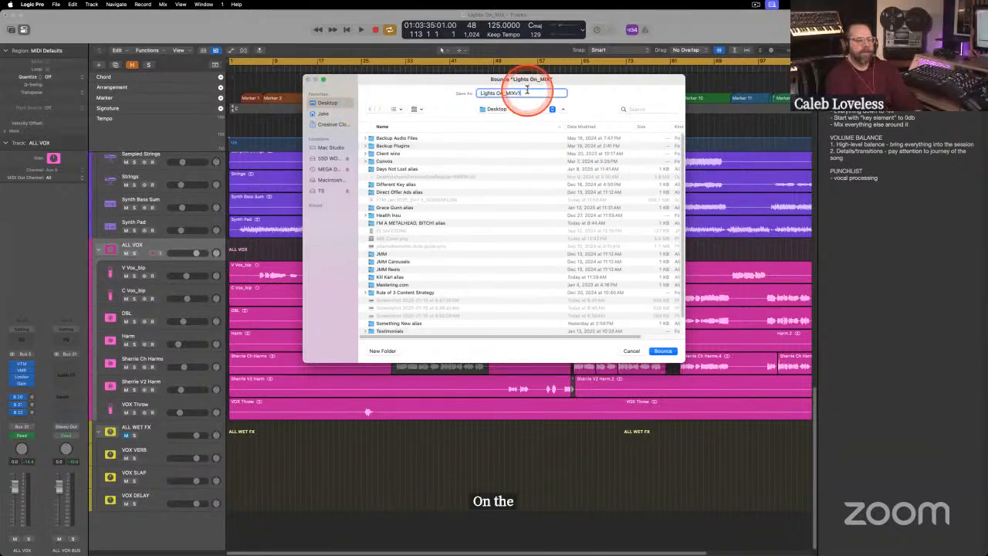
key(Return)
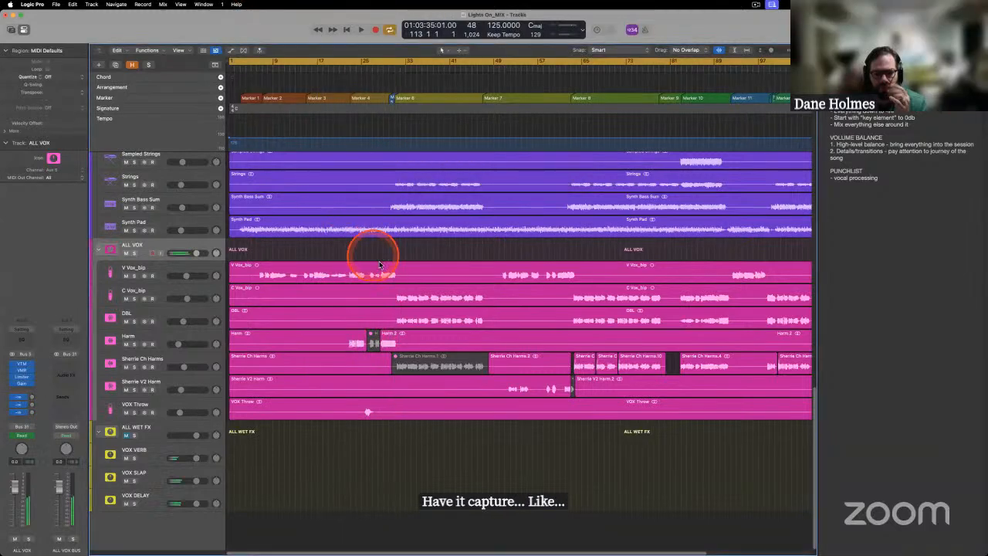
Check the master channel in the mixer and restart the full-song bounce to the Desktop as Lights On_MIXv1.
key(x)
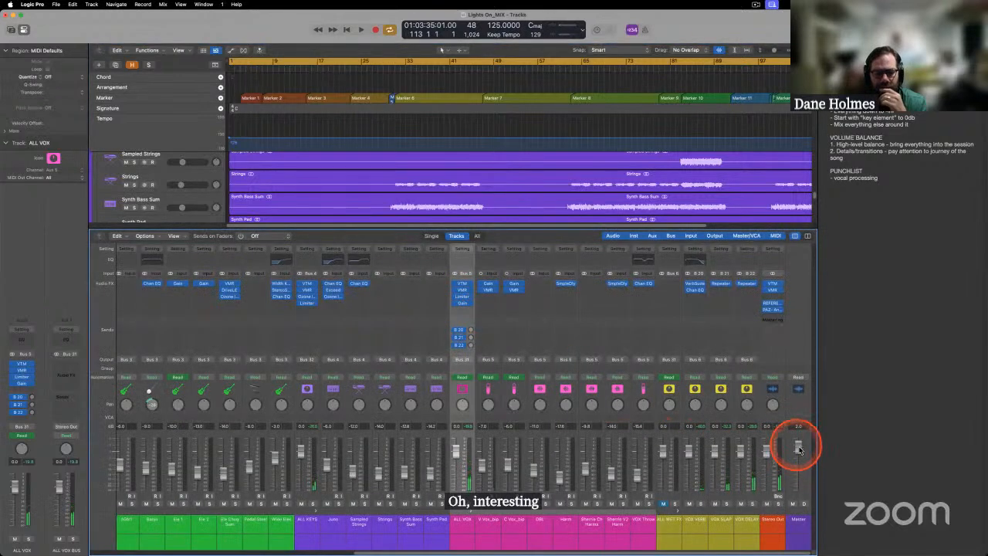
key(x)
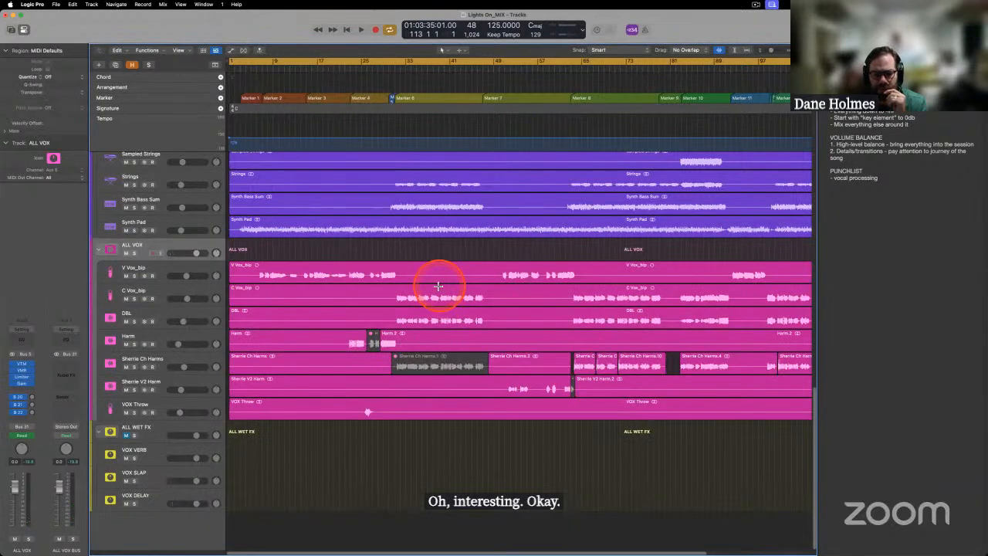
key(super+b)
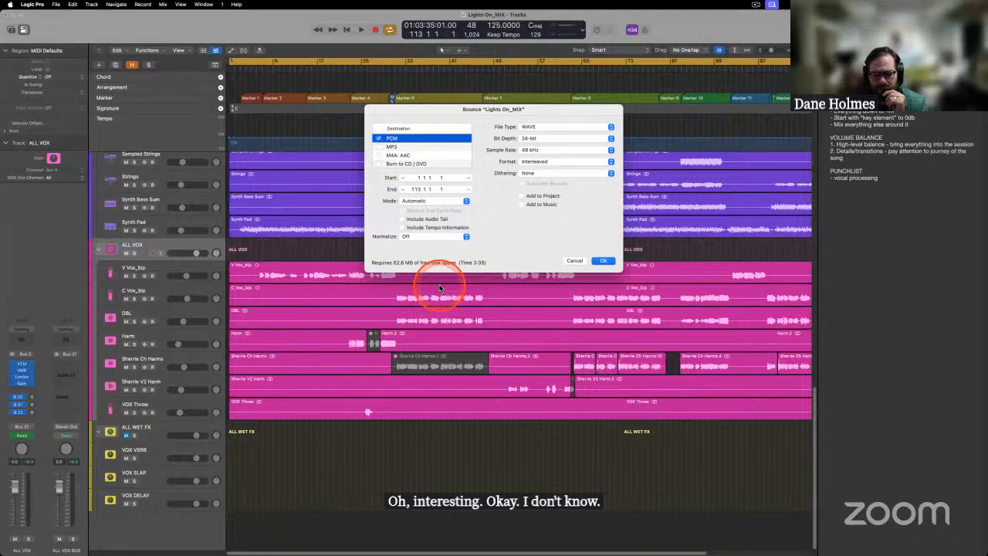
key(Return)
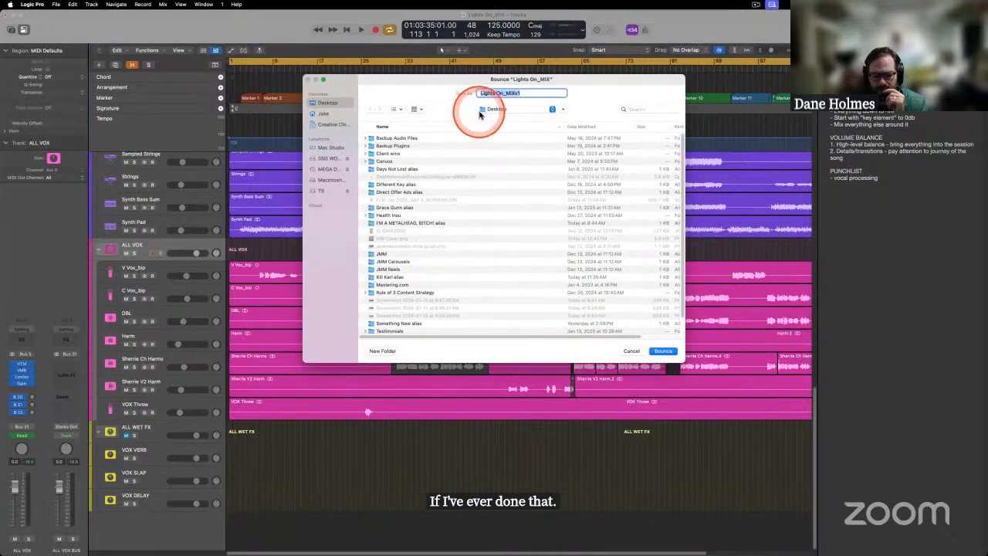
click(515, 92)
click(662, 351)
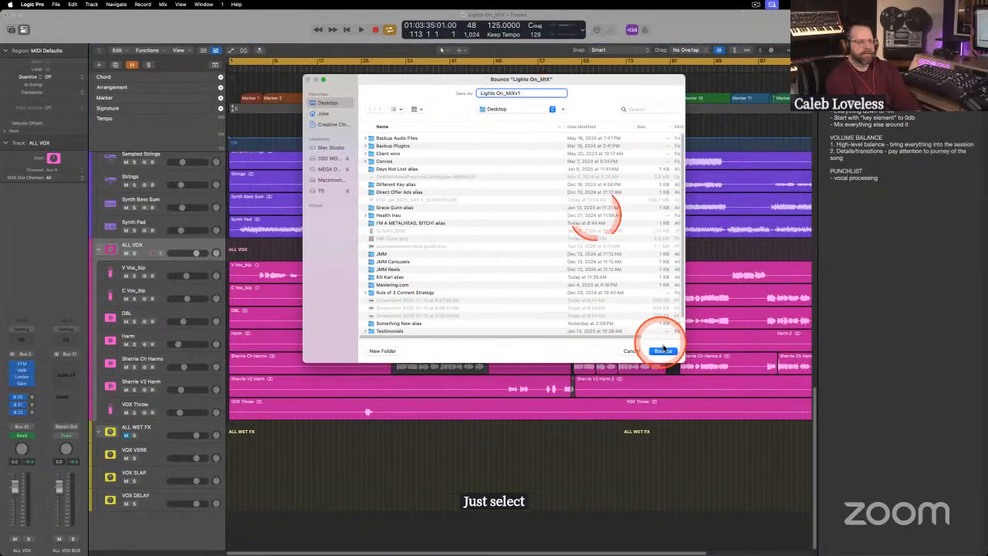
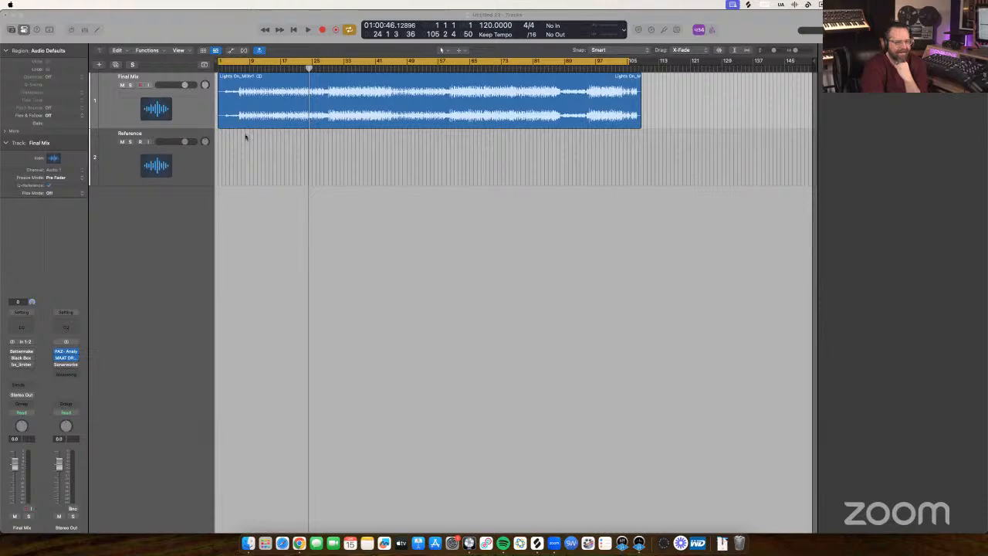
Enlarge the Lights On_MIXv1 waveform on the Final Mix track and examine the song's dynamics from its start.
click(374, 288)
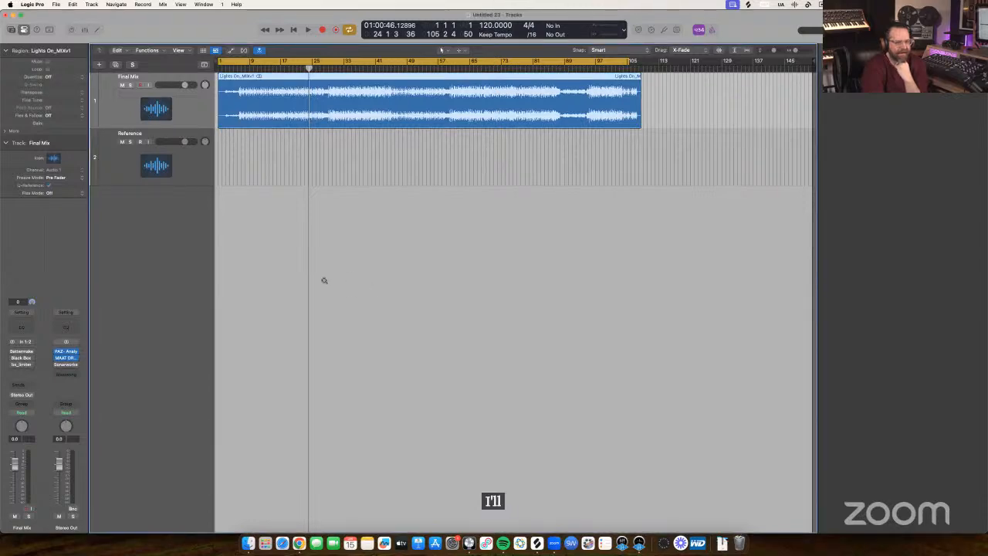
scroll(324, 281, up, 5)
scroll(324, 282, right, 2)
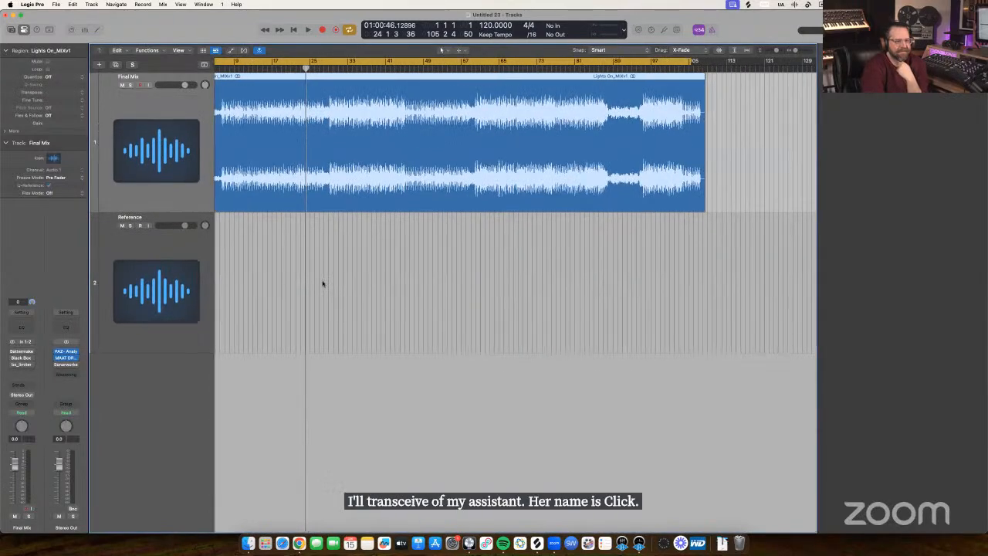
scroll(322, 284, left, 2)
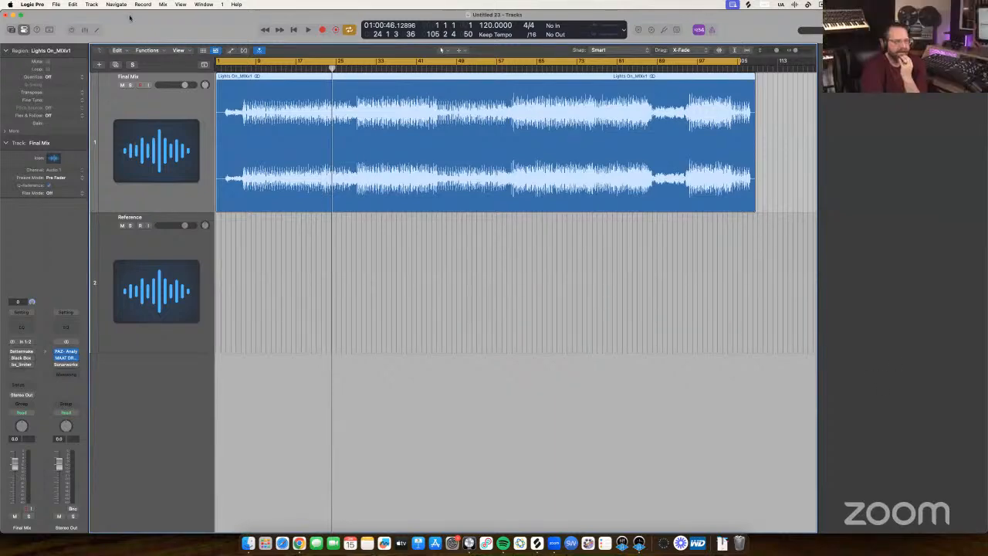
key(super+Down)
key(super+Down)
key(super+Down)
key(super+Down)
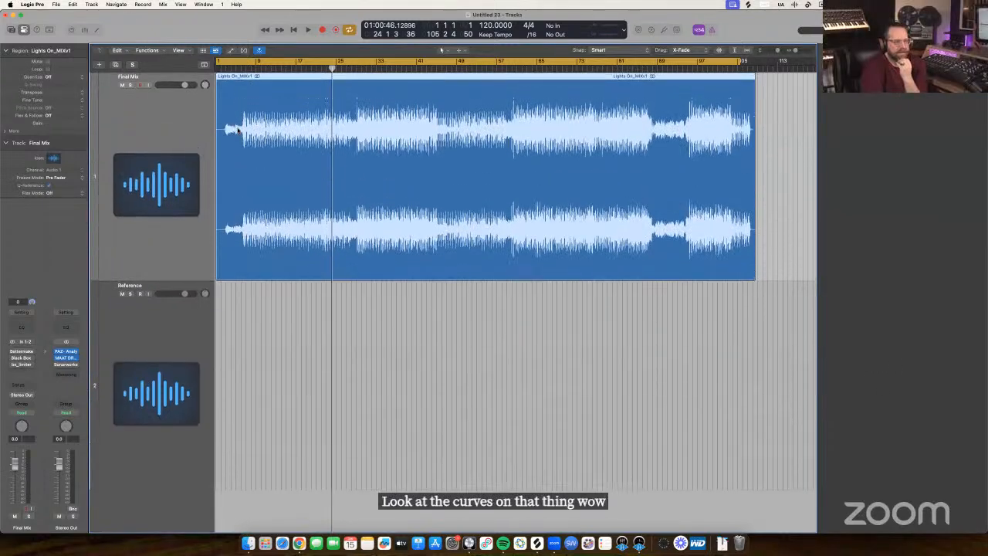
Cut away the silence before the first audio of the Final Mix region and move the region to bar 1.
key(space)
key(super+Right)
key(super+Right)
key(super+Right)
key(super+Right)
key(super+Right)
key(super+Right)
key(space)
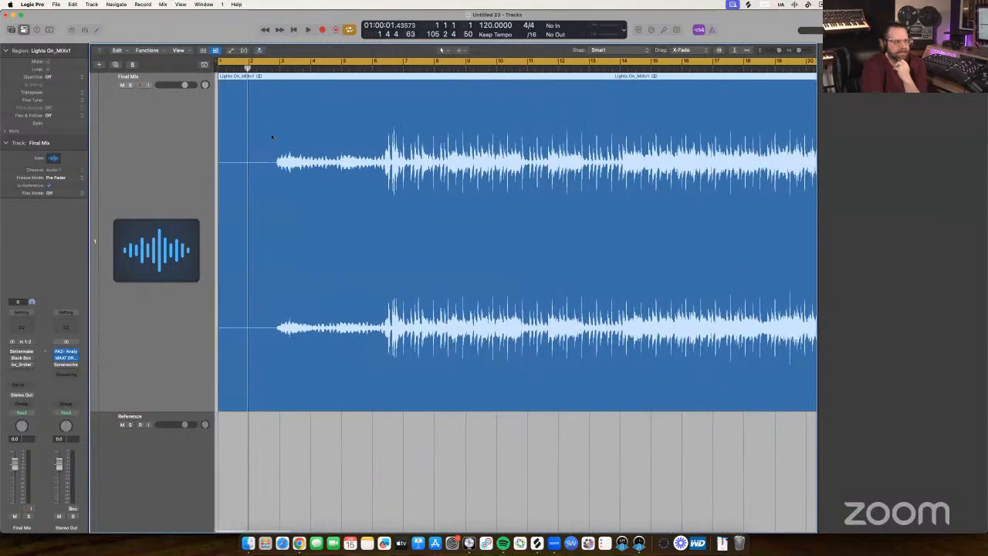
super+double_click(272, 138)
key(Delete)
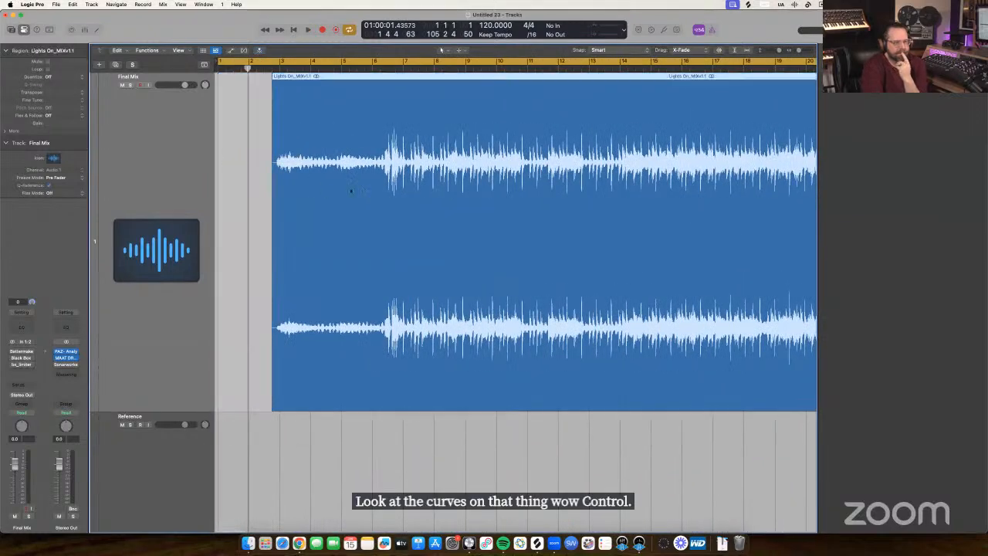
drag(348, 187, 275, 212)
Audition the trimmed opening of the mix from bar 1 and fit the whole song's waveform in view.
key(space)
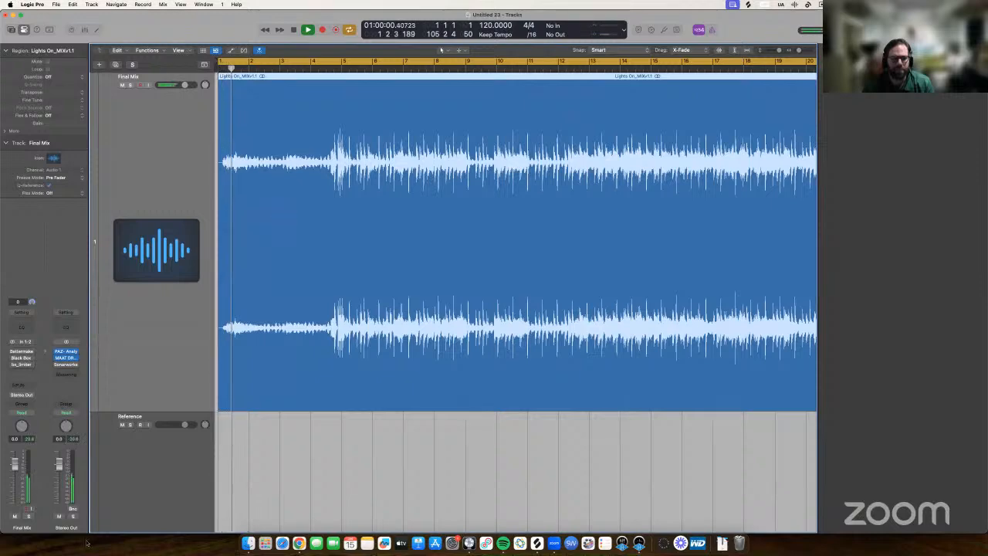
key(space)
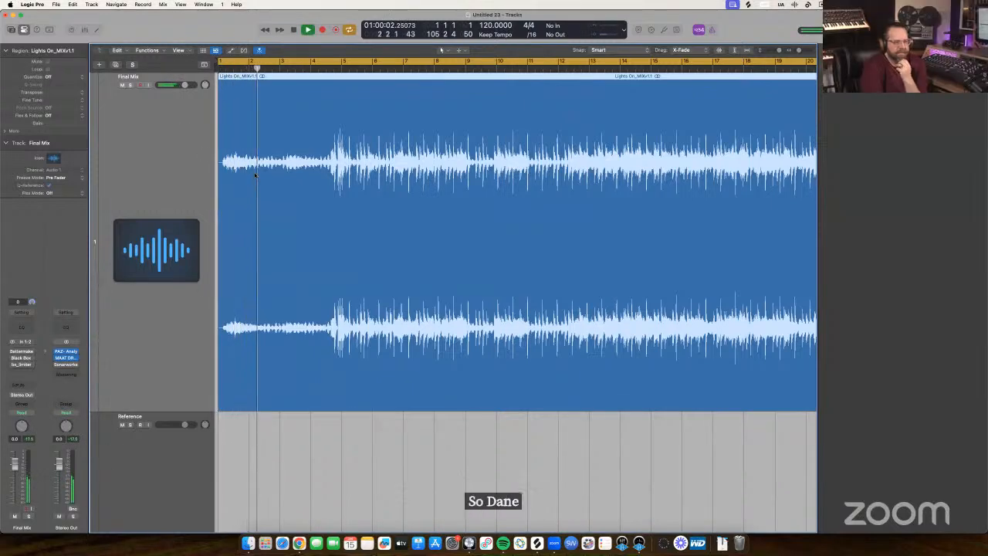
key(space)
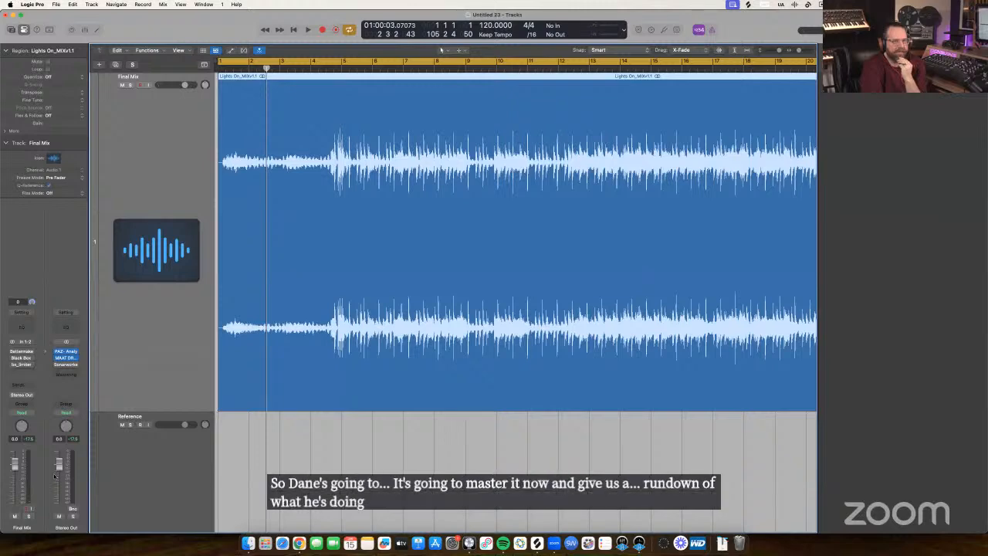
key(super+Left)
key(super+Left)
key(super+Left)
key(super+Left)
key(super+Left)
key(super+Left)
key(super+Left)
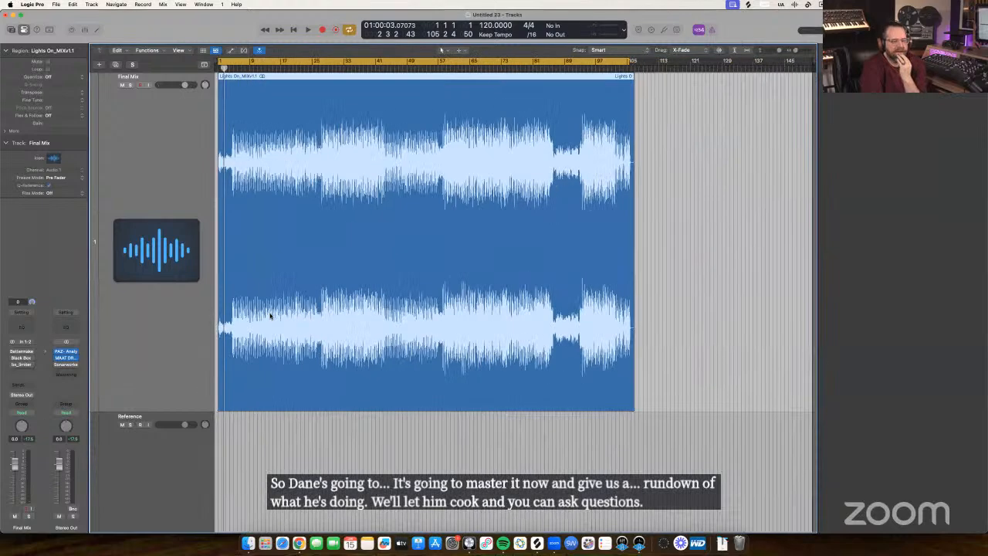
key(super+Up)
key(super+Up)
key(super+Up)
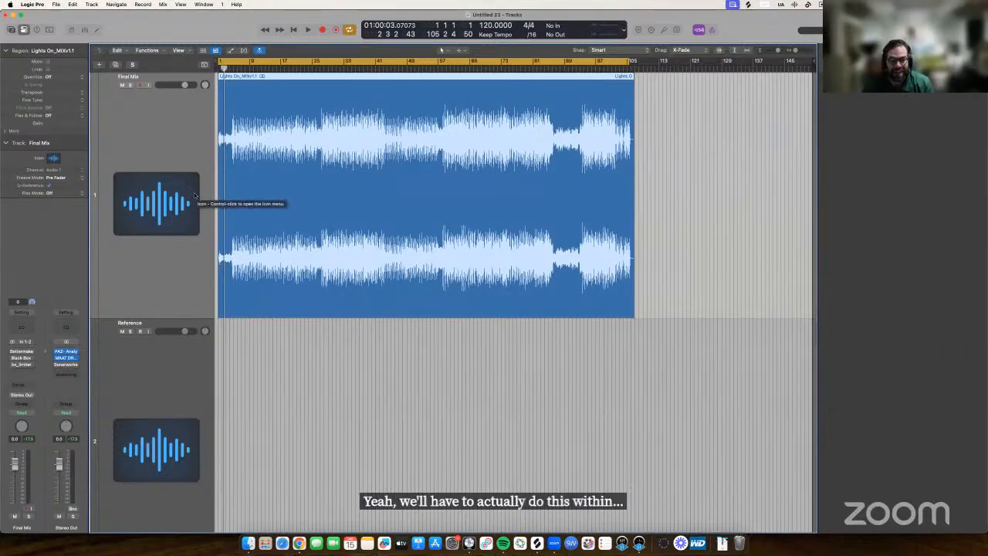
Replay the opening bars briefly, stop playback, and compact the Final Mix and Reference tracks around the full song.
key(space)
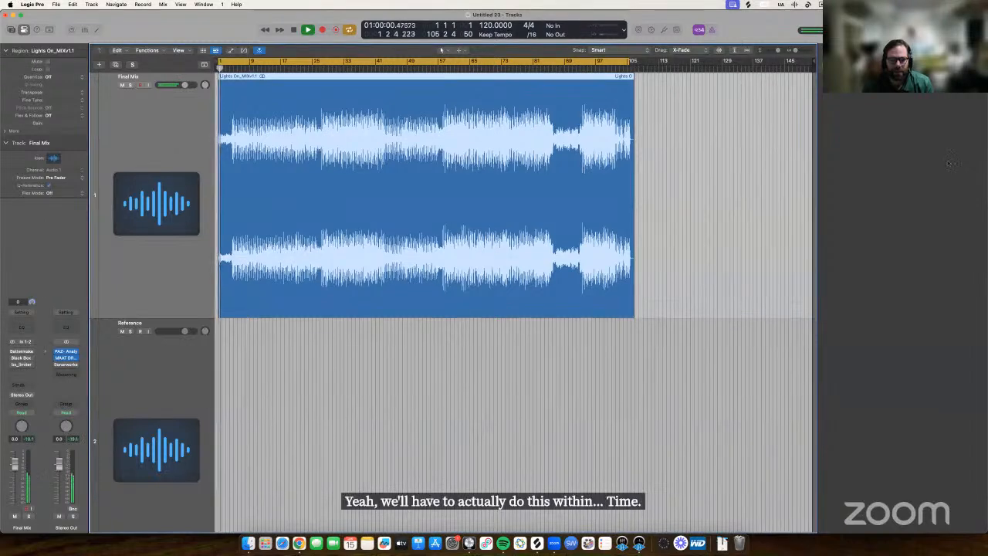
key(super+Right)
key(super+Right)
key(super+Right)
key(space)
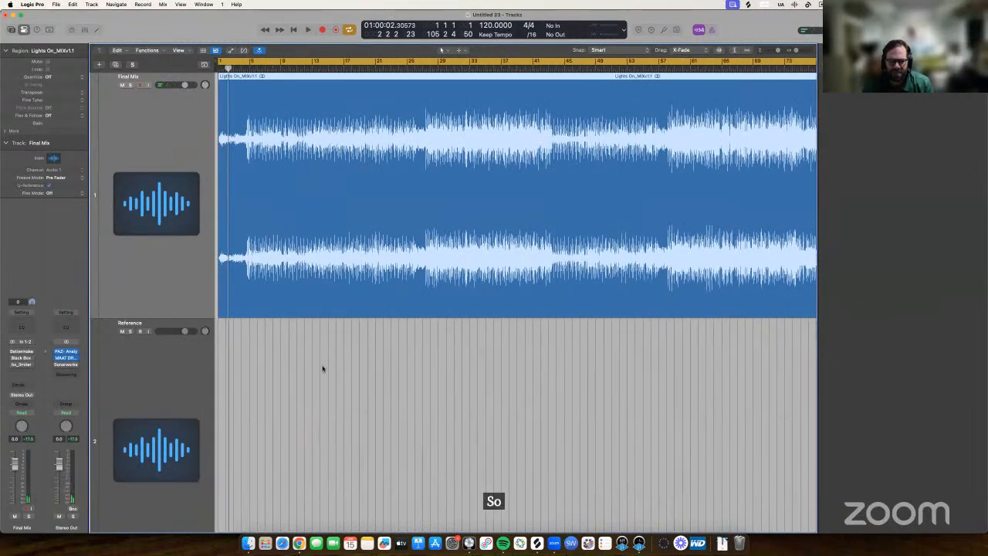
key(super+Up)
key(super+Up)
key(super+Up)
key(super+Left)
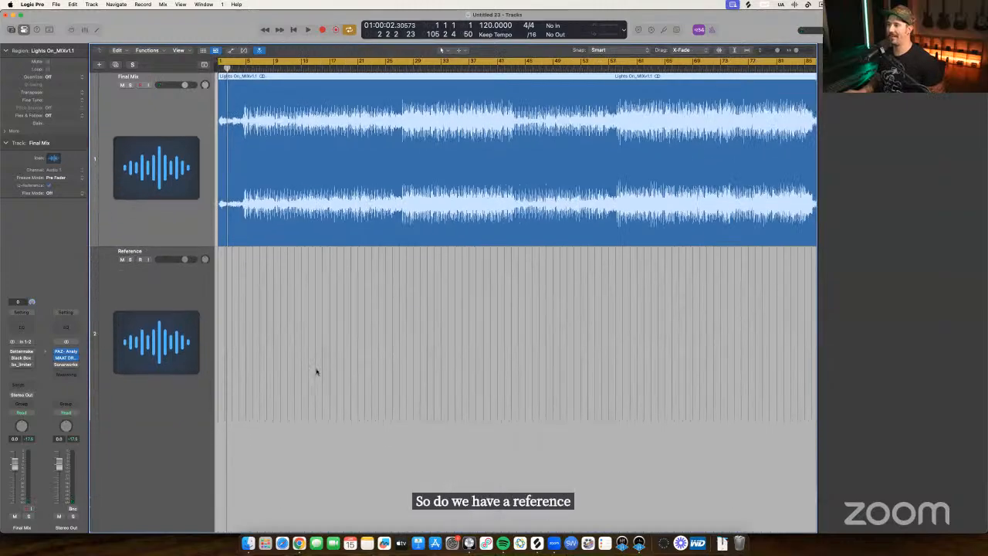
key(super+Left)
key(super+Left)
Play the Final Mix from bar 1 and survey its intro and overall waveform while listening.
key(space)
key(space)
key(space)
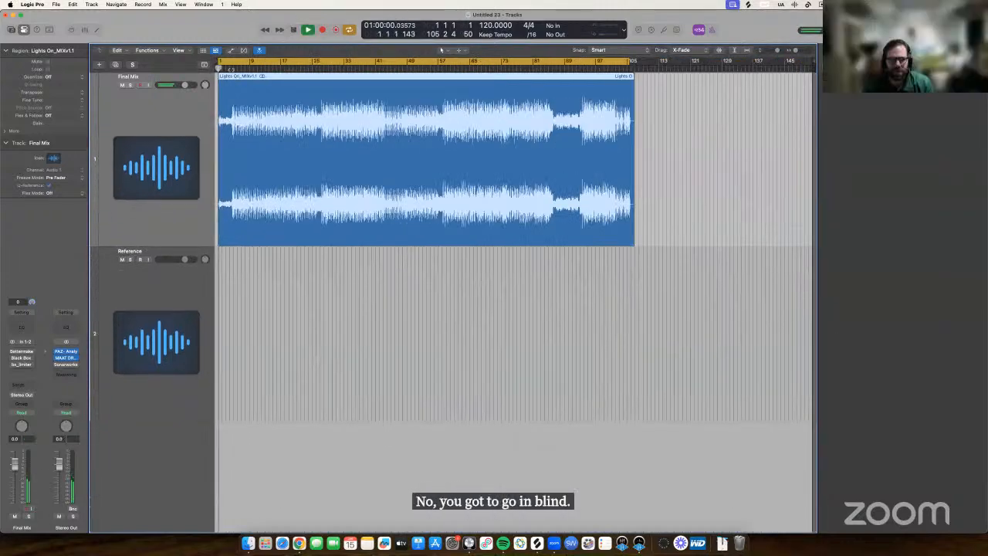
key(super+Right)
key(super+Right)
key(super+Right)
key(super+Right)
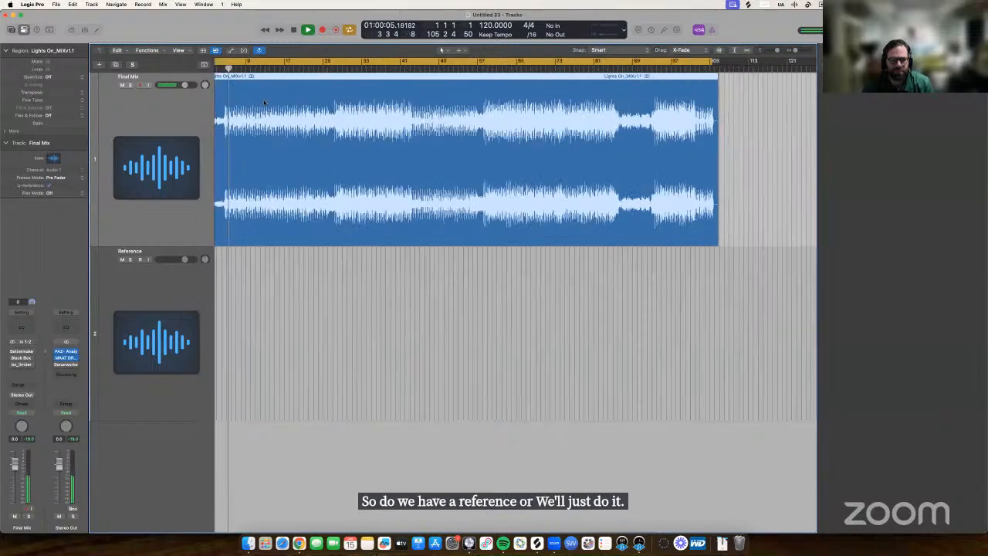
key(super+Left)
key(super+Left)
key(super+Left)
key(super+Left)
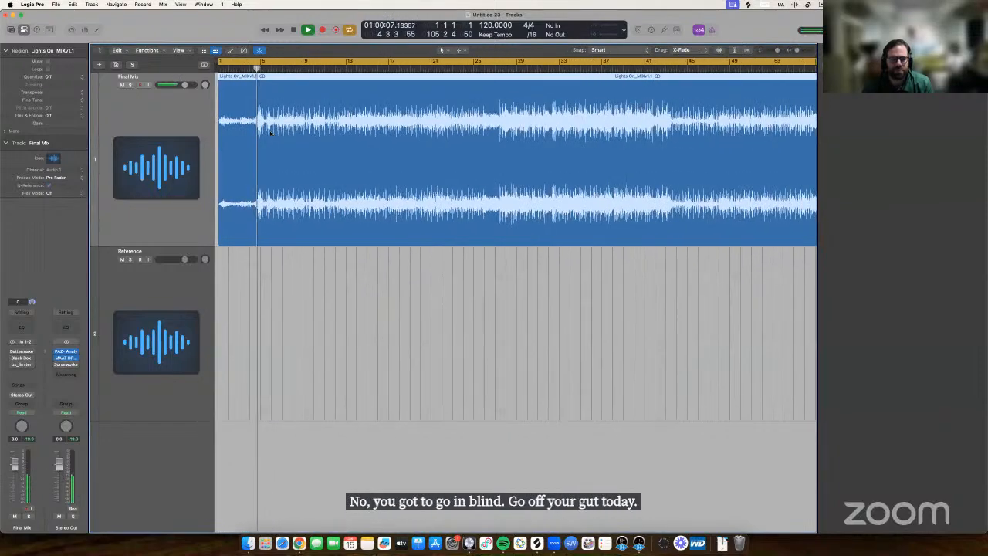
key(super+Left)
key(super+Left)
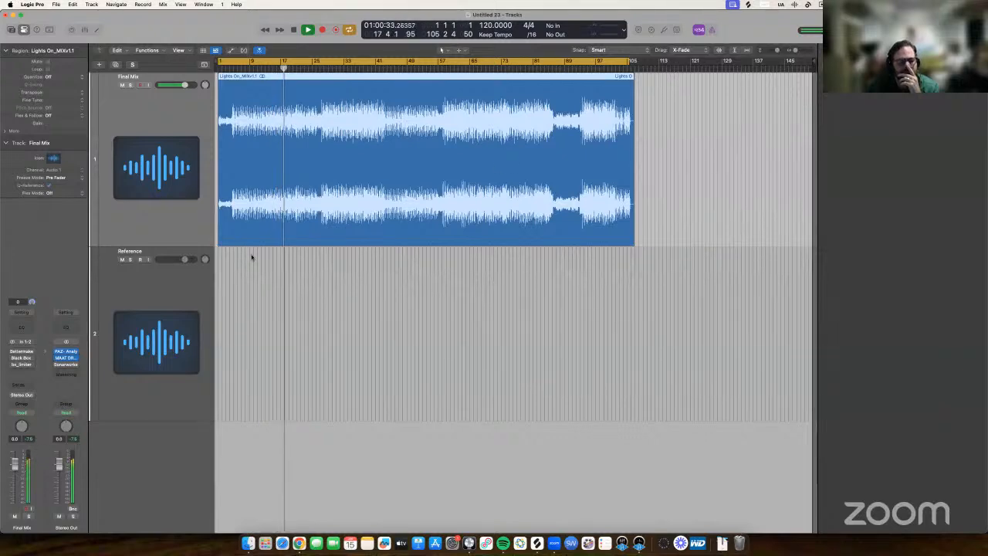
Open the PAZ Analyzer on the Stereo Out, clear its held peaks, and place it below the waveform.
click(67, 352)
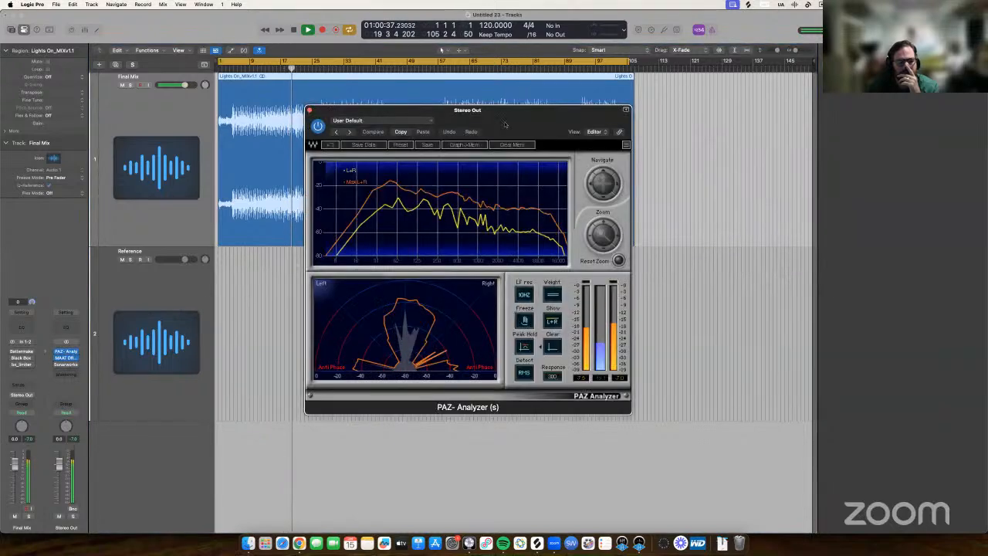
drag(625, 122, 688, 113)
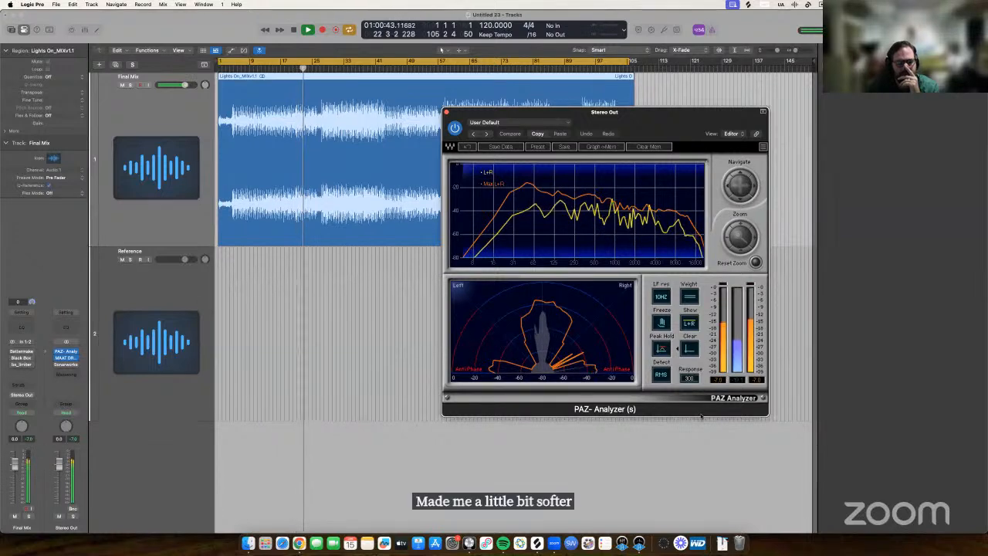
click(687, 349)
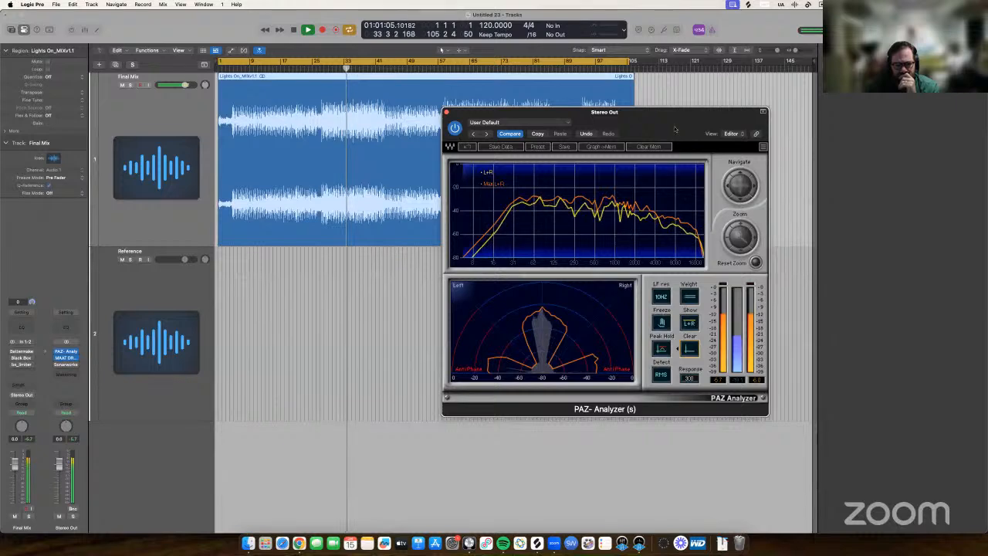
drag(670, 126, 664, 242)
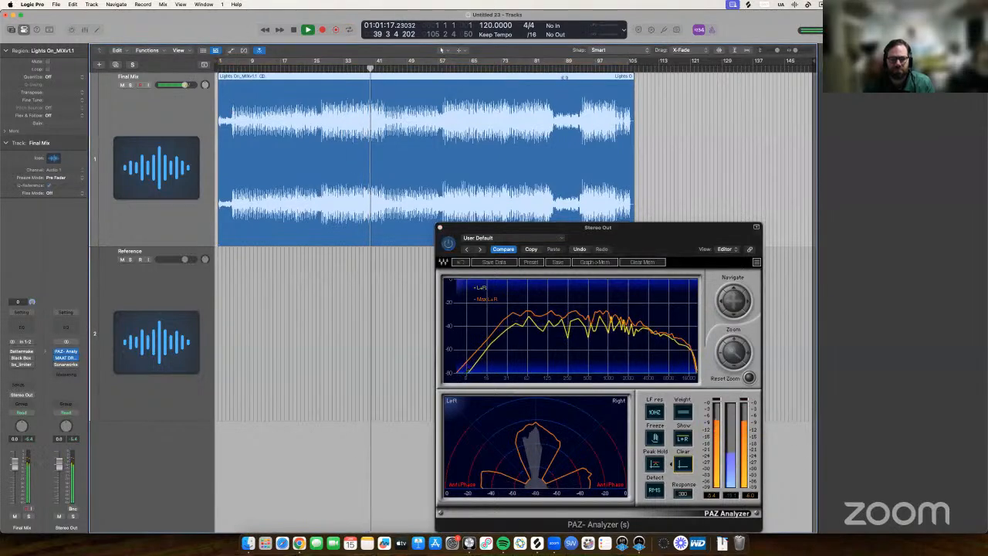
Skip playback forward in stages from about bar 43 to bar 58 to examine each section's spectrum.
click(386, 68)
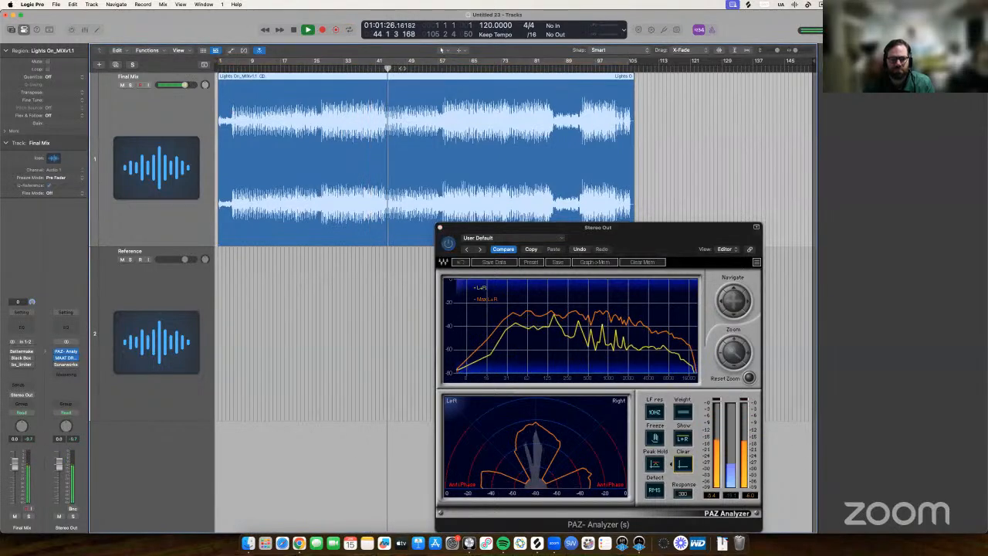
click(402, 70)
click(423, 69)
click(442, 69)
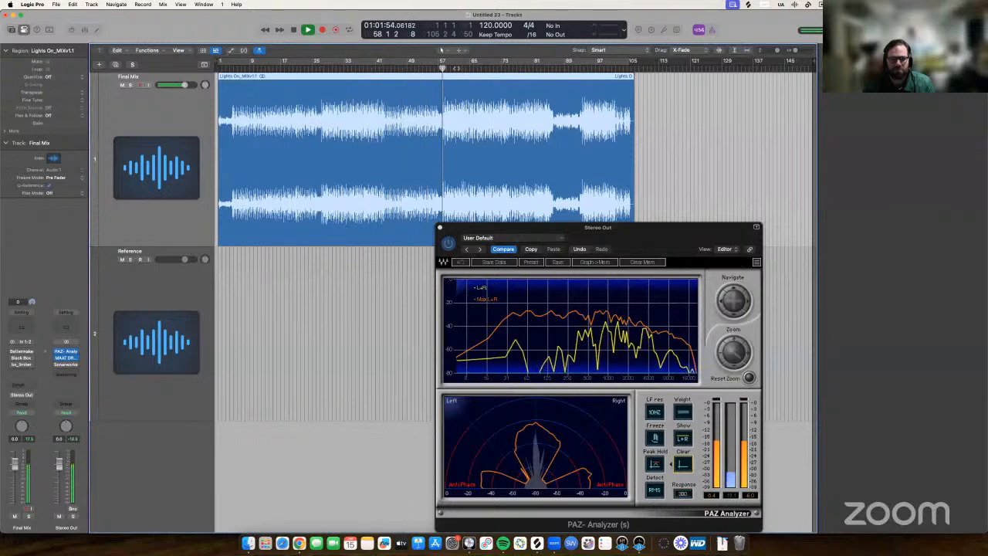
Skip playback to about bar 75 and then the quiet passage before the final section, examine the spectrum, and stop.
click(508, 68)
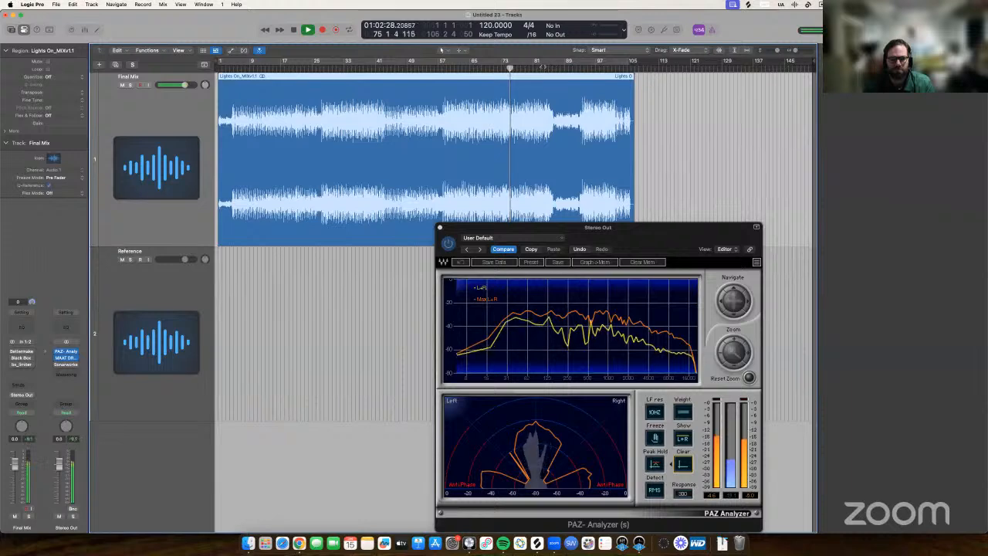
click(544, 68)
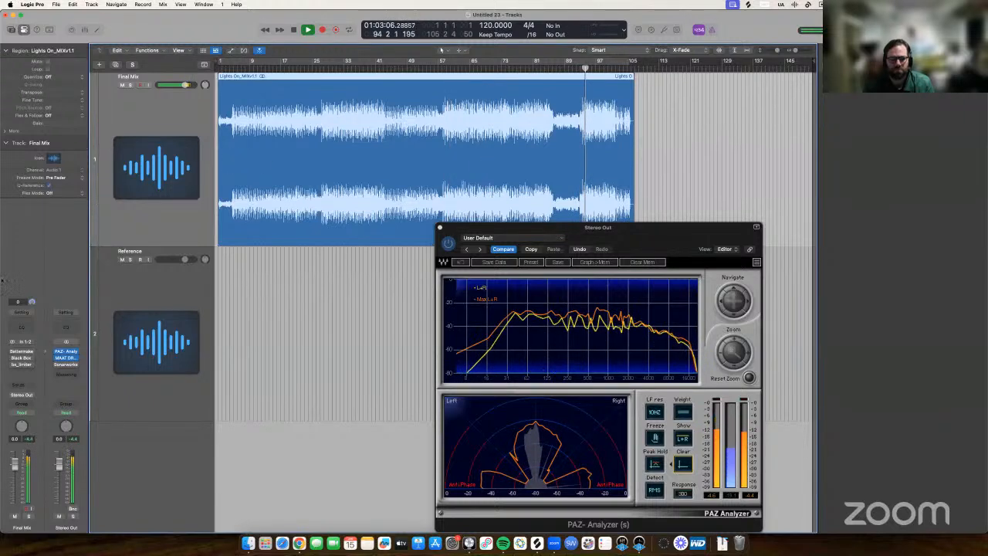
key(space)
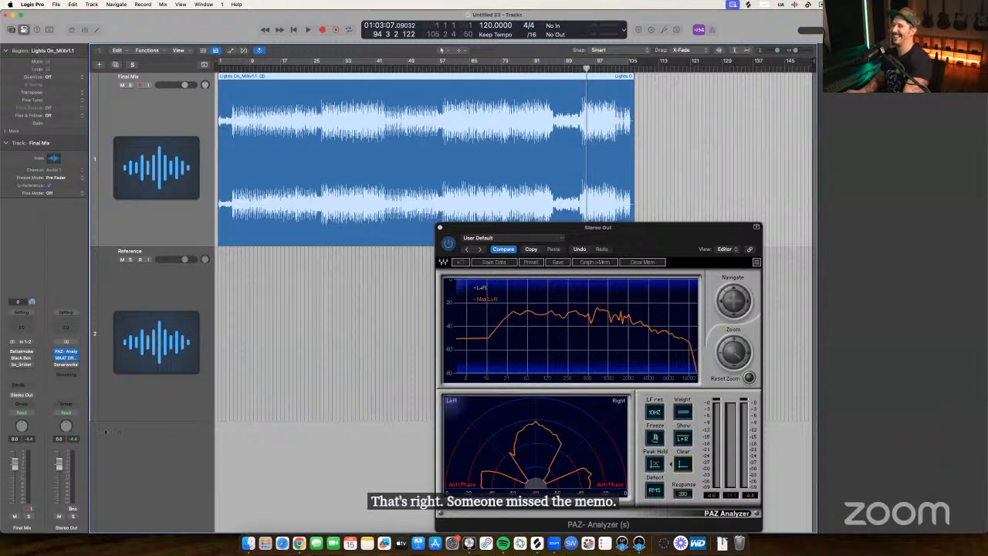
Remove the Bettermaker, Black Box and bx_limiter plug-ins from the Final Mix channel's audio effects.
click(31, 352)
click(75, 246)
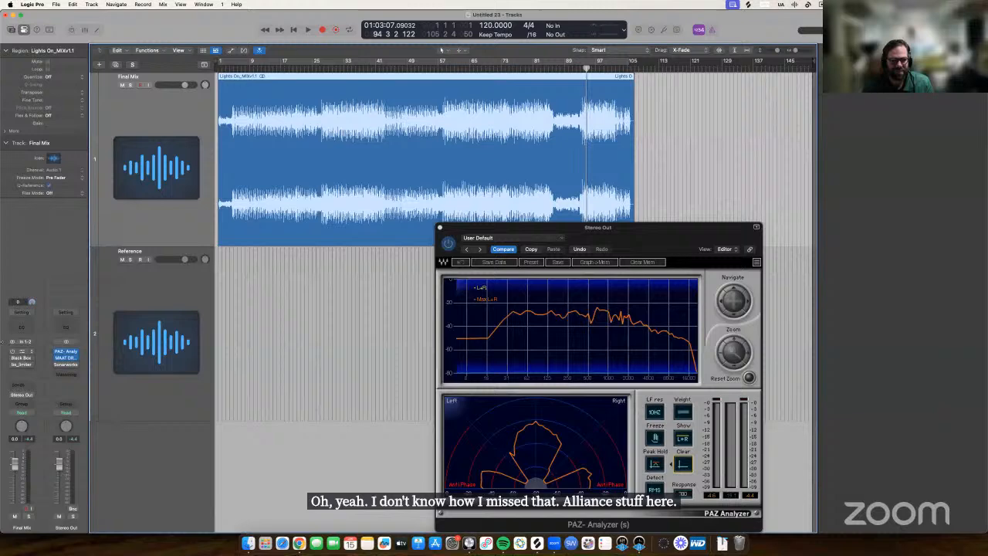
click(32, 356)
click(54, 305)
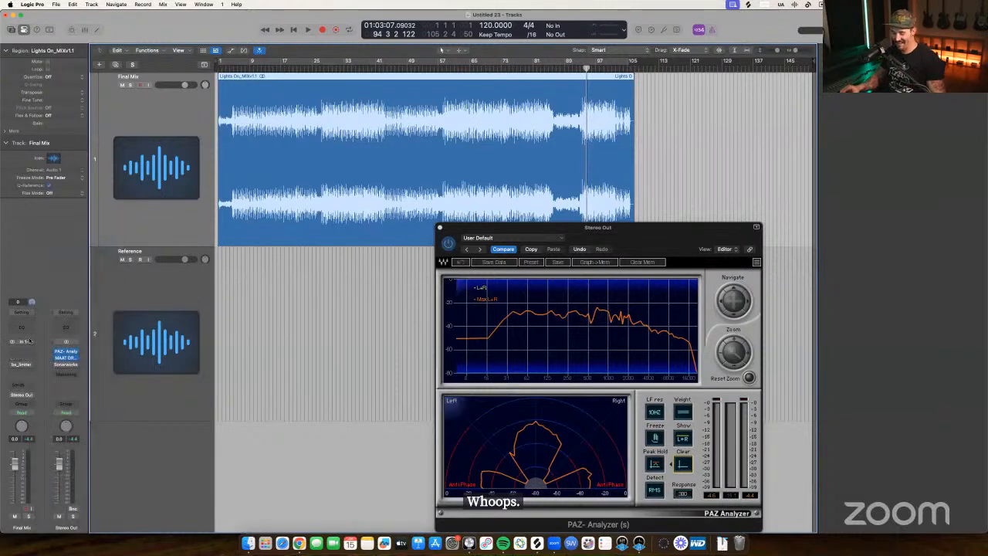
click(31, 364)
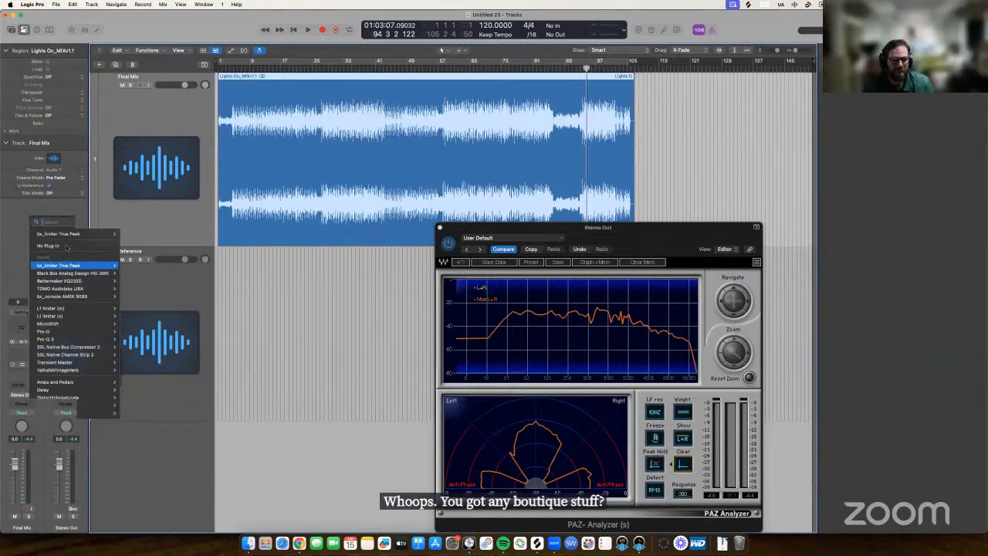
click(67, 246)
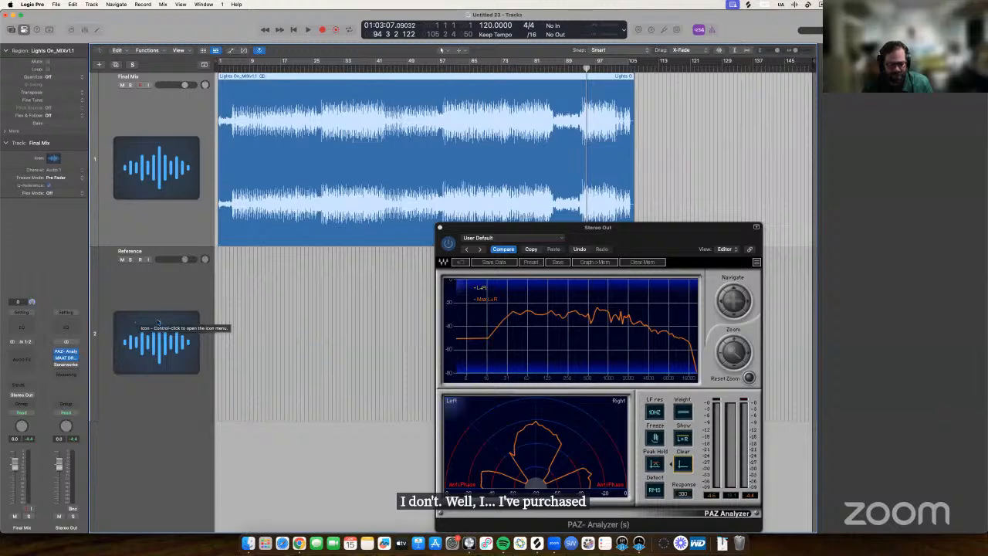
Reduce the height of the Final Mix and Reference tracks and close the PAZ Analyzer window.
scroll(158, 327, down, 5)
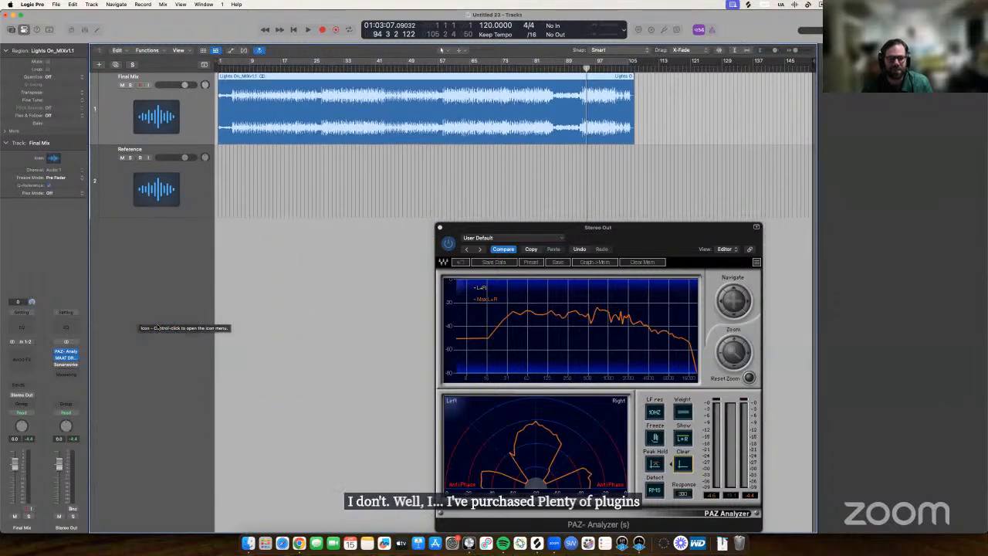
scroll(158, 327, down, 2)
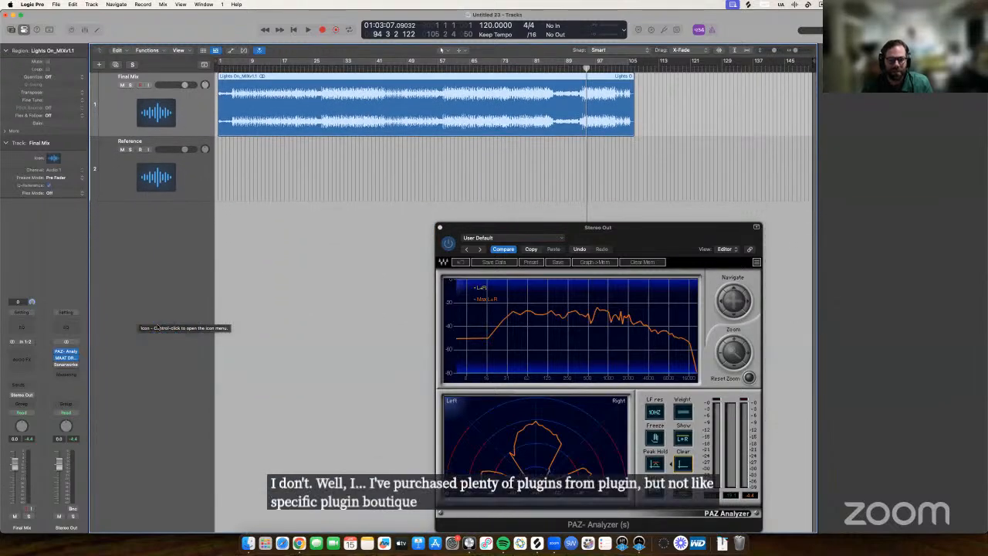
scroll(158, 327, down, 2)
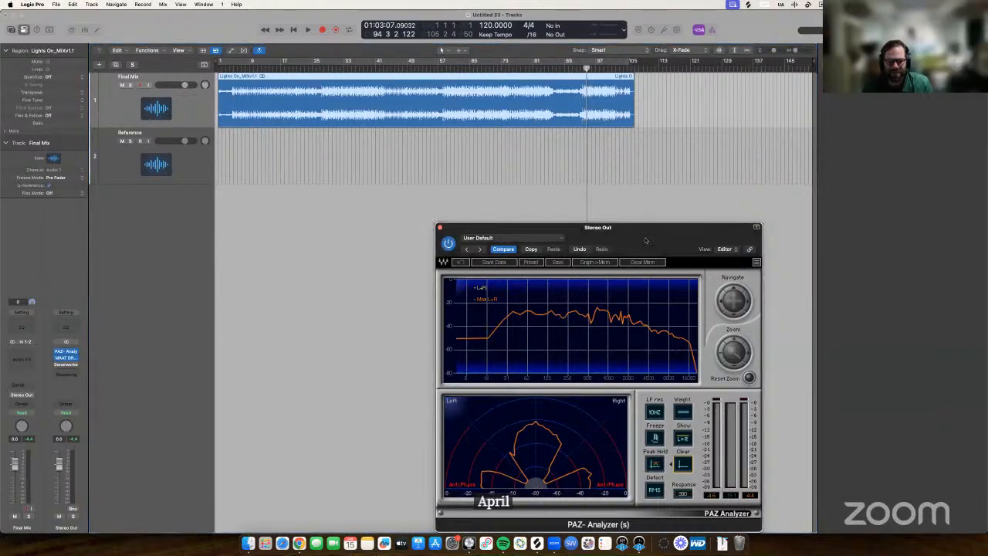
drag(647, 237, 695, 239)
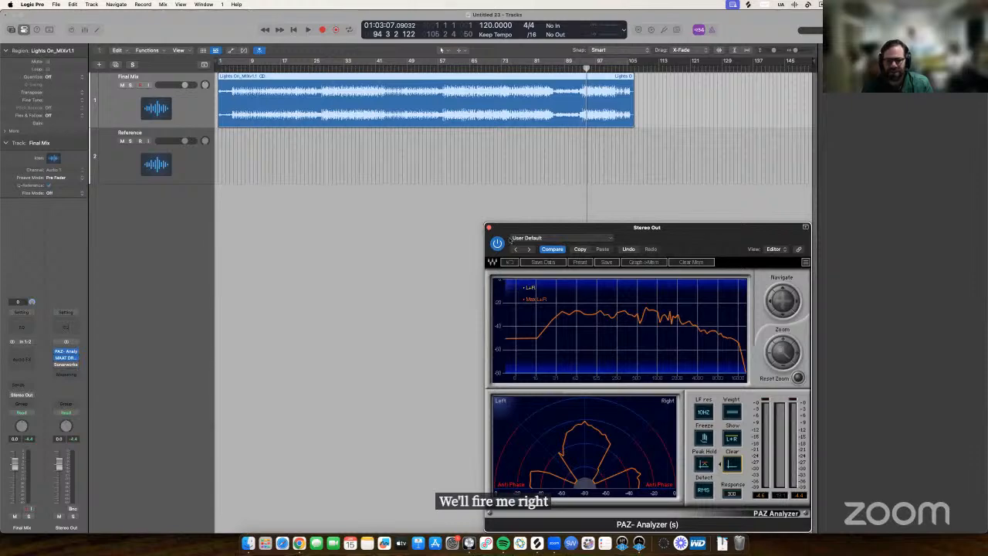
click(488, 227)
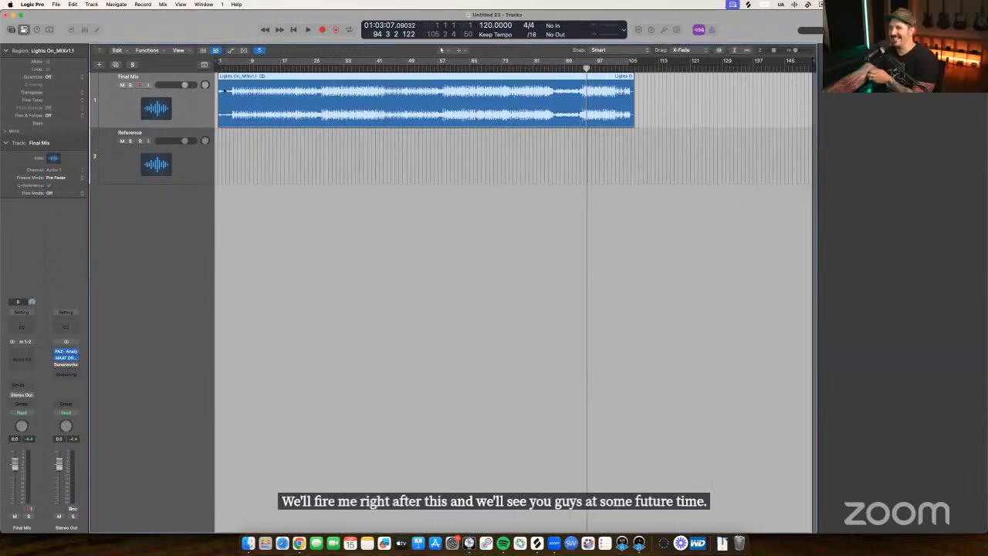
key(space)
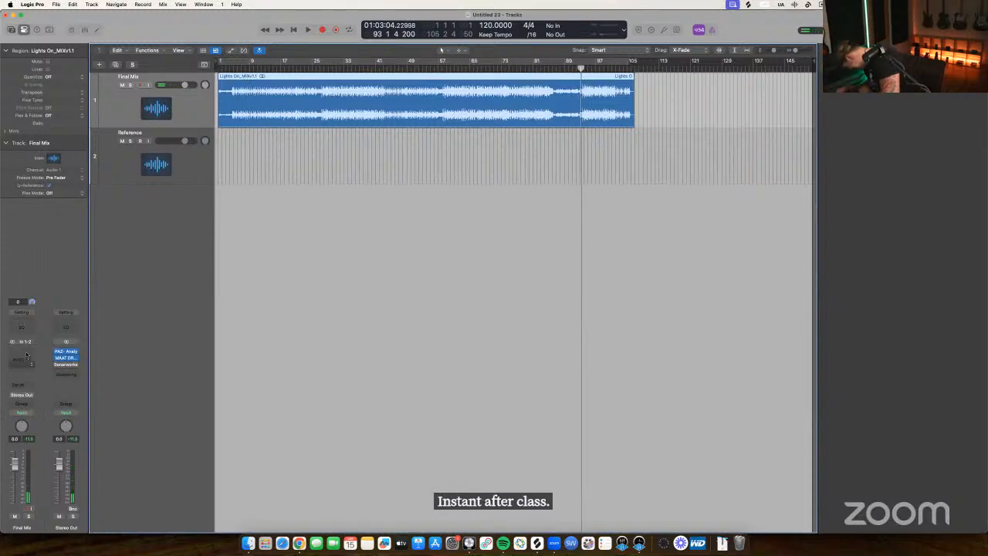
Search the plug-in list for Stand and insert StandardCLIP on the Final Mix channel.
click(27, 351)
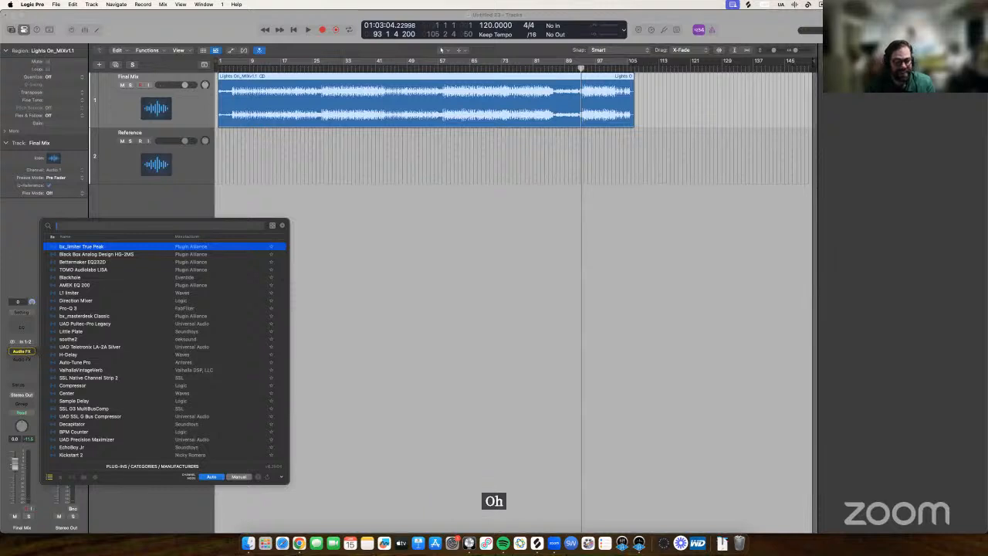
text(t)
key(BackSpace)
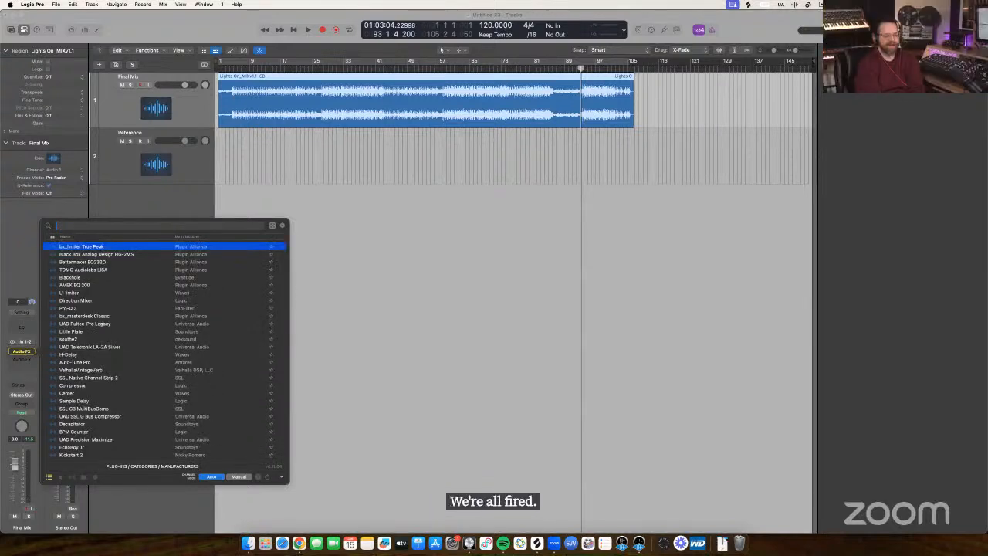
text(E)
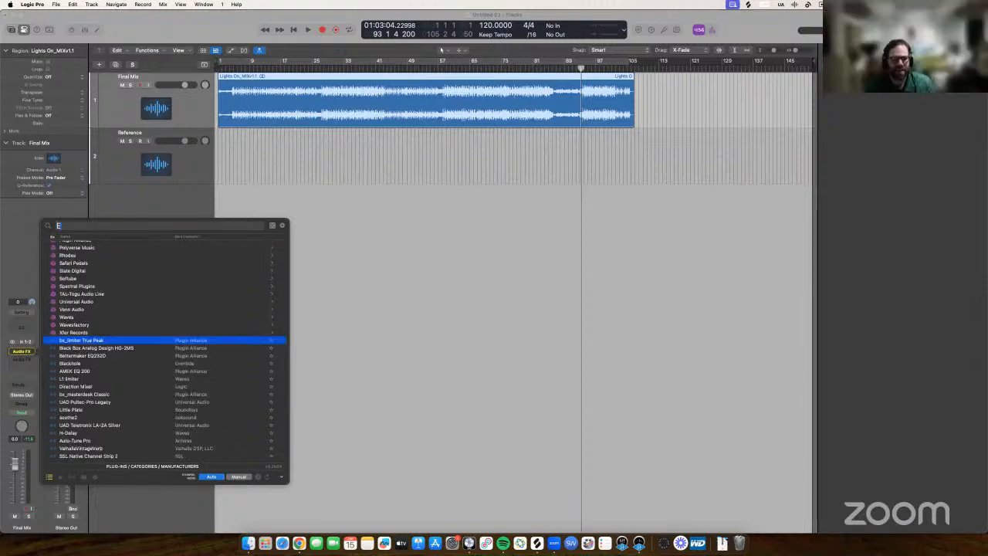
key(BackSpace)
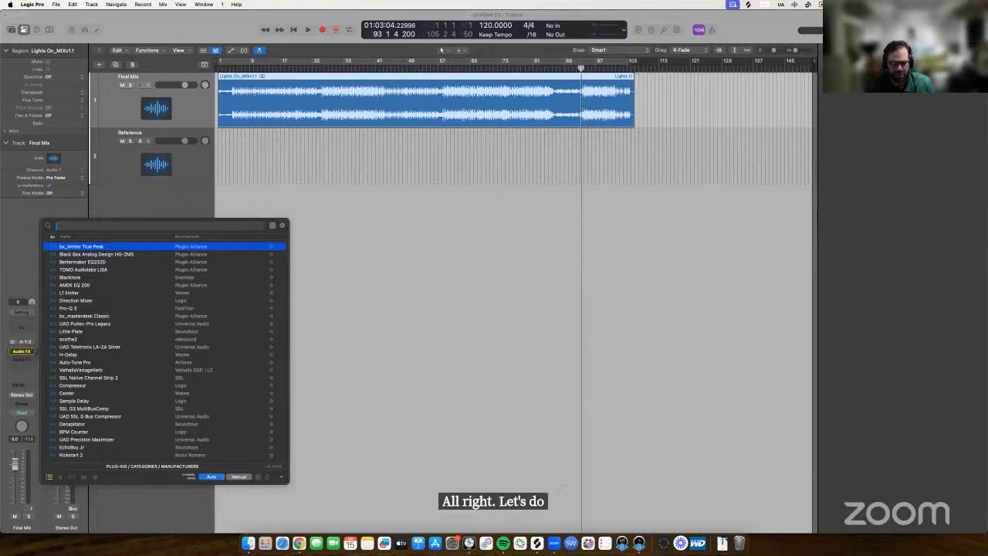
text(S)
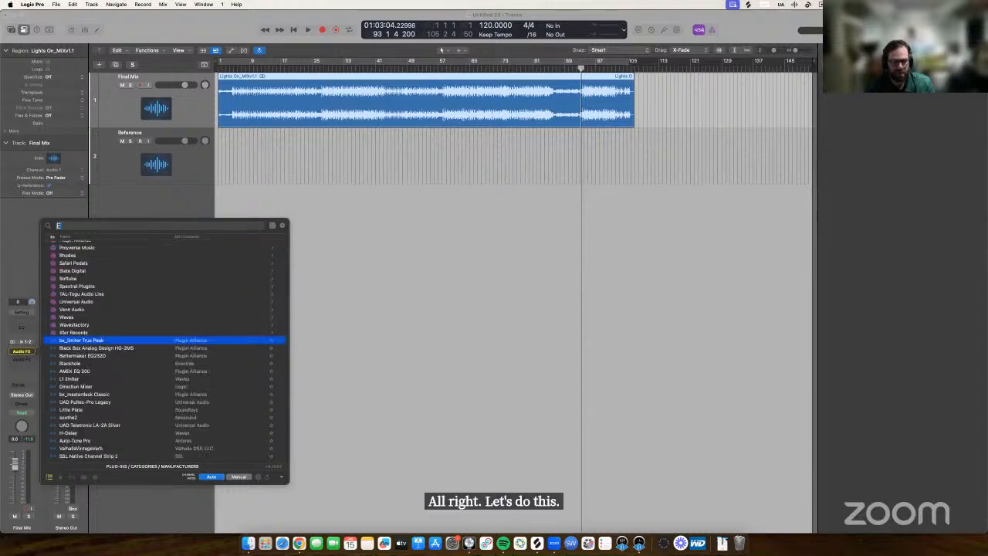
text(tand)
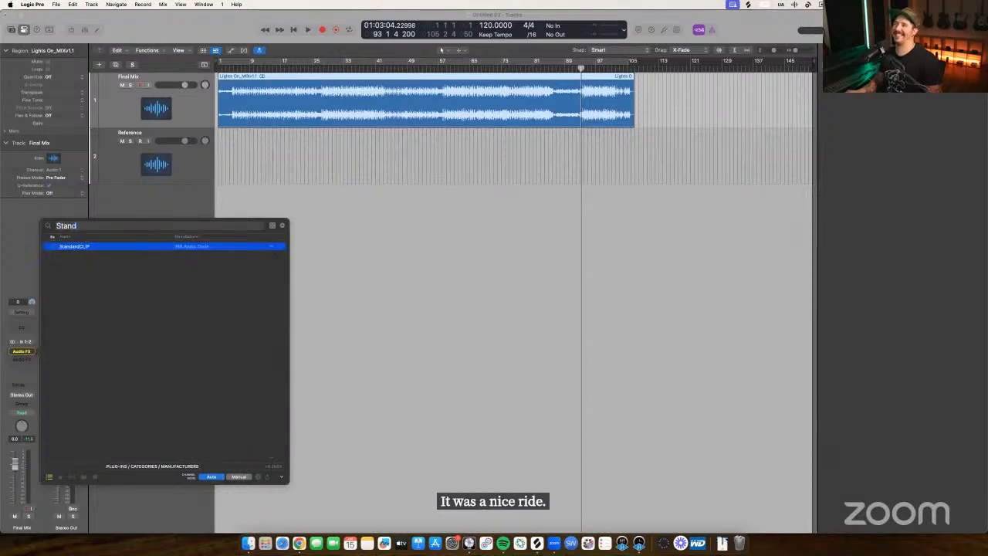
key(Return)
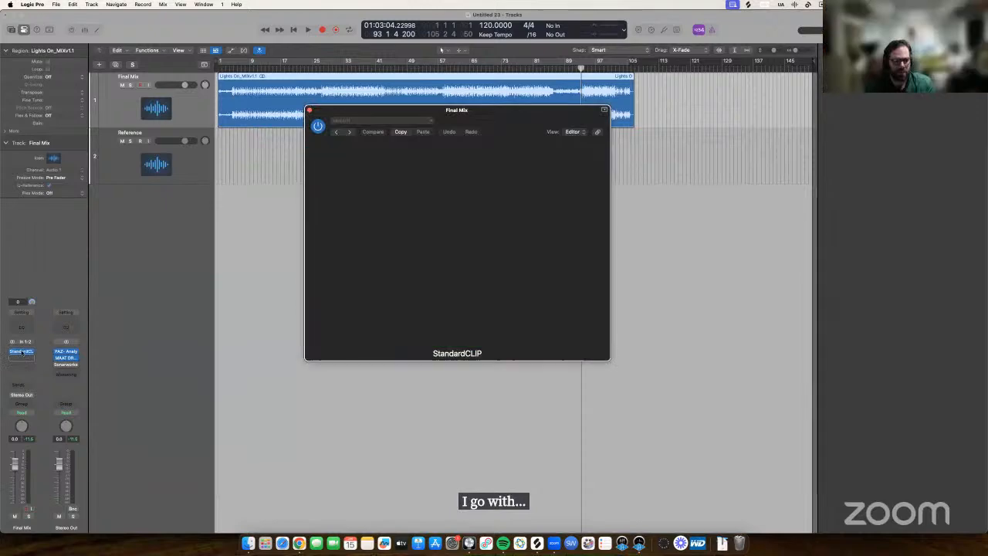
Insert FabFilter Pro-Q 3 on the Final Mix channel ahead of StandardCLIP.
click(22, 352)
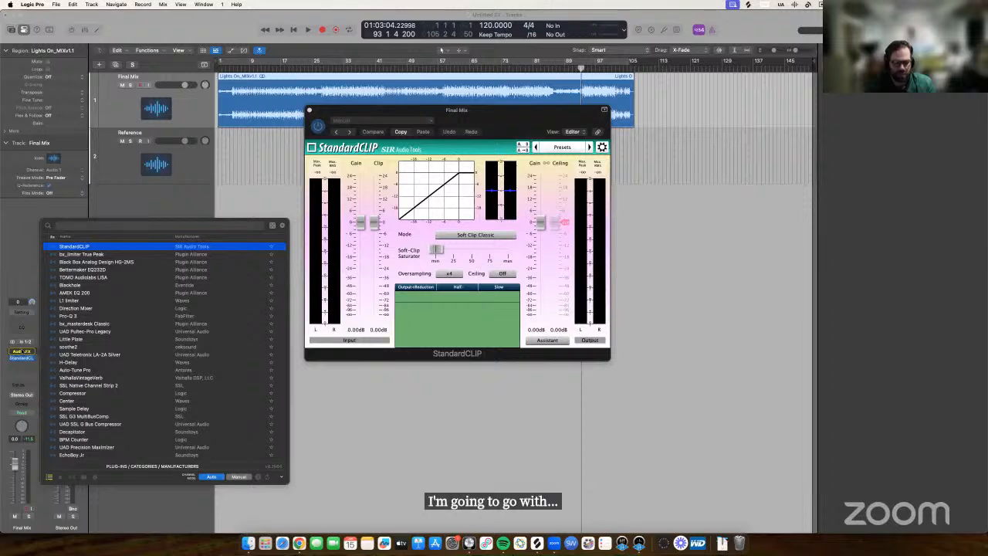
text(Pro)
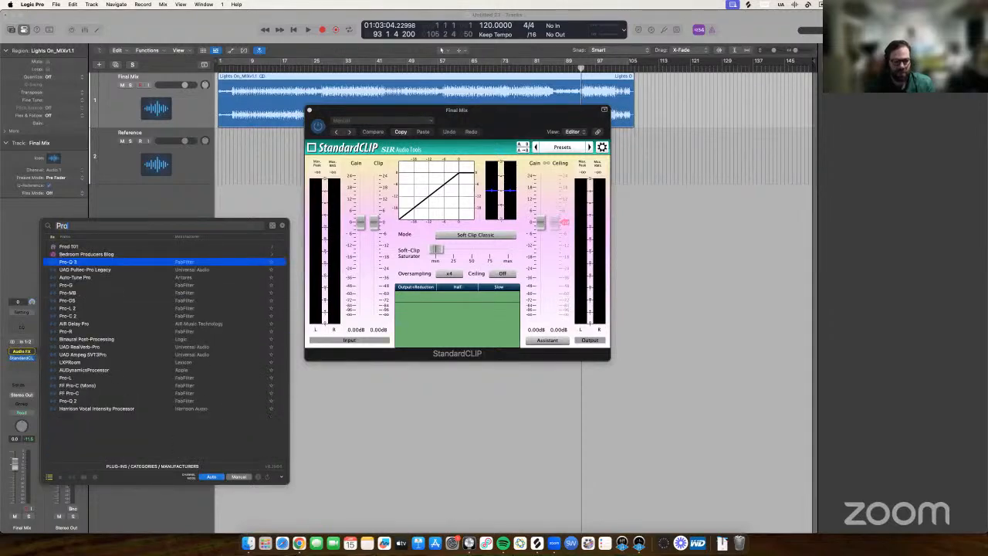
key(Return)
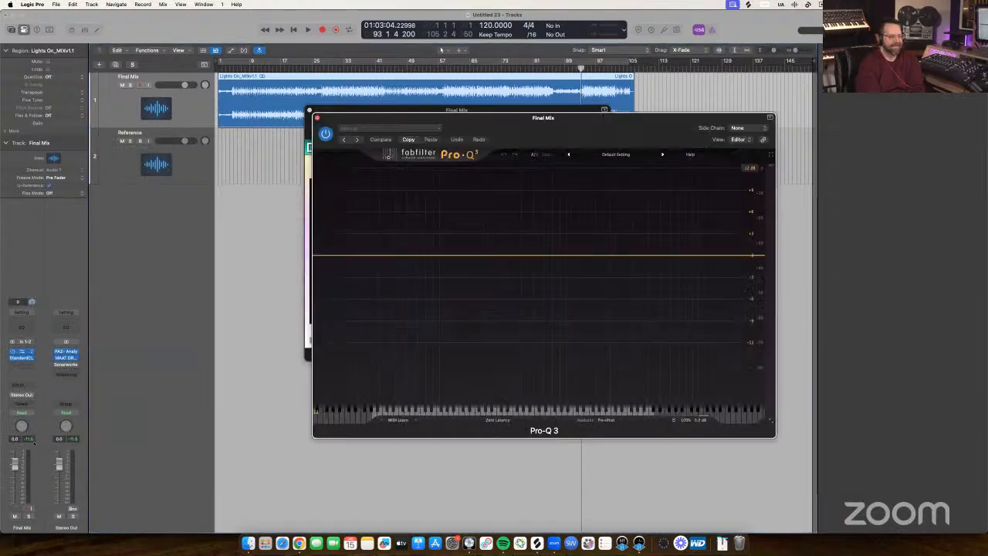
Add a low cut at about 30 Hz in Pro-Q 3, set processing to Linear Phase, and close the equalizer.
drag(327, 257, 378, 255)
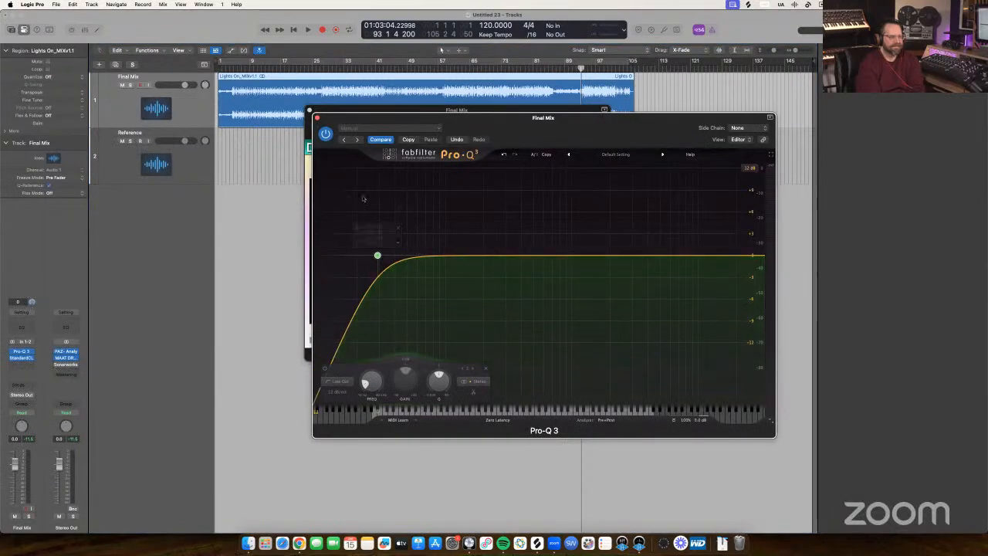
drag(407, 120, 363, 209)
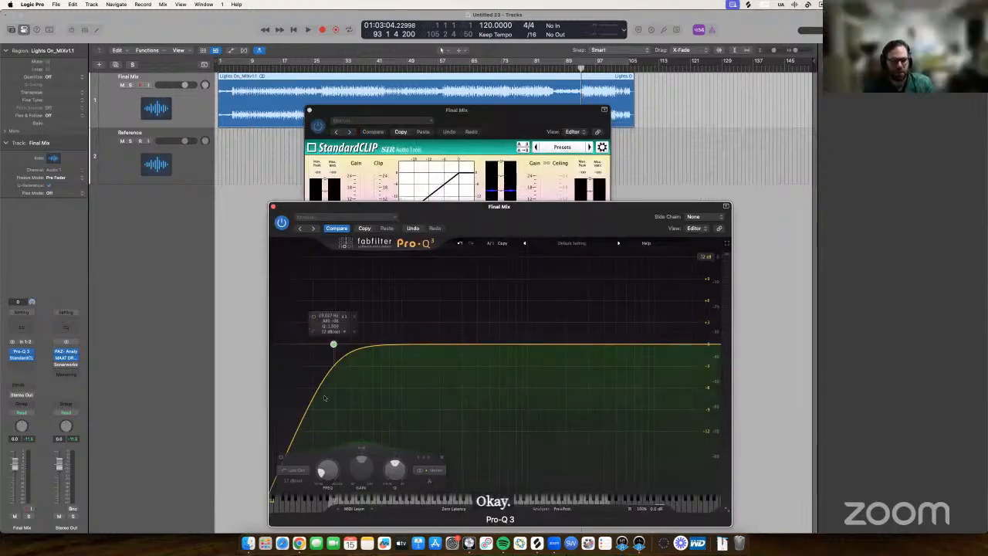
click(459, 509)
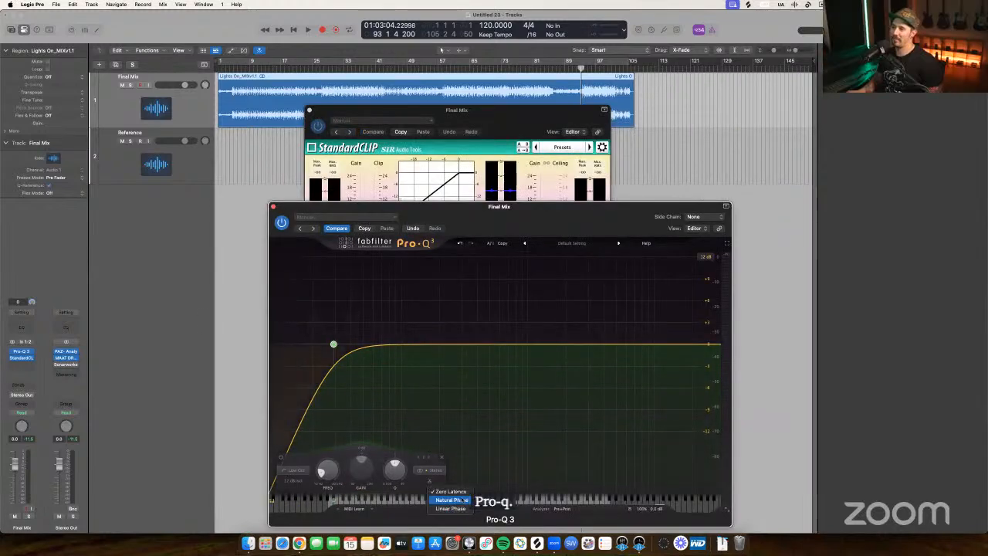
click(451, 509)
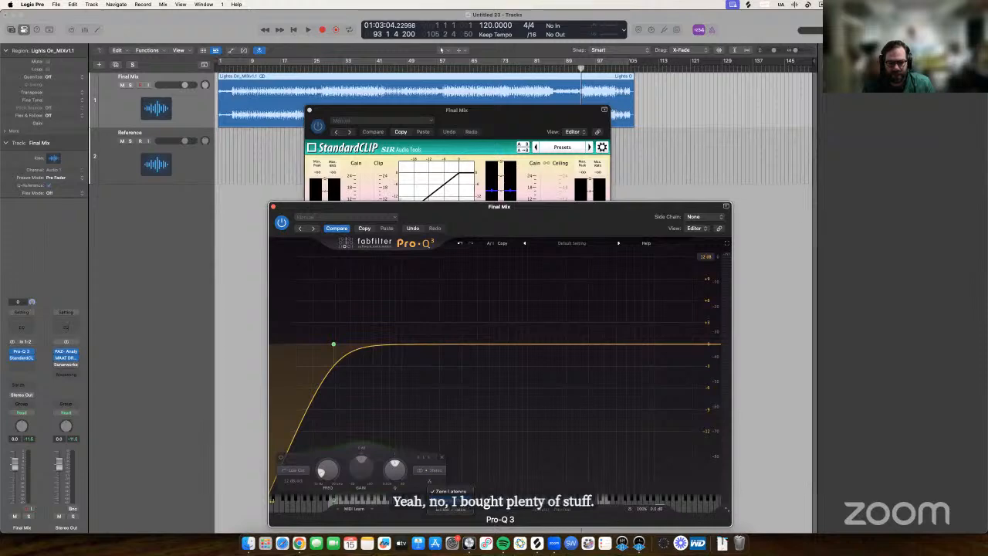
click(451, 501)
click(453, 510)
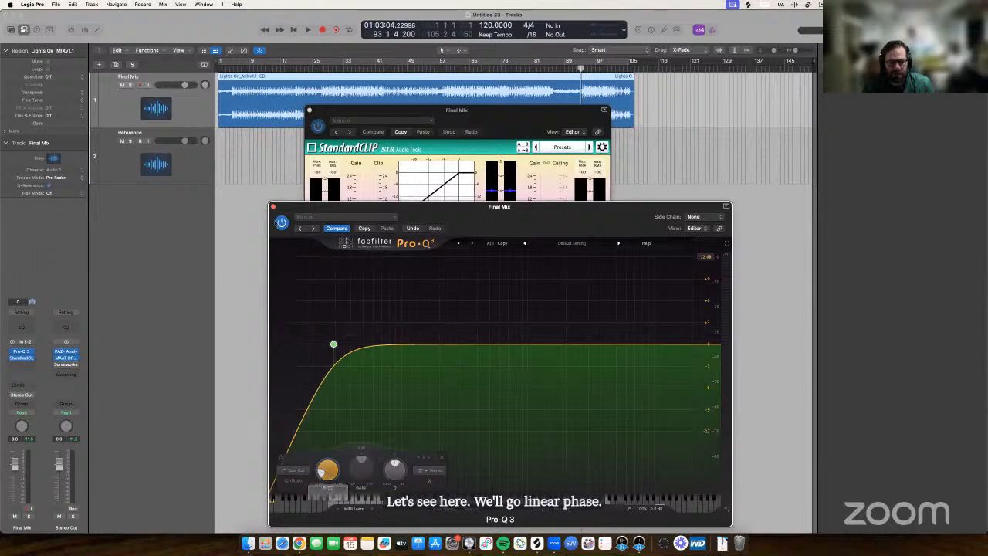
click(273, 207)
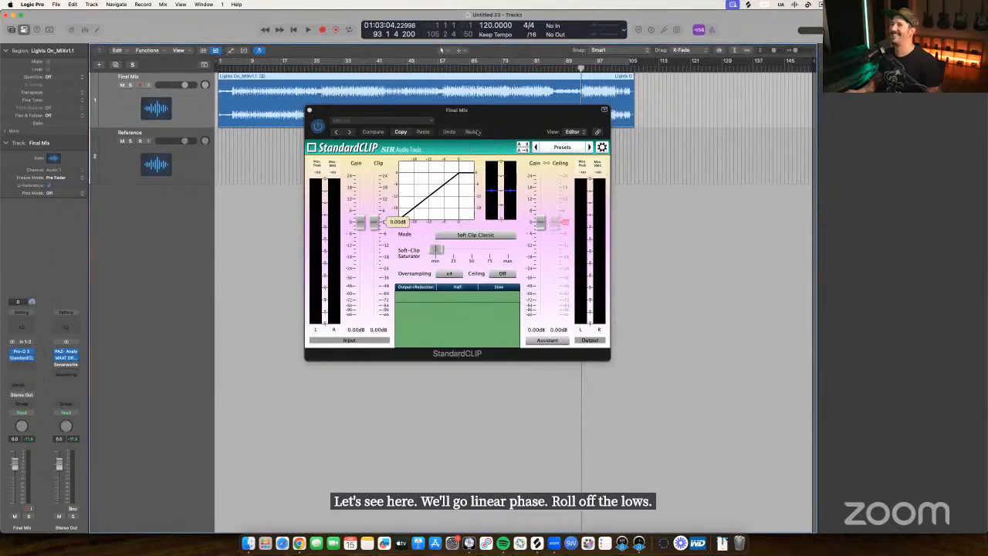
Place StandardCLIP below the tracks and lower its input Clip level to -5.40 dB during a brief playback.
drag(498, 115, 539, 210)
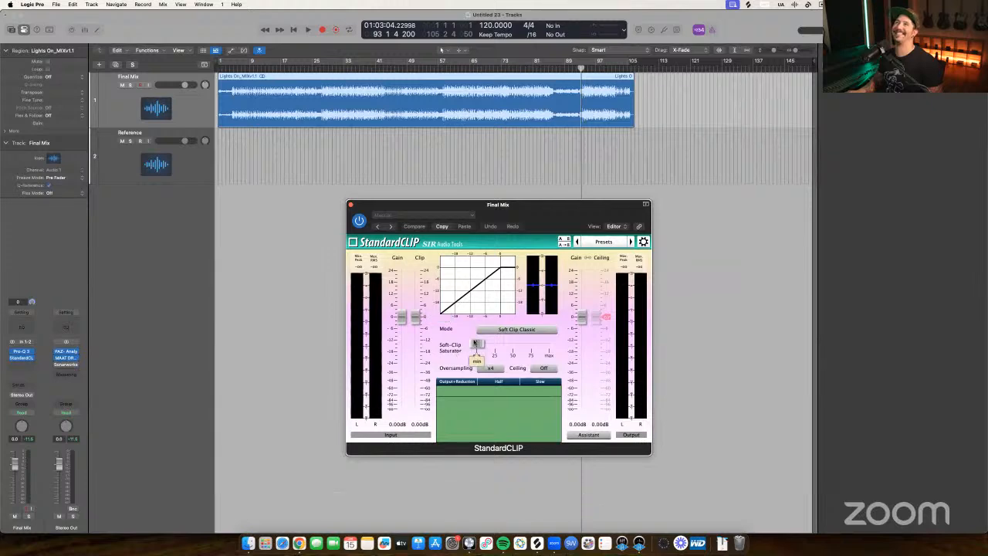
key(space)
mouse_move(415, 317)
mouse_down()
mouse_move(417, 337)
mouse_move(416, 326)
mouse_up()
key(space)
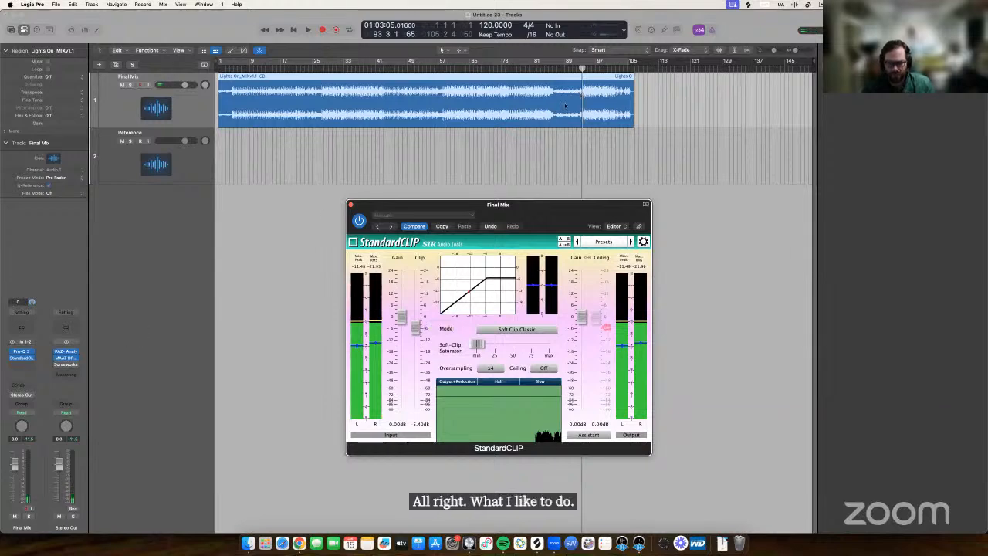
Compare the waveform peaks at bar 58 and bar 93 up close, then return to the full-song view.
scroll(564, 107, up, 5)
scroll(561, 137, right, 5)
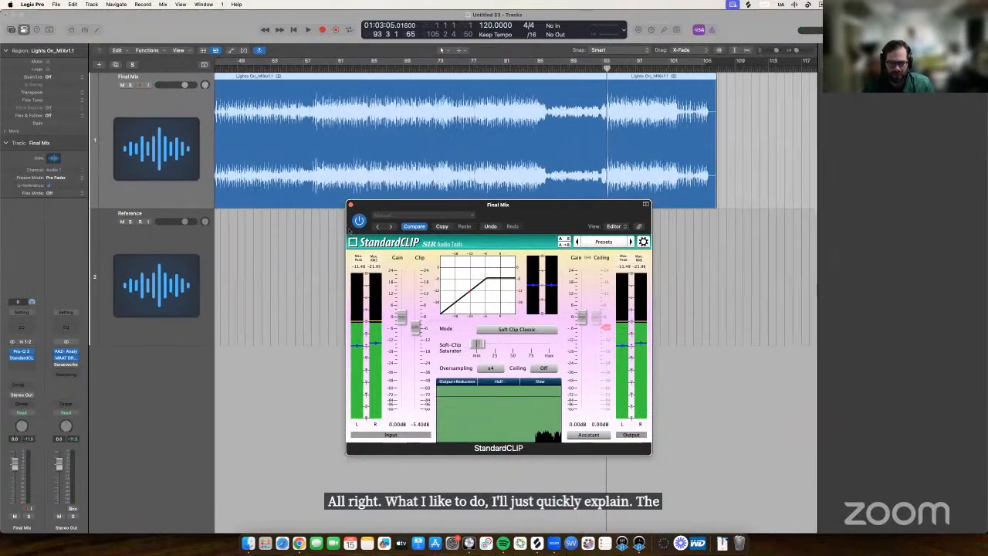
click(307, 67)
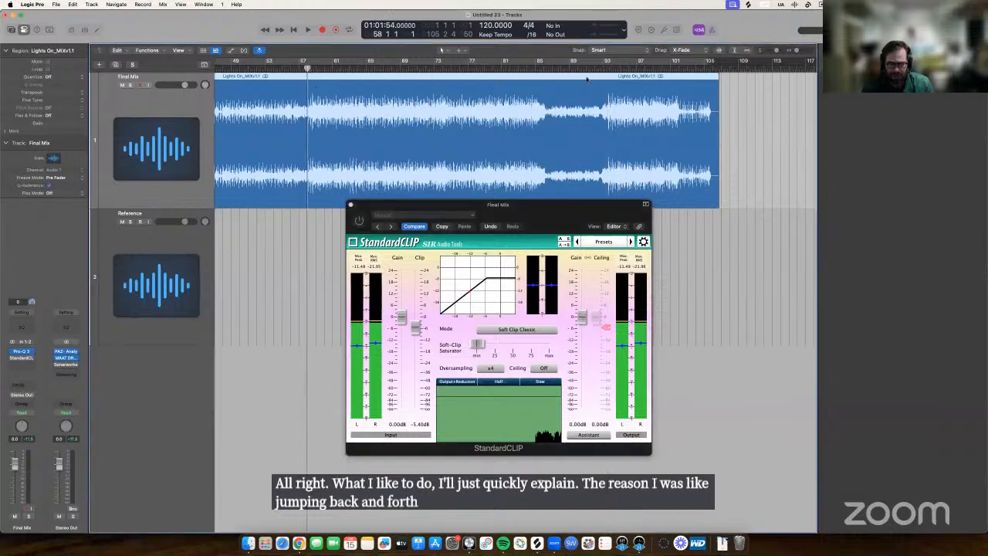
click(605, 68)
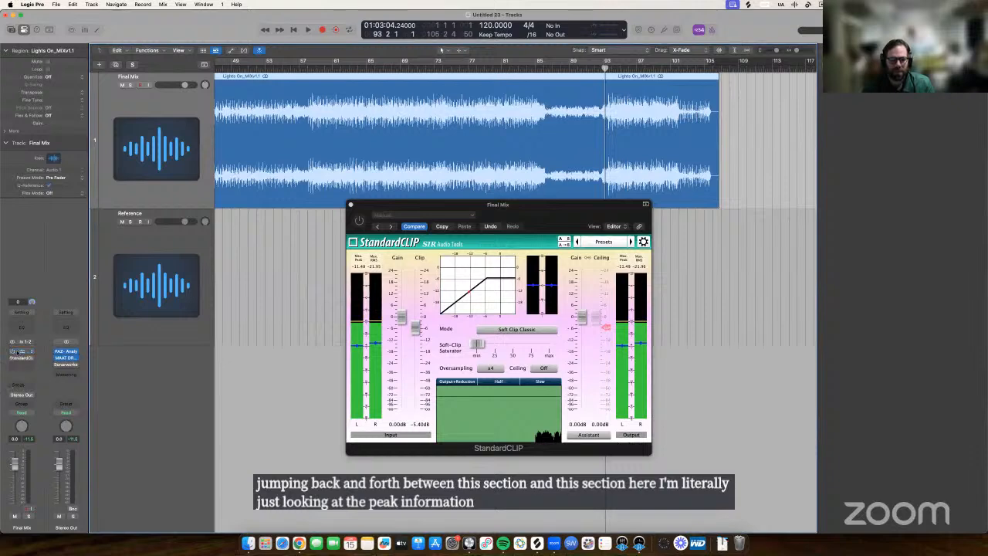
key(super+Left)
key(super+Left)
key(super+Left)
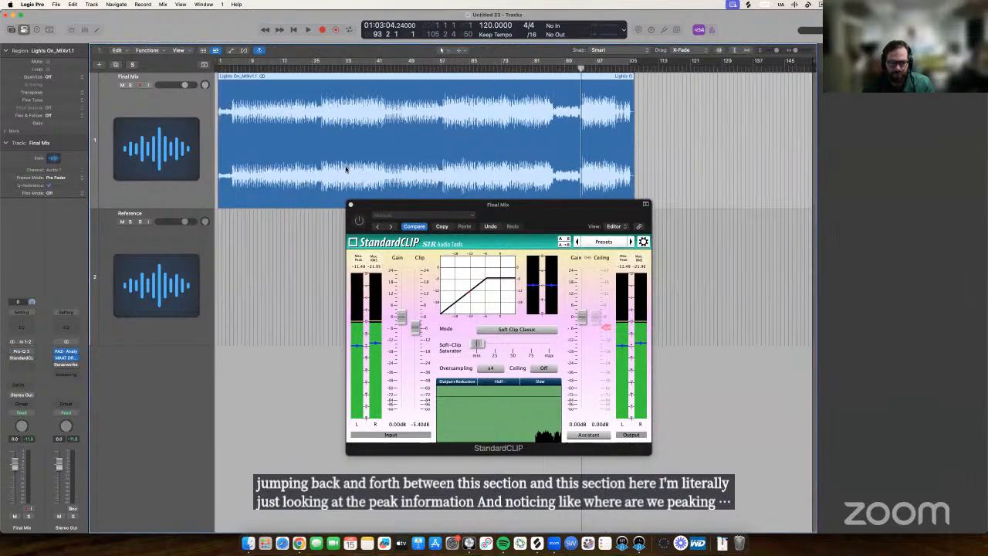
Play the mix briefly from bar 58 and from bar 93 to compare their peak levels on the channel meters.
click(441, 67)
key(space)
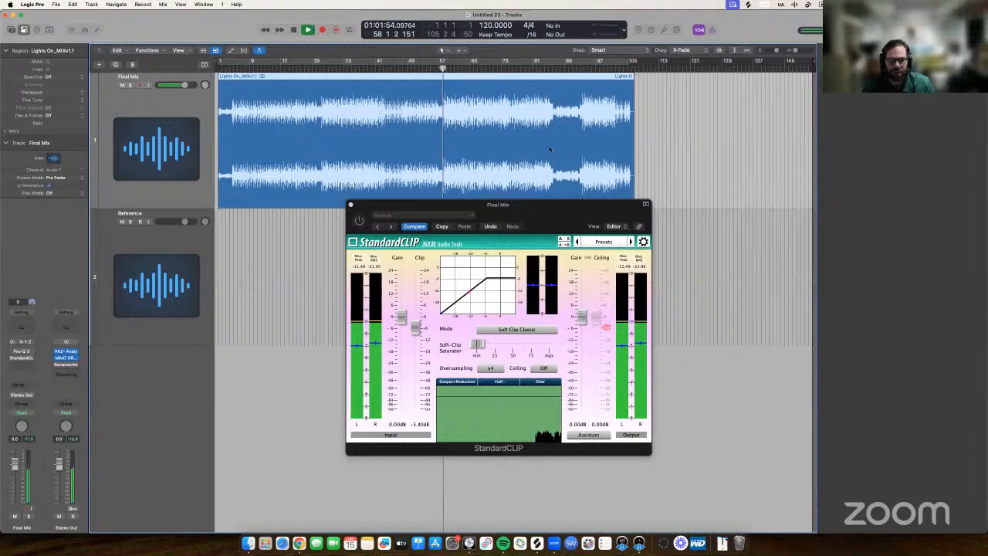
scroll(550, 149, up, 5)
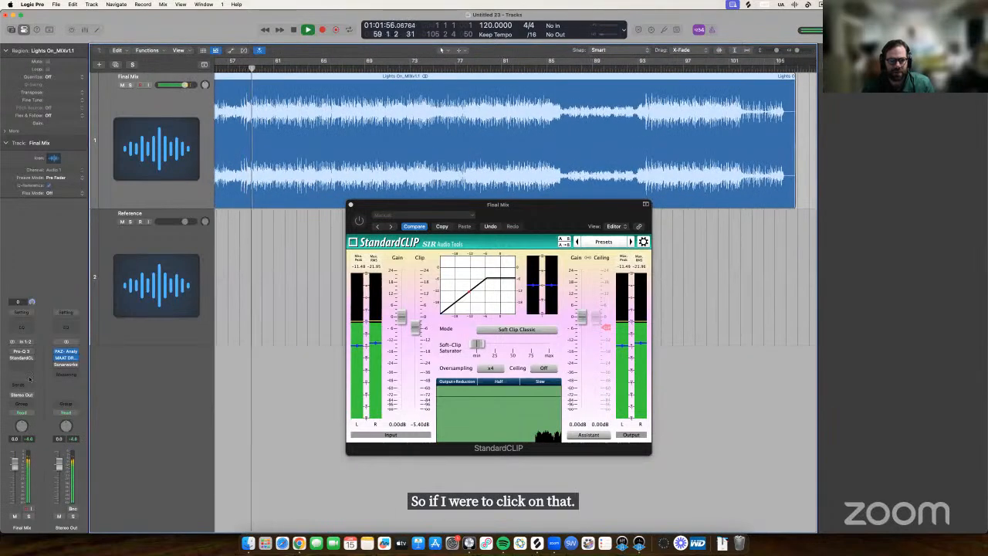
key(space)
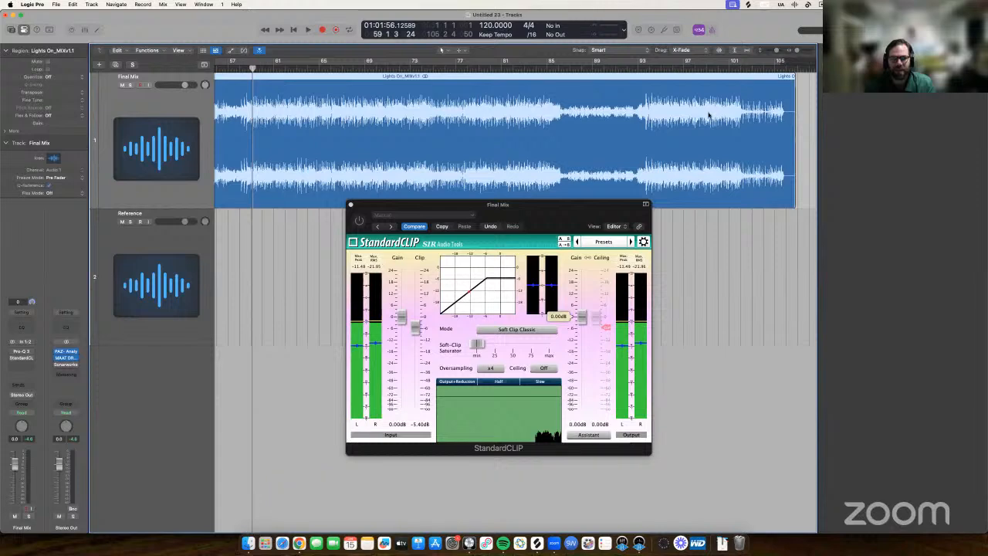
click(635, 68)
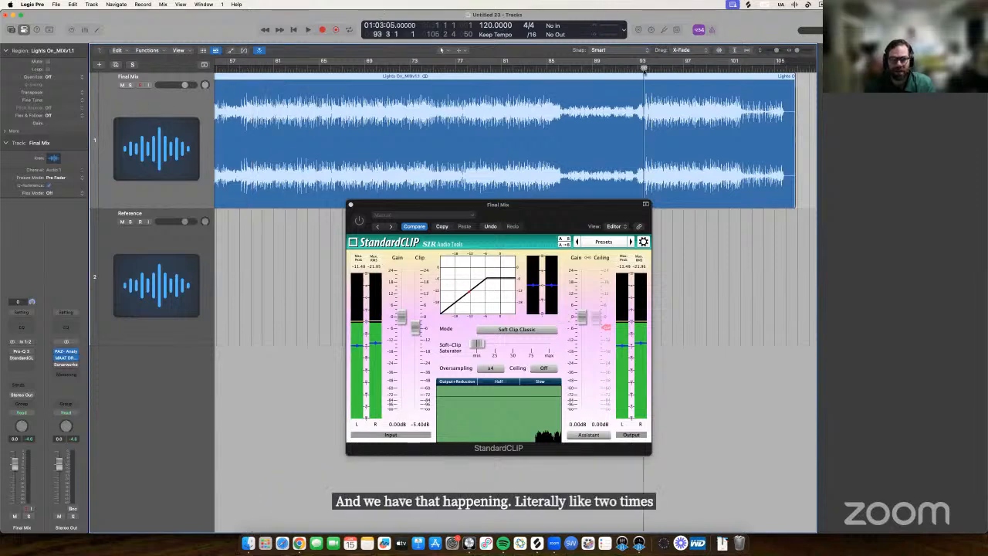
key(space)
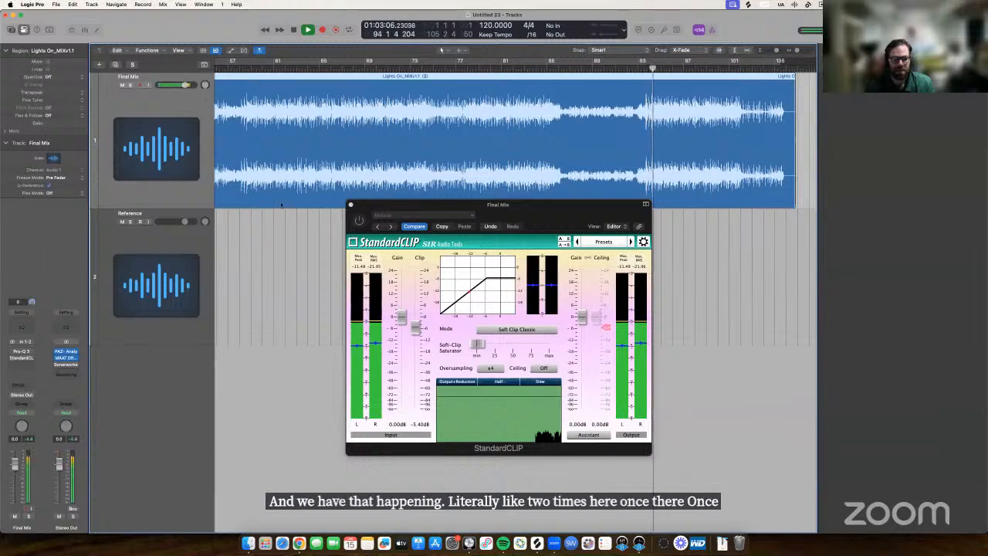
key(space)
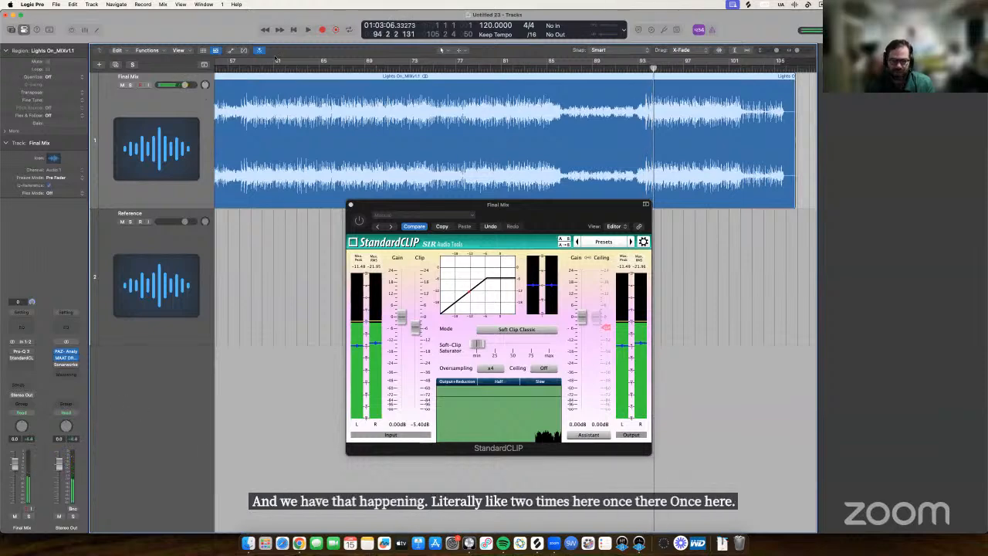
Replay the start of the section at bar 58 and the bars up to 67 to gauge the typical peak level.
click(242, 69)
key(space)
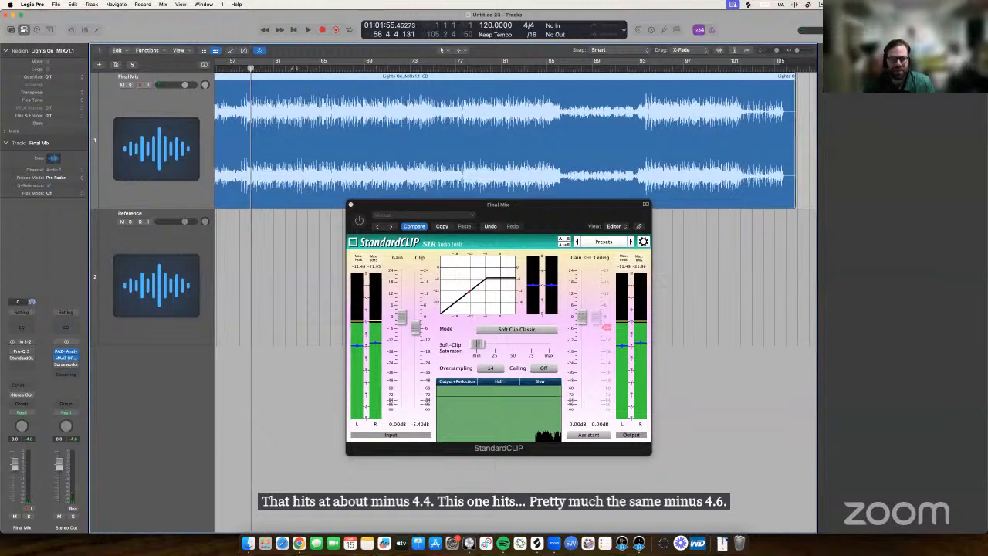
click(286, 68)
key(space)
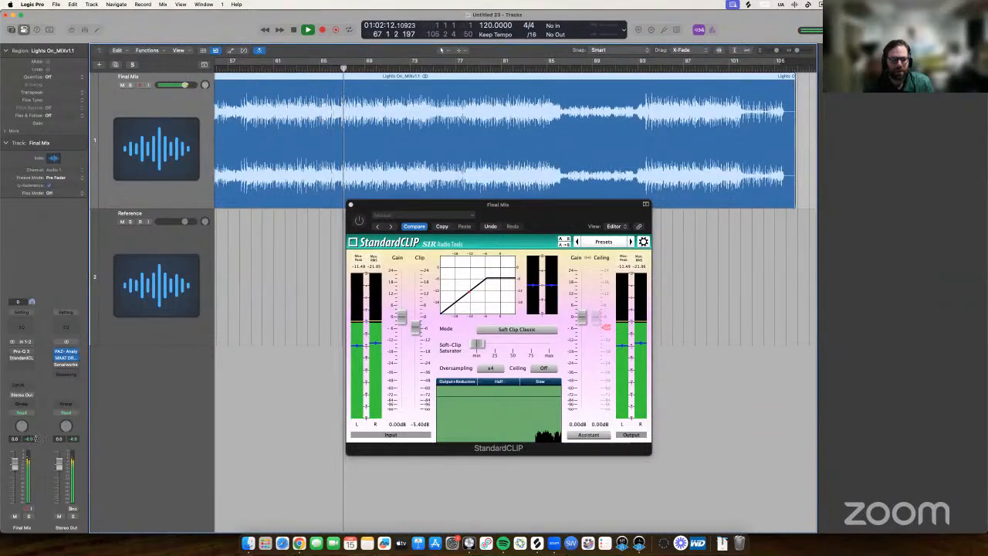
key(space)
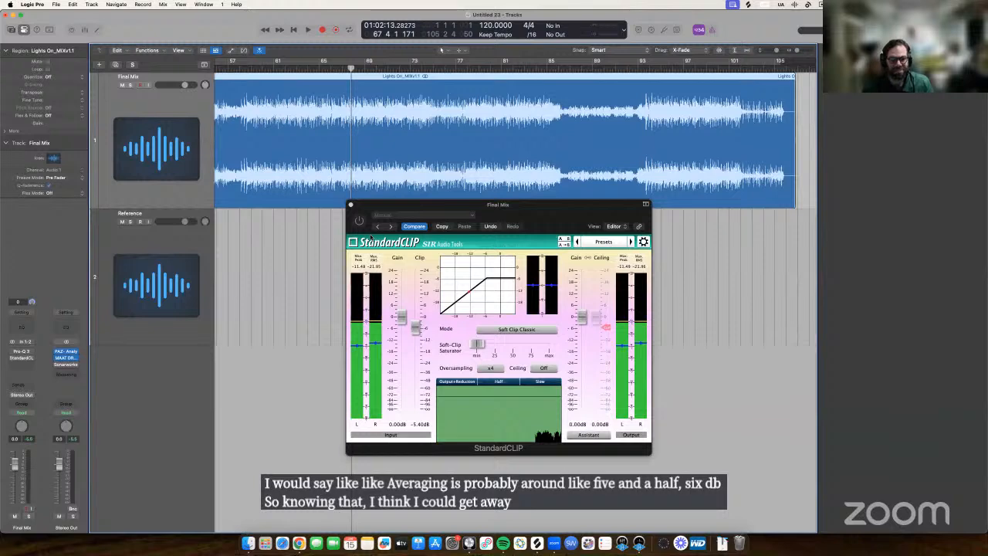
Lower StandardCLIP's input Clip level to -6.40 dB, auditioning the louder section while adjusting.
click(417, 328)
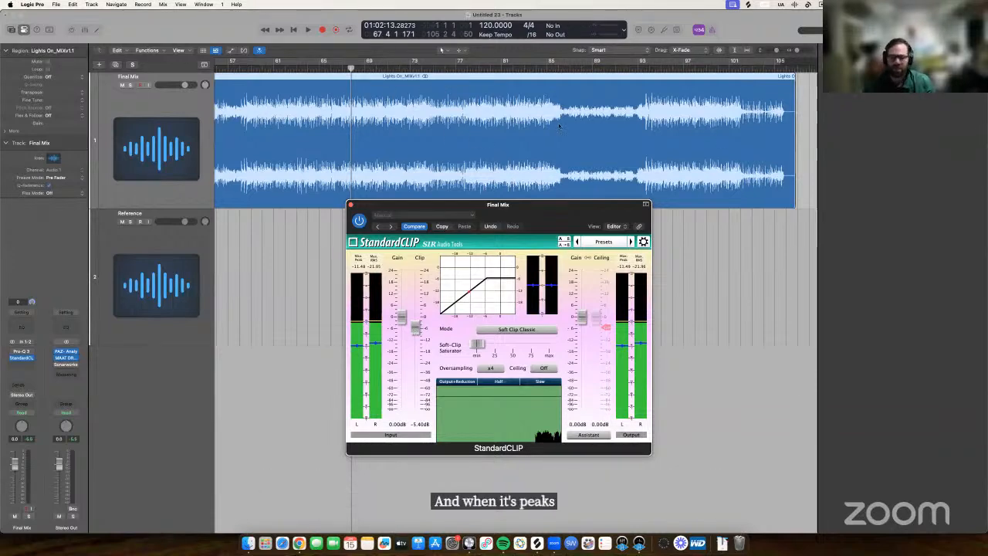
mouse_move(419, 326)
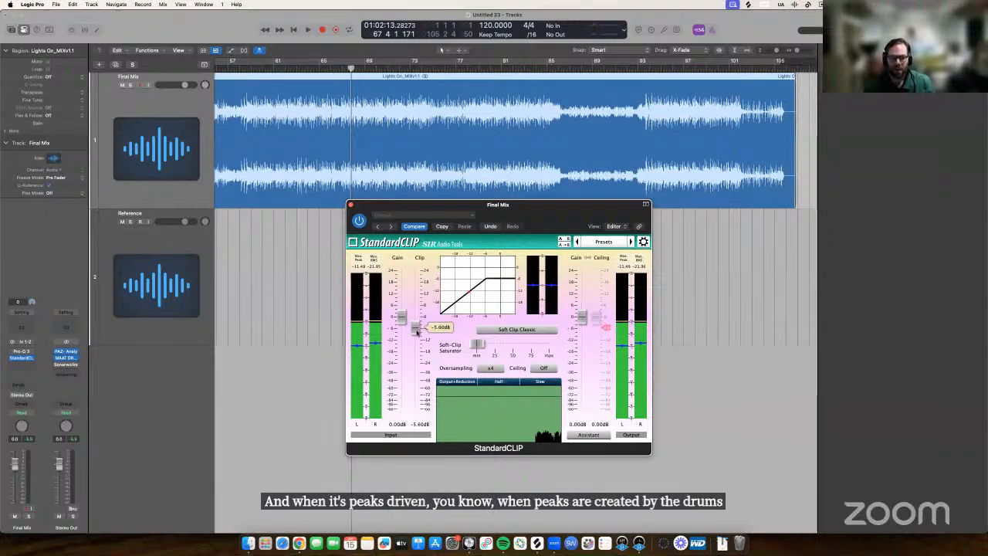
drag(416, 331, 417, 333)
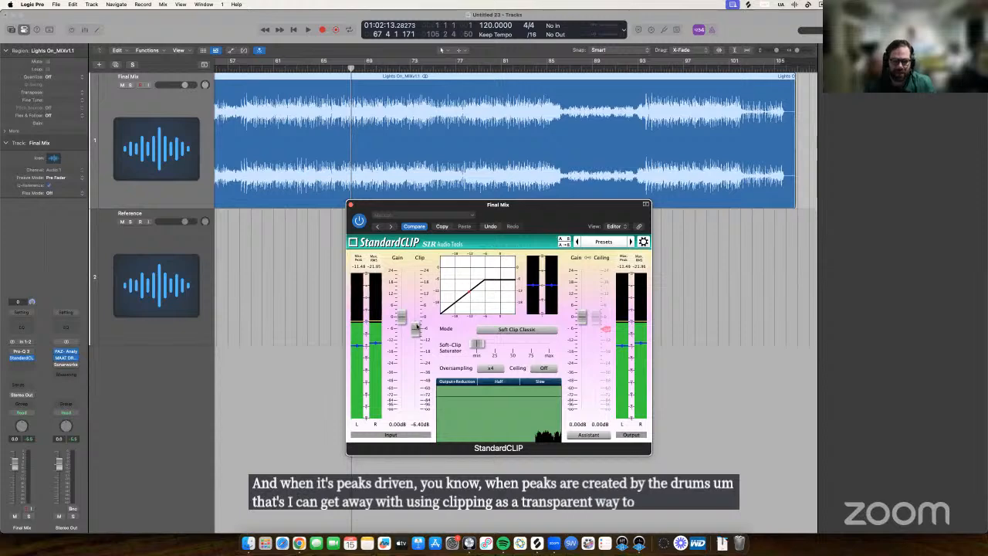
key(space)
drag(416, 330, 415, 330)
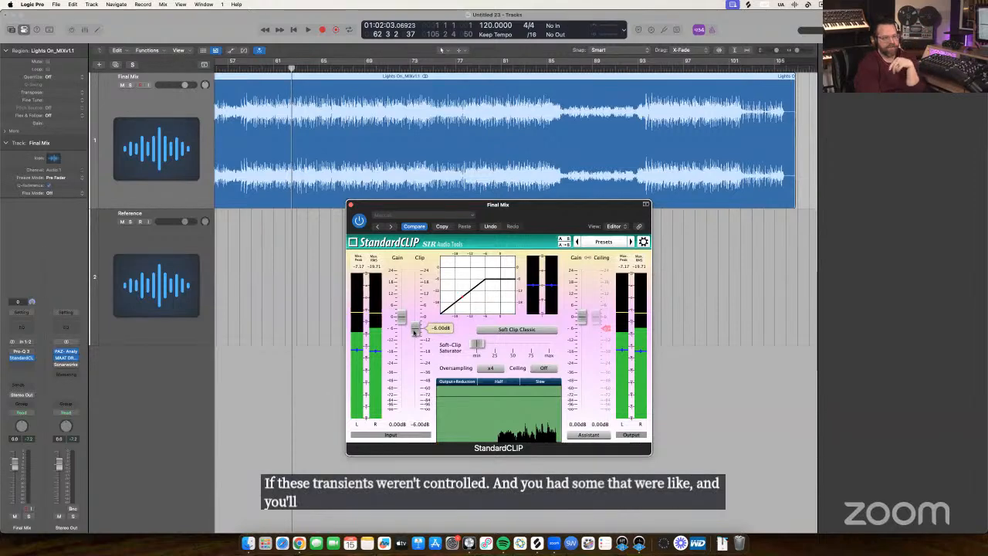
drag(415, 332, 414, 332)
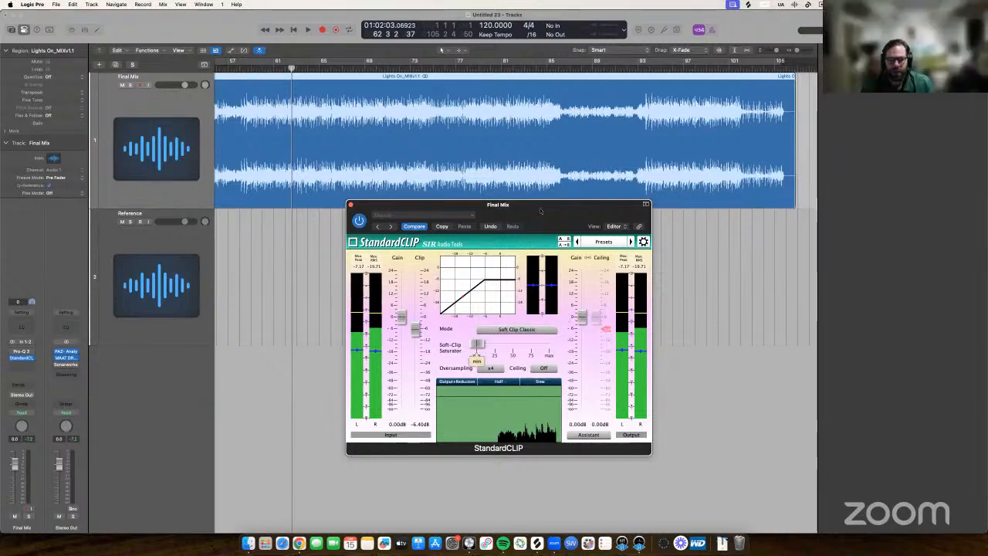
Move StandardCLIP clear of the waveform and play bars 62 to 65 to check how much of the peaks it clips.
drag(540, 210, 467, 242)
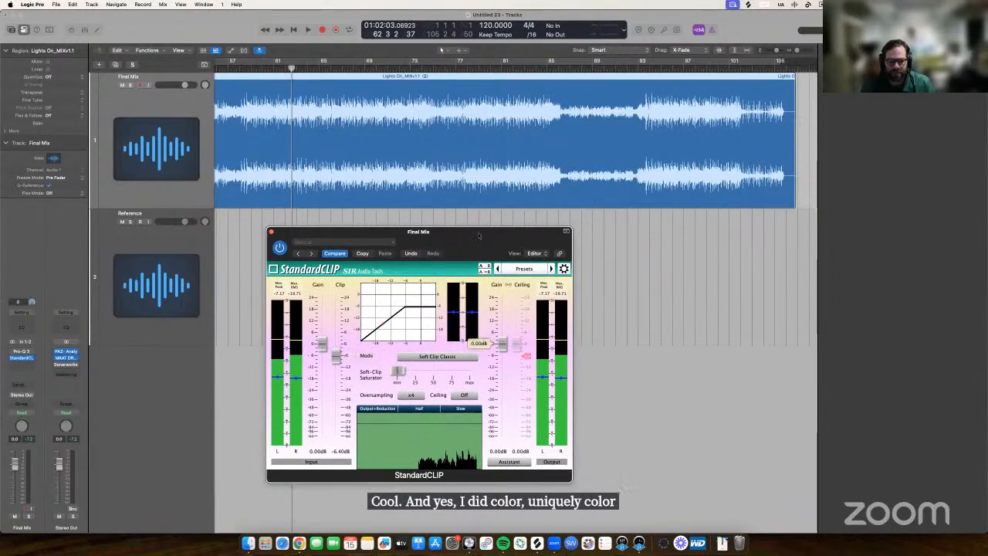
drag(464, 235, 440, 213)
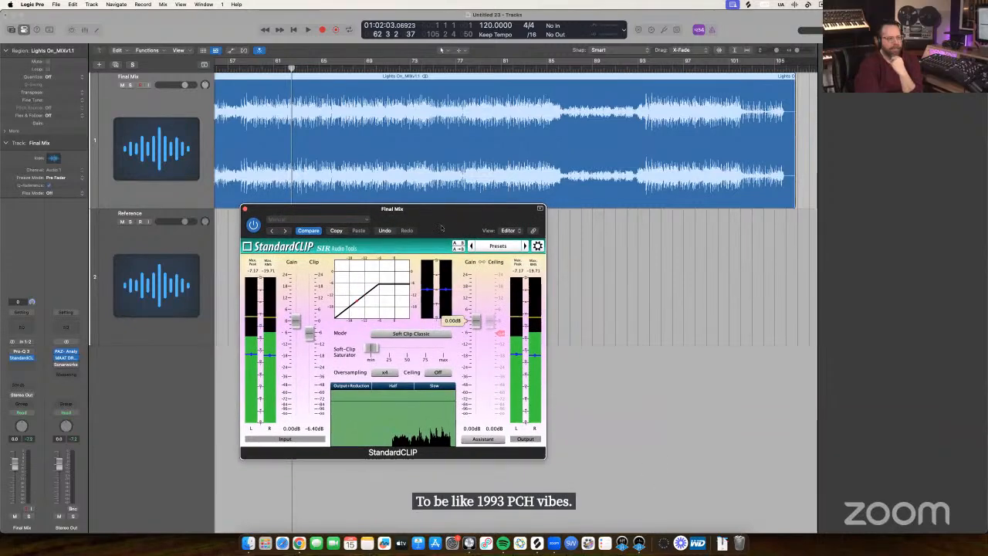
drag(482, 249, 476, 244)
key(space)
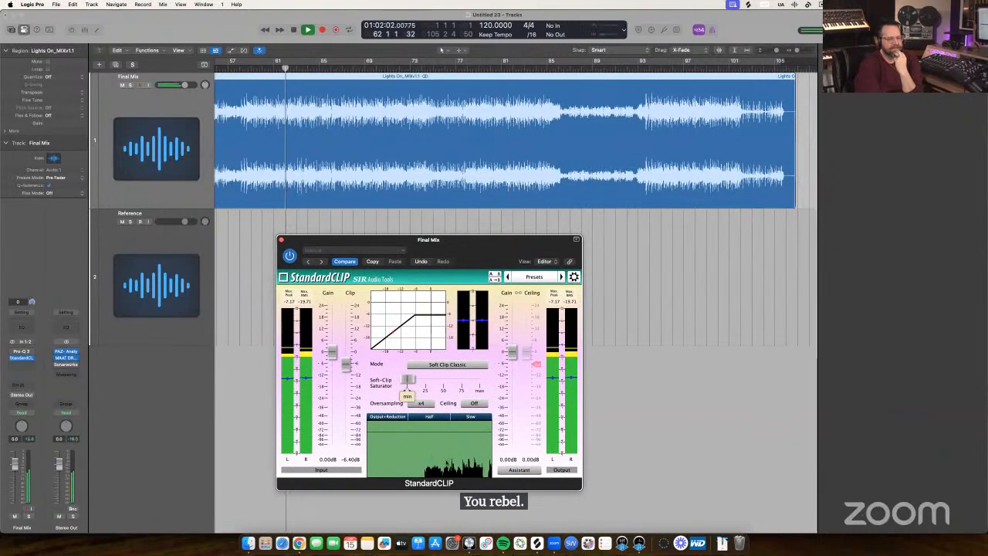
key(space)
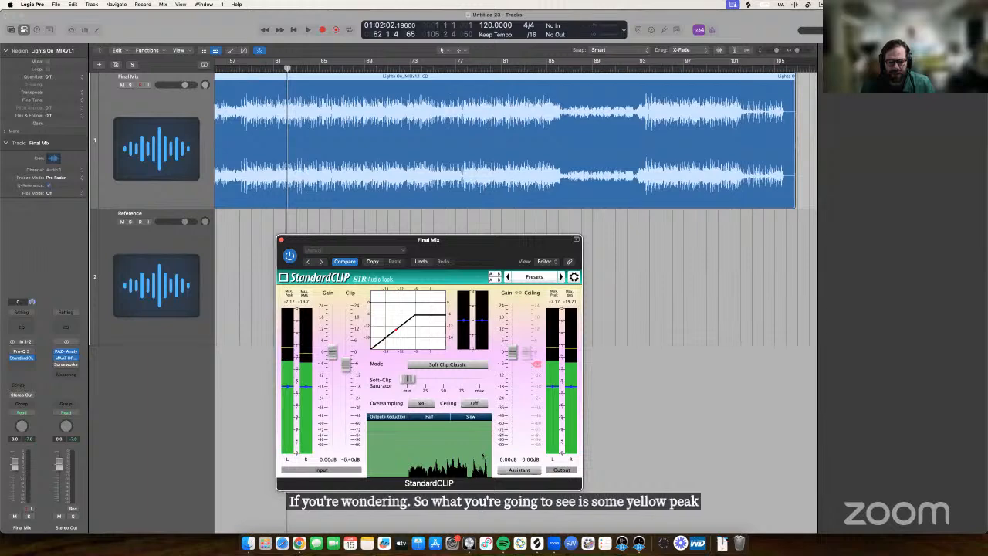
key(space)
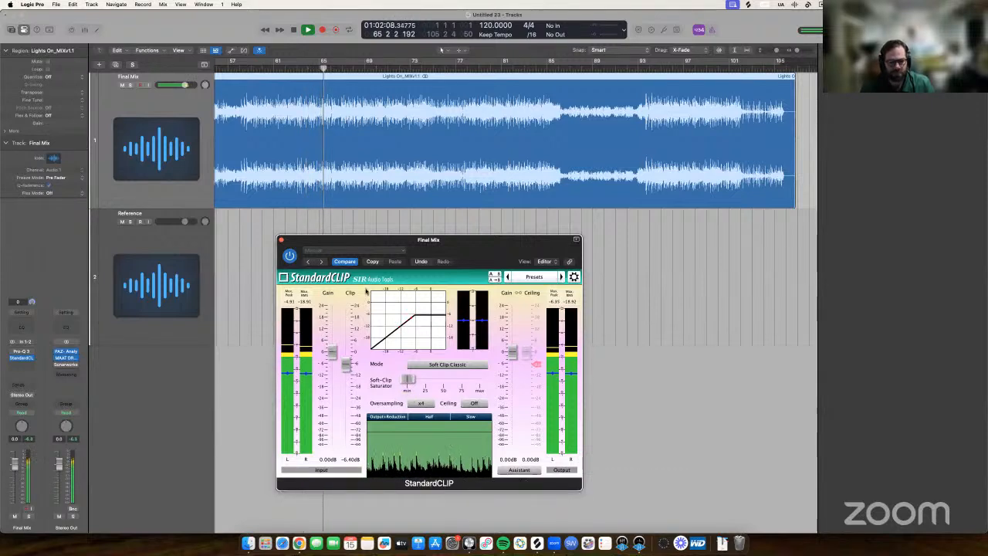
key(space)
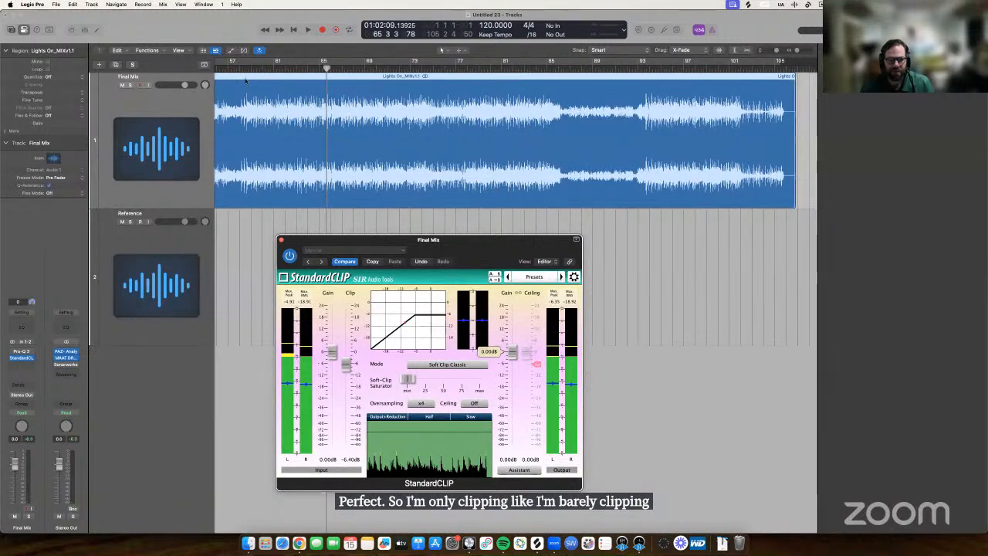
Play from bar 93 to check the clipping in the final section, and close StandardCLIP.
click(637, 93)
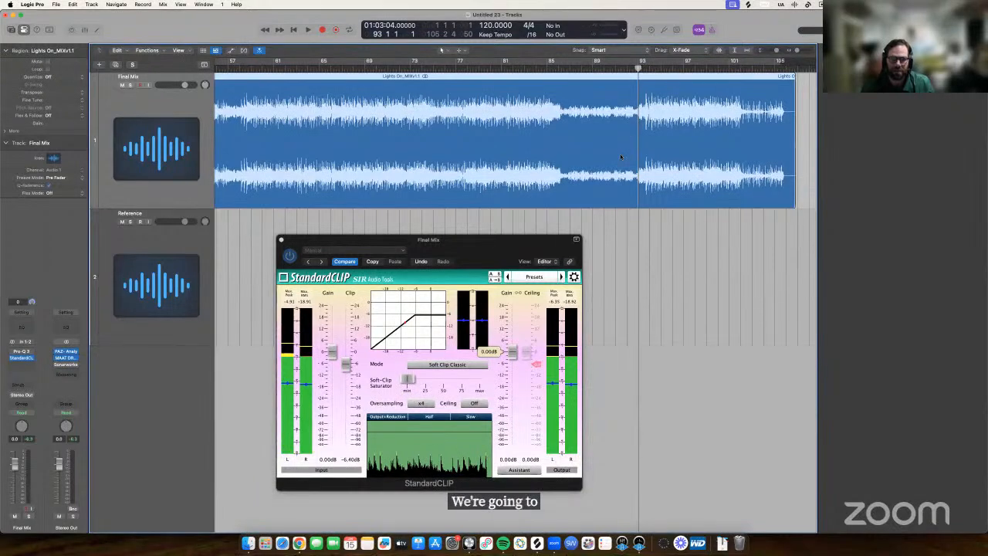
key(space)
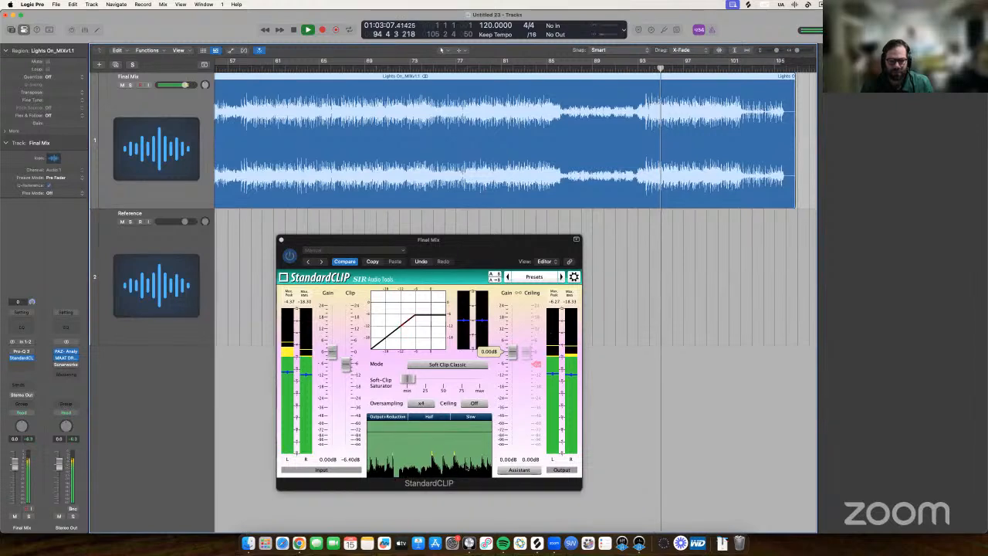
click(281, 240)
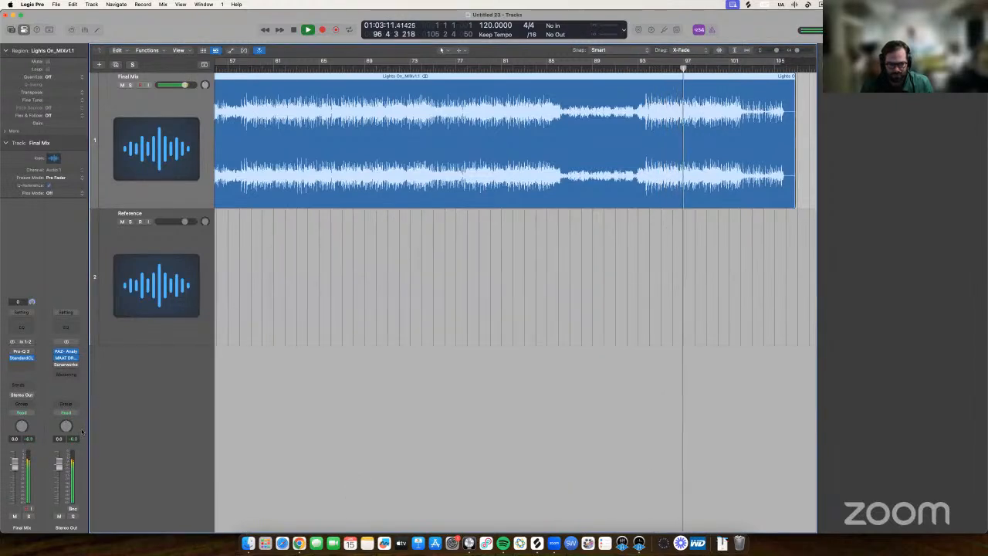
Reopen Pro-Q 3 on the Final Mix channel to review its low cut band, and close it again.
click(20, 352)
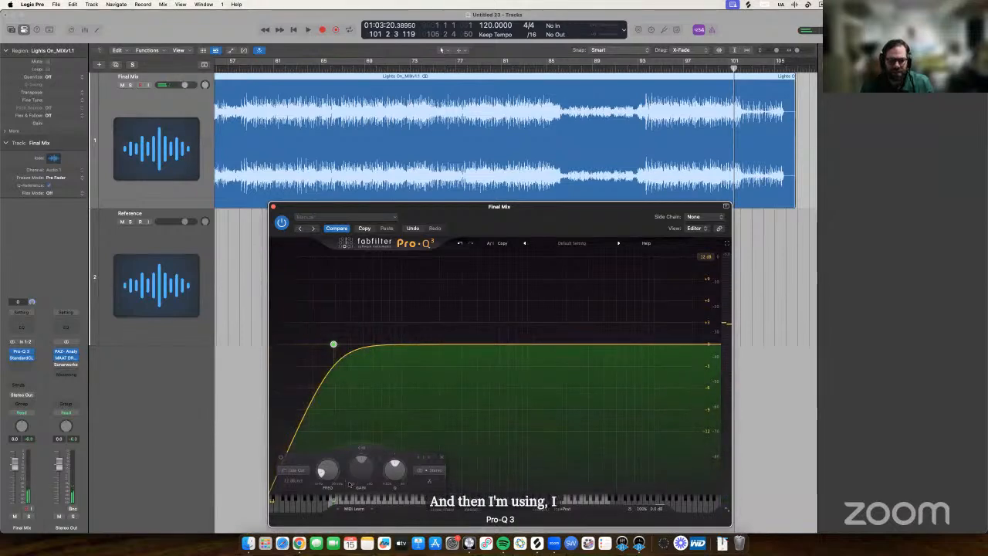
mouse_move(334, 344)
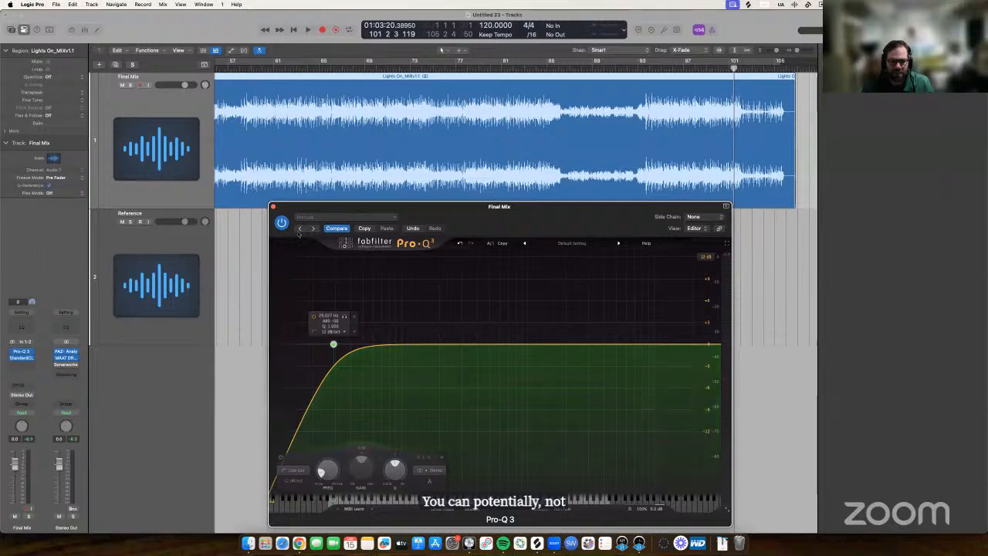
click(273, 207)
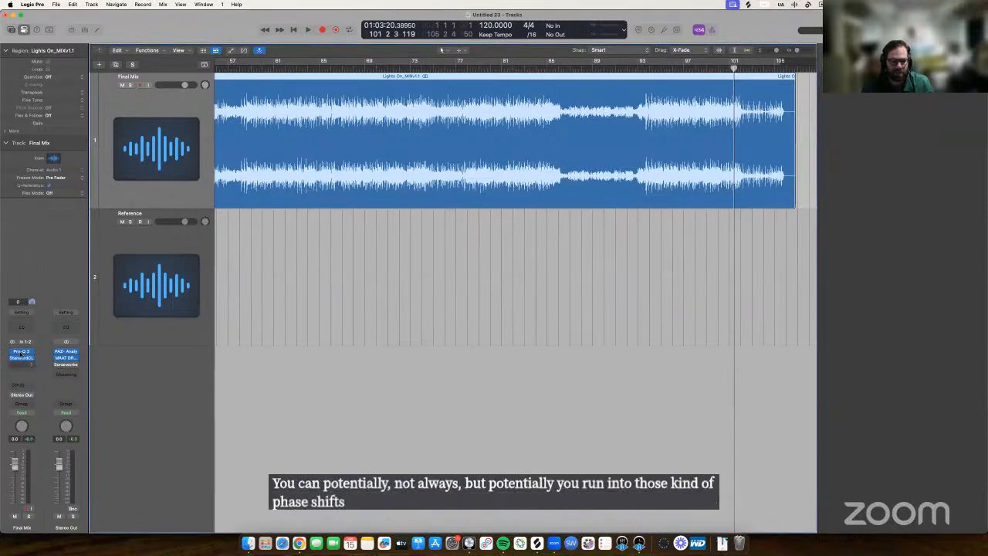
Insert SSL Native Channel Strip 2 after StandardCLIP on the Final Mix channel and place its window below the waveform.
key(space)
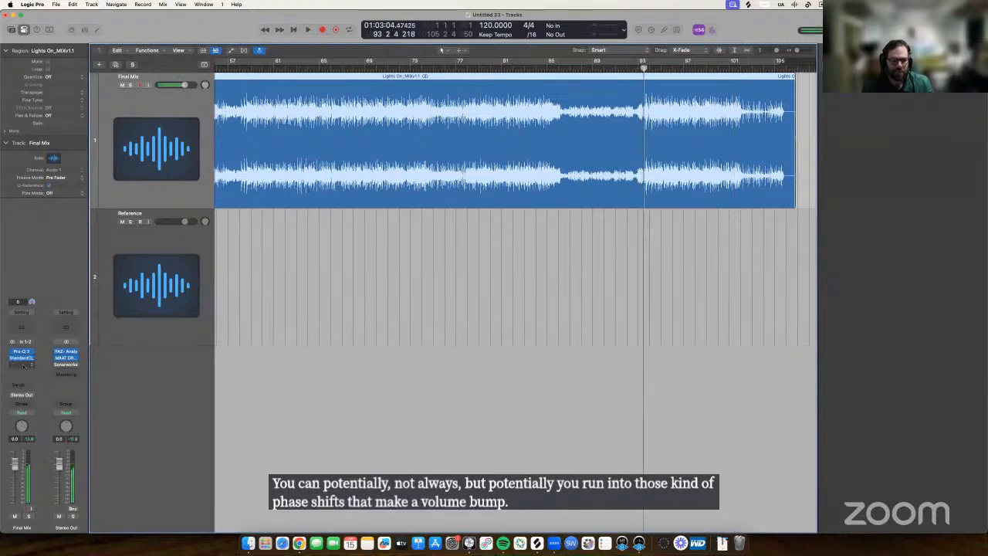
click(24, 365)
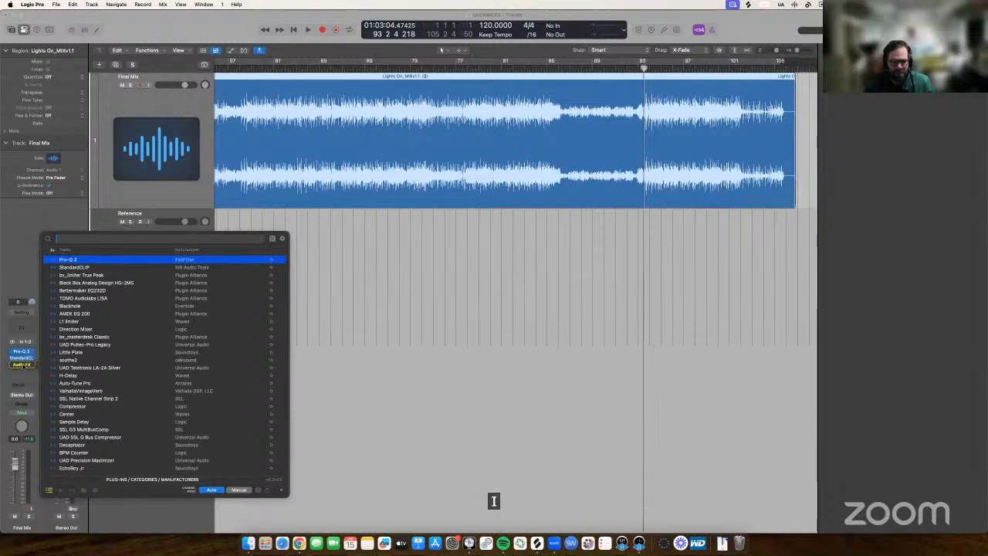
text(SS)
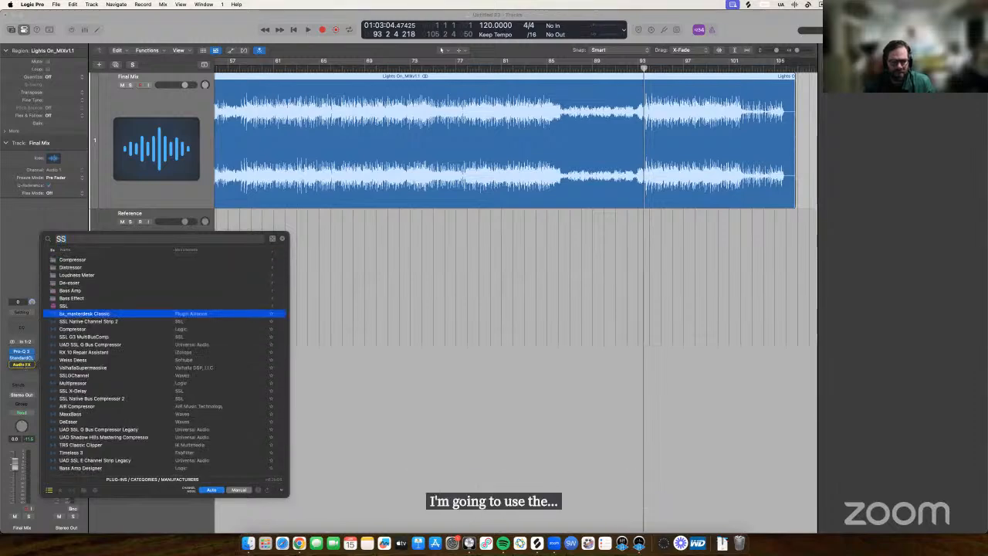
text(L)
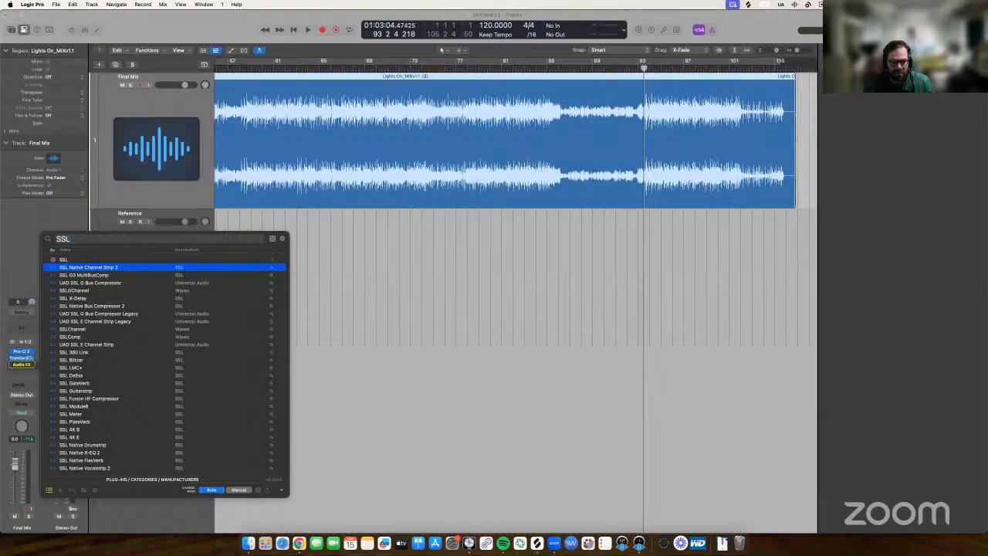
key(Return)
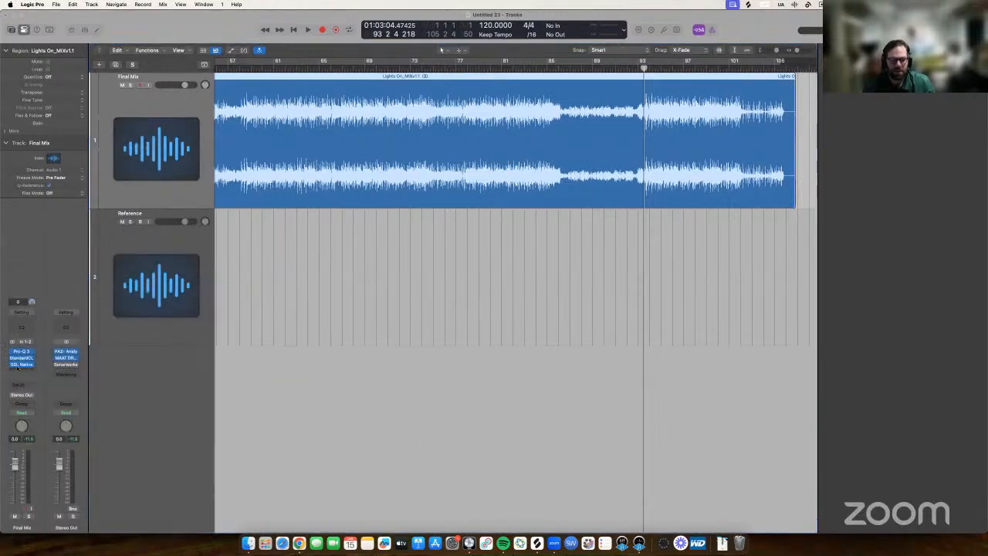
drag(496, 113, 497, 226)
click(455, 398)
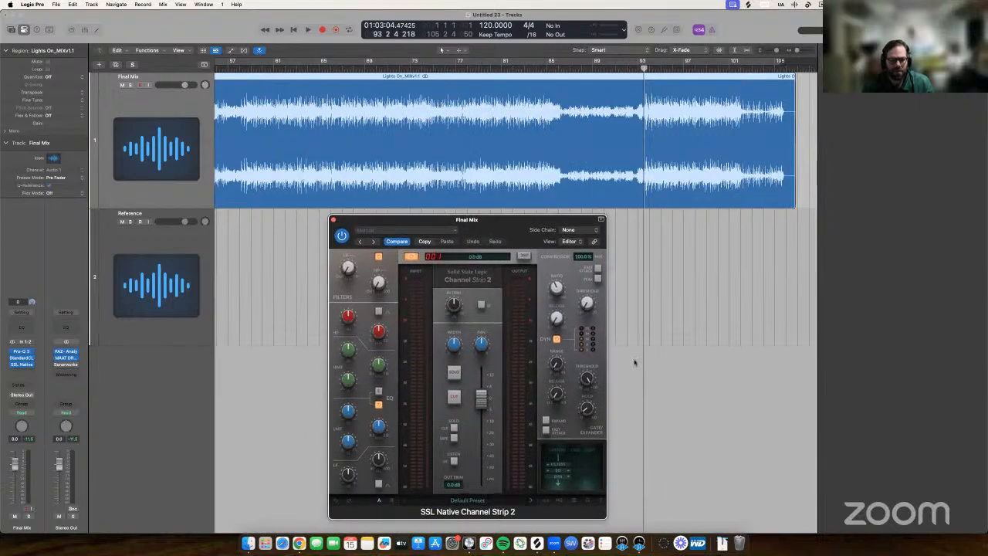
drag(521, 245, 531, 231)
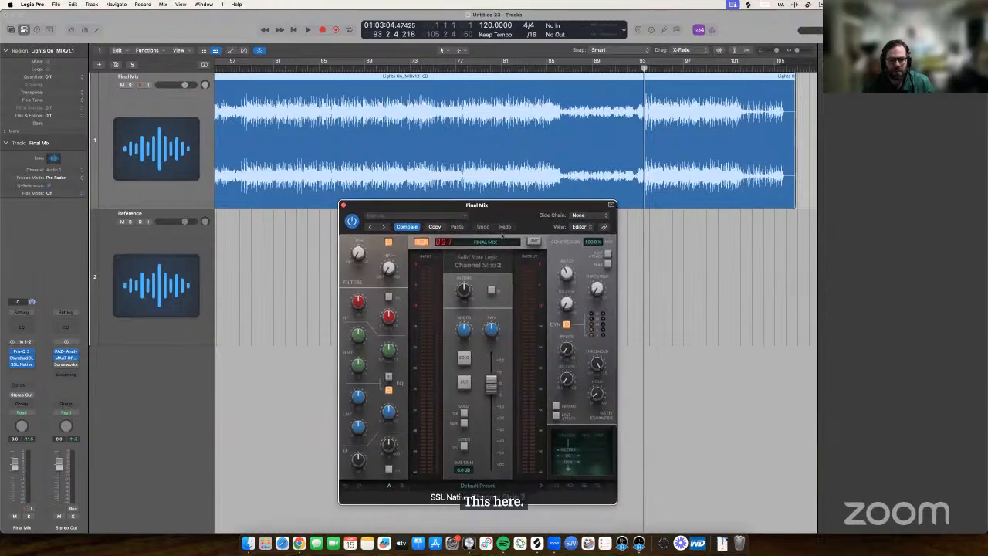
Boost the SSL channel strip's high-mid band about 2 dB around 4 kHz with a Q of about 0.78, auditioning from bar 93.
key(space)
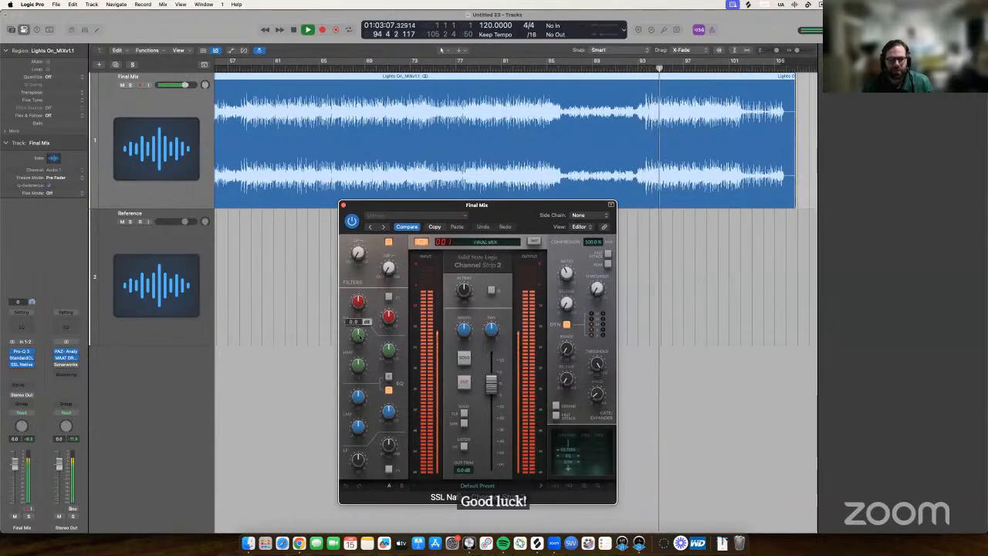
drag(358, 335, 387, 333)
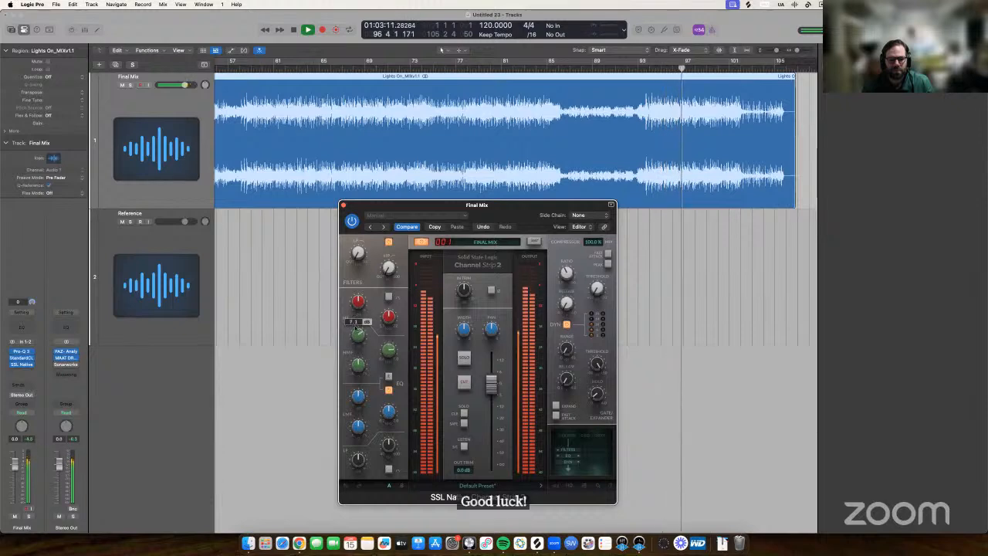
drag(389, 350, 388, 357)
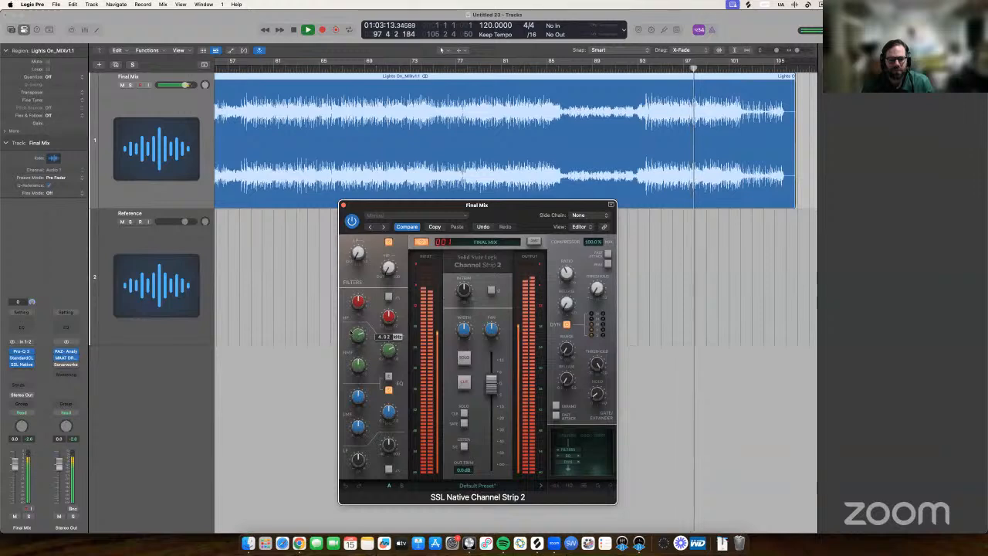
mouse_move(357, 338)
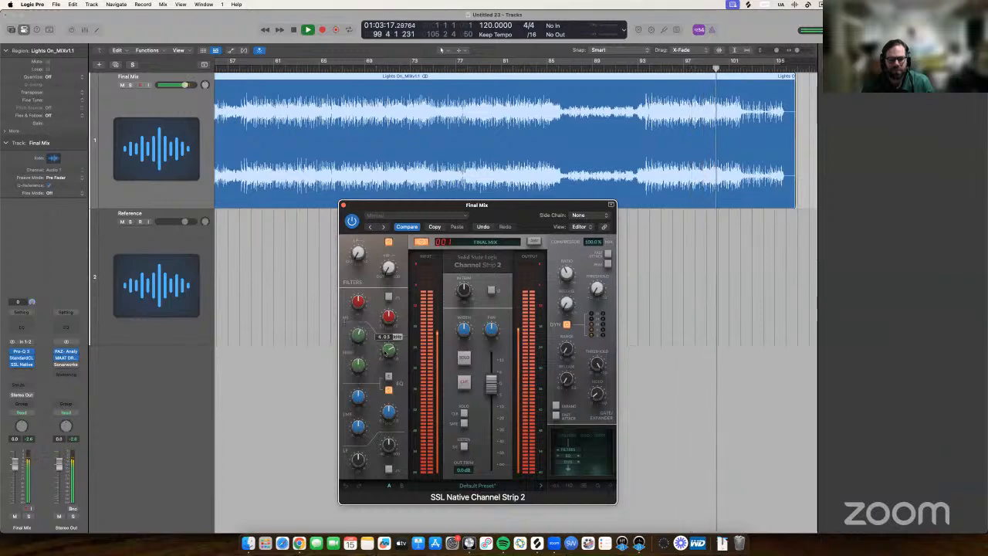
drag(359, 332, 359, 335)
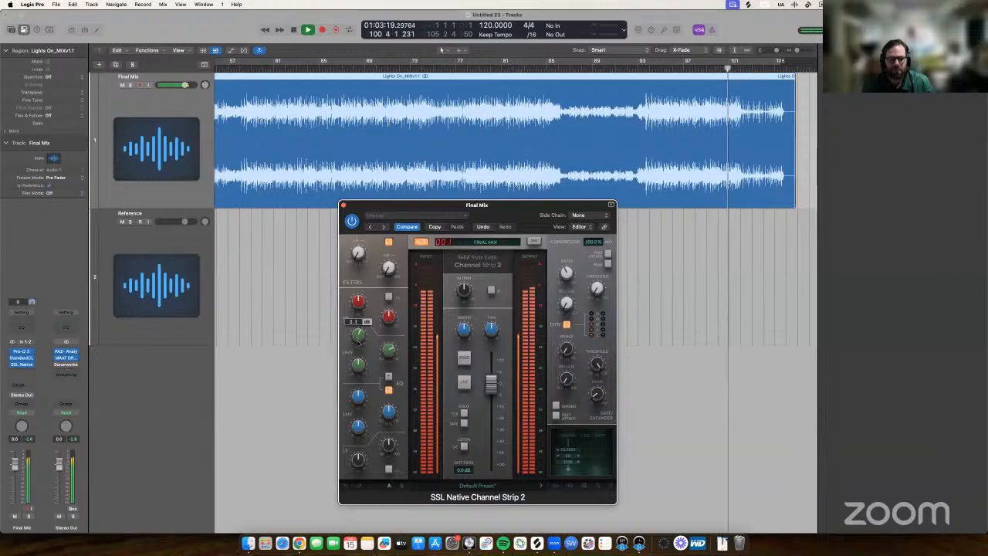
drag(359, 328, 358, 331)
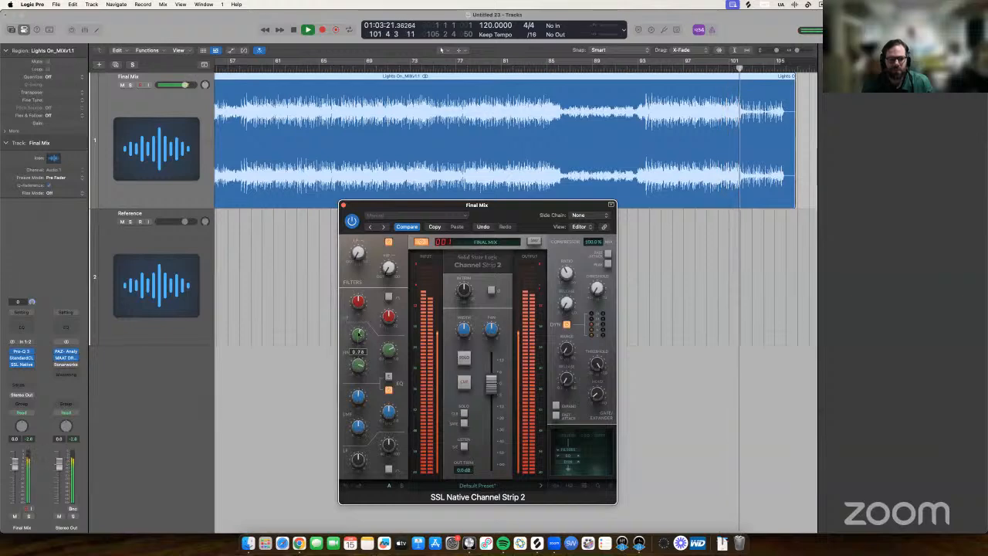
key(space)
key(space)
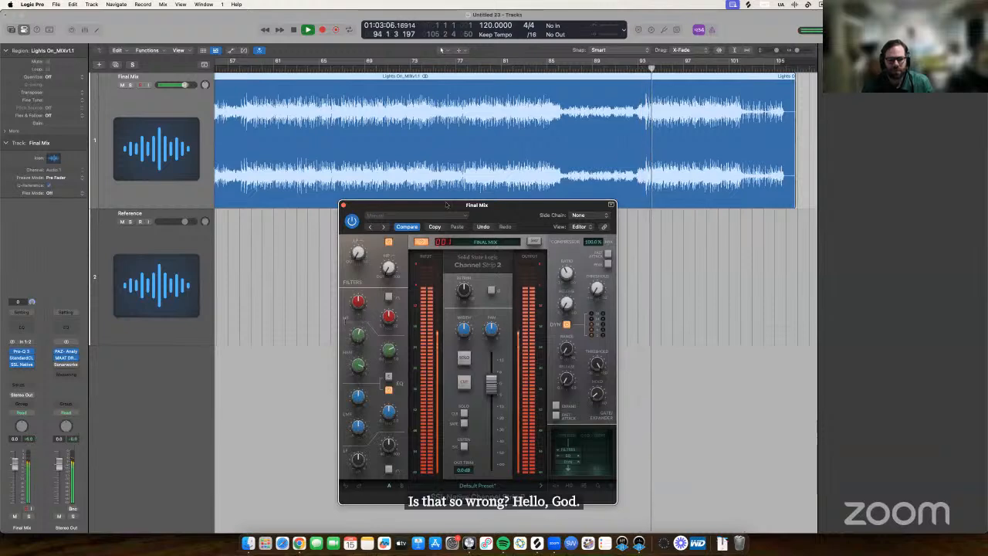
Insert UAD Pultec-Pro Legacy after the SSL channel strip on the Final Mix channel and arrange both plug-in windows for access.
drag(446, 205, 413, 211)
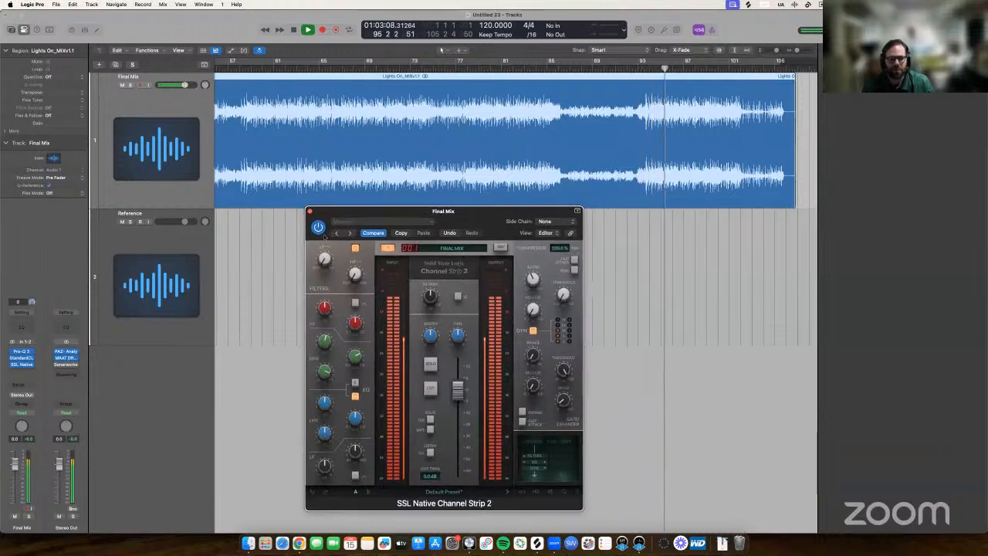
click(19, 371)
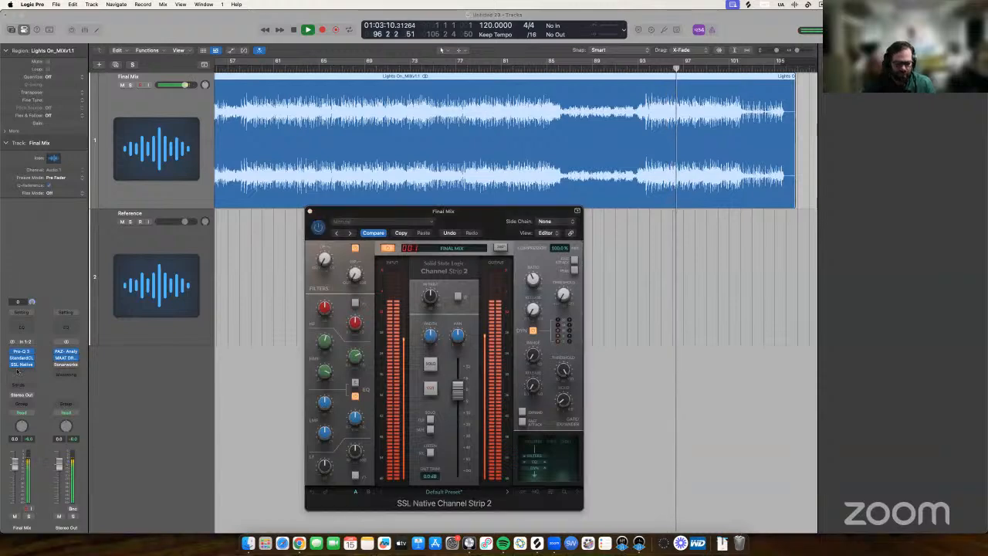
text(pro)
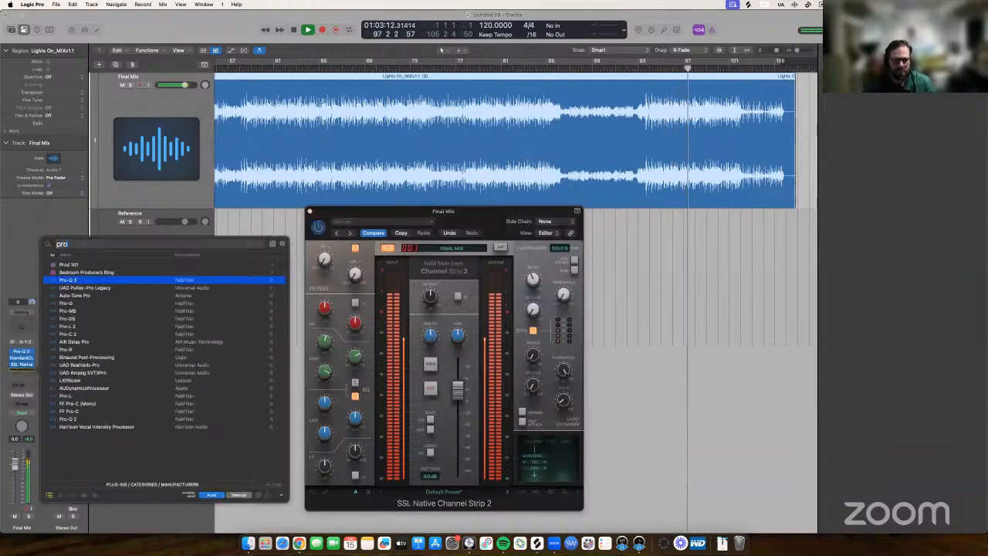
text( le)
key(Return)
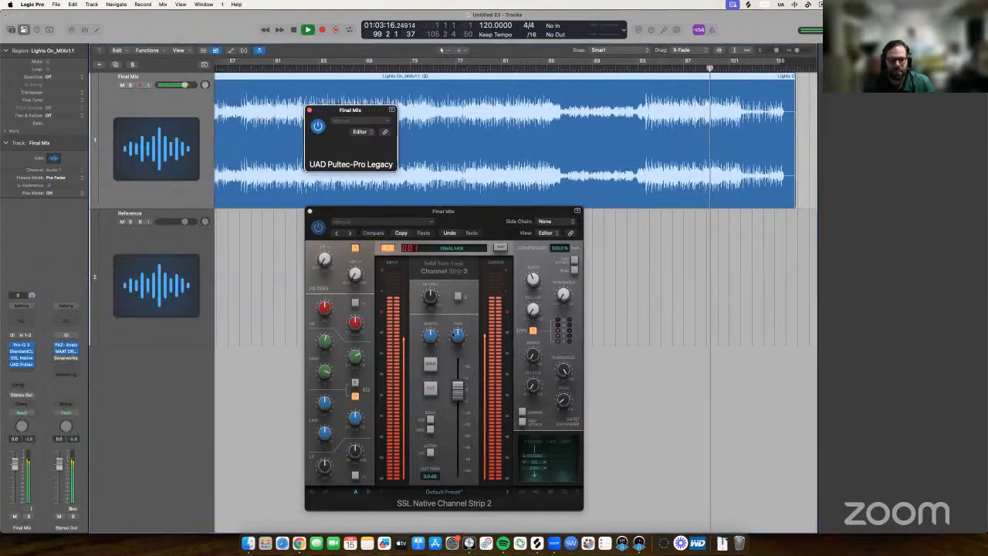
drag(495, 127, 643, 141)
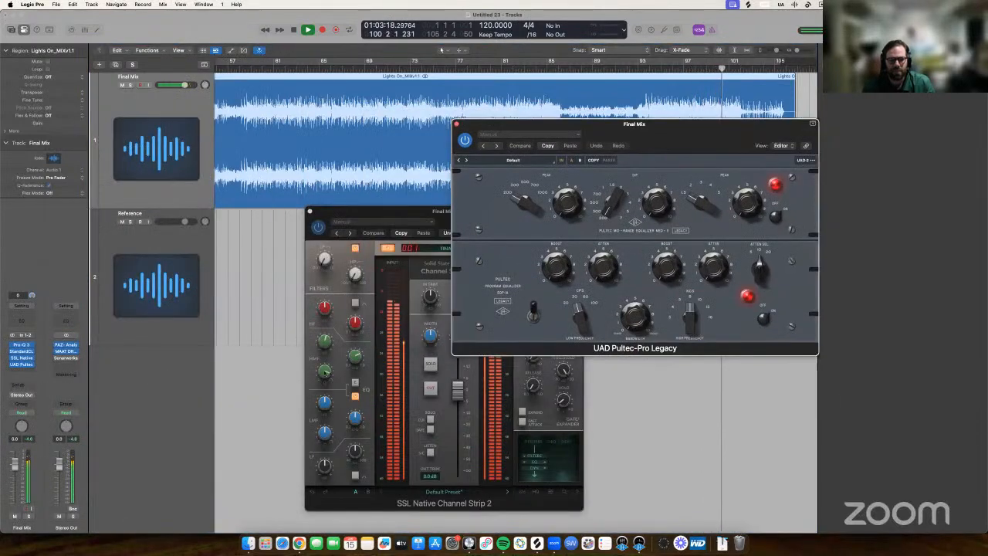
drag(370, 210, 254, 166)
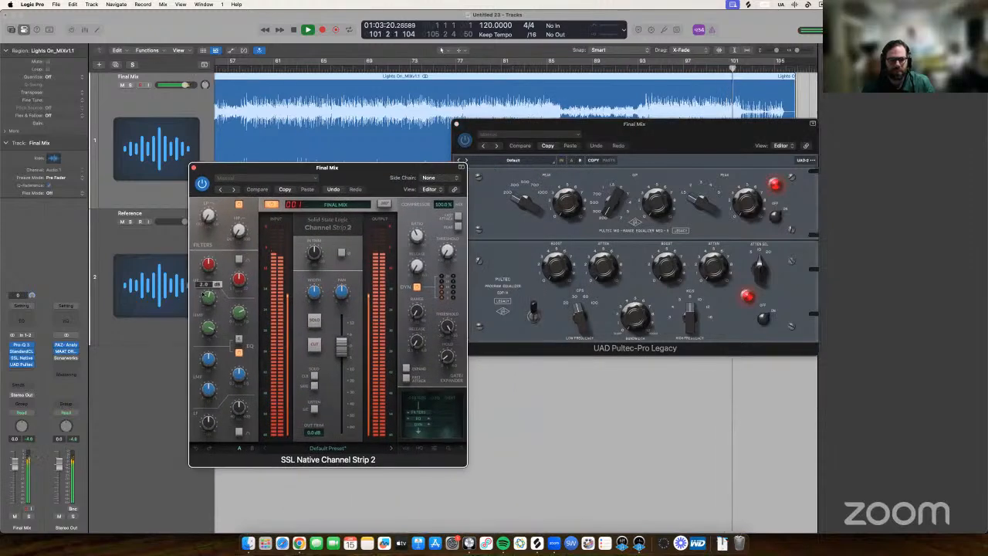
Cut the SSL channel strip's low-mid band about 1.3 dB at about 0.20 kHz during playback, and close the plug-in.
drag(238, 375, 238, 380)
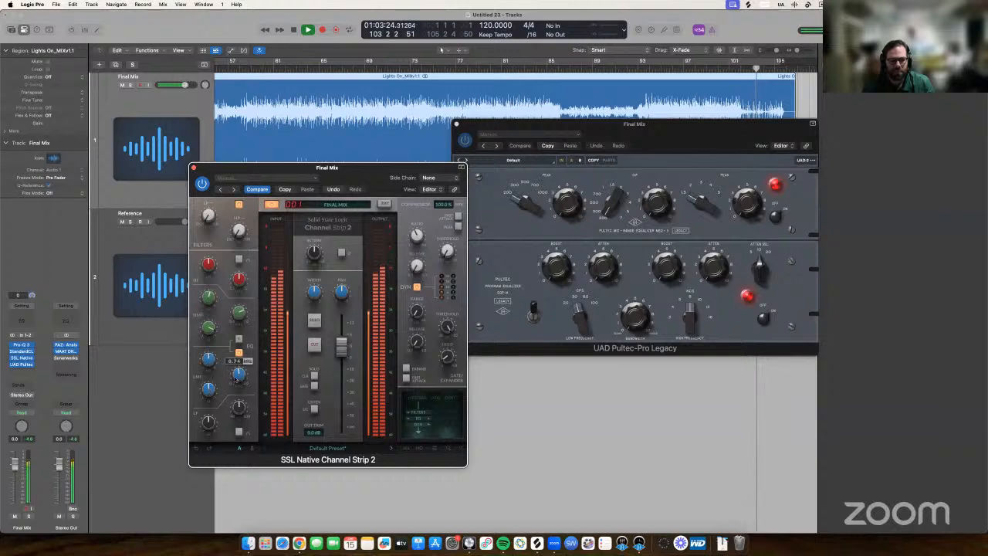
drag(236, 378, 237, 413)
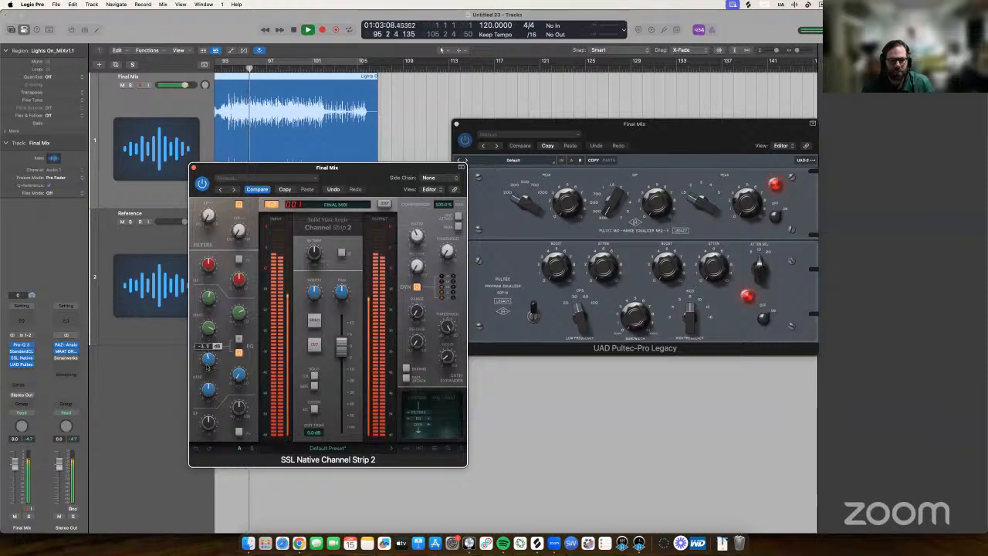
mouse_move(237, 374)
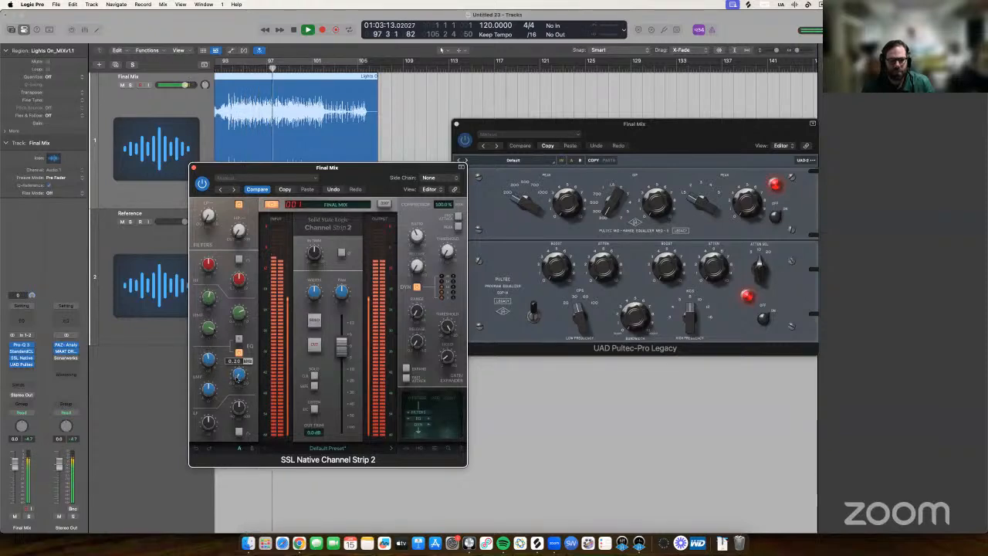
mouse_move(209, 358)
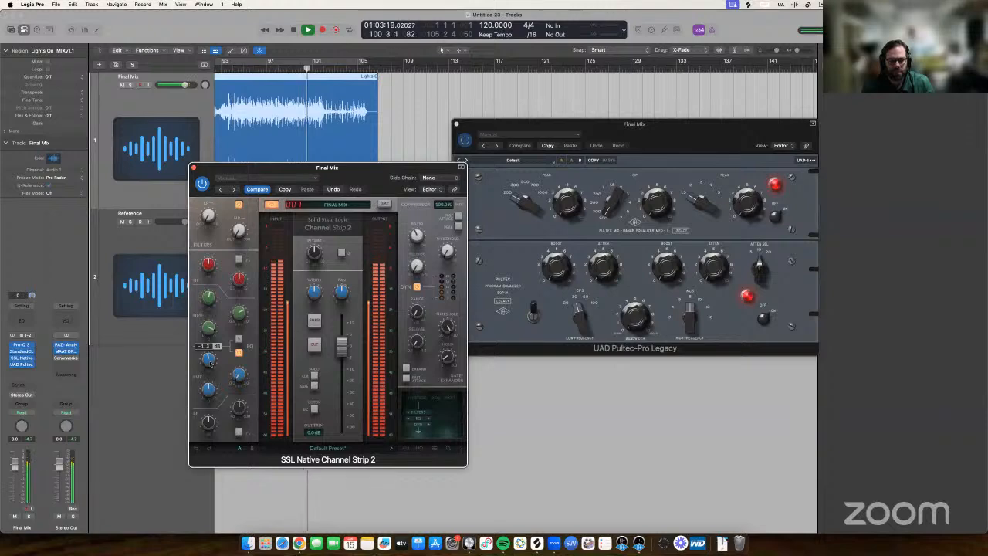
click(194, 168)
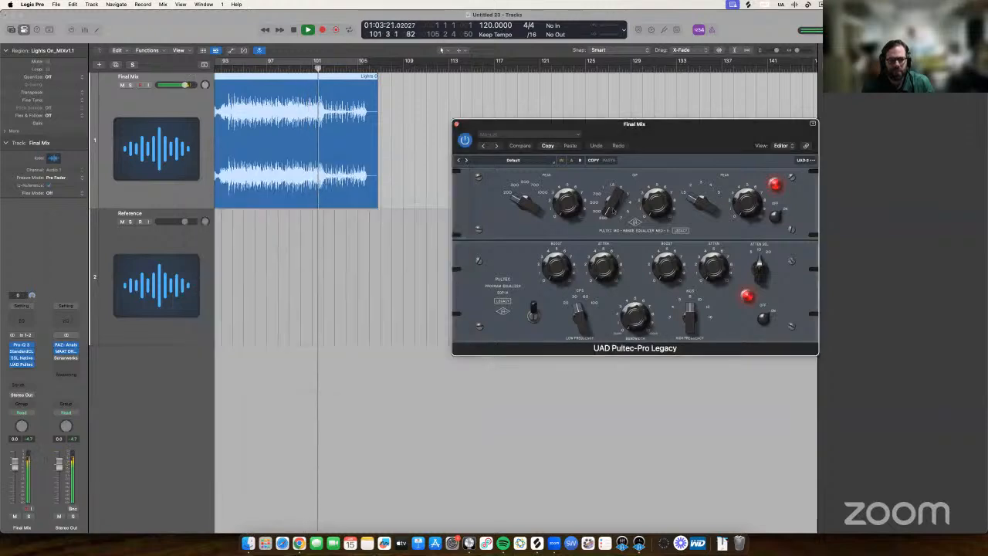
Reposition the Pultec window and raise its low-frequency boost slightly while the final section plays.
drag(694, 123, 473, 119)
click(340, 268)
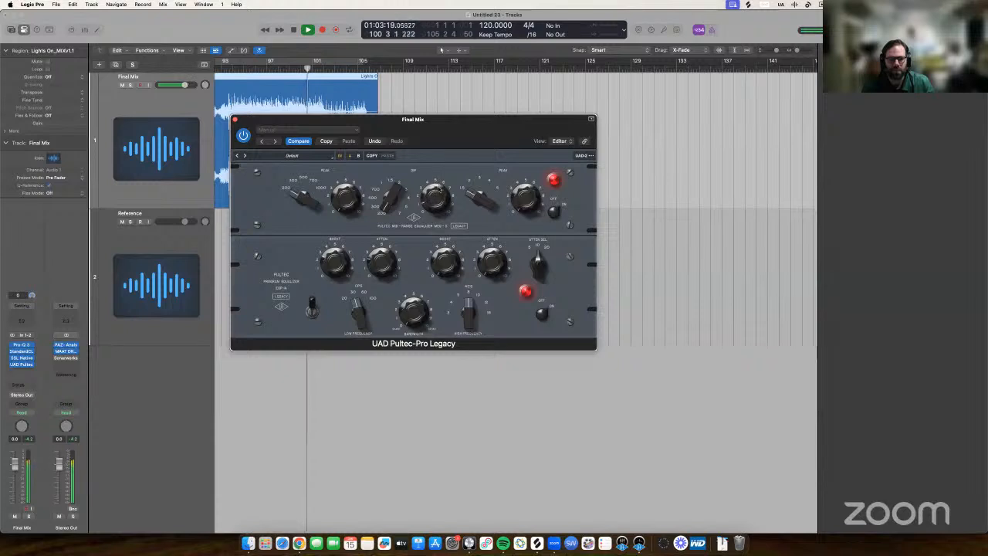
drag(436, 131, 455, 134)
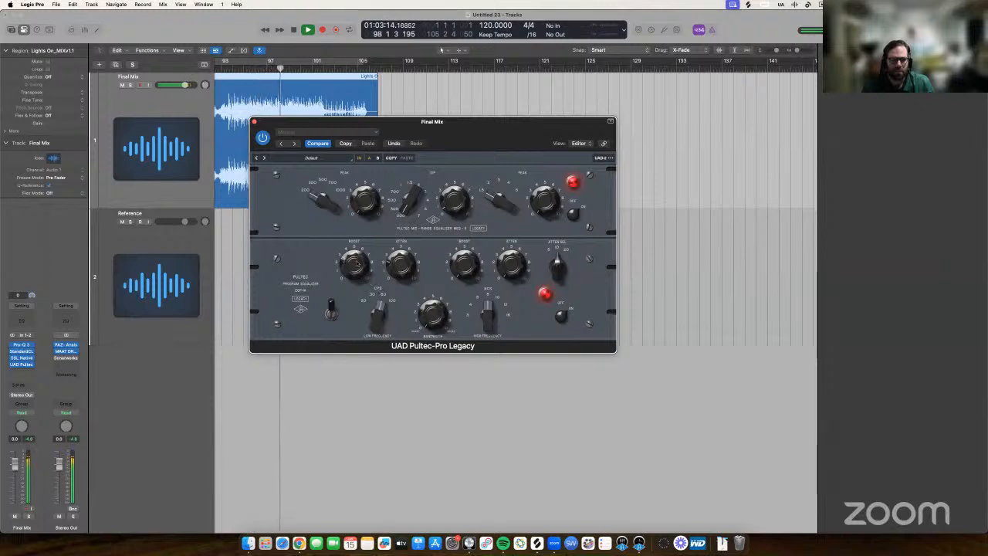
Audition the Pultec's low boost at 100 CPS, set its low frequency to 30 CPS, and replay the final section.
drag(380, 320, 380, 296)
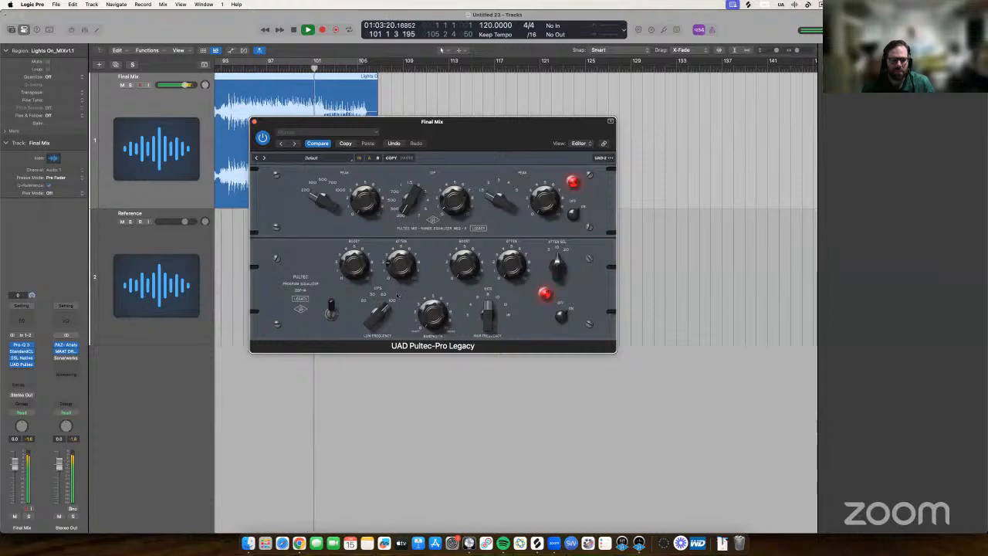
key(space)
key(space)
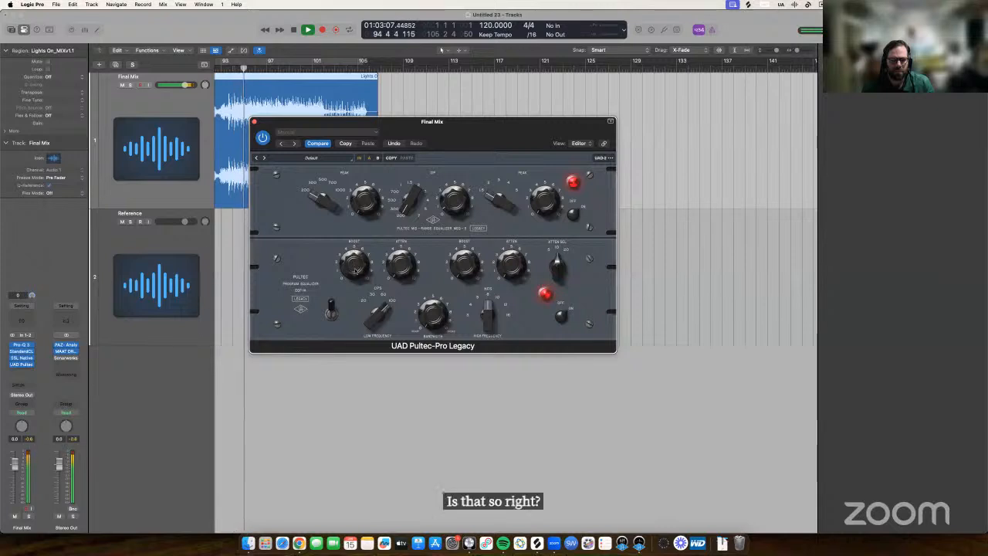
click(376, 330)
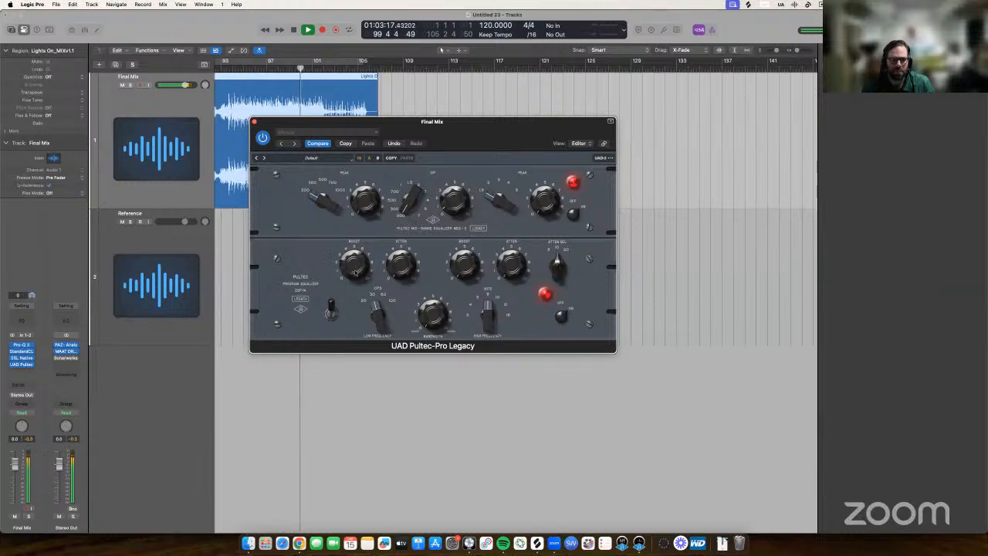
key(space)
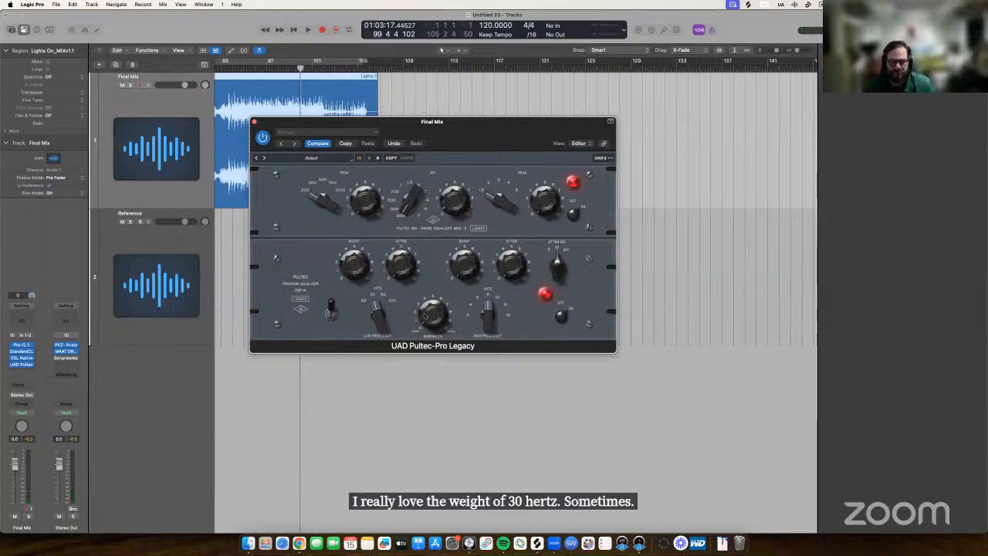
key(space)
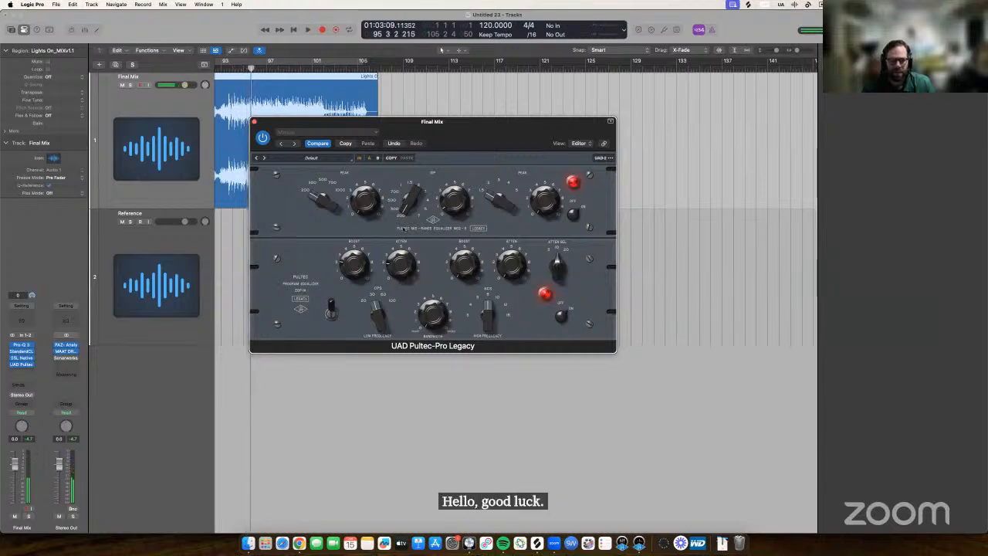
Move the Pultec clear of the waveform and reopen the SSL channel strip to review its mid-band EQ settings, closing it again.
drag(479, 121, 561, 141)
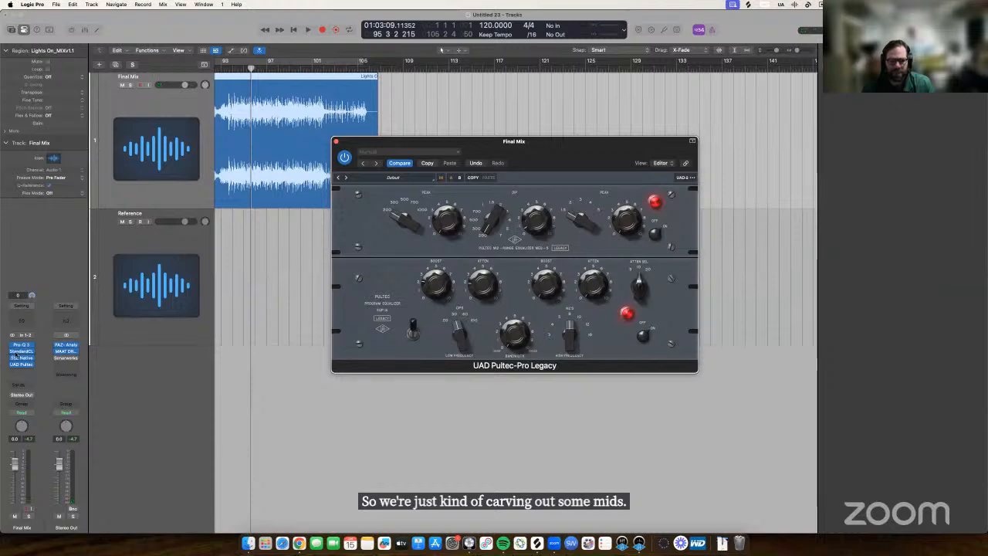
click(21, 357)
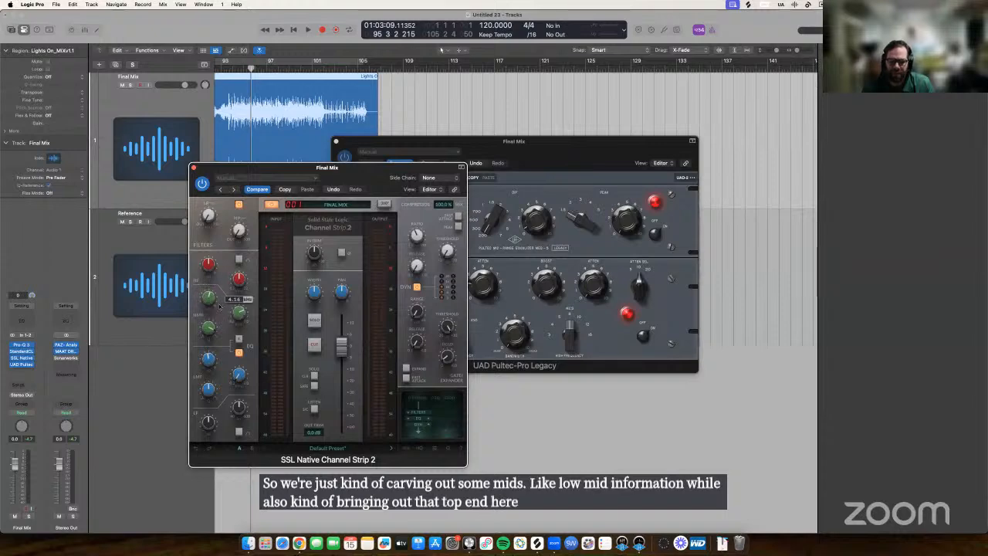
click(194, 167)
Compare the Pultec's high-frequency settings while playing from bar 93, settling on 10 KCS, and adjust the high boost.
key(space)
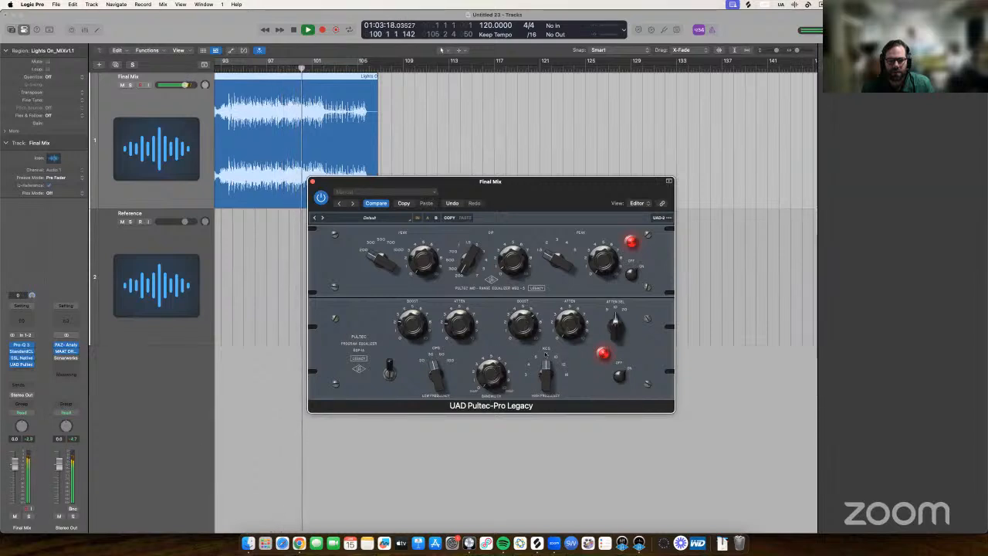
drag(545, 369, 545, 351)
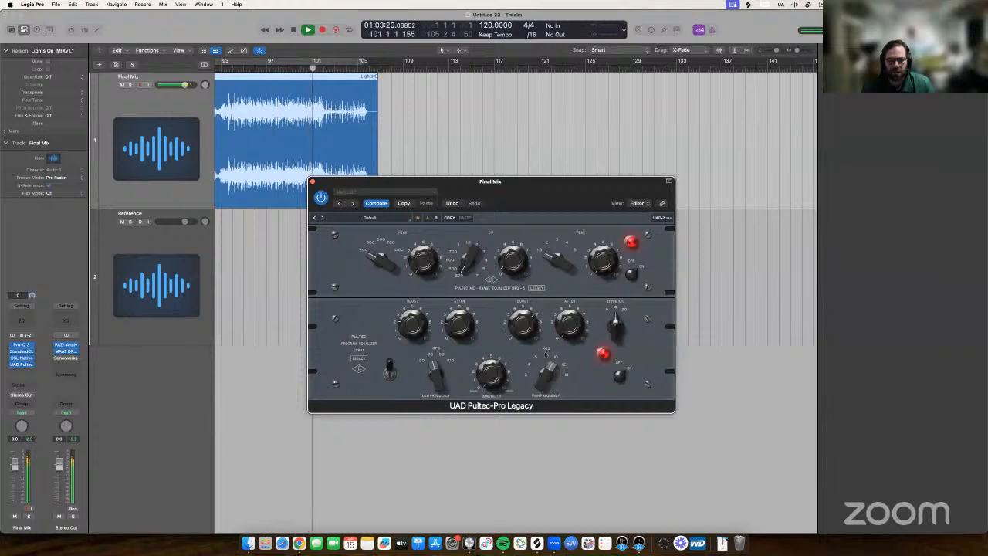
drag(546, 367, 549, 385)
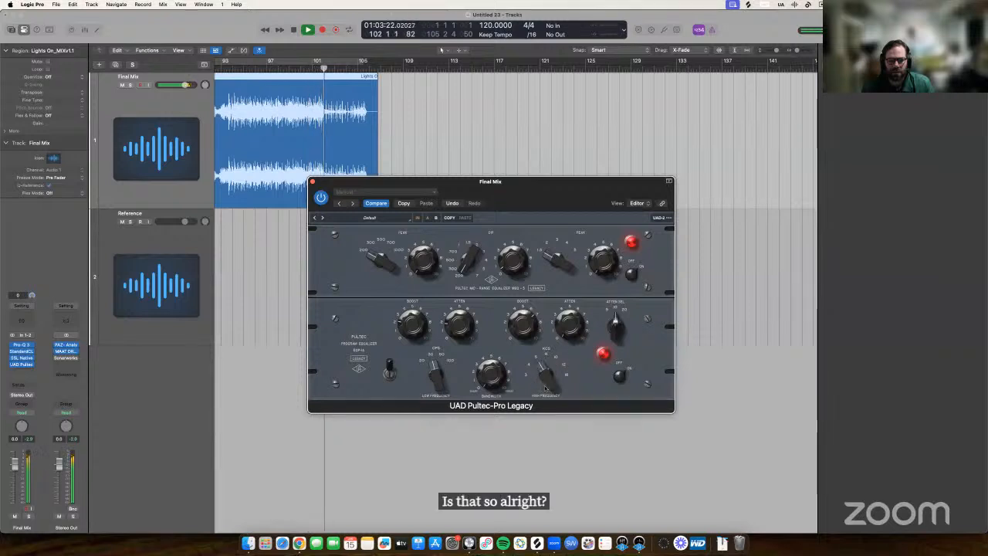
key(space)
key(space)
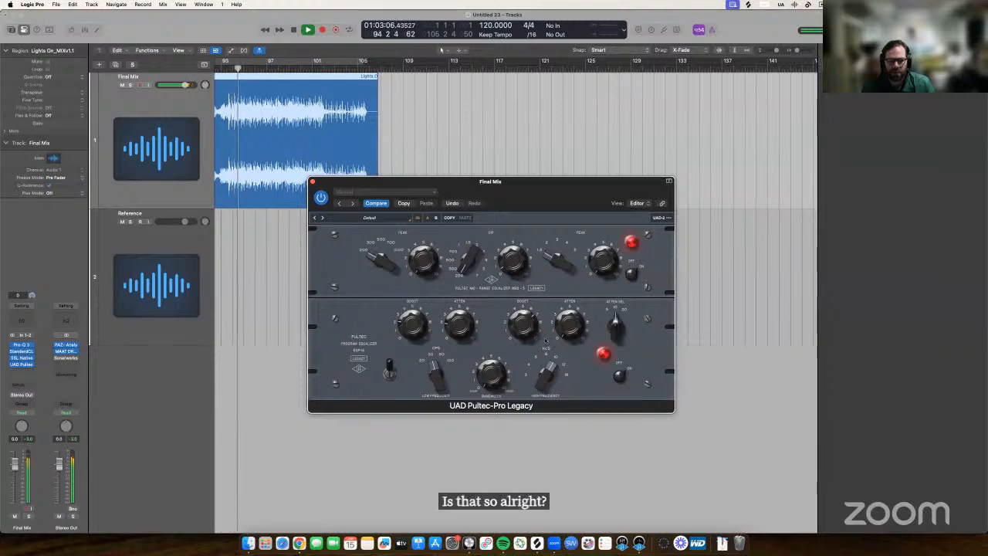
drag(546, 349, 522, 345)
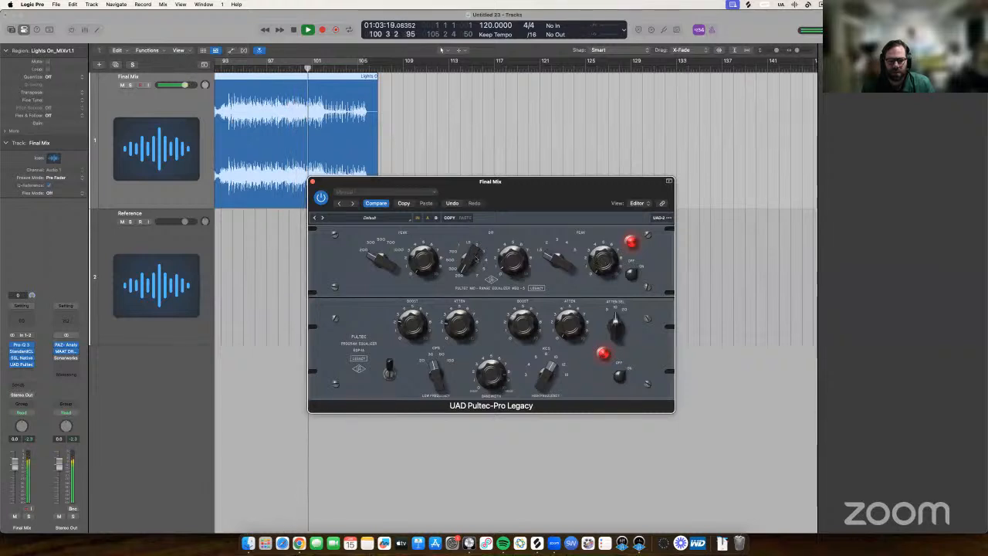
Reopen the SSL channel strip and raise its high-frequency band gain to about 0.5 dB while replaying from bar 93.
click(22, 357)
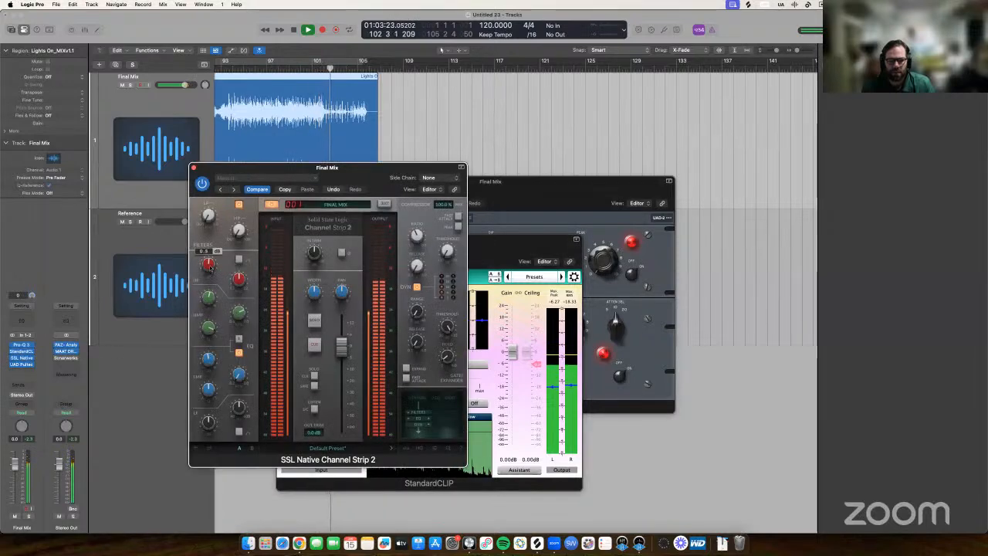
key(space)
key(space)
mouse_move(237, 284)
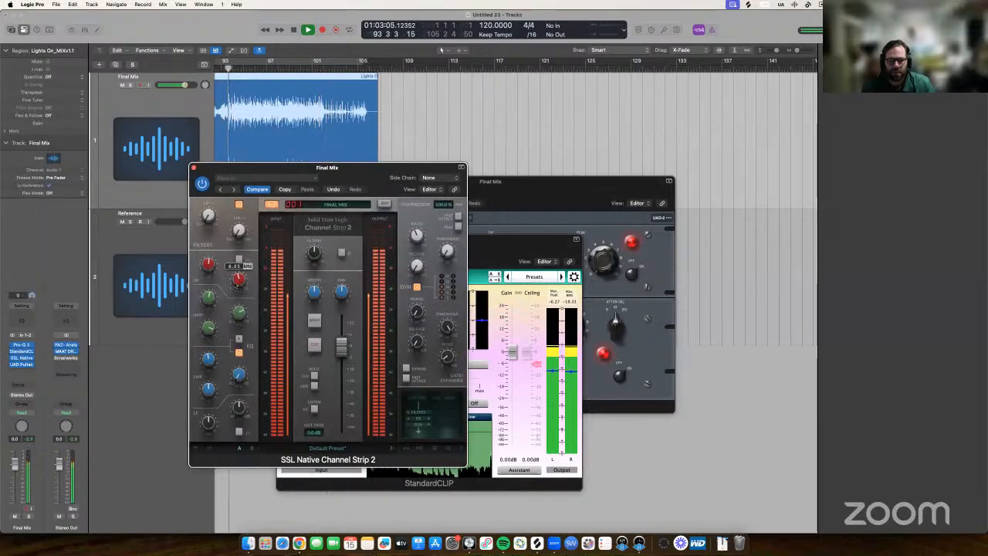
drag(209, 263, 207, 238)
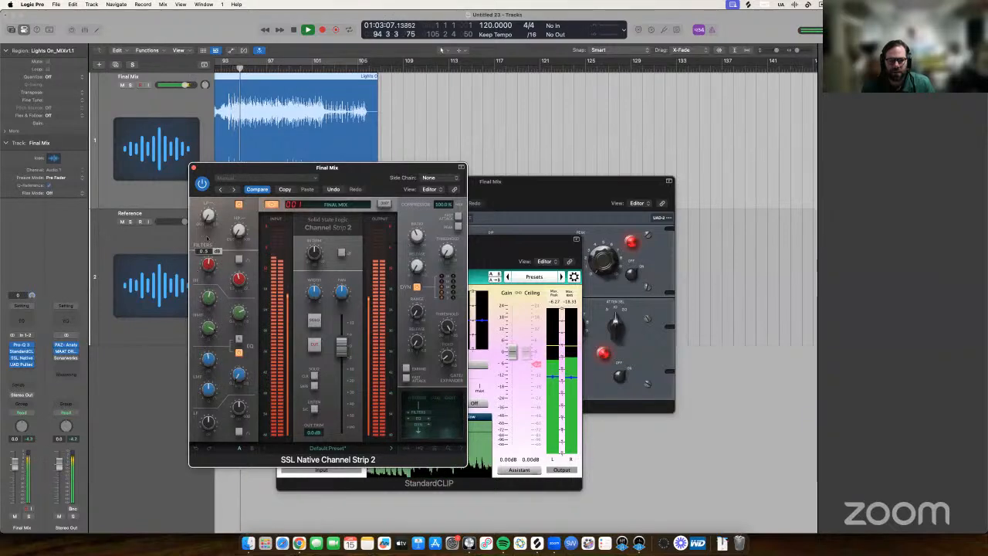
Close the open plug-in windows and A/B the Final Mix chain by bypassing all four inserts and re-enabling them while the final section plays.
click(192, 166)
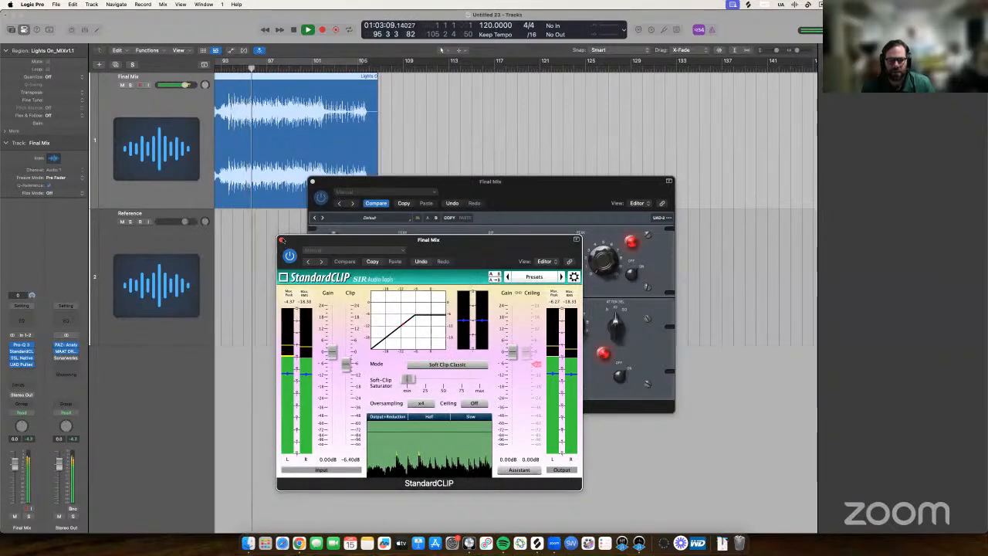
click(282, 240)
click(312, 181)
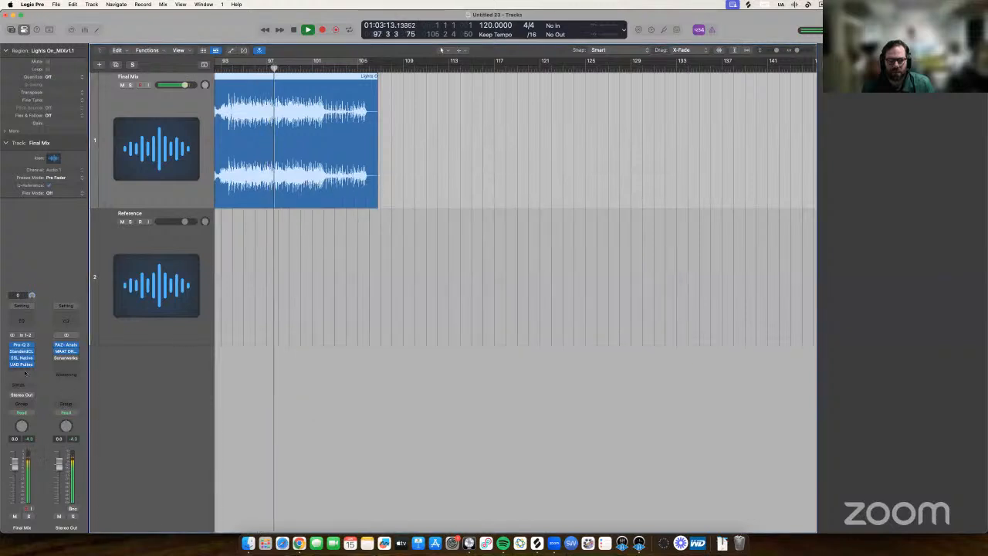
key(space)
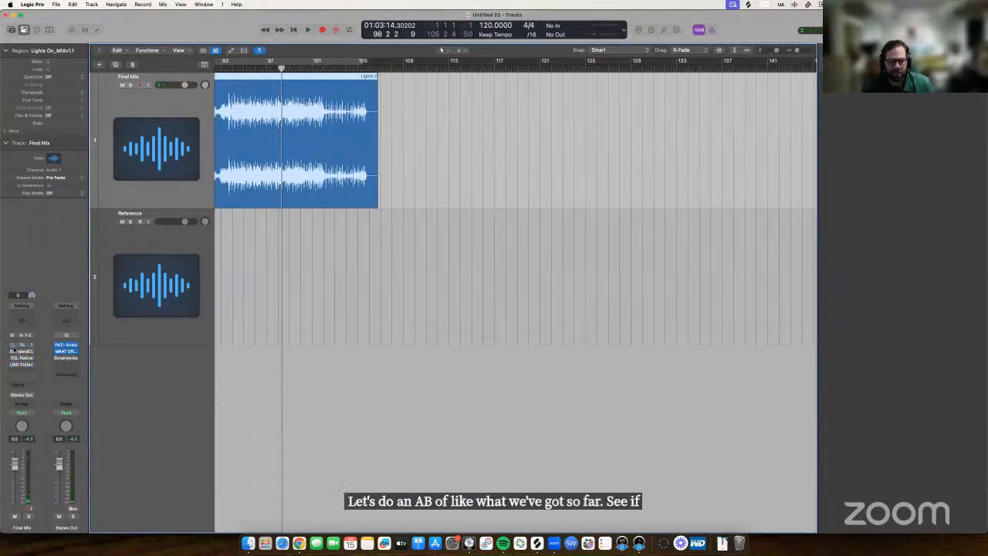
key(space)
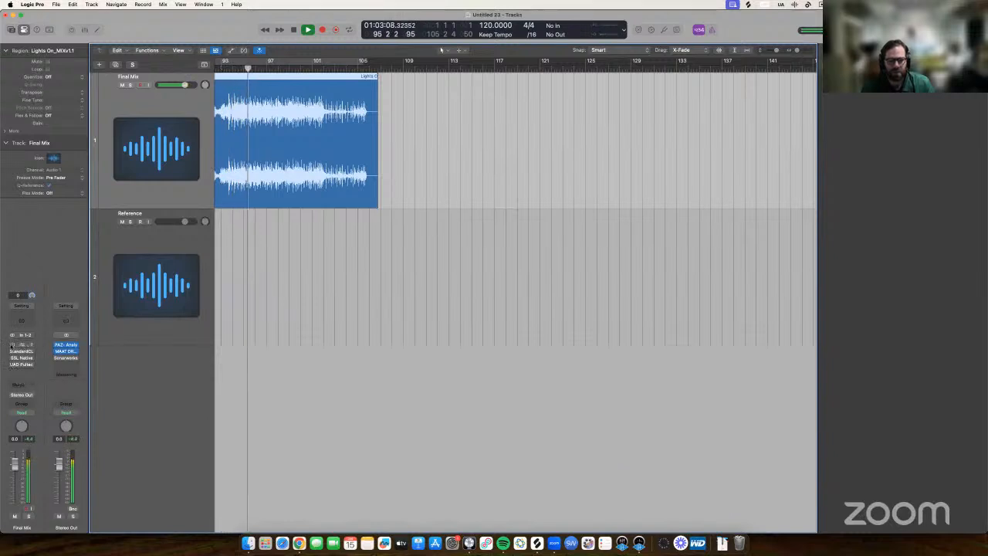
drag(12, 345, 12, 367)
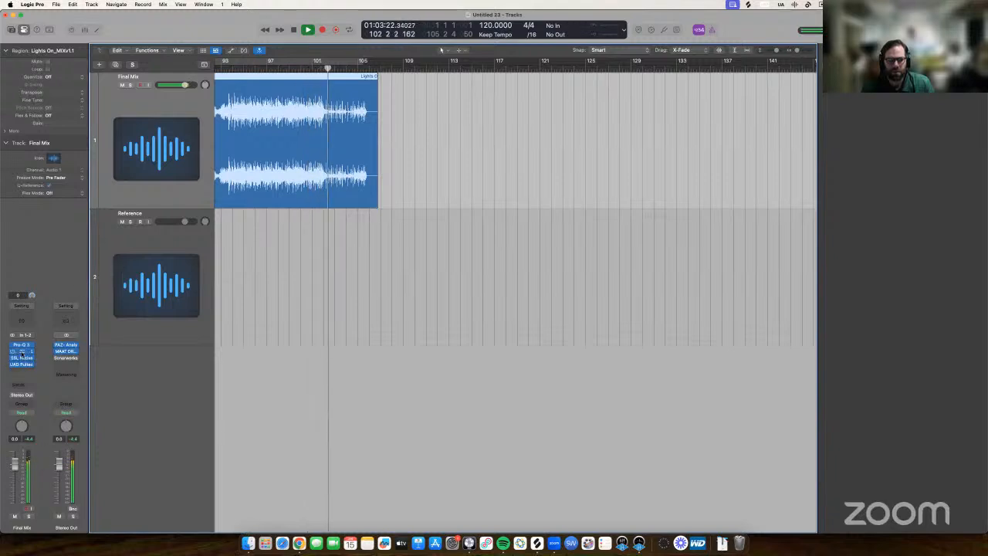
Open the PAZ Analyzer on the Stereo Out, clear its peak hold, and replay the final section to examine the frequency balance for harshness.
click(66, 345)
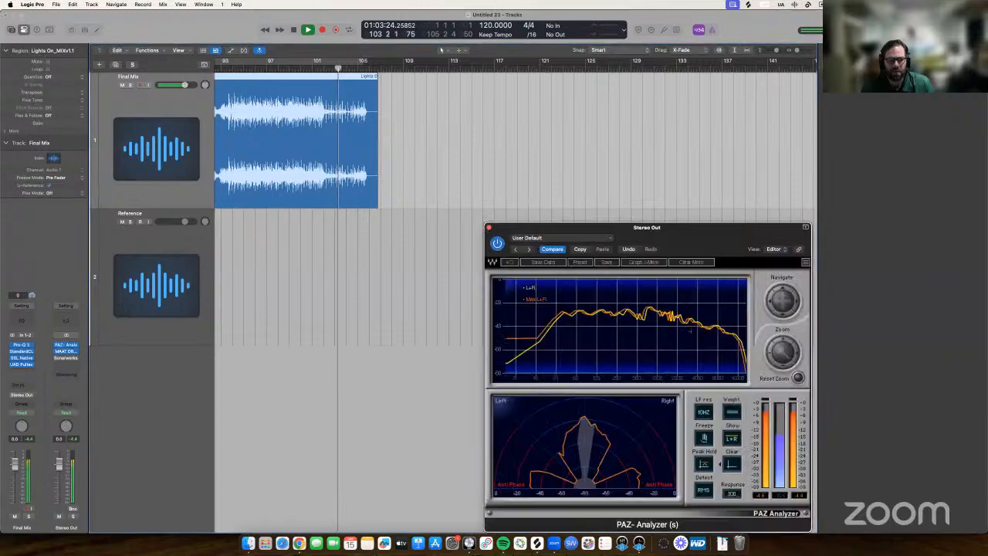
key(space)
key(space)
drag(728, 240, 657, 115)
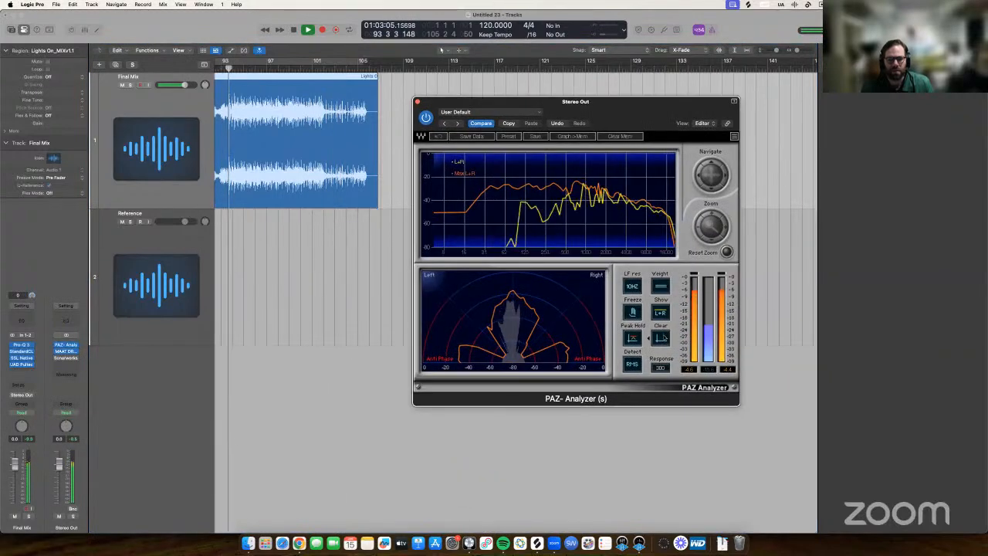
click(662, 340)
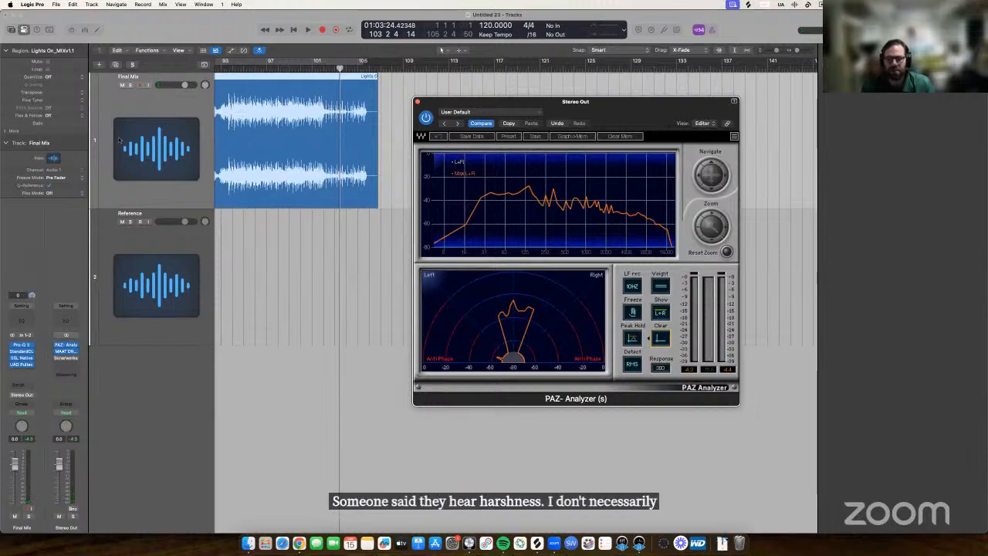
click(122, 253)
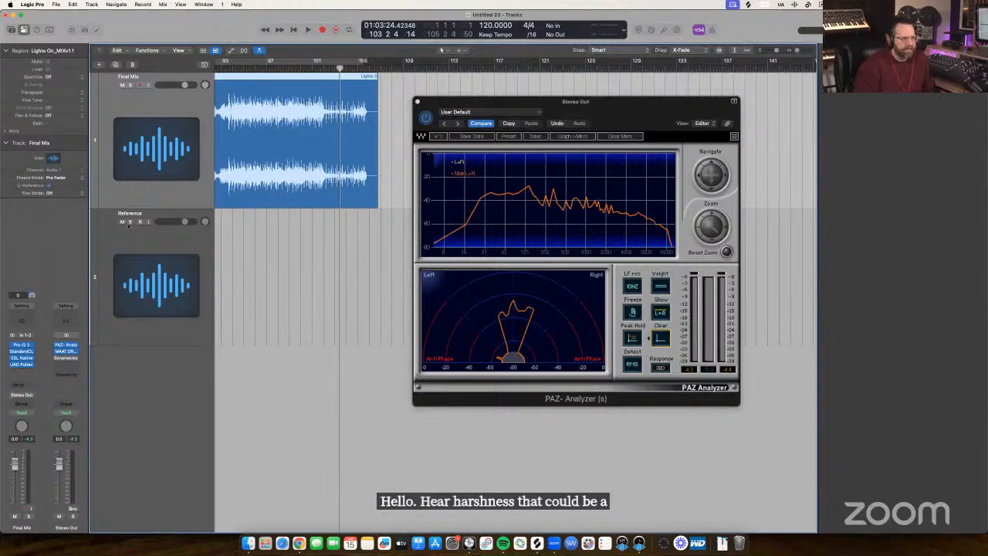
key(space)
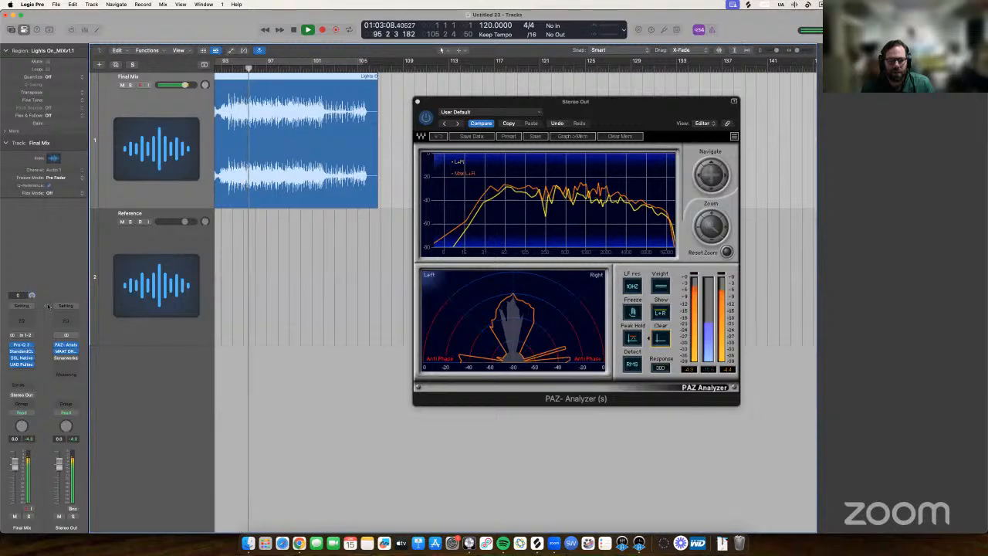
key(space)
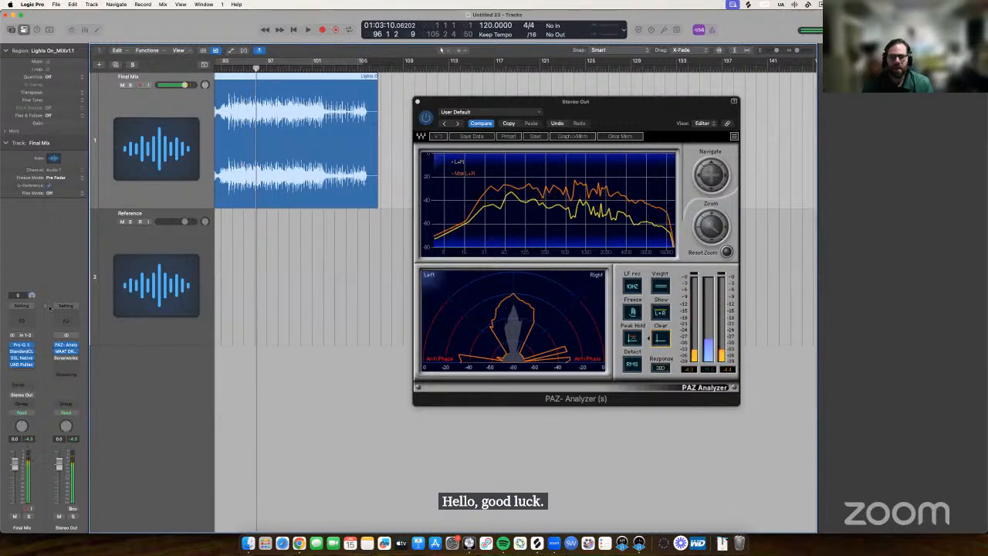
click(22, 373)
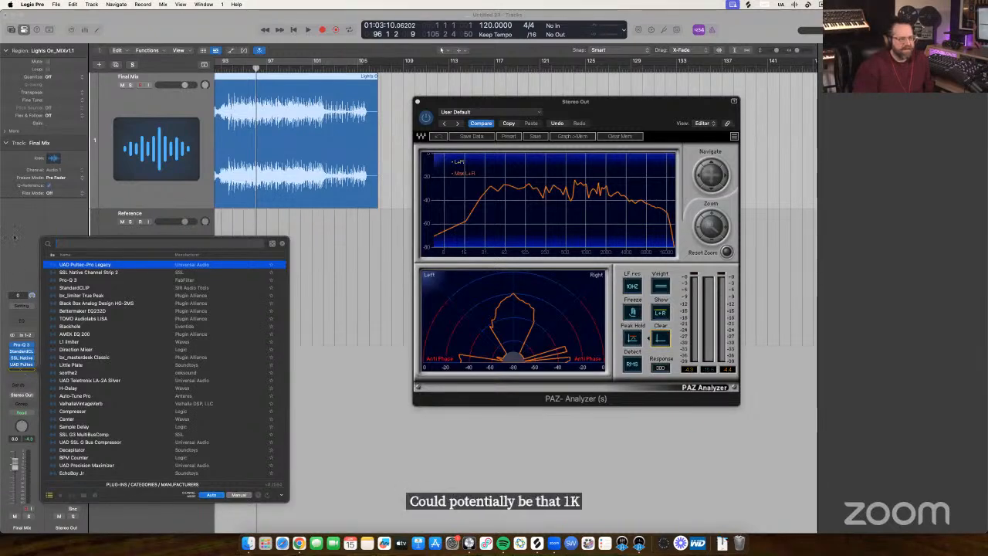
key(Escape)
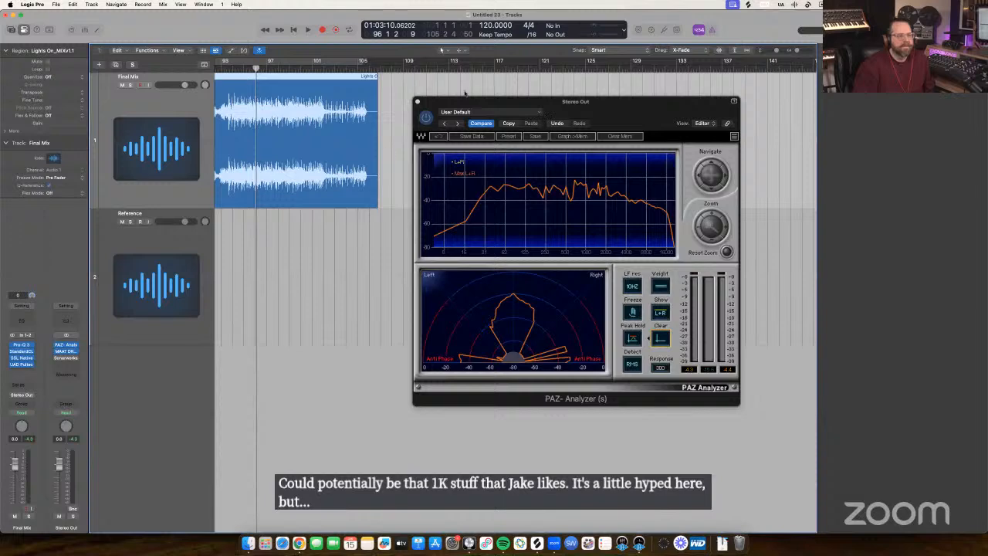
drag(622, 102, 675, 138)
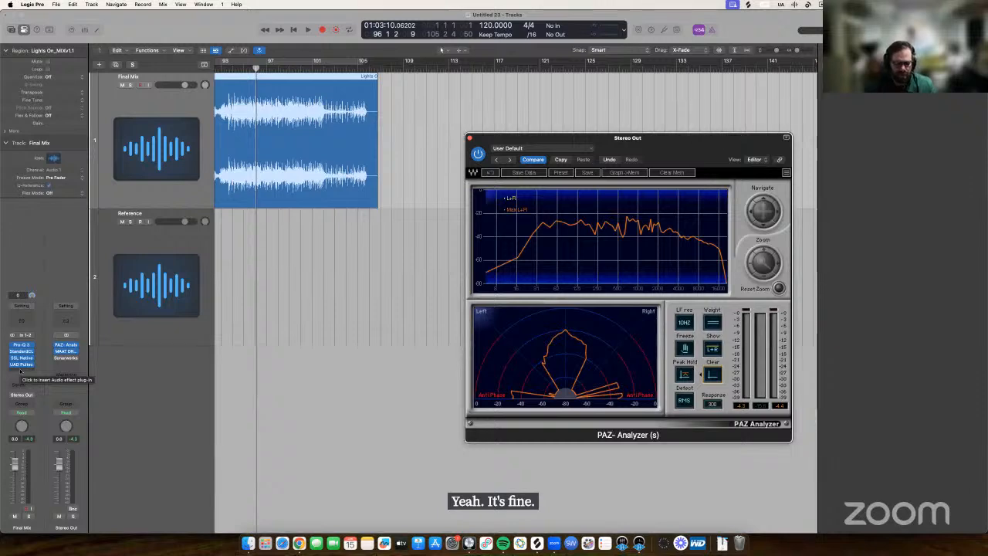
click(21, 371)
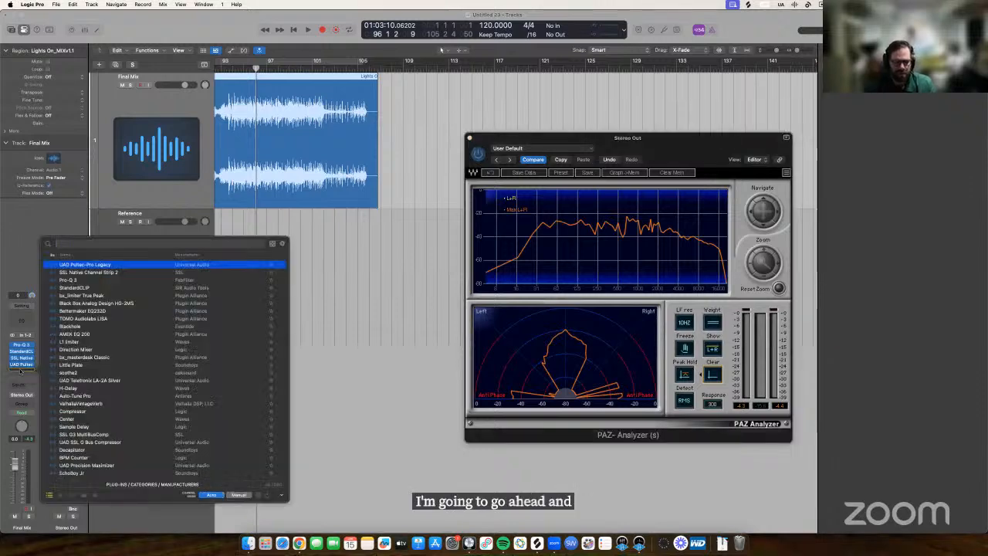
click(34, 242)
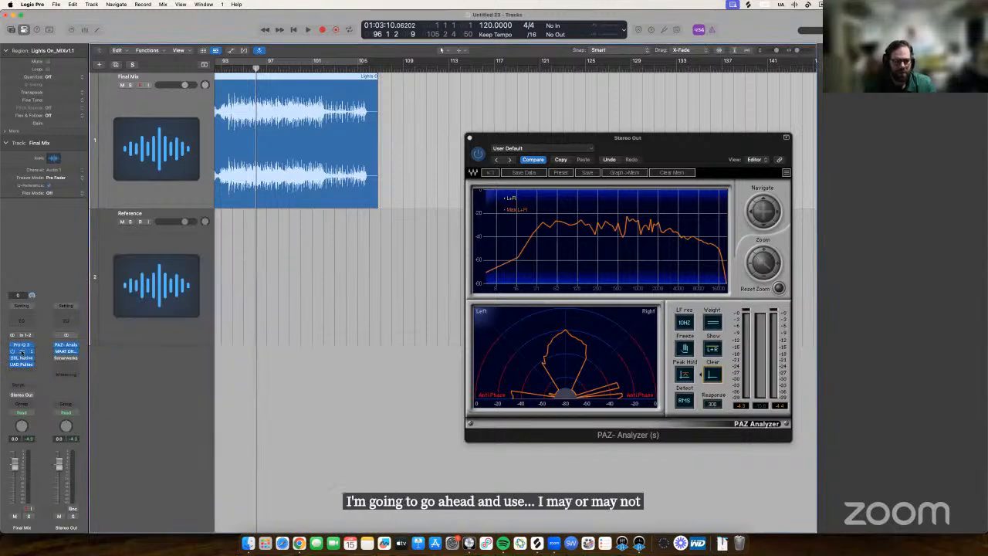
click(23, 345)
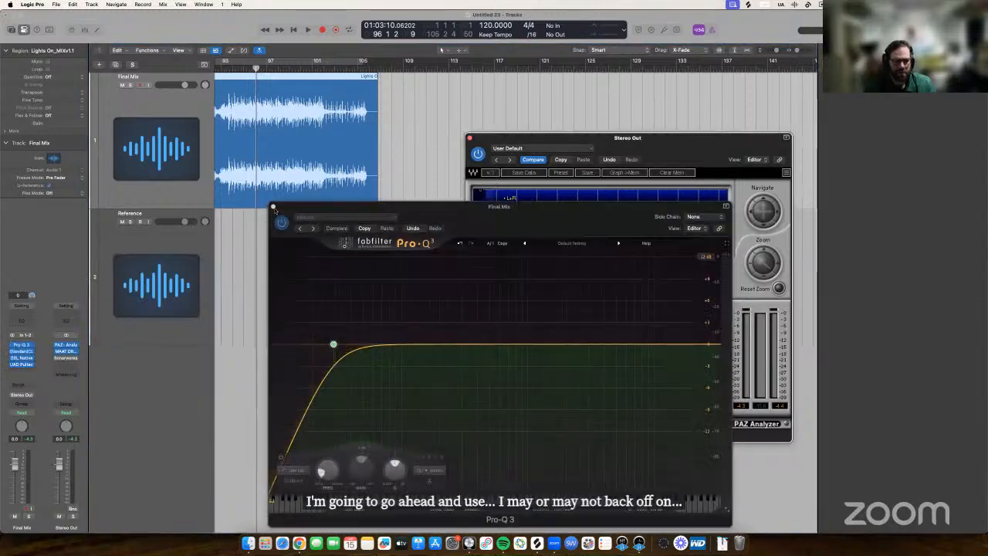
click(275, 207)
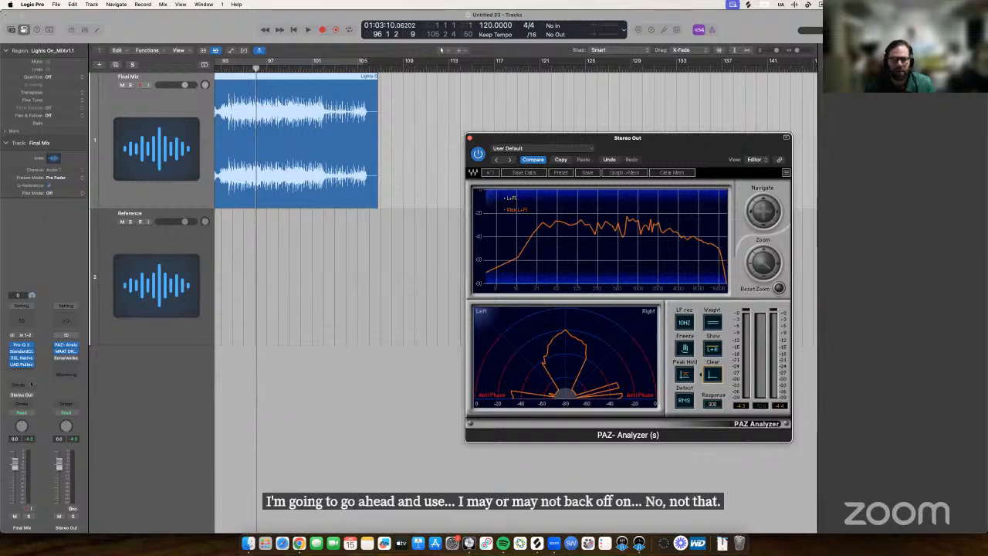
Insert UAD Precision Maximizer after the Pultec on the Final Mix track.
click(25, 371)
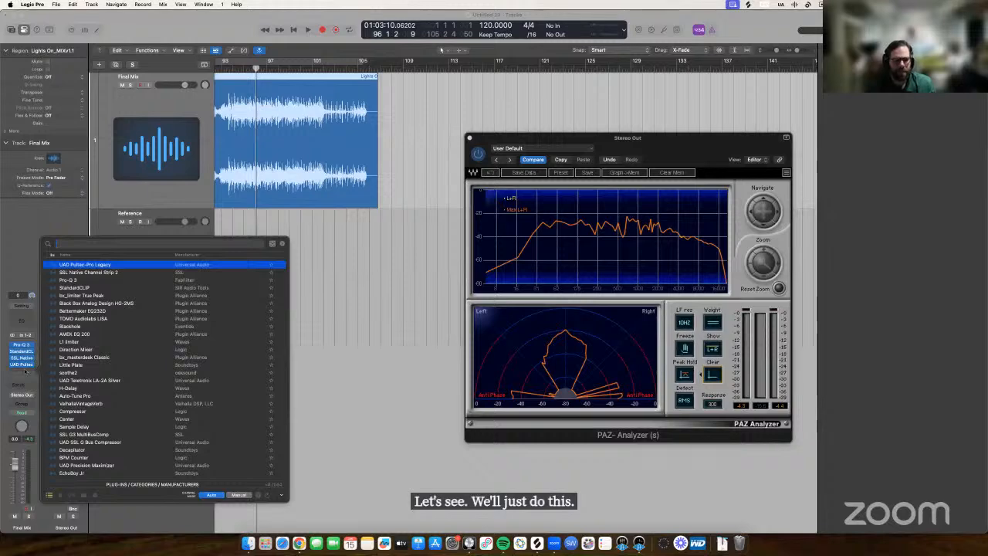
text(preci)
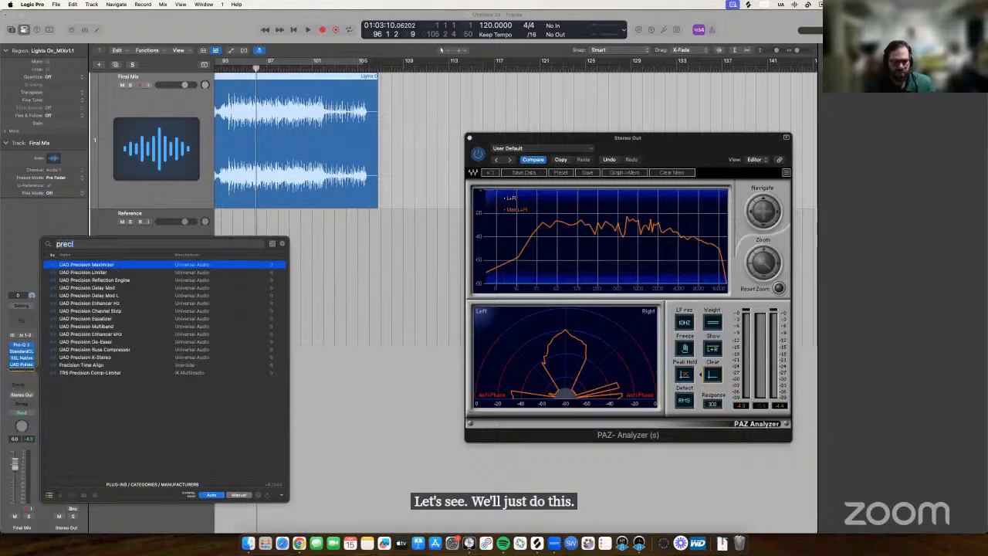
key(Return)
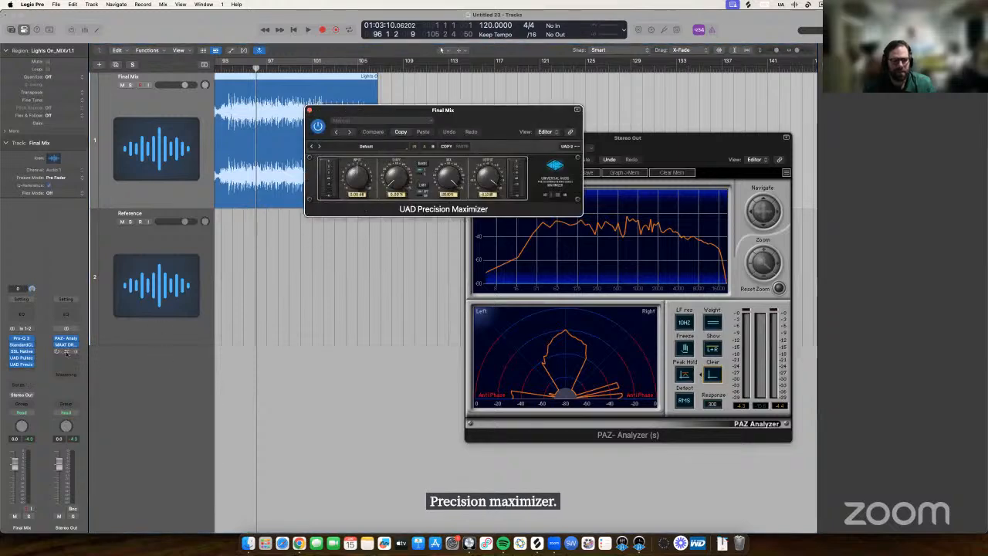
Insert bx_limiter True Peak after the Precision Maximizer as a second limiting stage and close its window.
click(22, 371)
text(limi)
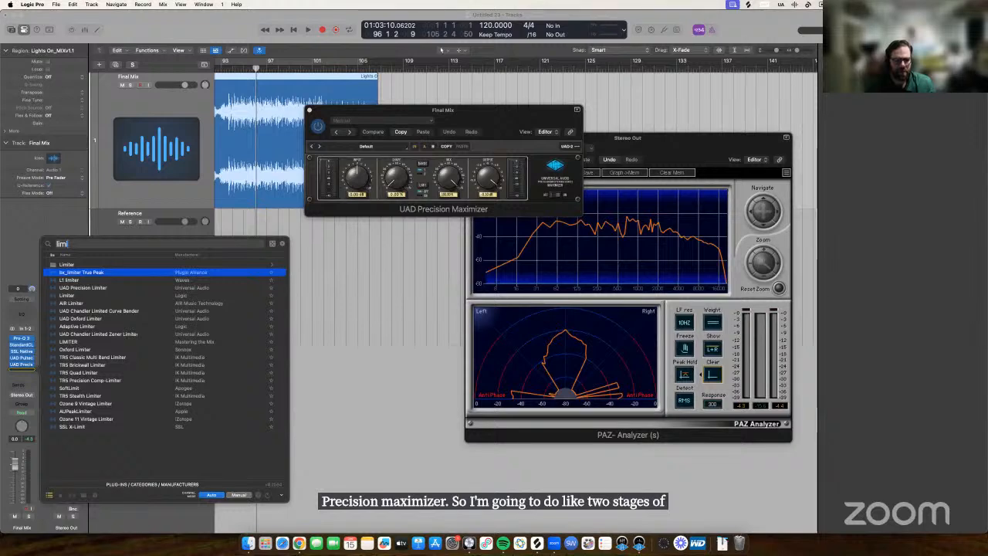
text(ter)
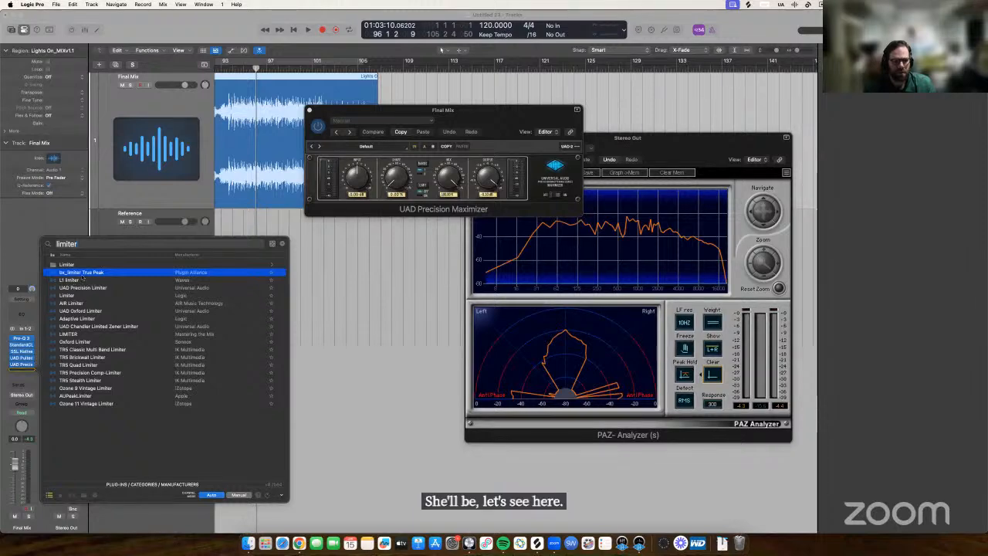
key(Return)
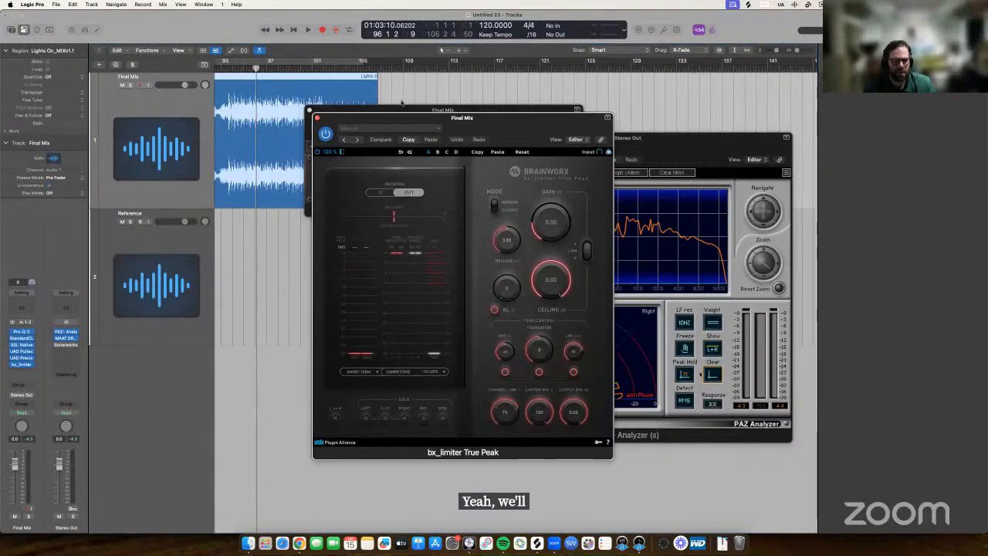
drag(322, 109, 414, 245)
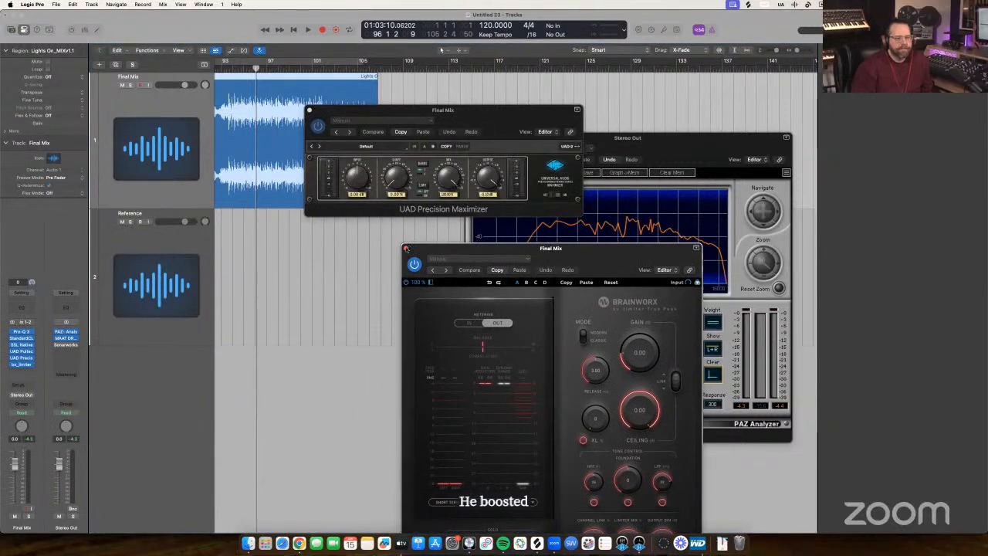
click(405, 247)
Move the Precision Maximizer window clear of the analyzer and lower the Stereo Out fader while replaying the final section.
key(space)
drag(443, 110, 351, 219)
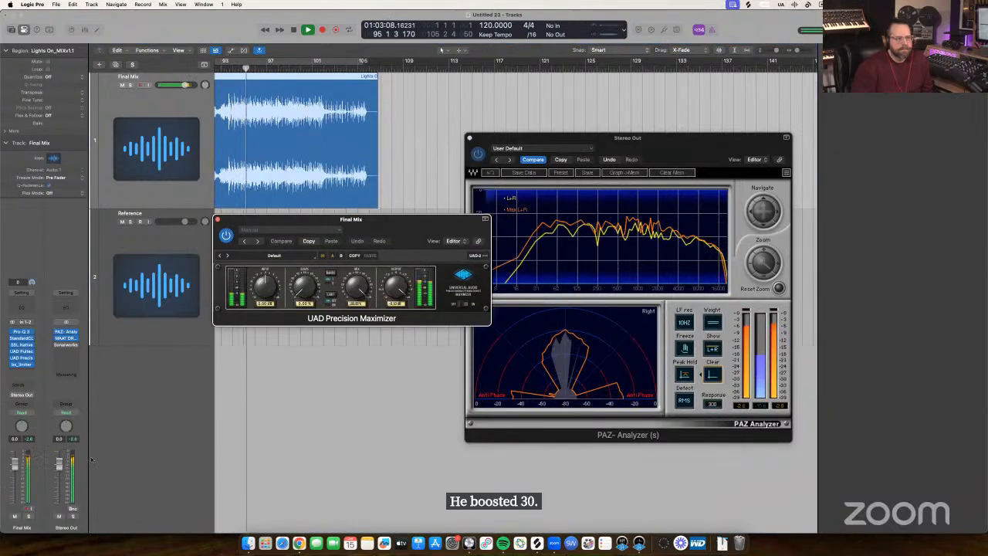
drag(60, 466, 61, 482)
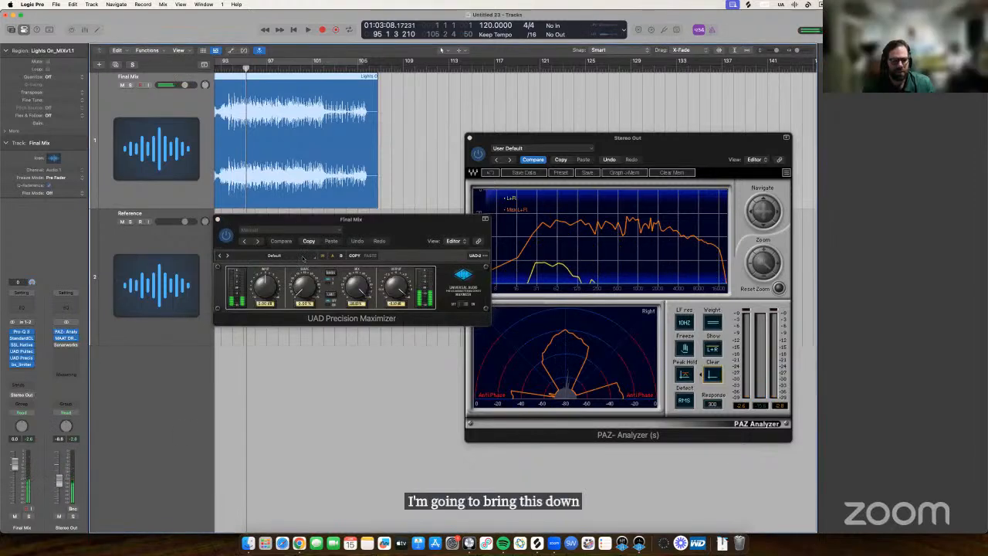
Insert SSL Native Bus Compressor 2 between the Pultec and the Precision Maximizer on the Final Mix track.
click(24, 353)
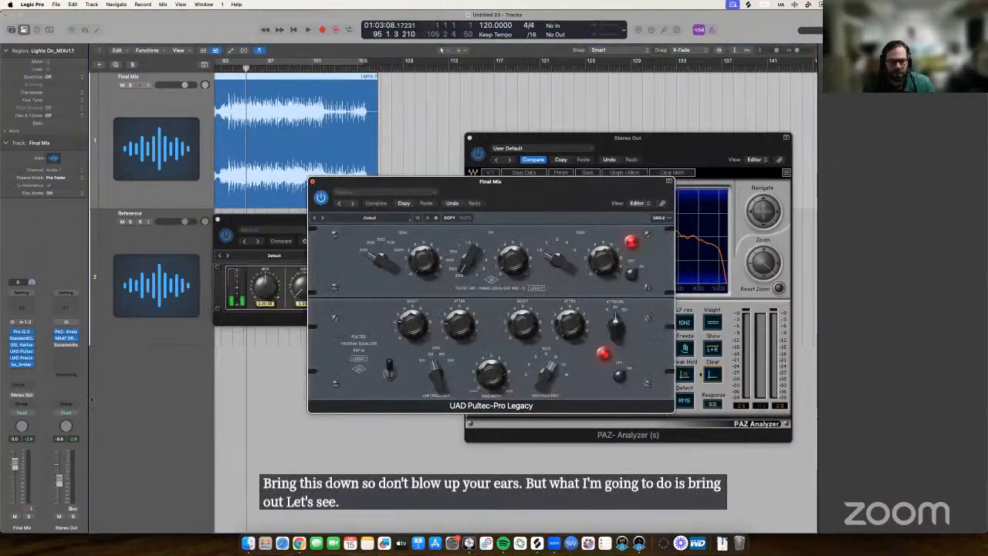
key(super+w)
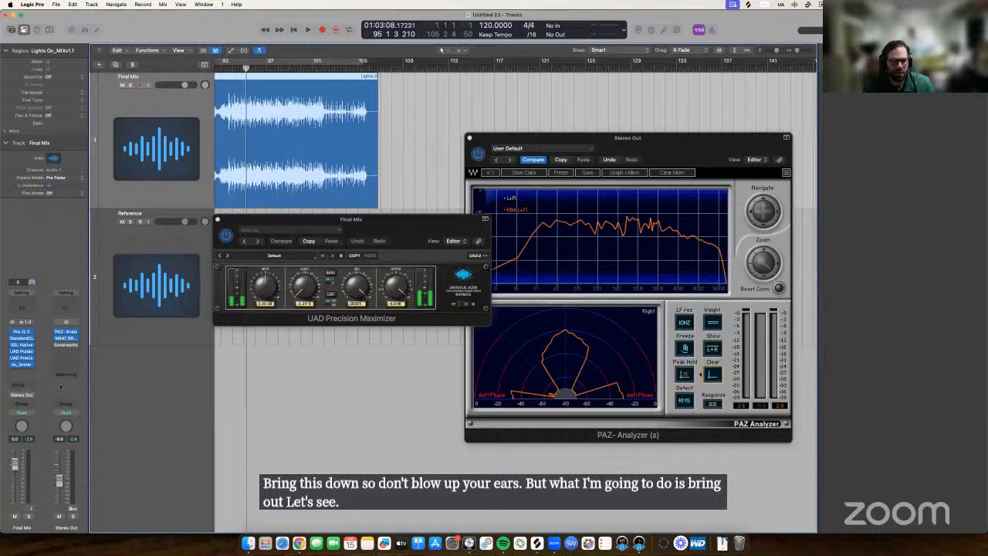
click(24, 357)
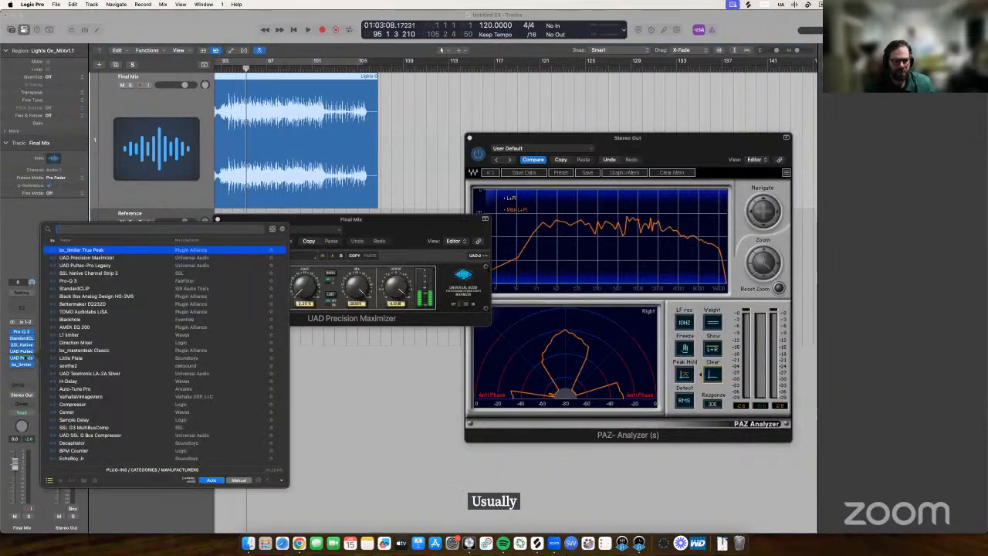
text(ssl)
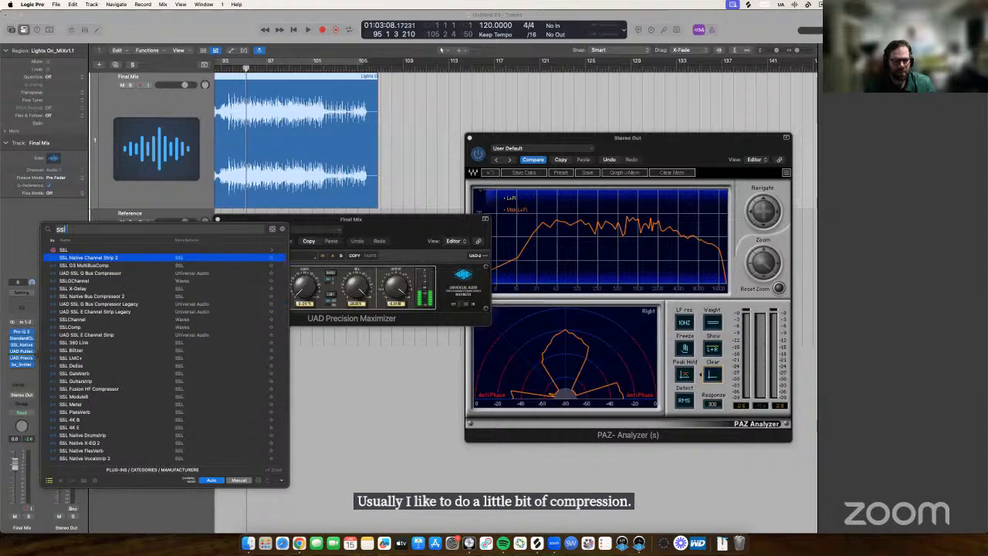
text( comp)
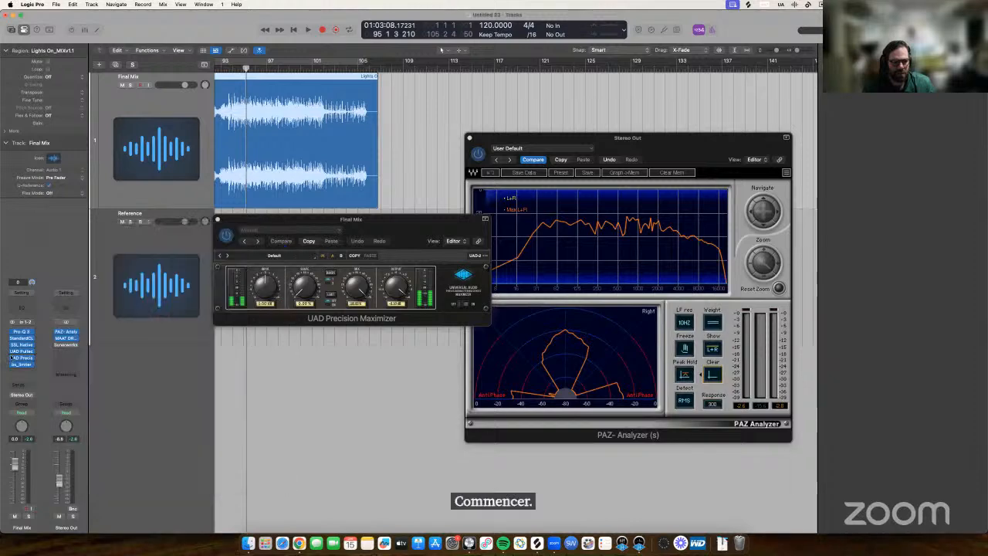
key(Escape)
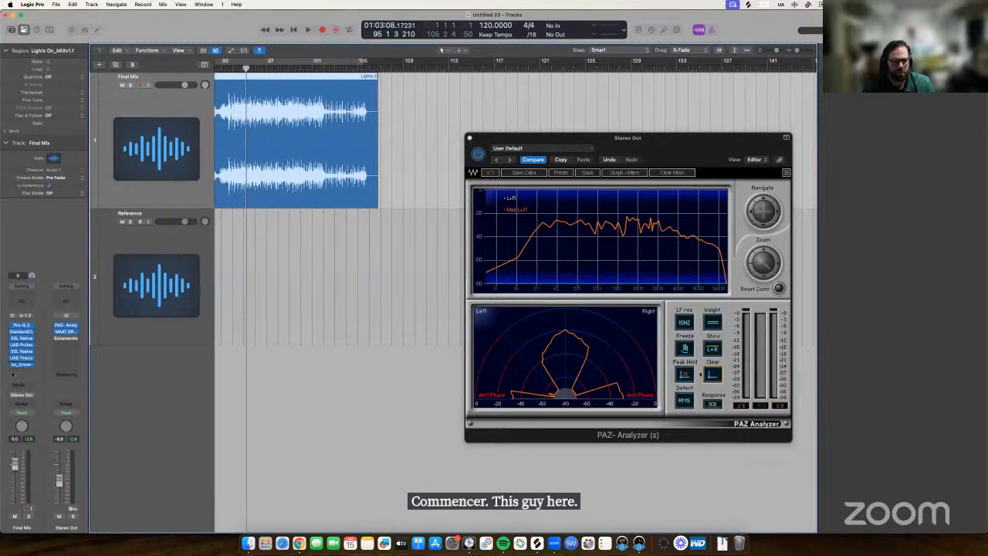
Open the SSL bus compressor and lower its threshold while playing the final section.
click(22, 351)
key(space)
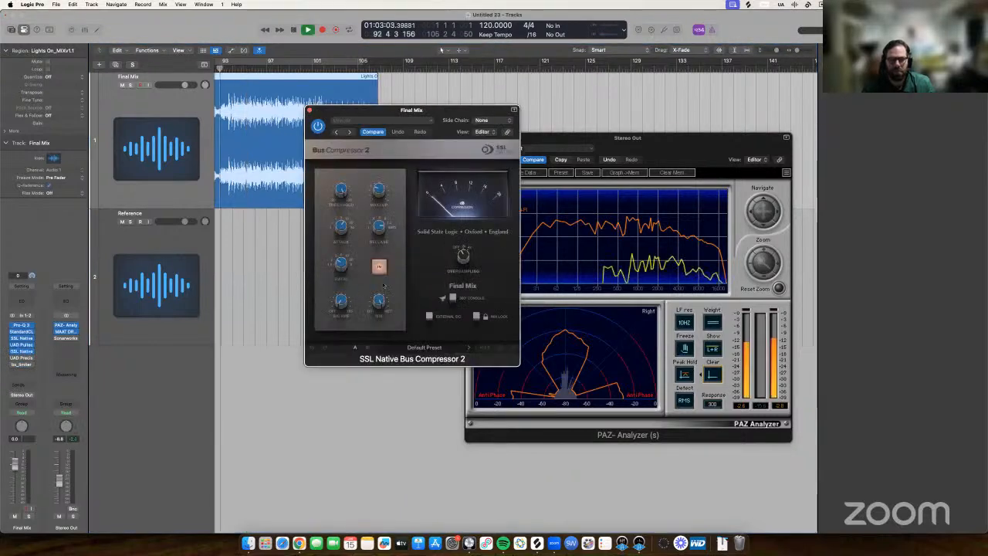
drag(337, 192, 337, 278)
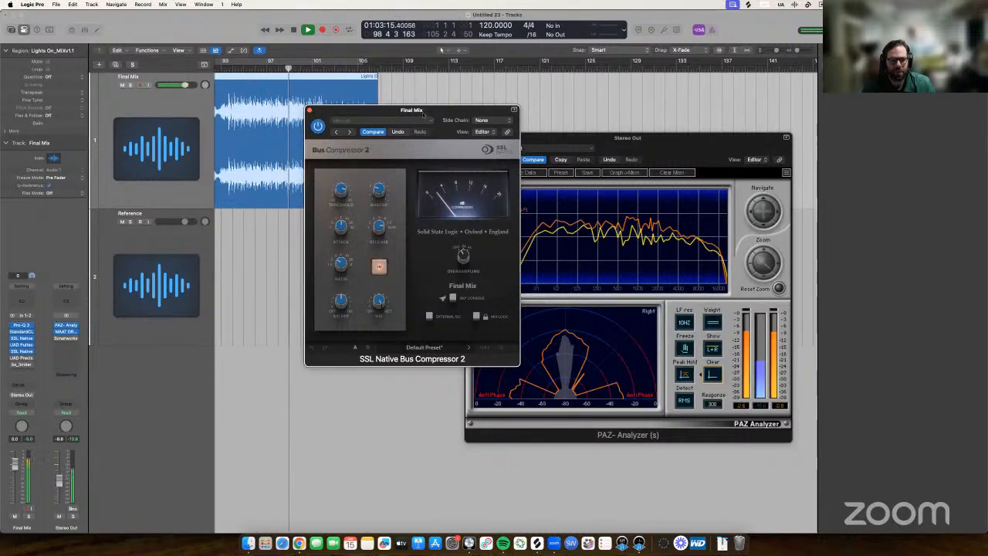
Raise and fine-tune the SSL bus compressor's makeup gain while replaying the final section, reset the channel's peak level and close the compressor window.
drag(378, 197, 379, 165)
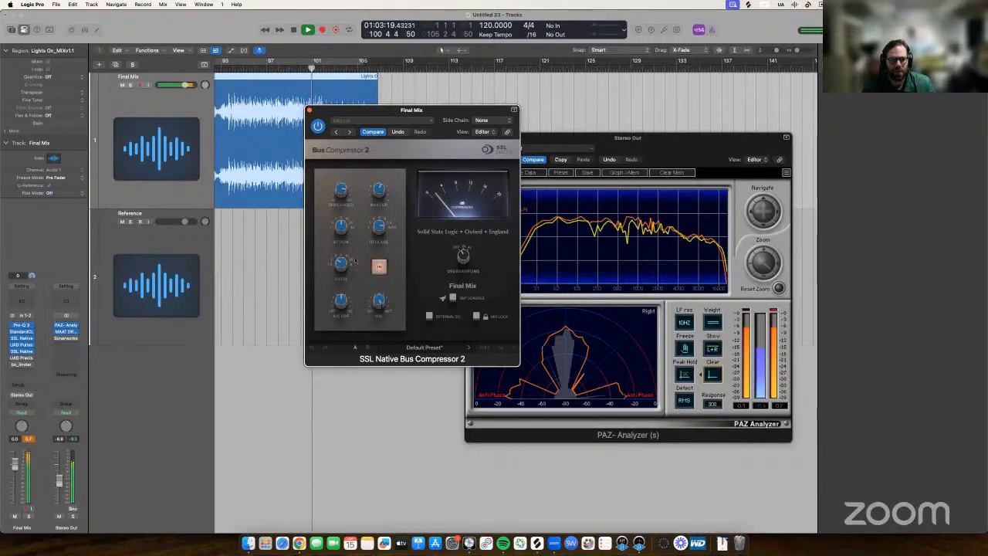
drag(379, 192, 379, 189)
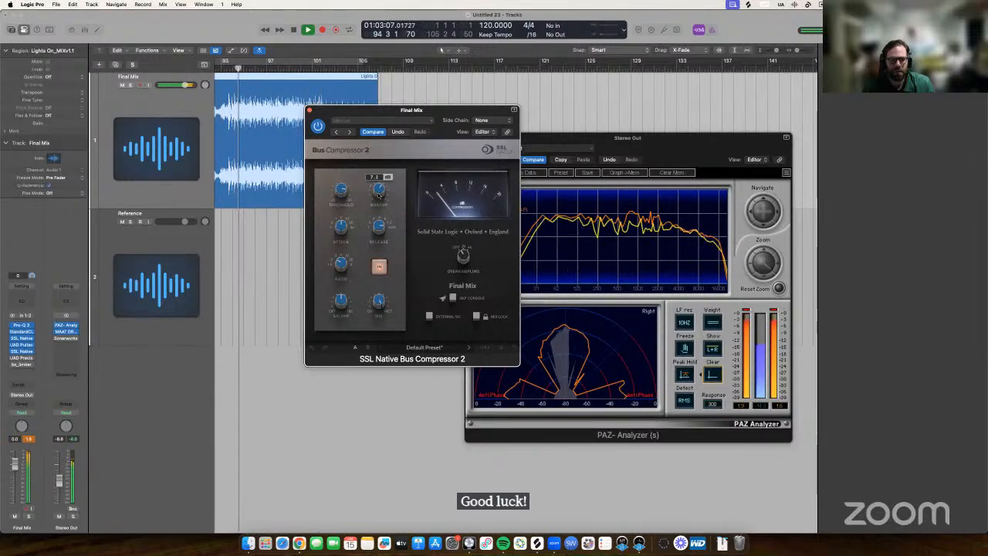
key(space)
key(space)
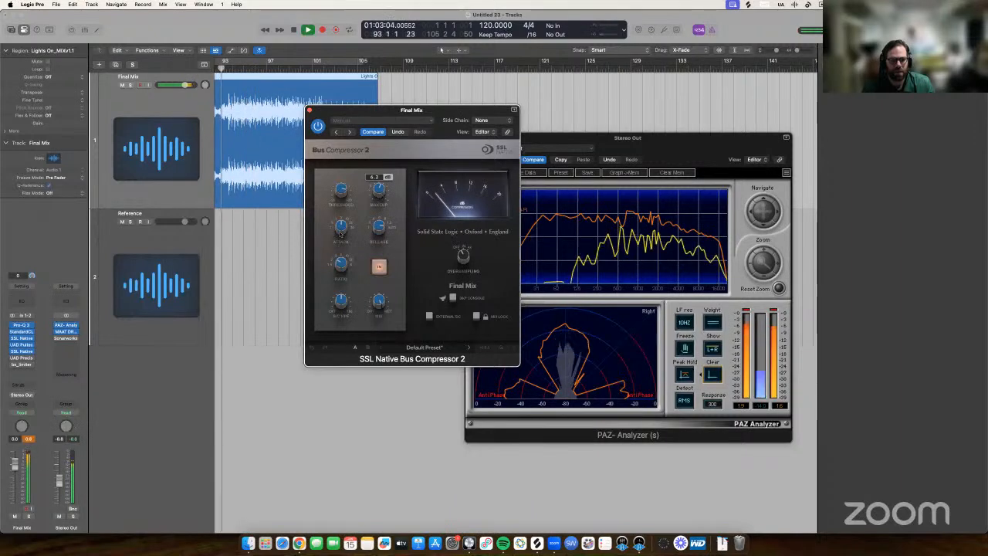
click(28, 438)
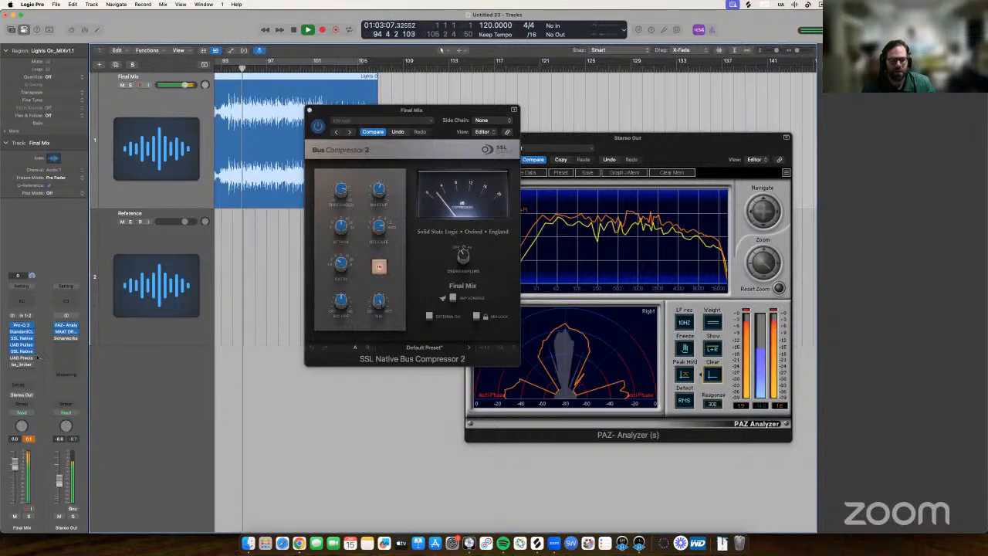
click(309, 111)
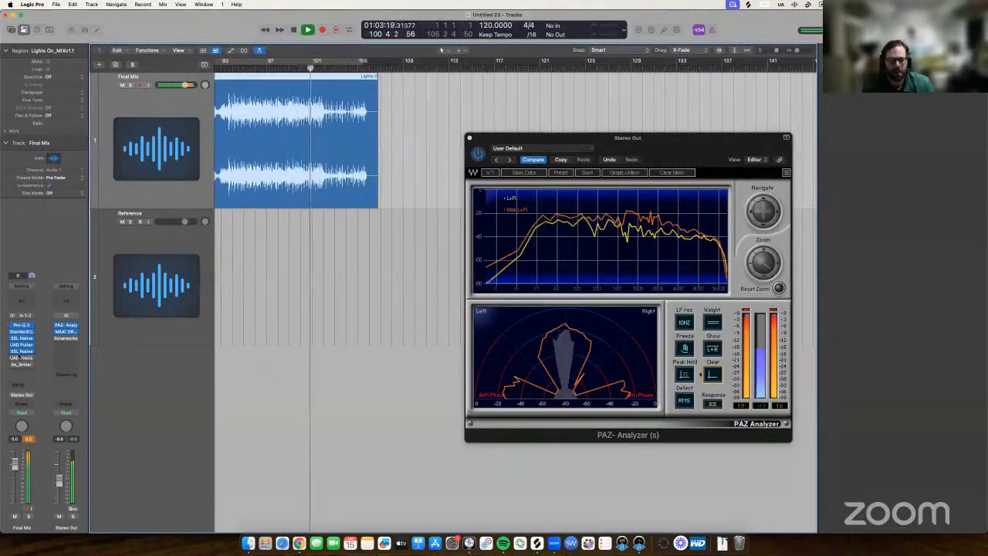
Open StandardCLIP, fine-tune the high-frequency EQ gain in SSL Native Channel Strip 2 on Final Mix, and close the channel strip window.
click(22, 331)
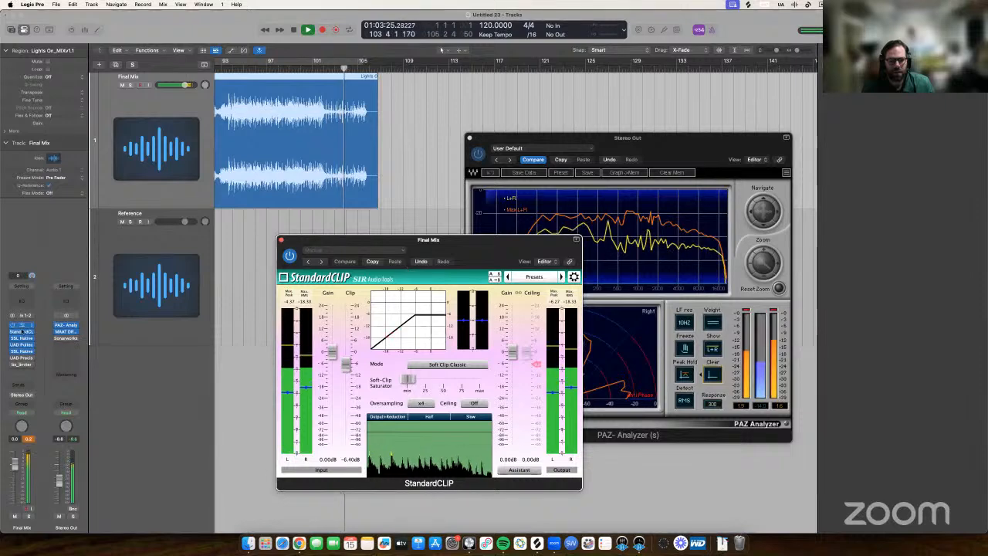
click(21, 338)
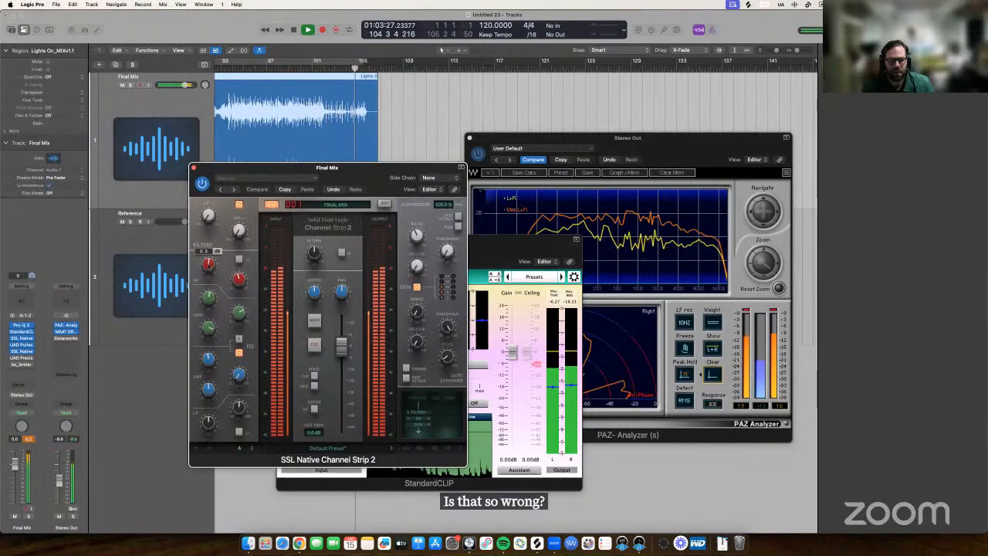
drag(208, 263, 208, 265)
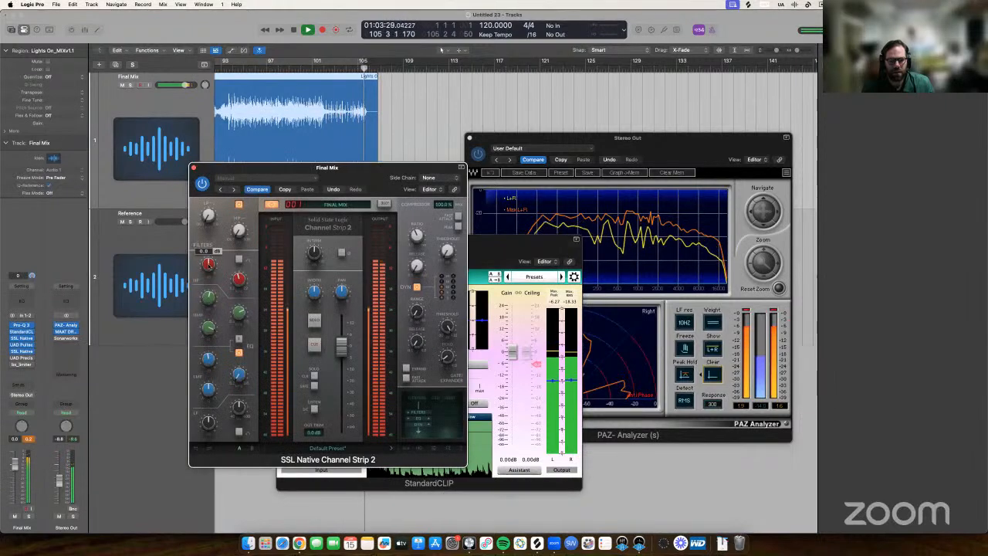
click(193, 167)
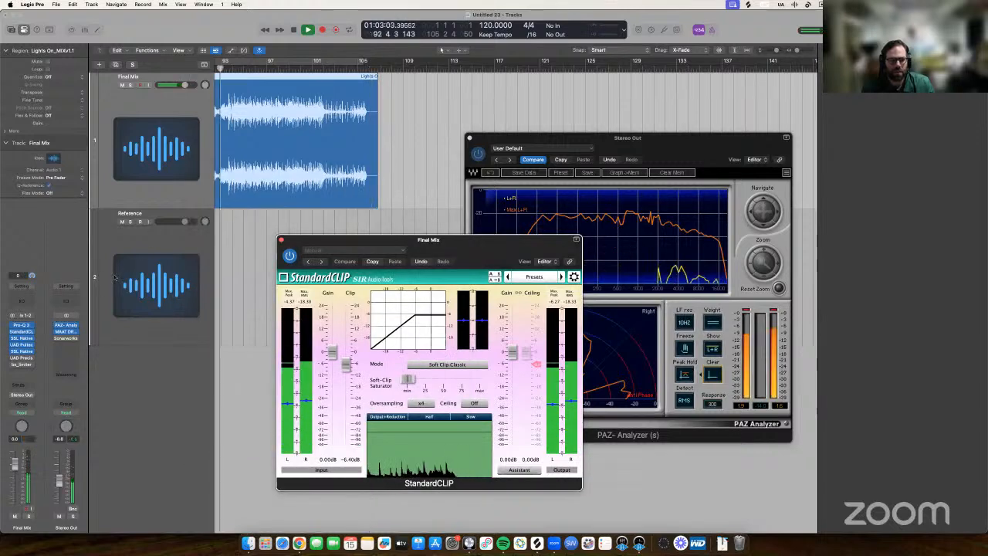
Open the Precision Maximizer, close StandardCLIP, raise the maximizer's input and shape, and reduce its mix to about 50% while replaying the final section.
click(21, 357)
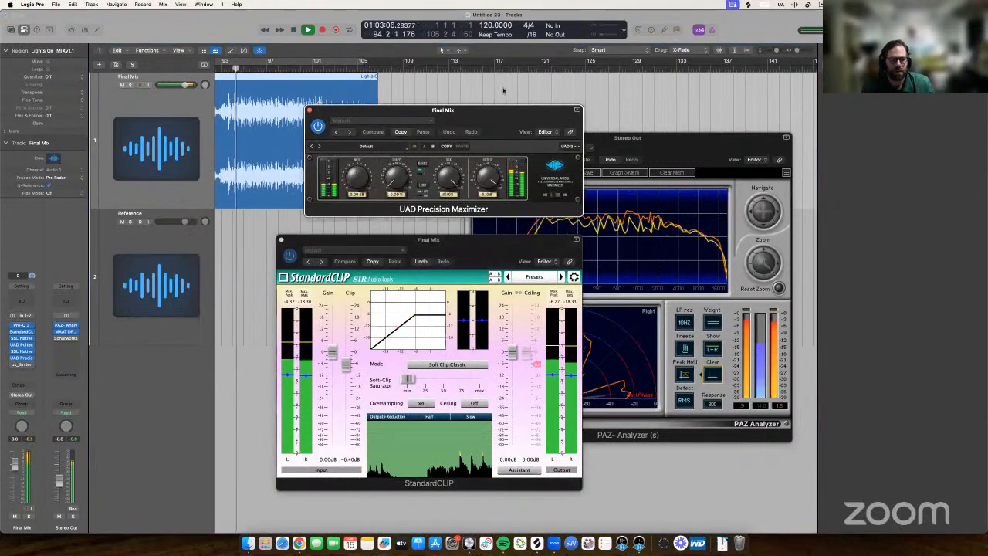
click(282, 240)
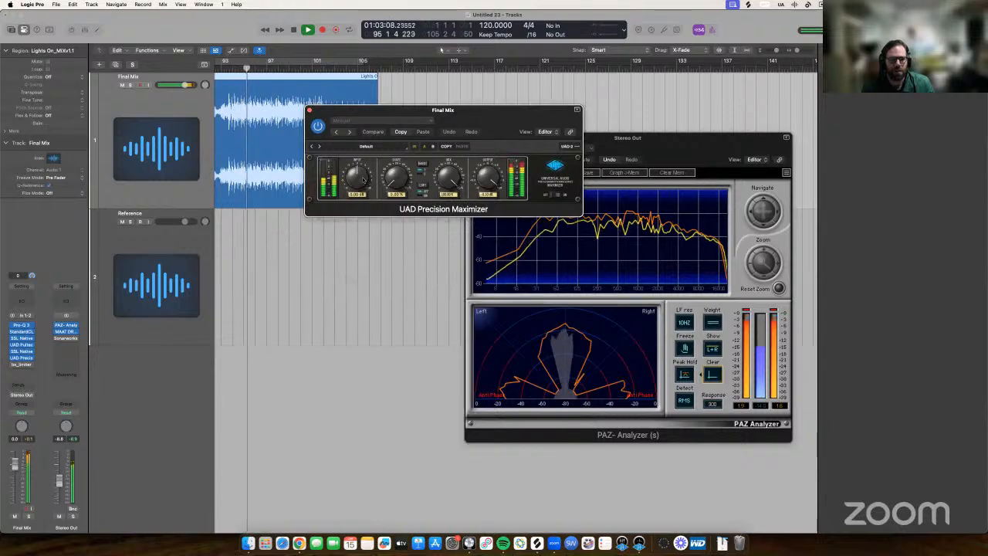
drag(363, 182, 408, 139)
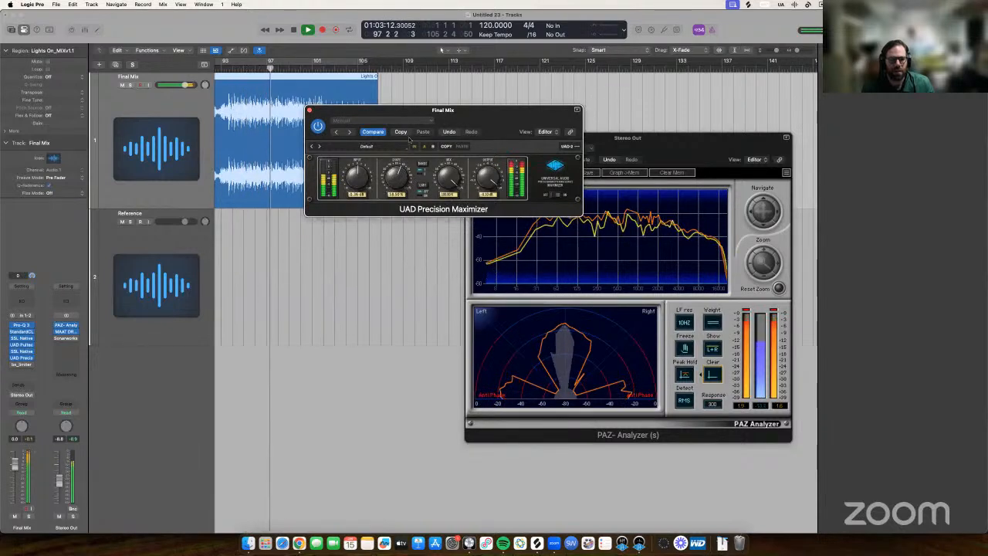
drag(447, 182, 444, 224)
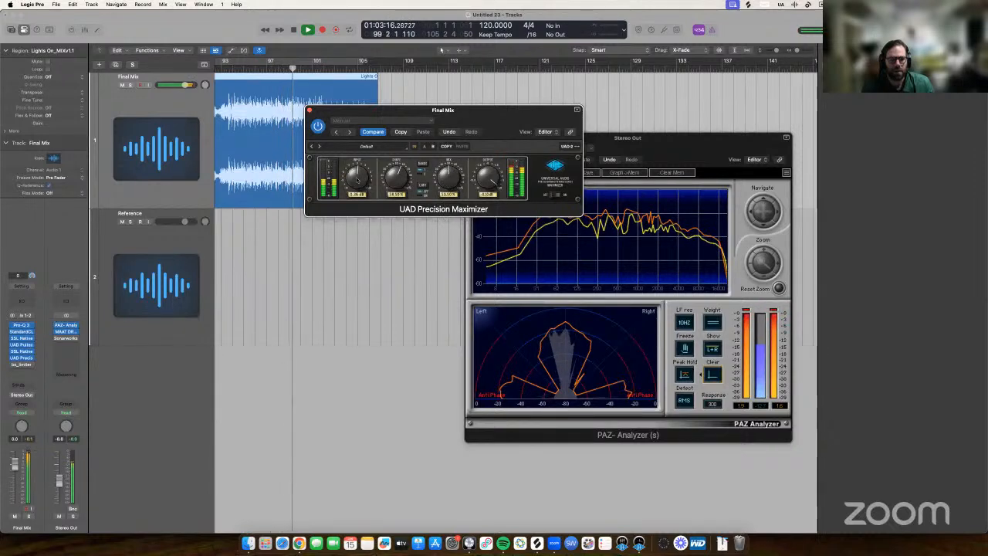
drag(358, 182, 358, 177)
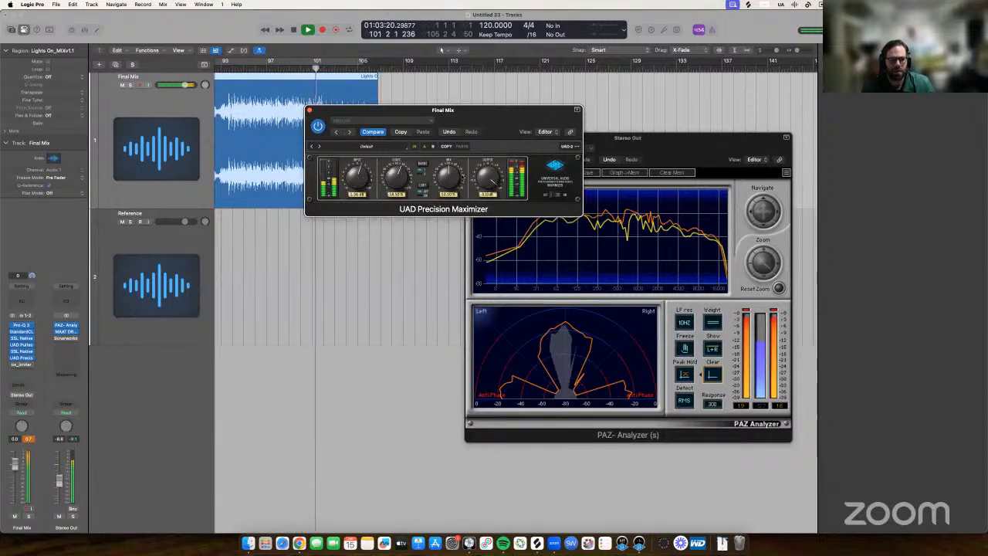
key(shift+comma)
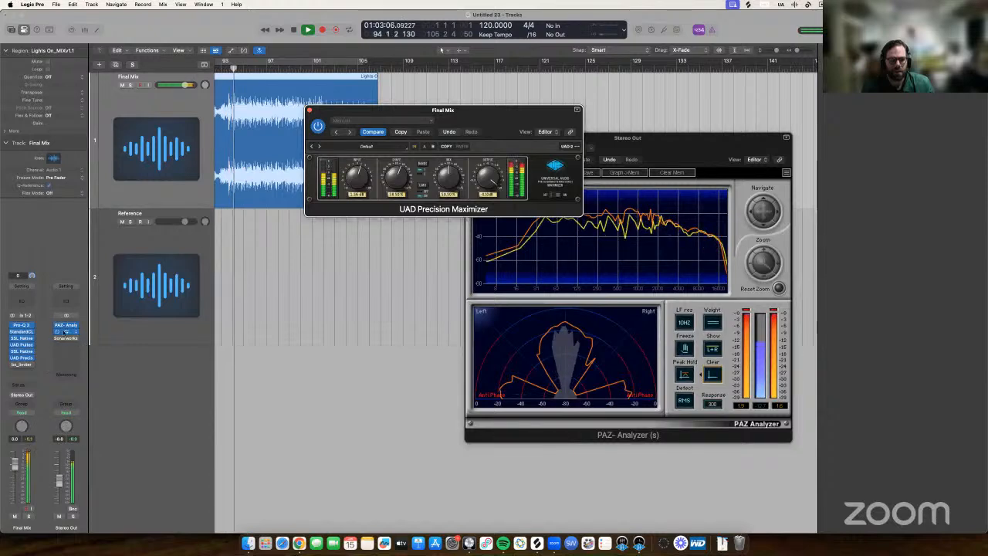
Open the MAAT DRMeter on the Stereo Out, stop playback and place the meter over the analyzer, clear of the Precision Maximizer.
click(398, 270)
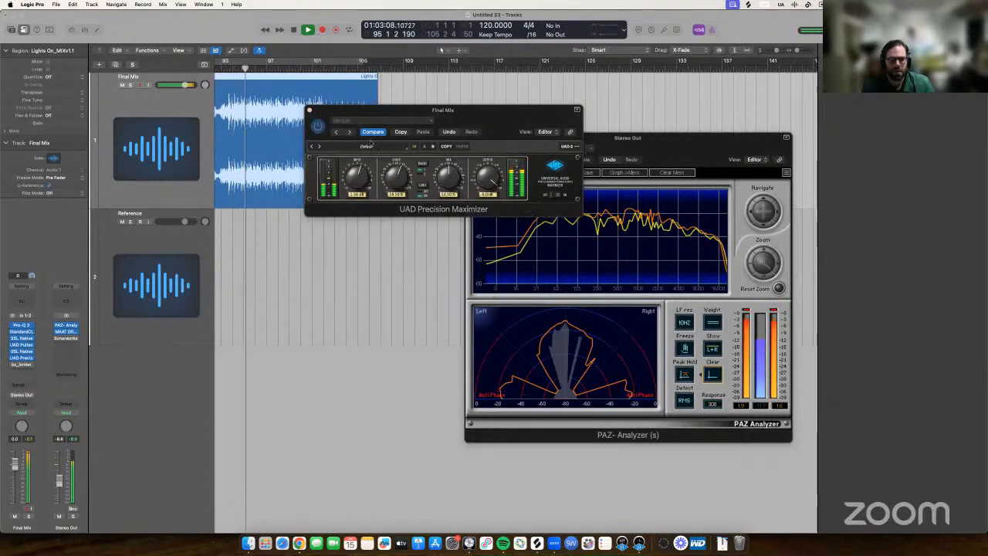
click(66, 332)
key(space)
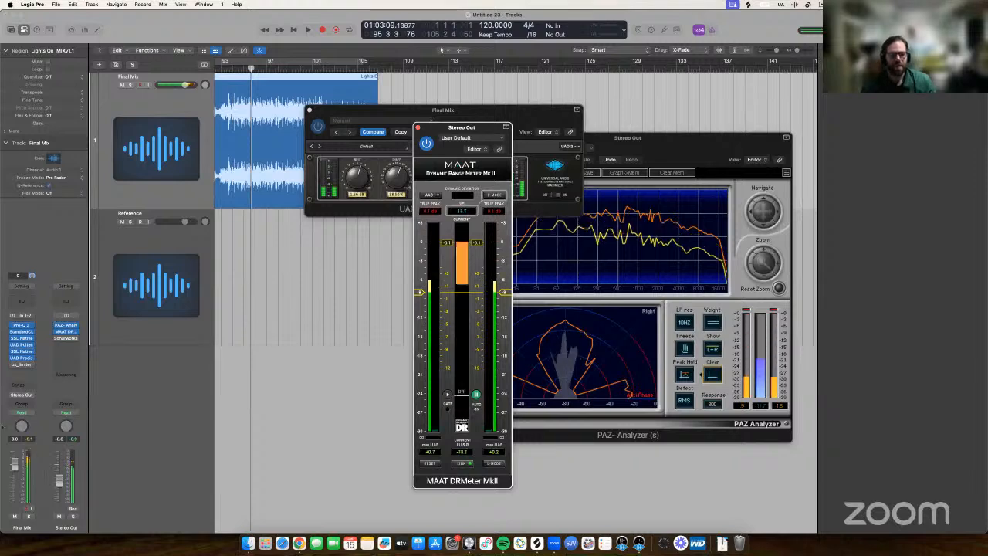
drag(450, 131, 639, 161)
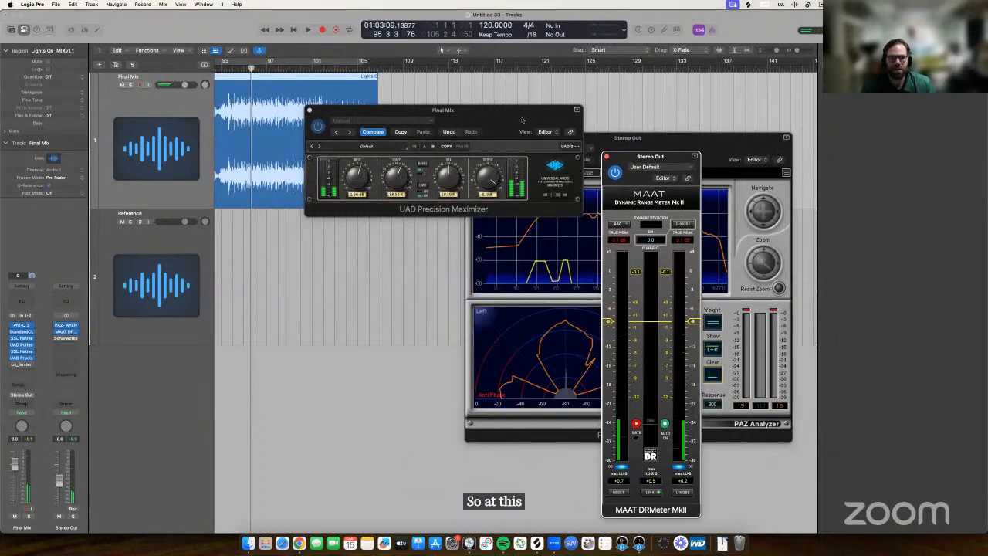
Move the Precision Maximizer clear of the meters and lower its input to about 0.48 dB, checking dynamic range during playback.
drag(482, 111, 374, 165)
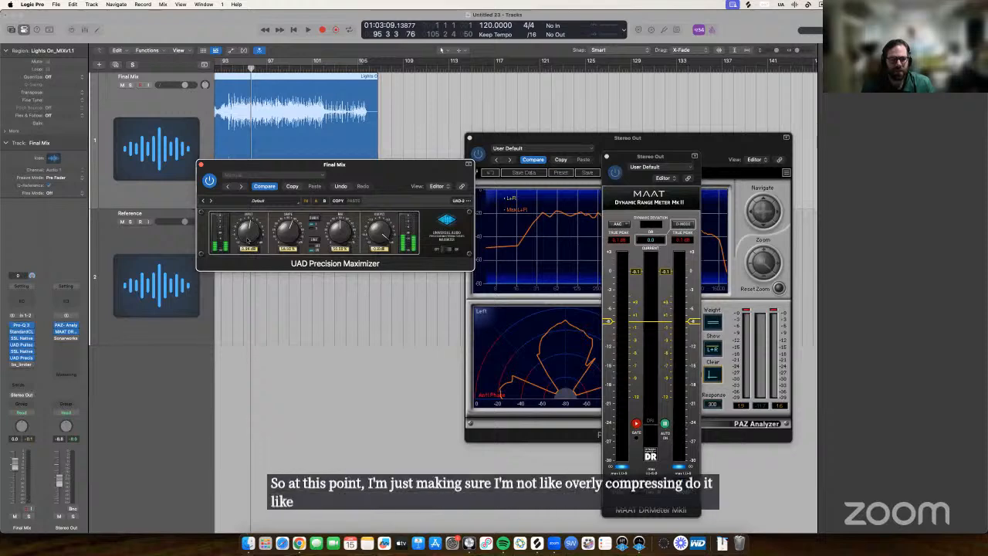
key(space)
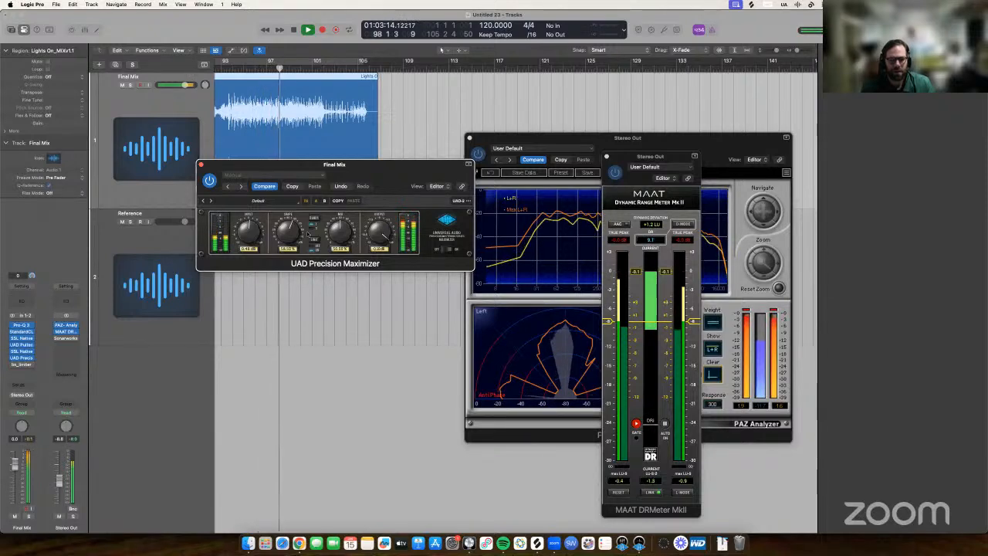
key(space)
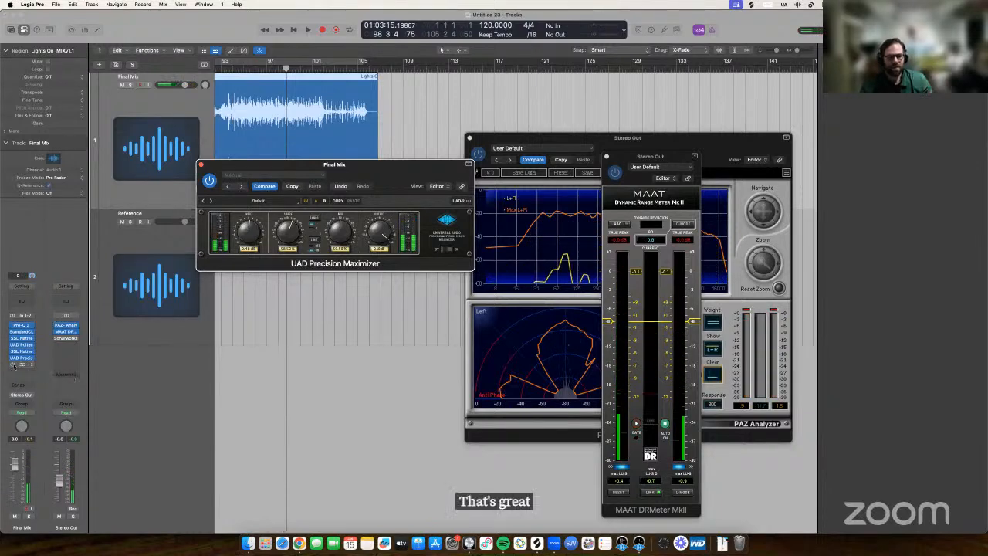
Open bx_limiter True Peak on Final Mix, move its window beside the DR meter, raise its gain to 1.75 dB and audition the section.
click(21, 364)
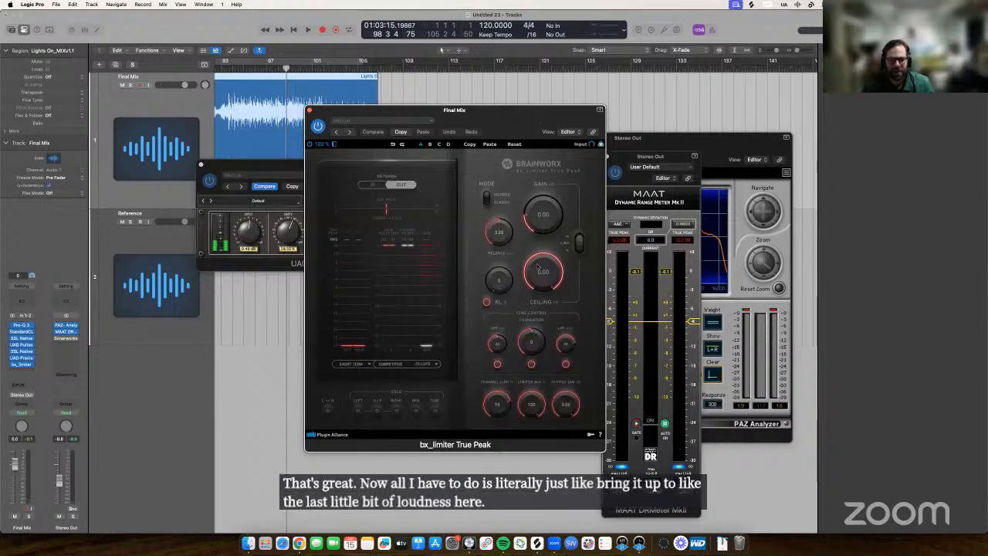
drag(453, 112, 393, 152)
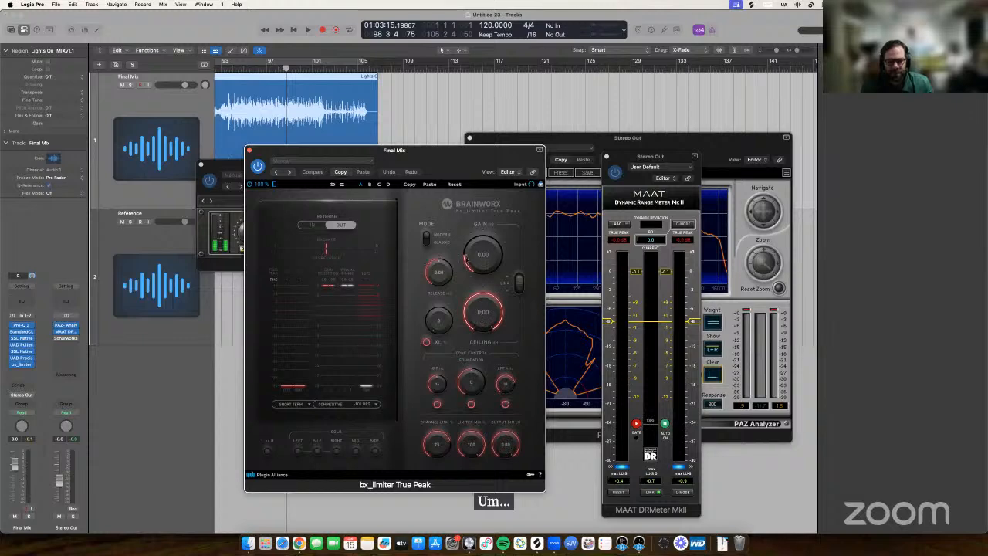
drag(470, 259, 479, 260)
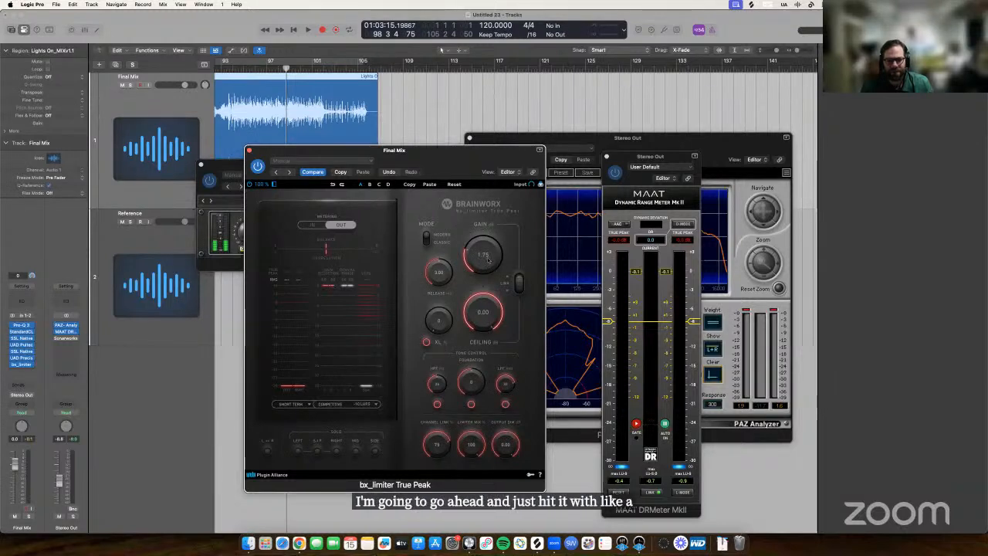
key(space)
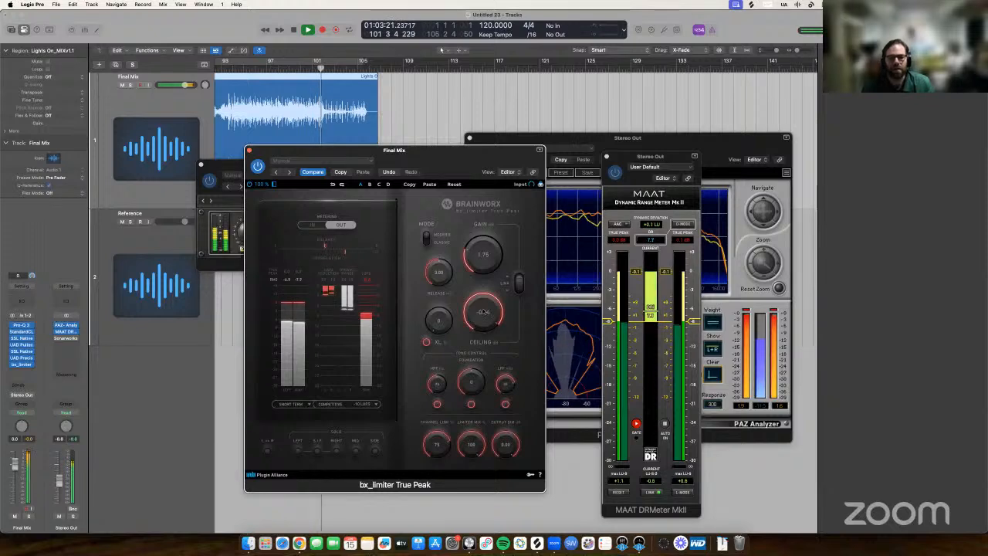
key(space)
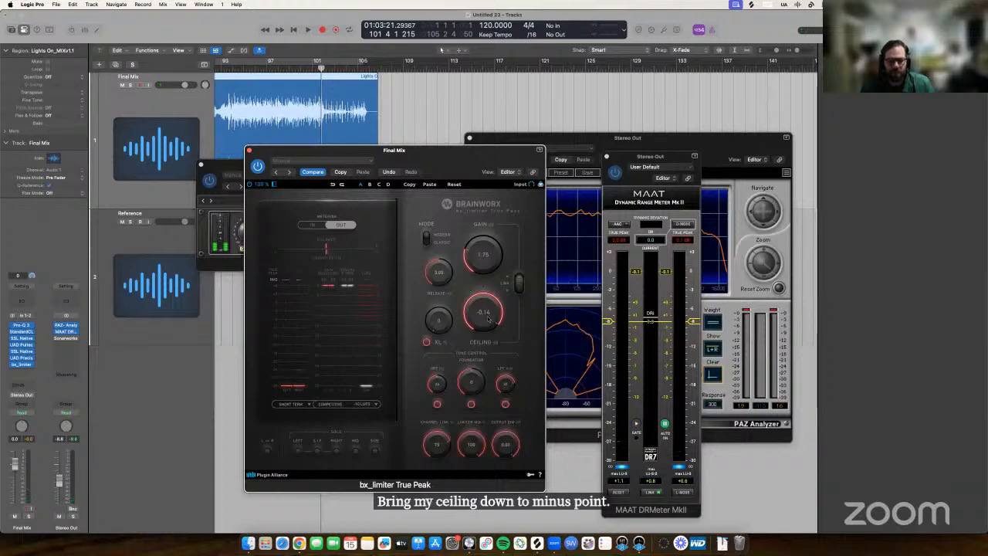
Set the bx_limiter True Peak ceiling to -0.15 dB and replay the section to check true peak and loudness.
scroll(488, 321, down, 5)
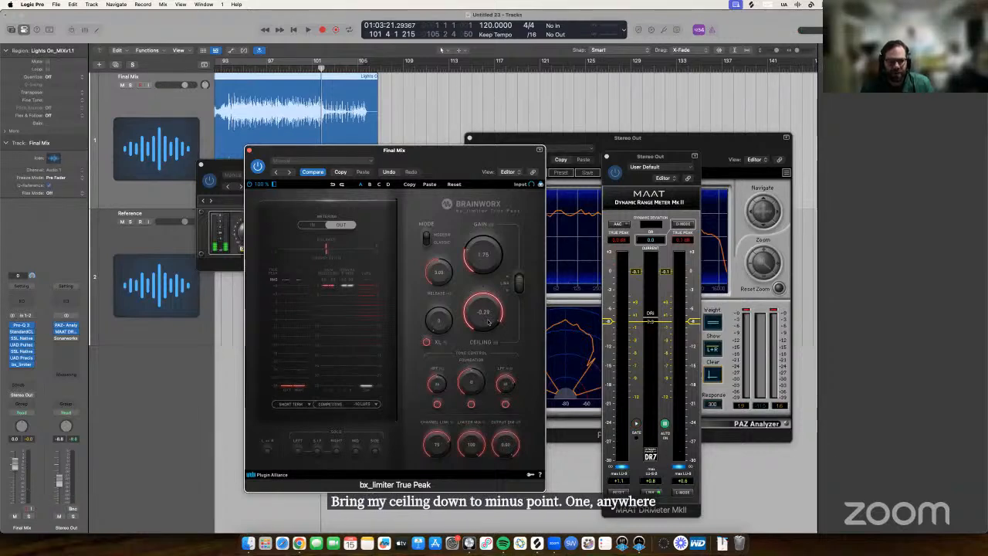
scroll(487, 321, up, 2)
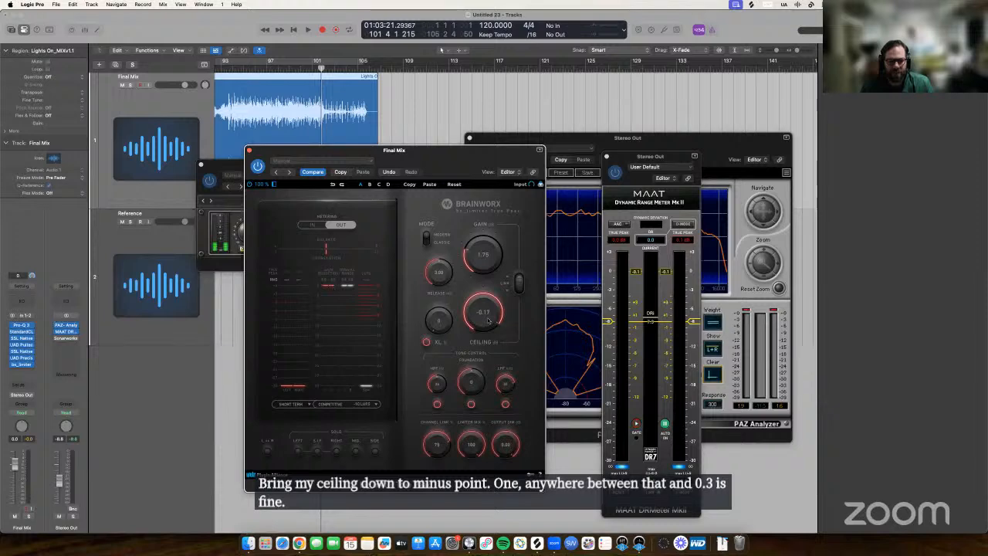
scroll(487, 321, up, 2)
key(space)
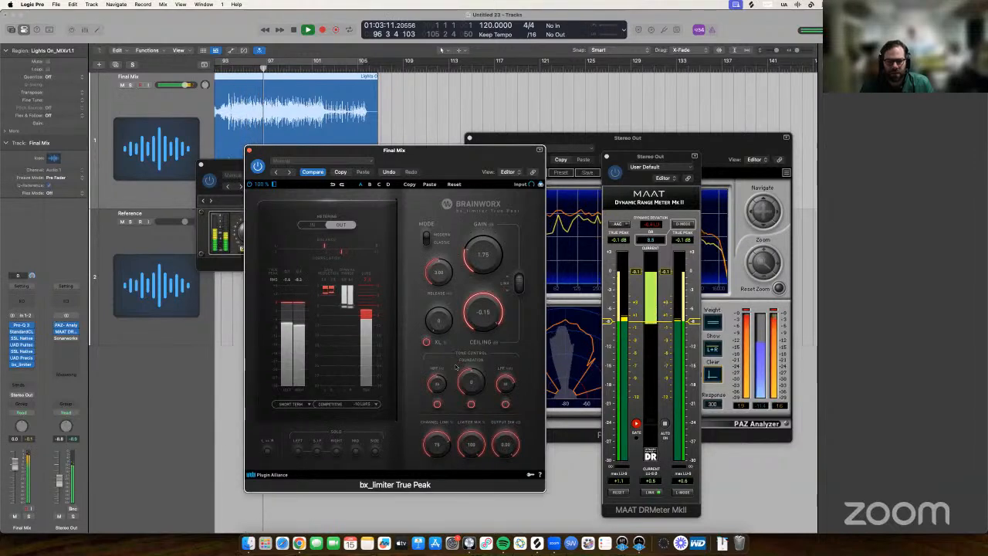
key(space)
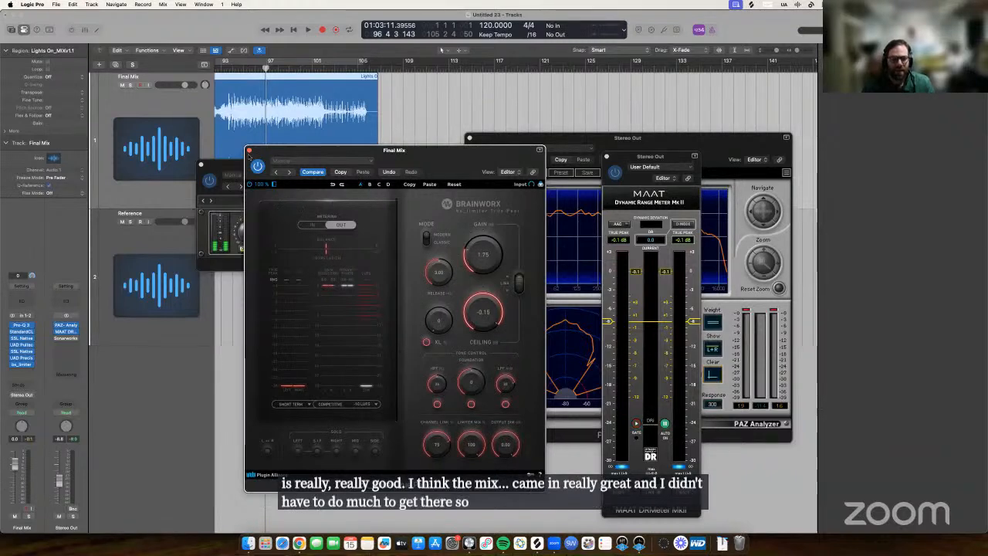
Close the bx_limiter, Precision Maximizer and PAZ Analyzer windows, and move the DR meter to the far edge of the workspace.
click(249, 150)
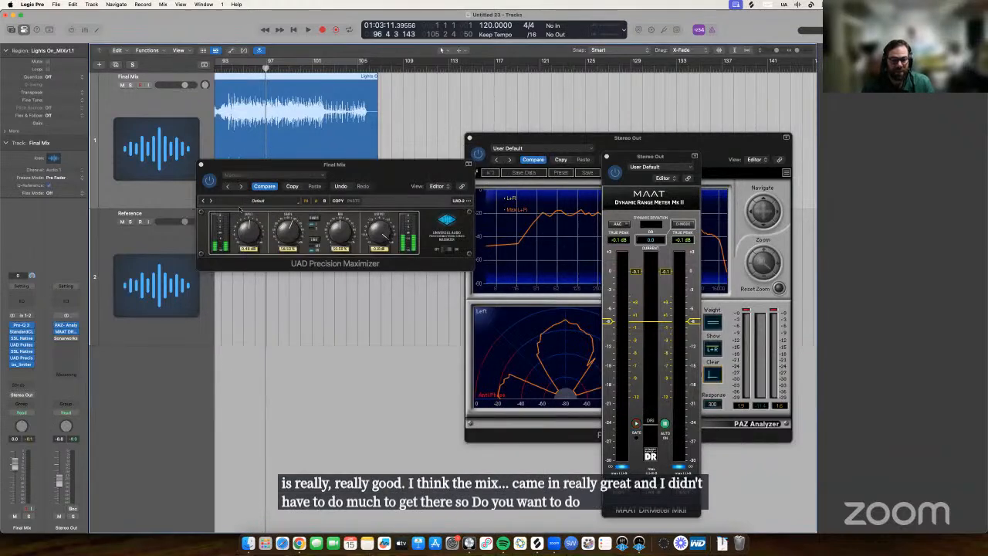
click(201, 164)
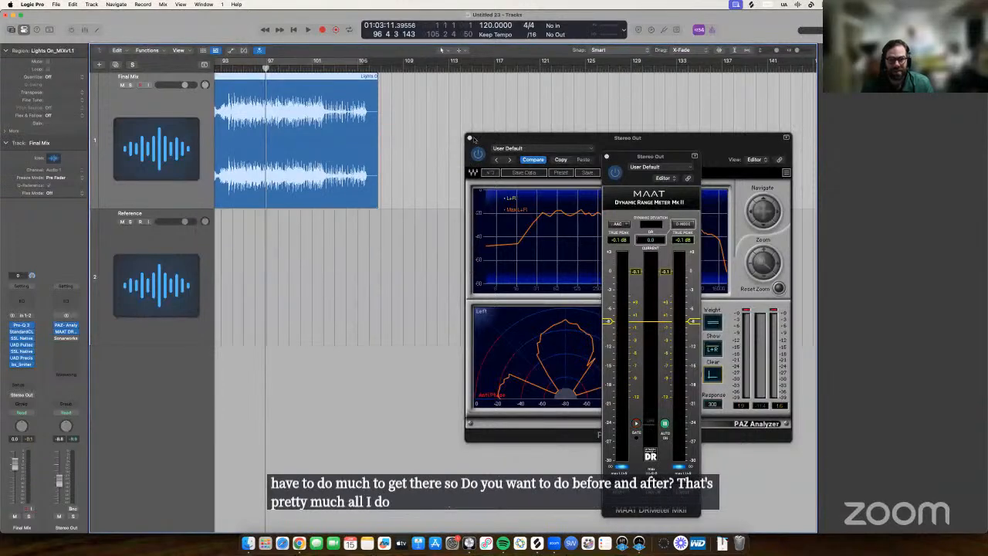
click(469, 138)
drag(651, 158, 766, 173)
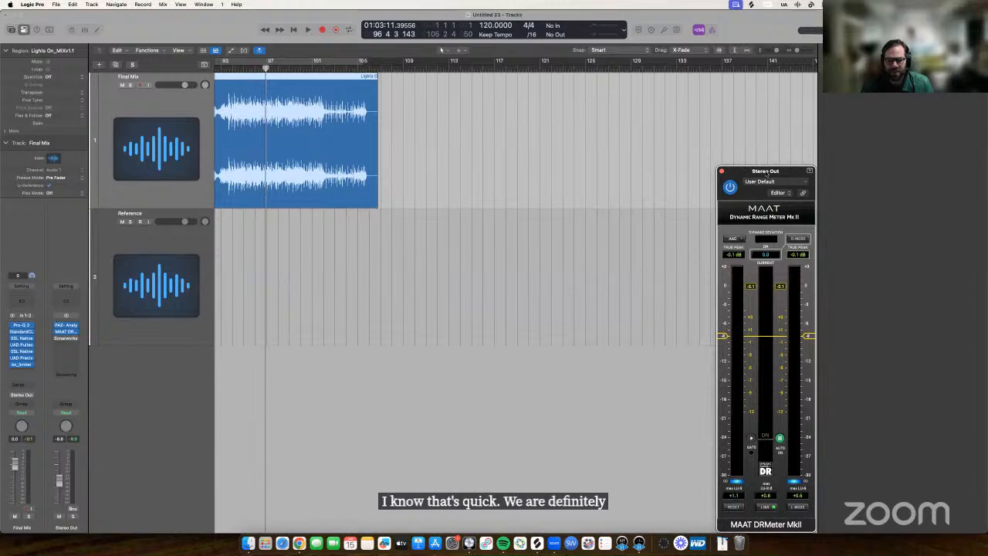
click(256, 284)
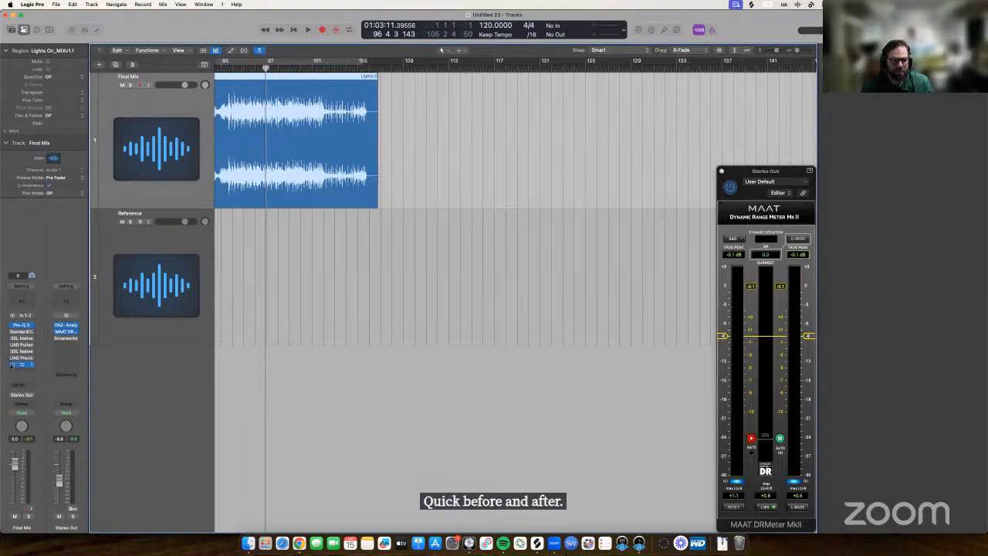
key(space)
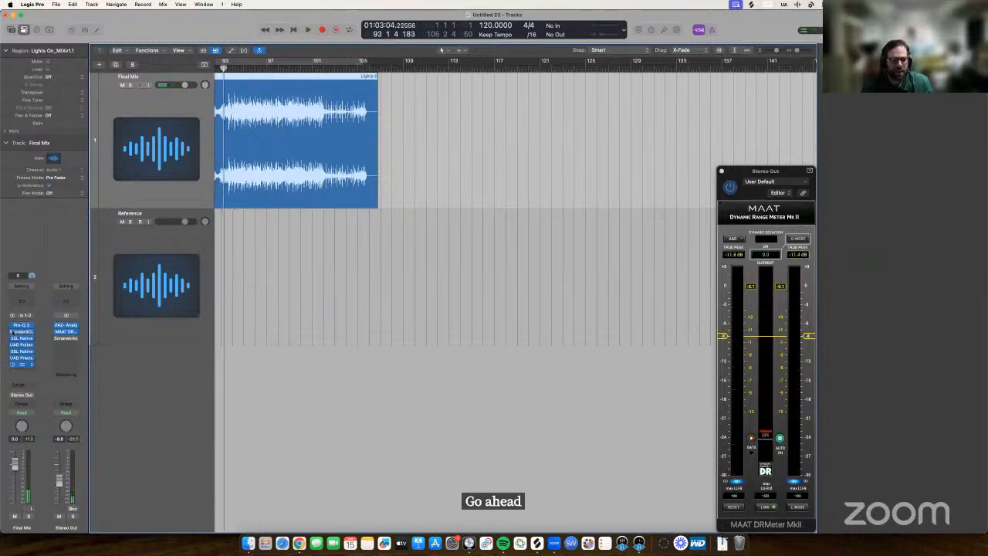
key(super+b)
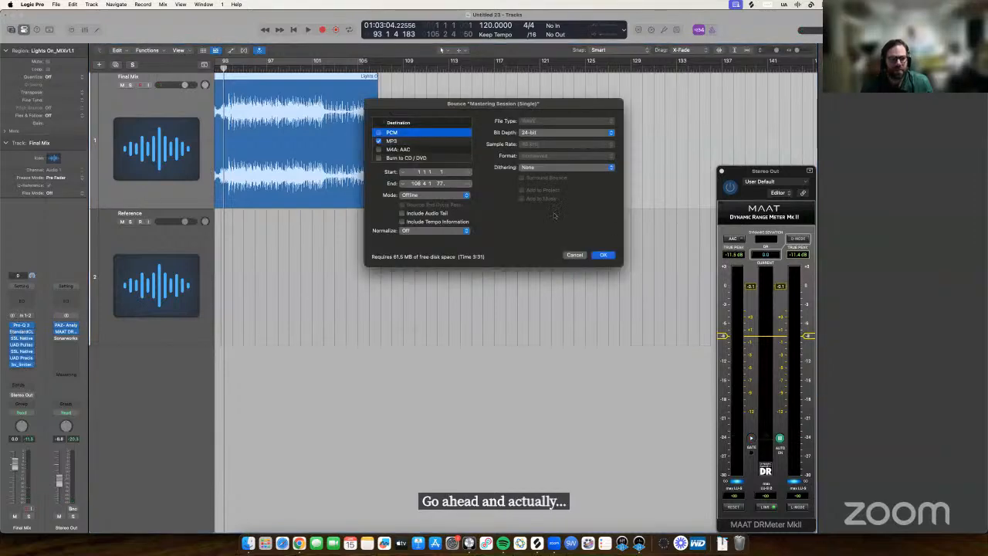
click(603, 255)
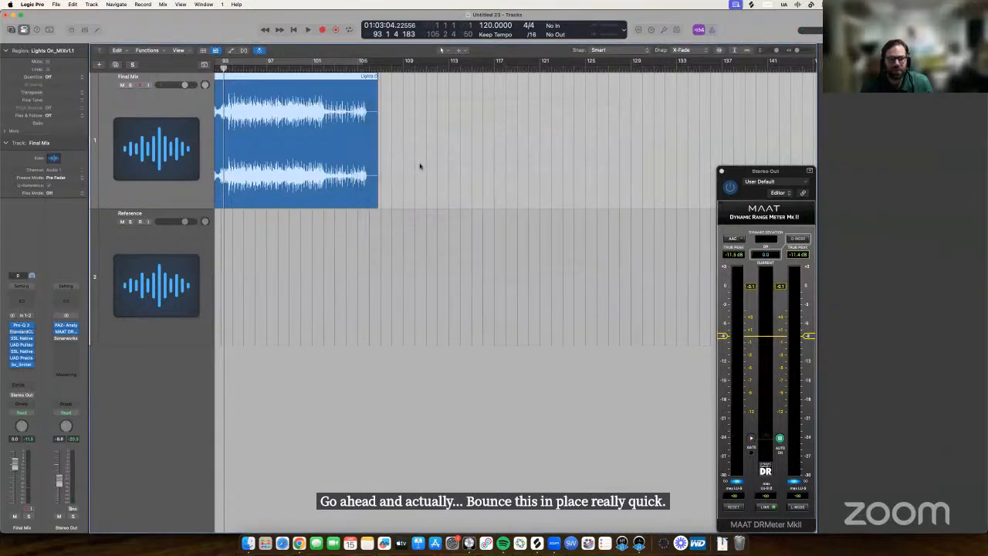
key(Return)
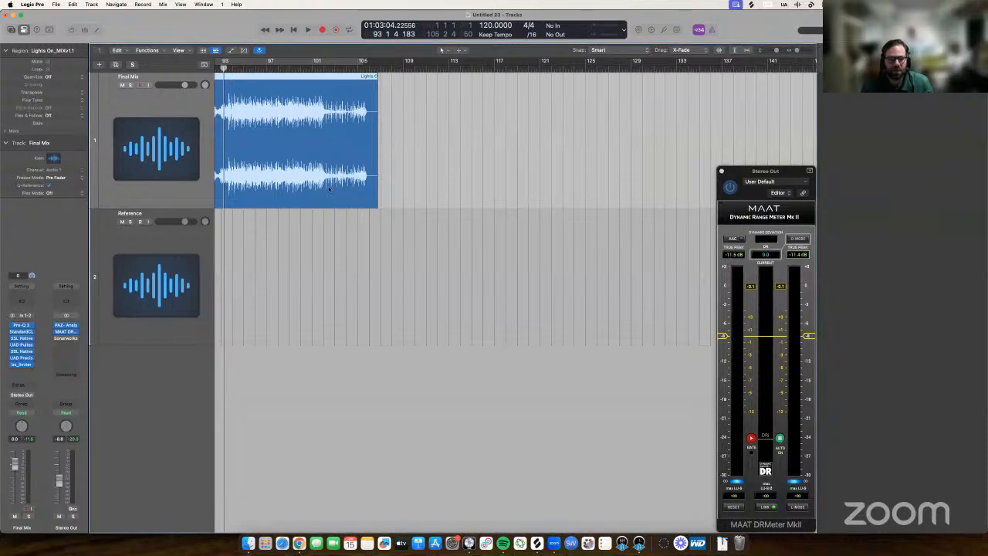
Bounce the Lights On region in place to a new track, keeping the source, with the audio tail in the file and normalizing off.
key(ctrl+b)
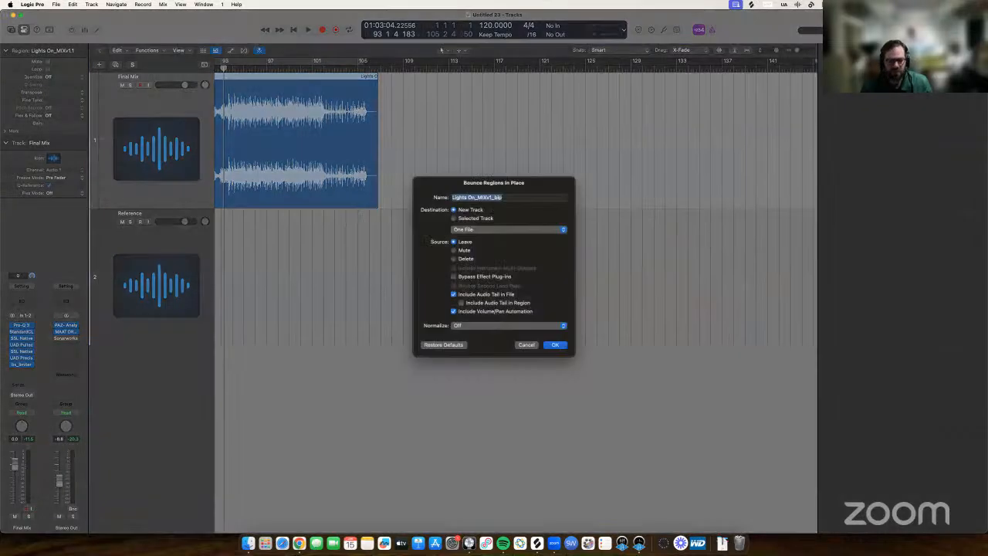
key(Return)
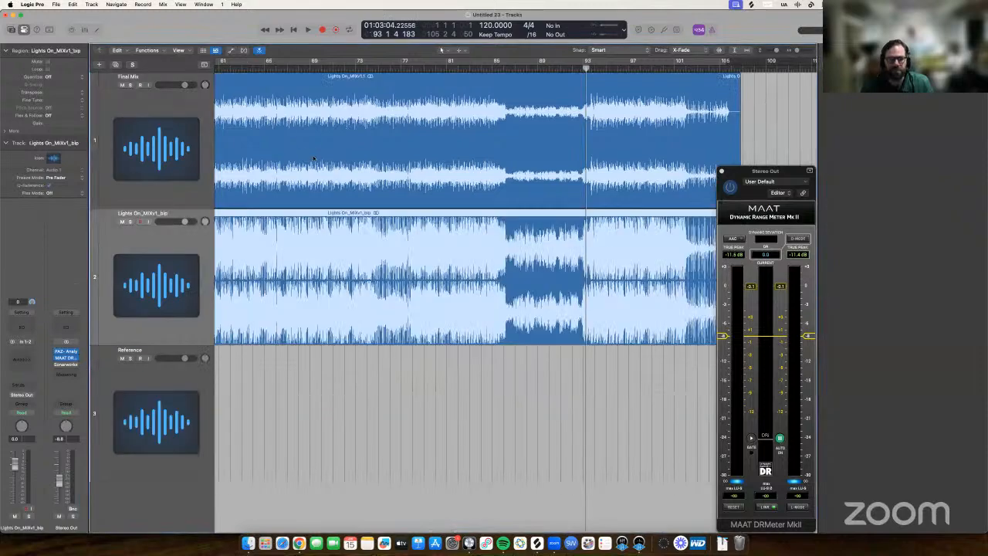
key(super+Left)
key(super+Left)
key(super+Left)
scroll(304, 200, left, 5)
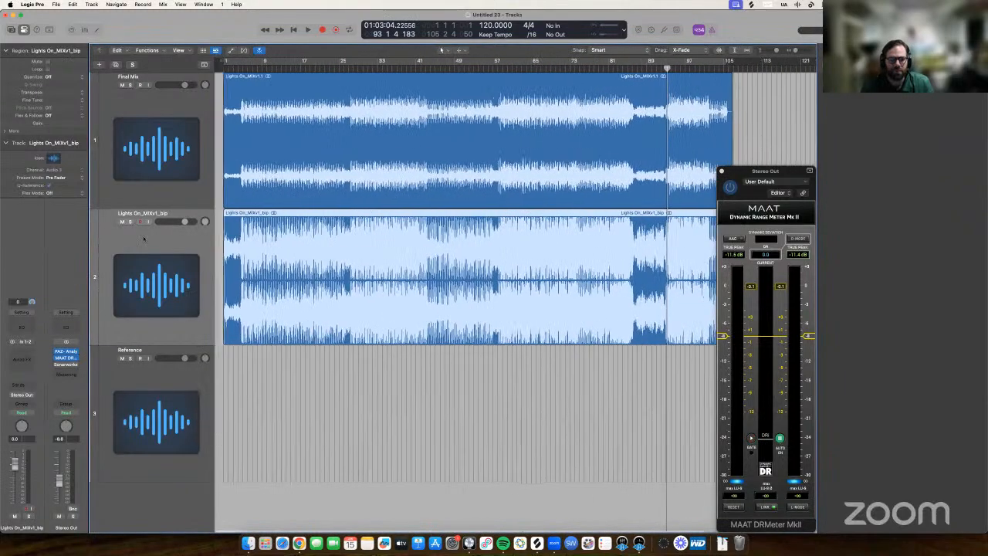
Bypass all insert plug-ins on Final Mix and reset the Stereo Out fader to 0.0 dB.
click(141, 110)
click(122, 86)
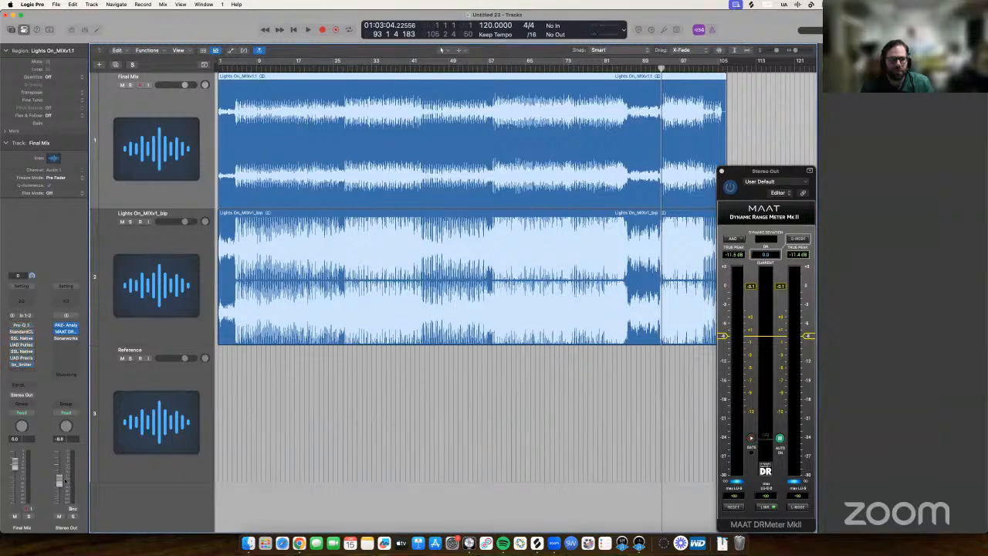
Match the levels by setting the bounced region's gain to -7.0 dB and raising the Final Mix volume to 2.0 dB.
click(164, 300)
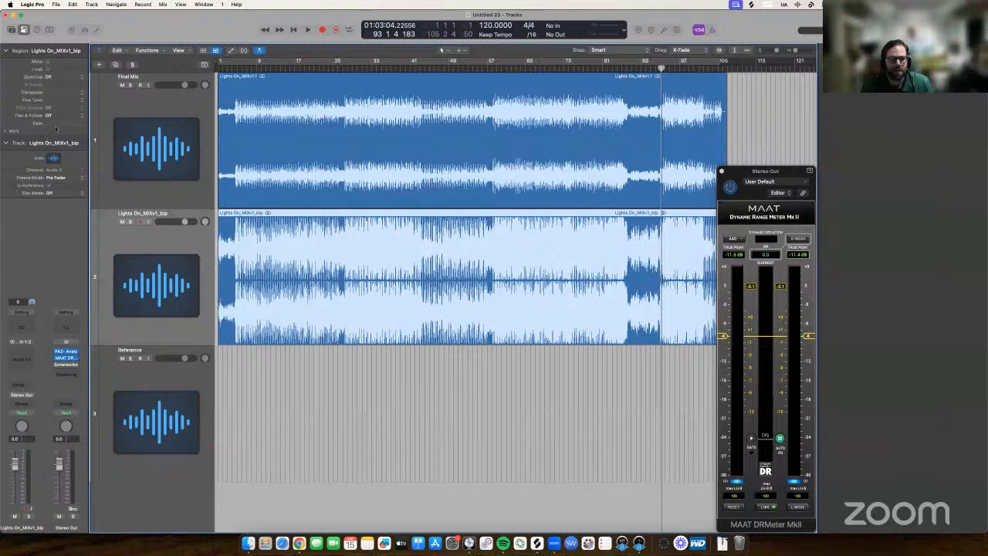
drag(55, 126, 56, 221)
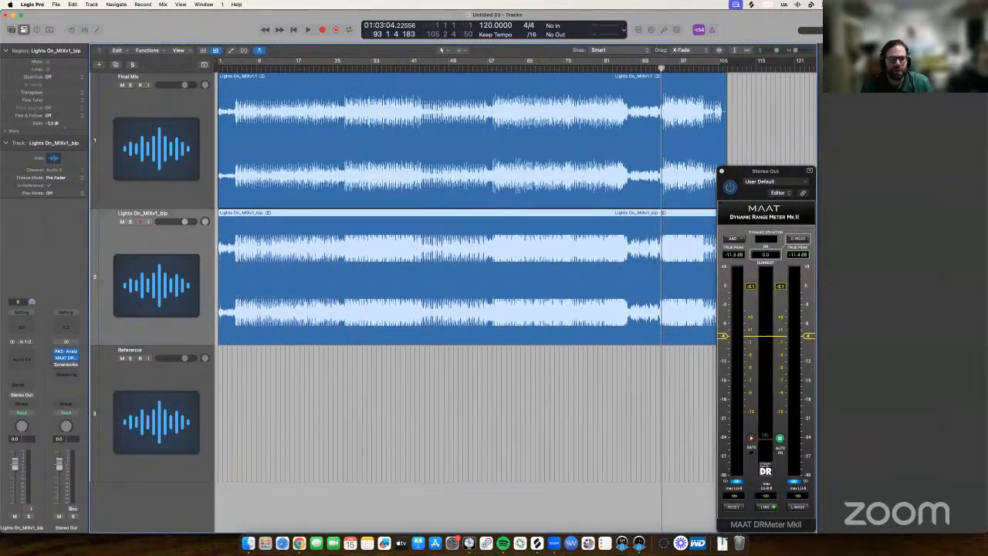
click(184, 87)
drag(184, 84, 185, 85)
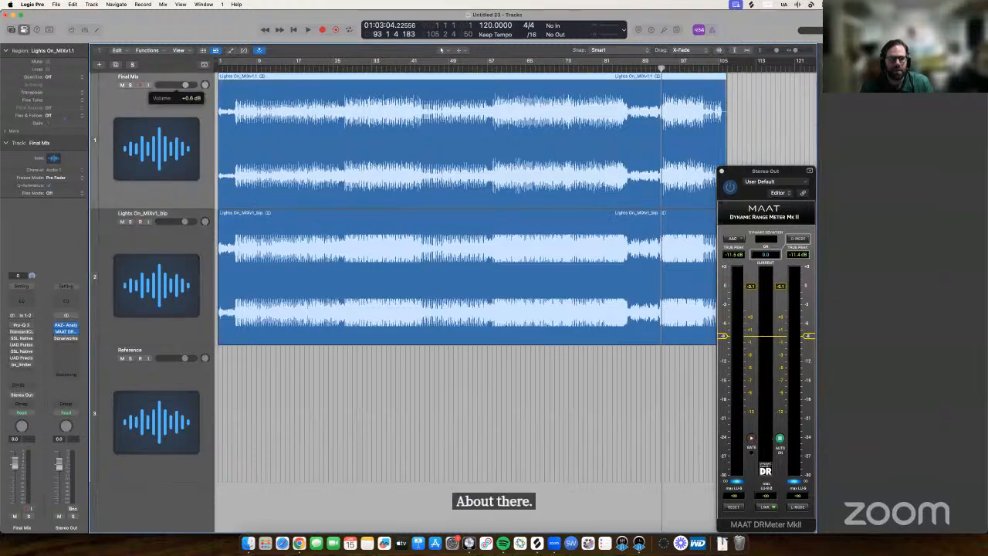
Play the section while alternating solo between Final Mix and the bounced master to compare before and after.
click(129, 85)
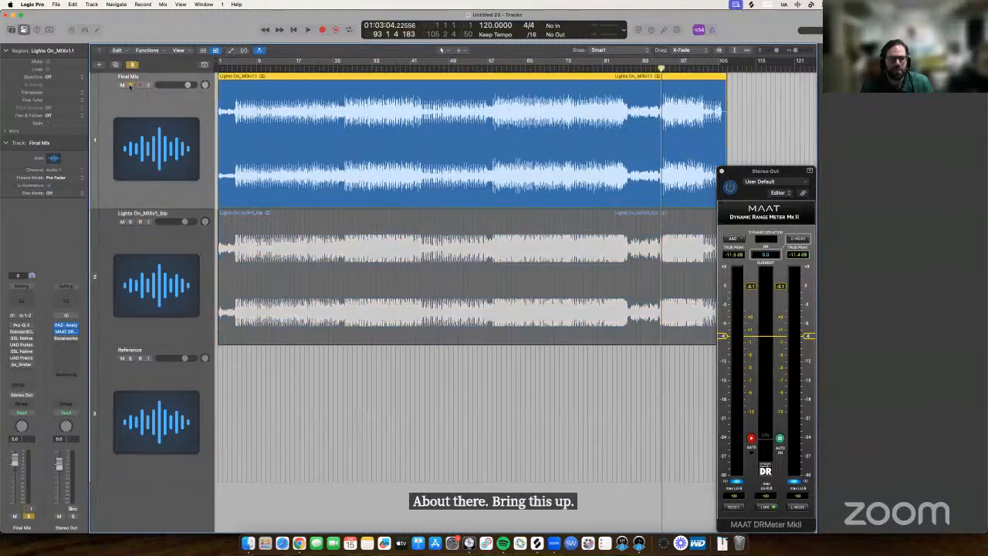
key(space)
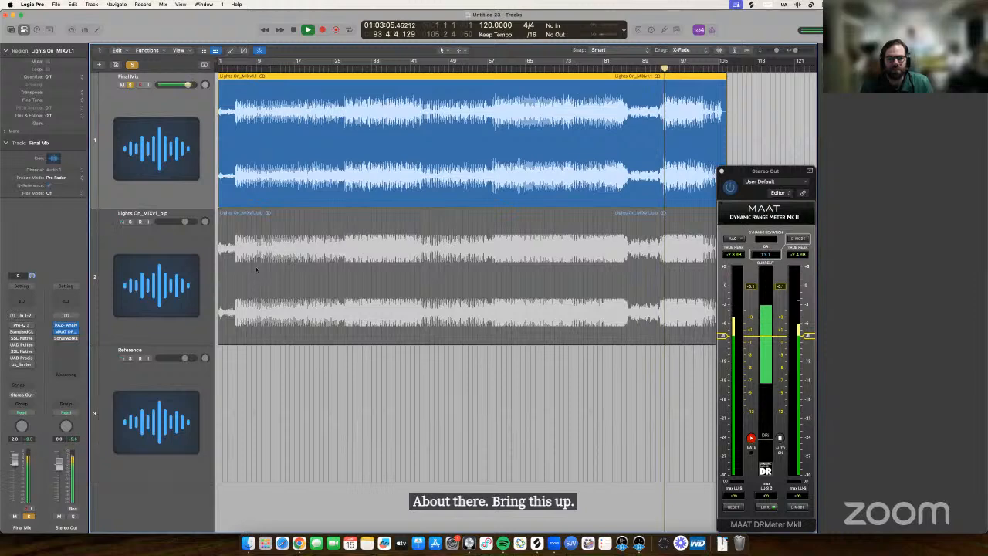
click(155, 280)
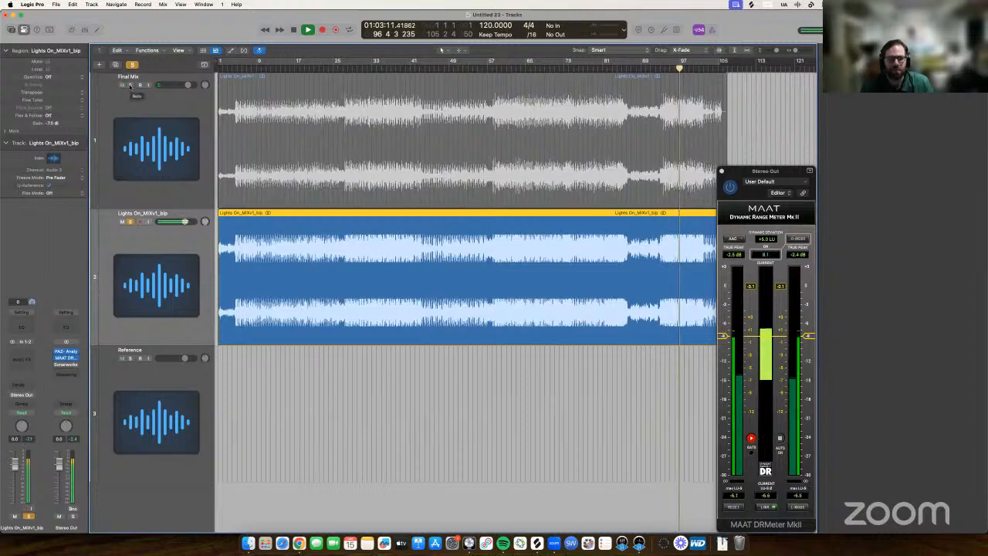
click(130, 86)
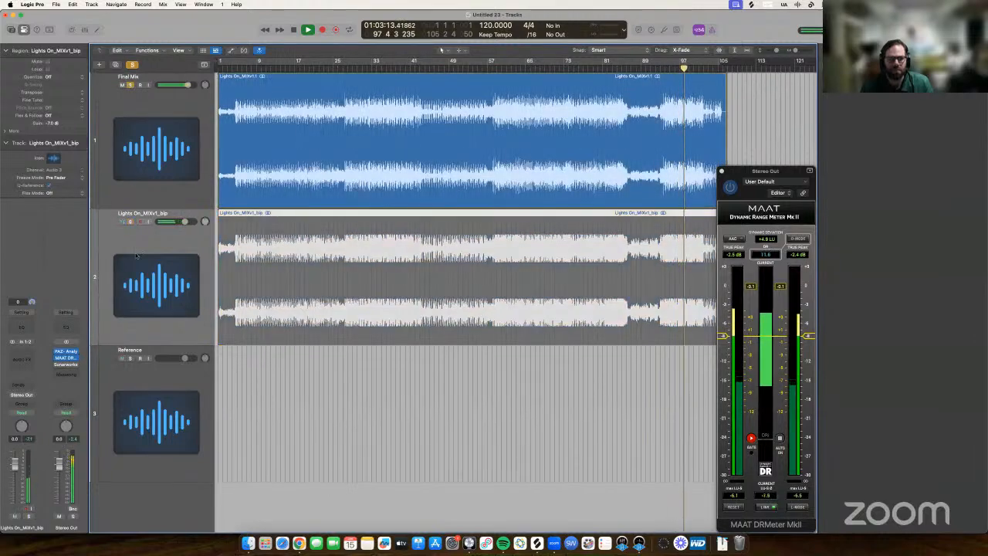
click(130, 222)
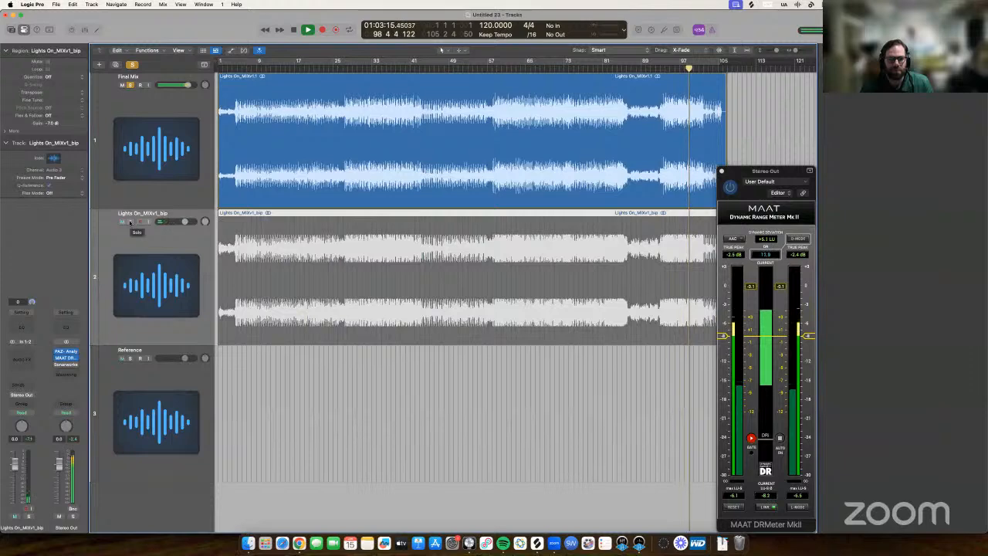
click(143, 268)
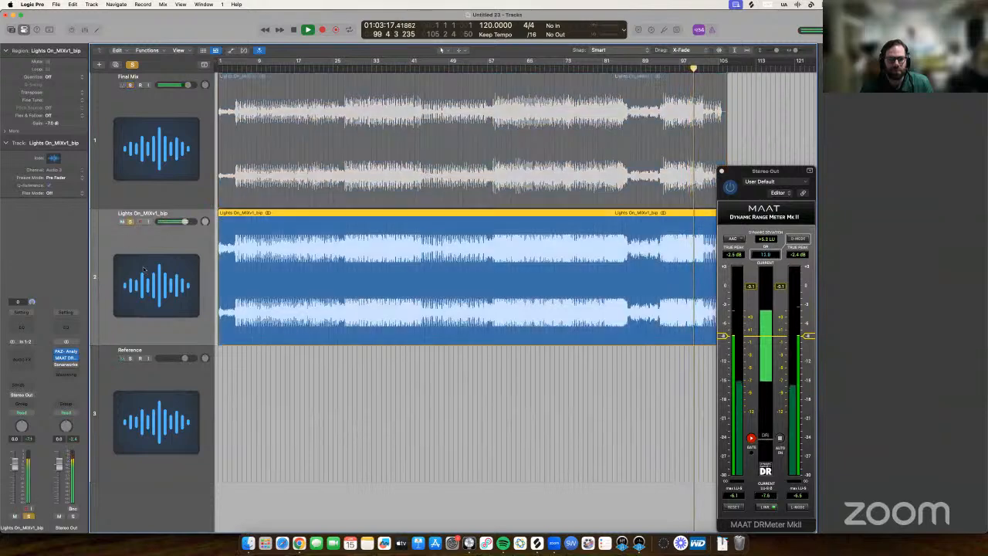
key(space)
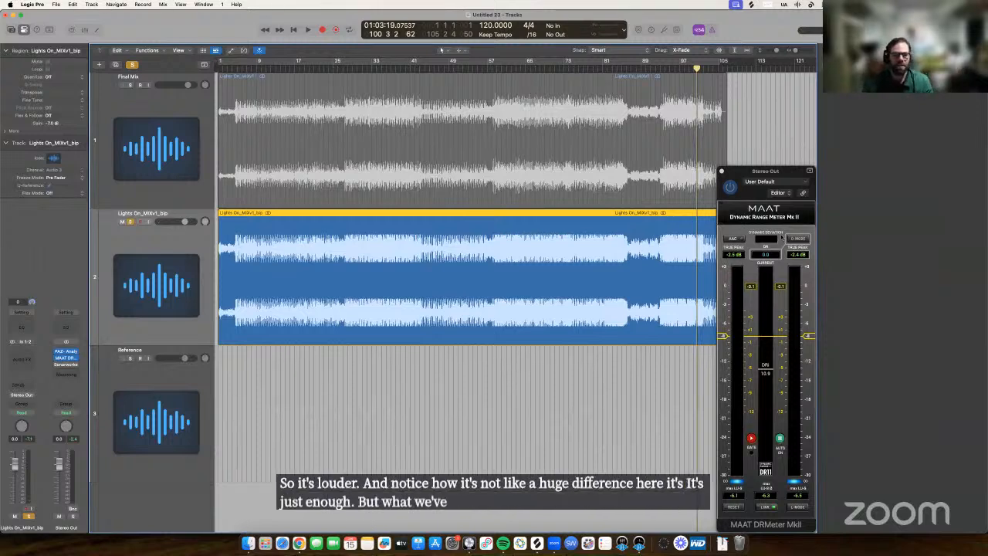
Replay Final Mix and the bounced master soloed in turn, comparing their true peak and dynamic range on the DR meter.
click(150, 123)
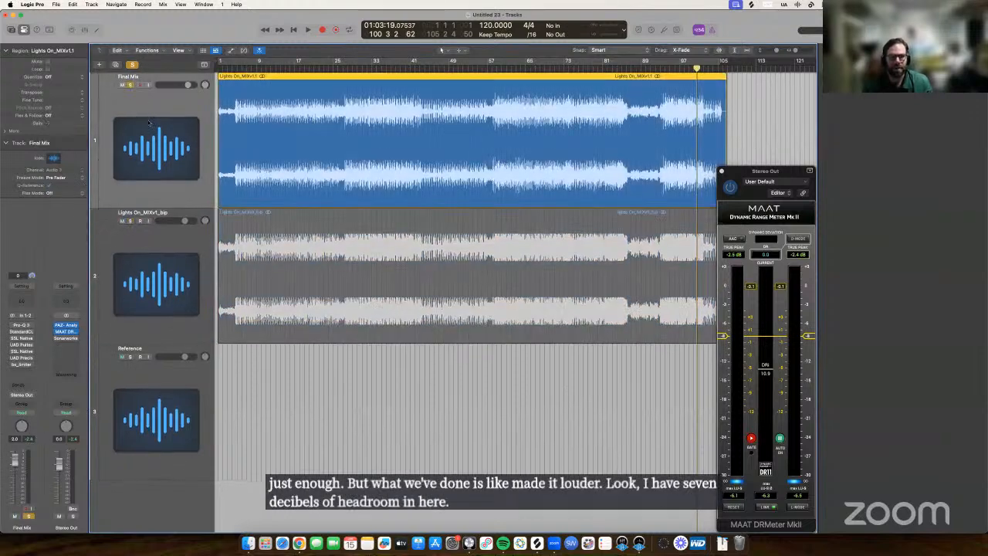
key(space)
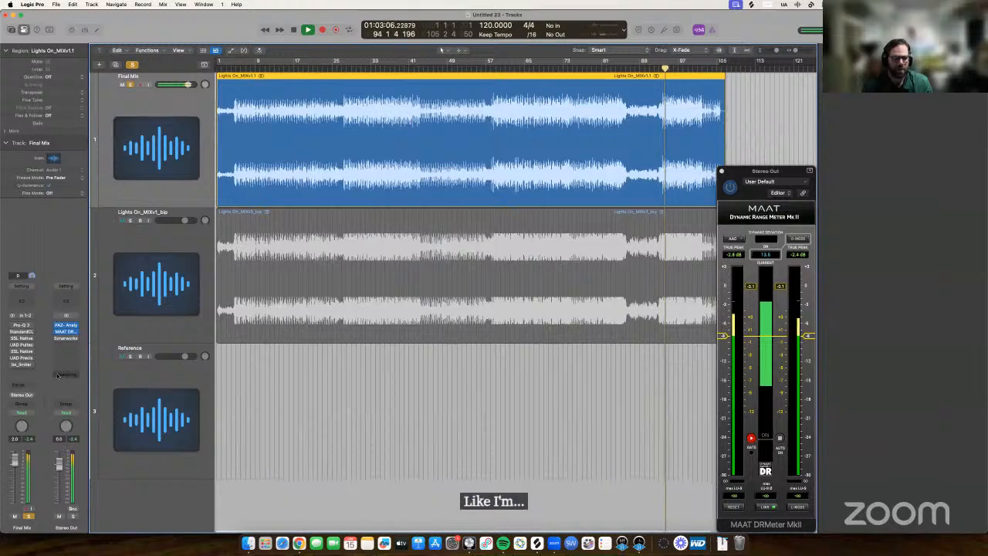
key(space)
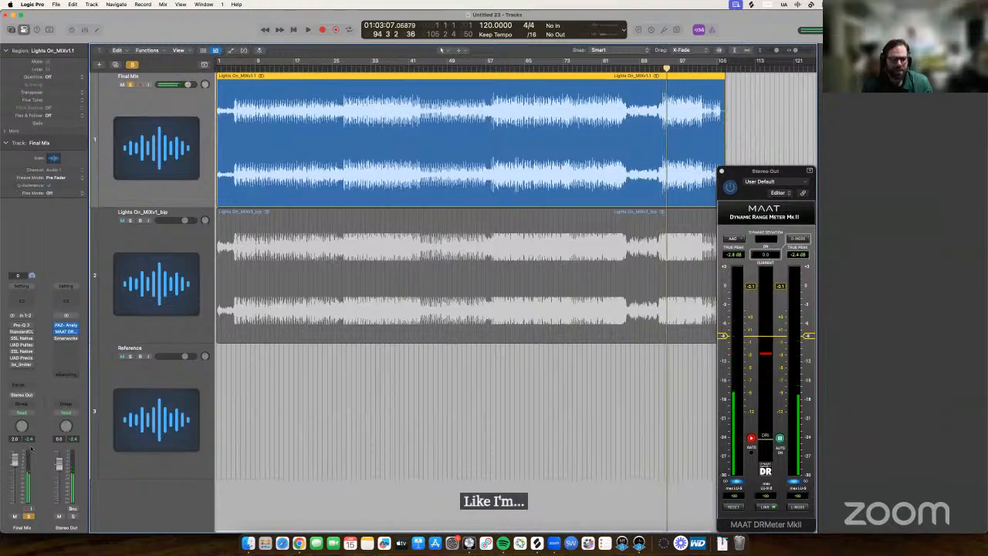
click(118, 292)
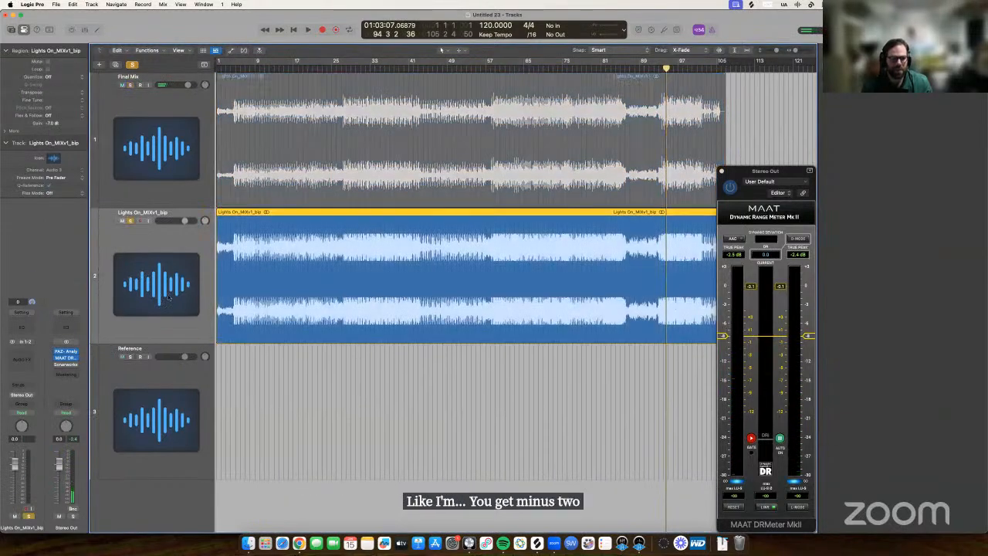
key(space)
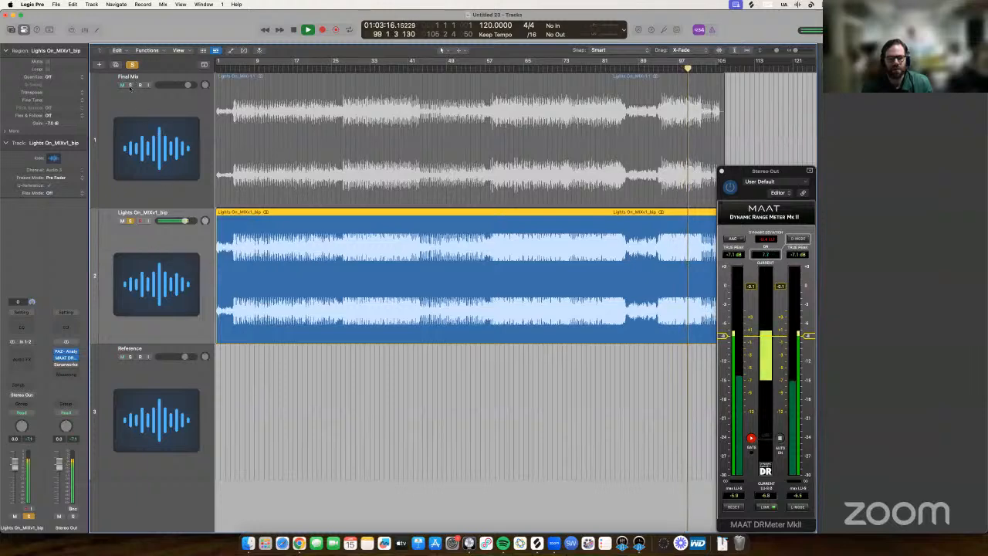
click(134, 109)
key(space)
click(134, 110)
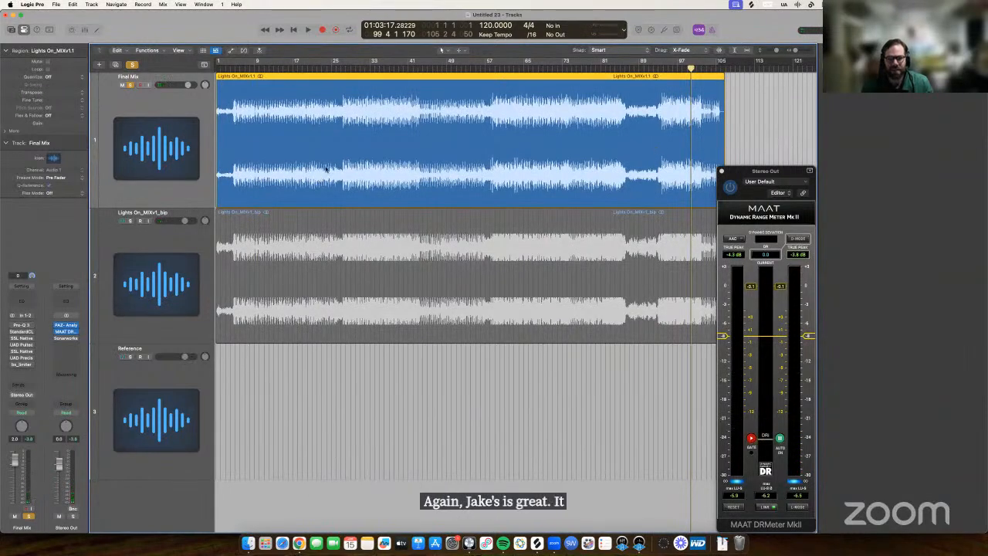
Switch the solo to the bounced master track and examine its waveform against Final Mix.
click(143, 306)
click(361, 299)
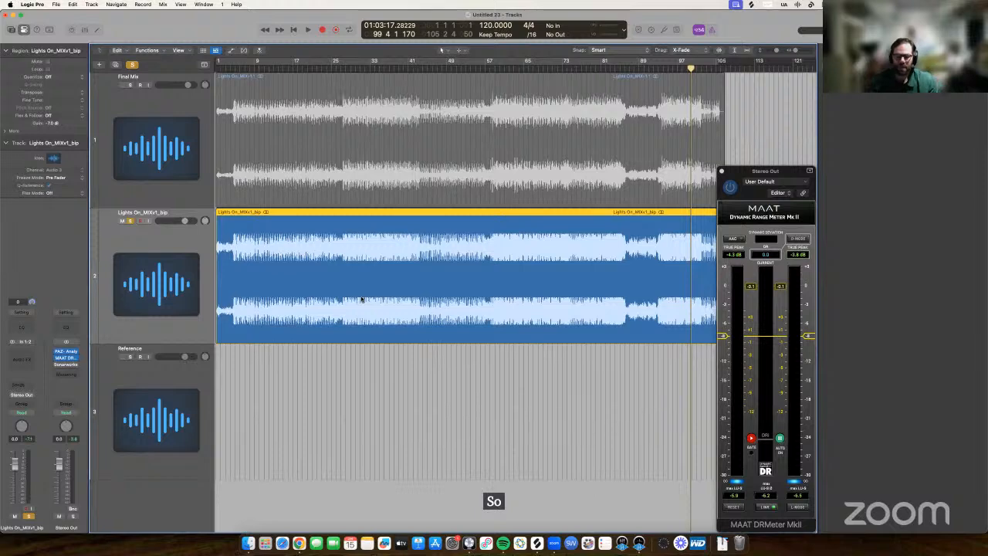
scroll(447, 293, right, 1)
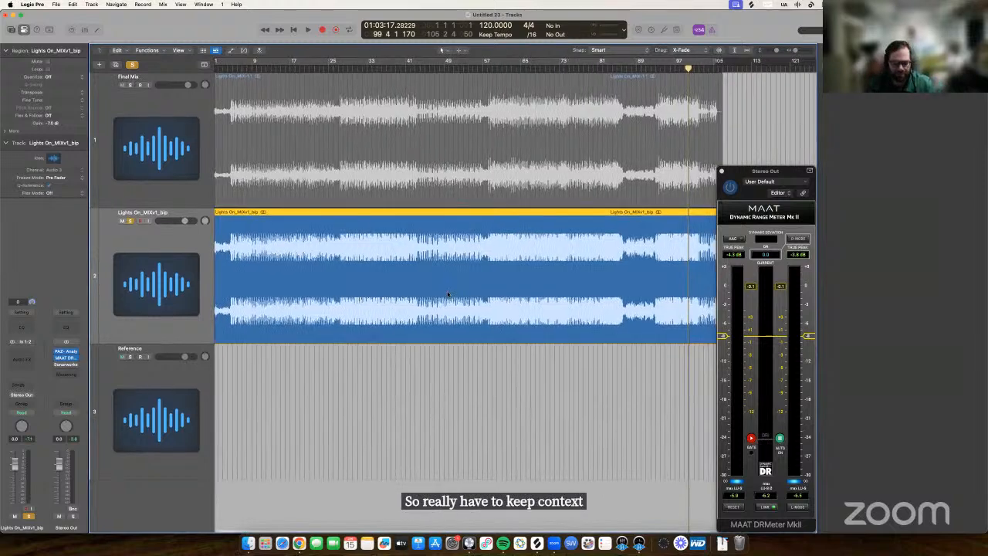